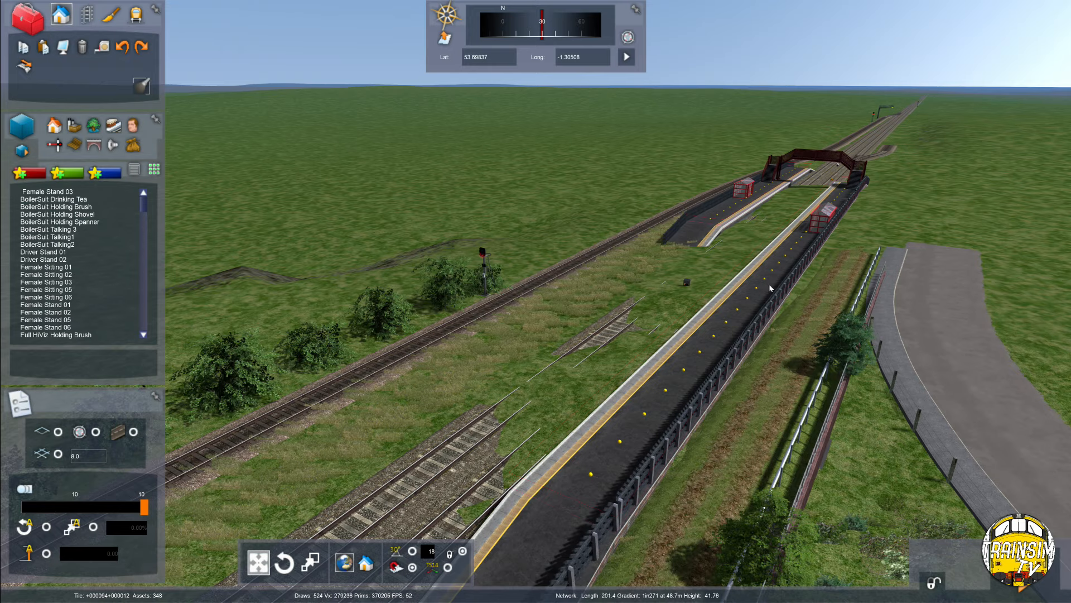
# Inspect the junction beyond the platform end and the view back along the platforms to the footbridge.
pyautogui.moveTo(810, 286); pyautogui.dragTo(838, 258, button='right')
pyautogui.press('Up')
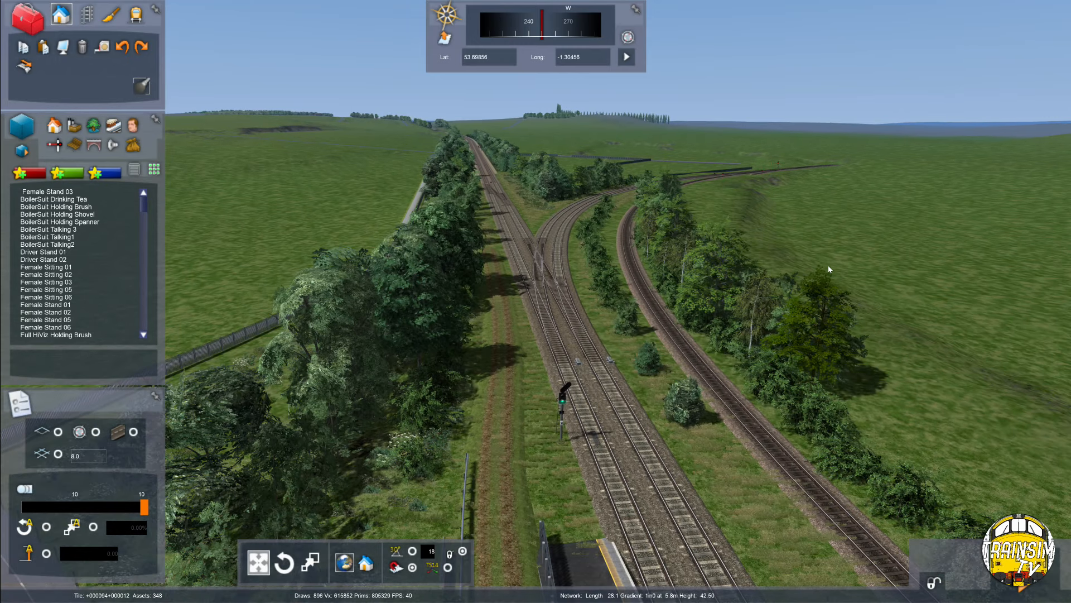
pyautogui.press('Up')
pyautogui.press('Right')
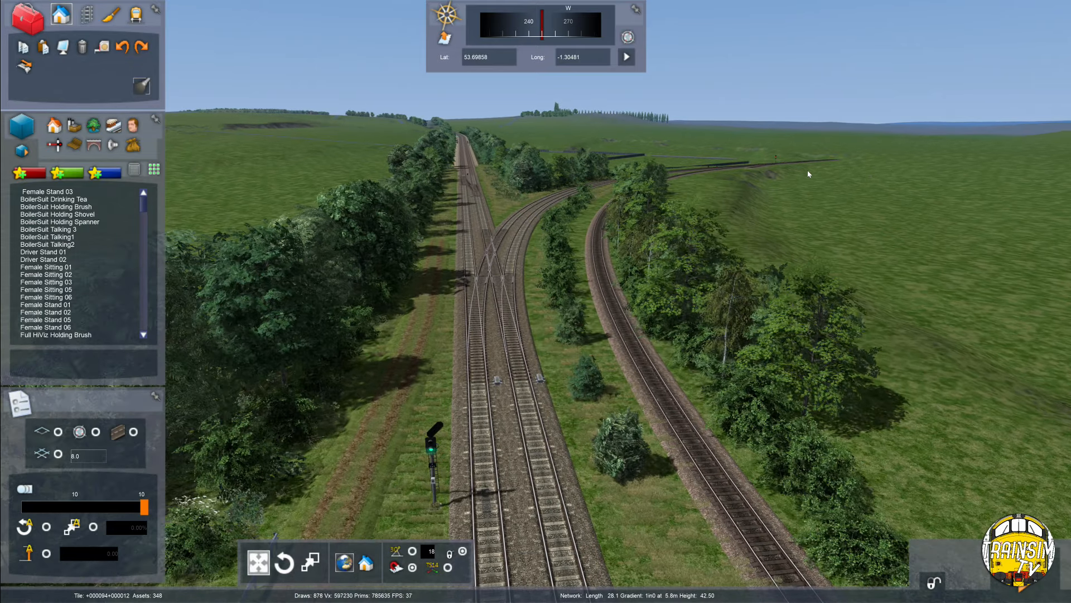
pyautogui.press('Down')
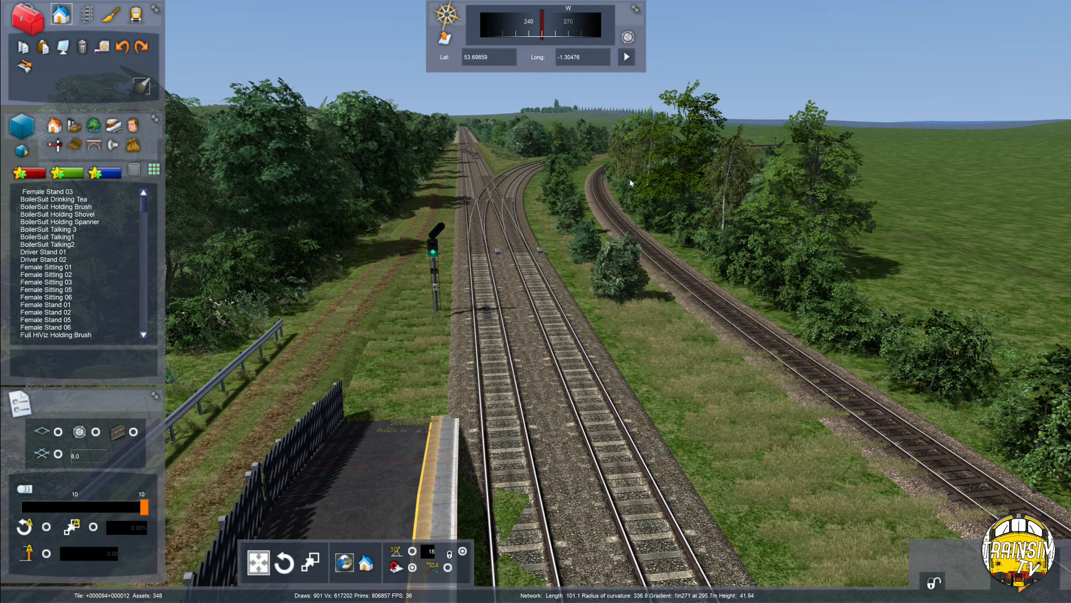
pyautogui.press('Up')
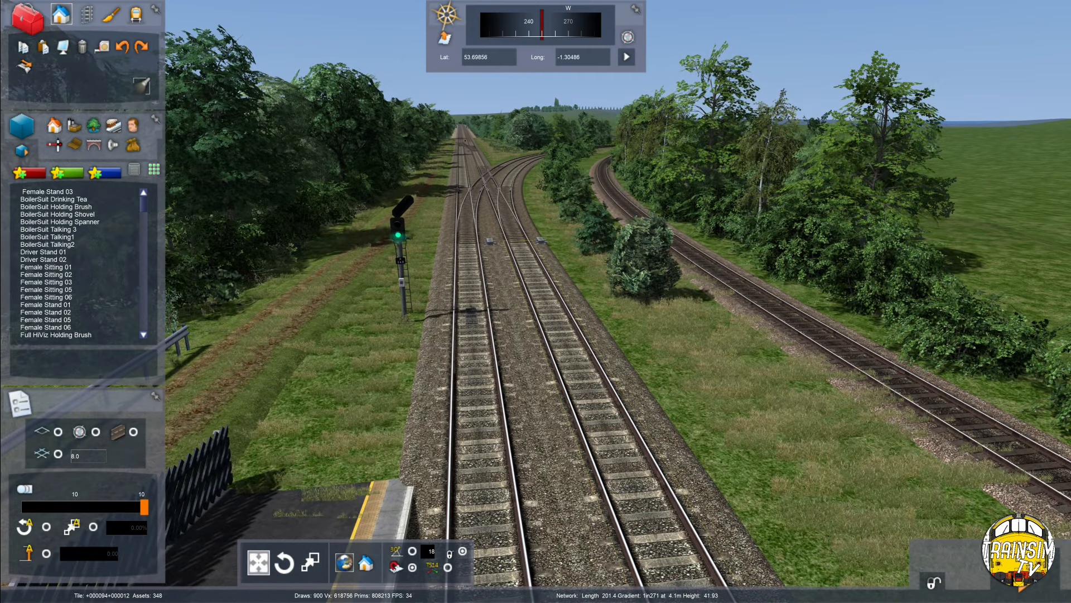
pyautogui.moveTo(548, 234); pyautogui.dragTo(770, 179, button='right')
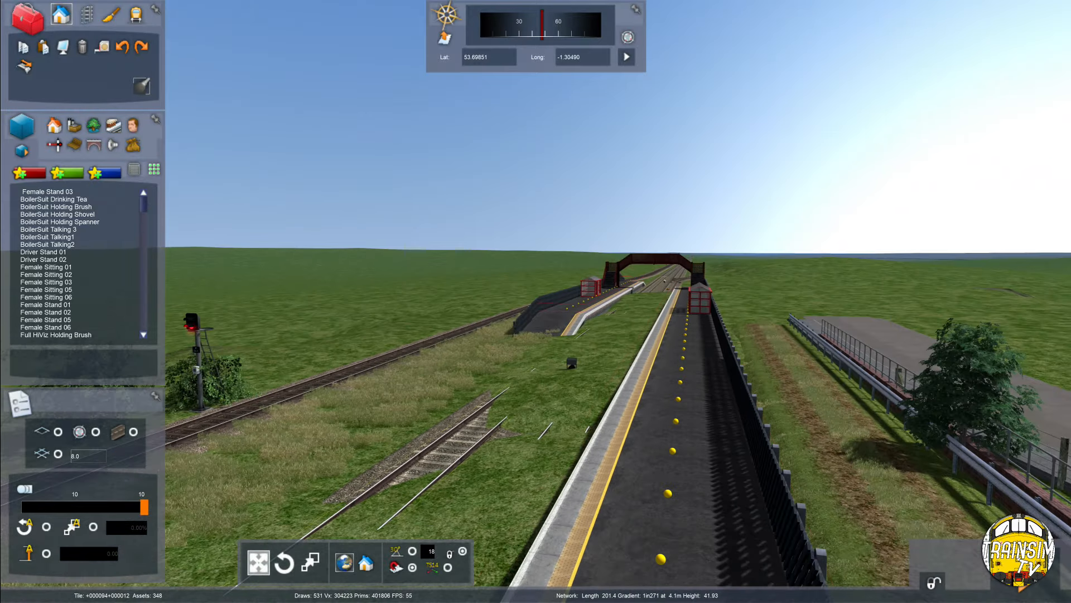
pyautogui.press('Up')
pyautogui.press('Up')
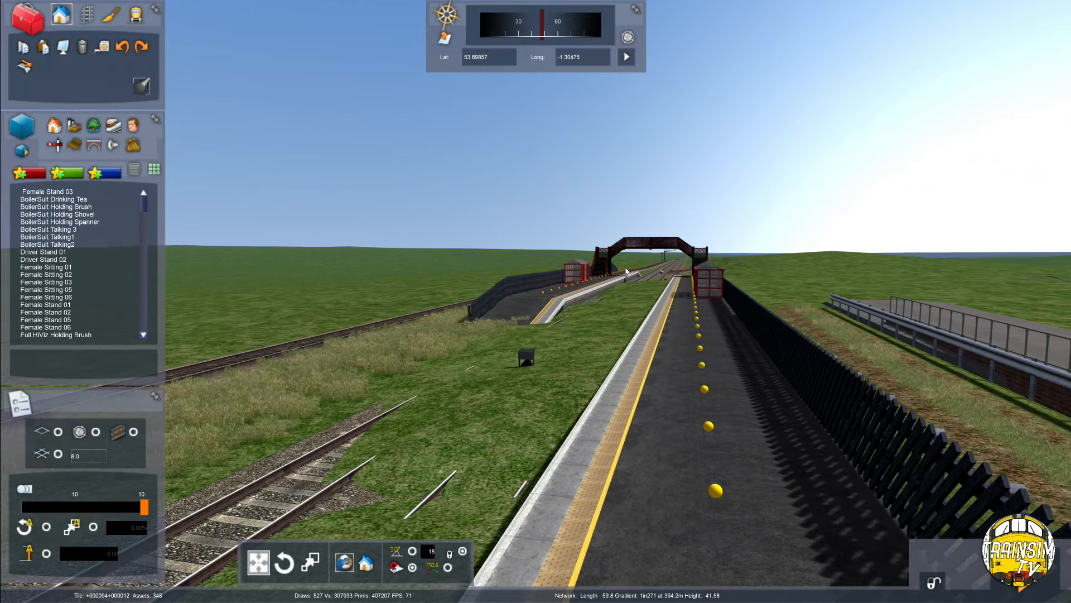
# Examine the trackbed between the two platforms, from the footbridge back to the broken track ends.
pyautogui.press('Down')
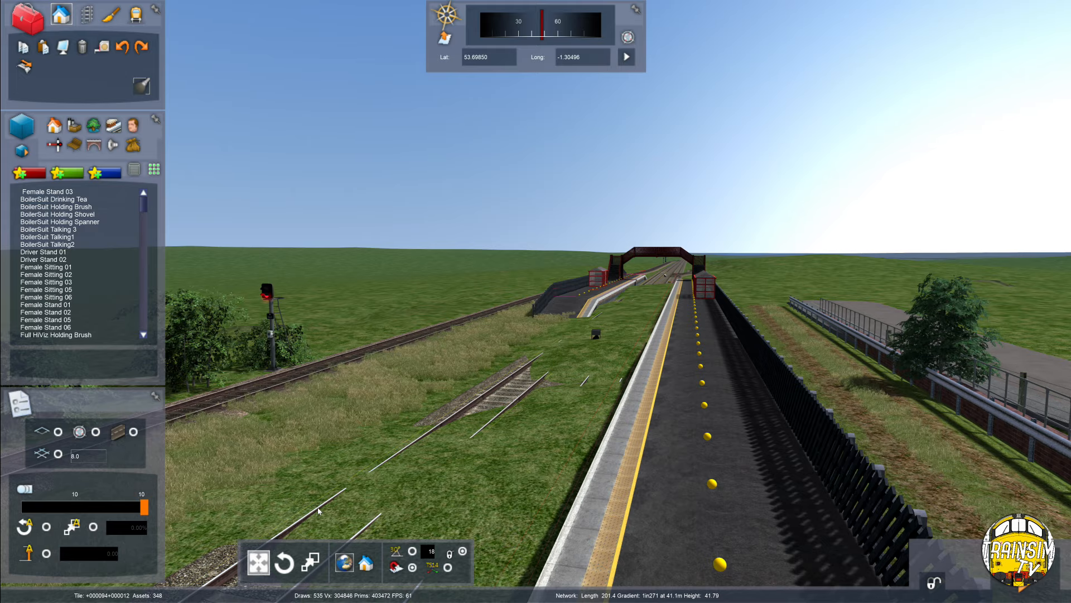
pyautogui.press('Up')
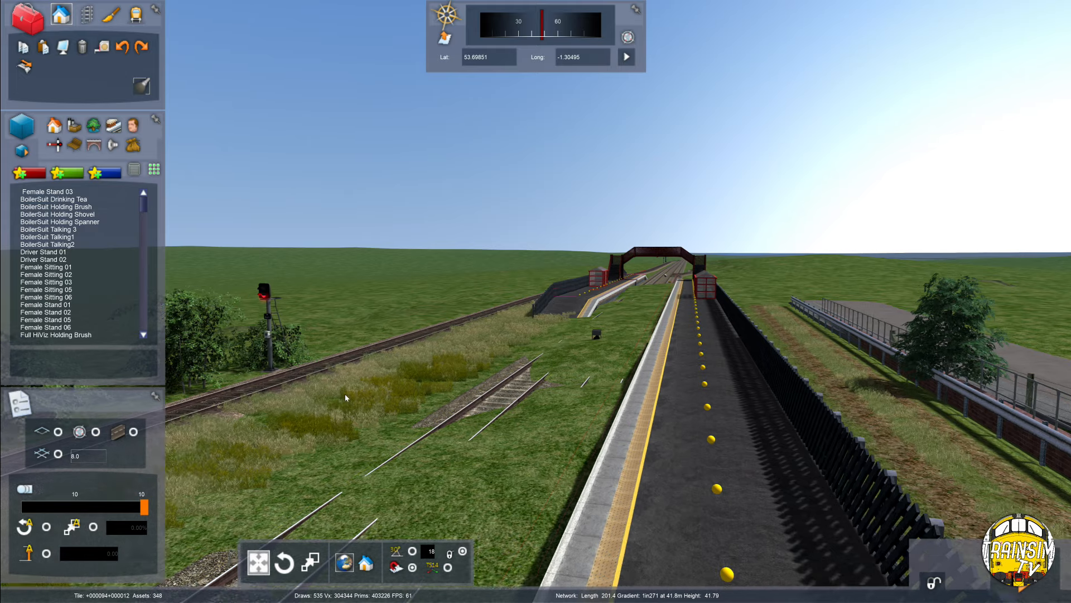
pyautogui.moveTo(318, 510); pyautogui.dragTo(349, 496, button='right')
pyautogui.press('Up')
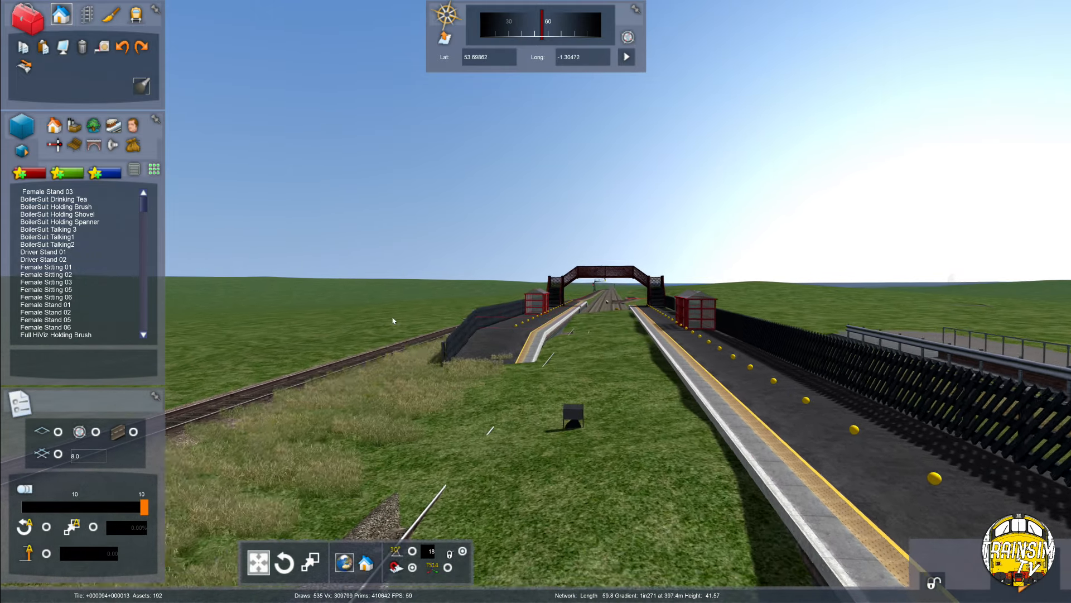
pyautogui.press('Up')
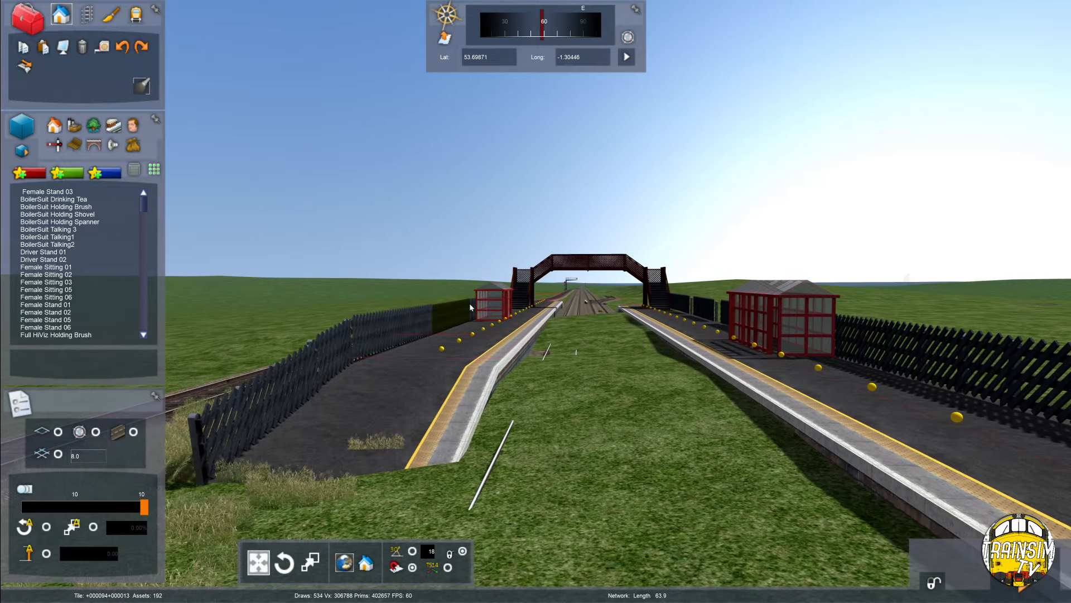
pyautogui.moveTo(469, 303); pyautogui.dragTo(469, 469, button='right')
pyautogui.press('Down')
pyautogui.press('Left')
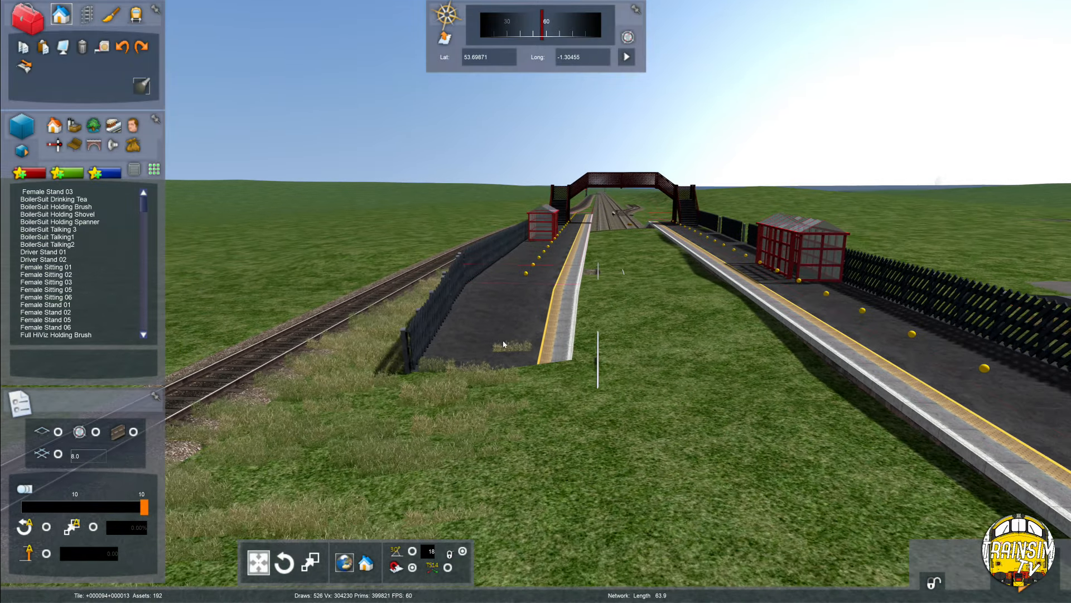
pyautogui.moveTo(469, 469)
pyautogui.mouseDown()
pyautogui.moveTo(401, 456)
pyautogui.moveTo(385, 482)
pyautogui.moveTo(442, 407)
pyautogui.mouseUp()
pyautogui.press('Down')
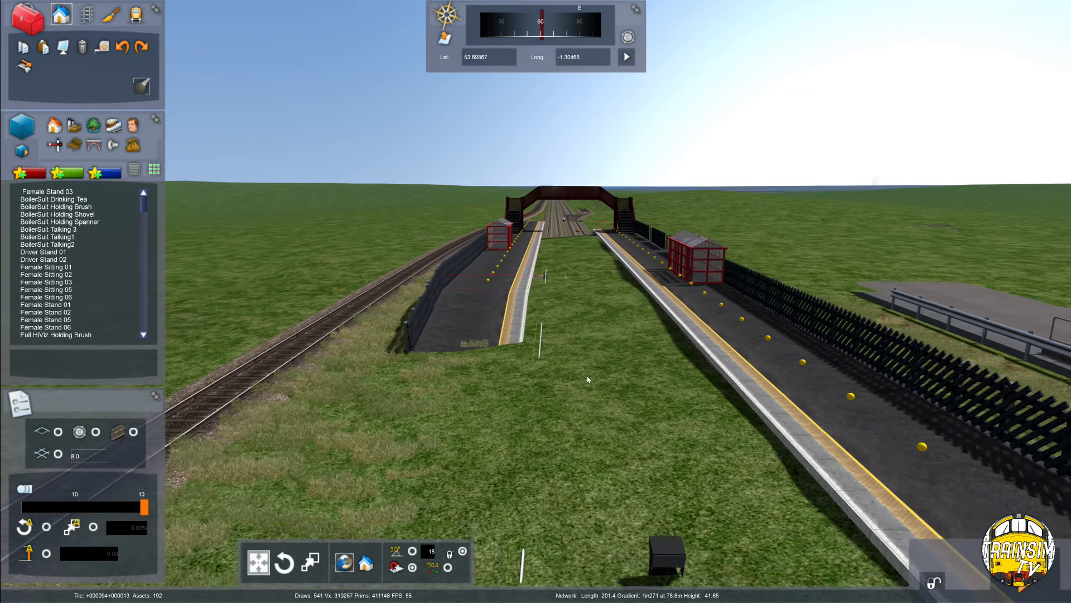
pyautogui.press('Down')
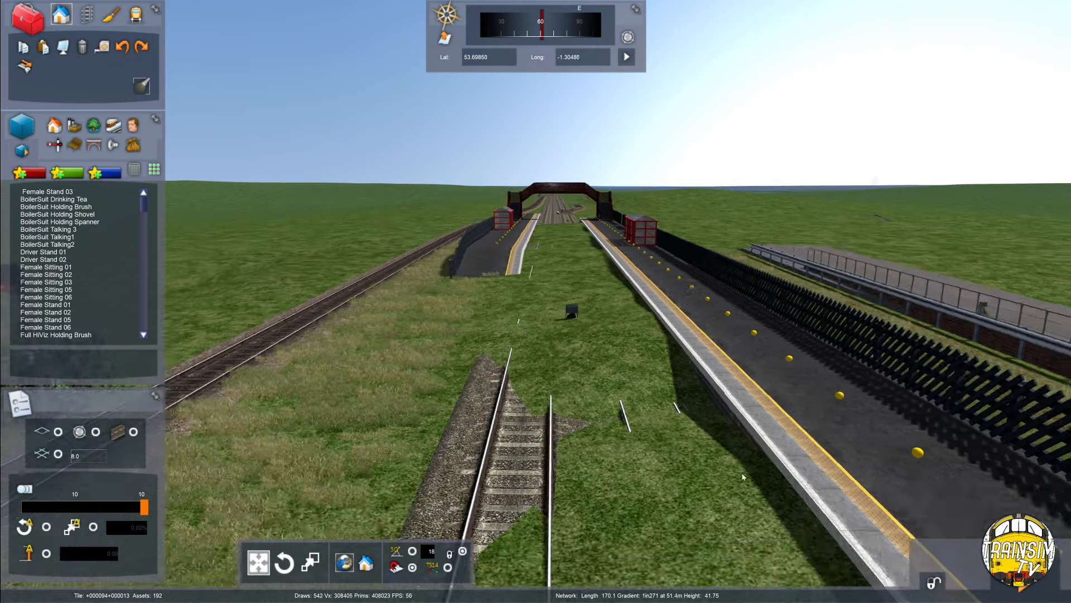
pyautogui.press('Down')
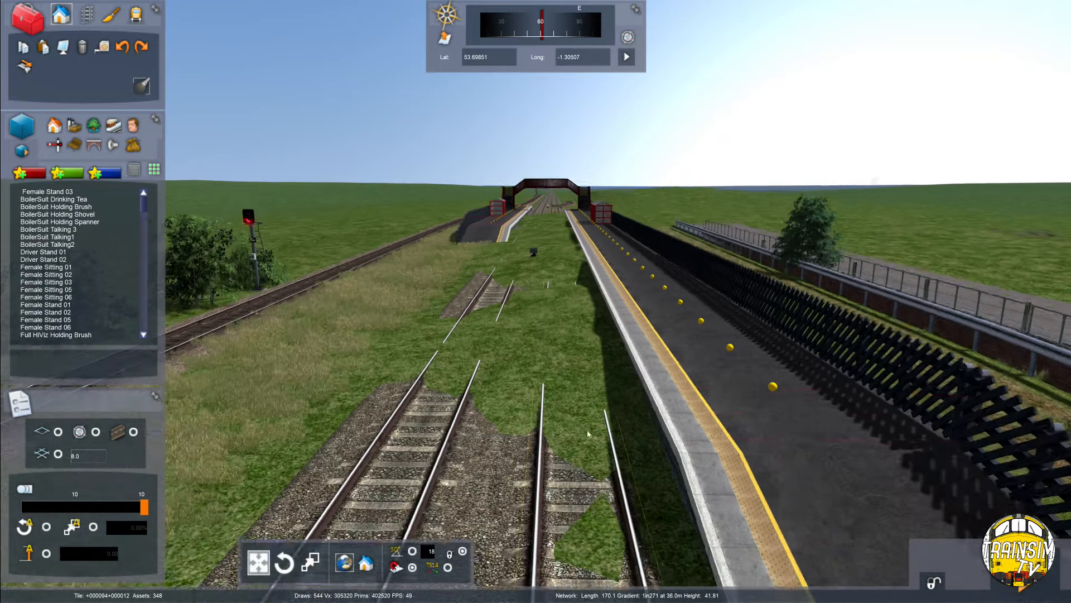
pyautogui.press('Up')
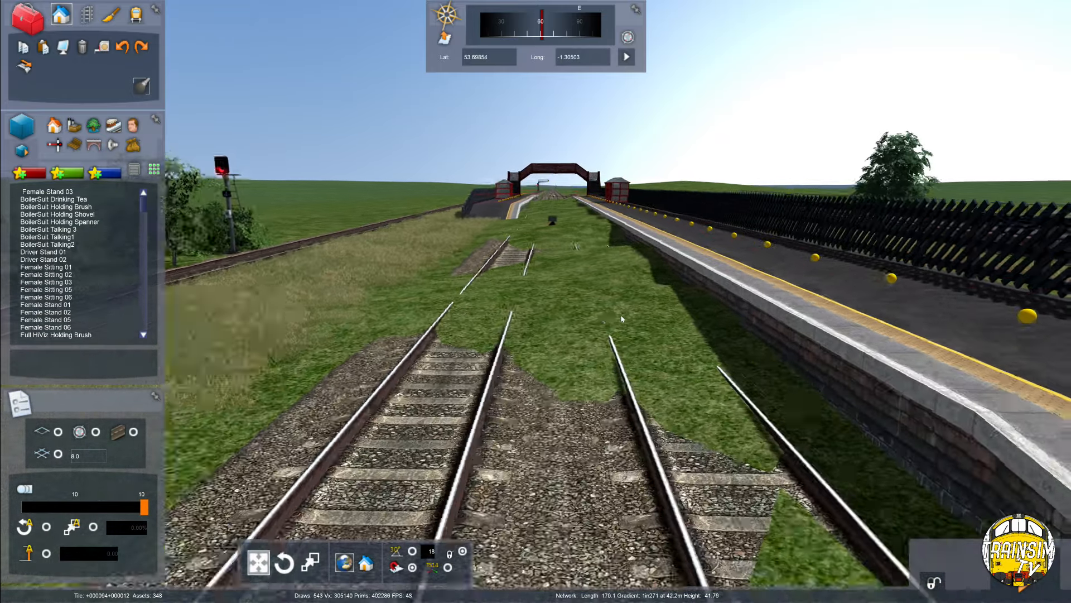
pyautogui.press('Down')
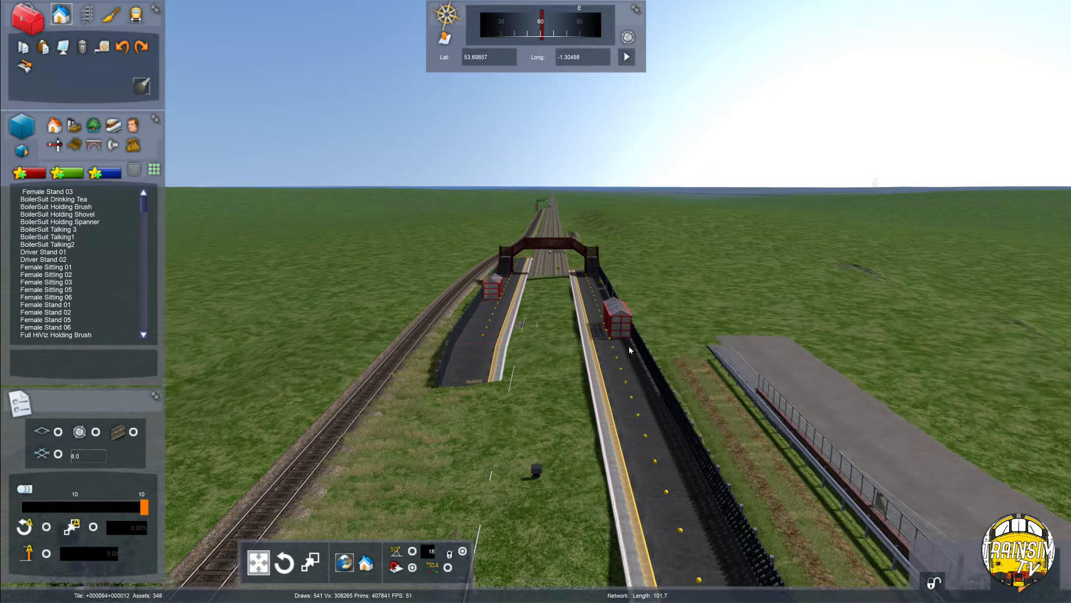
# Examine the open ground behind the platform fence and the end of the paved road beside it.
pyautogui.press('Up')
pyautogui.press('Right')
pyautogui.moveTo(661, 326); pyautogui.dragTo(687, 328, button='right')
pyautogui.press('Up')
pyautogui.press('Right')
pyautogui.moveTo(497, 395); pyautogui.dragTo(585, 430, button='right')
pyautogui.press('Down')
pyautogui.press('Right')
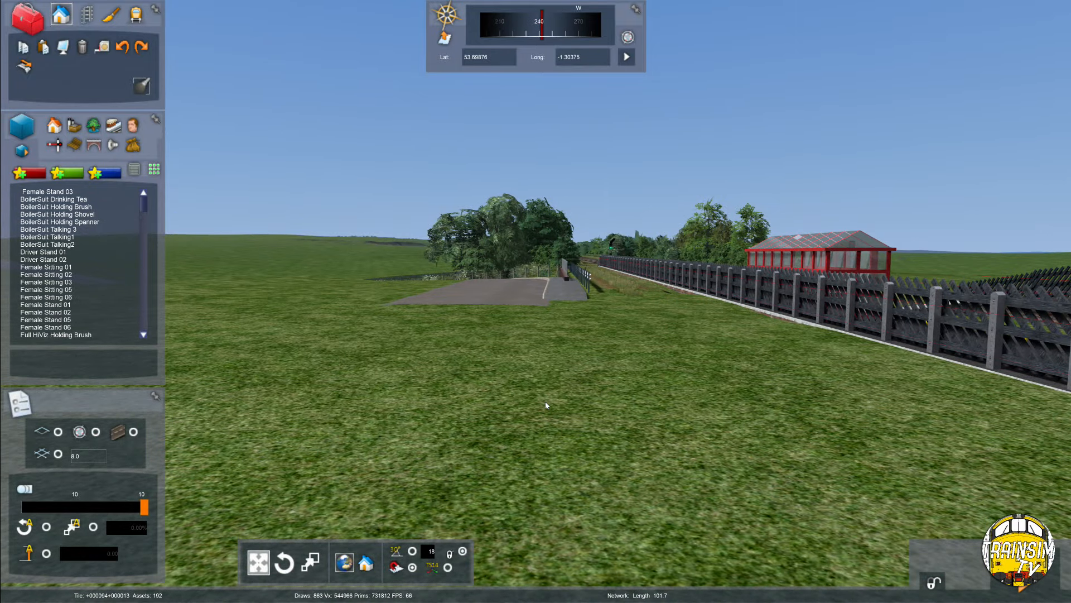
pyautogui.press('Up')
pyautogui.press('Right')
pyautogui.press('Right')
pyautogui.press('Left')
pyautogui.press('Up')
pyautogui.press('Right')
pyautogui.press('Up')
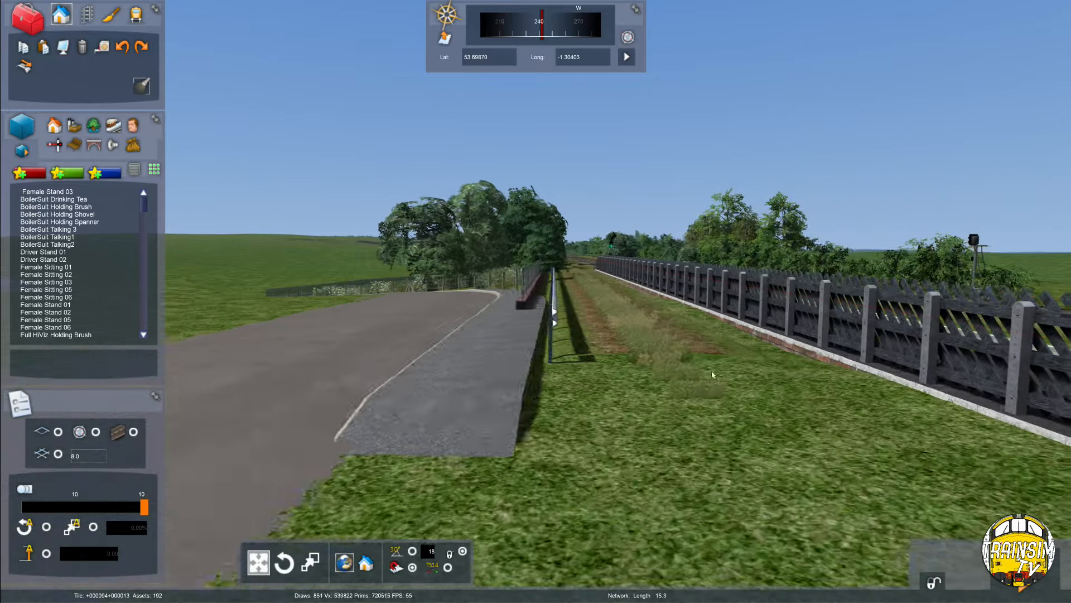
# Look over the platform fence, the shelters and the empty field beside the footbridge.
pyautogui.press('Down')
pyautogui.press('Left')
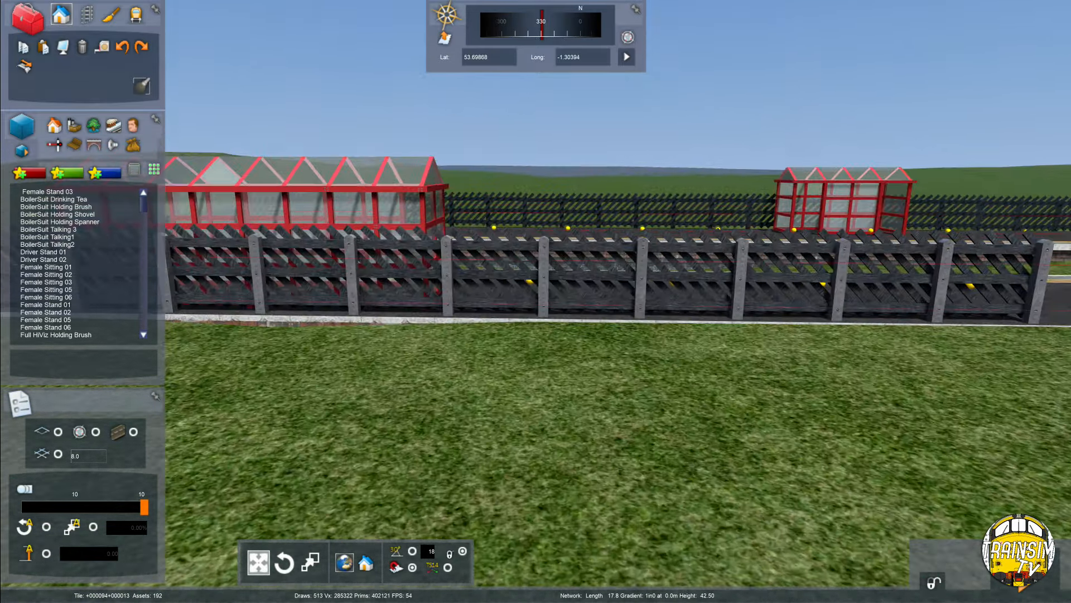
pyautogui.press('Up')
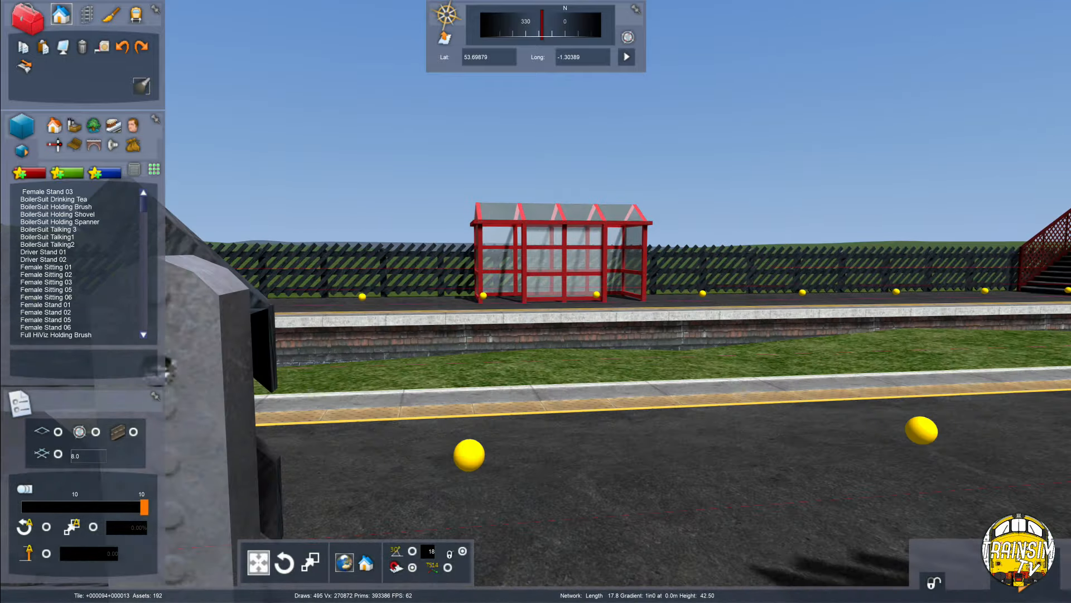
pyautogui.press('Down')
pyautogui.moveTo(334, 423); pyautogui.dragTo(394, 423, button='right')
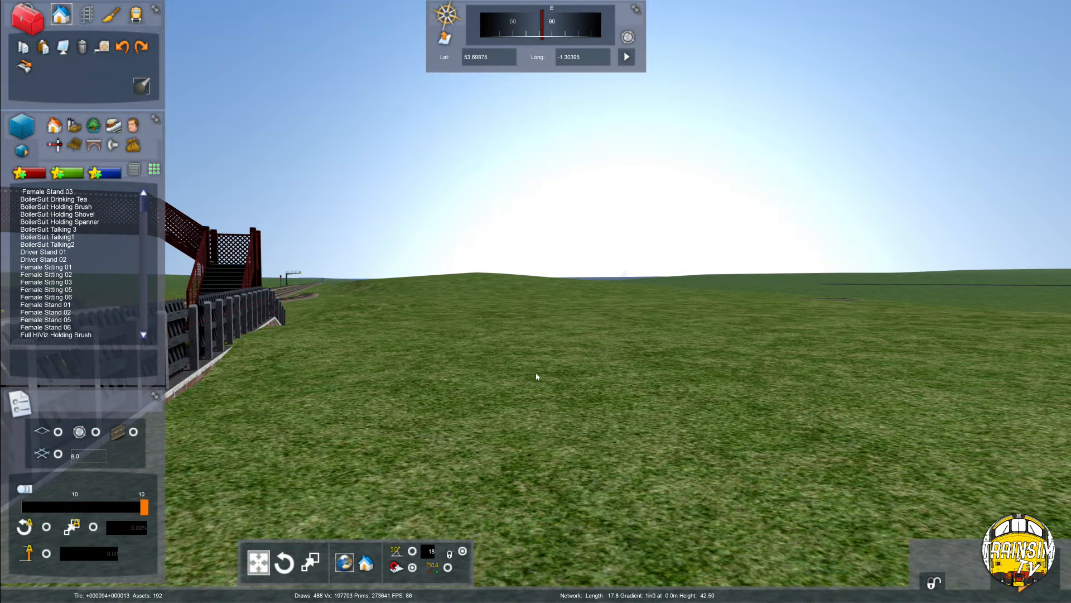
pyautogui.press('Up')
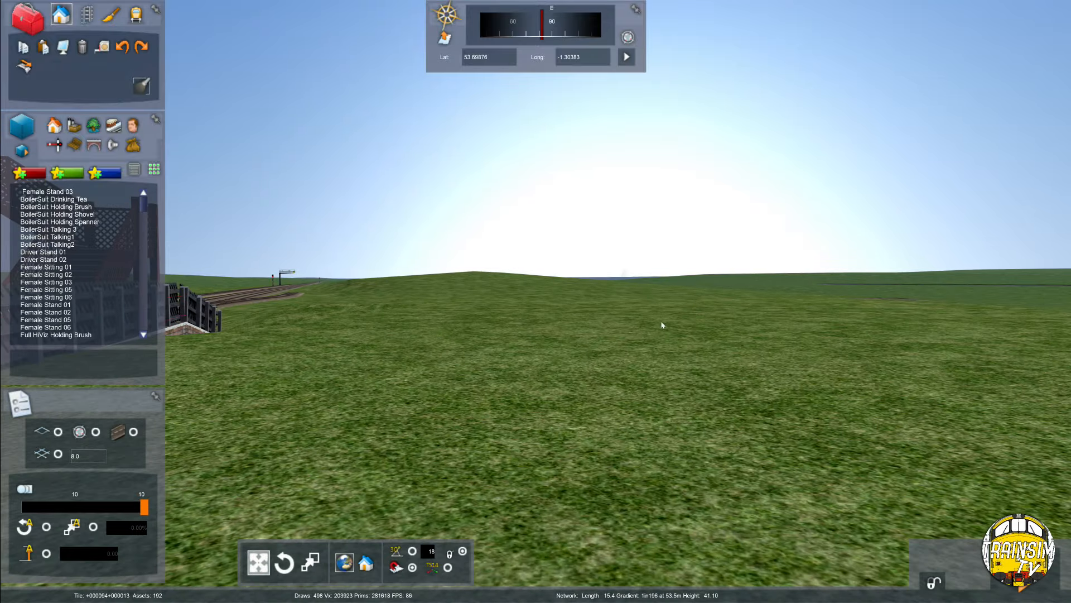
pyautogui.moveTo(603, 352); pyautogui.dragTo(563, 351, button='right')
pyautogui.press('Up')
pyautogui.moveTo(693, 303); pyautogui.dragTo(458, 318, button='right')
pyautogui.press('Down')
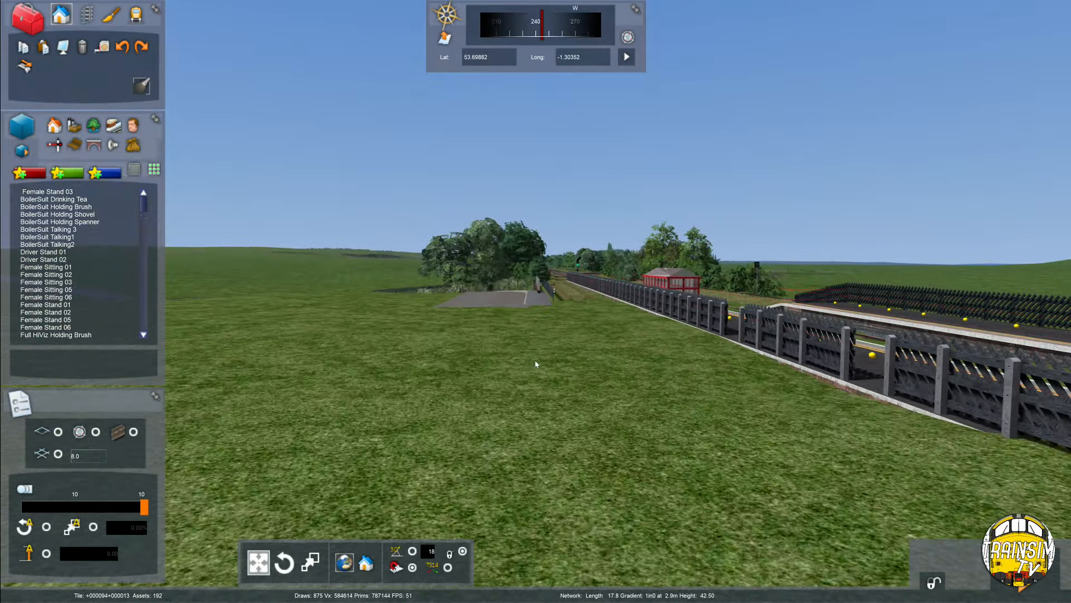
# Check the grassed-over gap between the platforms from the footbridge towards the junction.
pyautogui.press('Right')
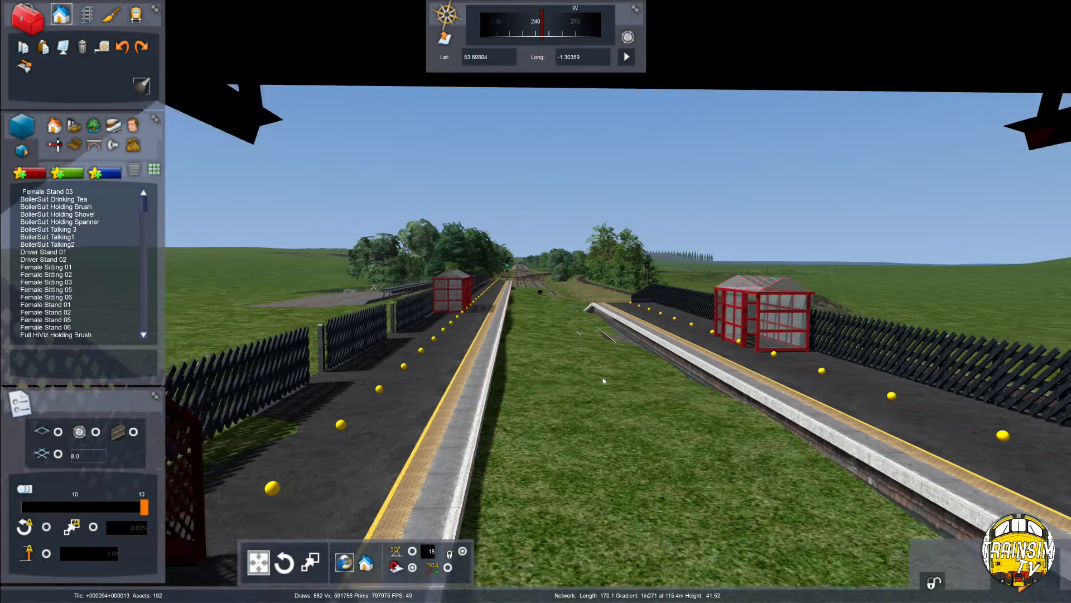
pyautogui.press('Up')
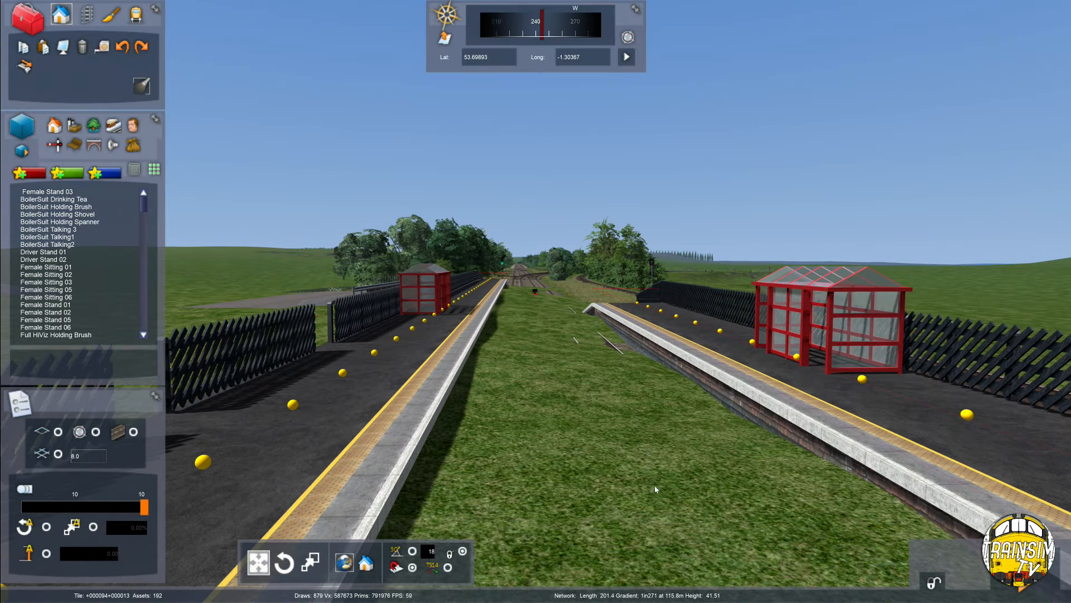
pyautogui.press('Up')
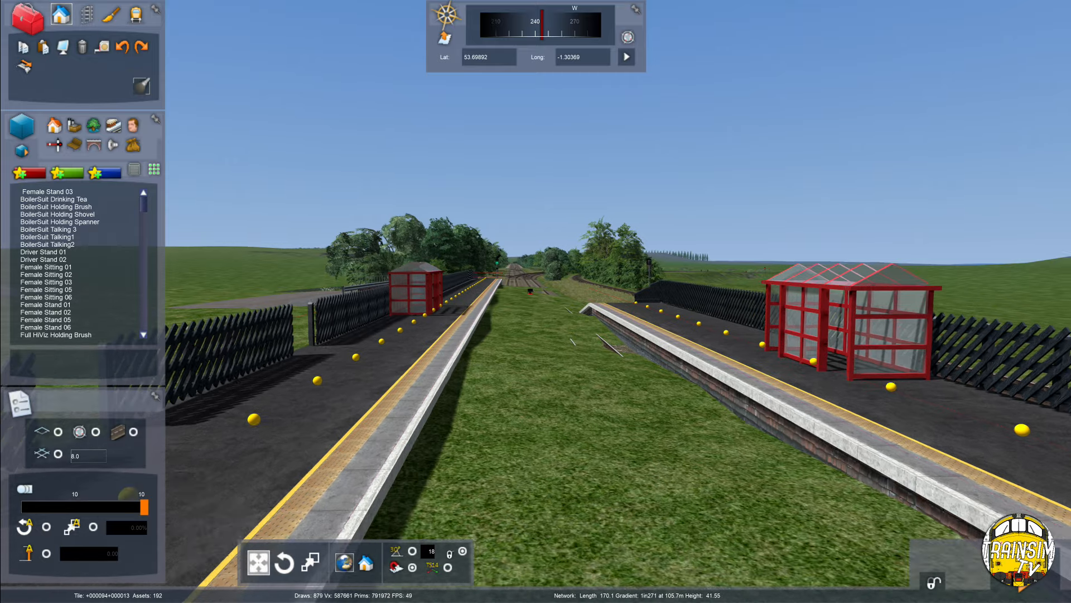
pyautogui.scroll(-4, 512, 425)
pyautogui.moveTo(512, 426); pyautogui.dragTo(509, 446, button='right')
pyautogui.press('Up')
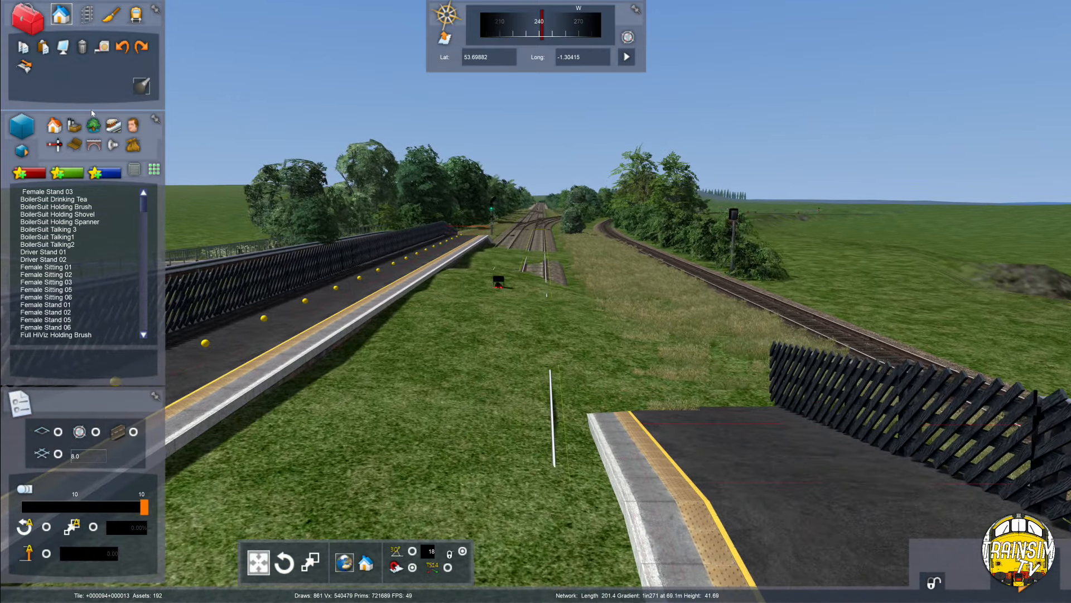
# Switch to the track tools, select both main-line tracks through the station and show their properties.
pyautogui.click(86, 14)
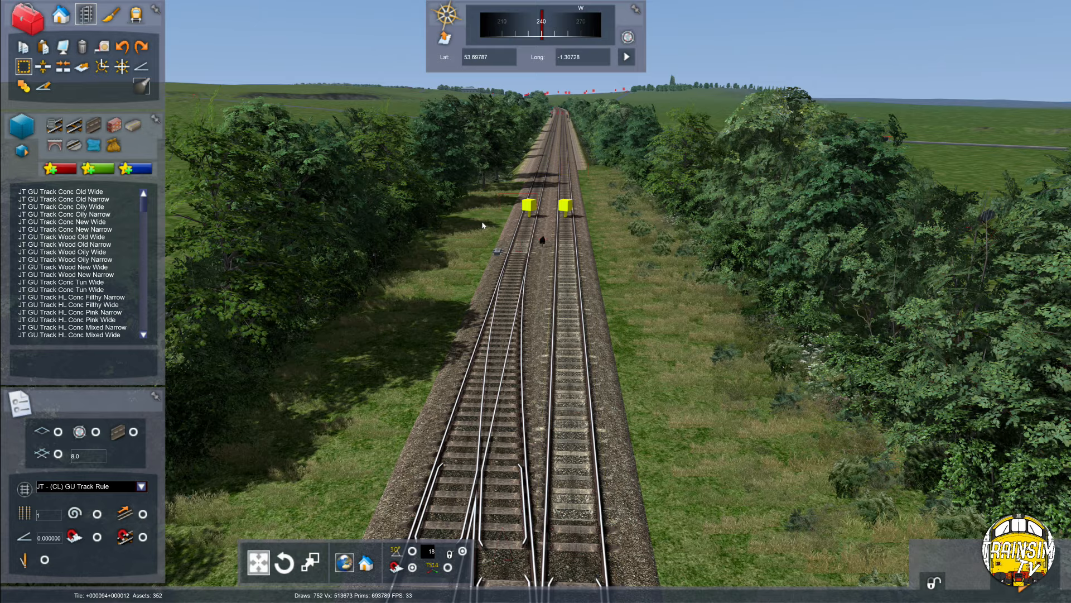
pyautogui.moveTo(528, 268); pyautogui.dragTo(853, 221, button='right')
pyautogui.press('Up')
pyautogui.moveTo(566, 223); pyautogui.dragTo(567, 302, button='right')
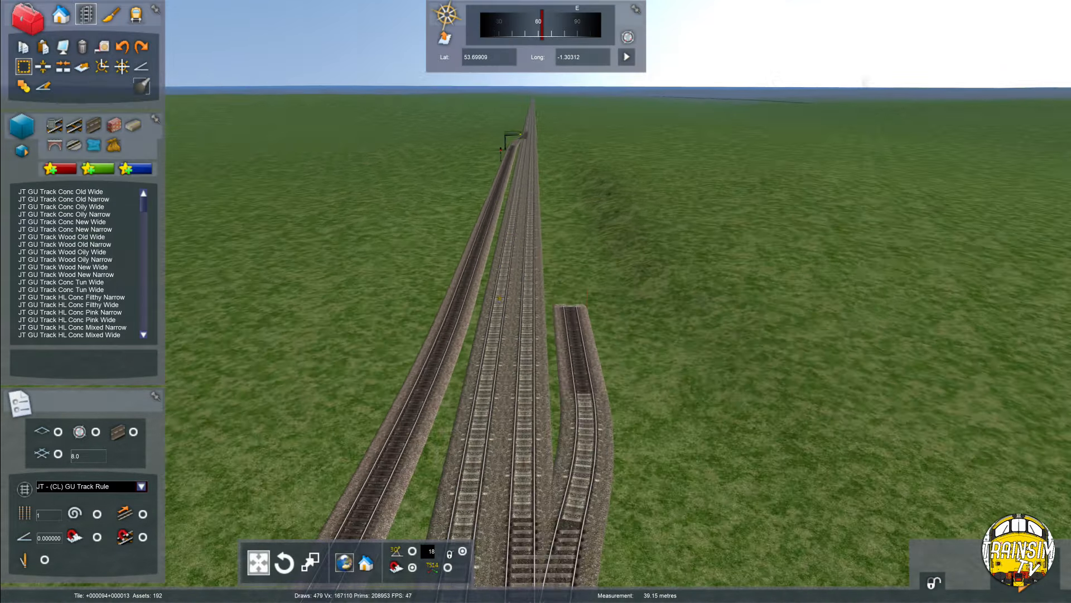
pyautogui.press('Down')
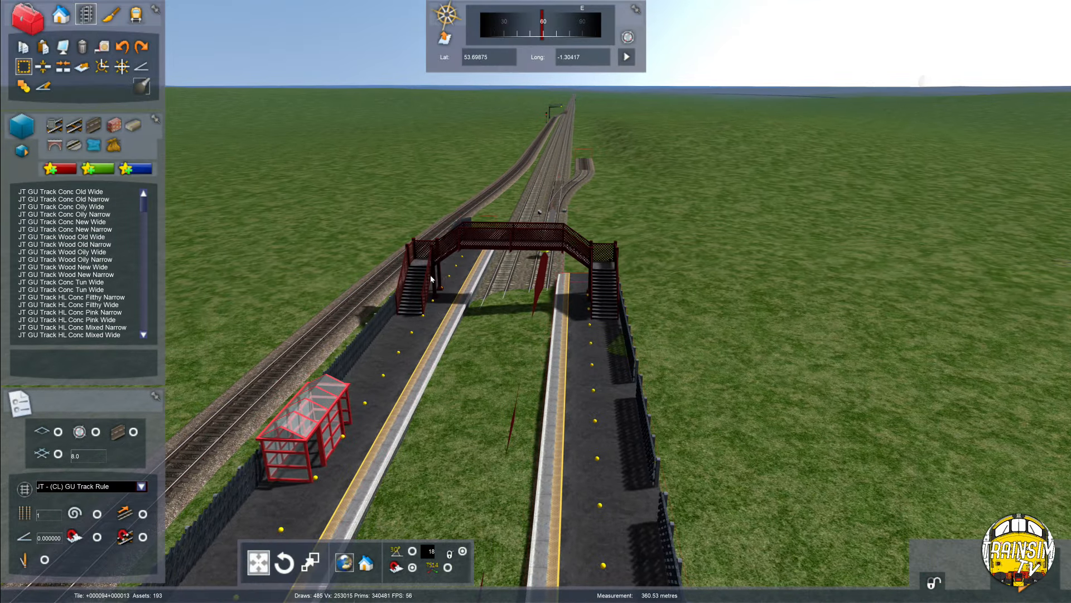
pyautogui.moveTo(542, 262); pyautogui.dragTo(755, 202, button='right')
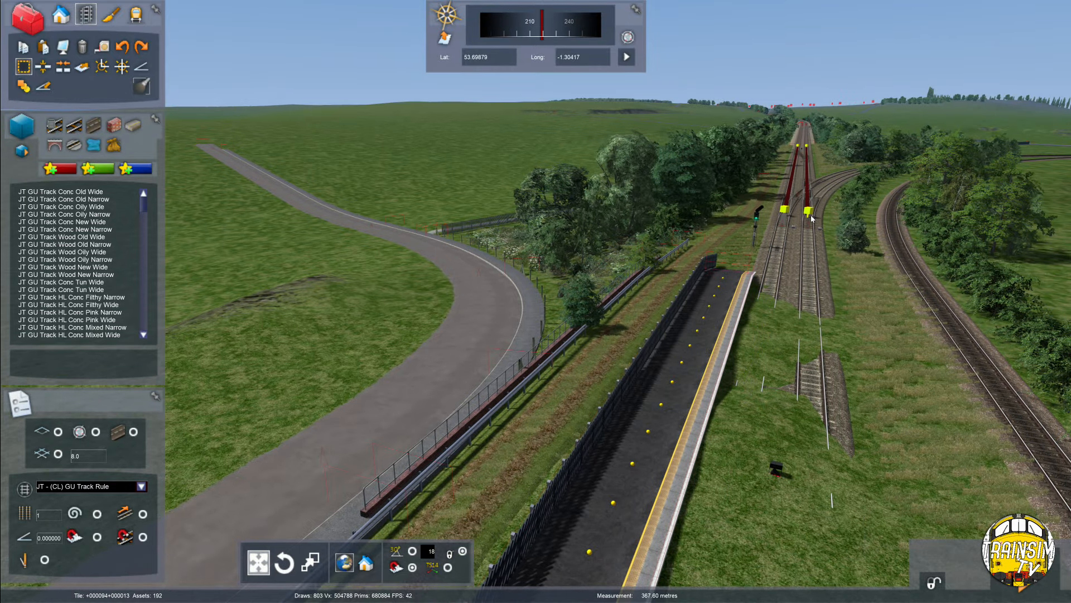
pyautogui.moveTo(764, 305); pyautogui.dragTo(723, 228, button='right')
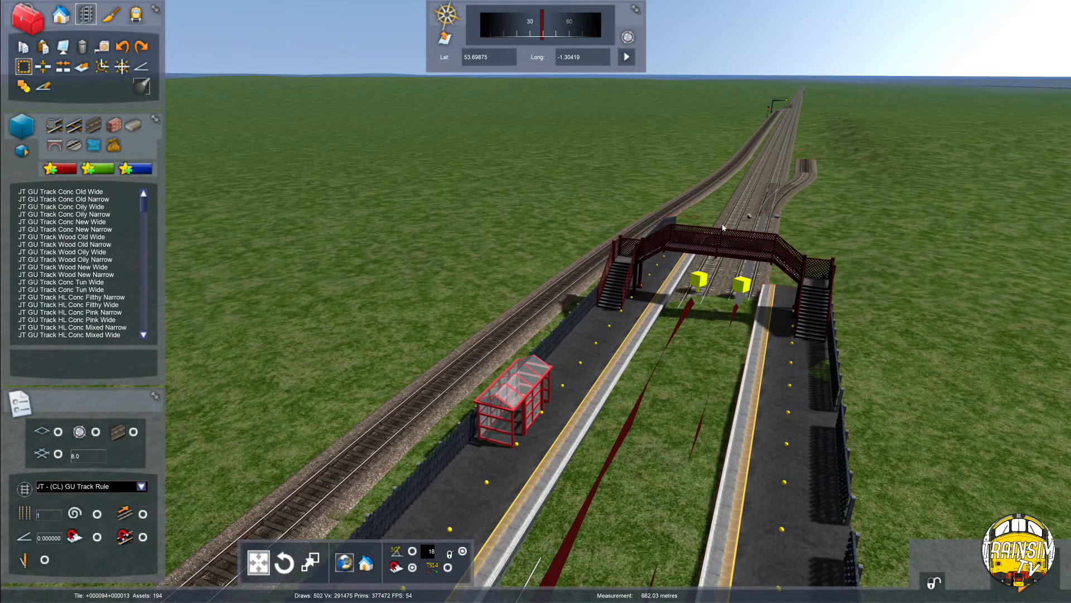
pyautogui.doubleClick(800, 94)
pyautogui.click(1022, 103)
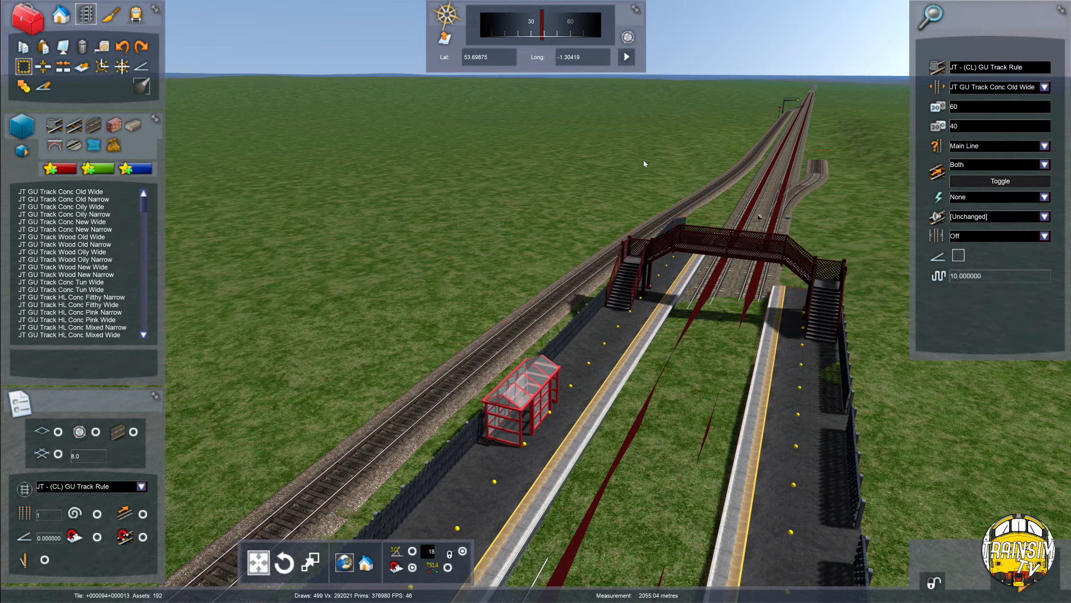
# Inspect the double-track line from the platform end past the junction to the tree-lined stretch.
pyautogui.moveTo(759, 223); pyautogui.dragTo(446, 229, button='right')
pyautogui.press('Up')
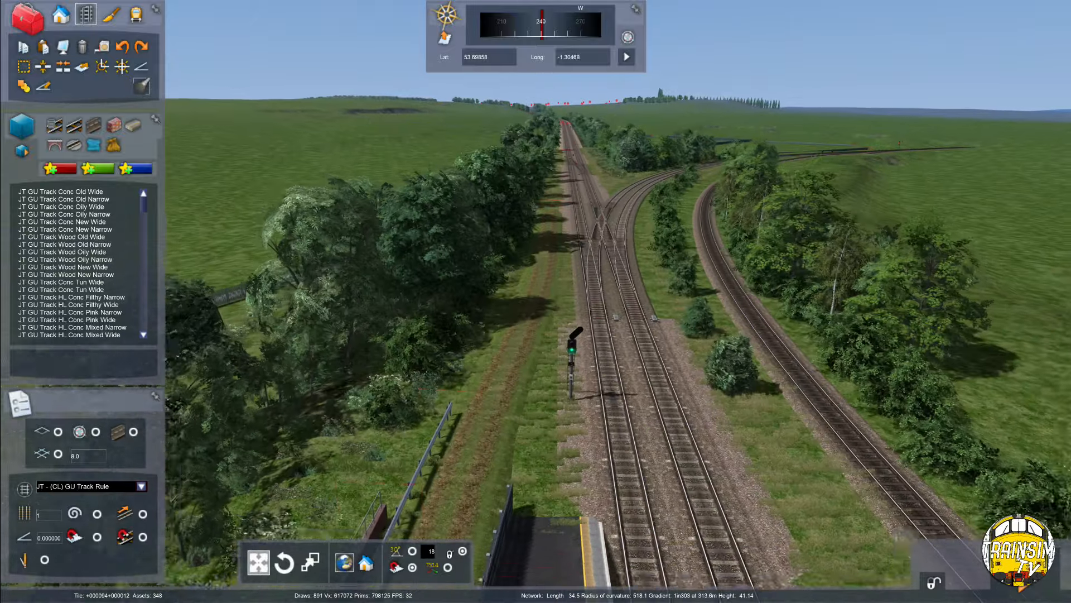
pyautogui.press('Up')
pyautogui.moveTo(669, 279); pyautogui.dragTo(655, 236, button='right')
pyautogui.press('Up')
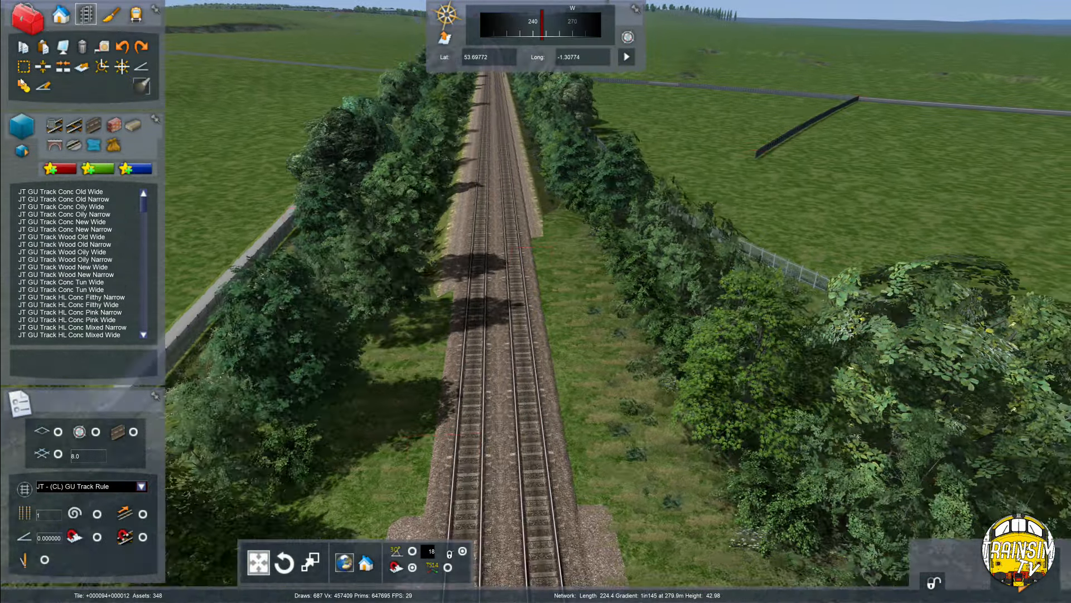
# Select both main-line tracks along the tree-lined stretch and replace their track type.
pyautogui.click(23, 67)
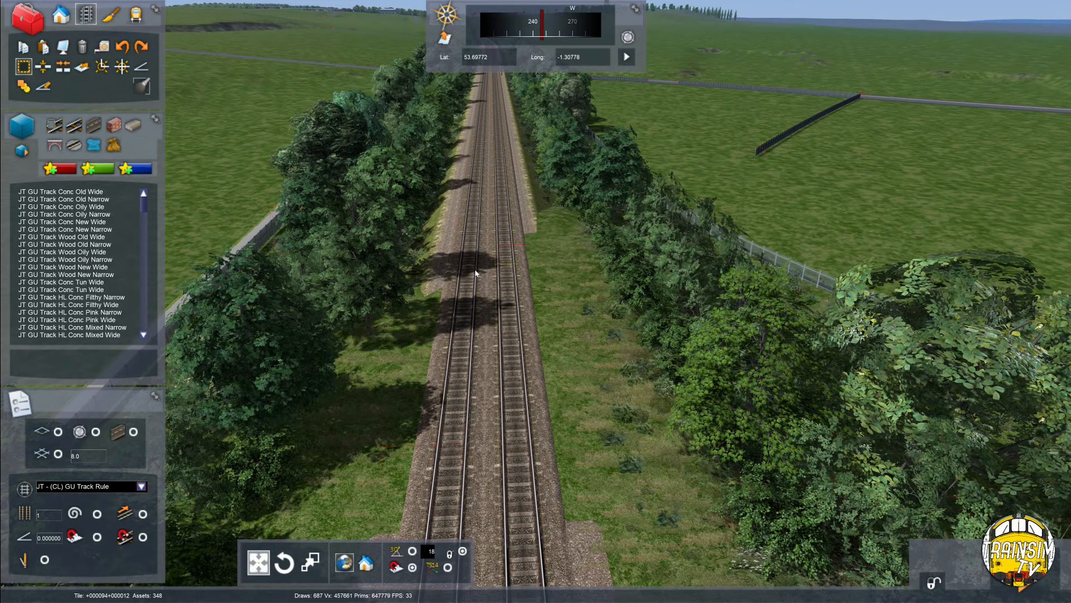
pyautogui.moveTo(461, 267); pyautogui.dragTo(536, 482)
pyautogui.press('Down')
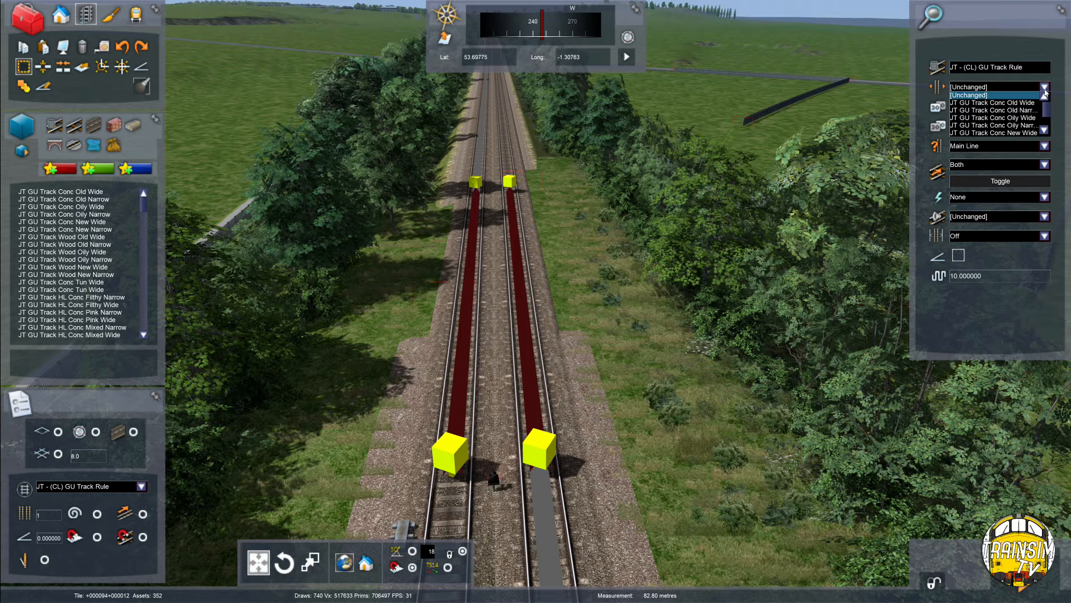
pyautogui.rightClick(657, 194)
# Select the crossover from the ground signal to the adjacent line and set its track type to JT GU Track Conc Old Wide.
pyautogui.press('Up')
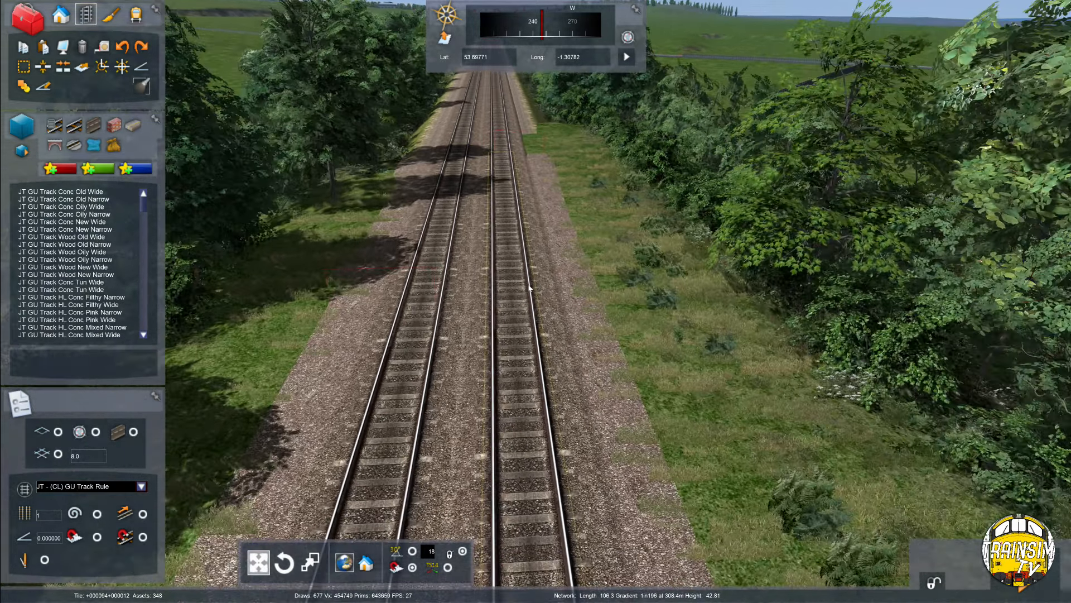
pyautogui.press('Up')
pyautogui.moveTo(529, 288); pyautogui.dragTo(781, 285, button='right')
pyautogui.press('Left')
pyautogui.press('Up')
pyautogui.press('Up')
pyautogui.moveTo(464, 295); pyautogui.dragTo(481, 307, button='right')
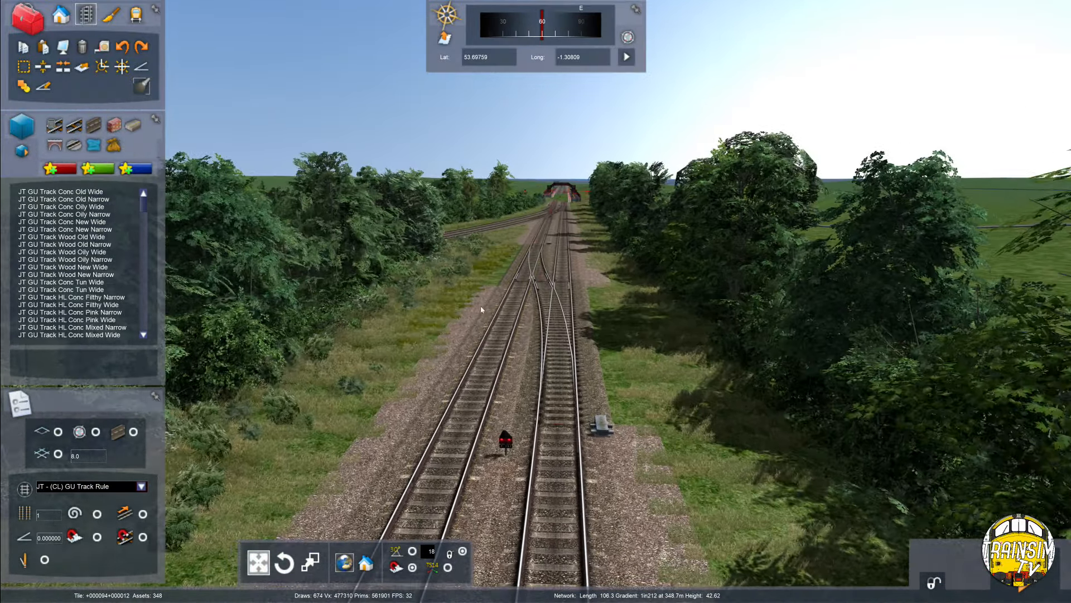
pyautogui.press('Up')
pyautogui.click(540, 412)
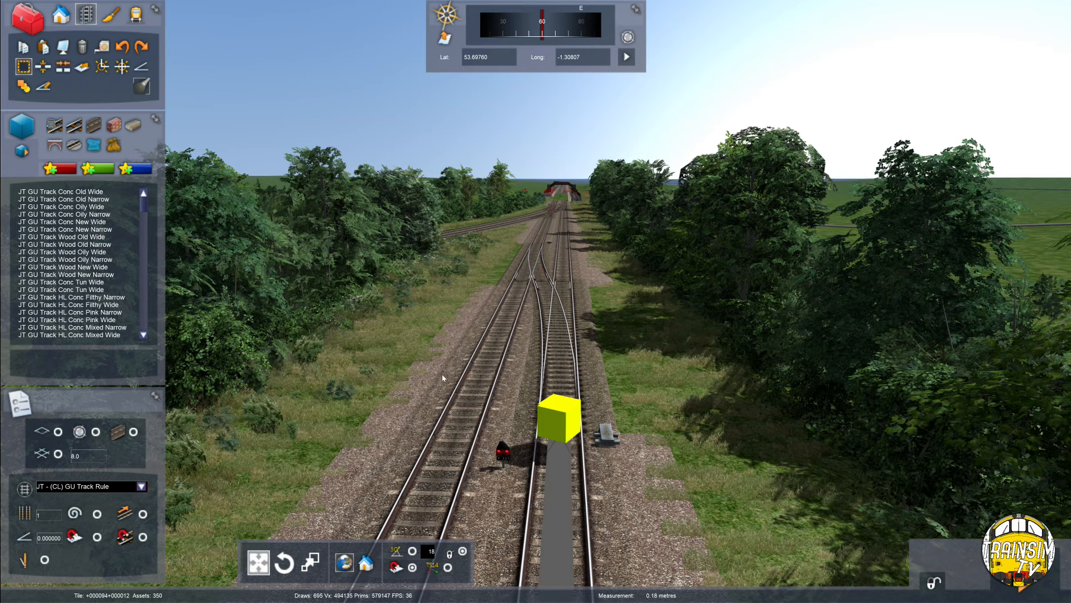
pyautogui.moveTo(572, 239); pyautogui.dragTo(544, 321)
pyautogui.press('Left')
pyautogui.press('Up')
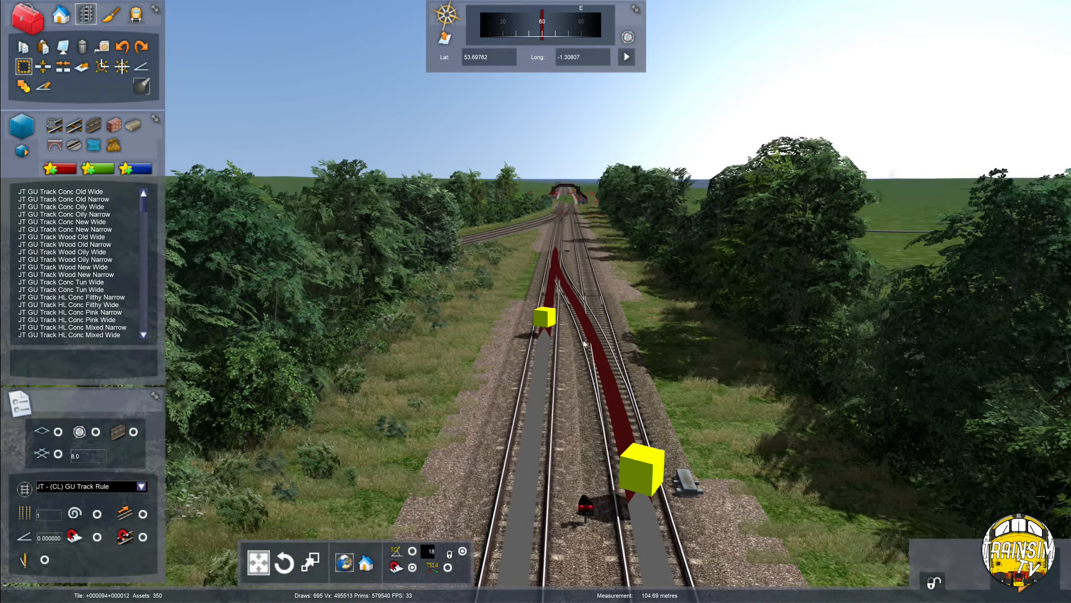
pyautogui.moveTo(1034, 163)
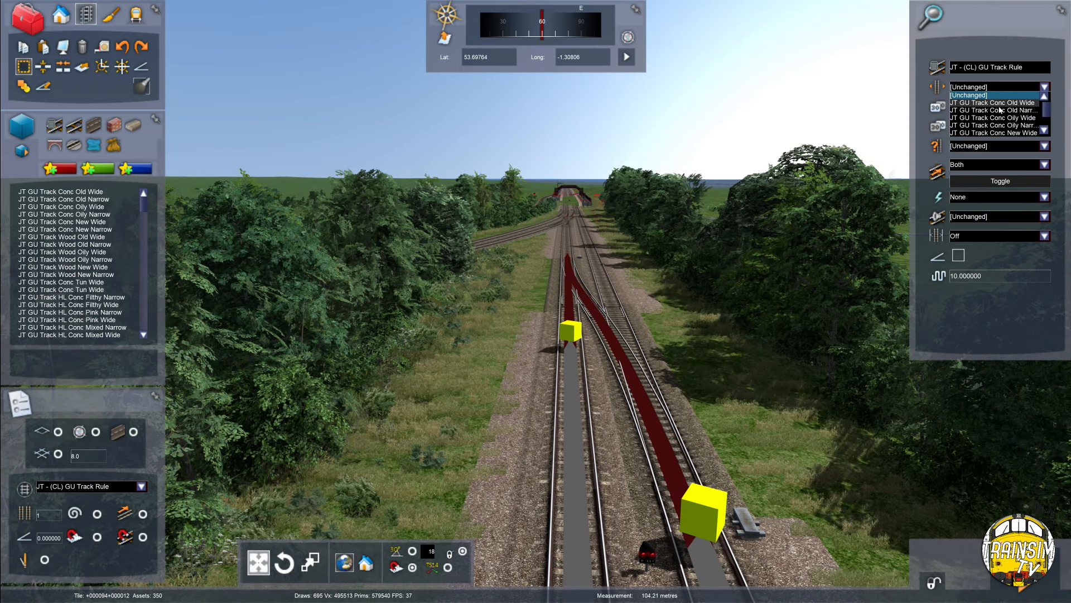
pyautogui.click(1001, 104)
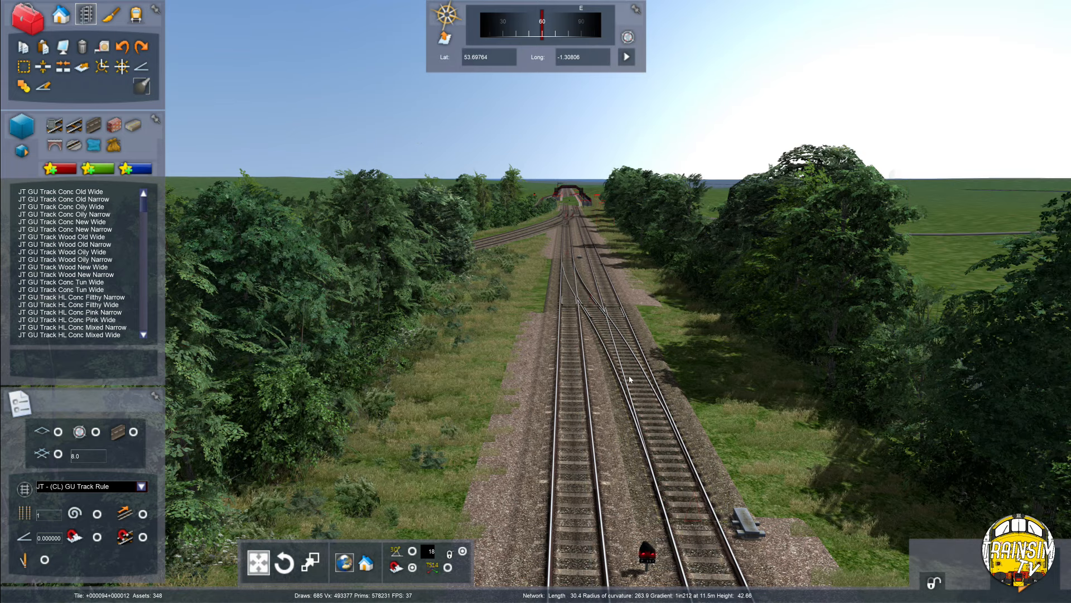
# Delete a track section at the near crossover and undo the deletion.
pyautogui.press('Up')
pyautogui.press('Right')
pyautogui.click(581, 363)
pyautogui.press('Delete')
pyautogui.hotkey('ctrl', 'z')
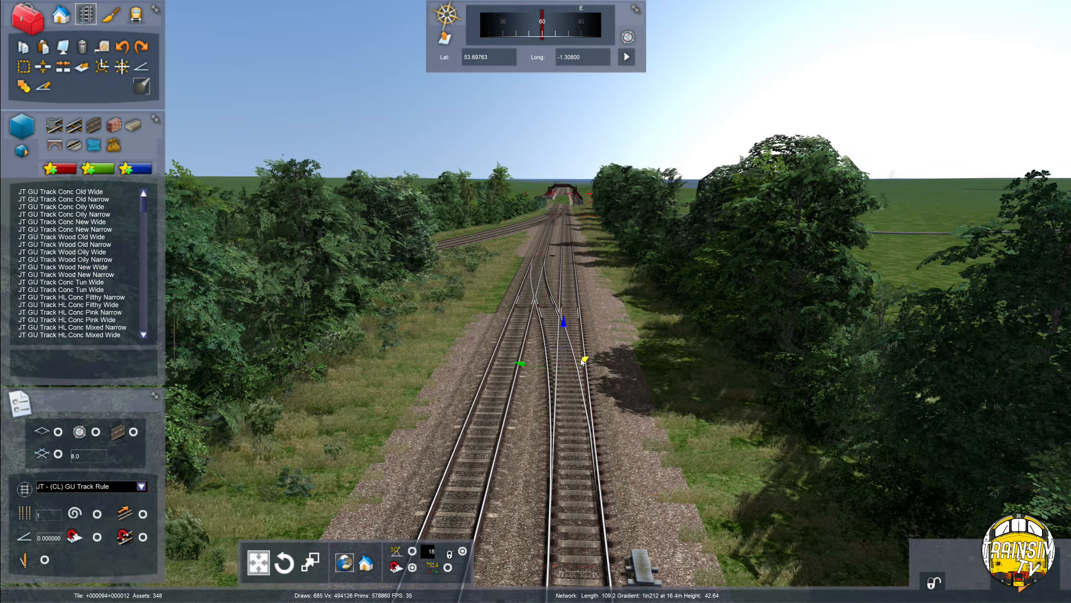
# Select both curved branch tracks through the junction up to the platform end and set their track type to JT GU Track Conc Old Wide.
pyautogui.press('Up')
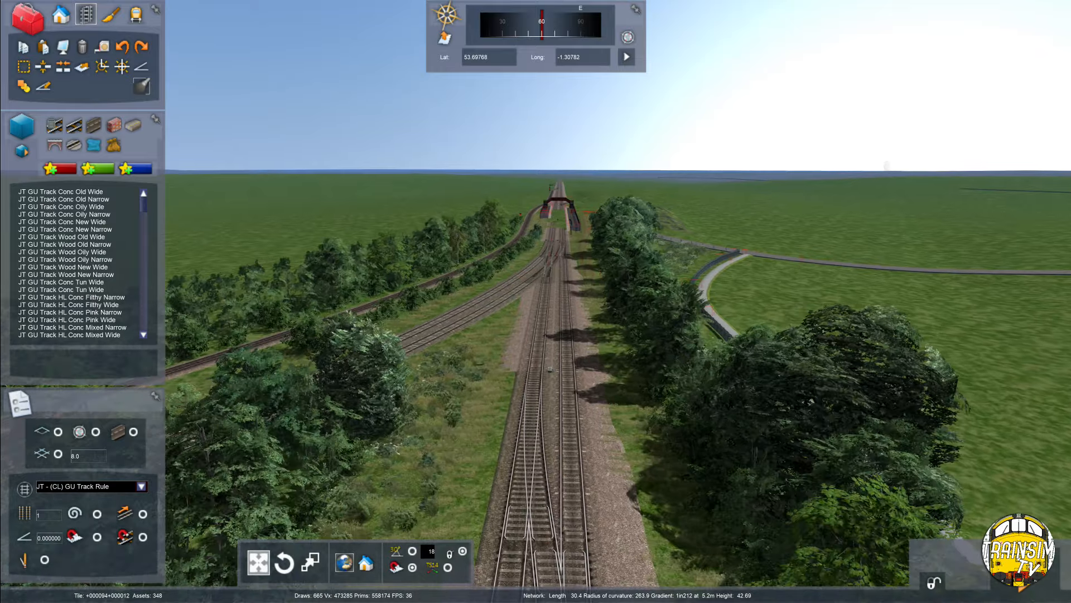
pyautogui.press('Left')
pyautogui.press('Up')
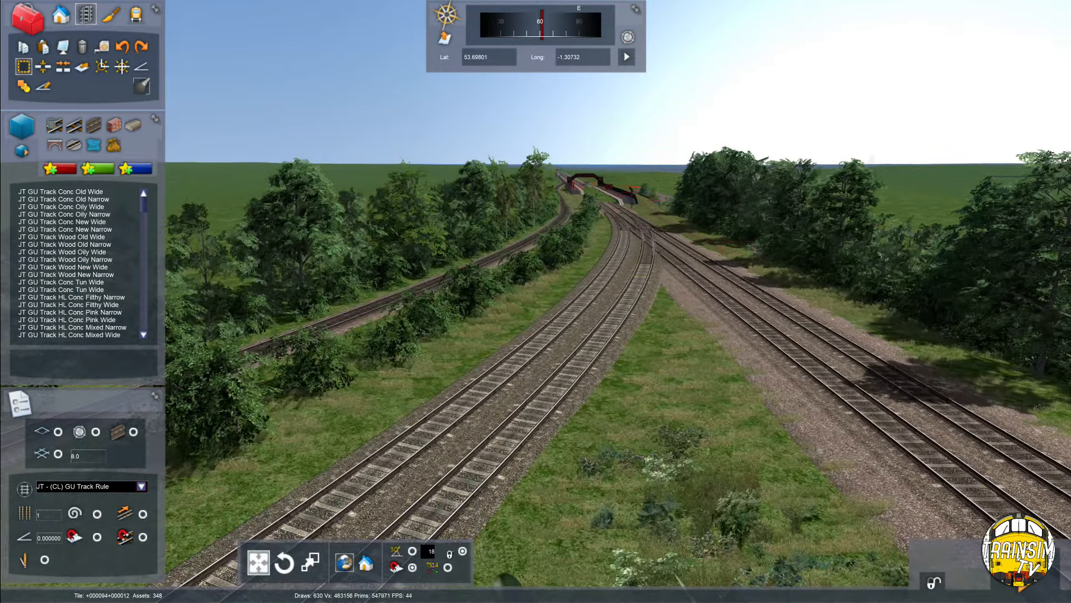
pyautogui.moveTo(630, 295); pyautogui.dragTo(494, 412, button='right')
pyautogui.click(494, 412)
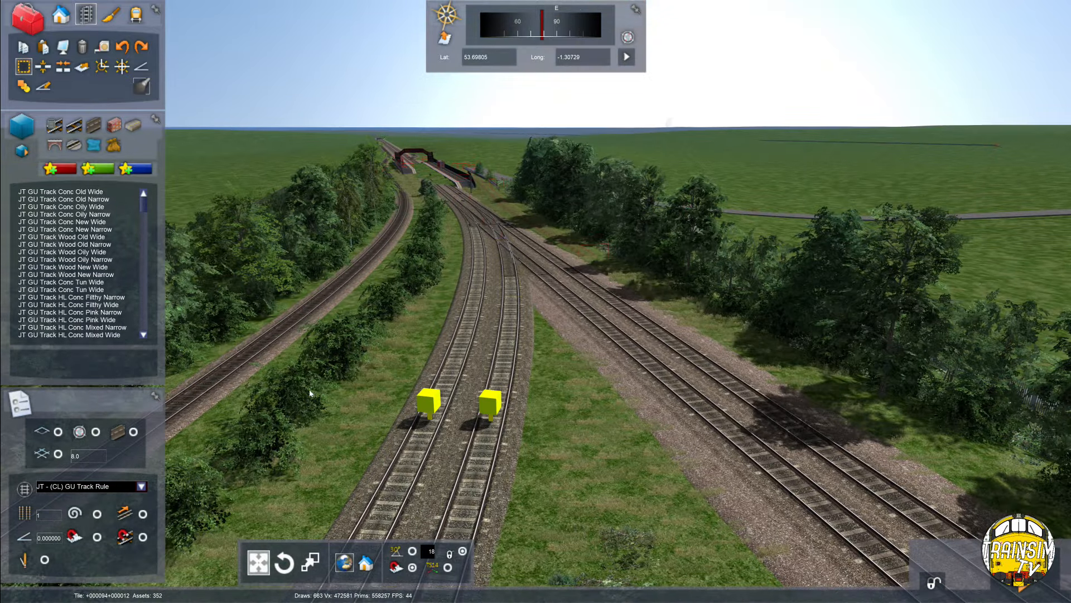
pyautogui.press('Up')
pyautogui.moveTo(434, 285); pyautogui.dragTo(371, 348, button='right')
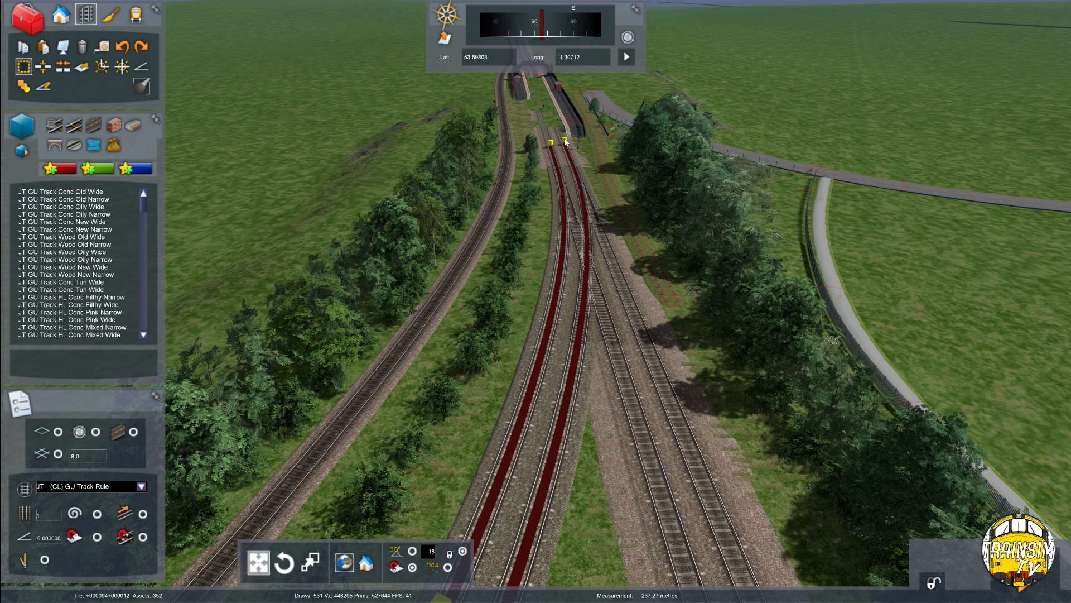
pyautogui.moveTo(1069, 124)
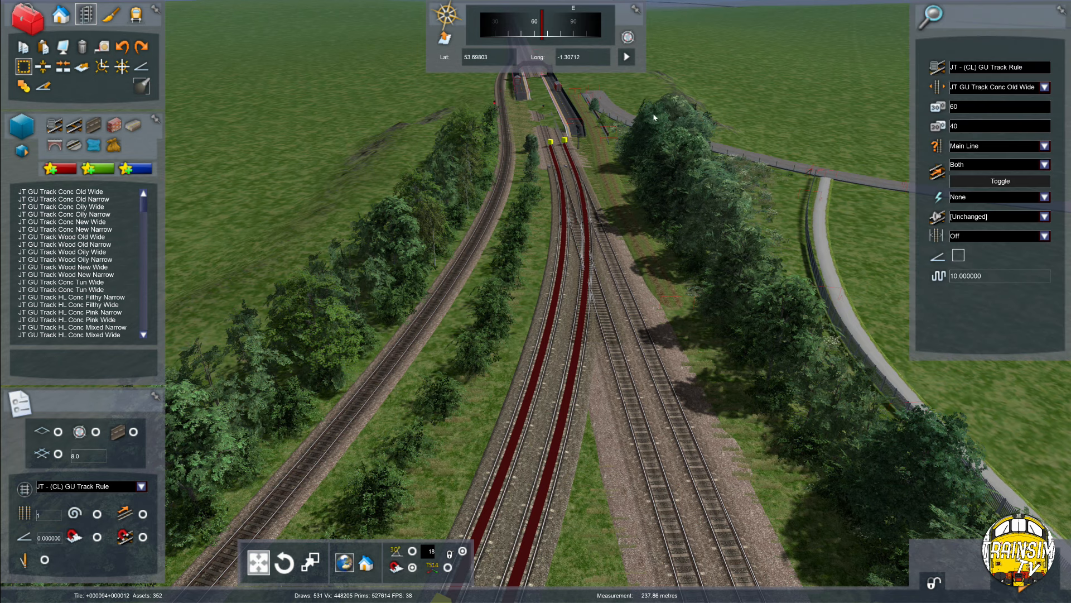
# Delete and restore the outer branch track at the junction, and check the crossover rails up close.
pyautogui.press('space')
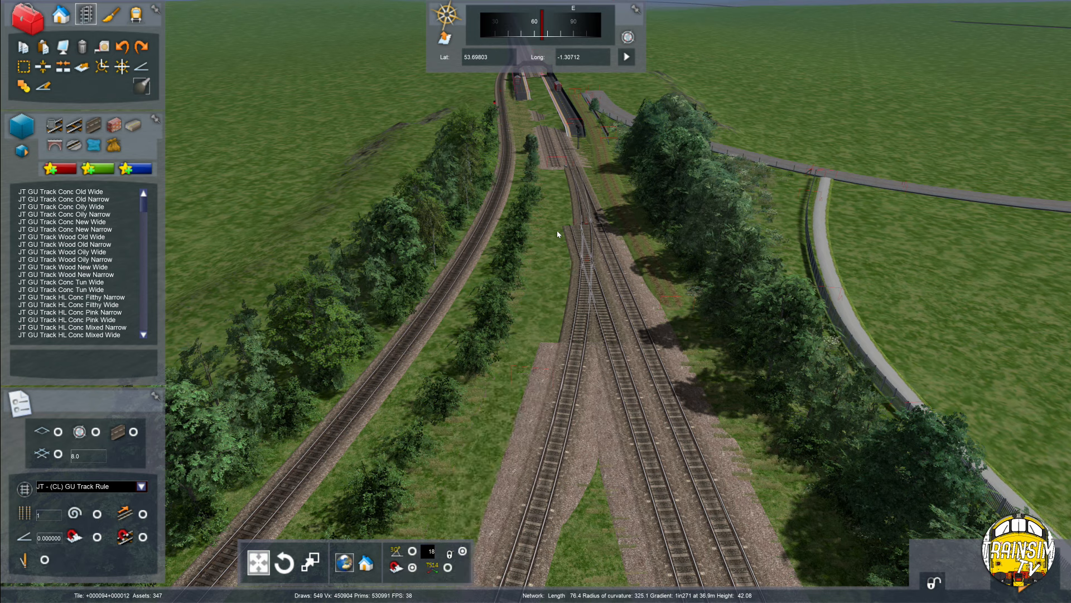
pyautogui.press('Delete')
pyautogui.moveTo(600, 263); pyautogui.dragTo(609, 270, button='right')
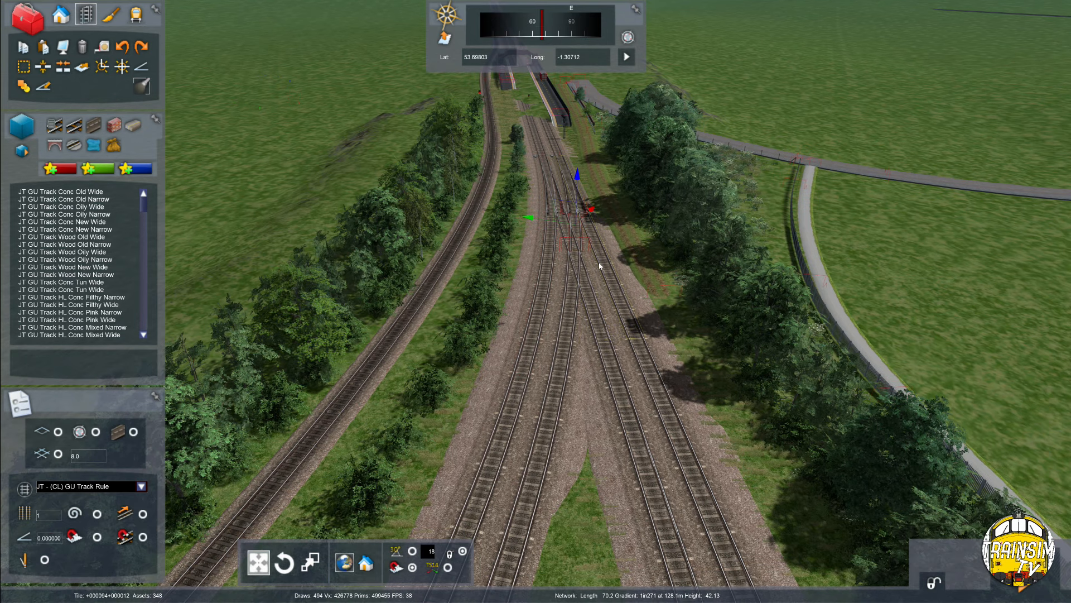
pyautogui.click(600, 268)
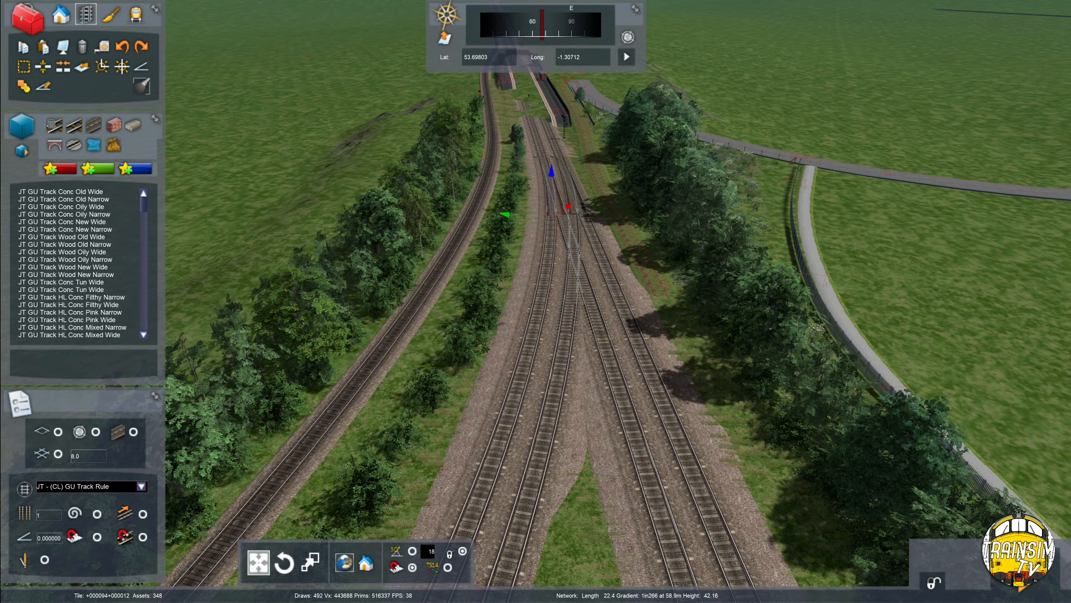
pyautogui.scroll(6, 576, 245)
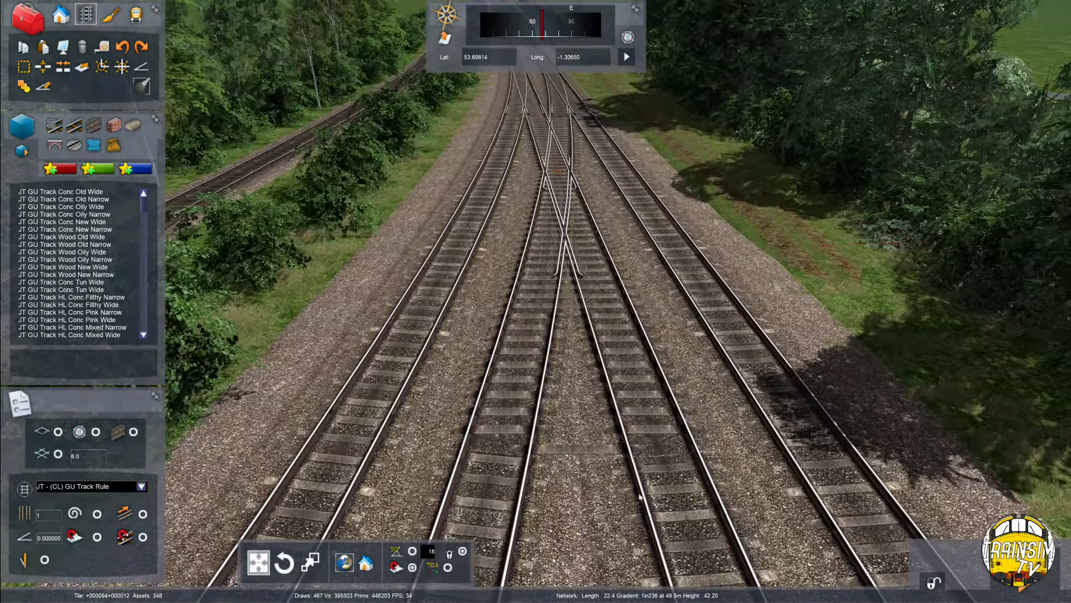
pyautogui.scroll(-5, 554, 216)
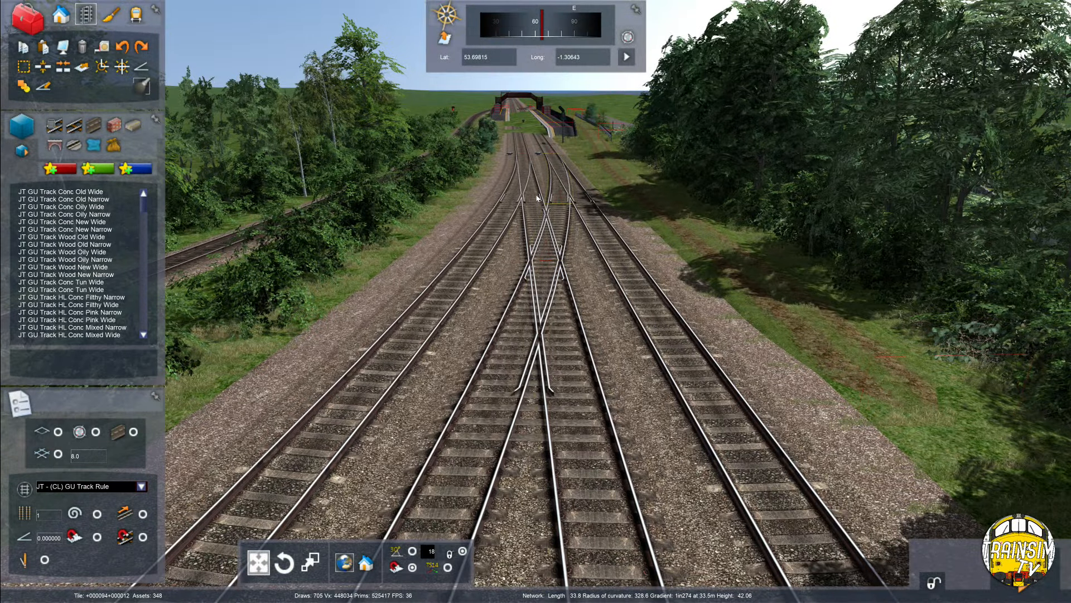
# Inspect the line from the junction crossovers to the rails buried under the grass beside the platform.
pyautogui.press('Up')
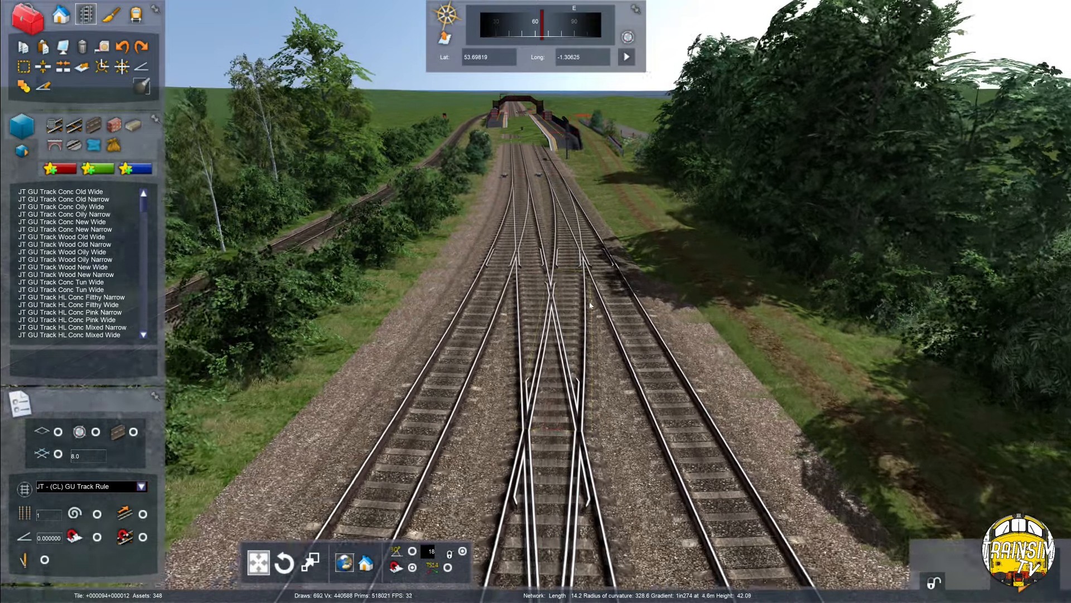
pyautogui.moveTo(581, 324); pyautogui.dragTo(544, 298, button='right')
pyautogui.press('Up')
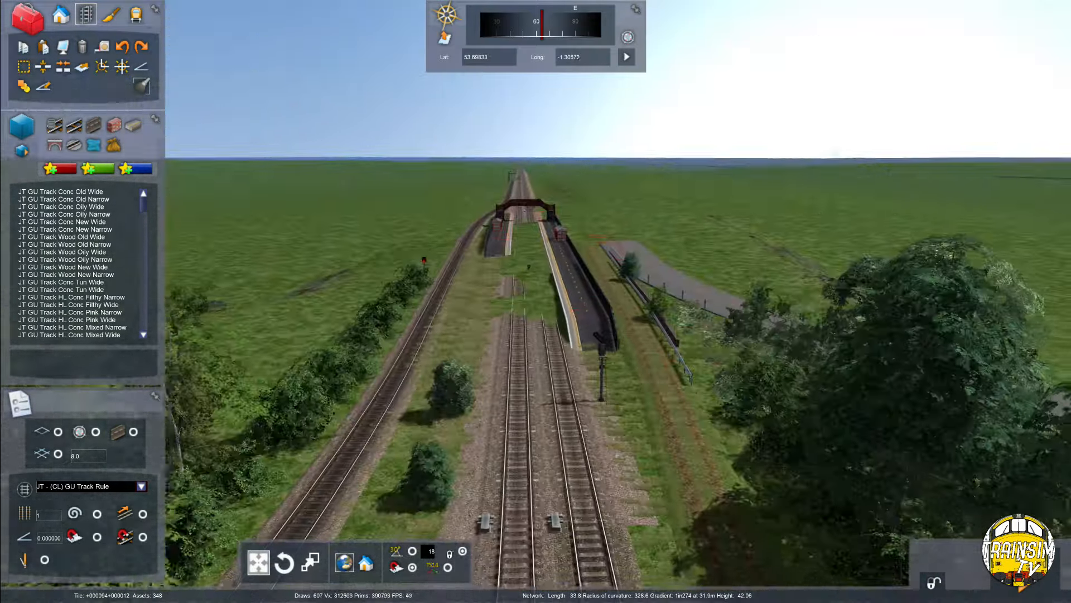
pyautogui.press('Up')
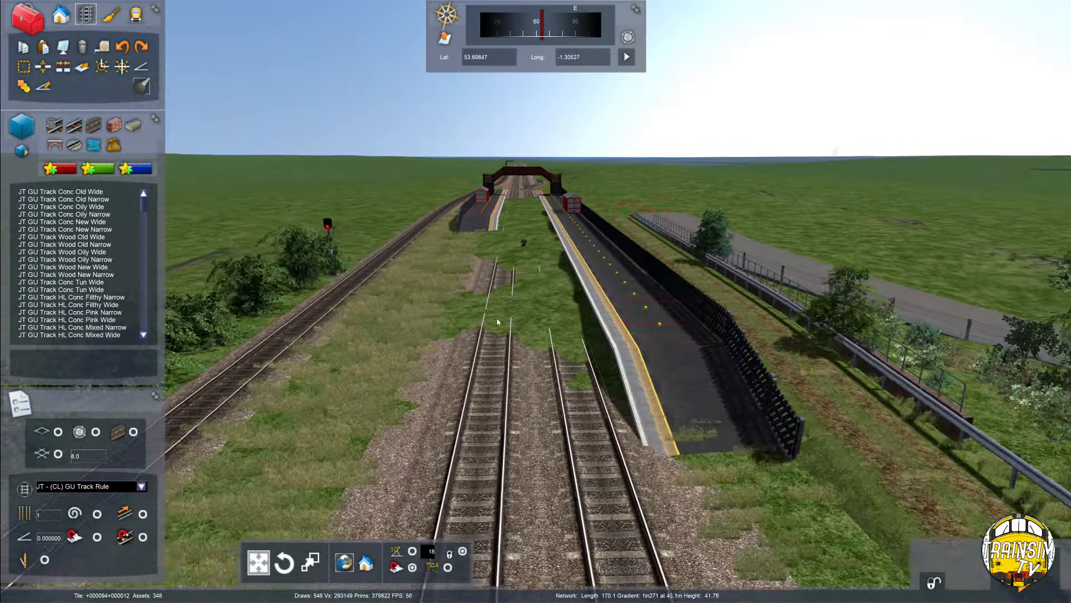
pyautogui.press('Up')
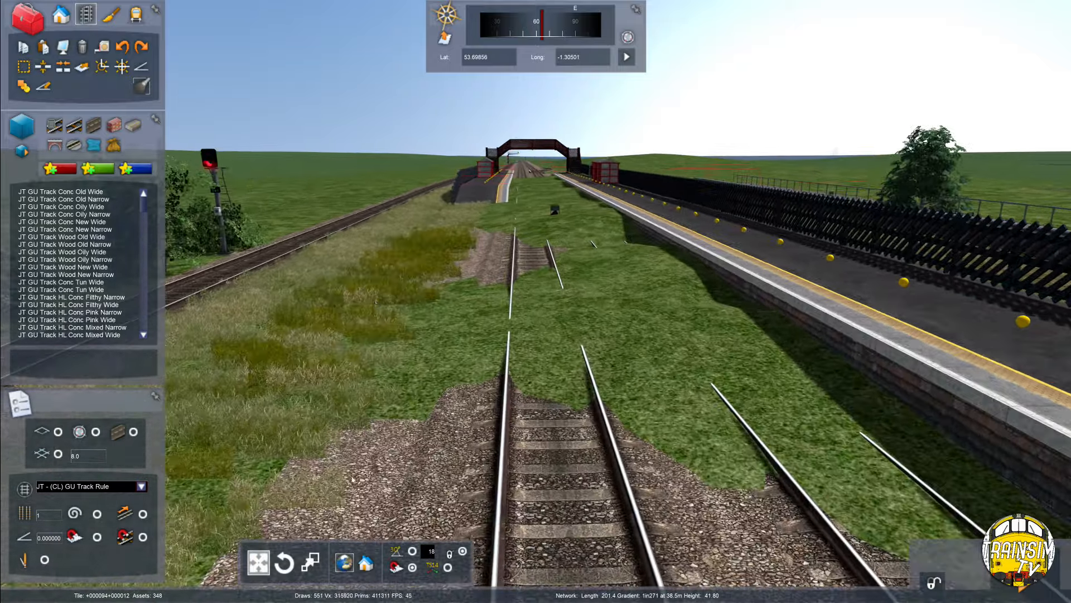
pyautogui.press('Up')
pyautogui.press('Left')
pyautogui.press('Right')
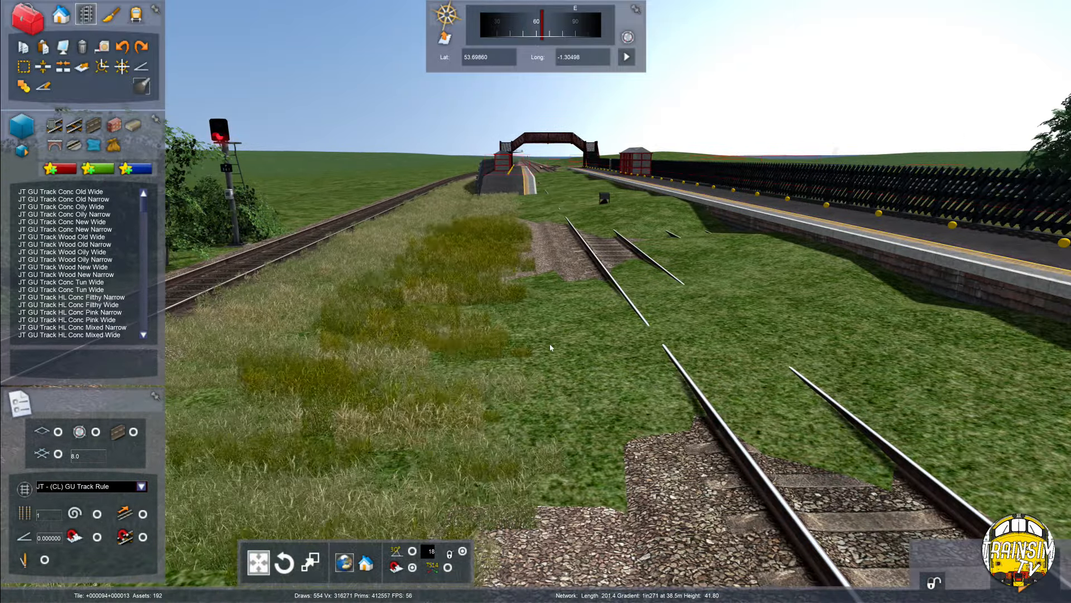
pyautogui.press('Down')
pyautogui.press('Down')
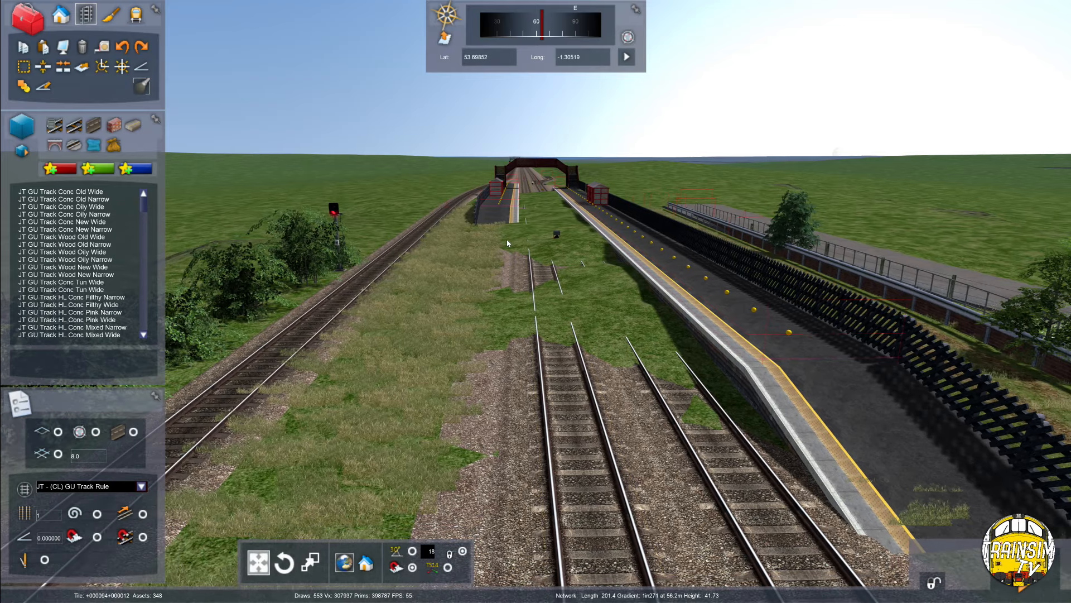
pyautogui.press('Down')
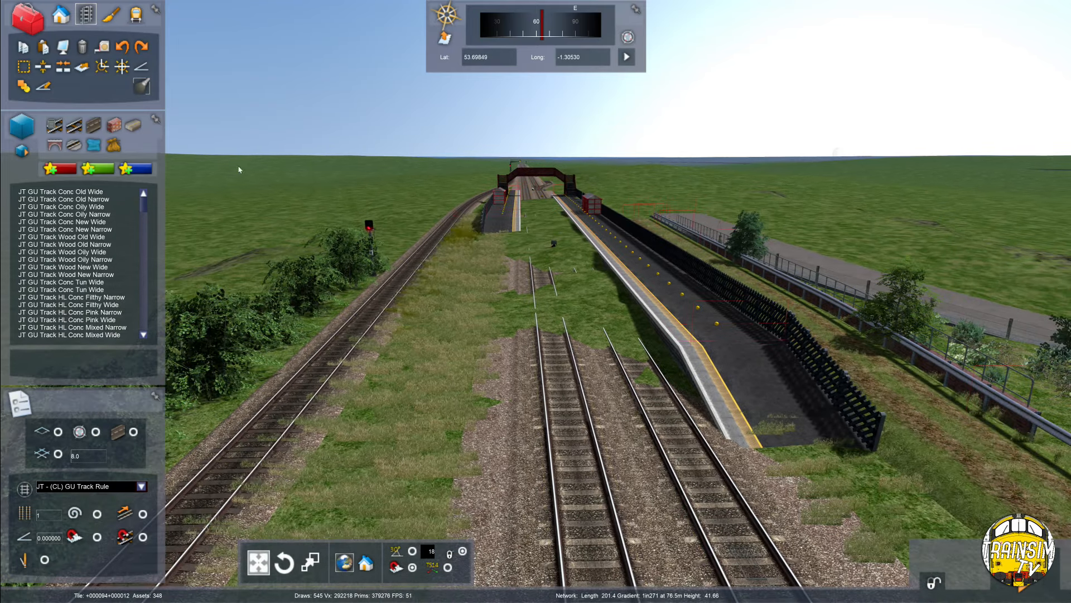
pyautogui.press('Up')
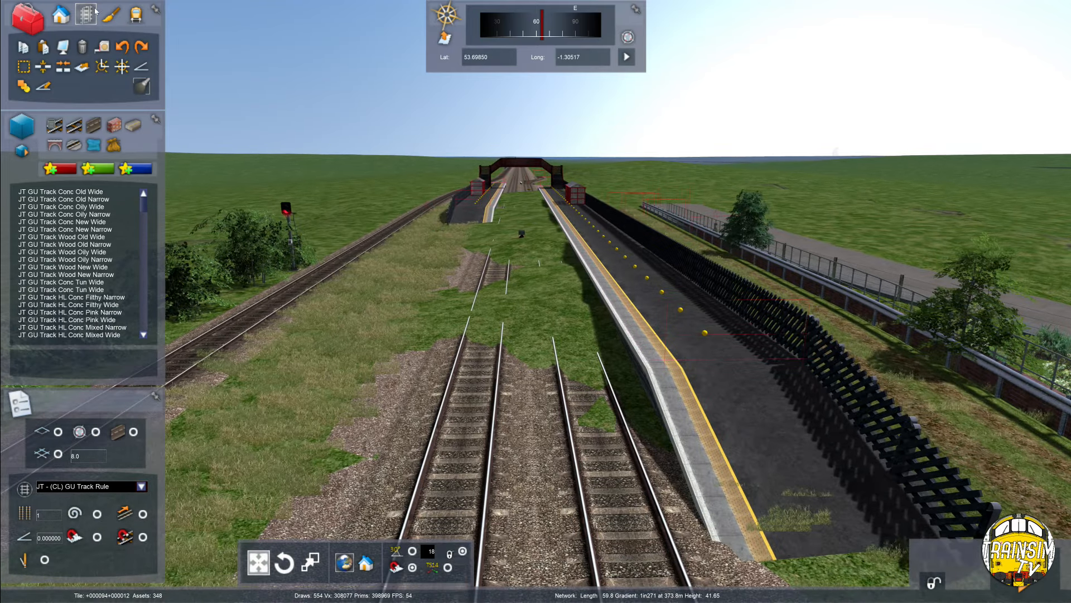
# Switch to the scenery tools, browse the object categories and choose JT - (CL) Tunnel Hole Decal.
pyautogui.click(61, 13)
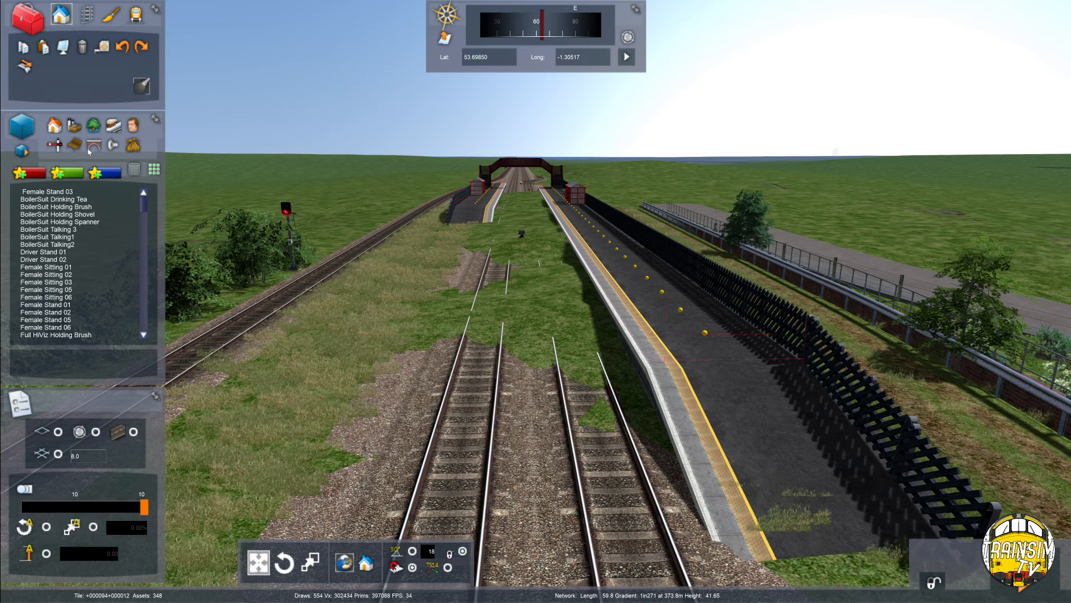
pyautogui.click(133, 145)
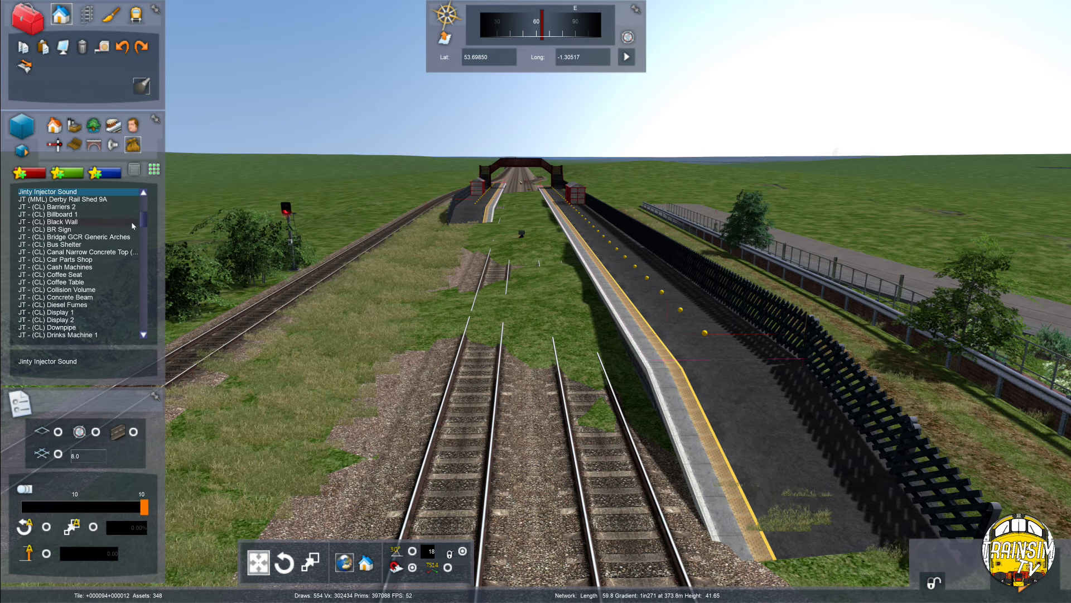
pyautogui.moveTo(146, 223); pyautogui.dragTo(150, 240)
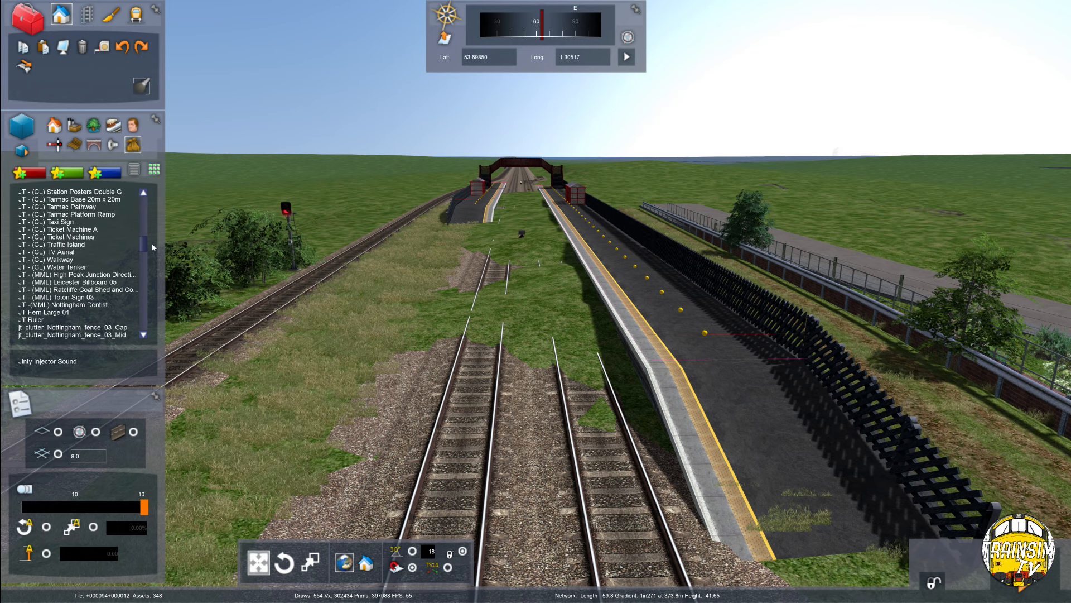
pyautogui.click(93, 146)
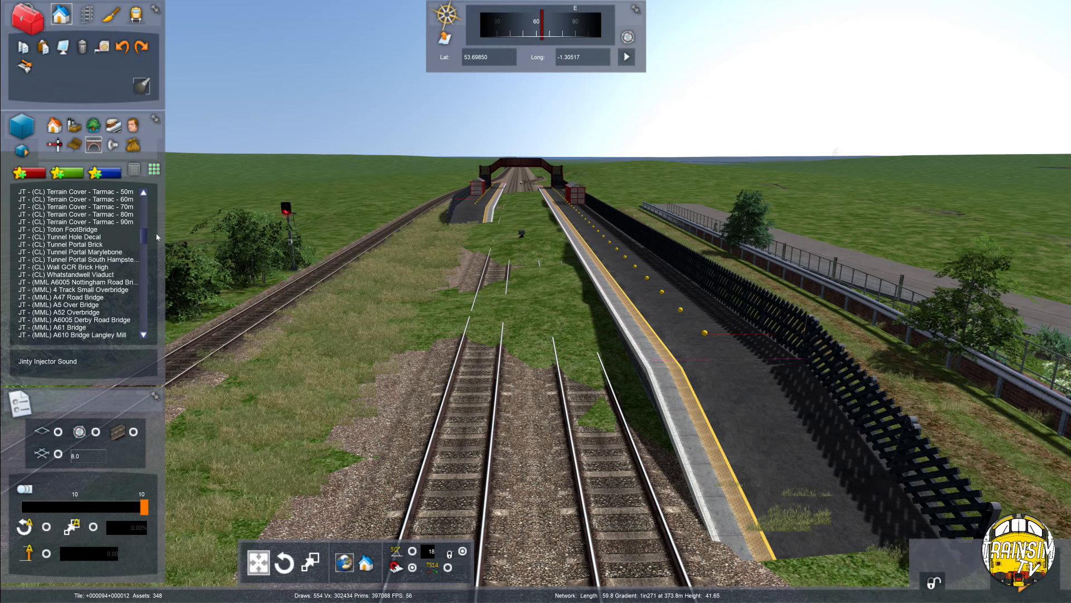
pyautogui.click(92, 275)
# Place the tunnel hole decal over the grassed-over track ends beside the platform and release it.
pyautogui.click(426, 418)
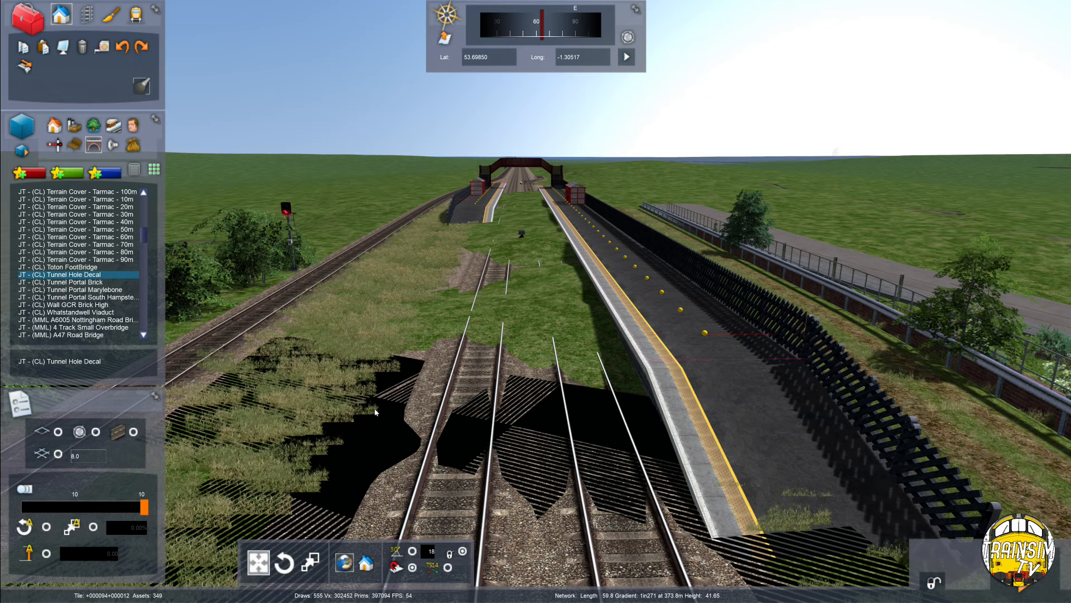
pyautogui.press('Down')
pyautogui.press('Left')
pyautogui.click(480, 394)
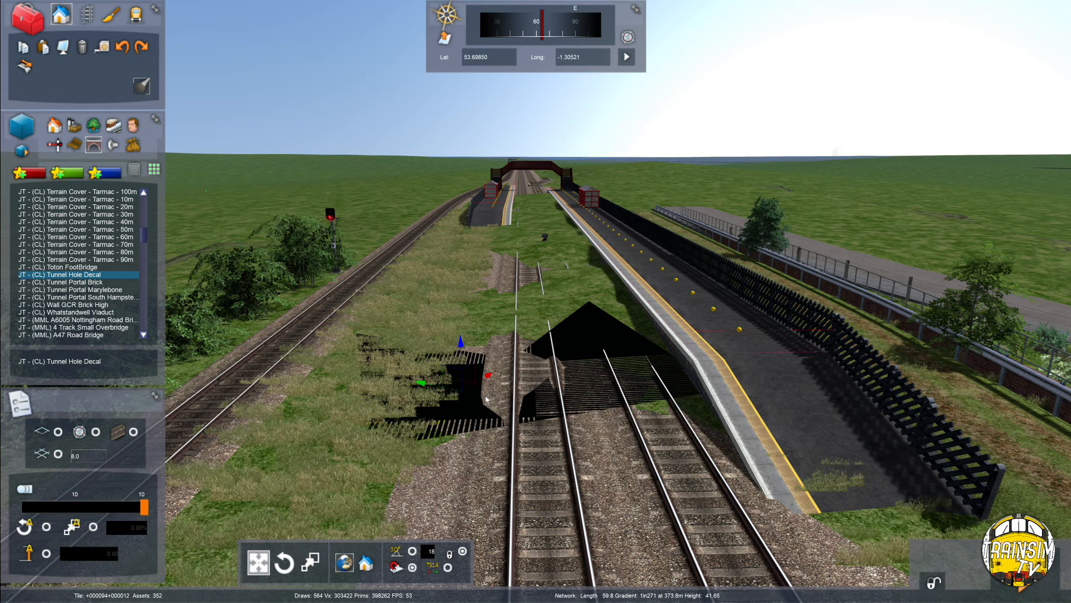
pyautogui.rightClick(485, 399)
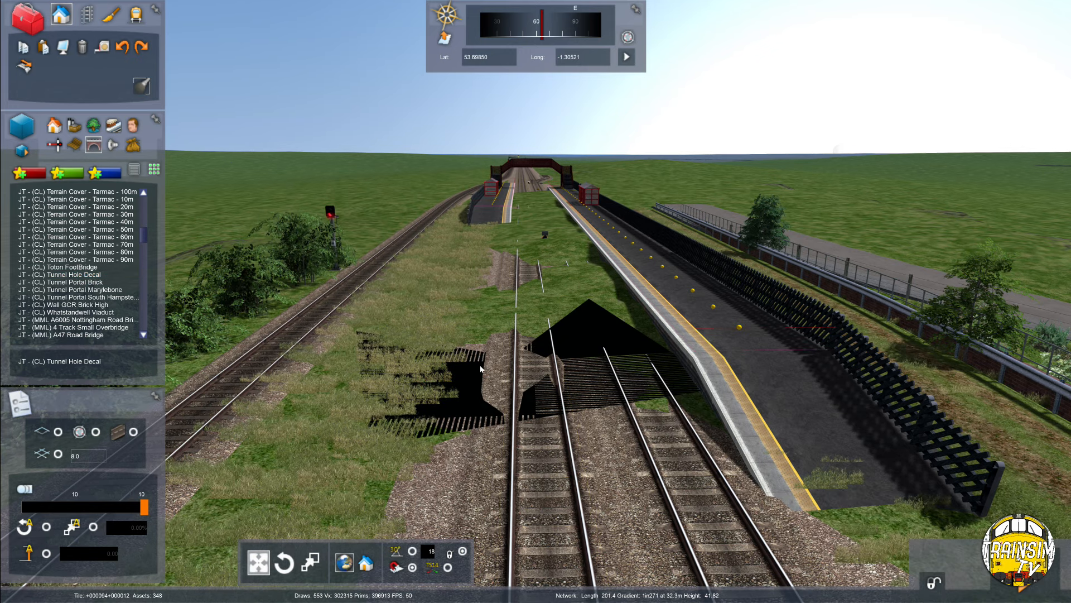
# Examine the placed tunnel hole decal from ground level beside the track.
pyautogui.press('Up')
pyautogui.press('Left')
pyautogui.moveTo(481, 369); pyautogui.dragTo(538, 369, button='right')
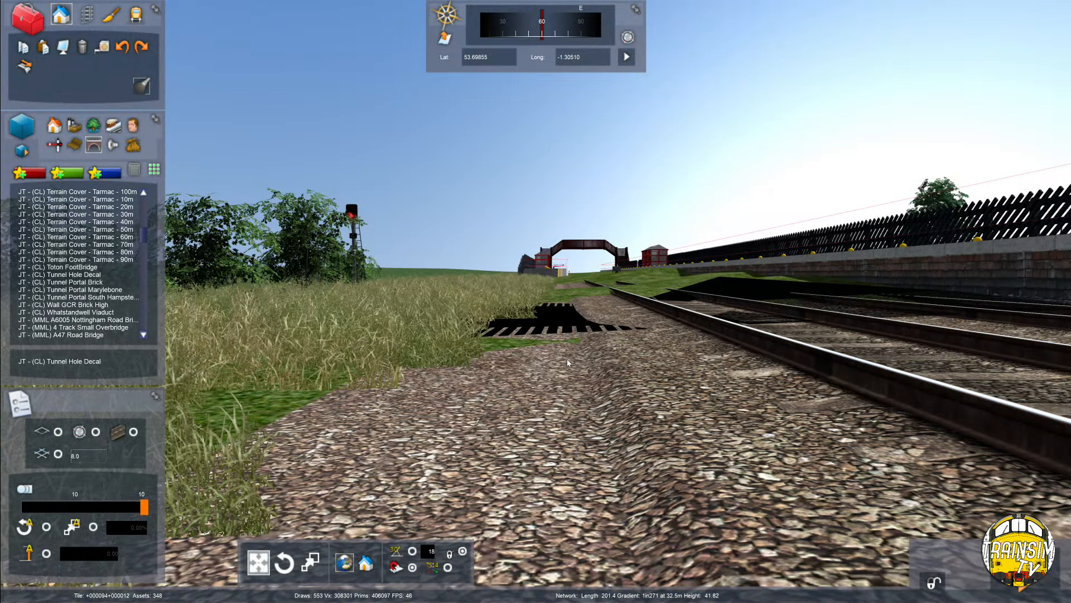
# Delete the grass clumps overlapping the tunnel hole decal between the main line and the adjacent track.
pyautogui.press('Up')
pyautogui.press('Up')
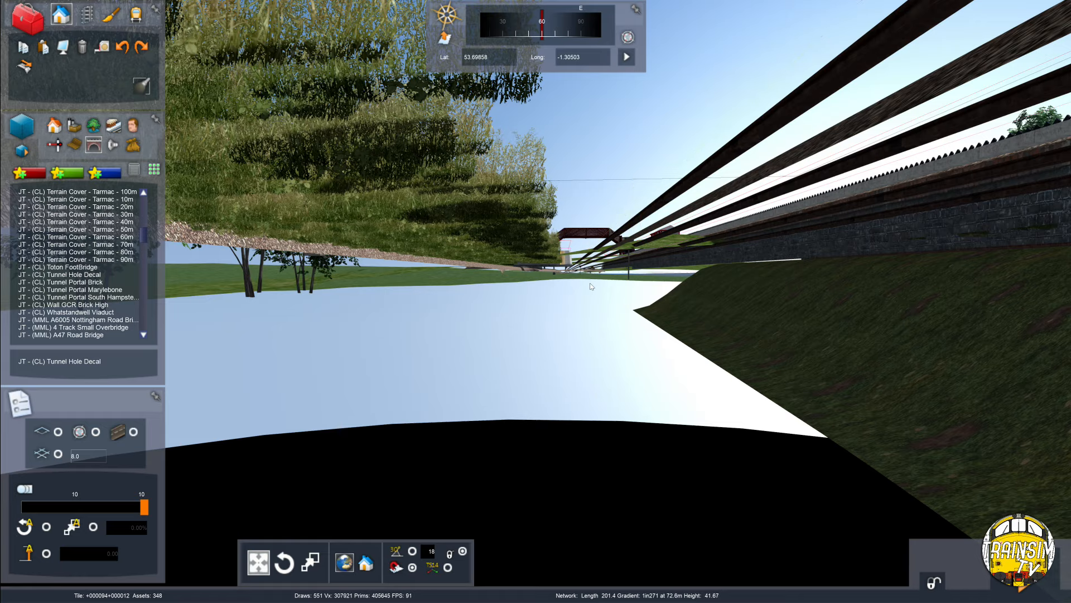
pyautogui.moveTo(586, 199); pyautogui.dragTo(577, 296, button='right')
pyautogui.press('Down')
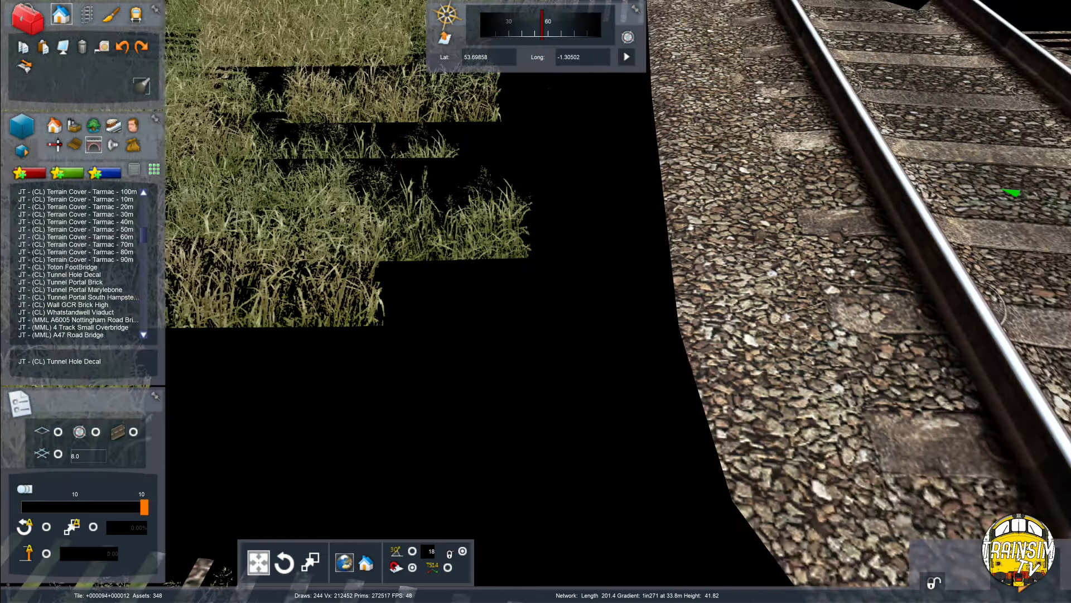
pyautogui.click(465, 245)
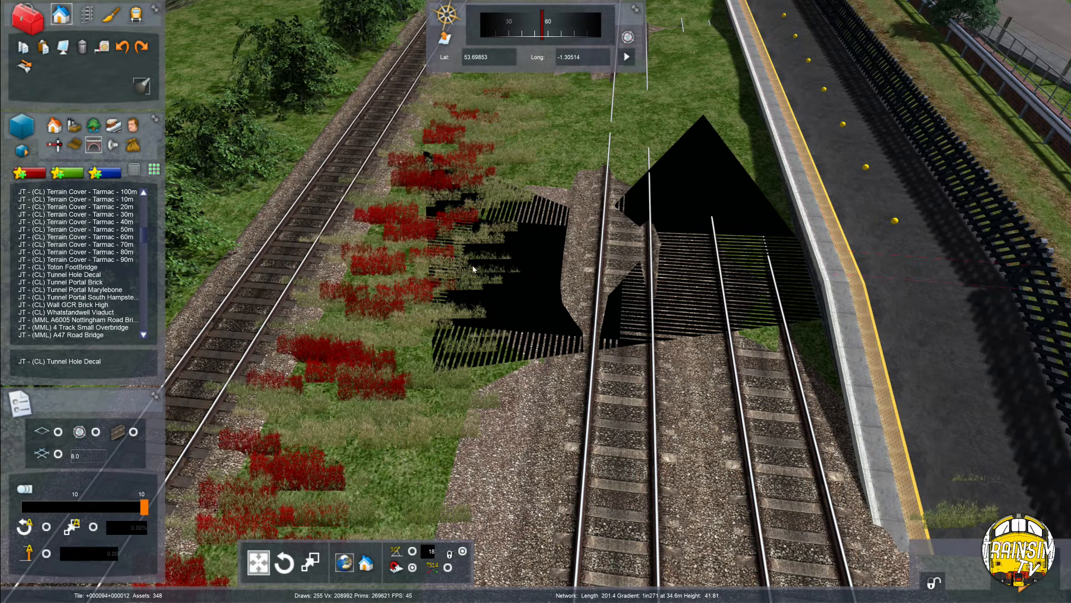
pyautogui.click(510, 267)
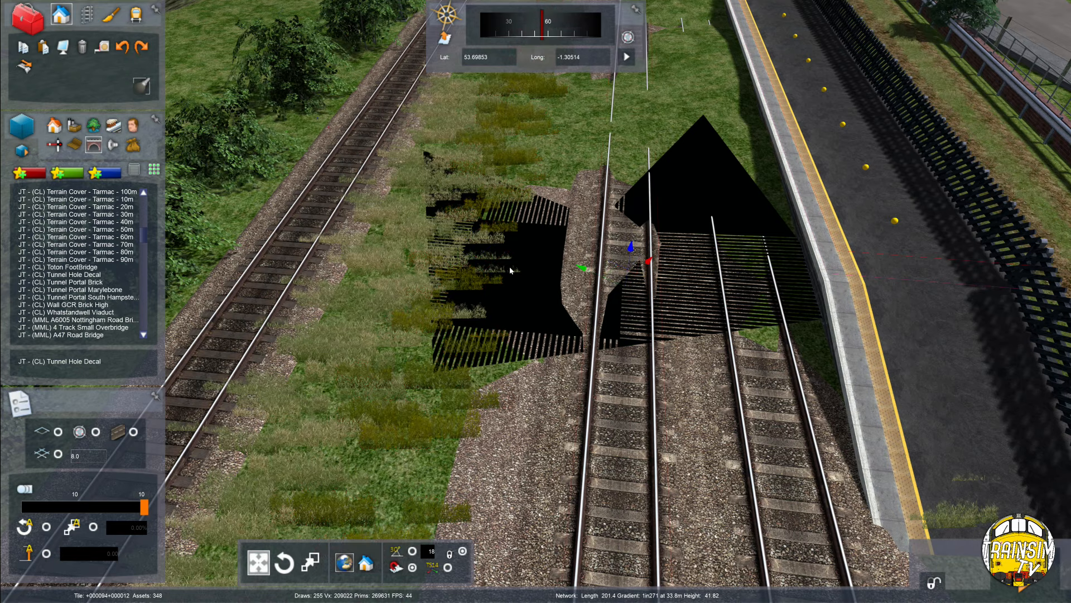
pyautogui.moveTo(510, 267); pyautogui.dragTo(399, 250)
pyautogui.scroll(2, 407, 257)
pyautogui.click(440, 262)
pyautogui.press('Delete')
# Add further tunnel hole decals beside the existing one to cover the buried track ends near the platform.
pyautogui.scroll(2, 485, 279)
pyautogui.click(508, 280)
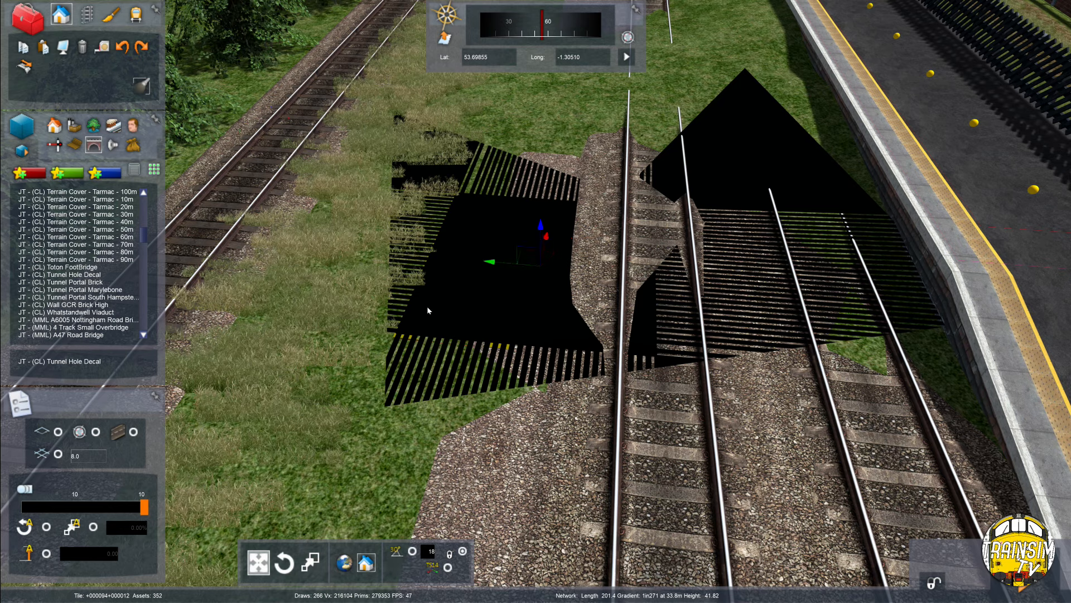
pyautogui.hotkey('ctrl', 'z')
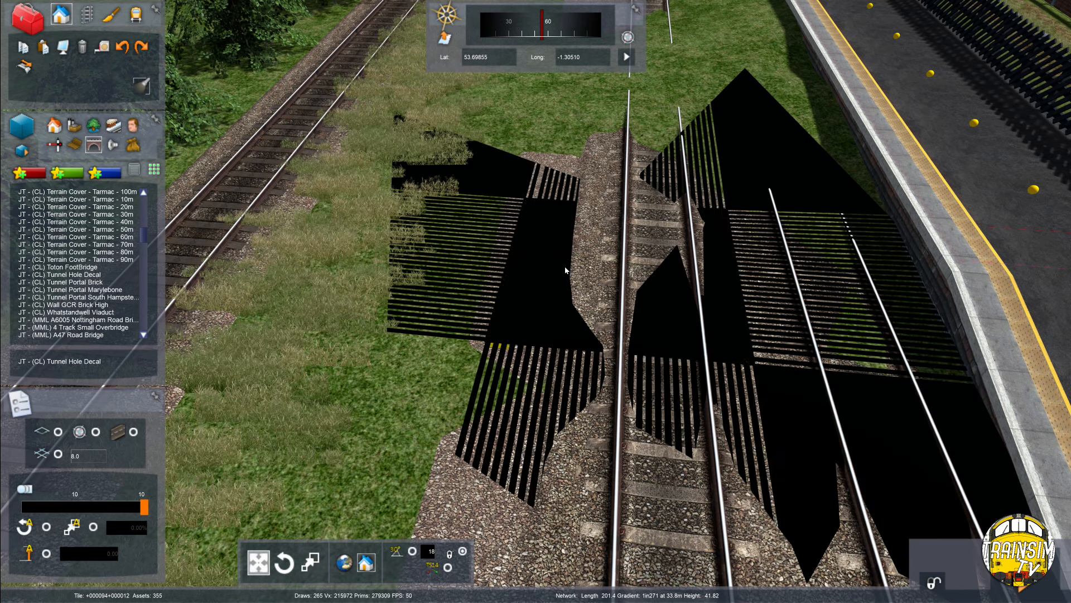
pyautogui.click(552, 264)
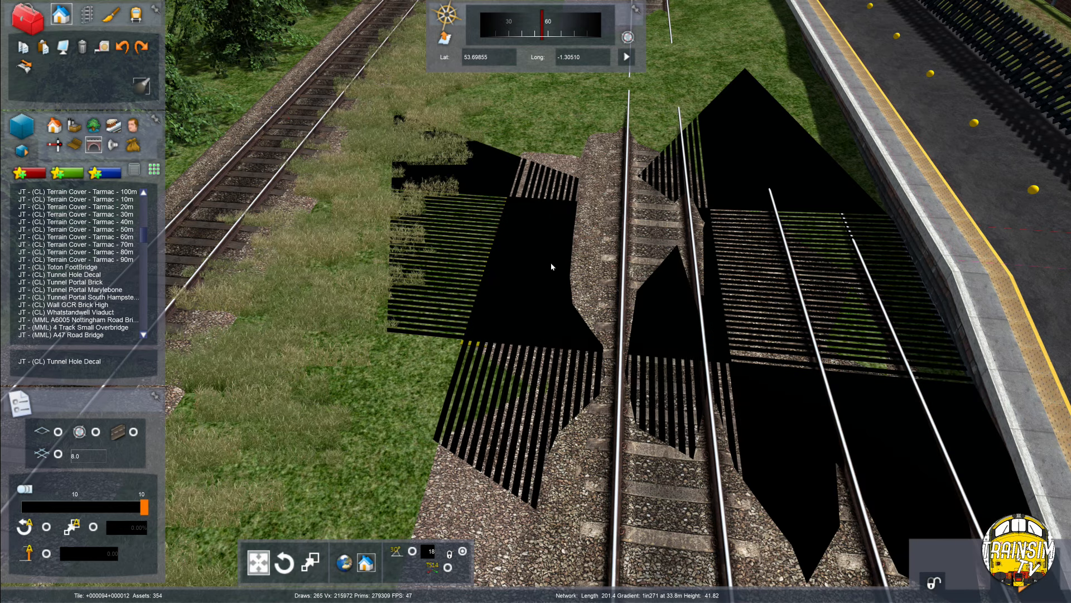
# Extend the tunnel hole decals along the tracks between both platforms and beneath the footbridge.
pyautogui.scroll(-5, 509, 200)
pyautogui.press('Up')
pyautogui.moveTo(509, 201); pyautogui.dragTo(527, 201, button='right')
pyautogui.scroll(5, 561, 268)
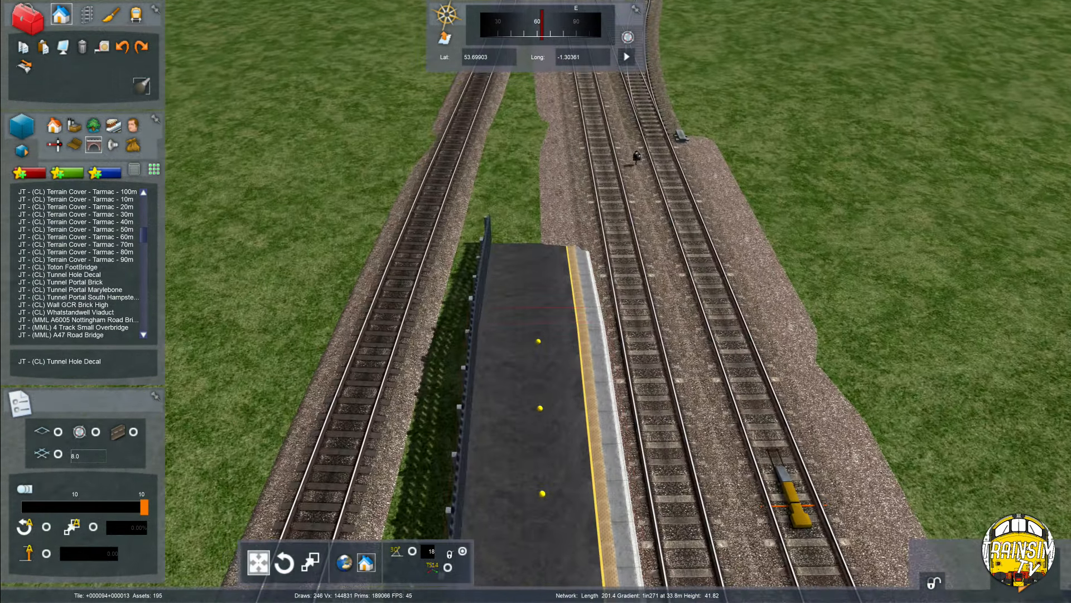
pyautogui.press('Up')
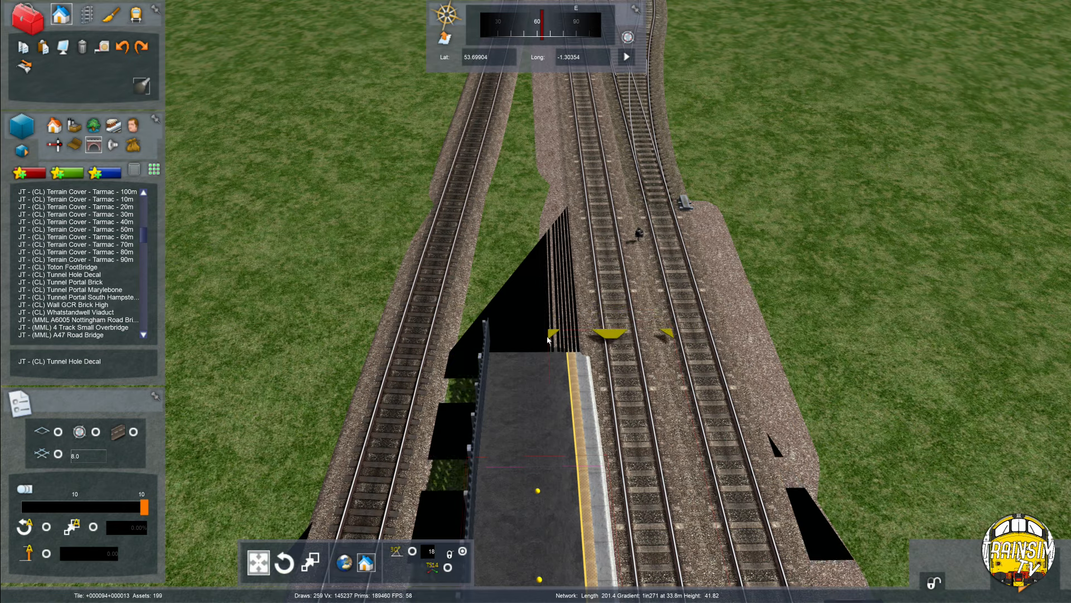
pyautogui.press('Down')
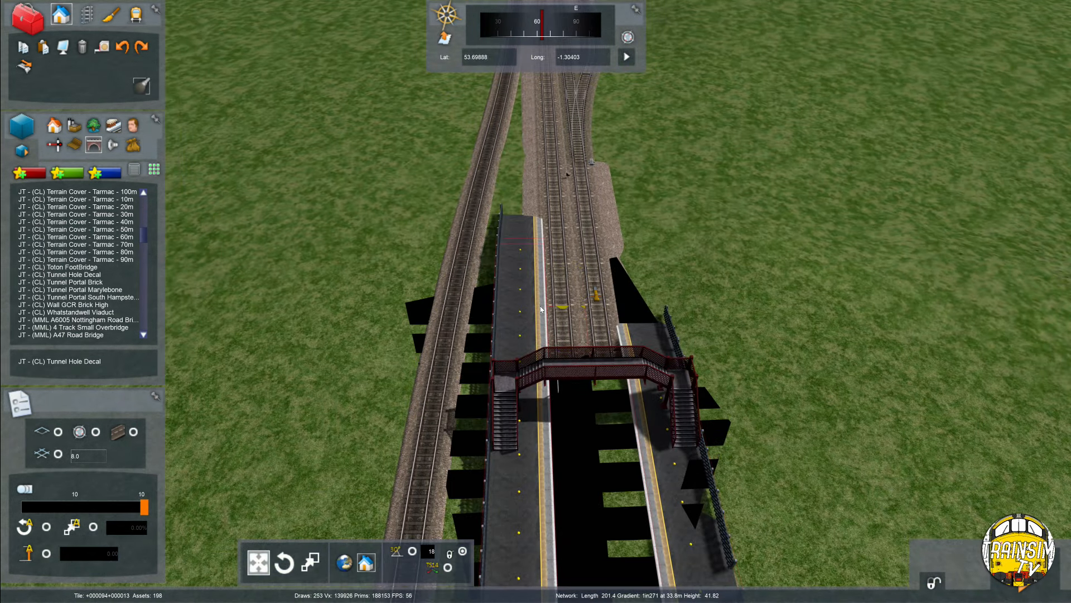
pyautogui.scroll(5, 539, 310)
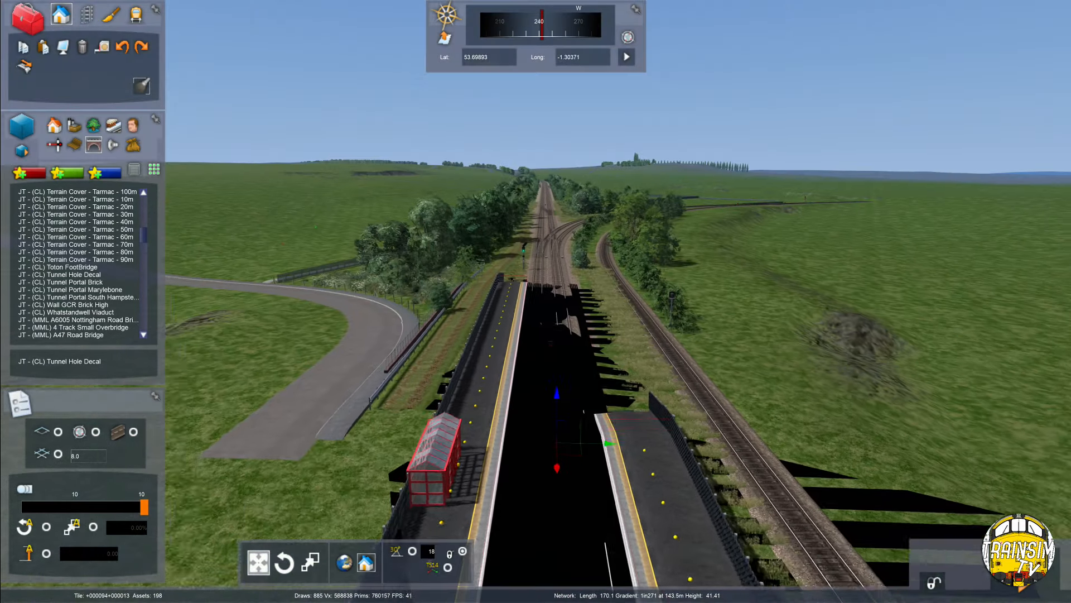
# Inspect the decal coverage between the platforms from the junction end to beyond the footbridge.
pyautogui.press('Up')
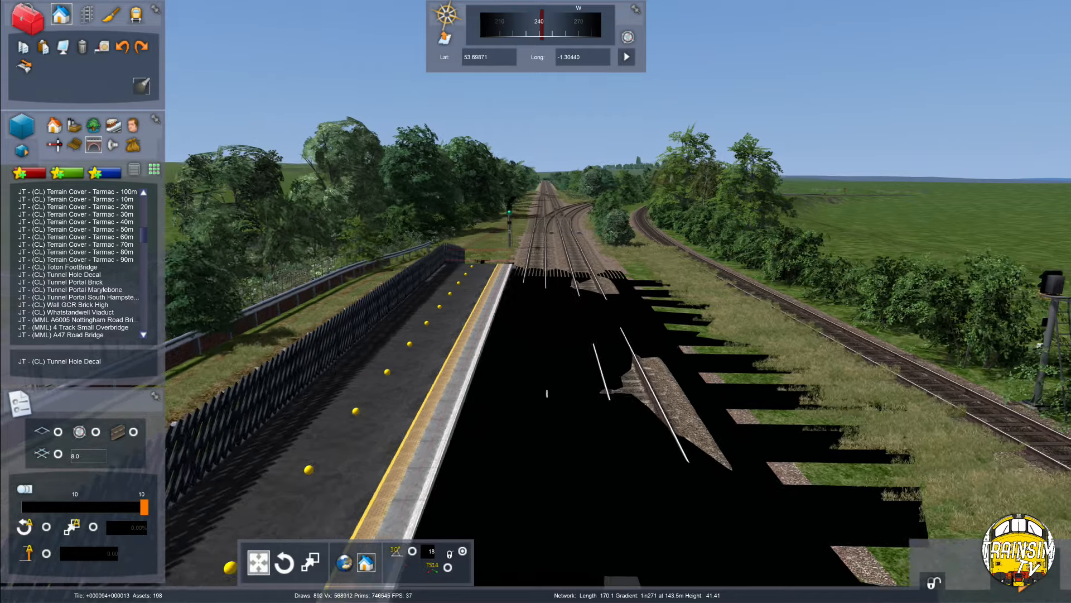
pyautogui.press('Up')
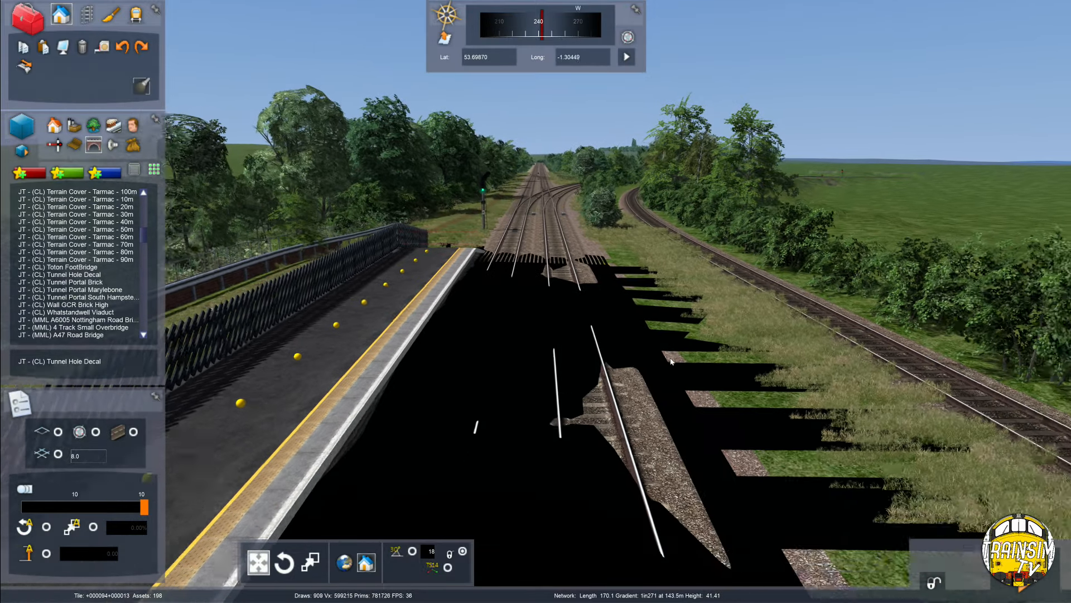
pyautogui.scroll(-5, 671, 361)
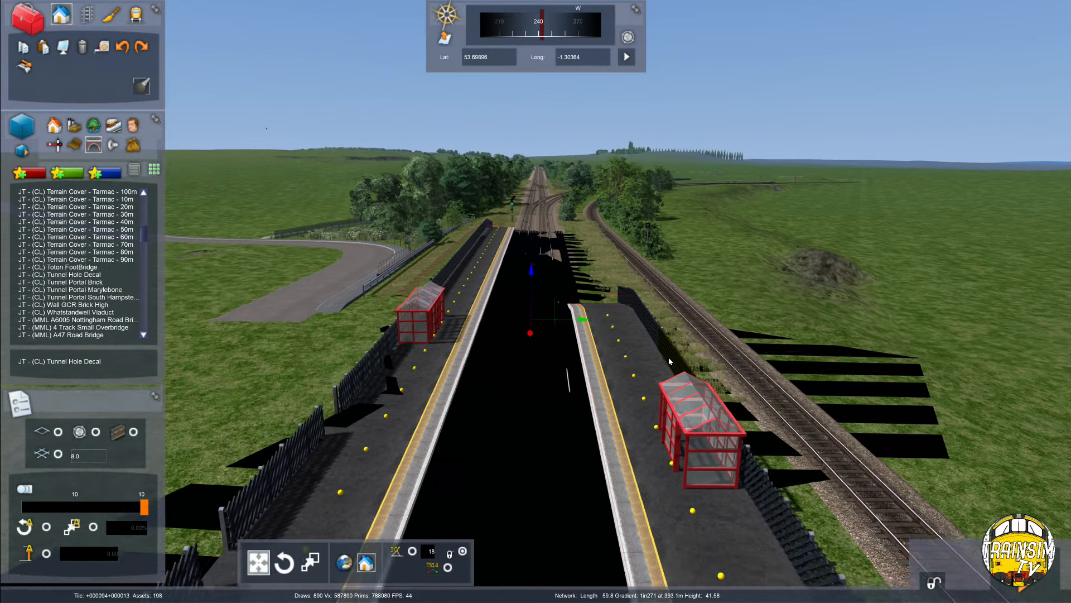
pyautogui.scroll(3, 671, 361)
pyautogui.press('Up')
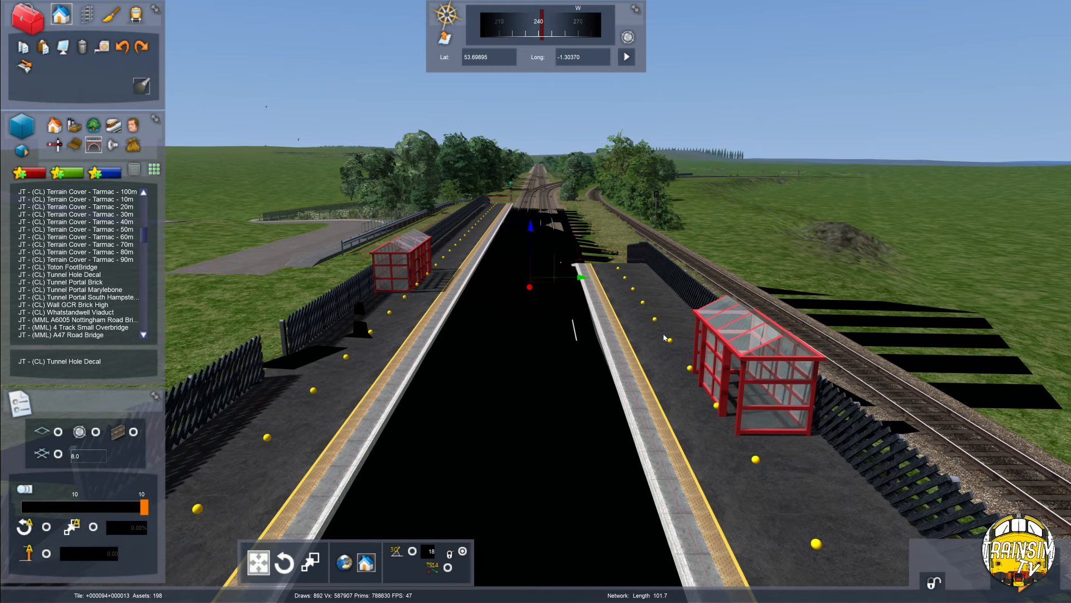
pyautogui.press('Left')
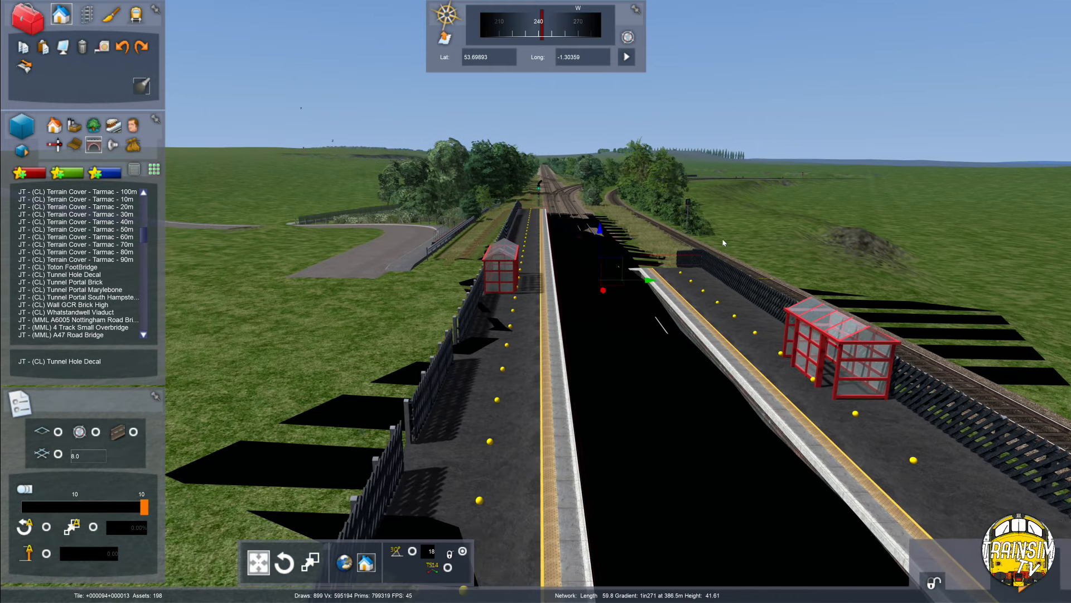
pyautogui.scroll(5, 723, 243)
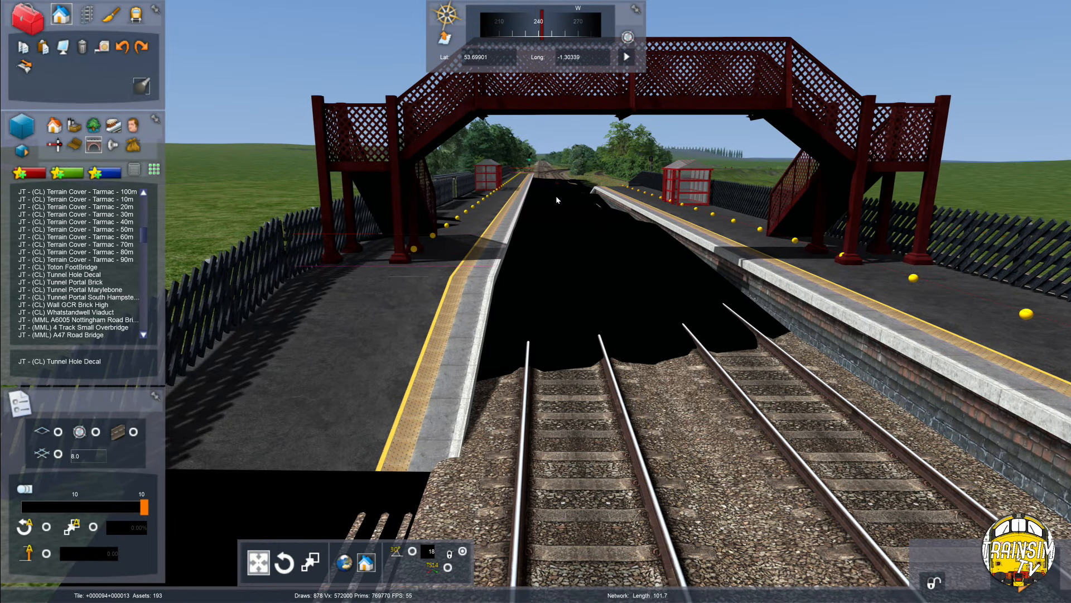
# Save the route changes, leave the editor and check the tracks between the platforms in the game view.
pyautogui.click(1031, 587)
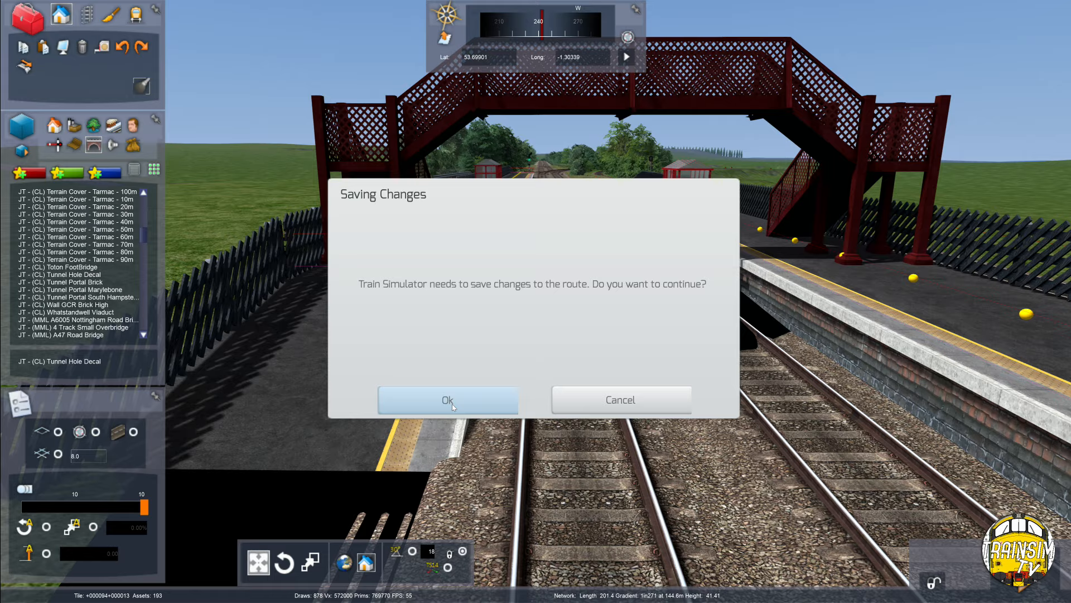
pyautogui.click(452, 404)
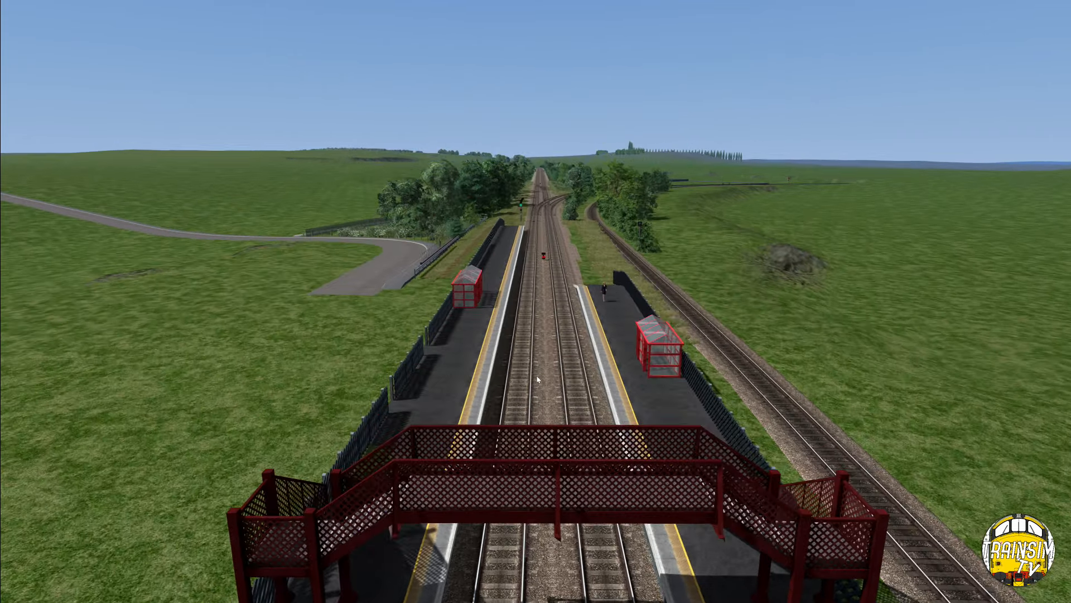
pyautogui.press('Up')
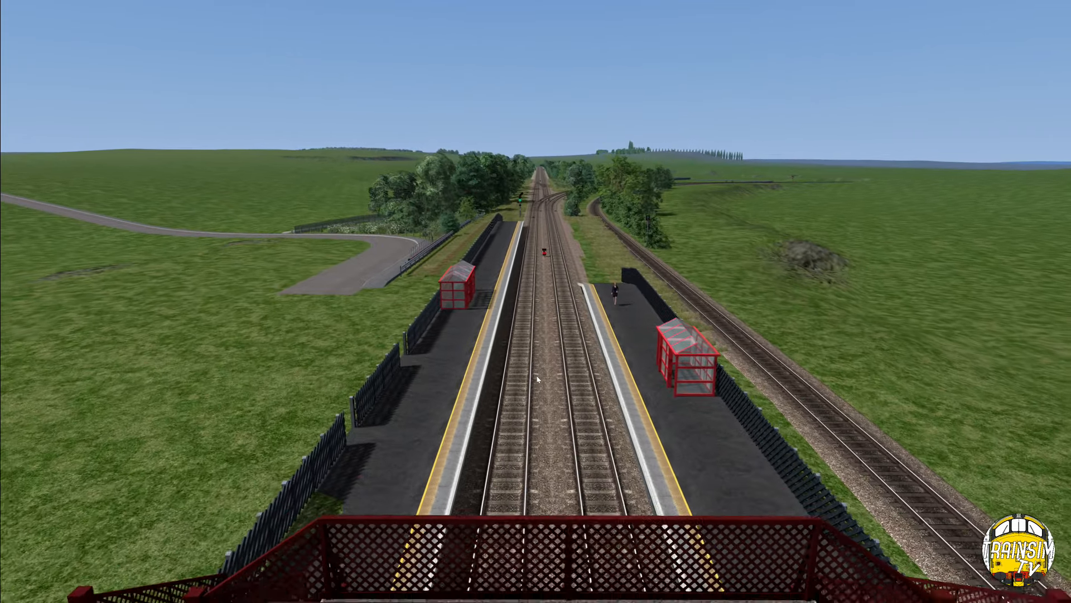
pyautogui.press('Up')
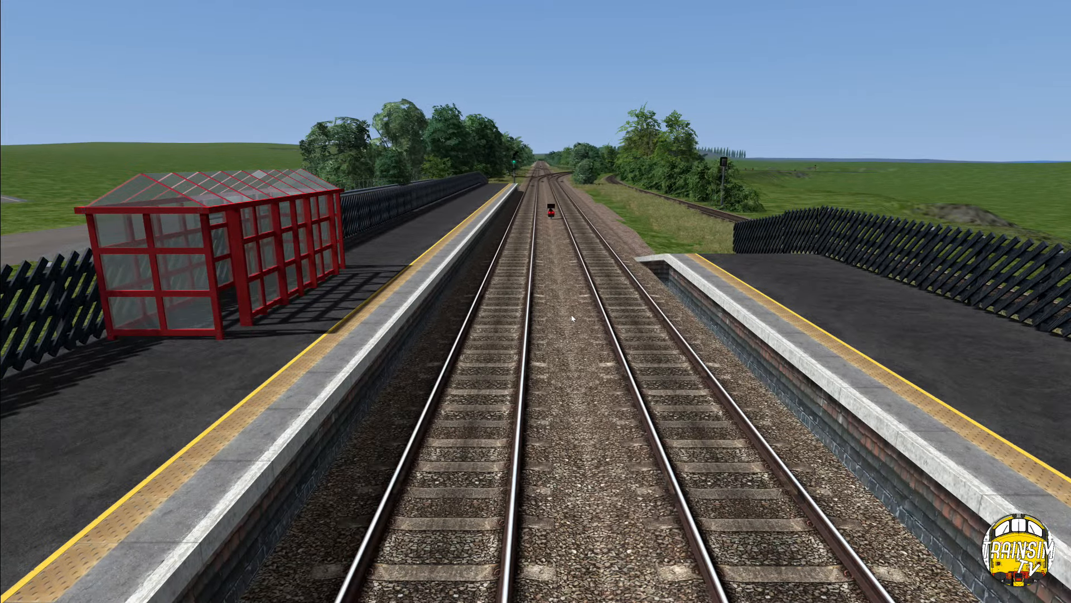
pyautogui.press('Up')
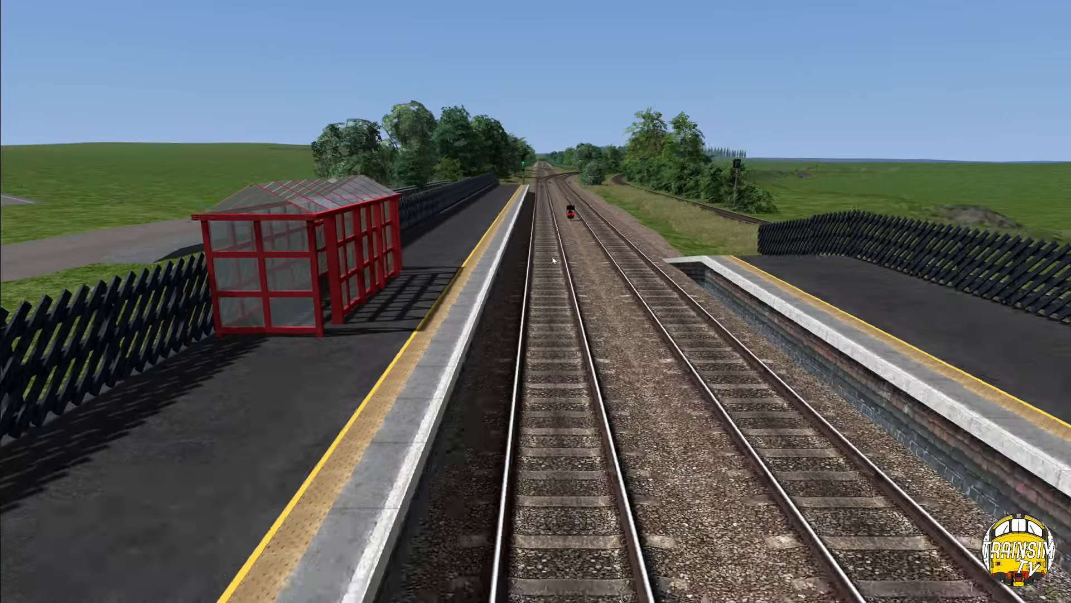
pyautogui.moveTo(552, 260); pyautogui.dragTo(578, 328, button='right')
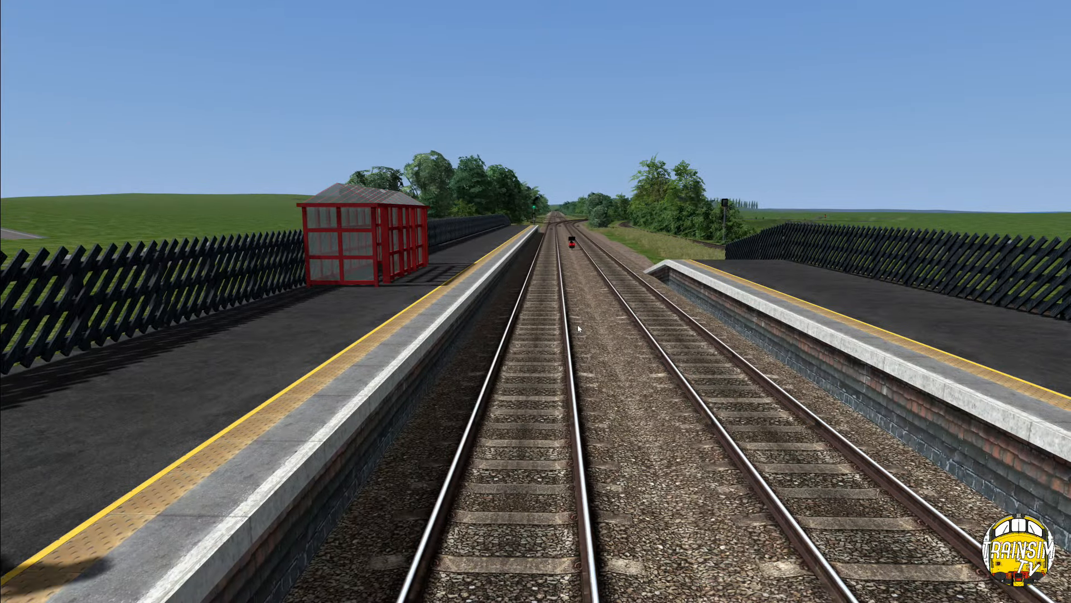
pyautogui.press('Up')
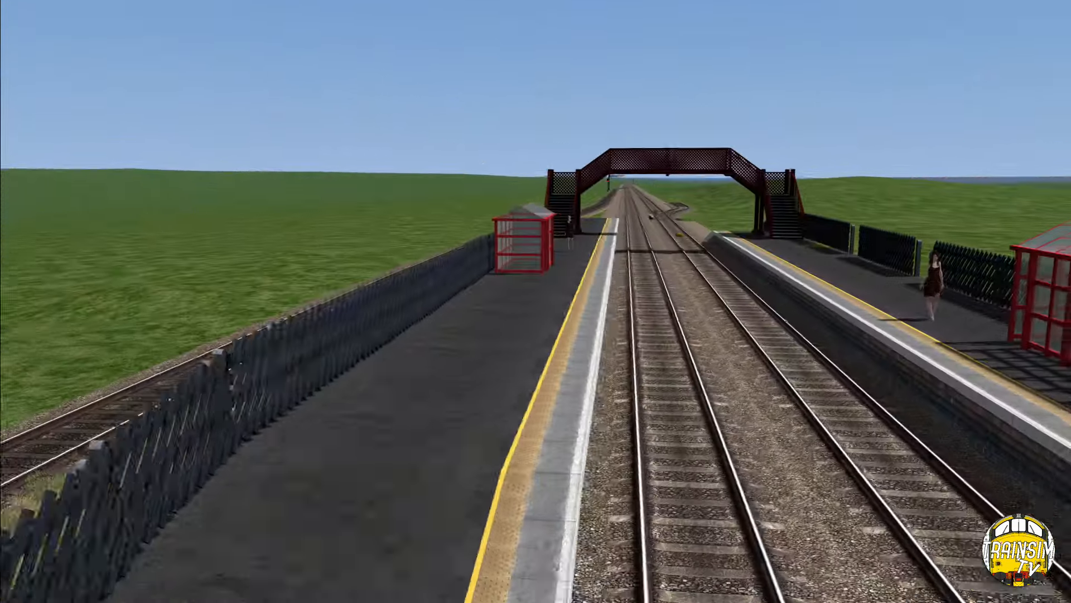
# Examine the tracks from the junction end and the ground beside the platform ramp.
pyautogui.press('Down')
pyautogui.moveTo(473, 312); pyautogui.dragTo(471, 356, button='right')
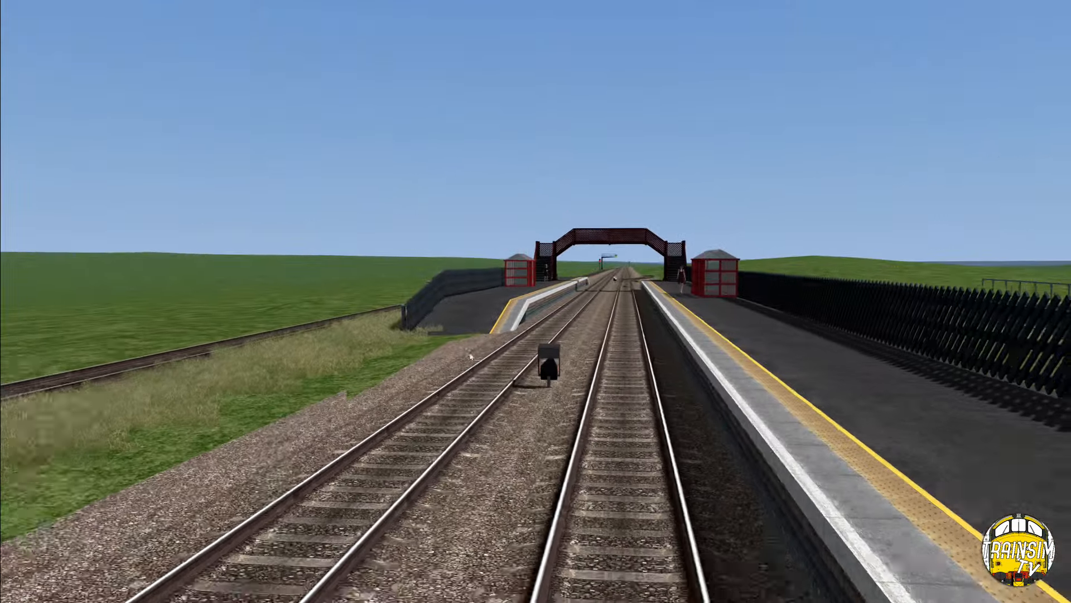
pyautogui.press('Down')
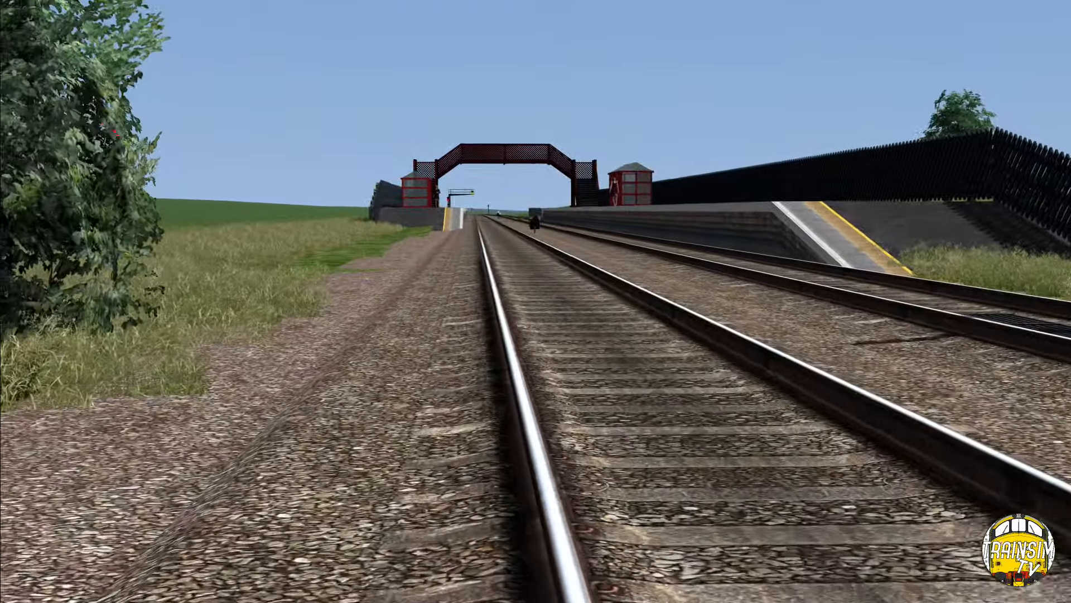
pyautogui.press('Up')
pyautogui.press('Up')
pyautogui.press('Right')
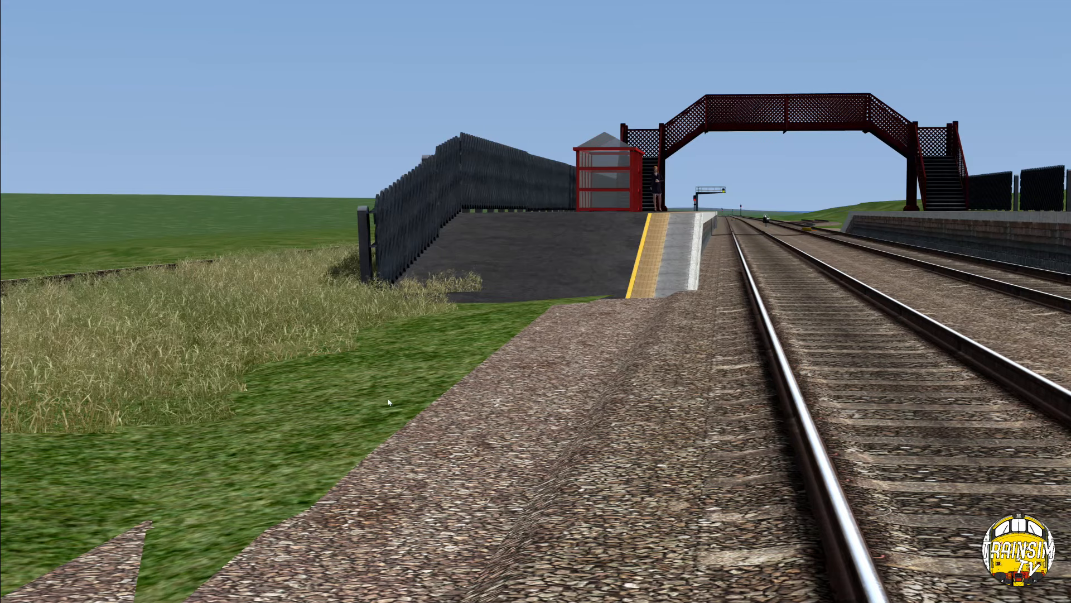
pyautogui.press('Left')
pyautogui.moveTo(388, 398); pyautogui.dragTo(550, 342, button='right')
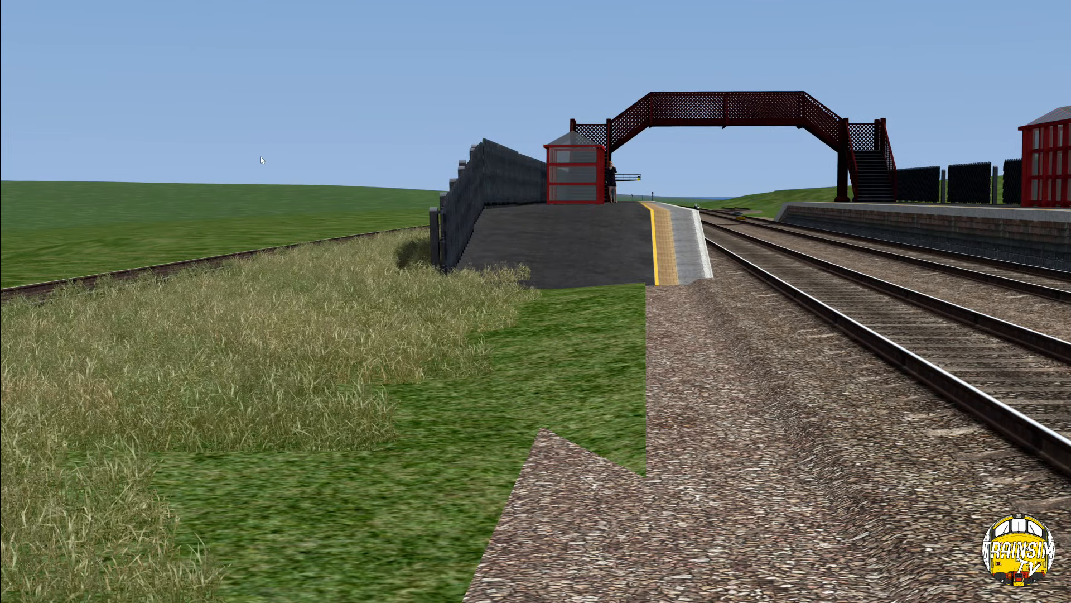
# Return to the route editor and lower the terrain near the platform ramp to a height of 41.8 with the terrain tools.
pyautogui.hotkey('ctrl', 'e')
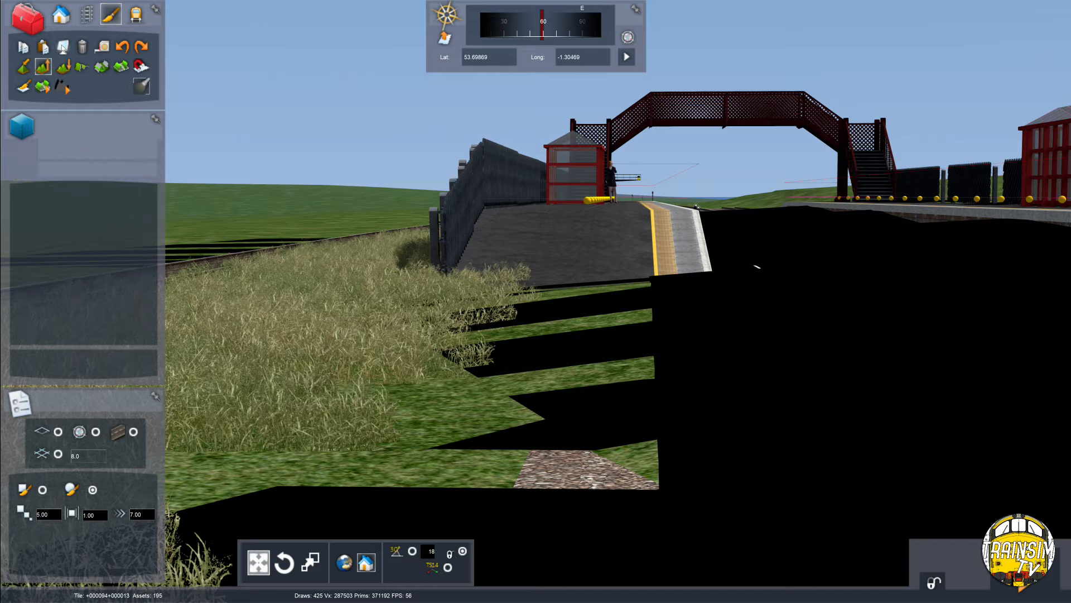
pyautogui.press('Up')
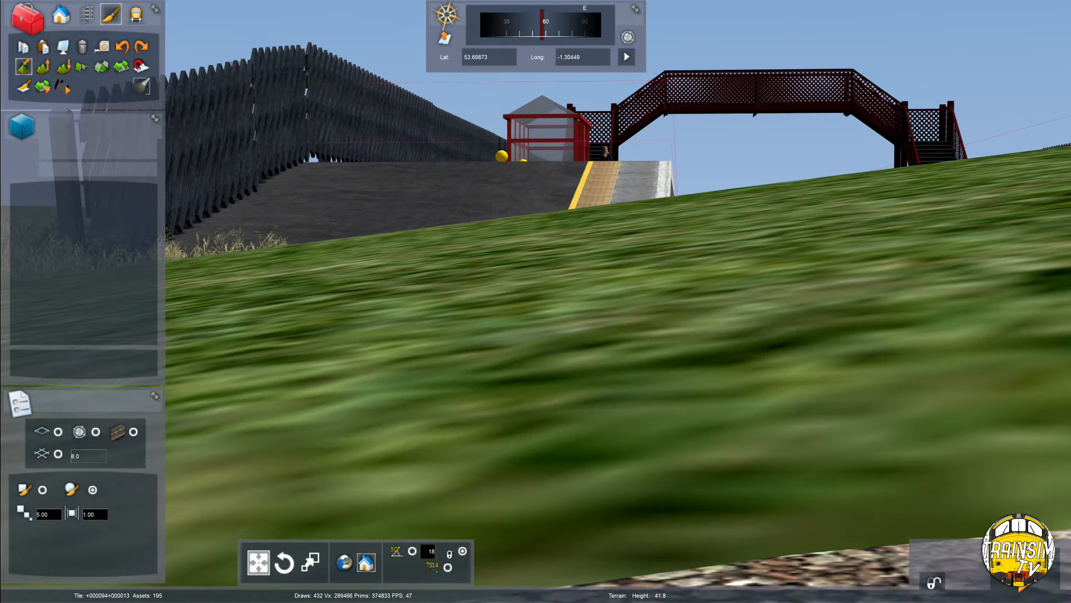
pyautogui.moveTo(435, 304); pyautogui.dragTo(625, 289, button='right')
pyautogui.press('Down')
pyautogui.moveTo(693, 155)
pyautogui.mouseDown()
pyautogui.moveTo(655, 290)
pyautogui.moveTo(605, 356)
pyautogui.moveTo(567, 369)
pyautogui.moveTo(527, 322)
pyautogui.mouseUp()
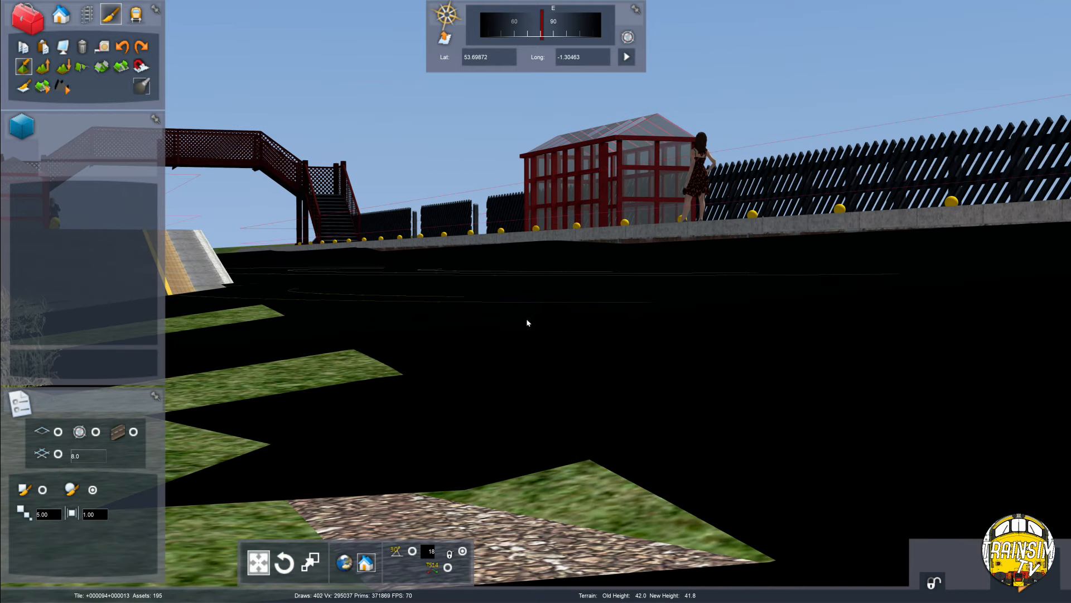
# Lower the terrain covering the rails in front of the platform ramp to a height of 41.5.
pyautogui.moveTo(521, 392); pyautogui.dragTo(522, 392)
pyautogui.moveTo(522, 392)
pyautogui.mouseDown(button='right')
pyautogui.moveTo(474, 393)
pyautogui.moveTo(427, 451)
pyautogui.moveTo(390, 320)
pyautogui.mouseUp(button='right')
pyautogui.press('Up')
pyautogui.press('Down')
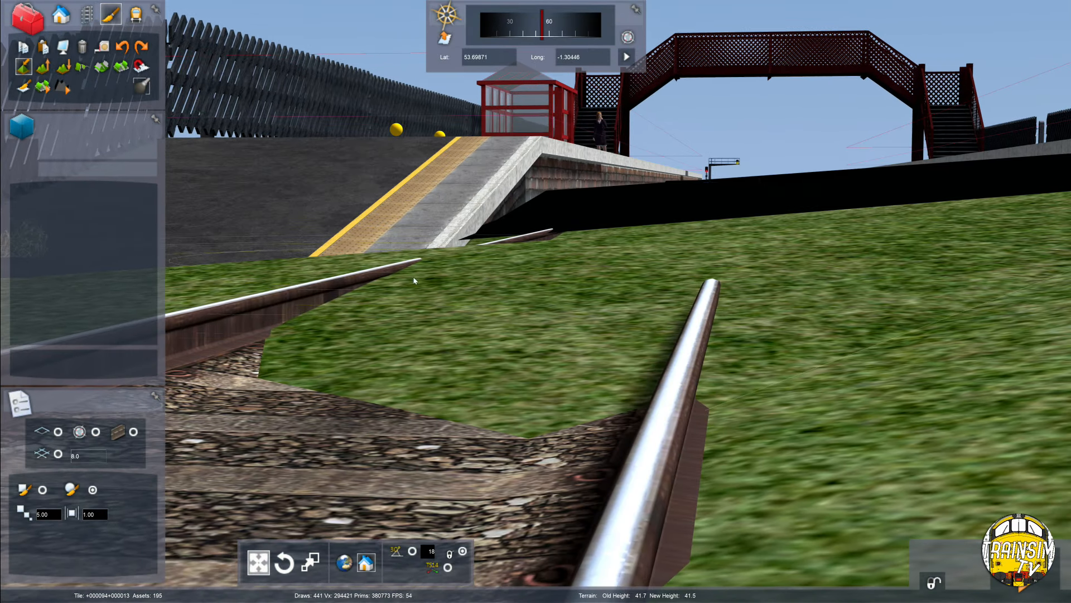
# Lower the grassy terrain beside the ballast at the foot of the platform ramp to a height of 41.3.
pyautogui.press('Left')
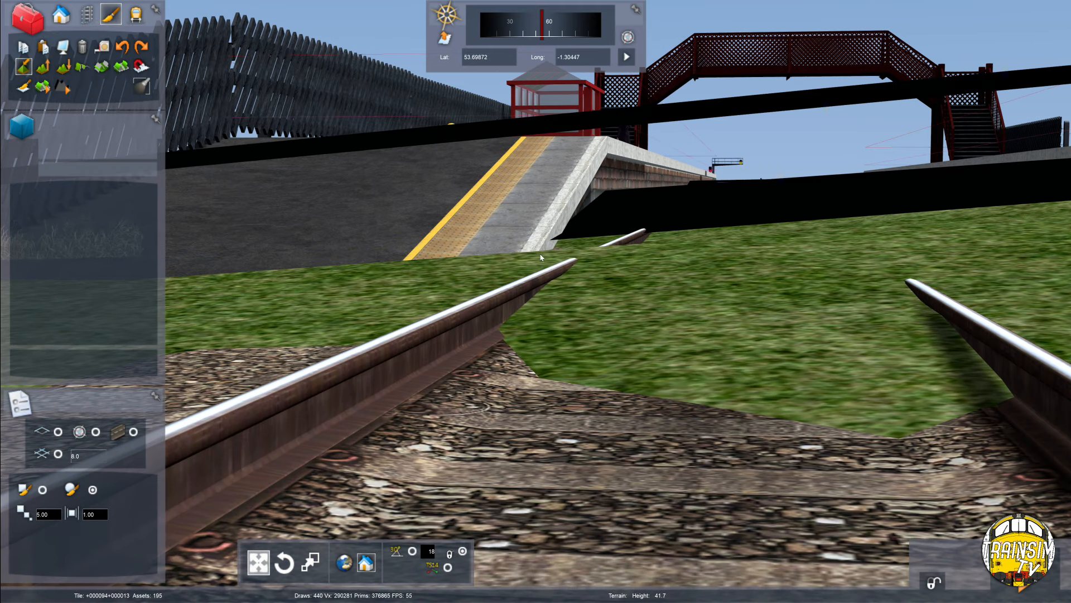
pyautogui.press('Left')
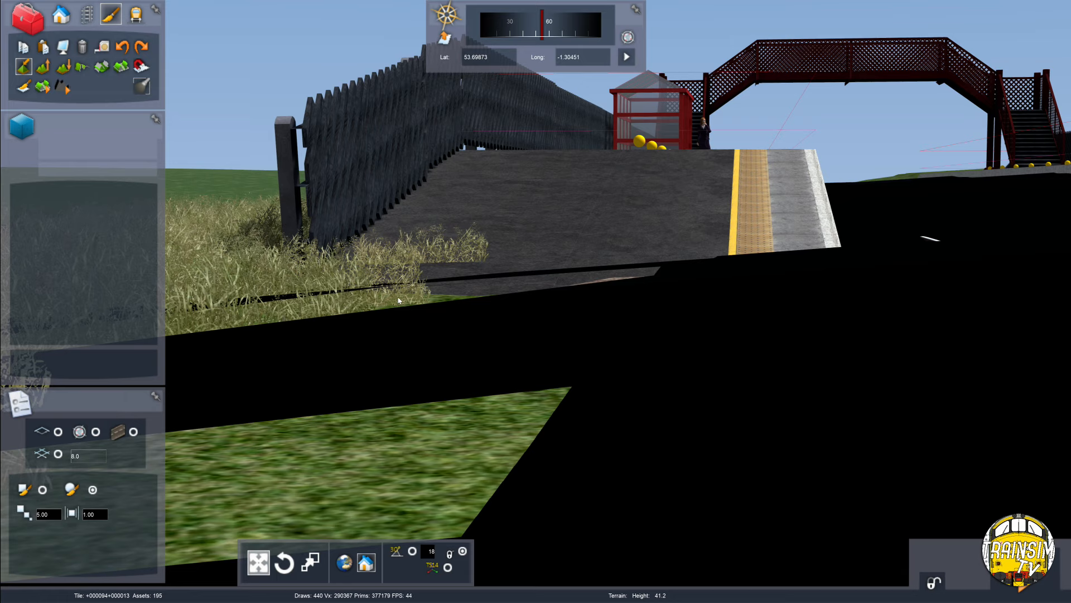
pyautogui.click(400, 309)
pyautogui.press('Right')
pyautogui.press('Up')
pyautogui.click(301, 274)
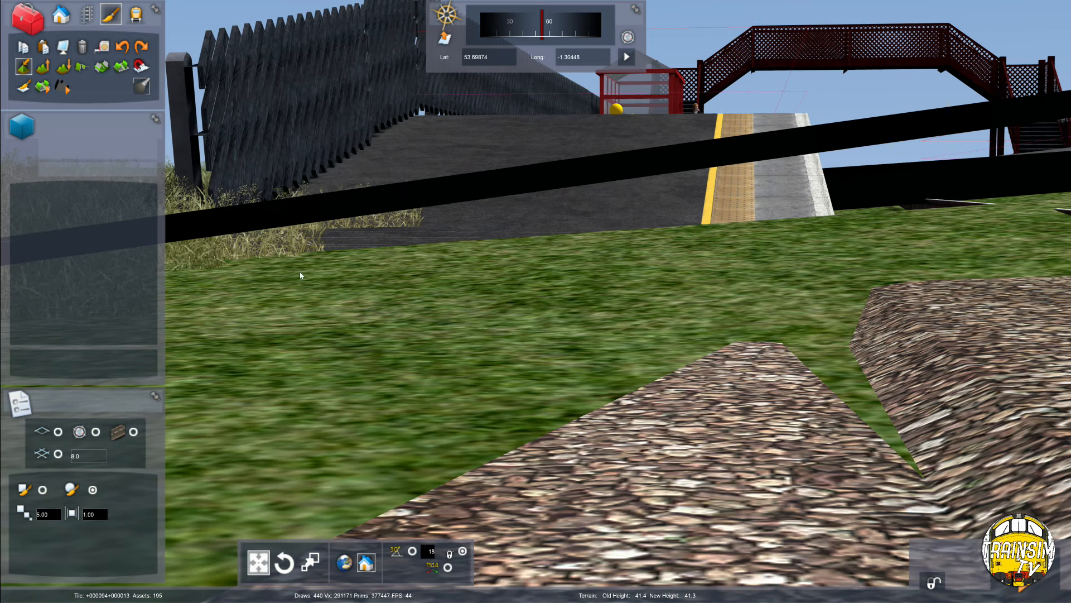
# Lower the grassy terrain still covering the rails between the platform ramps.
pyautogui.moveTo(904, 303); pyautogui.dragTo(913, 221, button='right')
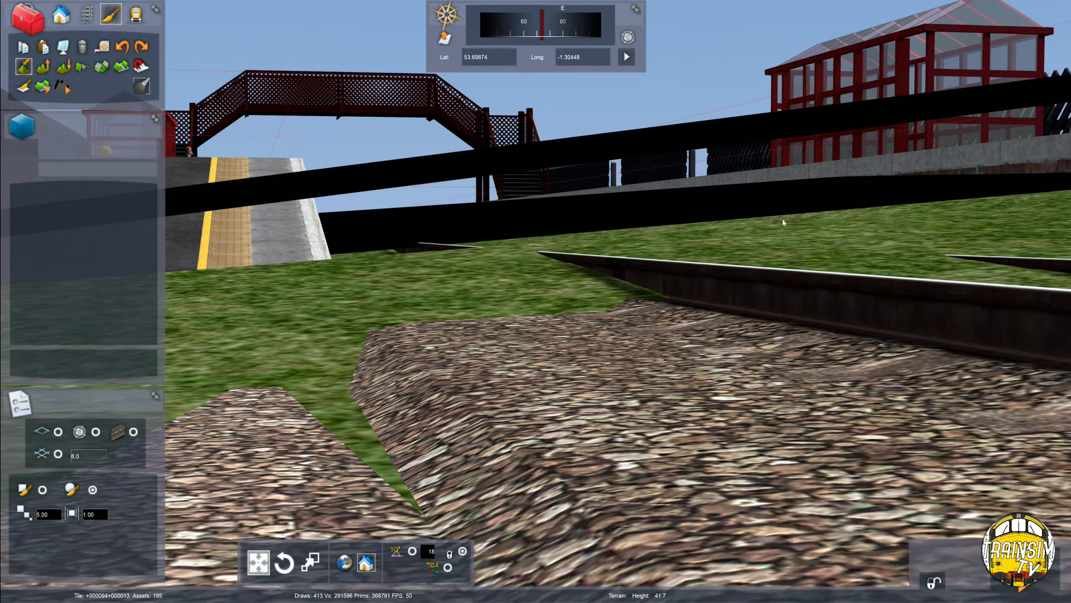
pyautogui.moveTo(517, 267); pyautogui.dragTo(756, 241, button='right')
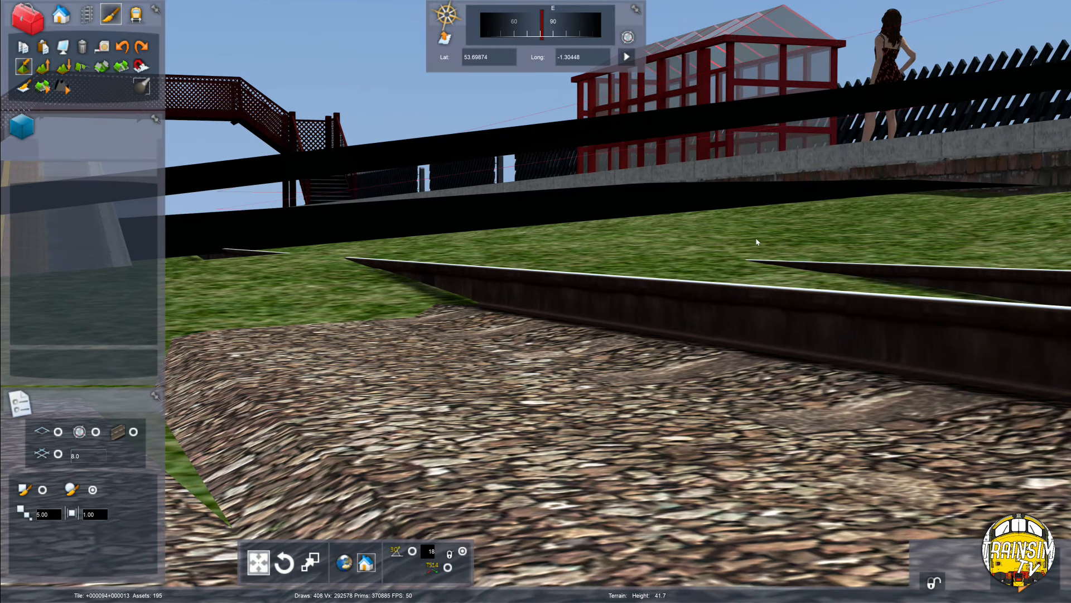
pyautogui.moveTo(755, 230)
pyautogui.mouseDown()
pyautogui.moveTo(729, 316)
pyautogui.moveTo(734, 301)
pyautogui.mouseUp()
# Save the route changes and leave the editor to view the station in the game world.
pyautogui.press('Down')
pyautogui.moveTo(734, 301); pyautogui.dragTo(574, 335, button='right')
pyautogui.moveTo(590, 452); pyautogui.dragTo(488, 445, button='right')
pyautogui.press('Up')
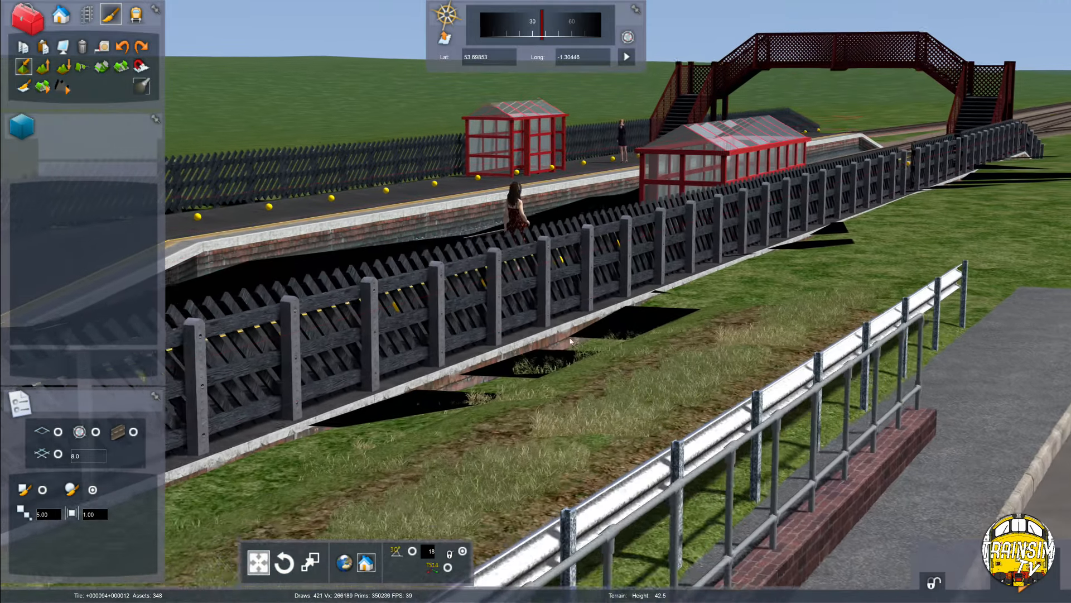
pyautogui.press('Up')
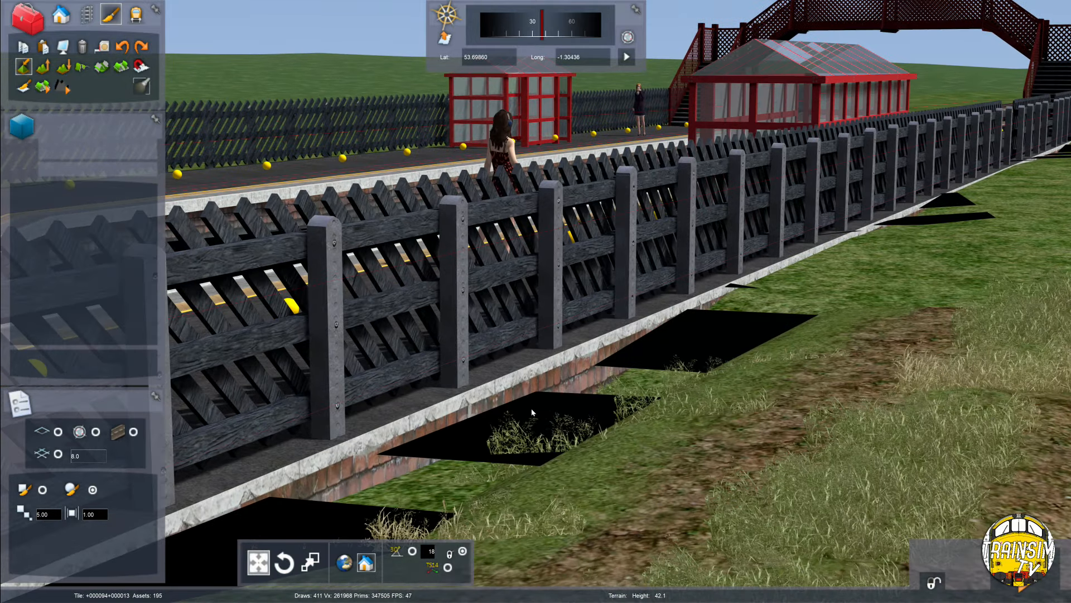
pyautogui.press('F2')
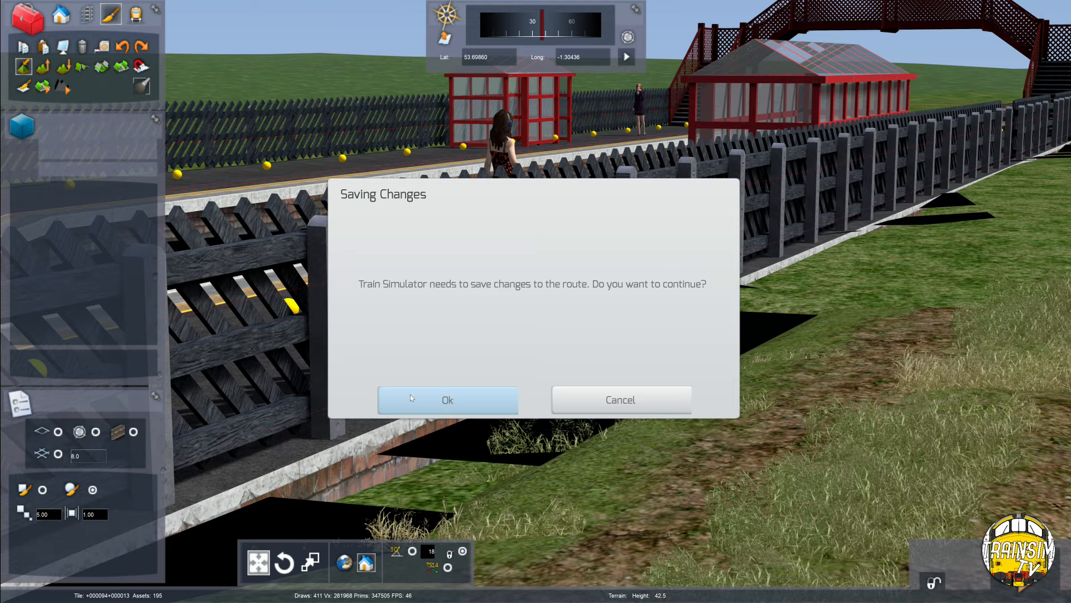
pyautogui.click(410, 397)
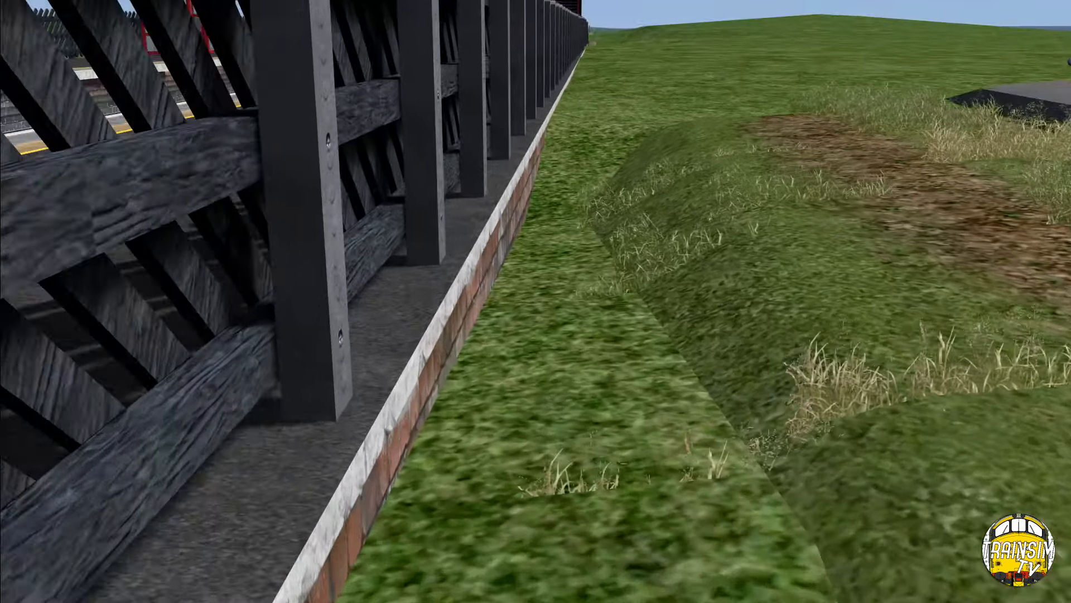
# Examine the ground behind the platform fence and the rails and ballast leading up to the platform ramp.
pyautogui.press('Up')
pyautogui.moveTo(585, 485); pyautogui.dragTo(597, 462, button='right')
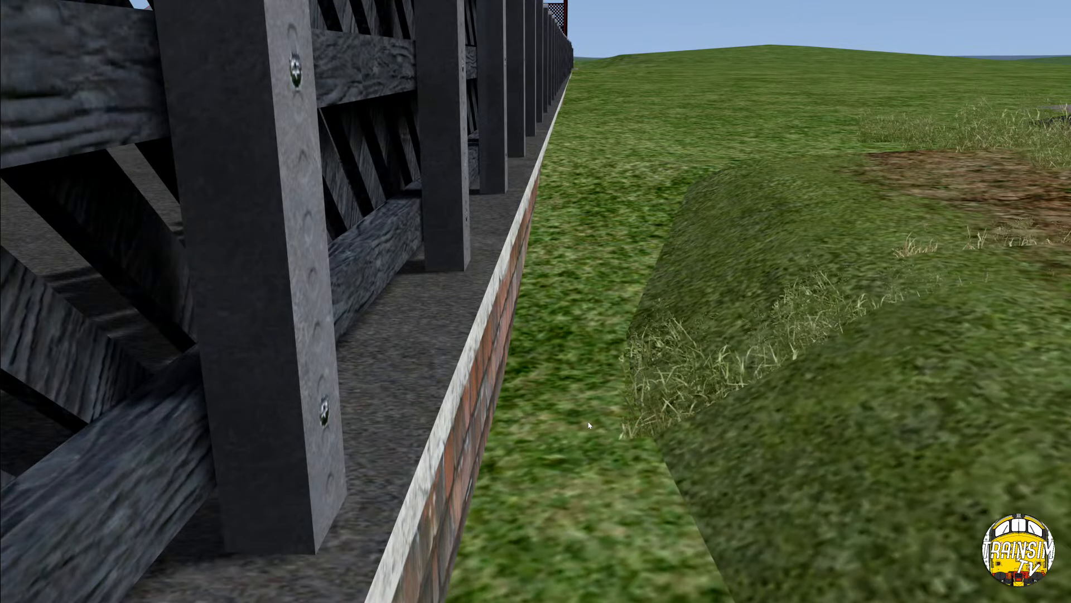
pyautogui.press('Down')
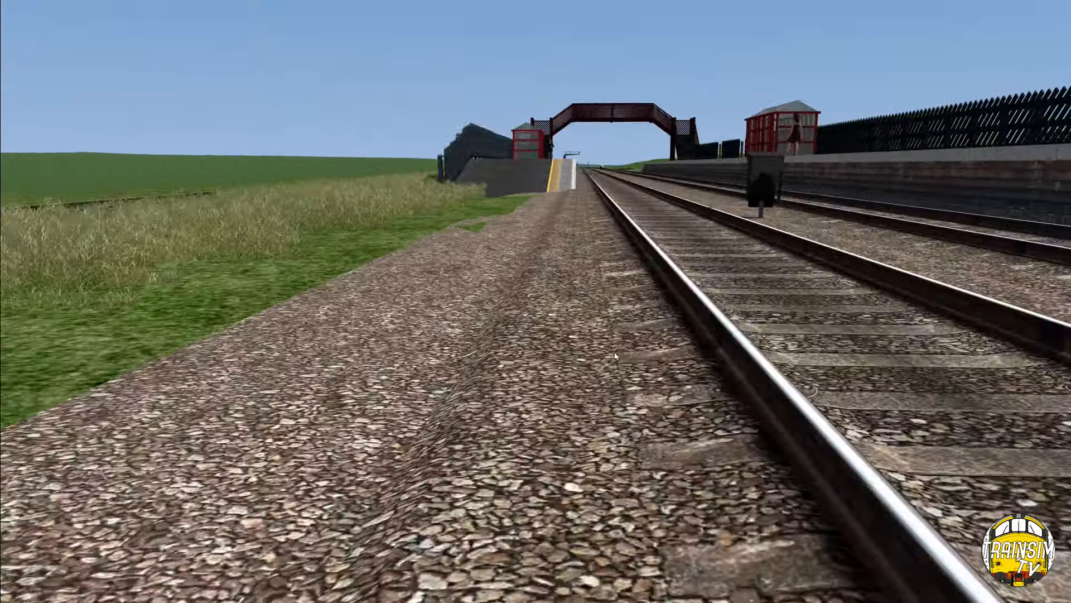
pyautogui.press('Right')
pyautogui.moveTo(615, 356); pyautogui.dragTo(519, 328, button='right')
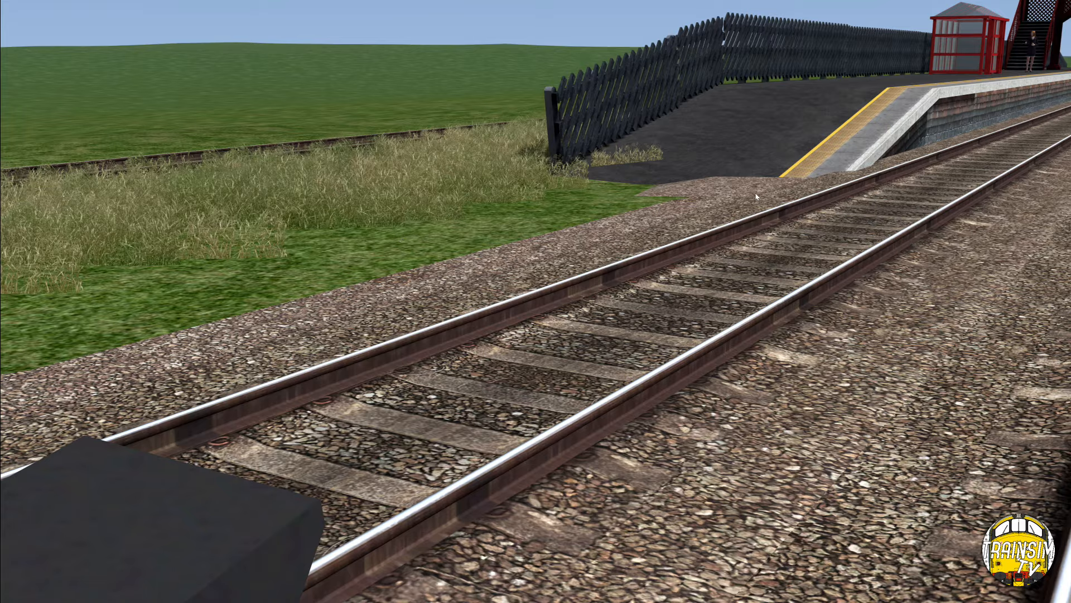
pyautogui.press('Down')
pyautogui.press('Left')
pyautogui.moveTo(674, 267); pyautogui.dragTo(682, 267, button='right')
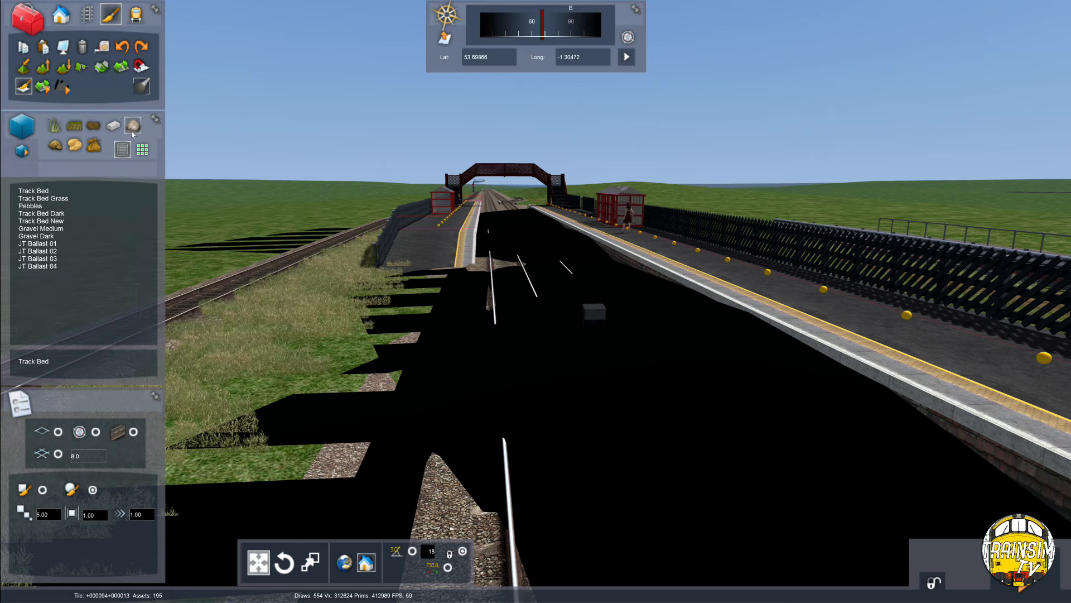
# Paint the ground beside the rails up to the platform ramp with JT Ballast 03 at brush size 12, and save the route.
pyautogui.click(55, 517)
pyautogui.write('12')
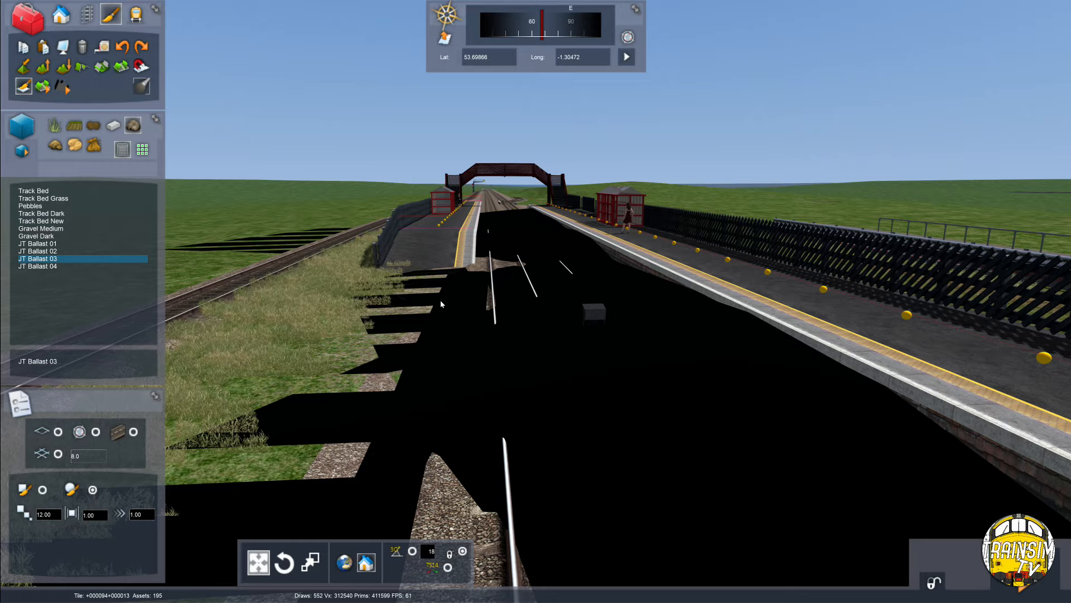
pyautogui.press('Down')
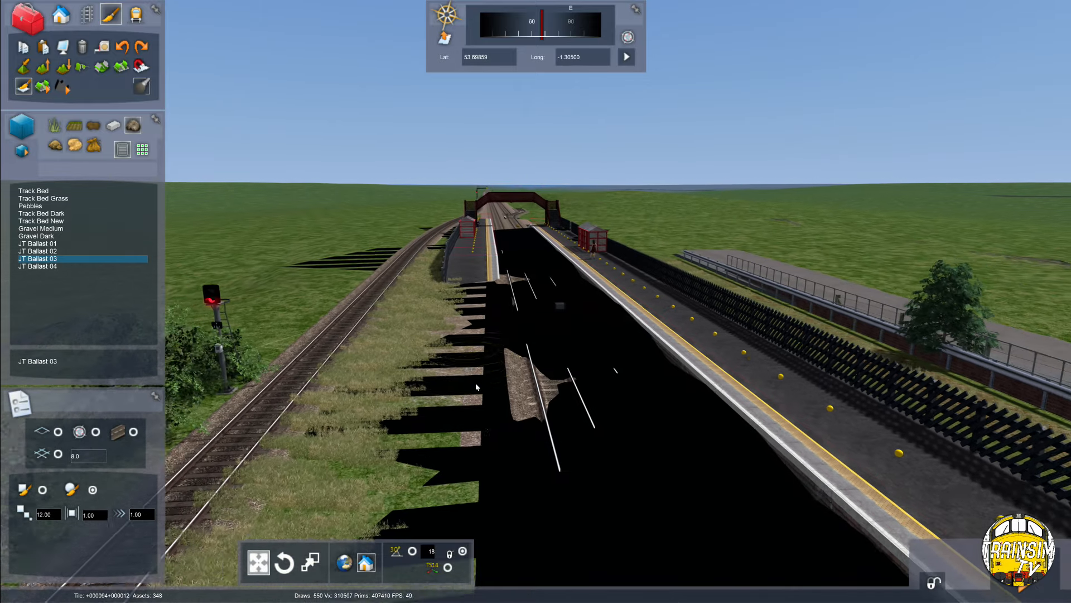
pyautogui.press('Down')
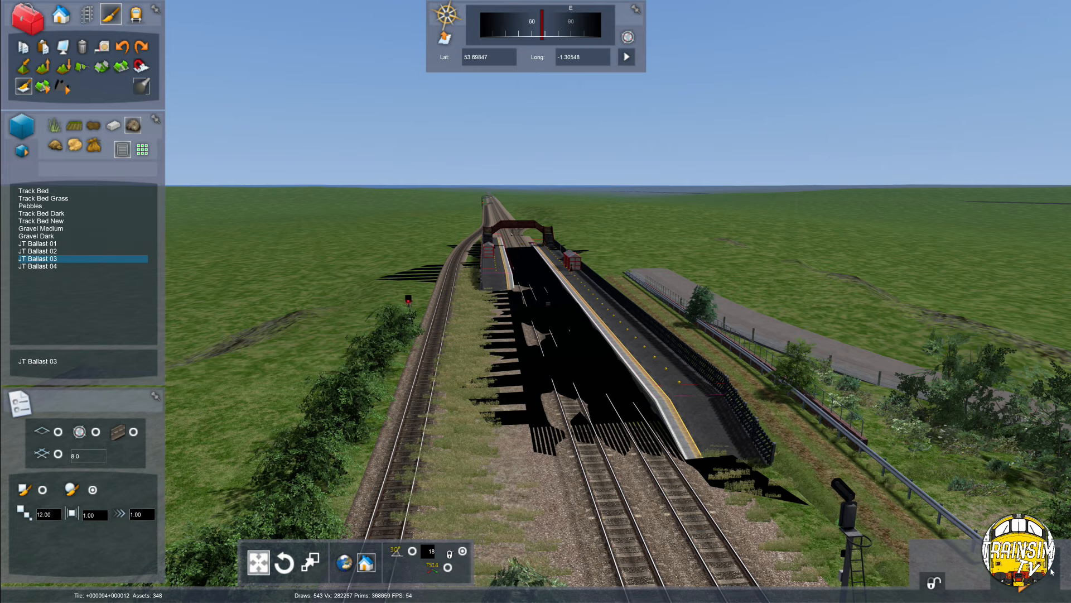
pyautogui.press('F2')
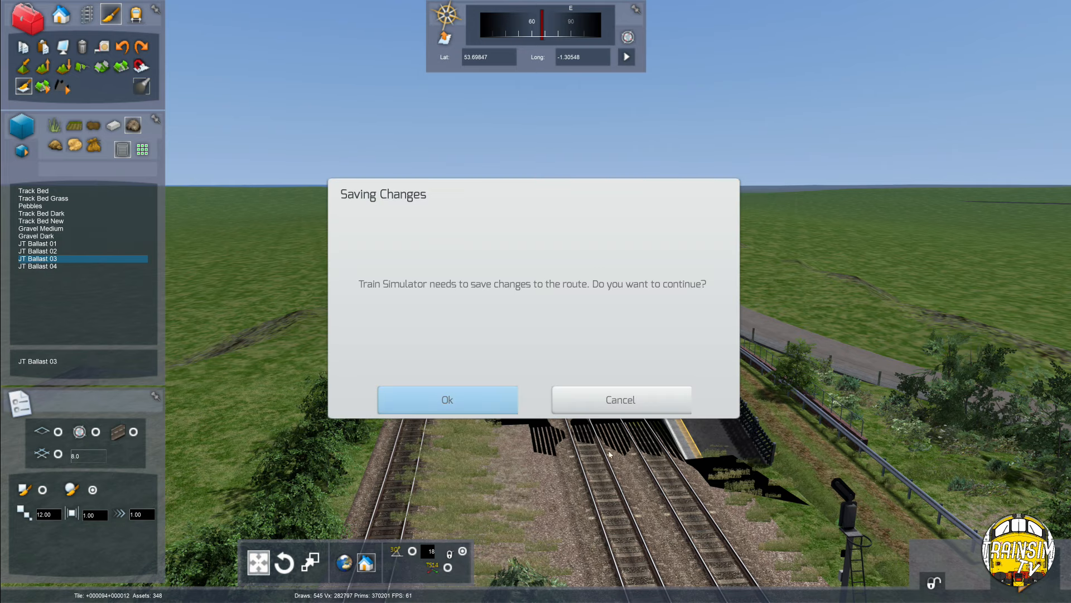
pyautogui.click(461, 399)
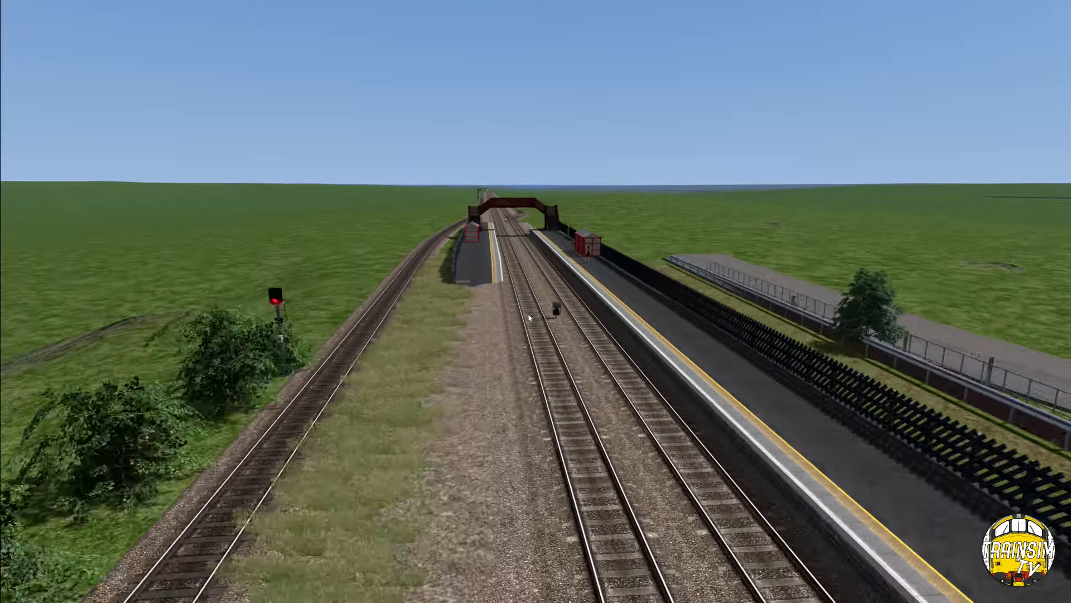
# Examine the newly painted ballast beside the tracks and the approach to the platform ramp in the game world.
pyautogui.press('Up')
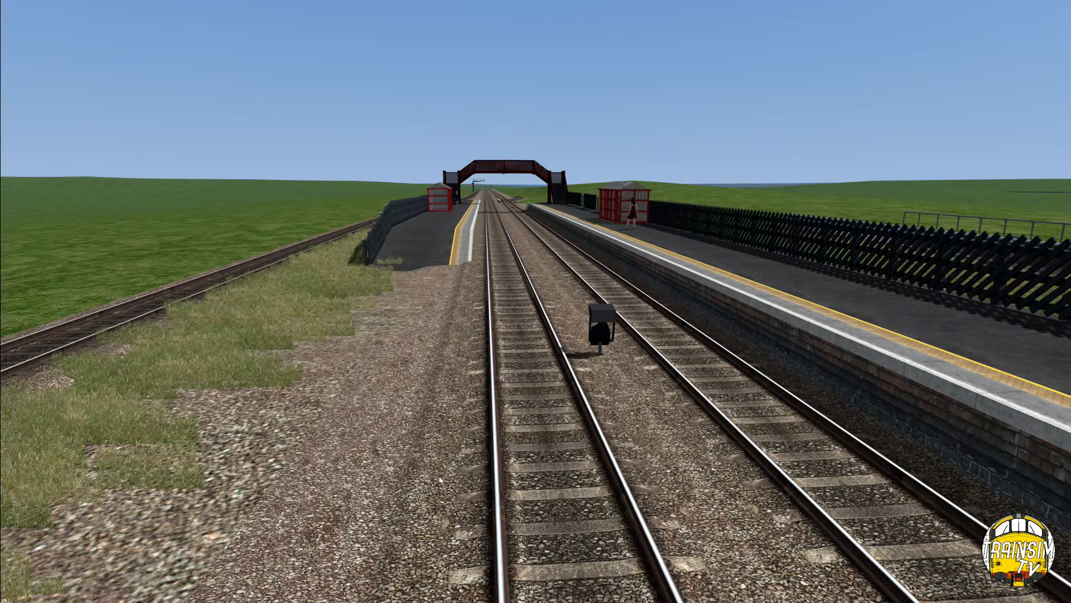
pyautogui.press('Left')
pyautogui.scroll(5, 585, 313)
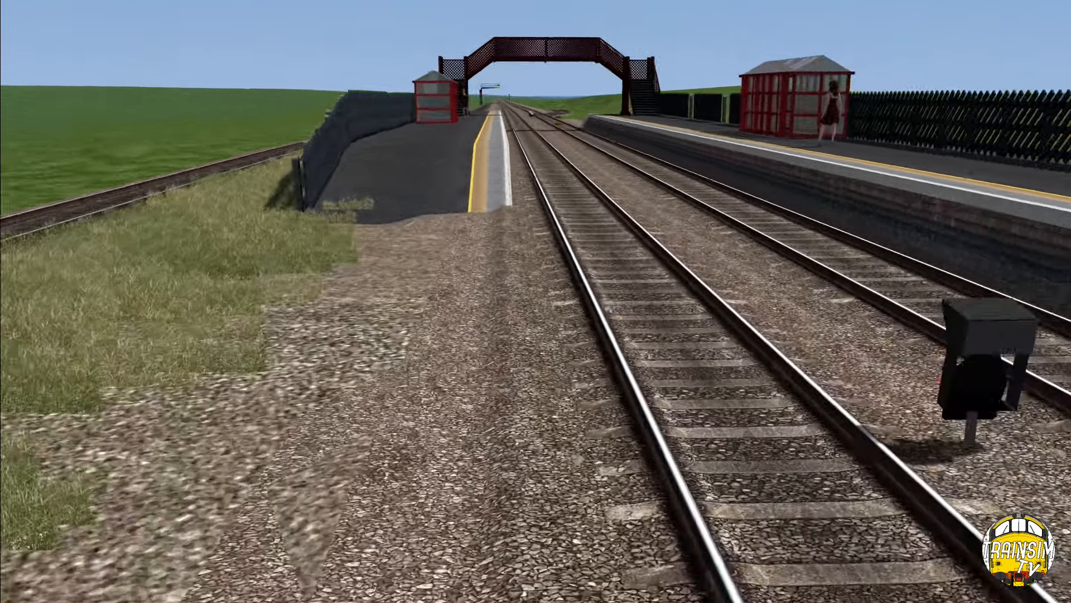
pyautogui.scroll(-2, 585, 313)
pyautogui.press('Down')
pyautogui.moveTo(585, 313); pyautogui.dragTo(585, 252, button='right')
pyautogui.press('Right')
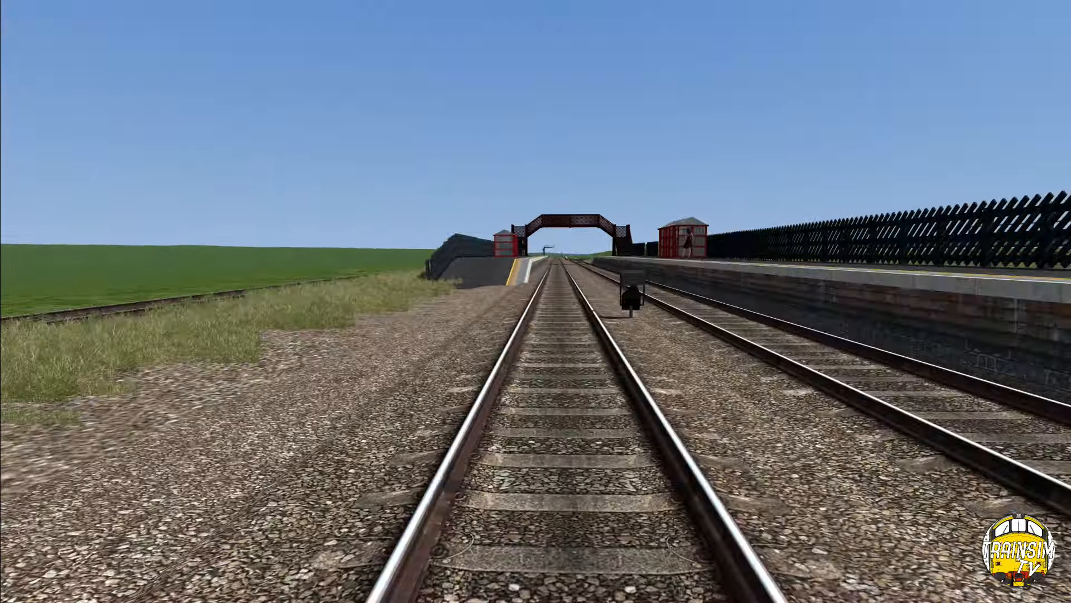
pyautogui.press('Up')
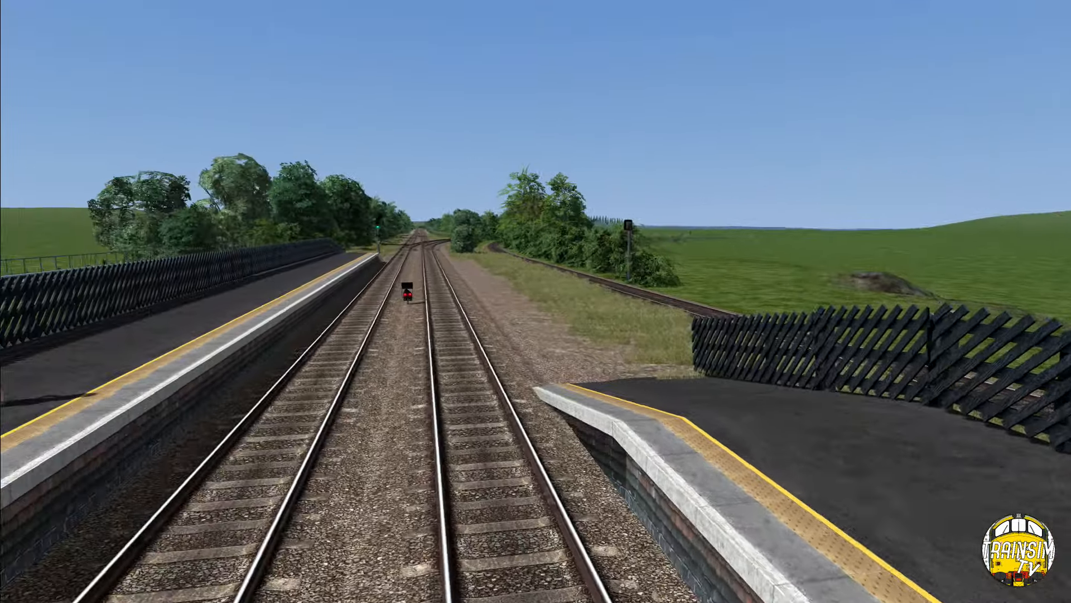
# Examine the ground along the outer side of the platform fence, from the footbridge to the grassy path by the car park.
pyautogui.press('Up')
pyautogui.moveTo(639, 311); pyautogui.dragTo(601, 247, button='right')
pyautogui.press('Down')
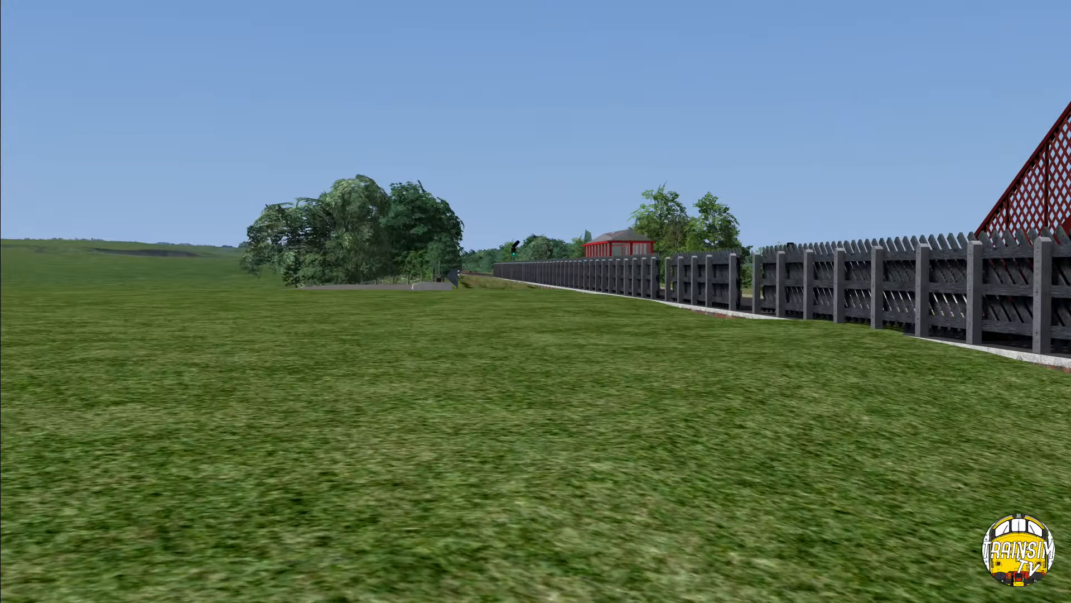
pyautogui.press('Up')
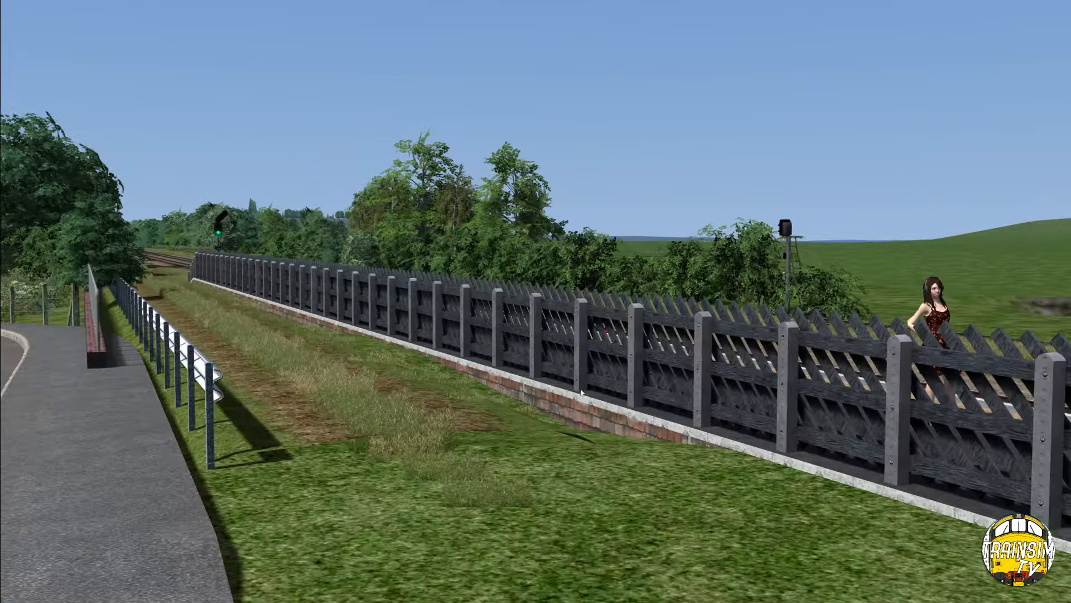
pyautogui.press('Up')
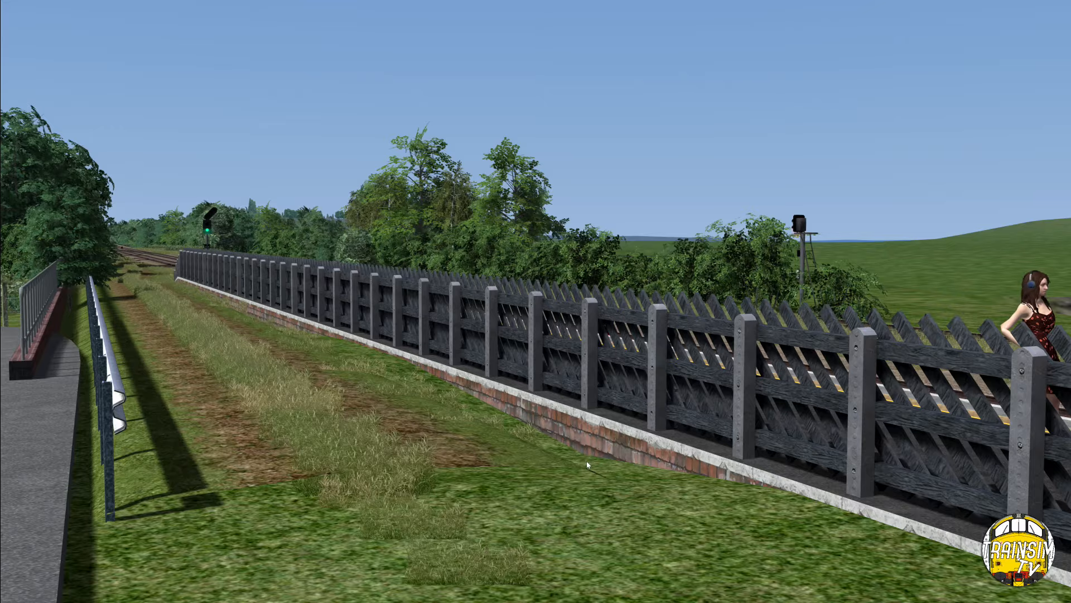
pyautogui.press('Down')
pyautogui.press('Right')
pyautogui.press('Up')
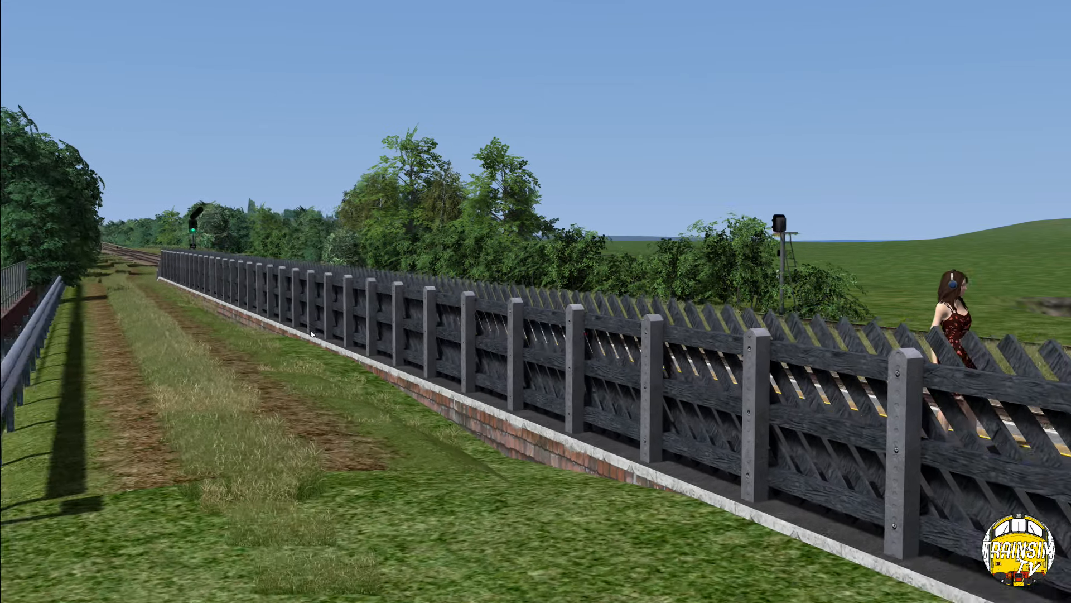
pyautogui.moveTo(482, 474); pyautogui.dragTo(335, 474, button='right')
pyautogui.press('Left')
pyautogui.press('Right')
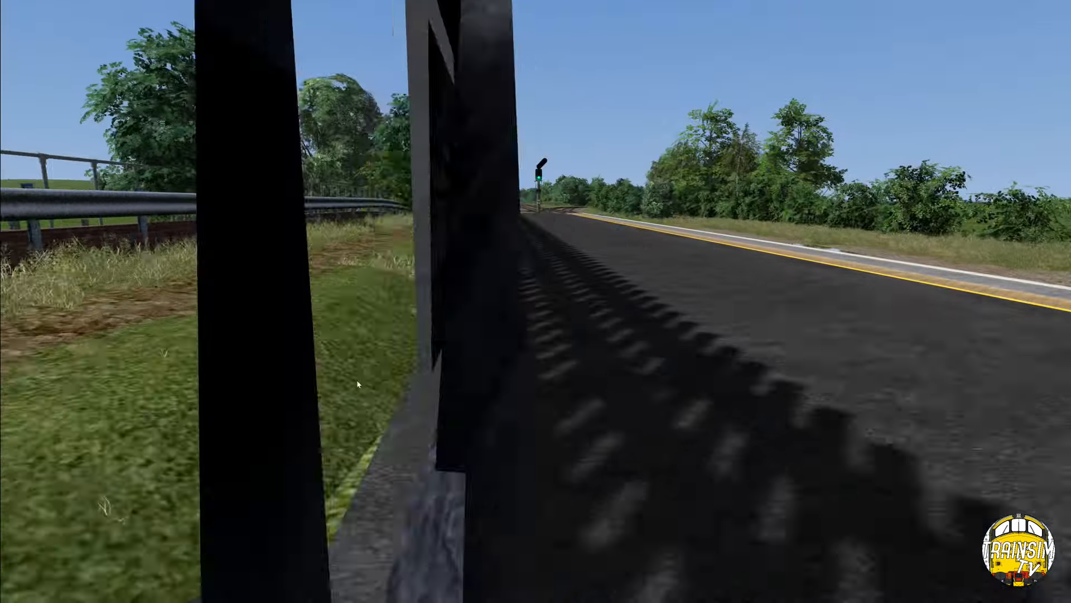
pyautogui.press('Left')
pyautogui.press('Down')
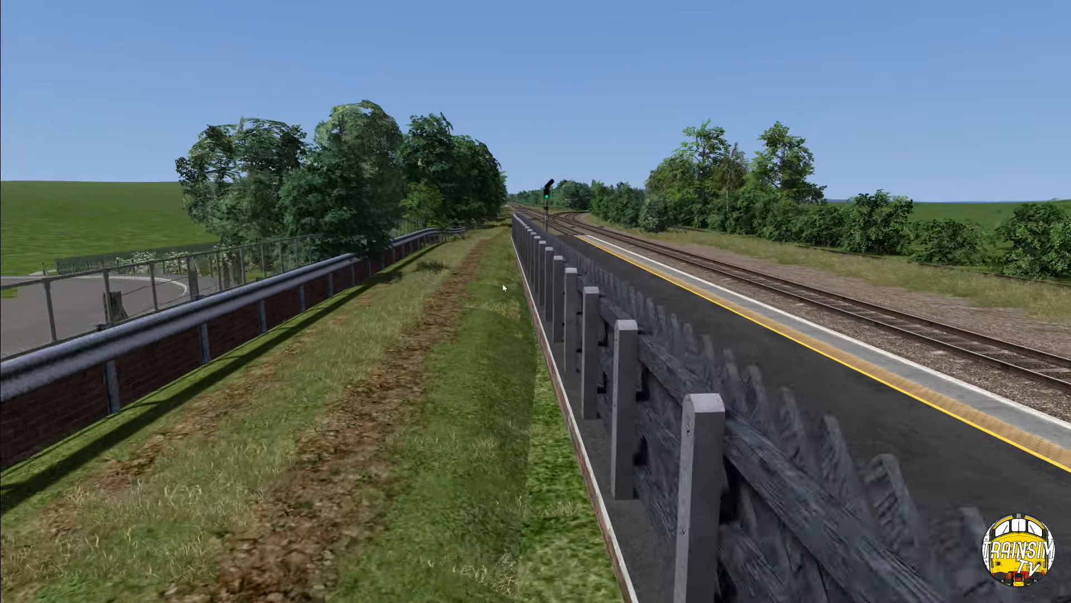
pyautogui.press('Left')
pyautogui.press('Down')
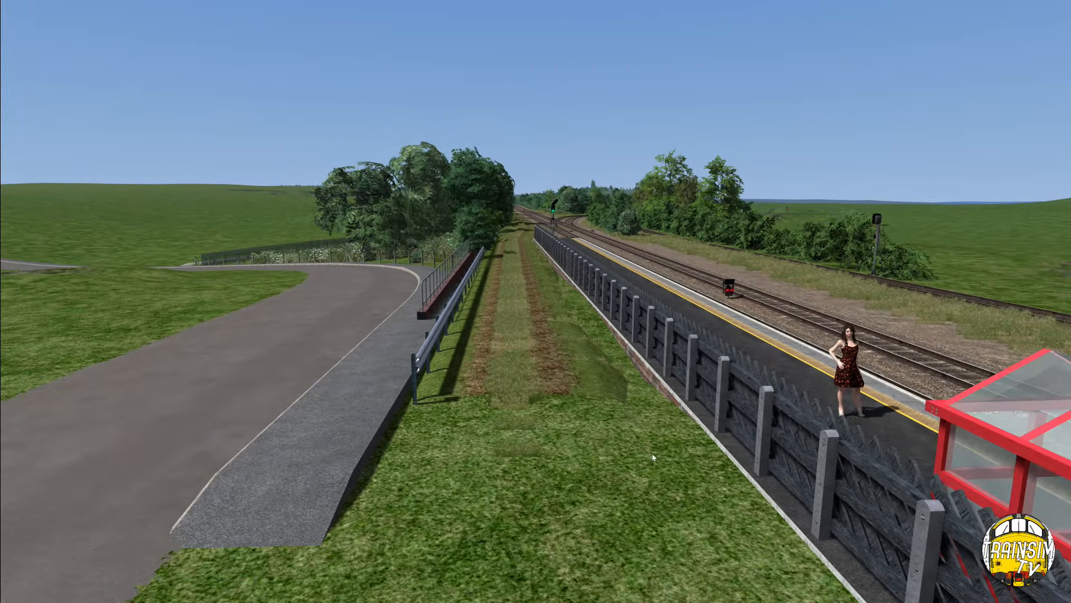
pyautogui.press('Down')
pyautogui.moveTo(652, 457); pyautogui.dragTo(594, 413, button='right')
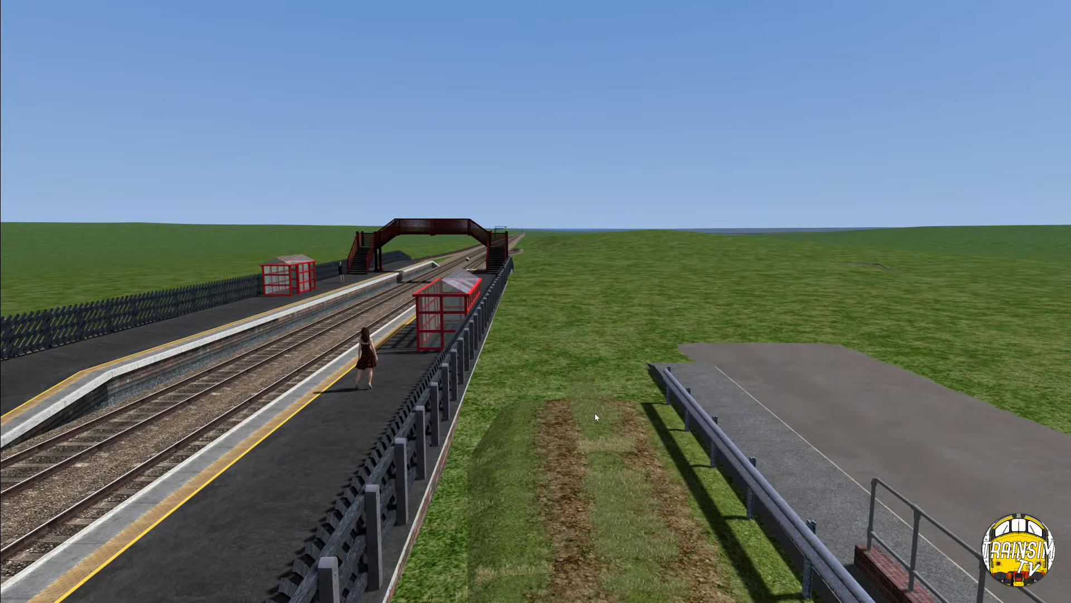
pyautogui.press('Up')
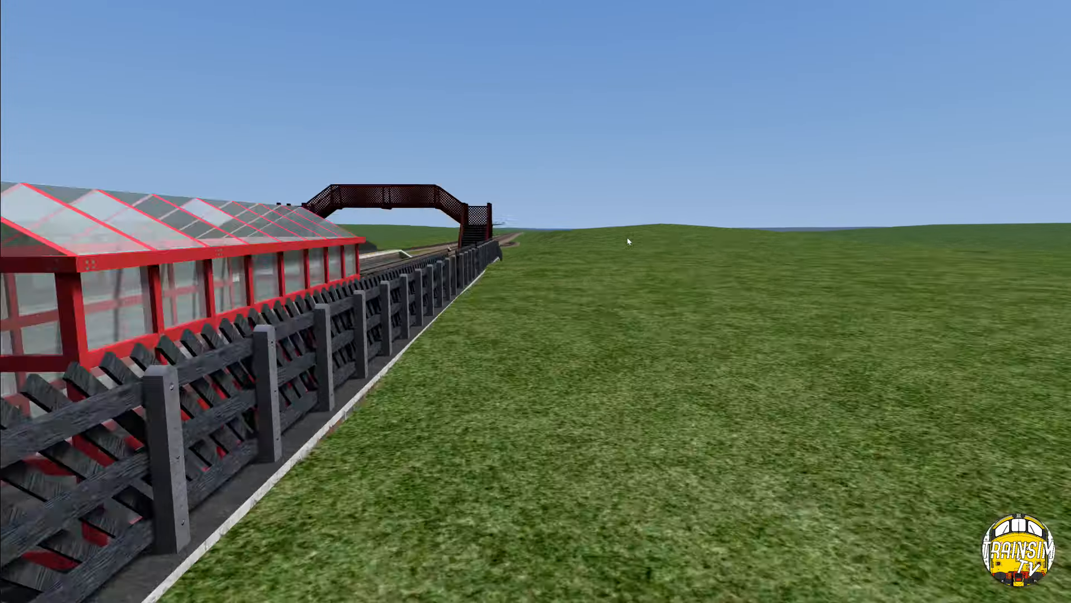
pyautogui.moveTo(629, 240)
pyautogui.mouseDown(button='right')
pyautogui.moveTo(629, 196)
pyautogui.moveTo(622, 236)
pyautogui.mouseUp(button='right')
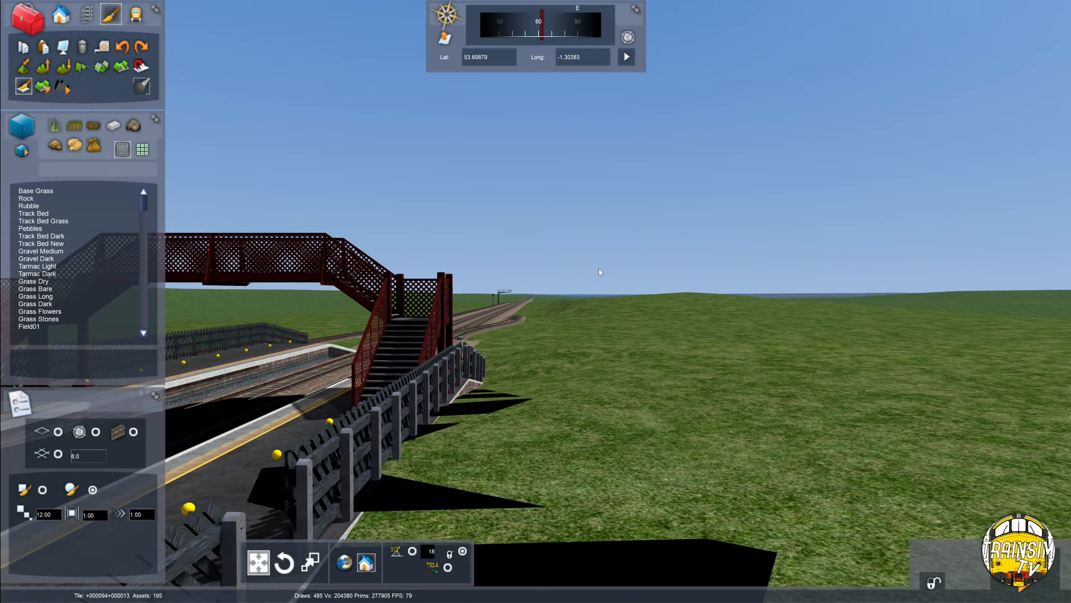
# Inspect the tunnel hole decals between the platforms and around the footbridge end of the station in the route editor.
pyautogui.moveTo(597, 267)
pyautogui.mouseDown(button='right')
pyautogui.moveTo(407, 267)
pyautogui.moveTo(609, 267)
pyautogui.mouseUp(button='right')
pyautogui.moveTo(717, 171); pyautogui.dragTo(347, 250, button='right')
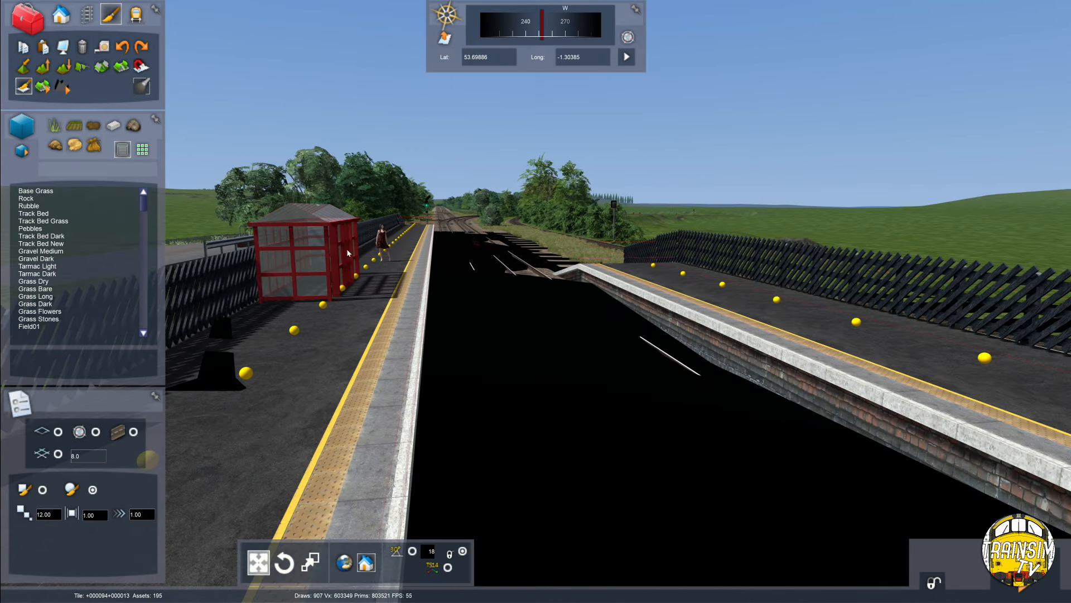
pyautogui.press('Down')
pyautogui.moveTo(544, 412); pyautogui.dragTo(538, 415, button='right')
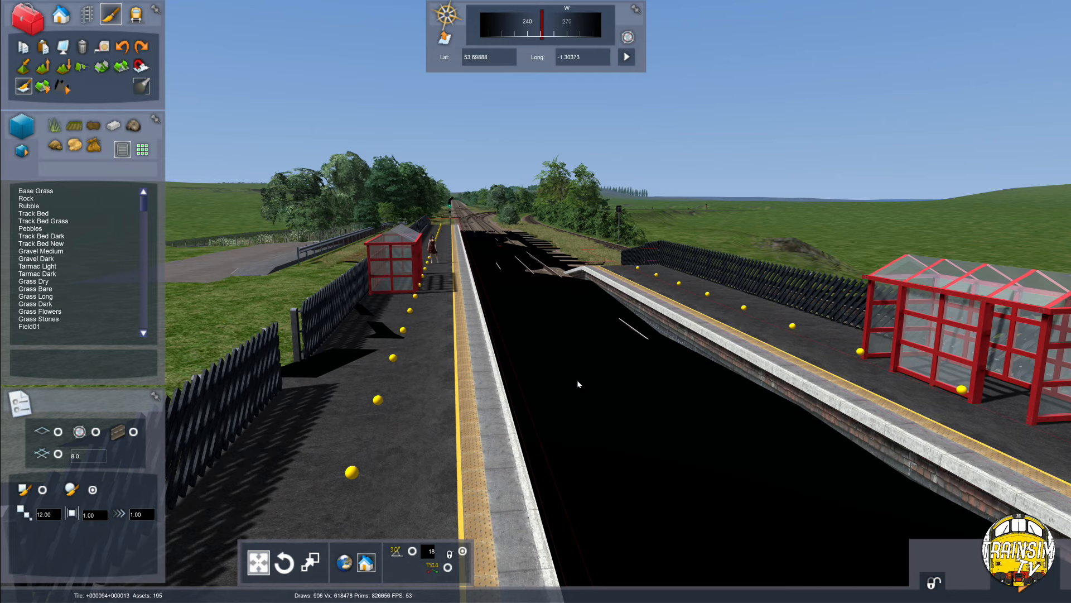
pyautogui.moveTo(587, 366); pyautogui.dragTo(590, 370, button='right')
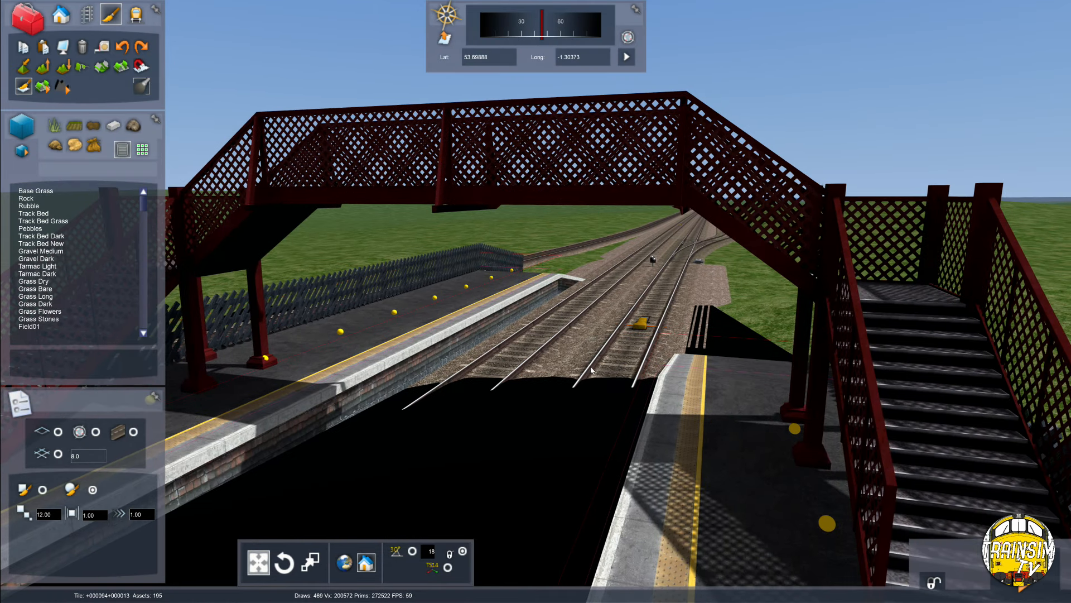
pyautogui.press('Up')
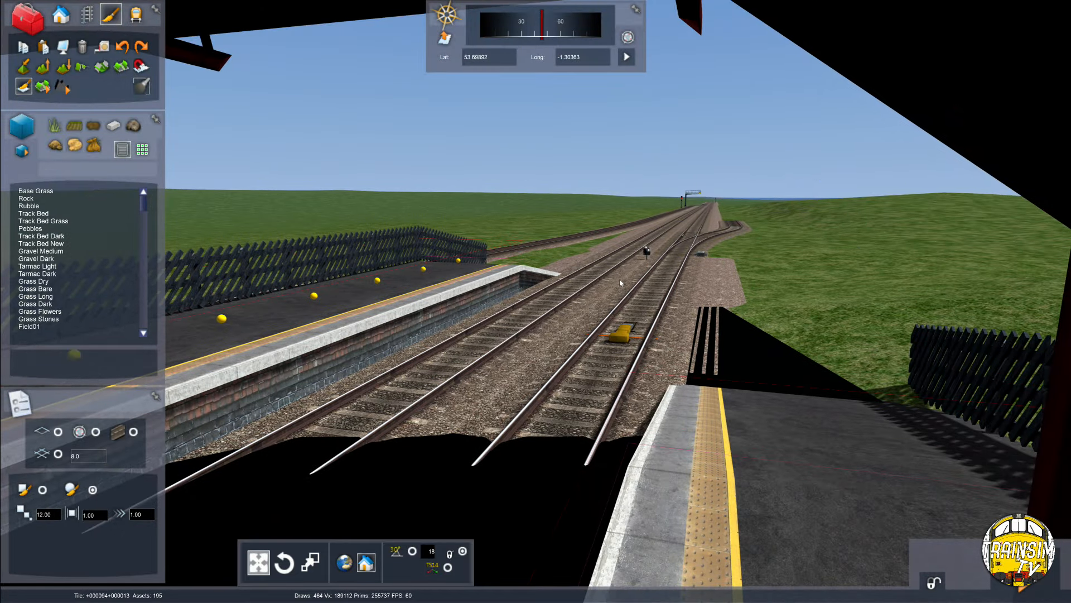
pyautogui.press('Up')
pyautogui.moveTo(619, 280); pyautogui.dragTo(537, 293, button='right')
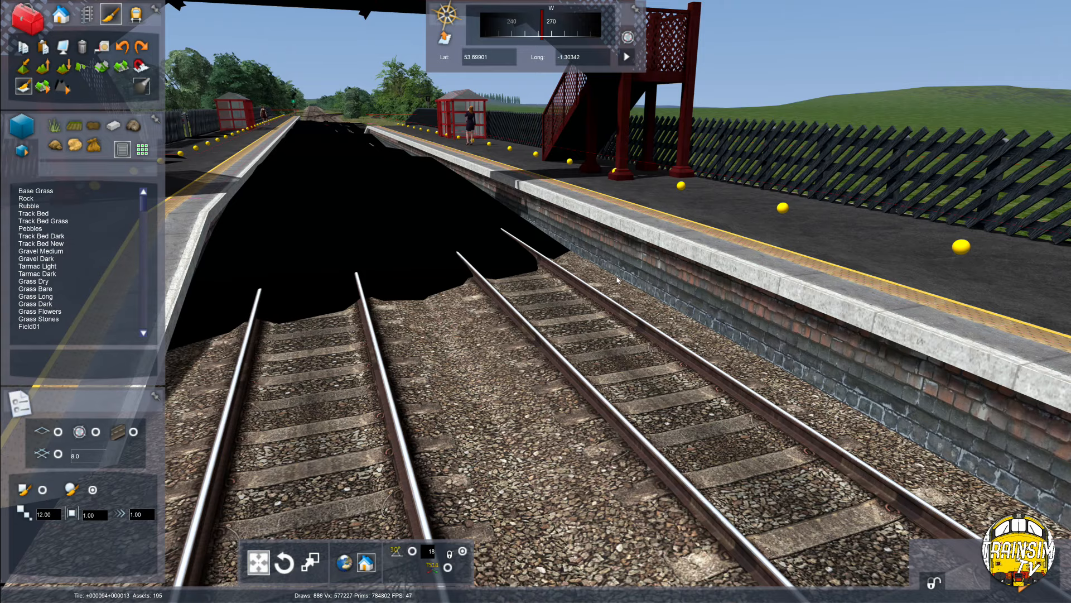
pyautogui.press('Down')
pyautogui.moveTo(618, 280); pyautogui.dragTo(440, 240, button='right')
pyautogui.press('Right')
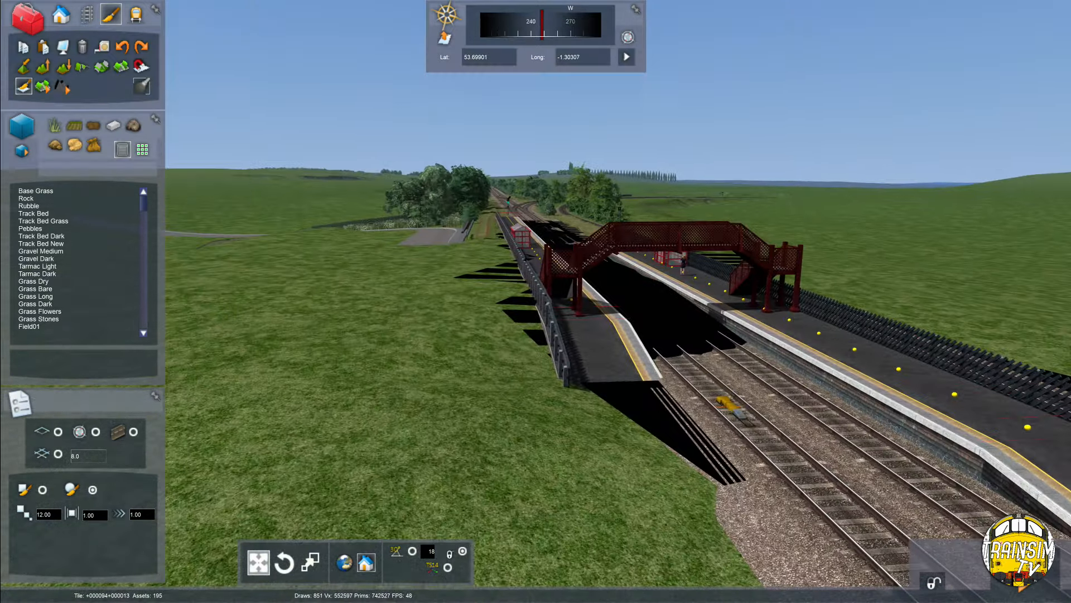
# Adjust the ground along the outer side of the platform fence with the terrain height tool at brush size 5.
pyautogui.moveTo(615, 281); pyautogui.dragTo(635, 293, button='right')
pyautogui.press('Up')
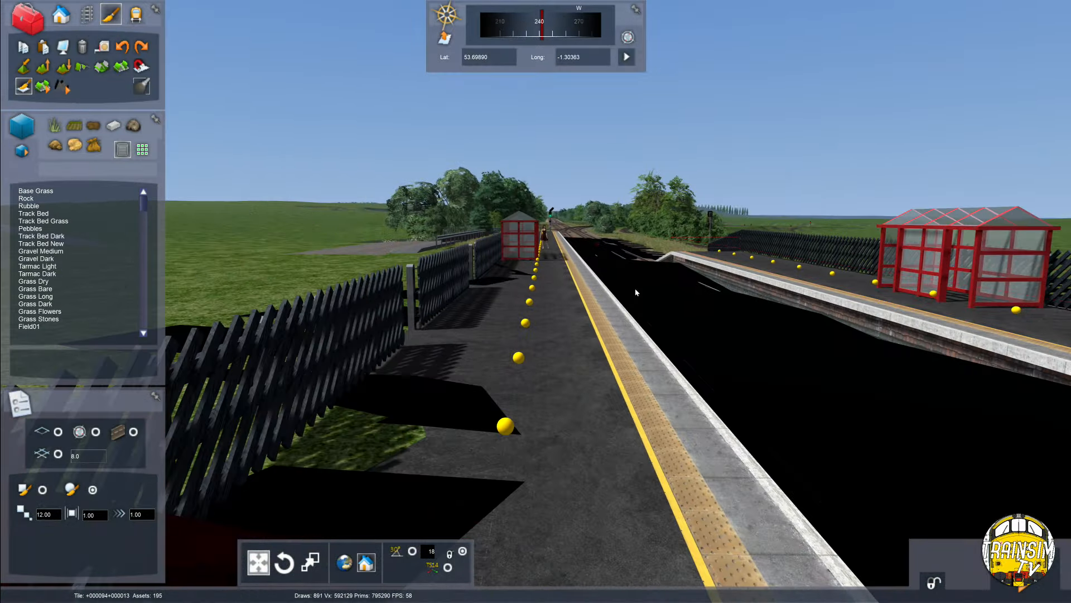
pyautogui.scroll(3, 635, 288)
pyautogui.press('Up')
pyautogui.press('Left')
pyautogui.moveTo(625, 287); pyautogui.dragTo(189, 256, button='right')
pyautogui.press('Up')
pyautogui.moveTo(502, 302); pyautogui.dragTo(595, 306, button='right')
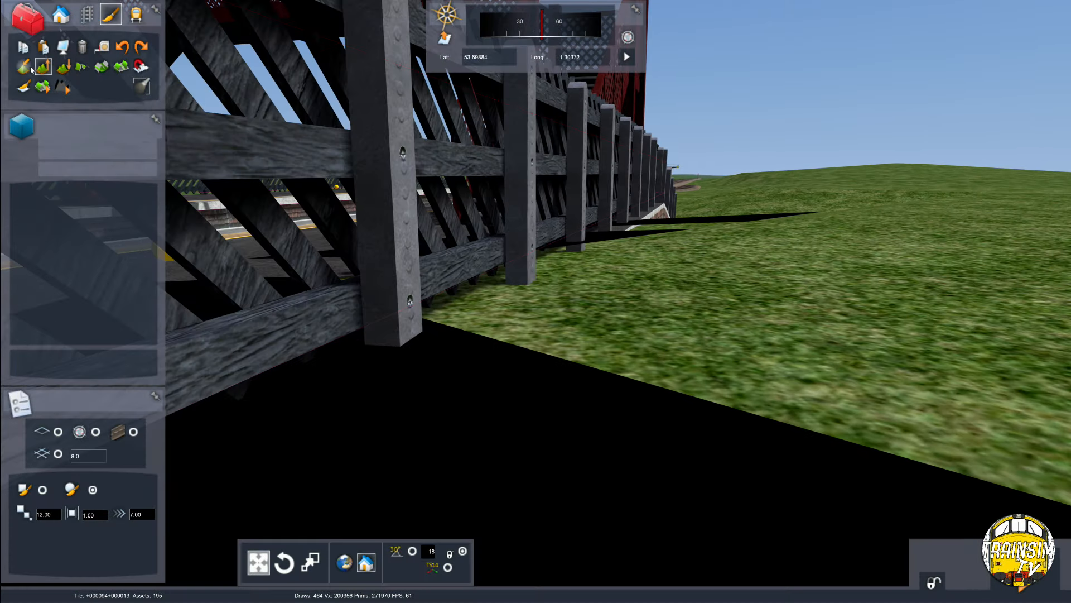
pyautogui.doubleClick(55, 515)
pyautogui.write('5')
pyautogui.press('Return')
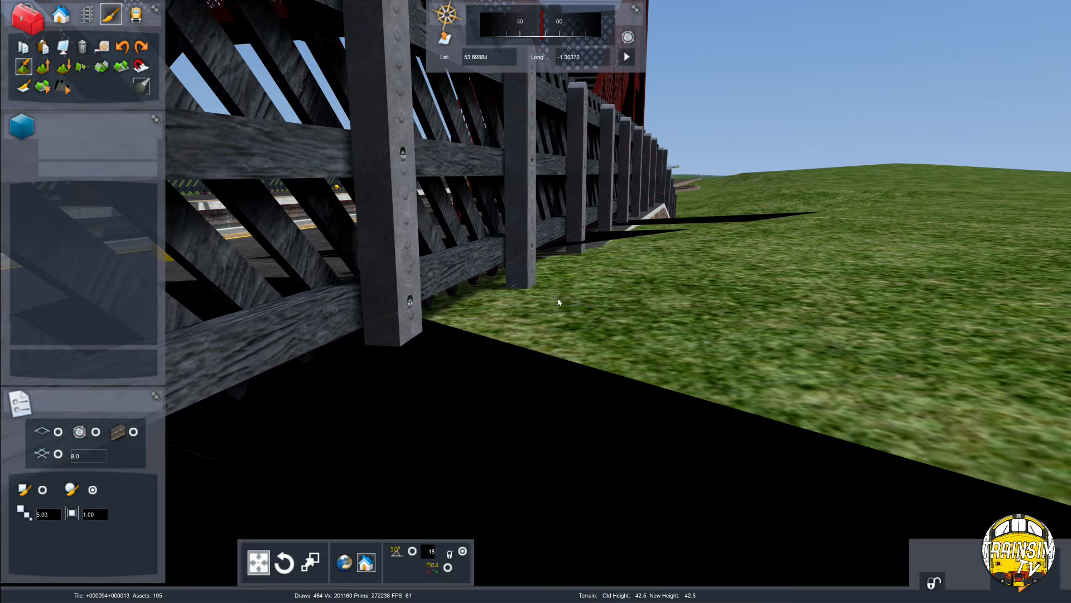
pyautogui.moveTo(554, 310); pyautogui.dragTo(548, 322)
pyautogui.press('Down')
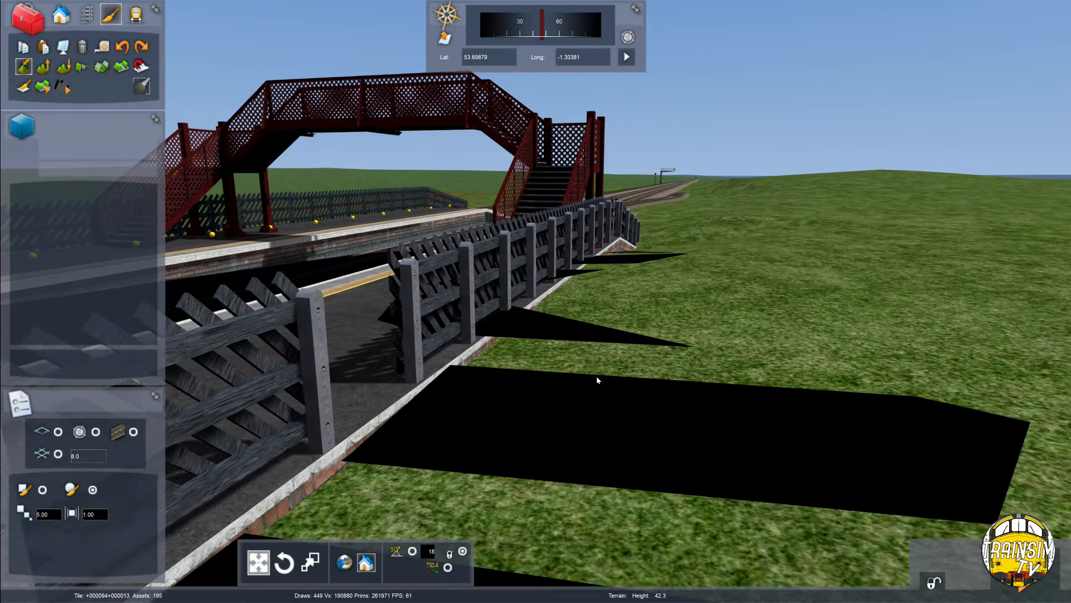
# Lower the ground along the outer fence past the footbridge and around the end of the platform ramp.
pyautogui.press('Up')
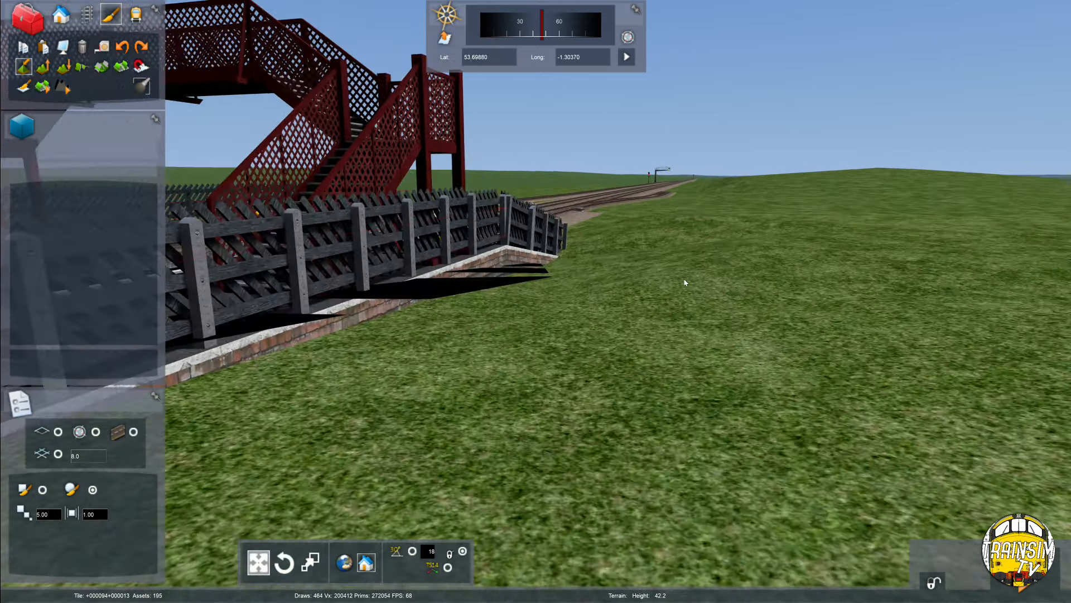
pyautogui.press('Up')
pyautogui.moveTo(673, 254); pyautogui.dragTo(659, 289)
pyautogui.press('Up')
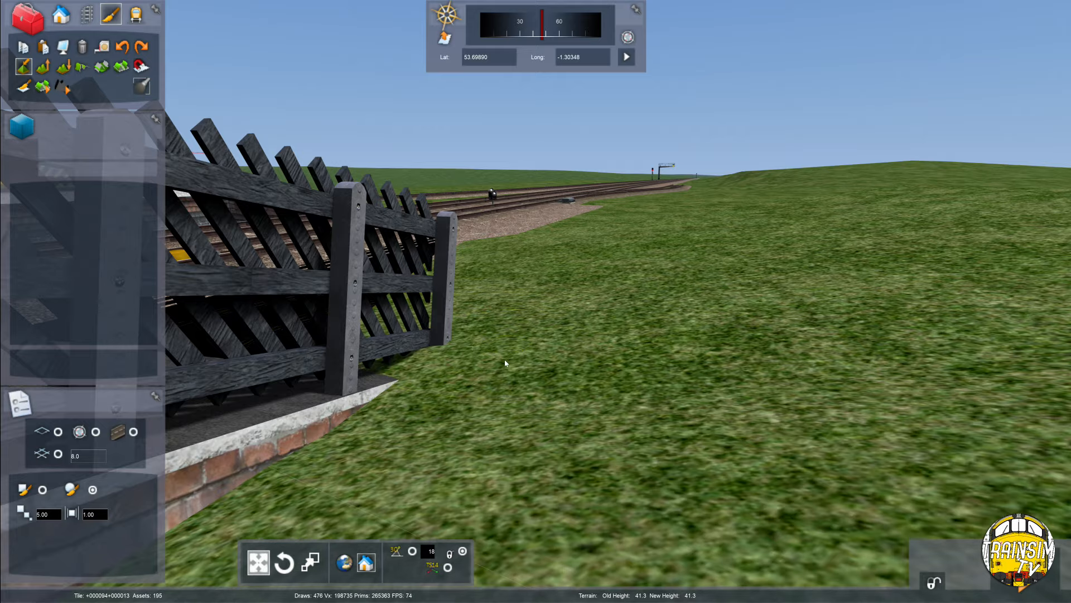
pyautogui.press('Up')
pyautogui.moveTo(426, 284); pyautogui.dragTo(442, 359)
pyautogui.press('Down')
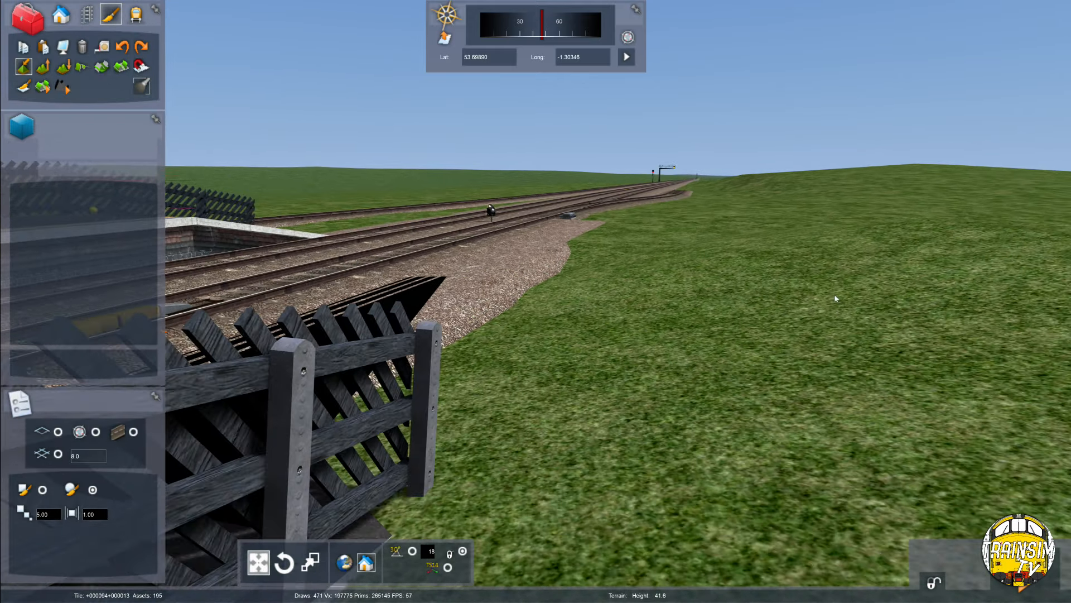
# Examine the field beyond the platform ramp and compare it with the satellite imagery overlay.
pyautogui.moveTo(838, 303); pyautogui.dragTo(789, 278, button='right')
pyautogui.press('Up')
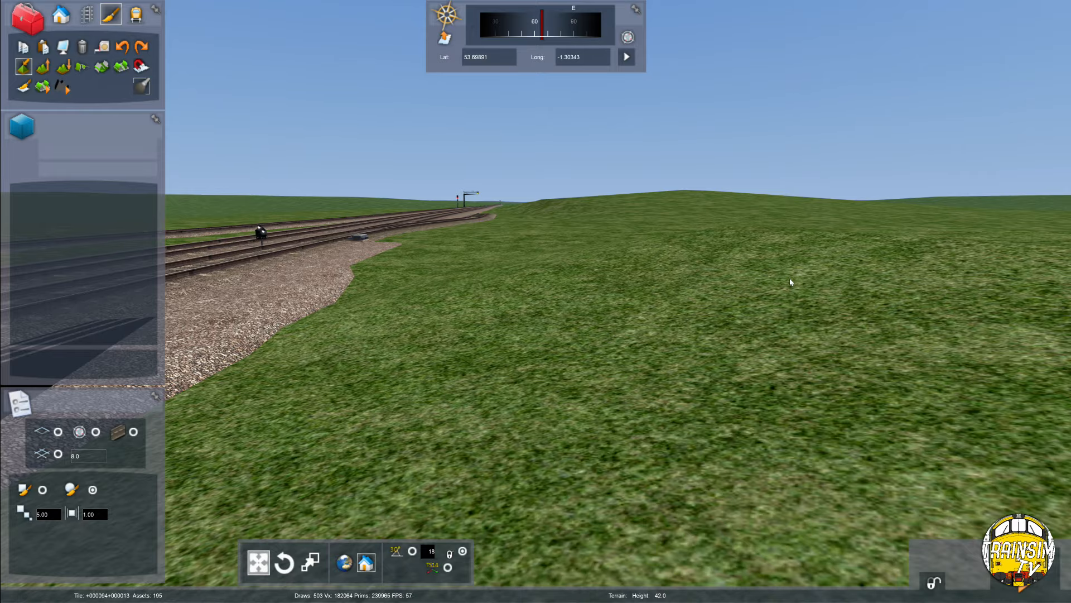
pyautogui.press('Up')
pyautogui.moveTo(636, 339); pyautogui.dragTo(837, 349, button='right')
pyautogui.press('Down')
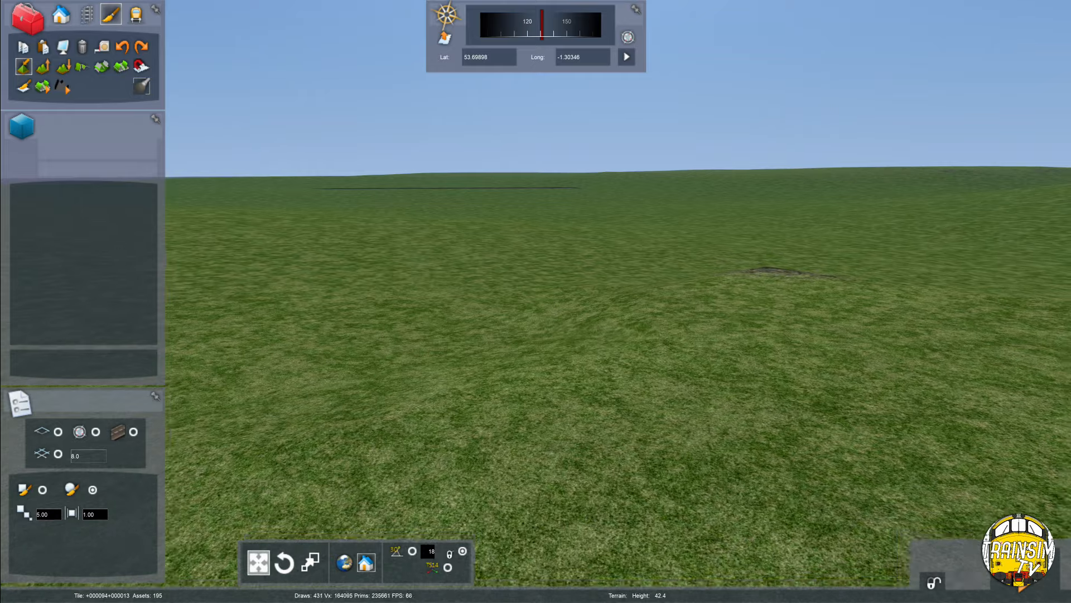
pyautogui.press('Down')
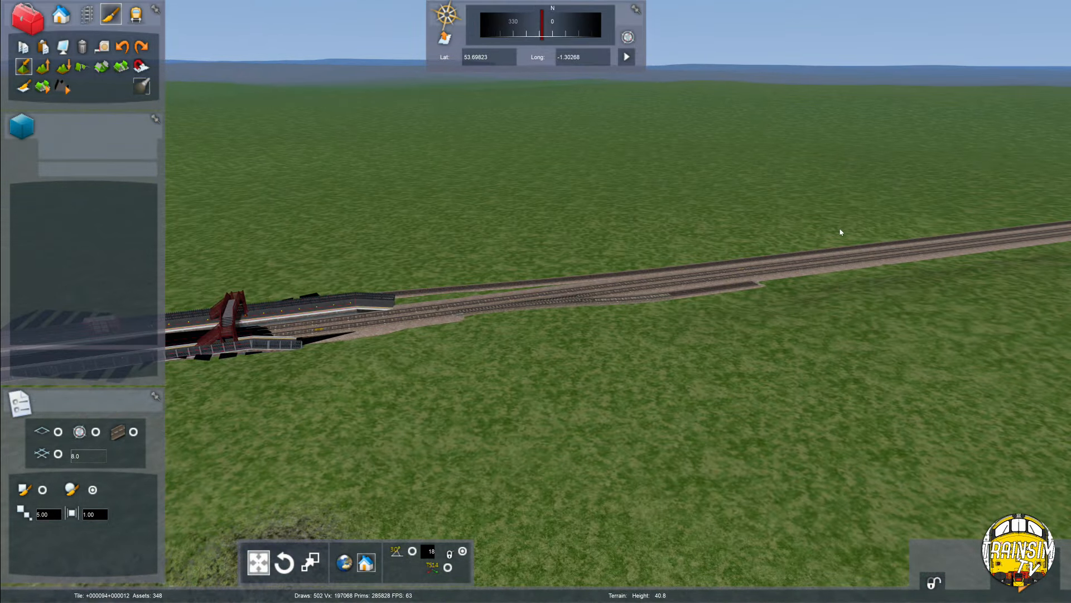
pyautogui.press('F8')
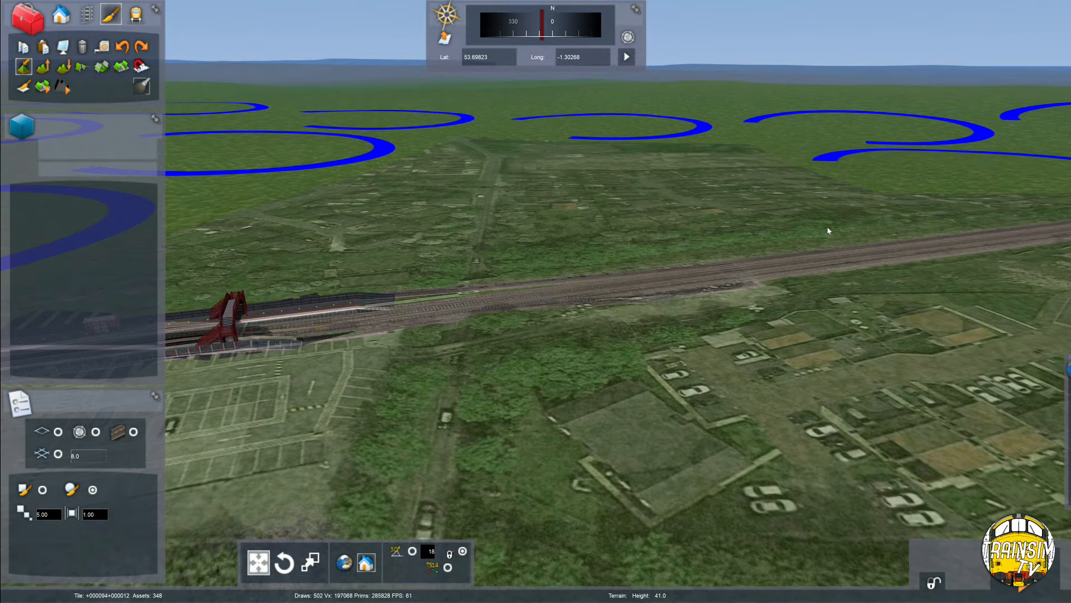
pyautogui.moveTo(791, 234); pyautogui.dragTo(787, 190, button='right')
pyautogui.press('Down')
pyautogui.press('Left')
pyautogui.press('Up')
pyautogui.press('Up')
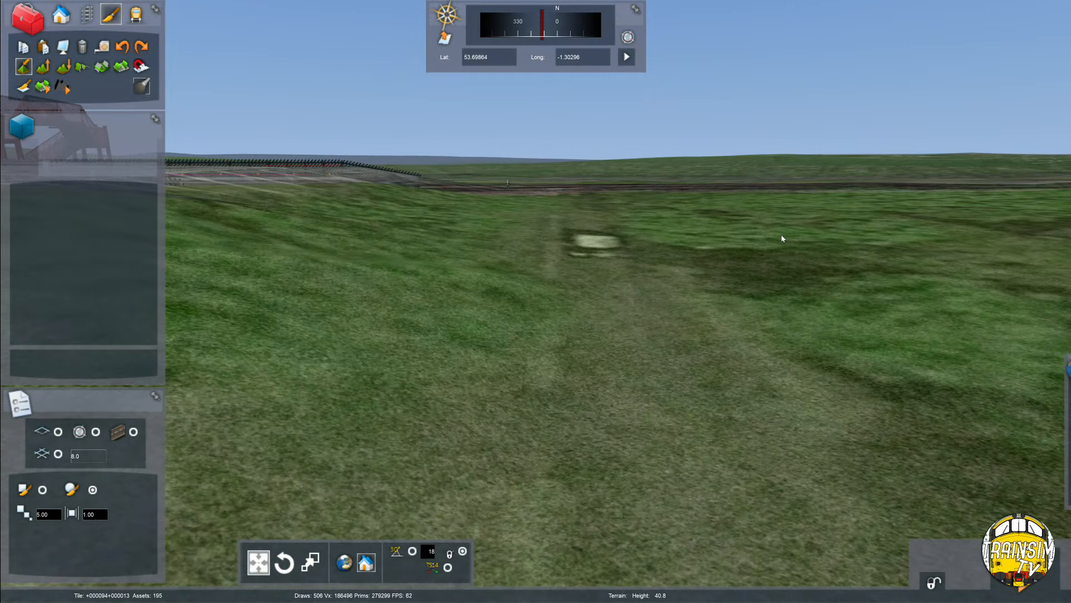
# Hide the satellite imagery overlay, return to the outer side of the platform fence and save the route.
pyautogui.press('F8')
pyautogui.press('Up')
pyautogui.moveTo(766, 198); pyautogui.dragTo(664, 165, button='right')
pyautogui.press('Up')
pyautogui.moveTo(815, 181); pyautogui.dragTo(748, 200, button='right')
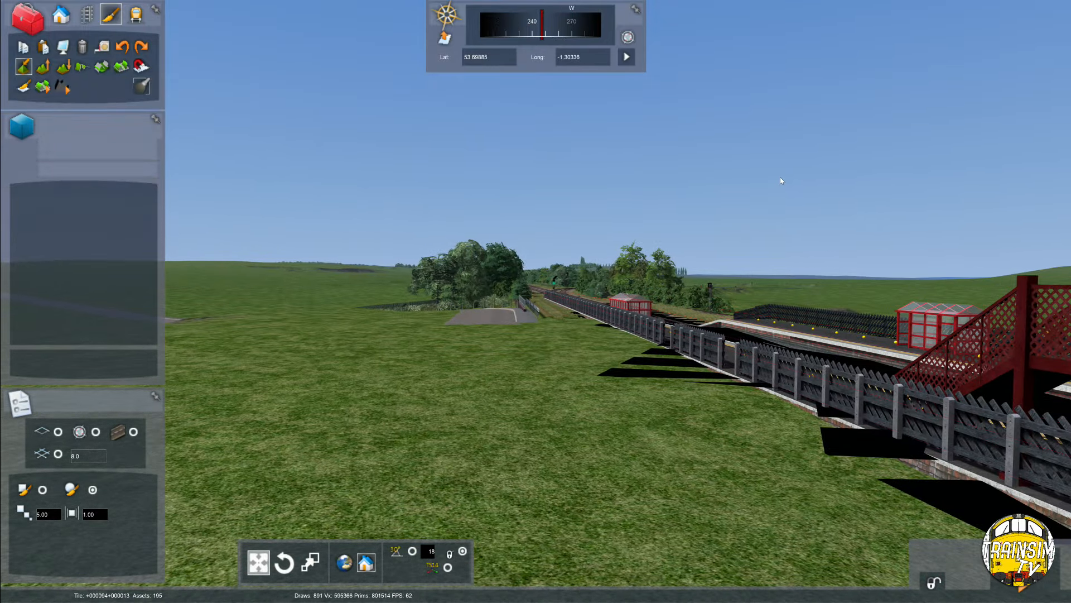
pyautogui.press('F2')
pyautogui.click(494, 411)
# Find the Road 1L road types and select the end of the dirt track between the platform fence and the car park.
pyautogui.press('Up')
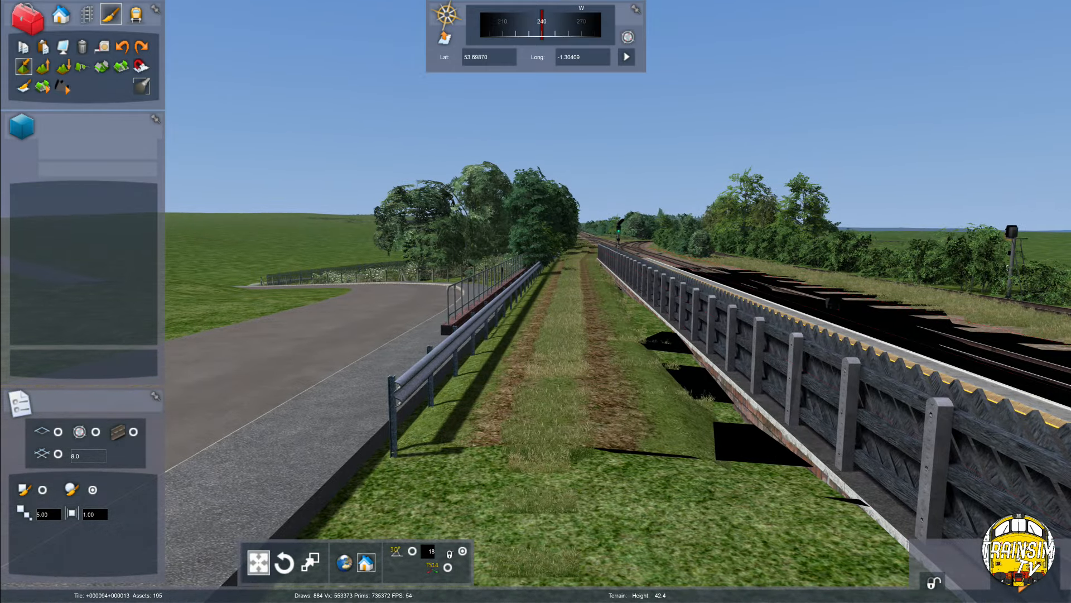
pyautogui.moveTo(859, 363); pyautogui.dragTo(607, 383, button='right')
pyautogui.press('Down')
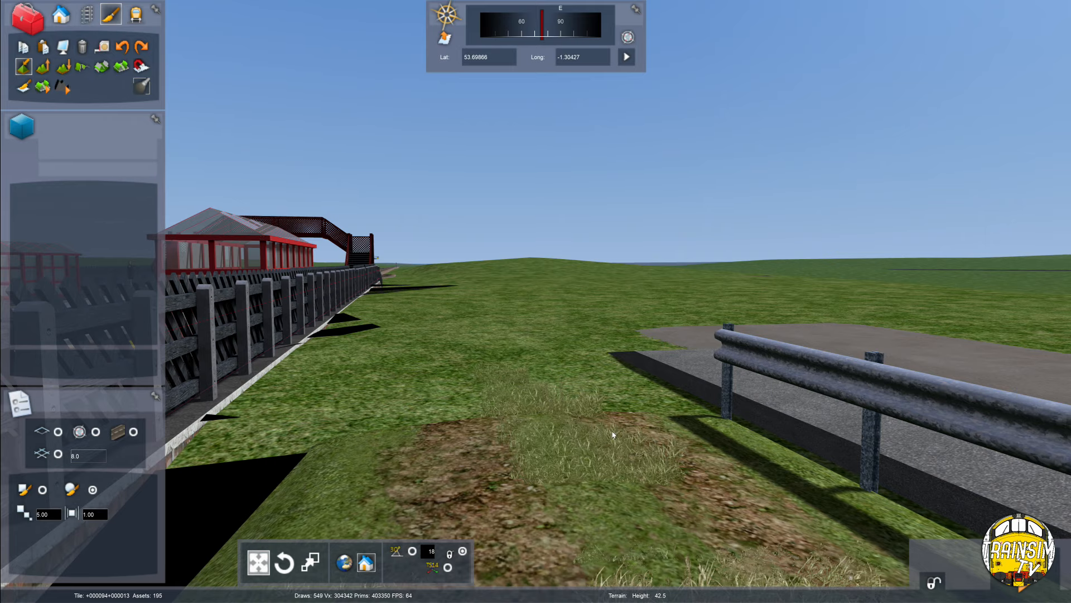
pyautogui.press('Down')
pyautogui.moveTo(401, 36); pyautogui.dragTo(377, 49, button='right')
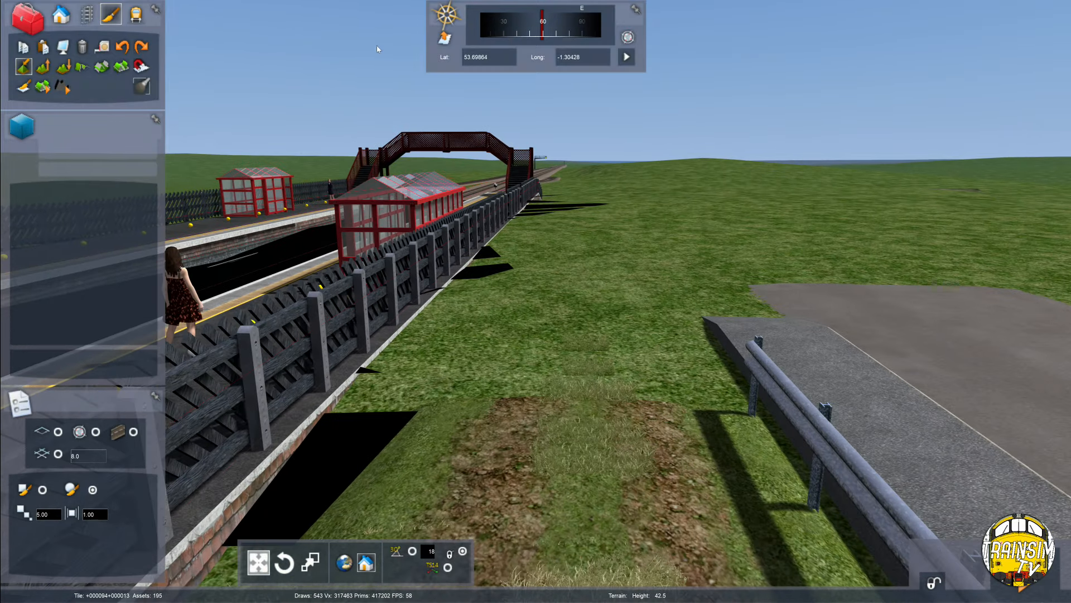
pyautogui.click(87, 14)
pyautogui.click(92, 126)
pyautogui.moveTo(103, 271); pyautogui.dragTo(114, 272, button='right')
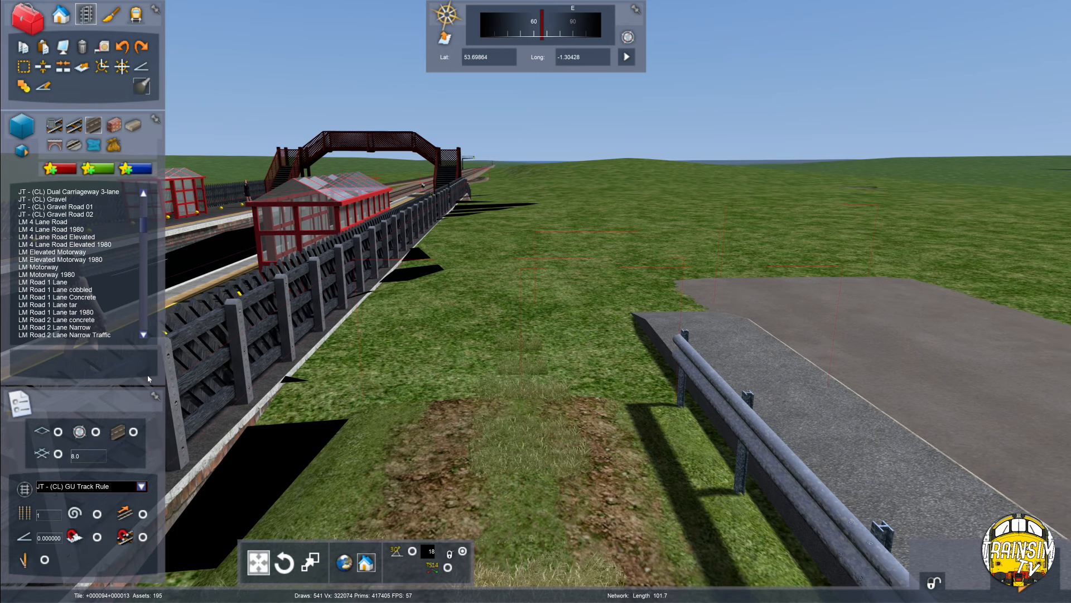
pyautogui.press('r')
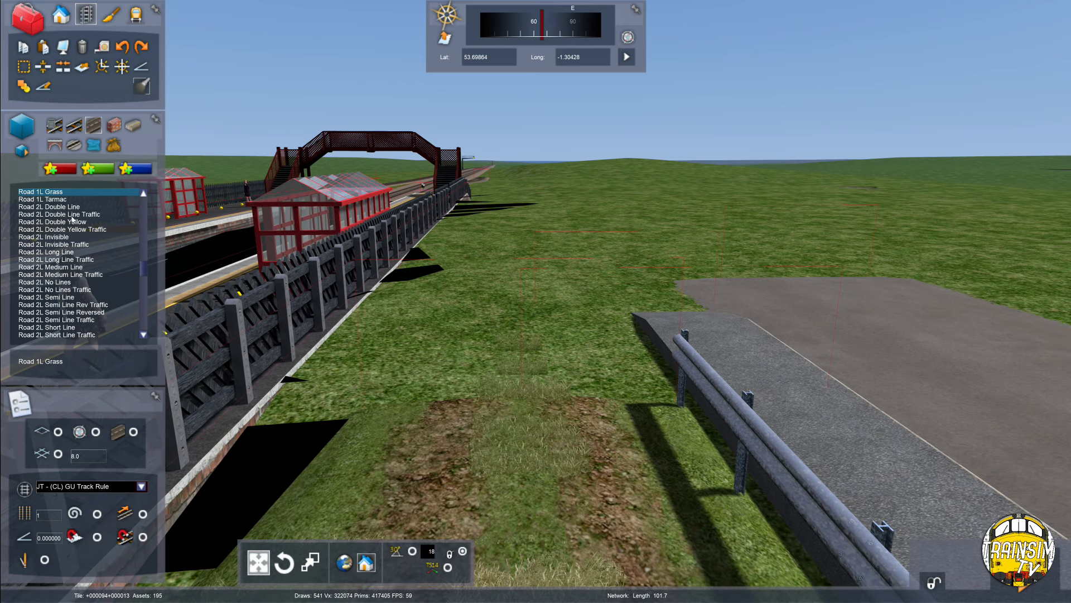
pyautogui.scroll(-8, 515, 379)
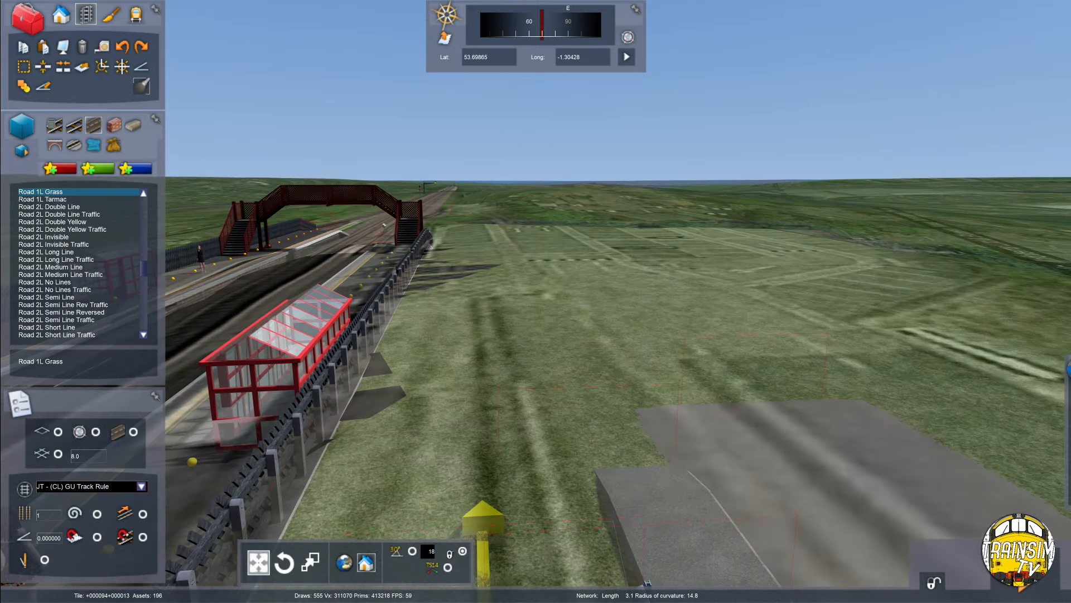
# Set the satellite imagery overlay to full opacity and its height offset to the minimum over the station car park.
pyautogui.moveTo(515, 379); pyautogui.dragTo(506, 415, button='right')
pyautogui.scroll(-6, 653, 426)
pyautogui.moveTo(1067, 421)
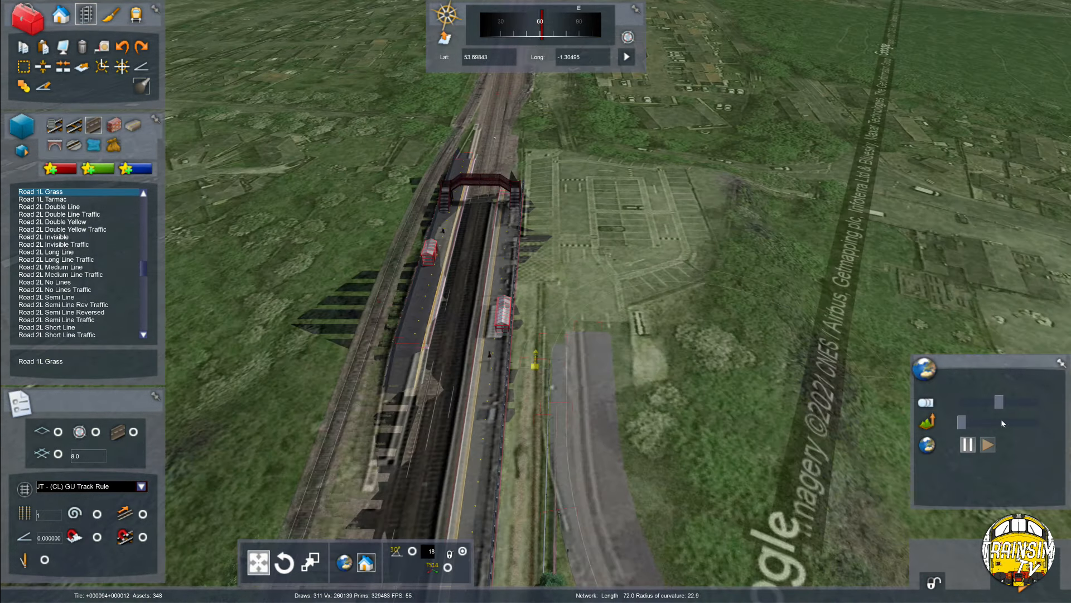
pyautogui.scroll(1, 1004, 404)
pyautogui.moveTo(1000, 402); pyautogui.dragTo(1058, 410)
pyautogui.scroll(3, 563, 360)
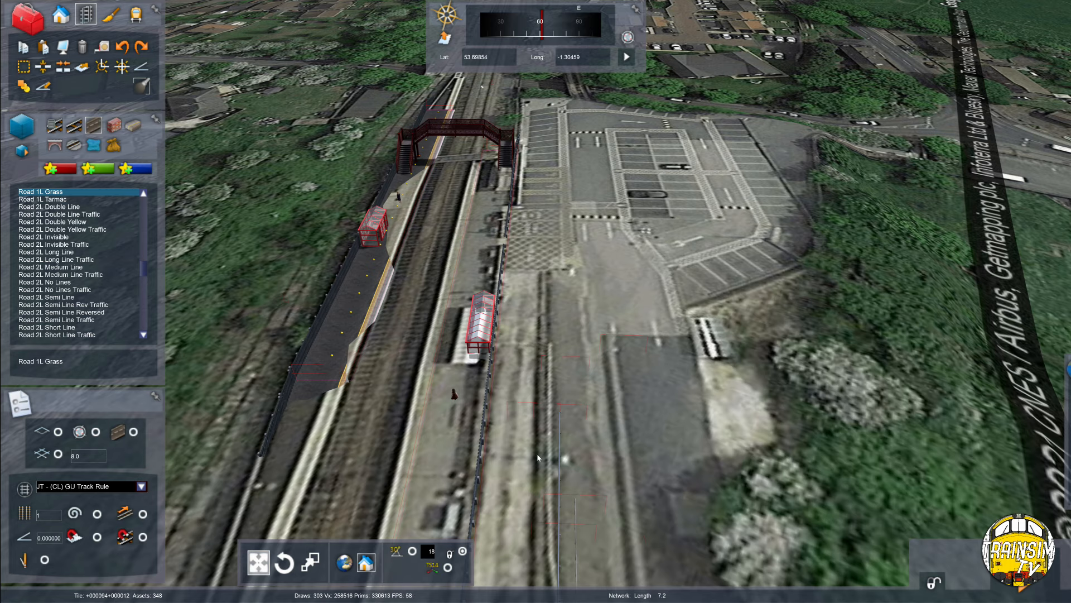
pyautogui.press('Up')
pyautogui.moveTo(963, 421); pyautogui.dragTo(959, 421)
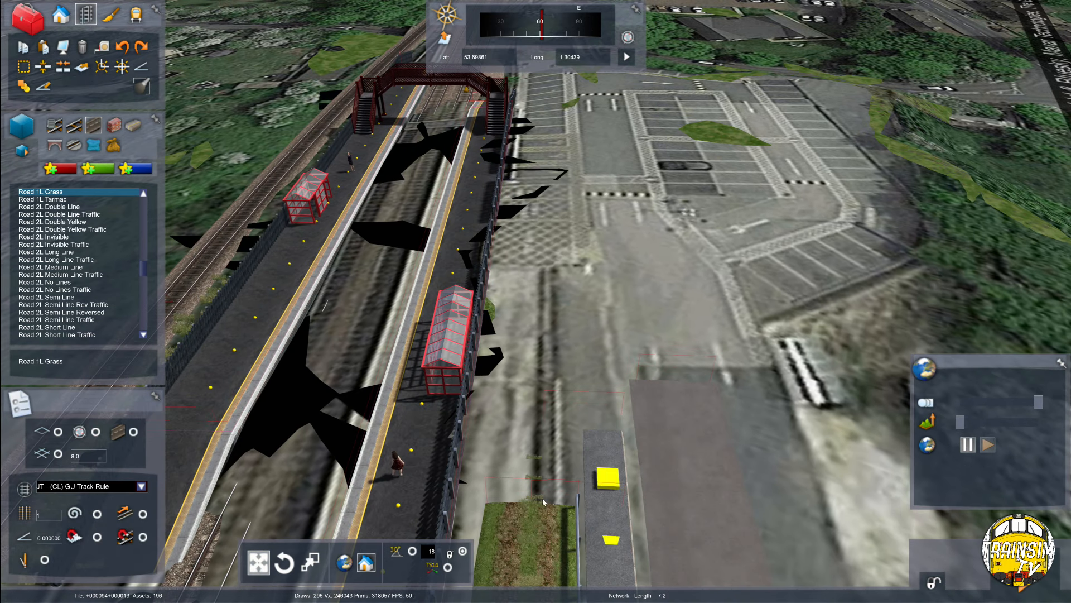
# Extend the dirt track along the platform fence to the patterned paving in the imagery, and hide the overlay.
pyautogui.click(553, 272)
pyautogui.press('F8')
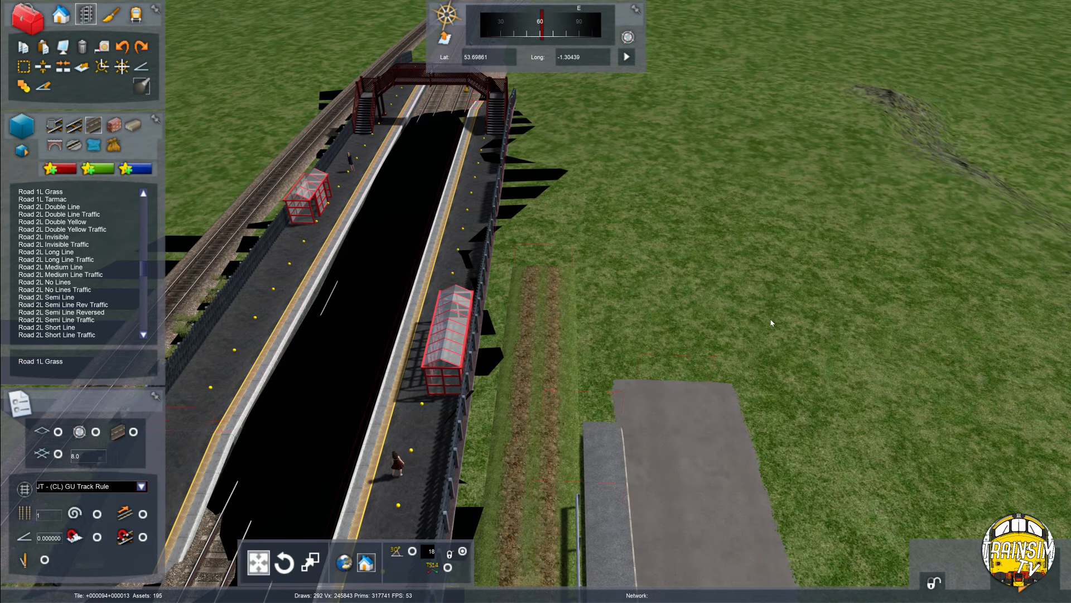
pyautogui.press('Right')
pyautogui.moveTo(751, 310); pyautogui.dragTo(413, 181, button='right')
pyautogui.press('Up')
pyautogui.press('Down')
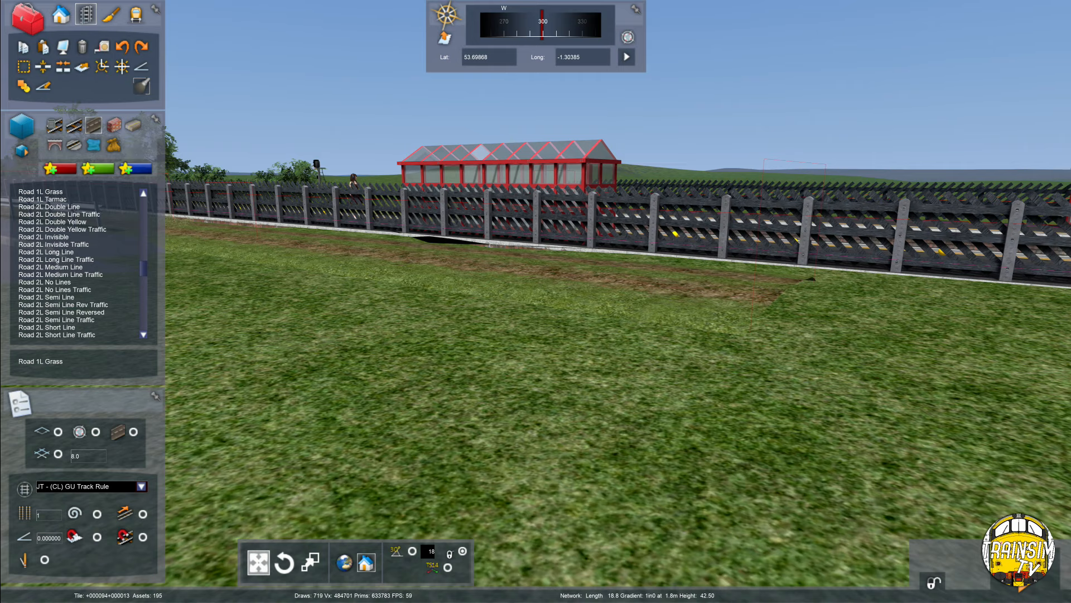
# Adjust the height of the extended dirt track beside the platform fence with the gradient tool.
pyautogui.moveTo(299, 593); pyautogui.dragTo(195, 574, button='right')
pyautogui.press('Right')
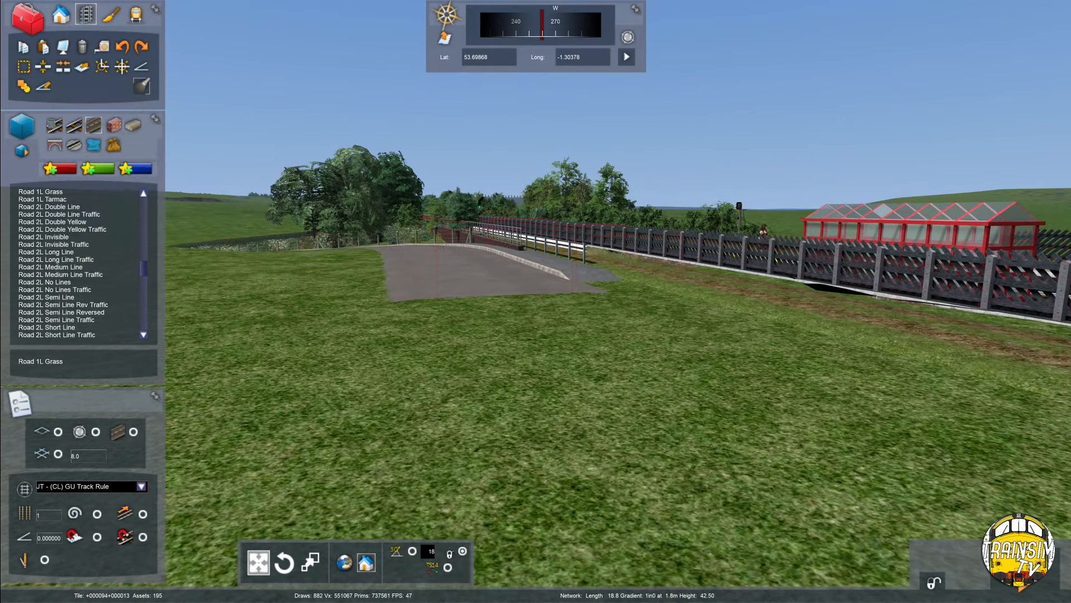
pyautogui.press('Up')
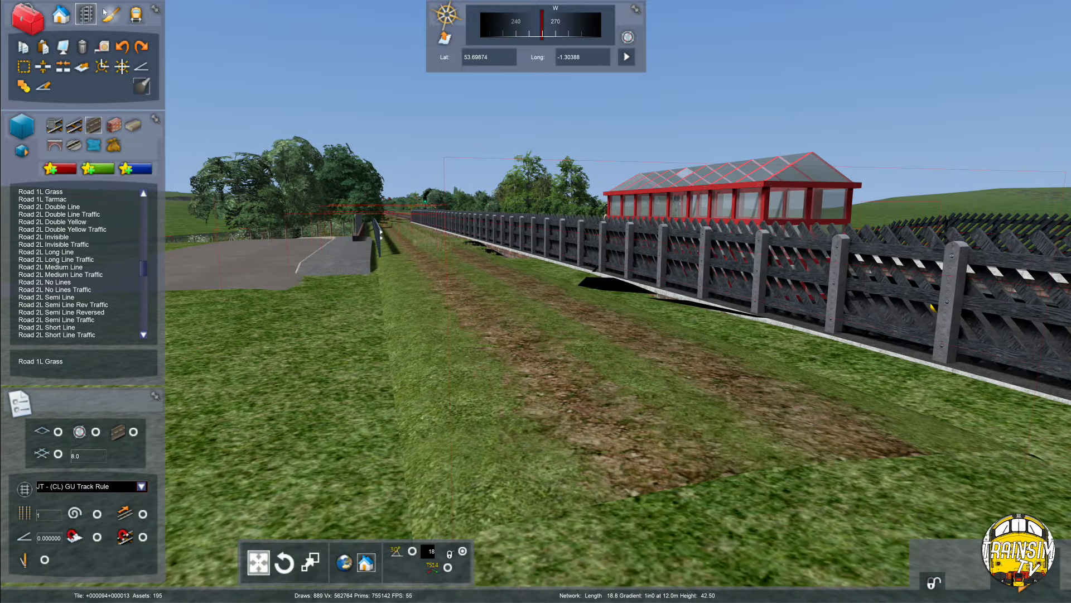
pyautogui.press('Down')
pyautogui.click(141, 66)
pyautogui.click(666, 337)
pyautogui.click(775, 406)
pyautogui.moveTo(775, 405); pyautogui.dragTo(775, 409)
pyautogui.press('Up')
pyautogui.rightClick(763, 400)
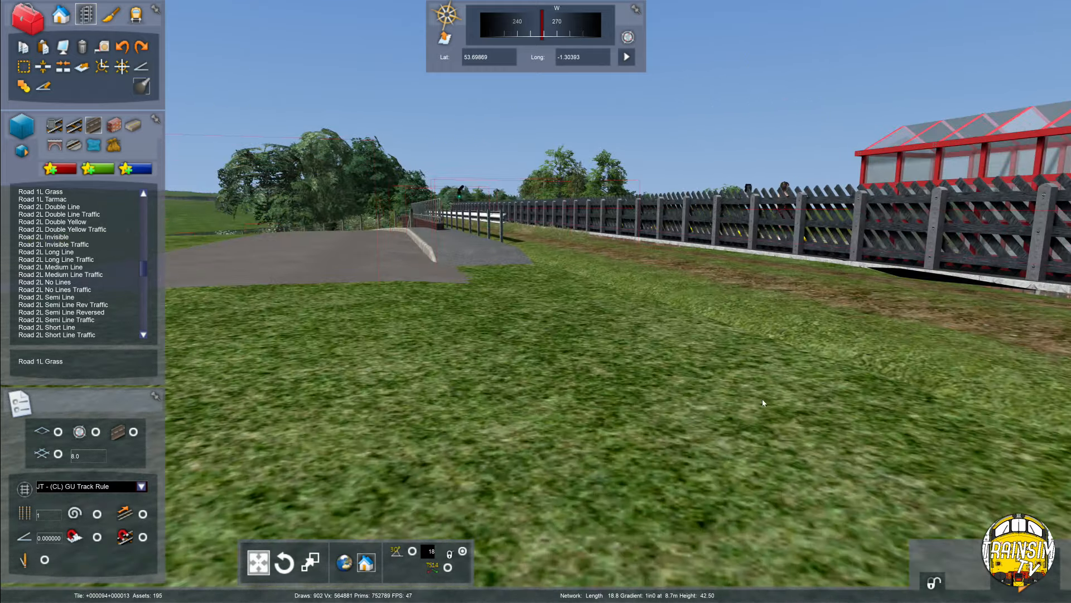
# Extend the (OTSLib) Crash Barrier A loft alongside the dirt track to the track's new end, using the imagery as reference.
pyautogui.press('Up')
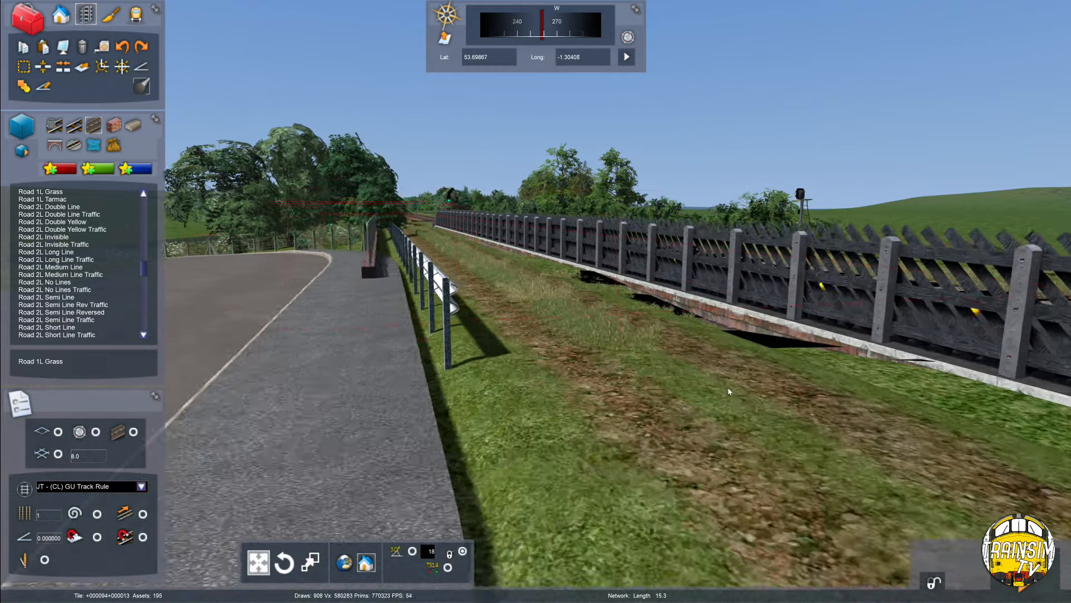
pyautogui.press('Up')
pyautogui.press('Right')
pyautogui.click(113, 125)
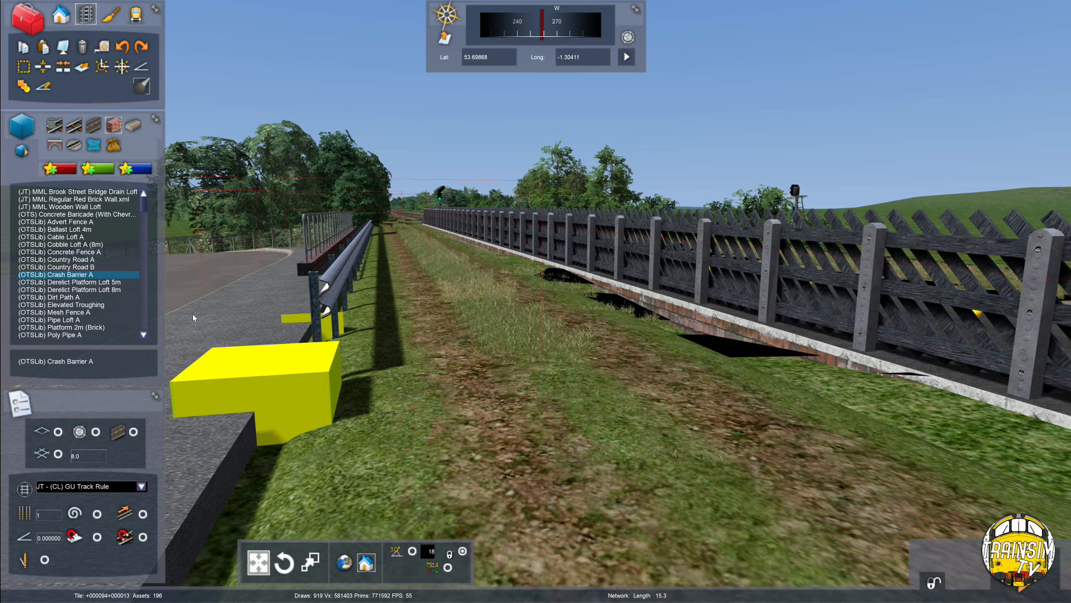
pyautogui.scroll(-5, 337, 479)
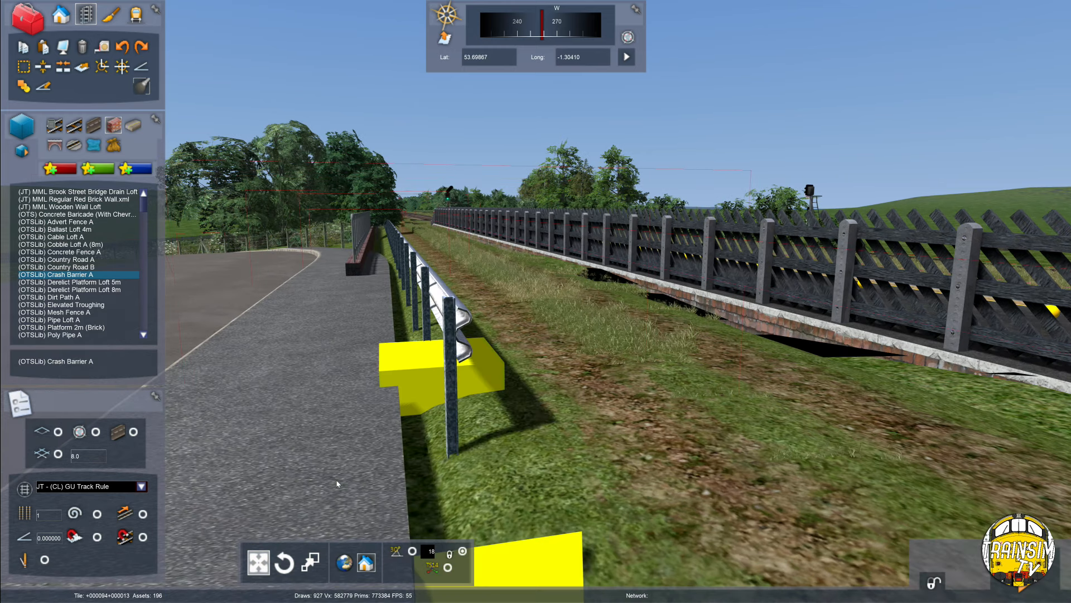
pyautogui.scroll(-2, 650, 424)
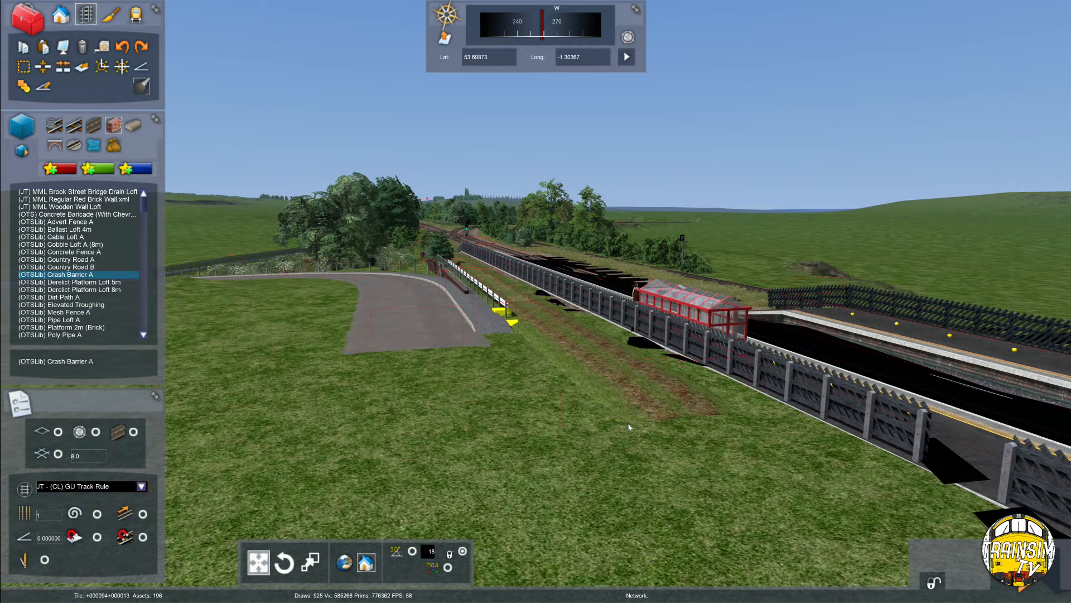
pyautogui.click(629, 427)
pyautogui.press('F8')
pyautogui.moveTo(564, 324); pyautogui.dragTo(549, 312, button='right')
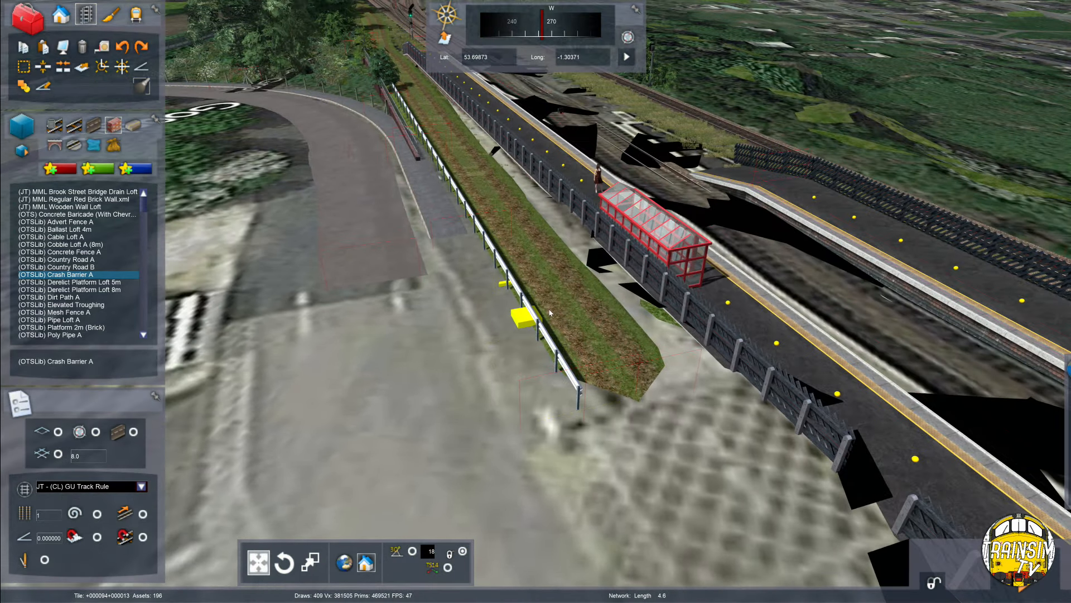
pyautogui.scroll(5, 549, 312)
pyautogui.press('F8')
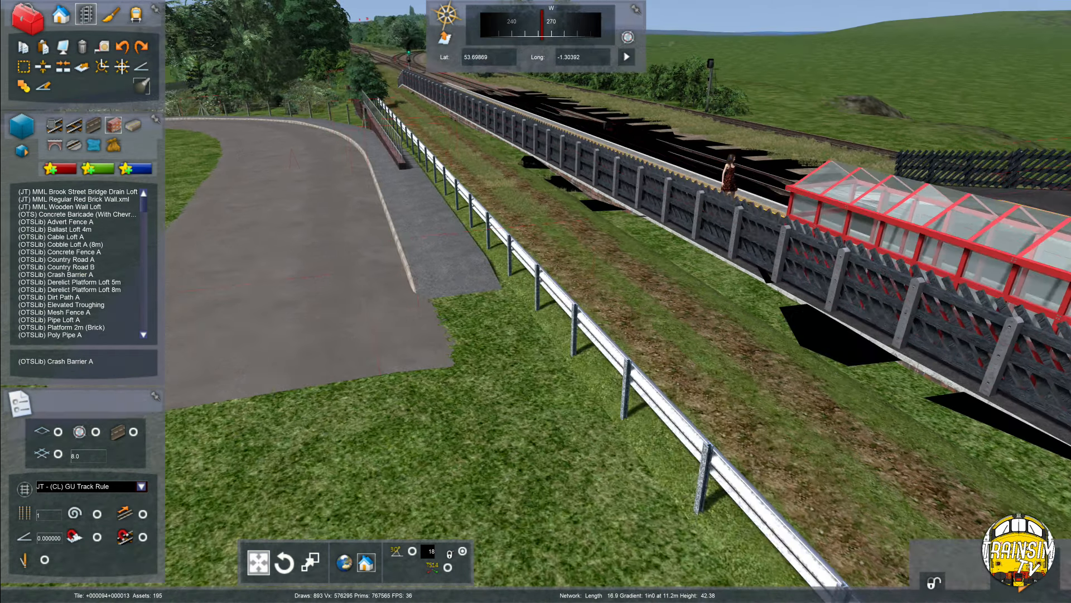
# Raise the end of the existing pavement beside the crash barrier above the grass with the gradient tool.
pyautogui.moveTo(550, 313); pyautogui.dragTo(605, 309, button='right')
pyautogui.scroll(5, 606, 310)
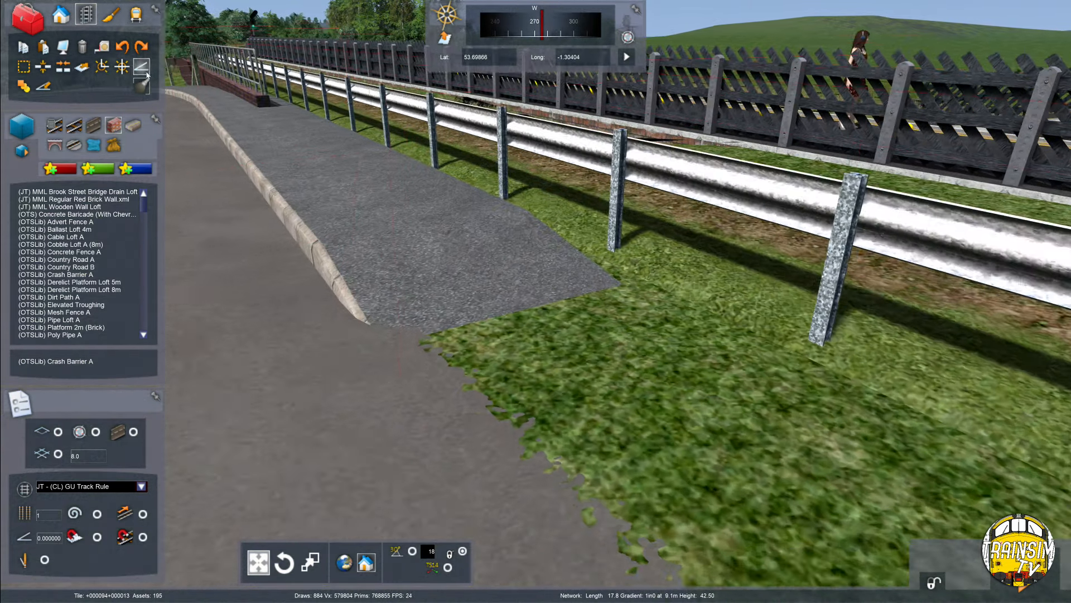
pyautogui.click(141, 67)
pyautogui.moveTo(692, 357); pyautogui.dragTo(698, 335)
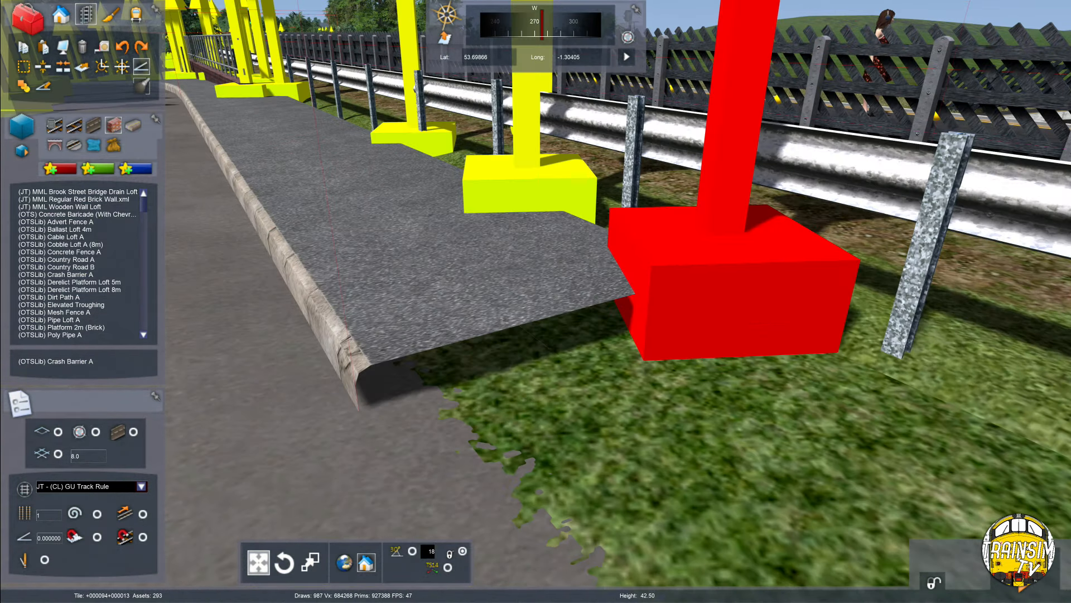
pyautogui.press('space')
pyautogui.scroll(-5, 184, 268)
pyautogui.scroll(-3, 120, 203)
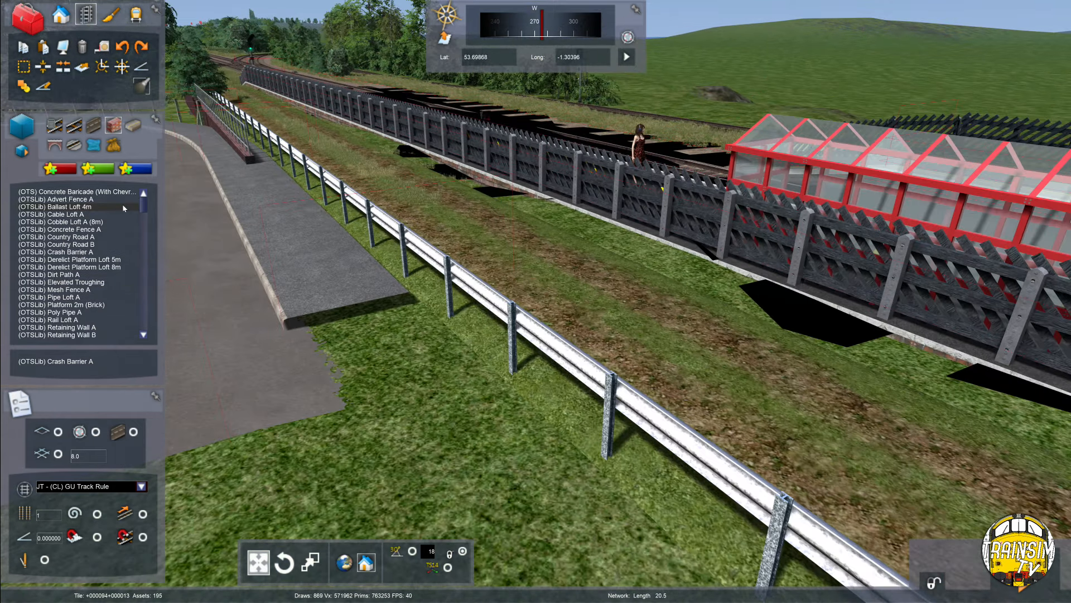
# Extend the pavement with the MS Pavement Asphalt (2m) loft, following the crash barrier to its end.
pyautogui.press('m')
pyautogui.press('Down')
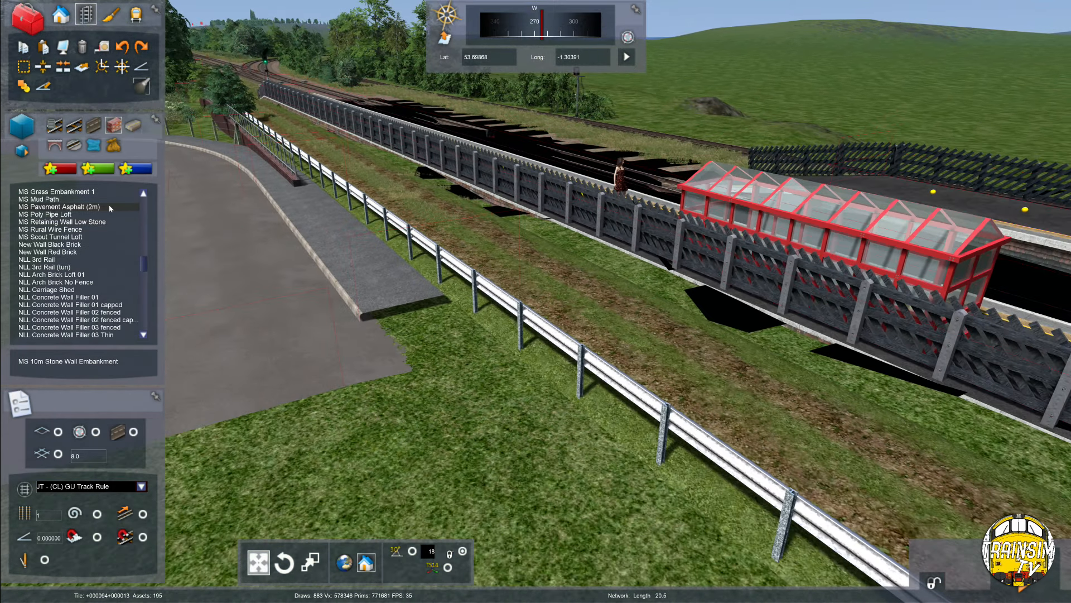
pyautogui.click(446, 281)
pyautogui.press('Down')
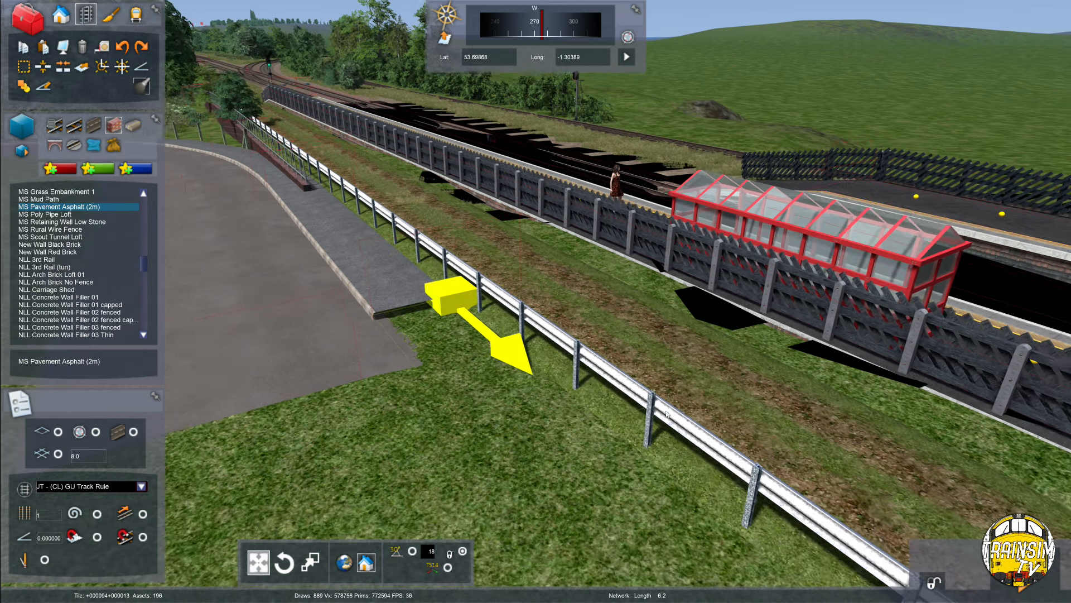
pyautogui.moveTo(457, 283); pyautogui.dragTo(643, 382, button='right')
pyautogui.click(640, 378)
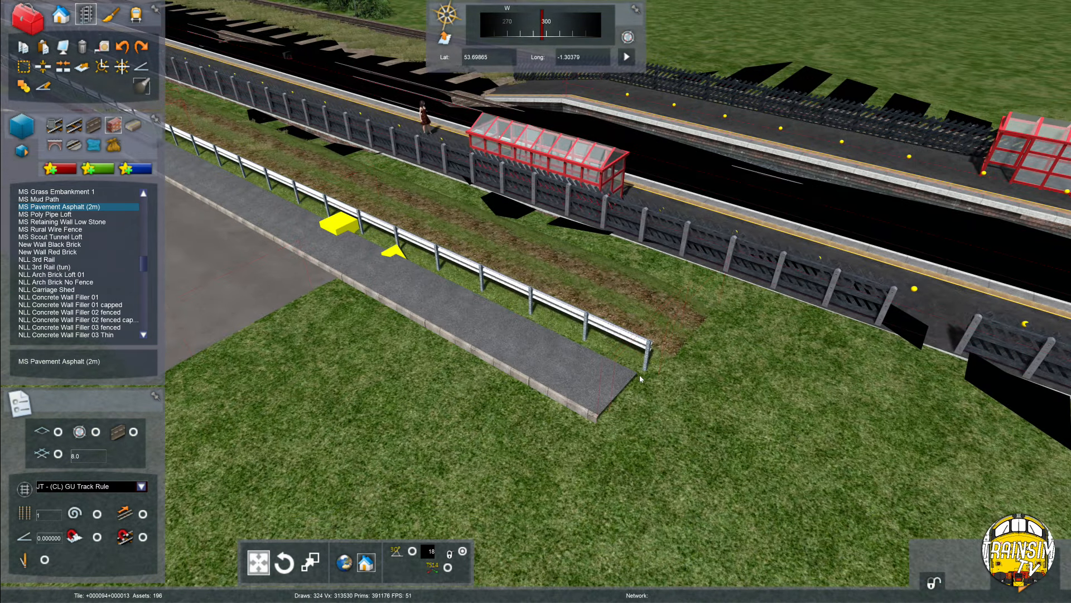
pyautogui.rightClick(594, 320)
pyautogui.press('Up')
# Adjust the height of the extended pavement's far end beside the crash barrier with the gradient tool.
pyautogui.click(141, 67)
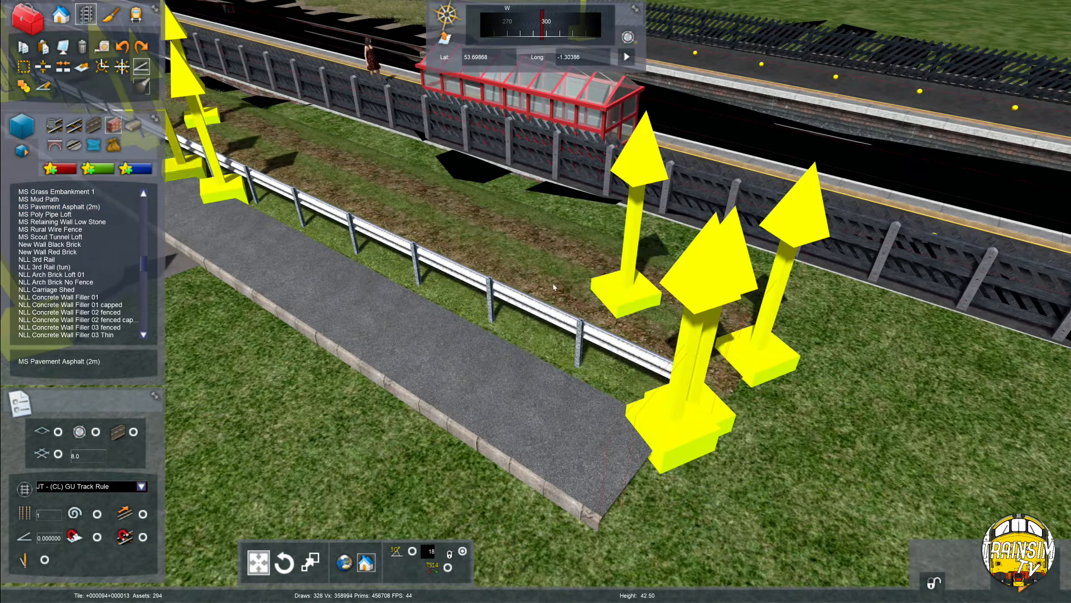
pyautogui.click(657, 418)
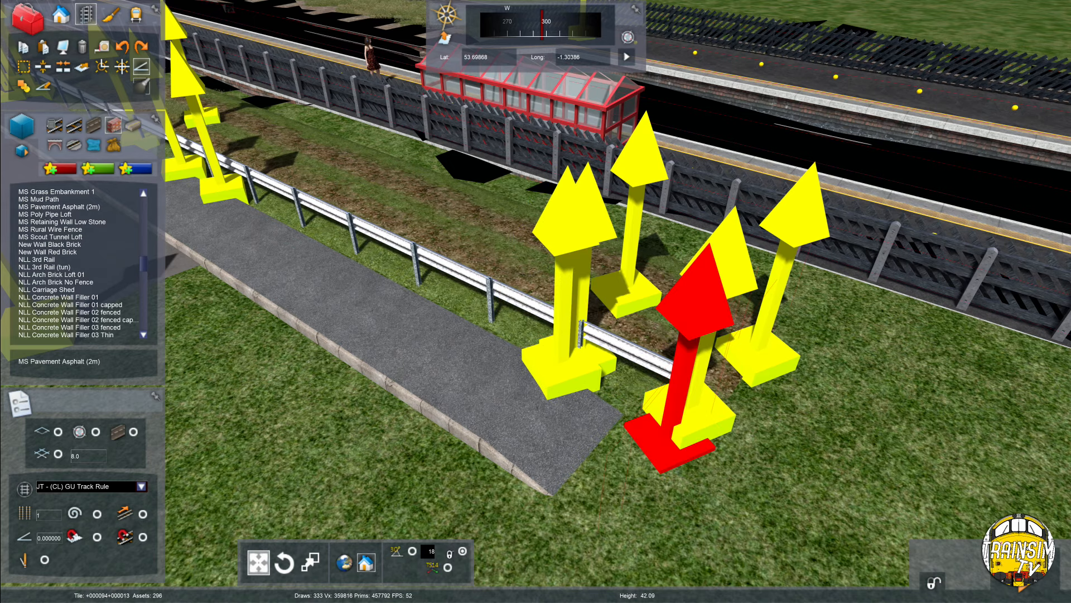
pyautogui.rightClick(641, 414)
pyautogui.press('Down')
pyautogui.moveTo(622, 409); pyautogui.dragTo(576, 351, button='right')
pyautogui.press('Up')
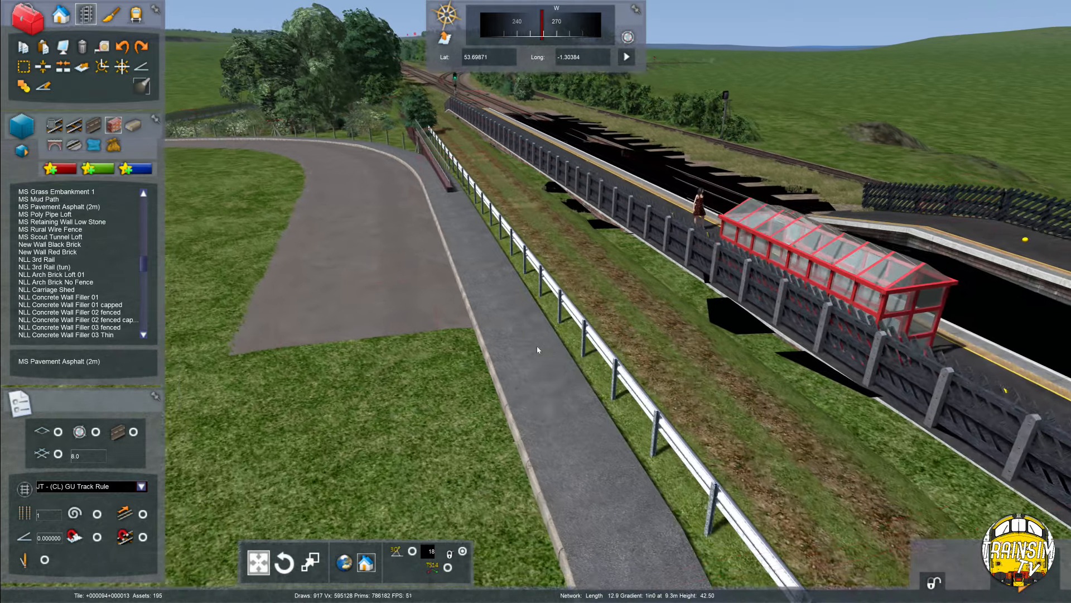
# Copy the grass strip onto the centre of the extended dirt track and position it between the wheel ruts.
pyautogui.moveTo(537, 349); pyautogui.dragTo(528, 232, button='right')
pyautogui.press('Up')
pyautogui.press('Up')
pyautogui.press('Left')
pyautogui.press('Up')
pyautogui.press('Down')
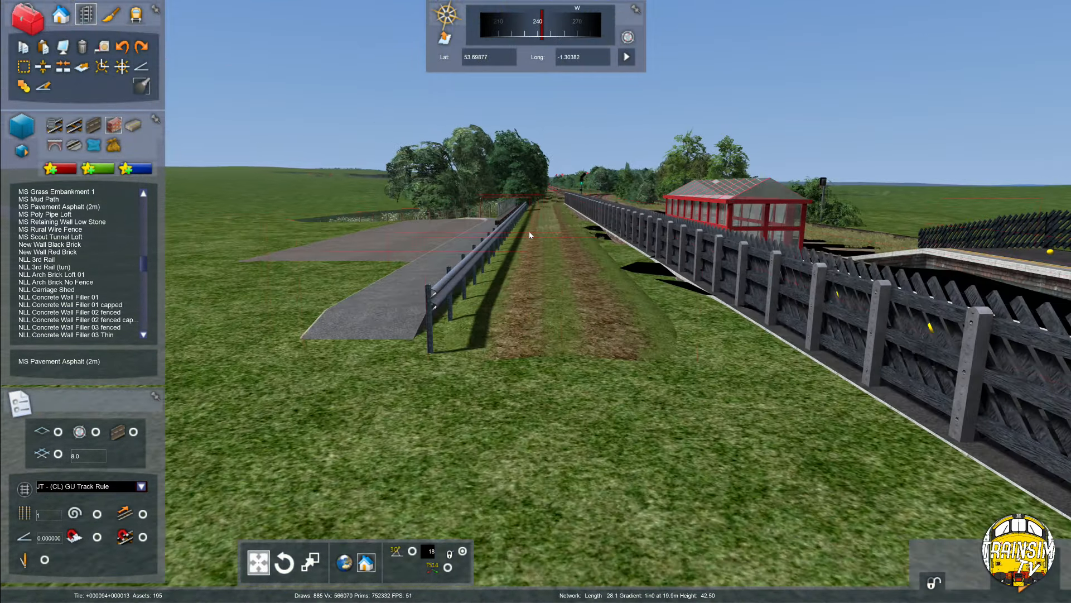
pyautogui.click(547, 223)
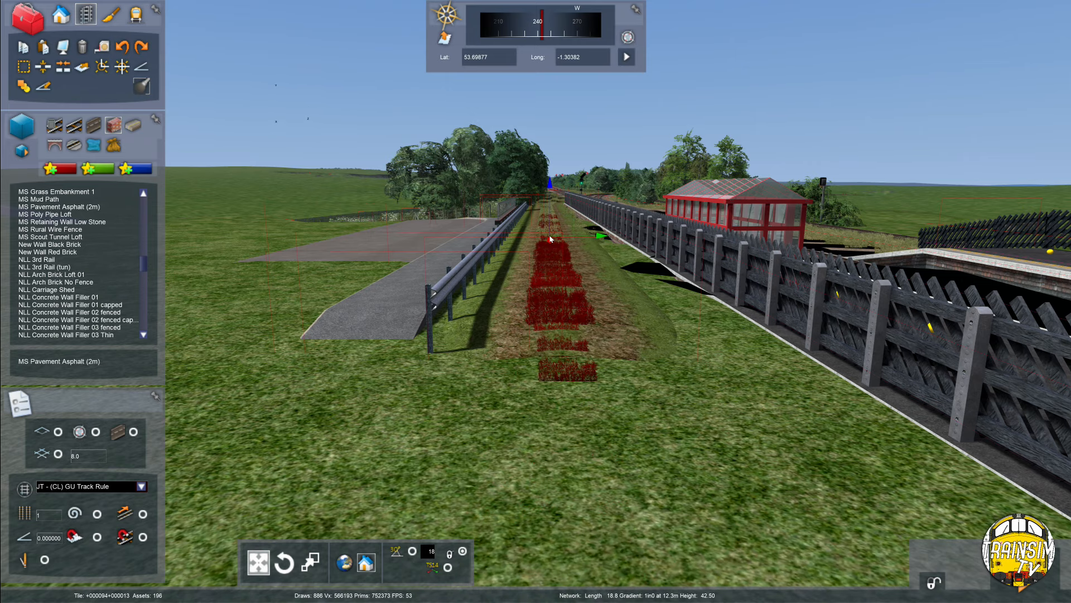
pyautogui.click(551, 250)
pyautogui.press('Up')
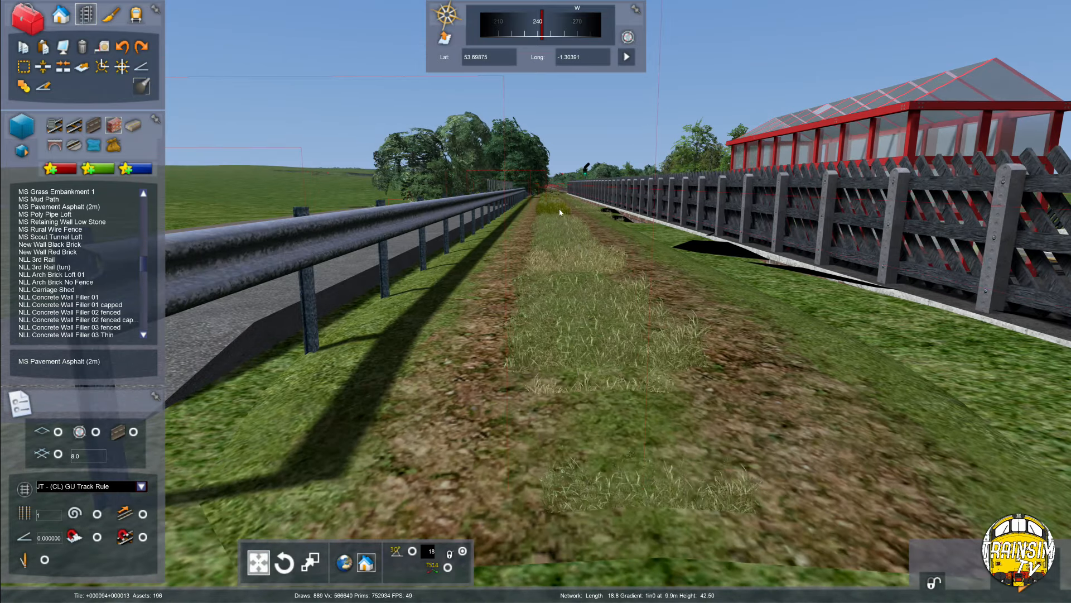
pyautogui.click(558, 220)
pyautogui.press('Left')
pyautogui.press('Up')
pyautogui.scroll(-3, 544, 209)
pyautogui.press('Right')
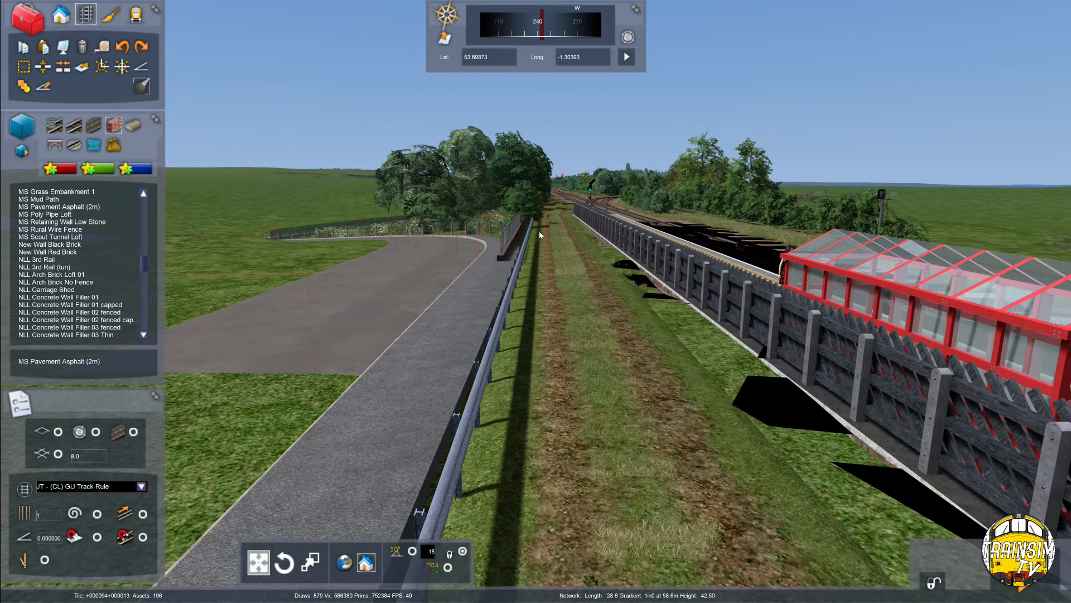
# Add another grass copy over the end of the dirt track and rotate it along the platform-fence side.
pyautogui.scroll(2, 545, 221)
pyautogui.press('Up')
pyautogui.scroll(2, 545, 221)
pyautogui.press('Right')
pyautogui.click(560, 252)
pyautogui.click(560, 251)
pyautogui.scroll(-3, 561, 253)
pyautogui.press('Down')
pyautogui.scroll(3, 560, 252)
pyautogui.moveTo(554, 238); pyautogui.dragTo(551, 228)
pyautogui.click(550, 279)
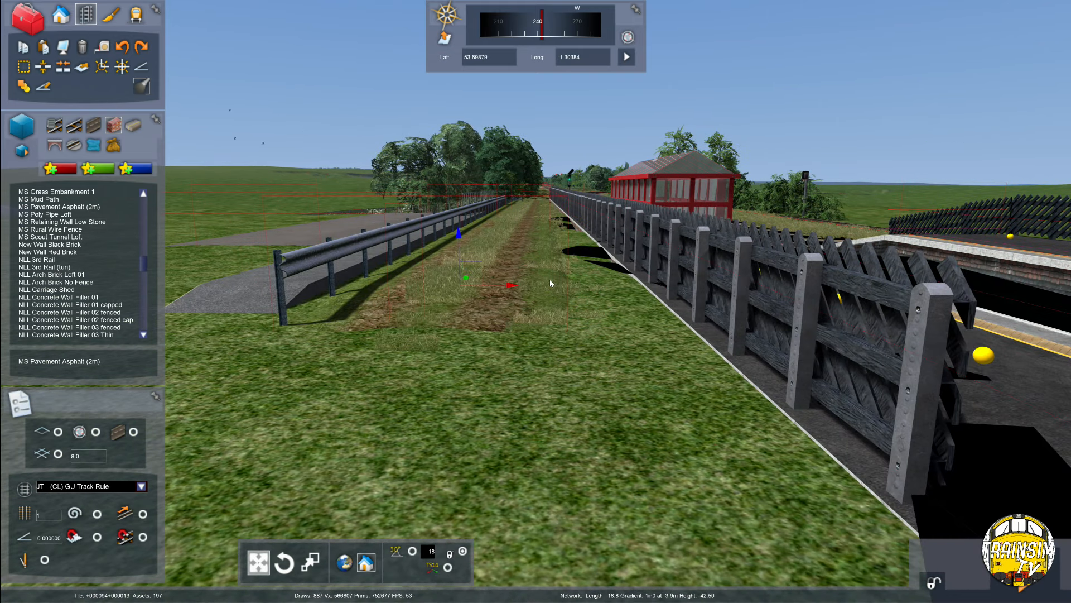
pyautogui.click(562, 249)
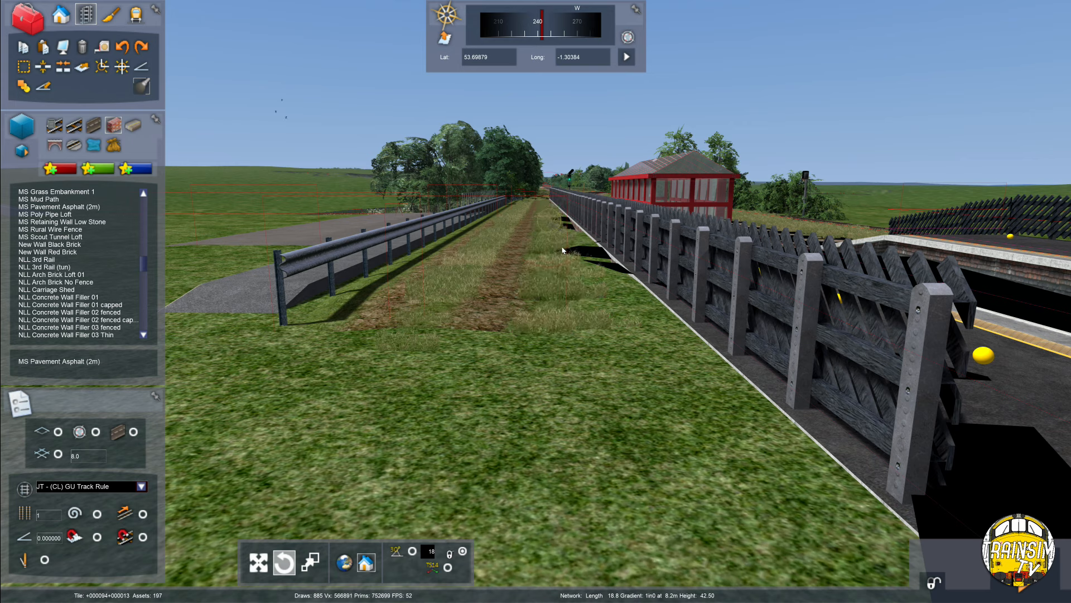
# Examine the ground and grass cover along the crash barrier, brick wall and dirt track near the signal.
pyautogui.press('Left')
pyautogui.press('Up')
pyautogui.moveTo(562, 244); pyautogui.dragTo(493, 356, button='right')
pyautogui.press('Up')
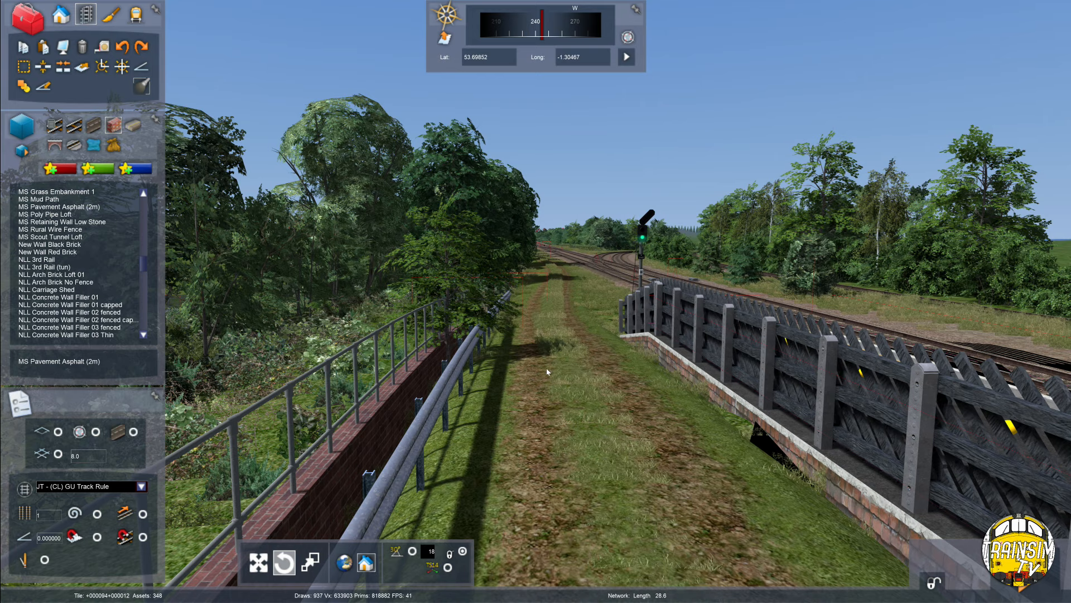
pyautogui.press('Left')
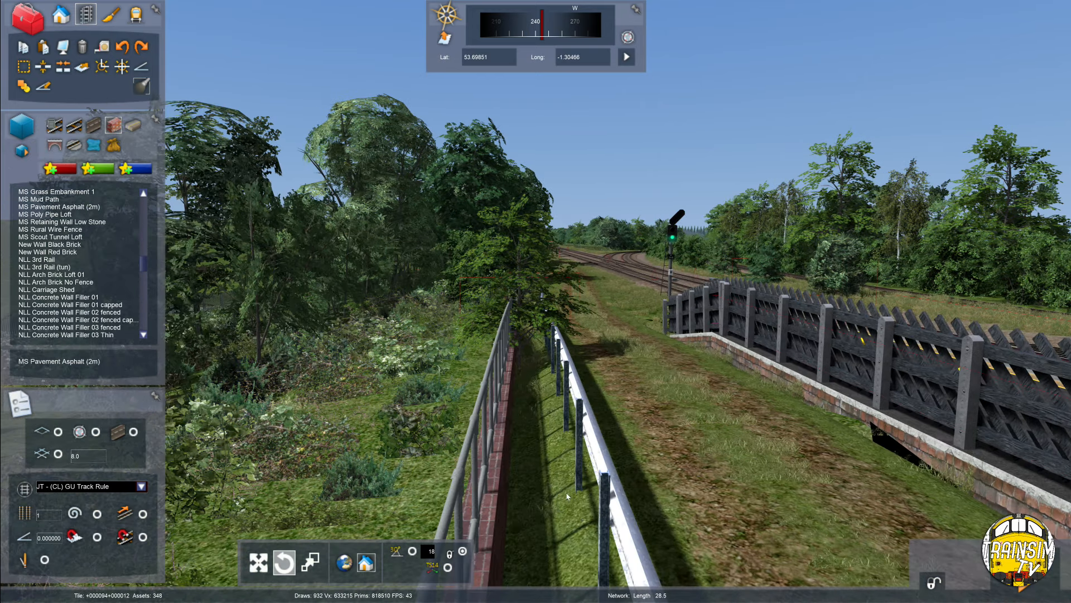
pyautogui.scroll(3, 516, 456)
pyautogui.scroll(1, 469, 278)
pyautogui.scroll(2, 526, 362)
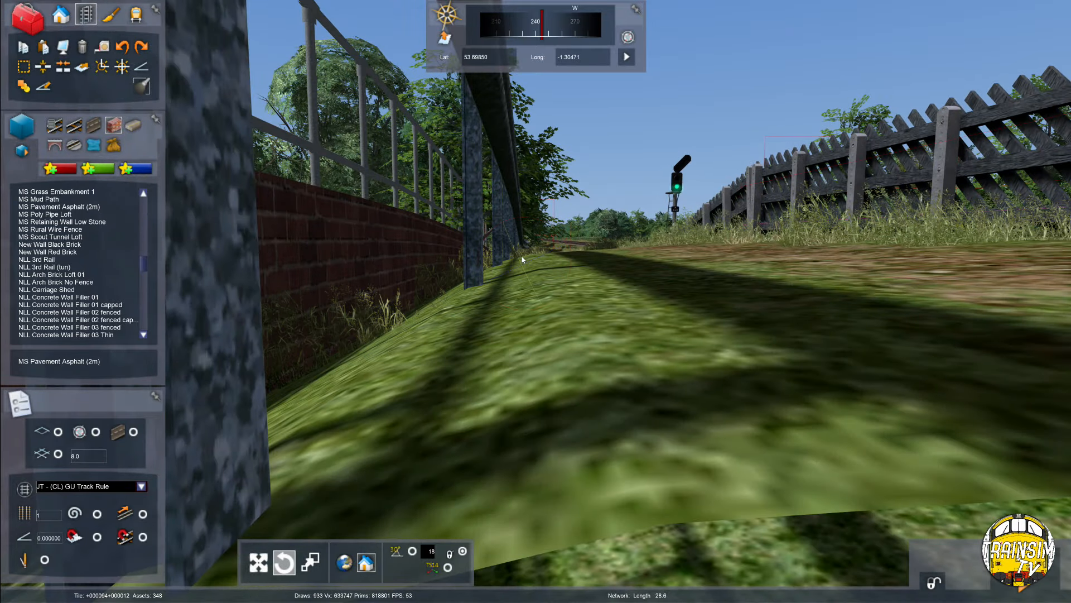
pyautogui.scroll(-1, 509, 303)
pyautogui.scroll(-8, 510, 304)
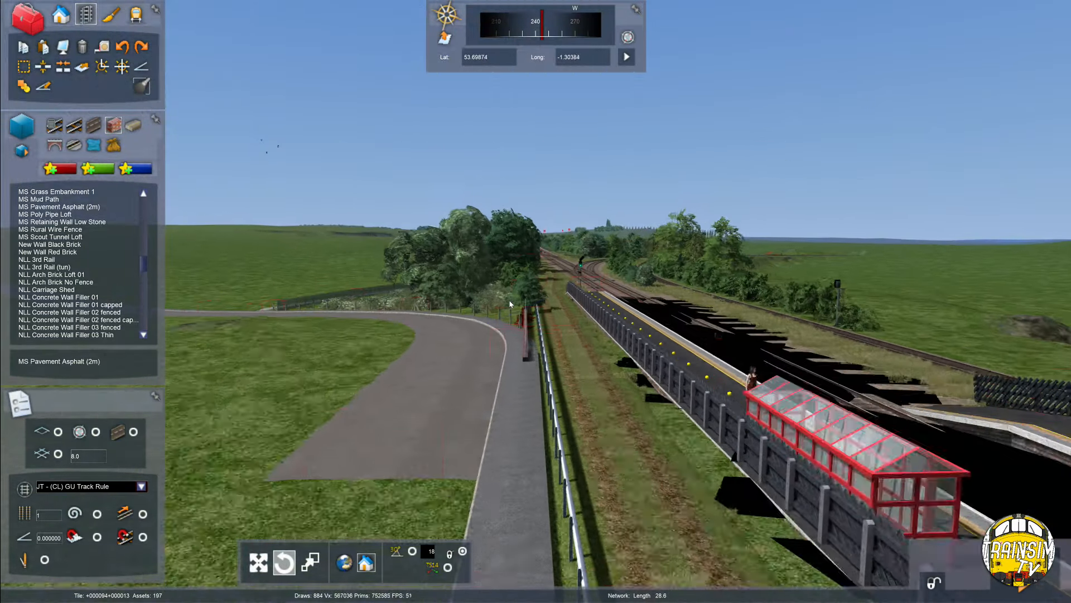
# Copy the grass beside the pavement end, rotate it in line with the crash barrier and narrow its spread.
pyautogui.scroll(2, 569, 350)
pyautogui.scroll(-4, 516, 397)
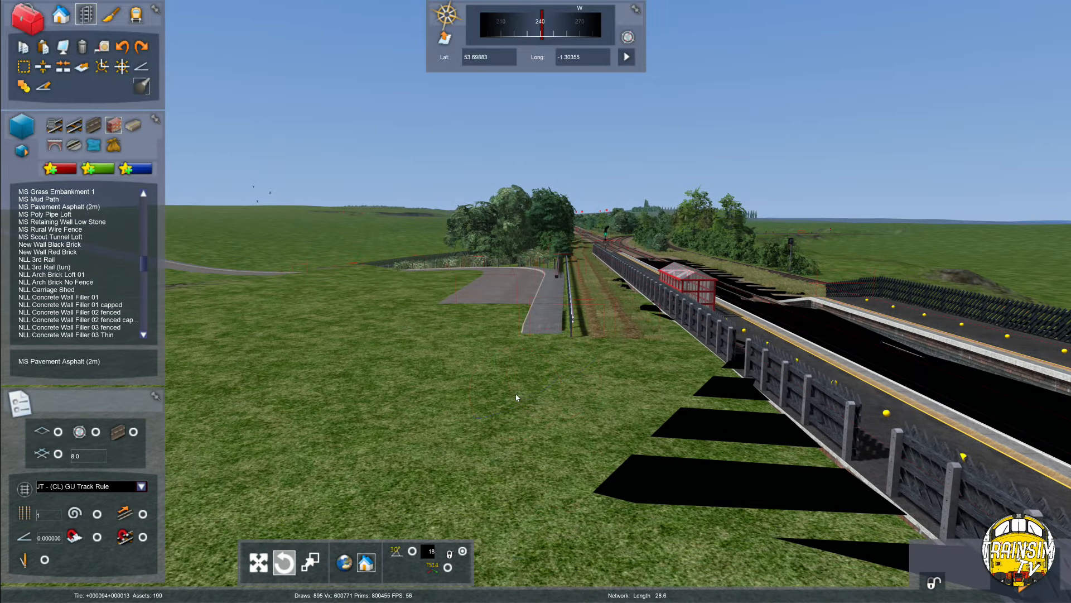
pyautogui.click(572, 393)
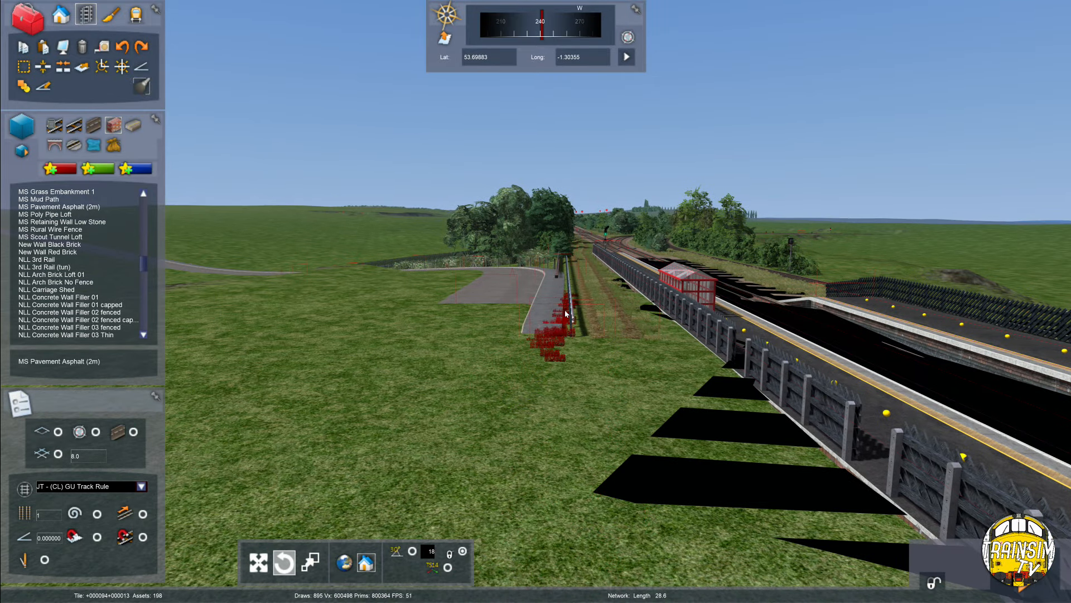
pyautogui.scroll(5, 576, 312)
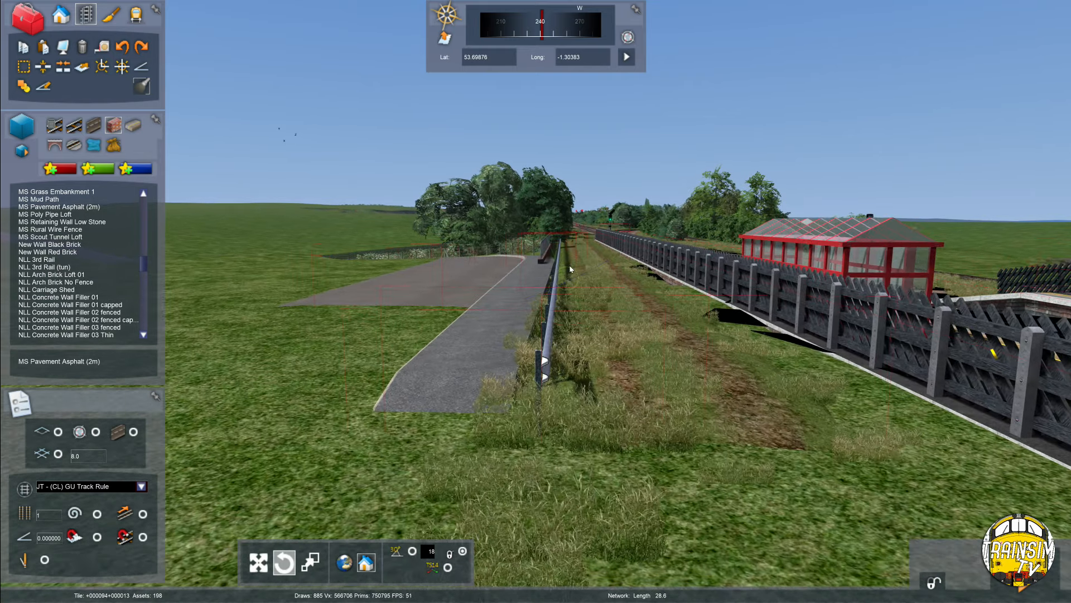
pyautogui.moveTo(570, 269)
pyautogui.mouseDown()
pyautogui.moveTo(592, 278)
pyautogui.moveTo(583, 285)
pyautogui.mouseUp()
pyautogui.moveTo(605, 531); pyautogui.dragTo(613, 492)
pyautogui.moveTo(631, 389); pyautogui.dragTo(570, 270)
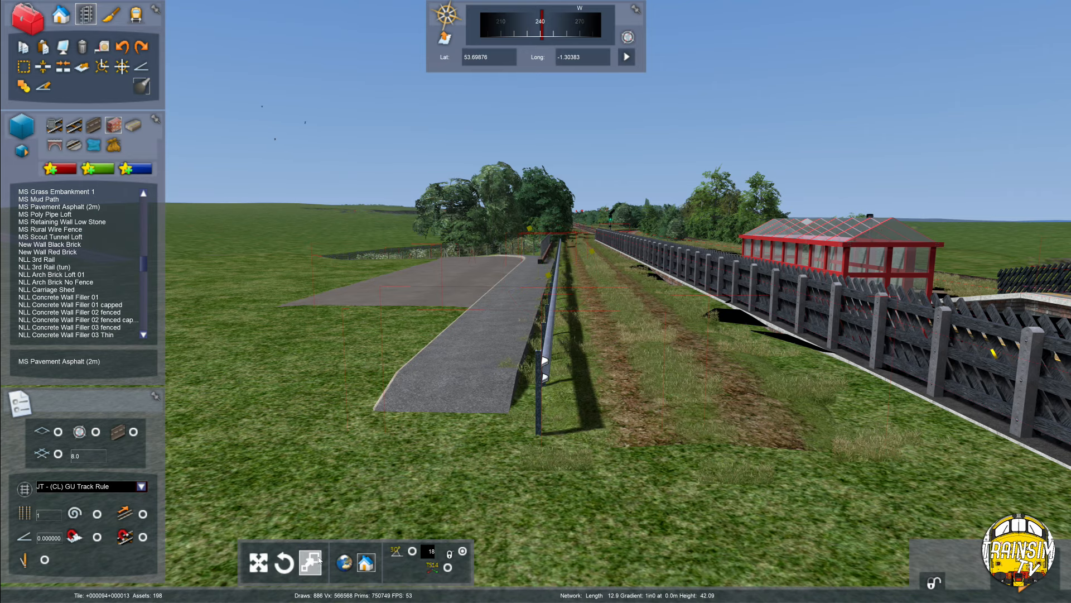
# Fit the grass strip beneath the crash barrier and place another copy farther along the dirt track.
pyautogui.press('Up')
pyautogui.click(462, 550)
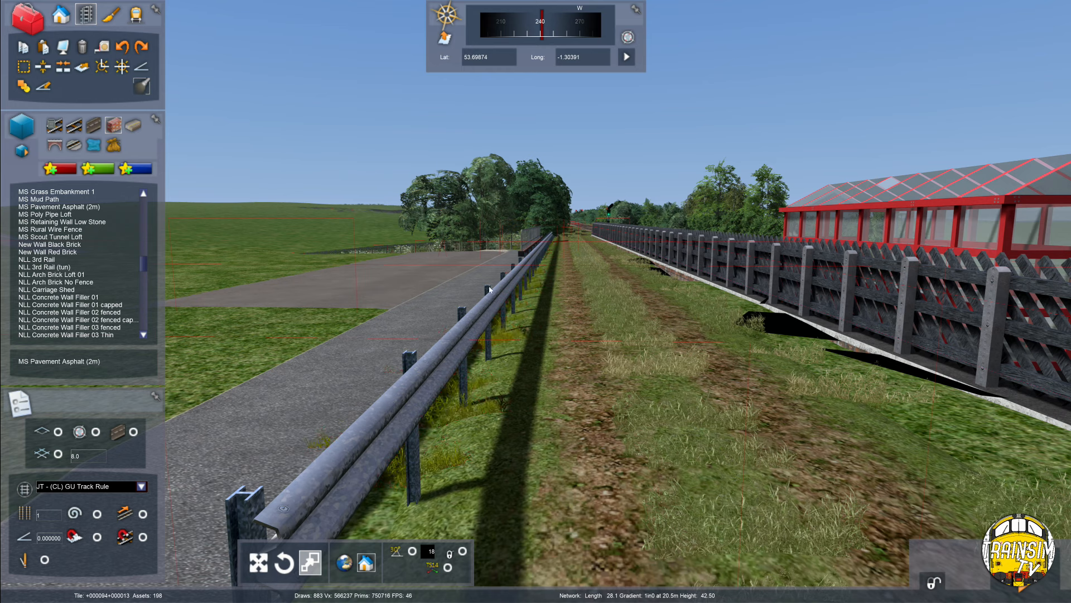
pyautogui.click(498, 326)
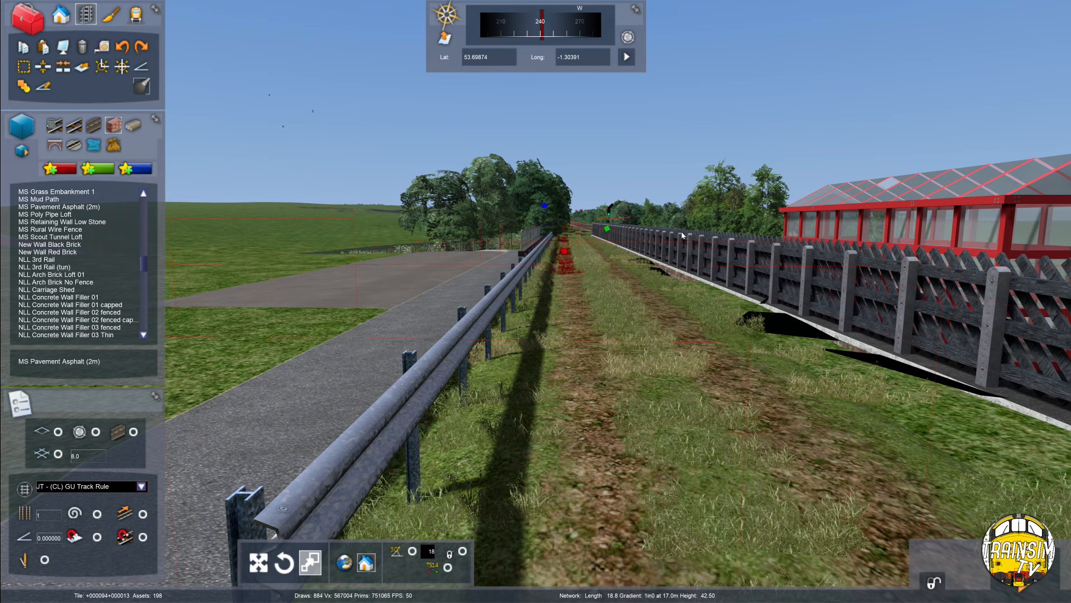
# Review the grass placement along the whole dirt track, crash barrier and platform fence from both directions.
pyautogui.press('Up')
pyautogui.moveTo(682, 235); pyautogui.dragTo(904, 262, button='right')
pyautogui.press('Up')
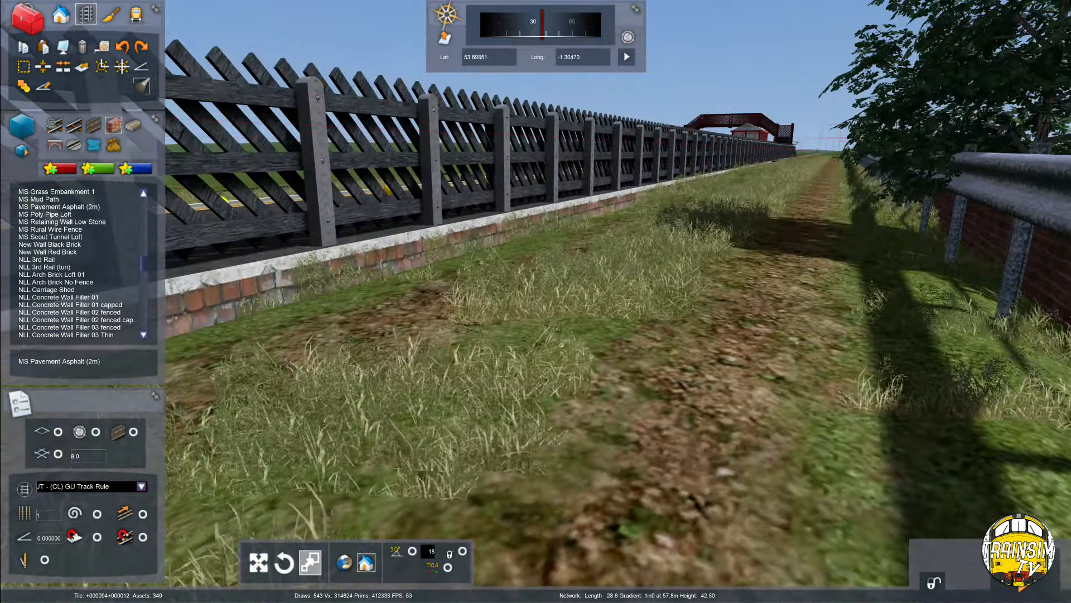
pyautogui.moveTo(631, 321); pyautogui.dragTo(652, 287, button='right')
pyautogui.press('Up')
pyautogui.scroll(-3, 638, 292)
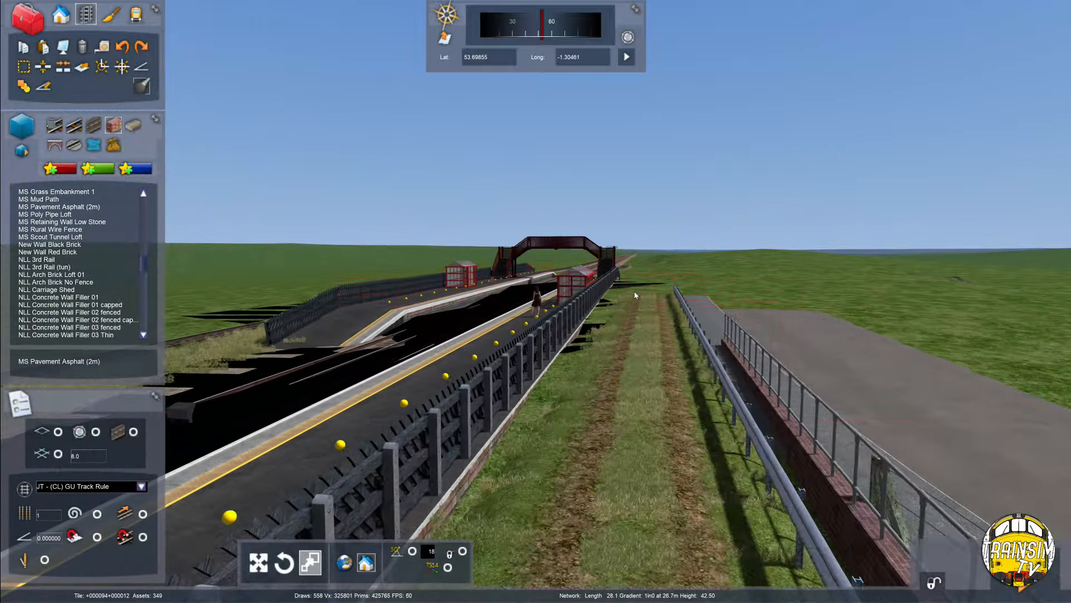
pyautogui.press('Down')
pyautogui.moveTo(636, 296); pyautogui.dragTo(649, 292, button='right')
pyautogui.press('Up')
pyautogui.press('Up')
pyautogui.moveTo(826, 329); pyautogui.dragTo(662, 356, button='right')
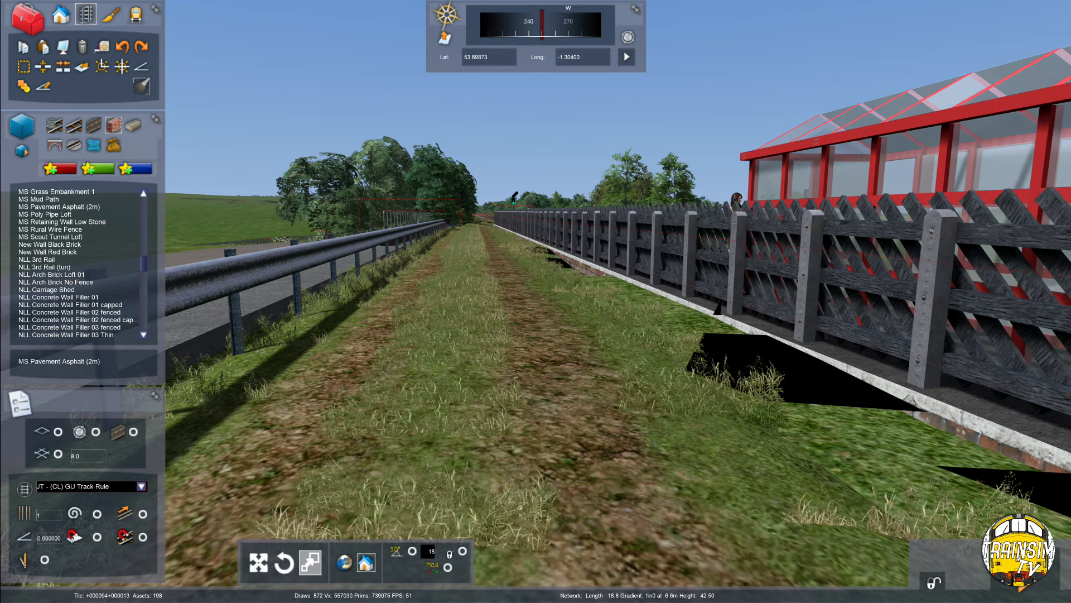
pyautogui.press('Down')
pyautogui.moveTo(510, 457); pyautogui.dragTo(537, 471, button='right')
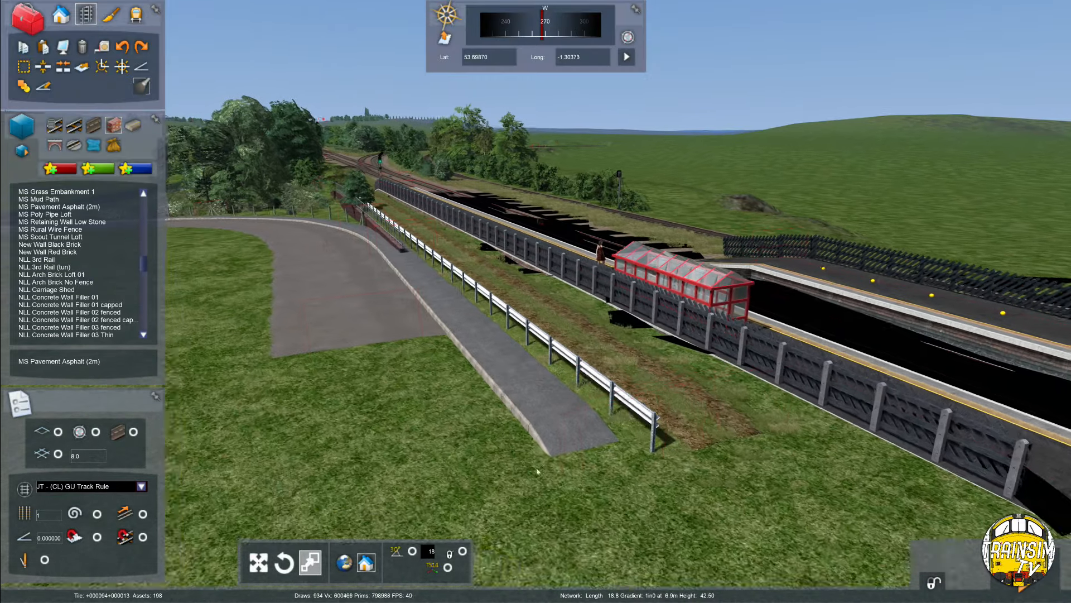
# Switch to scenery editing, raise the satellite imagery overlay to compare the car park, and lower it again.
pyautogui.press('Up')
pyautogui.click(61, 14)
pyautogui.moveTo(478, 226); pyautogui.dragTo(979, 429, button='right')
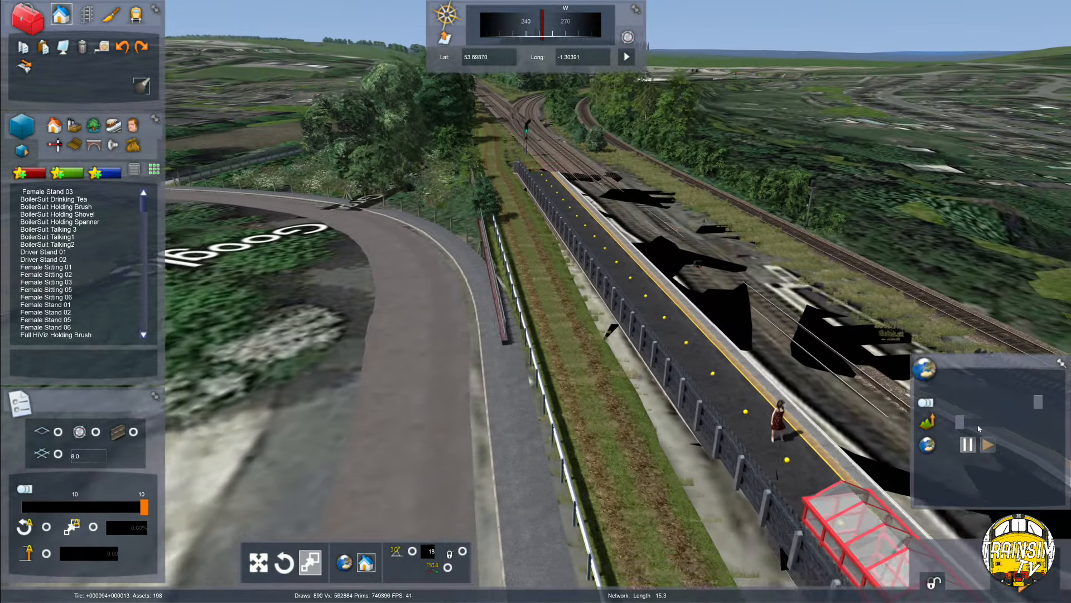
pyautogui.click(980, 425)
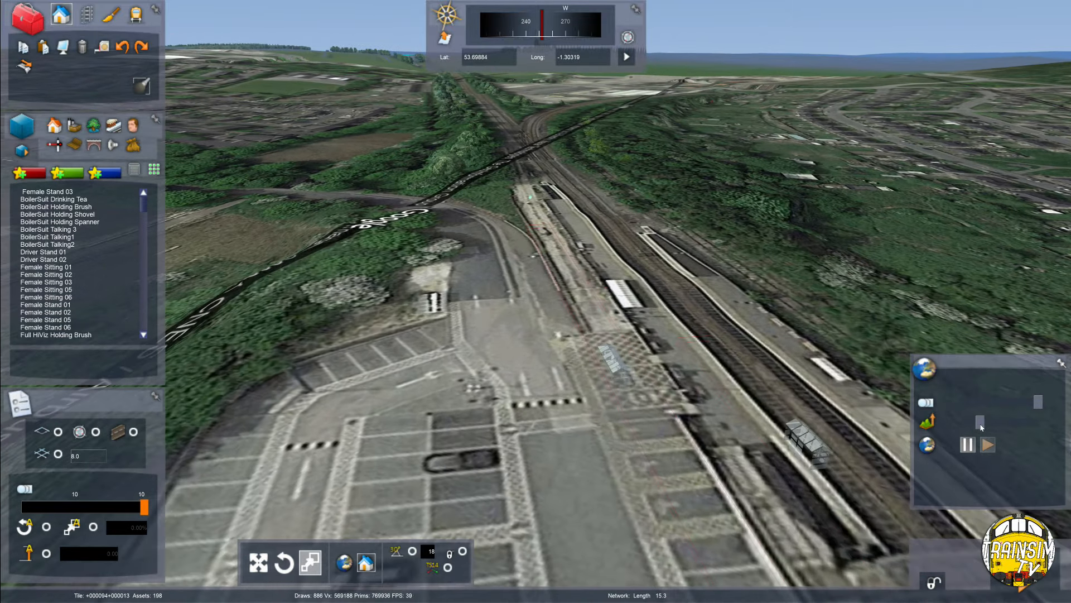
pyautogui.moveTo(982, 427); pyautogui.dragTo(961, 426)
pyautogui.press('Up')
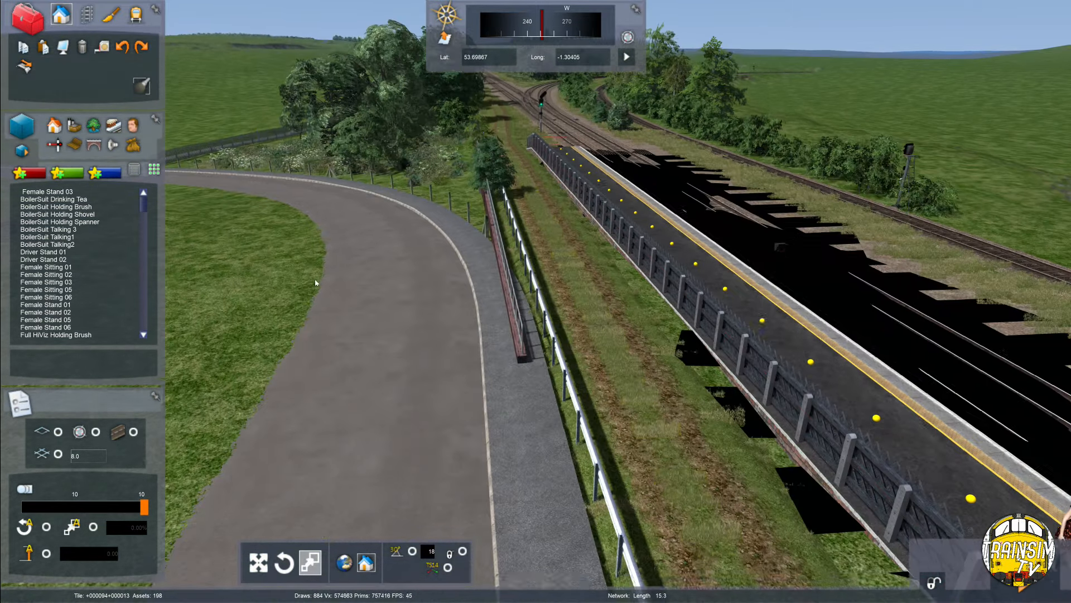
# Find SB Near Tree Maple among the vegetation assets and place one at the pavement edge beside the crash barrier.
pyautogui.press('Right')
pyautogui.click(94, 125)
pyautogui.press('Up')
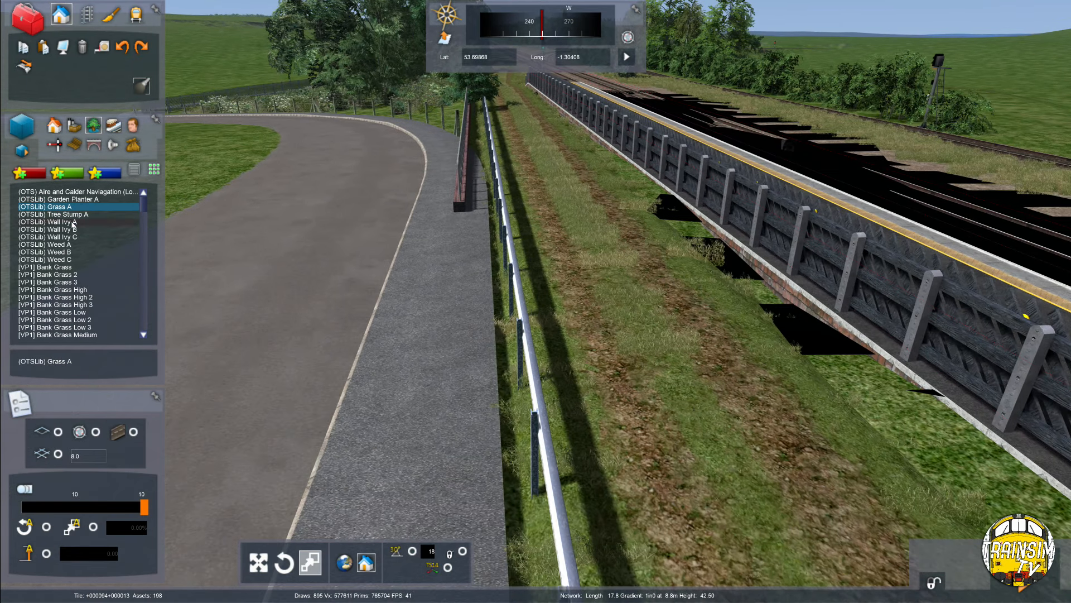
pyautogui.rightClick(471, 345)
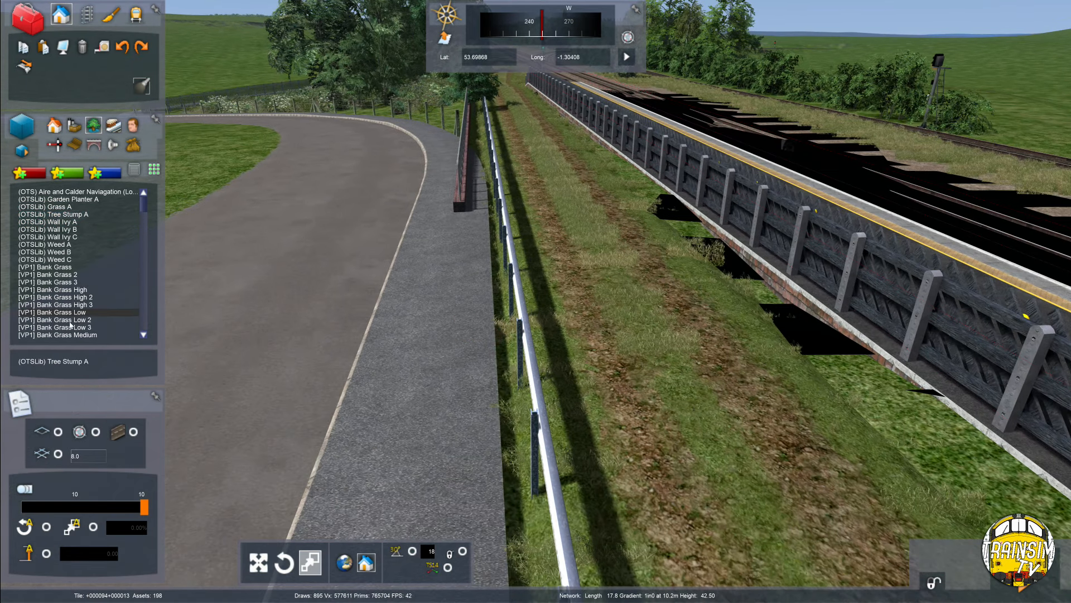
pyautogui.scroll(-4, 68, 271)
pyautogui.press('s')
pyautogui.click(30, 173)
pyautogui.click(96, 128)
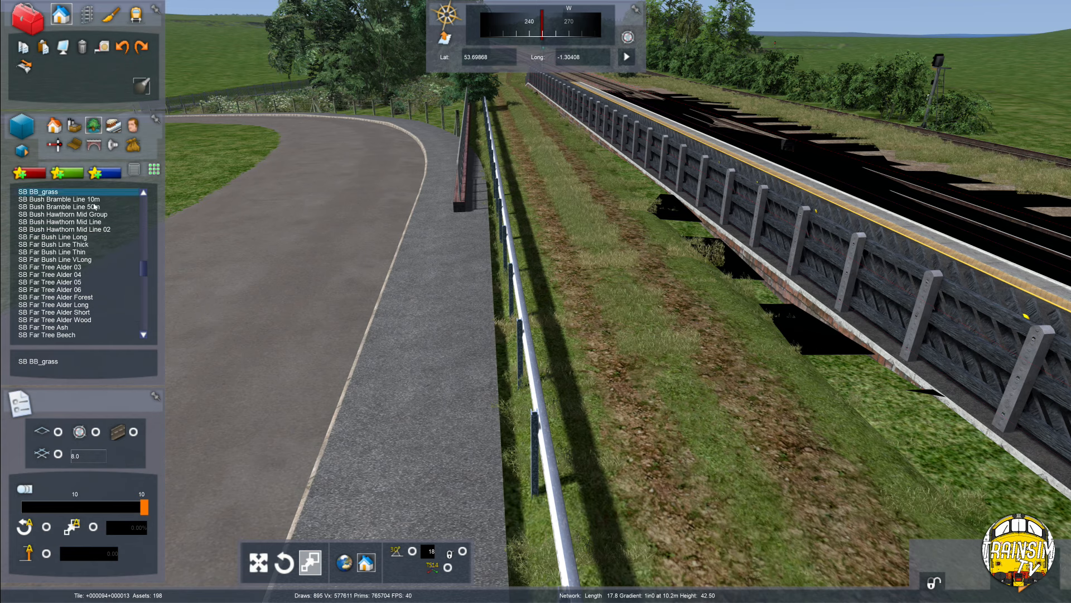
pyautogui.scroll(-8, 70, 307)
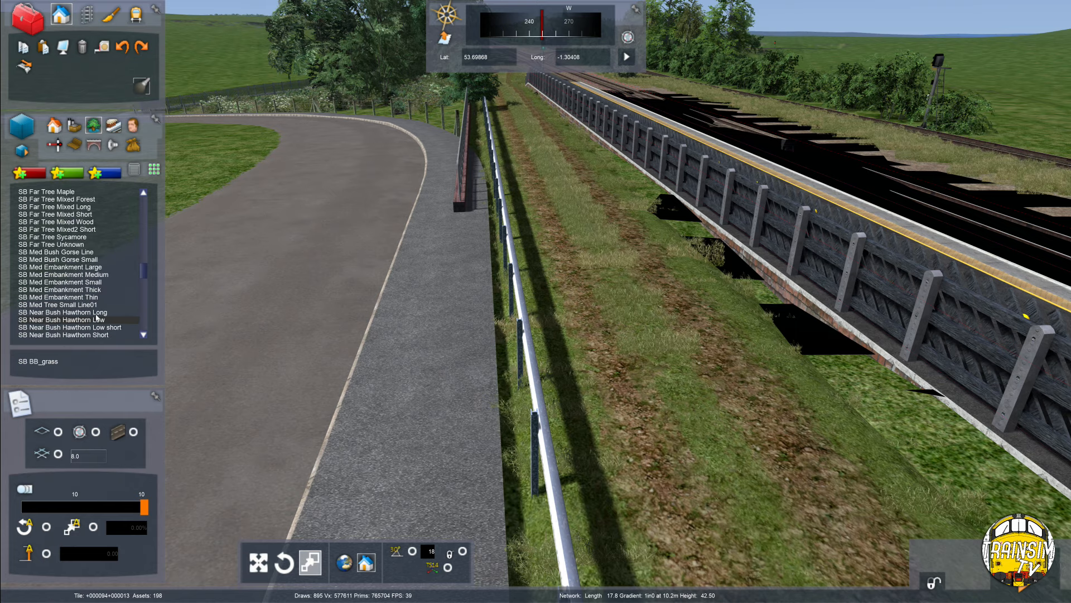
pyautogui.scroll(-7, 92, 306)
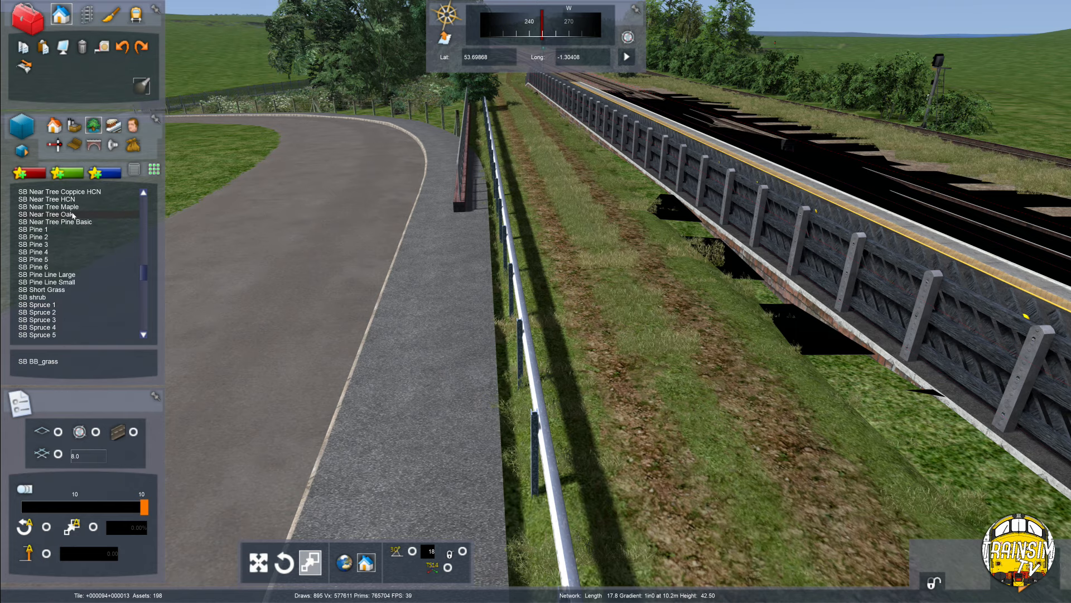
pyautogui.click(504, 352)
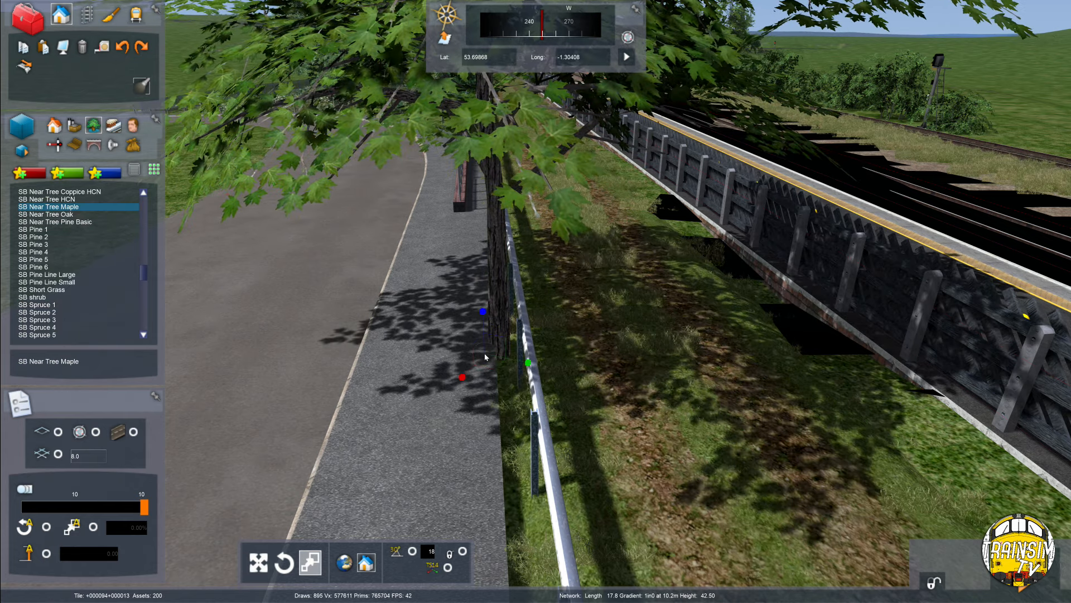
# Shrink the maple to a small roadside tree and position it along the crash barrier.
pyautogui.click(506, 124)
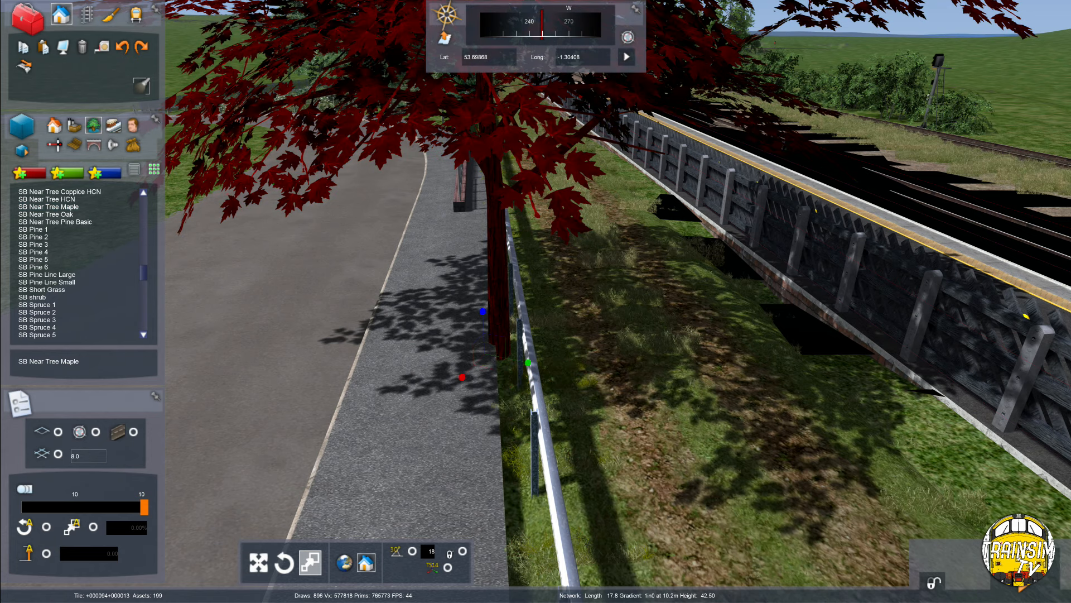
pyautogui.moveTo(486, 371); pyautogui.dragTo(502, 348)
pyautogui.click(494, 296)
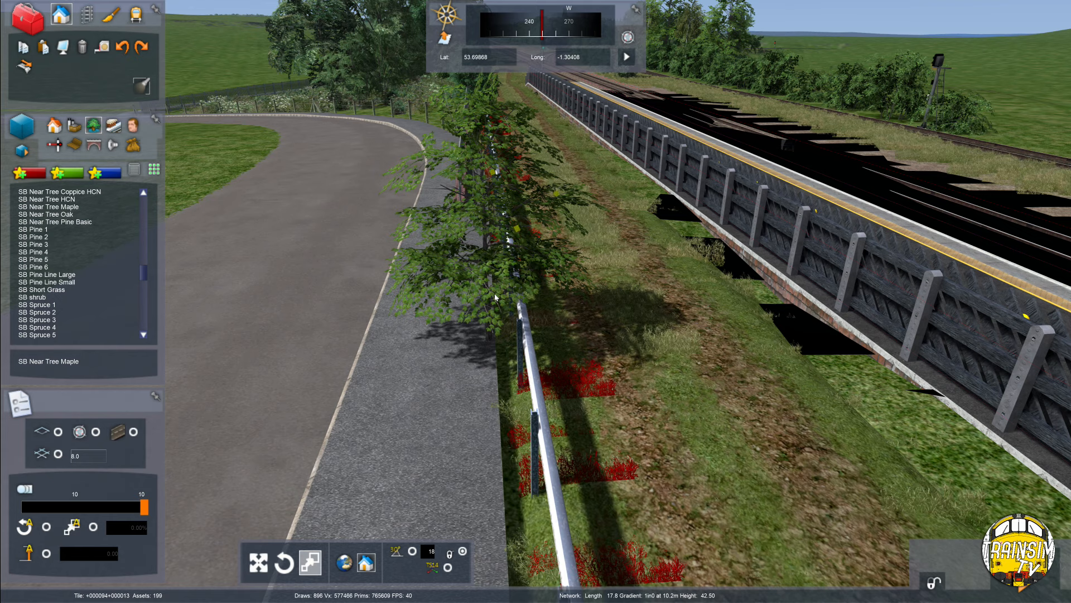
pyautogui.click(465, 237)
pyautogui.moveTo(483, 311); pyautogui.dragTo(486, 320)
pyautogui.click(484, 319)
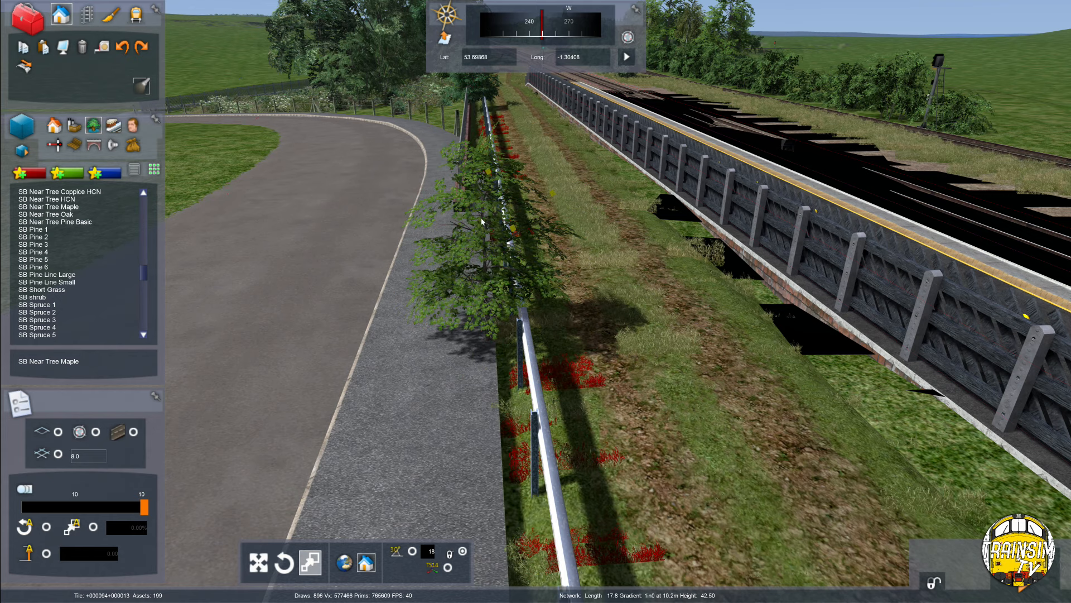
pyautogui.moveTo(478, 225); pyautogui.dragTo(490, 221)
# Try Gate Wooden 1 and Gate Farm 1 near the end of the dirt track, then remove the farm gate.
pyautogui.press('Down')
pyautogui.moveTo(490, 221); pyautogui.dragTo(625, 433, button='right')
pyautogui.press('Left')
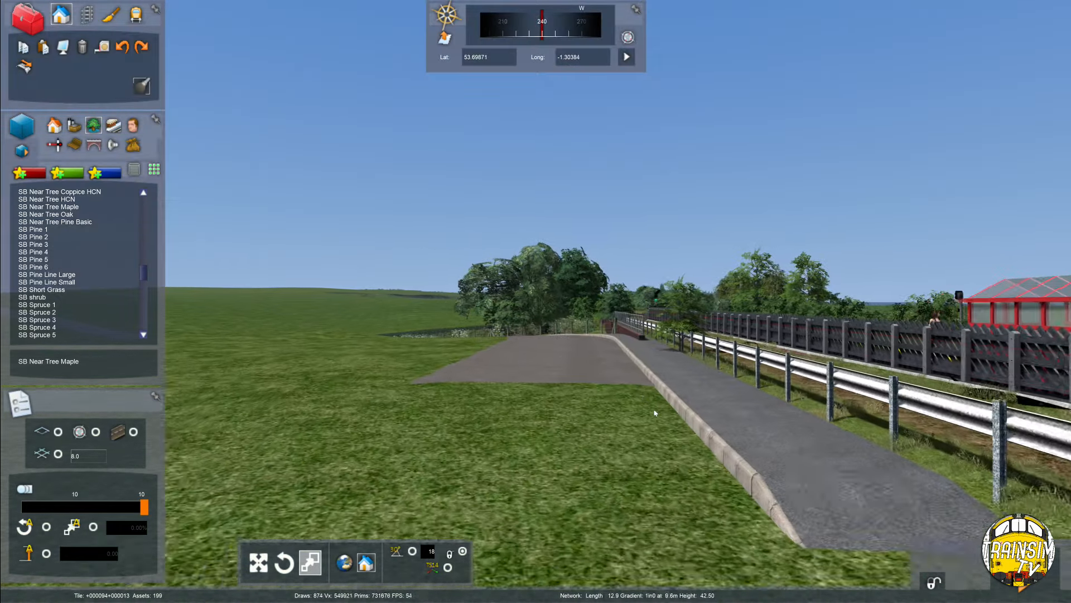
pyautogui.moveTo(657, 411); pyautogui.dragTo(504, 521, button='right')
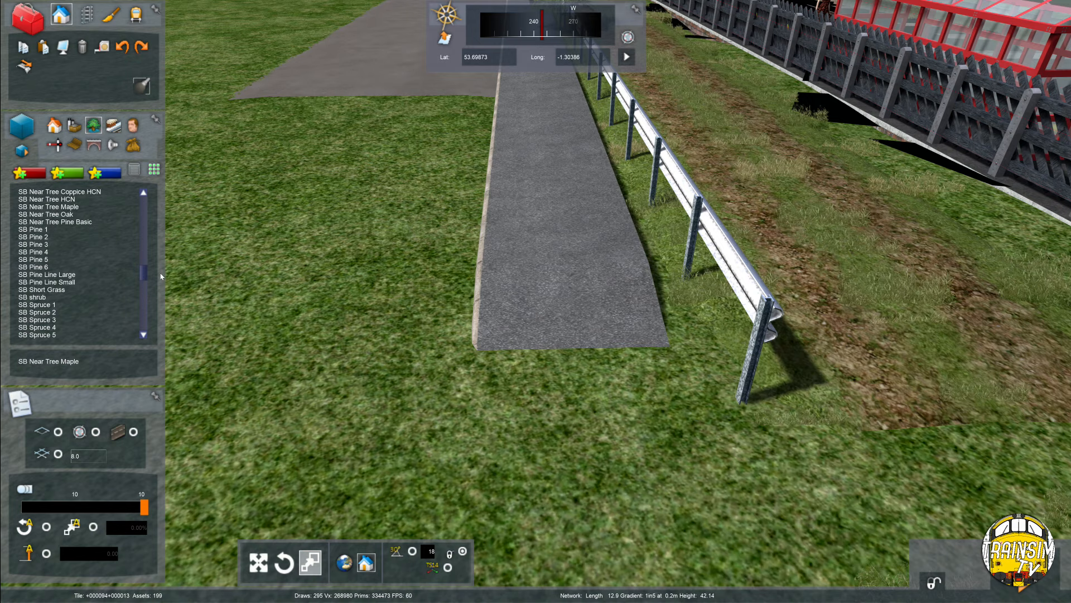
pyautogui.click(74, 145)
pyautogui.click(74, 192)
pyautogui.press('Right')
pyautogui.press('Down')
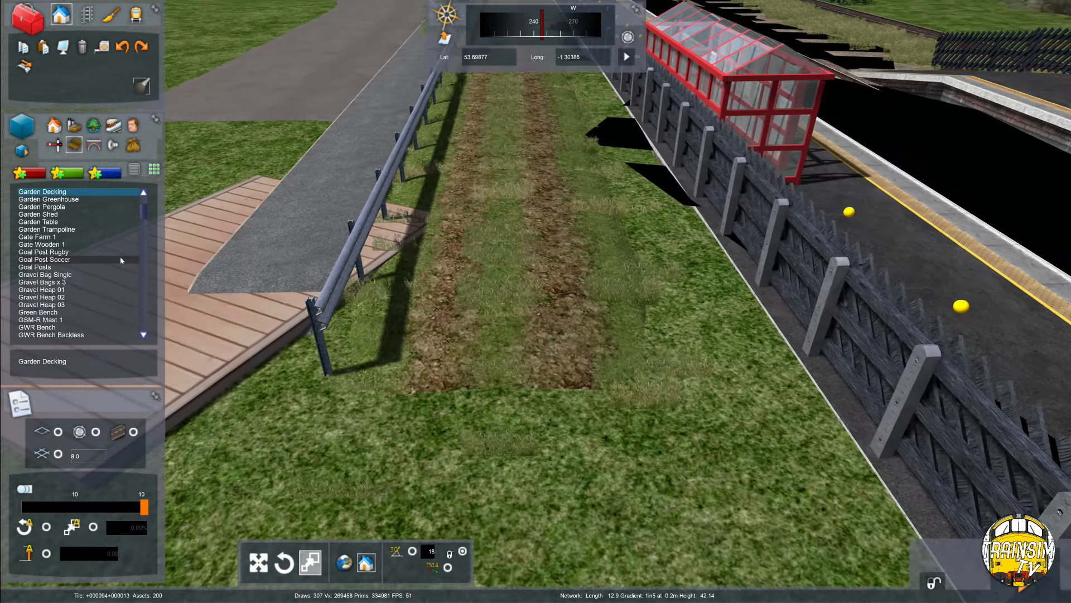
pyautogui.click(71, 247)
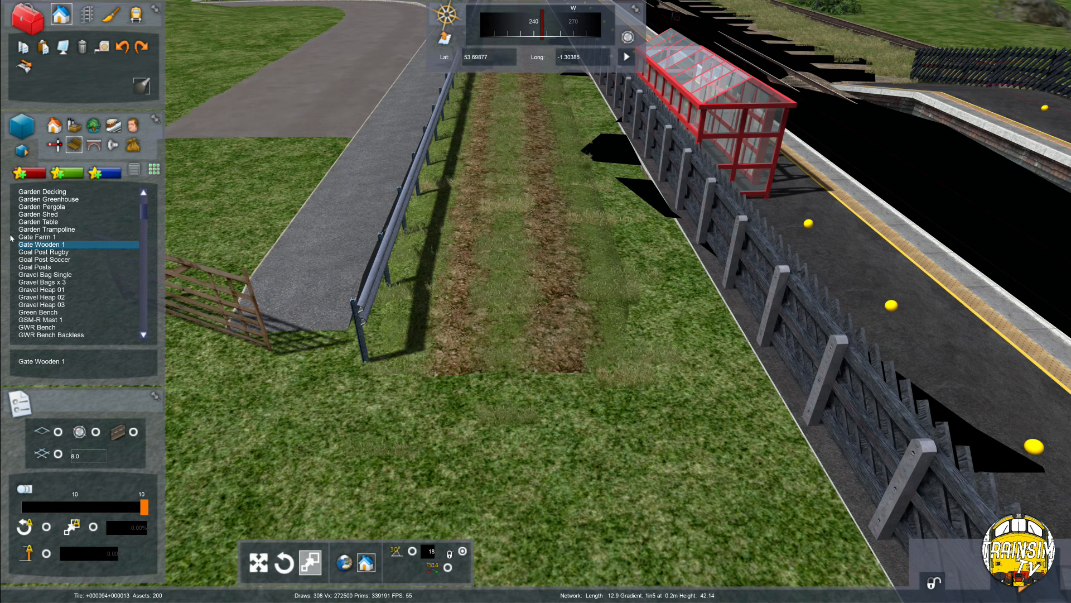
pyautogui.click(49, 236)
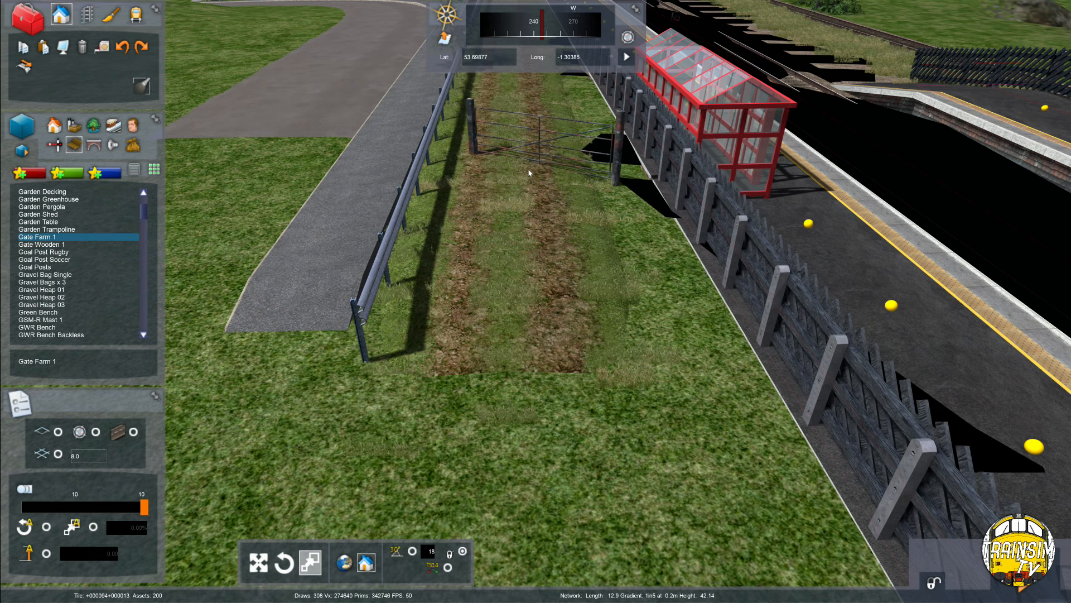
pyautogui.moveTo(505, 168); pyautogui.dragTo(528, 165)
pyautogui.rightClick(528, 164)
pyautogui.click(580, 126)
pyautogui.press('Delete')
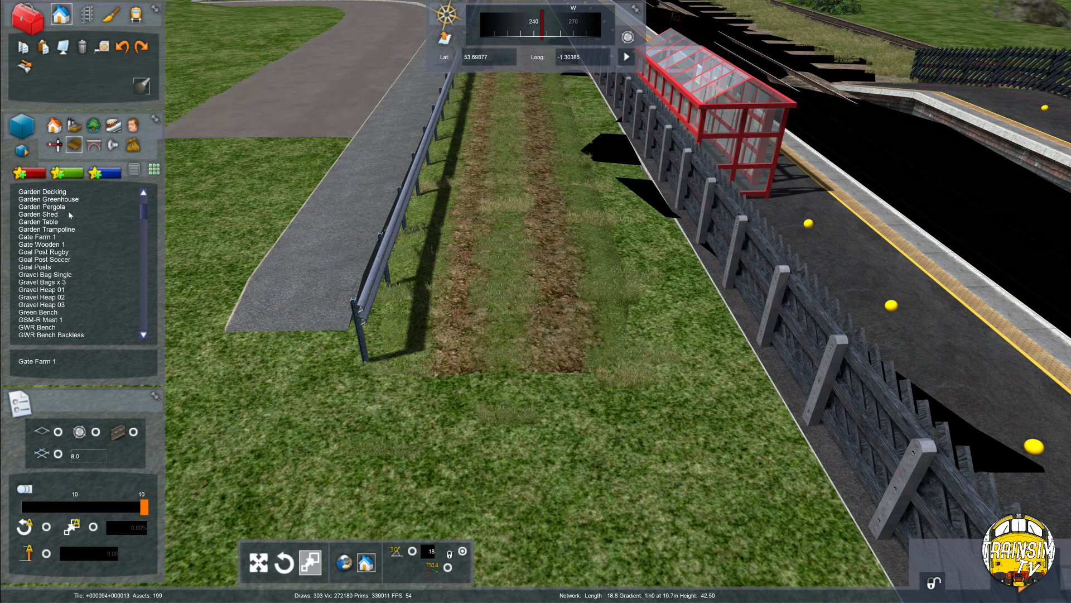
# Find JT - (CL) Farm Gate A (Large) and bring it to the dirt track near the small maple.
pyautogui.scroll(-15, 78, 324)
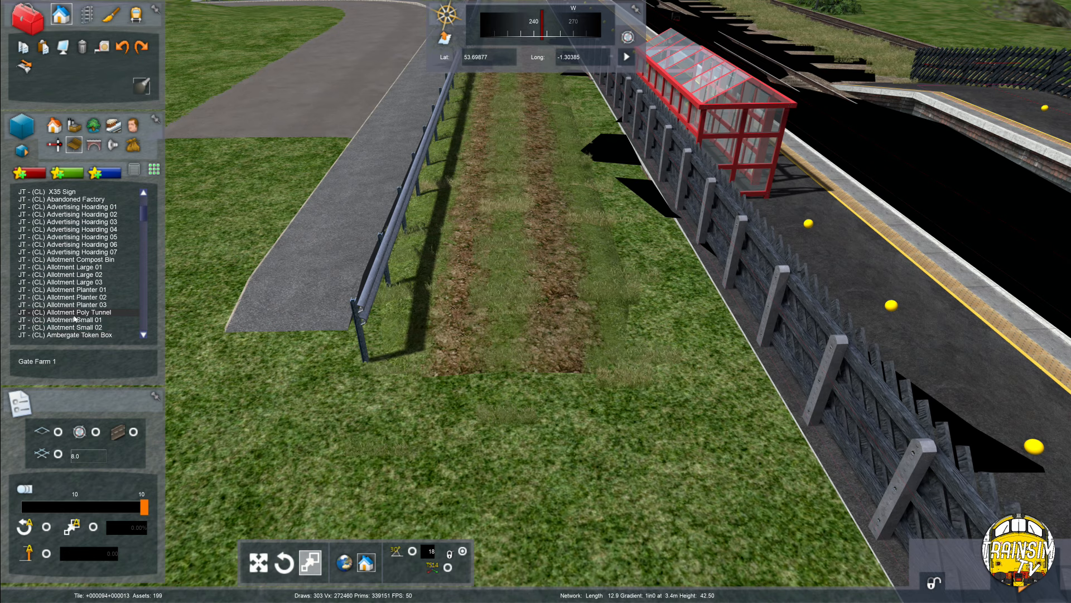
pyautogui.scroll(-7, 90, 310)
pyautogui.scroll(-10, 74, 283)
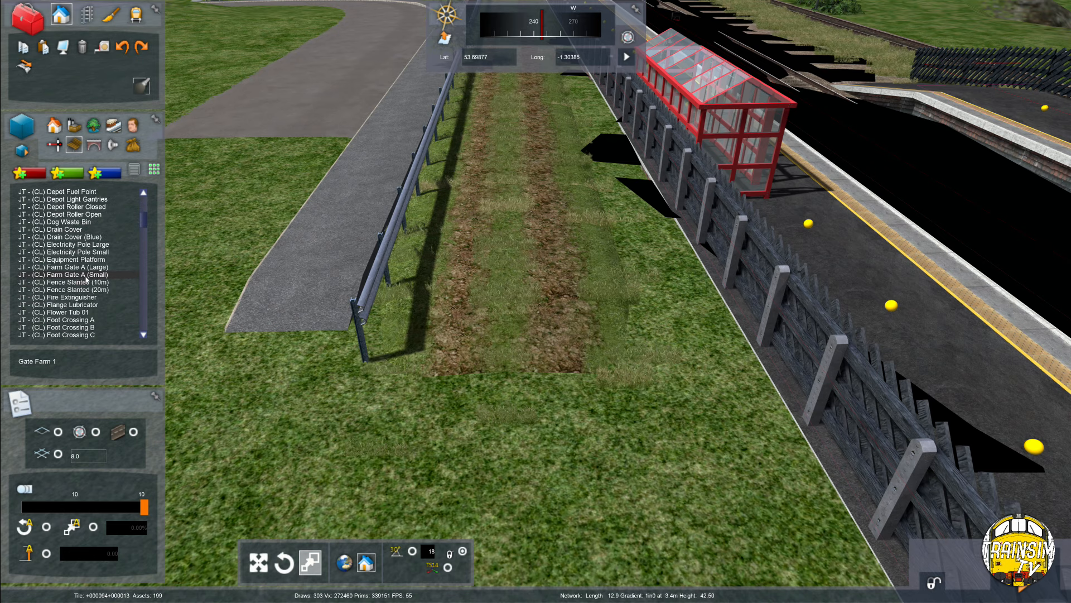
pyautogui.click(96, 268)
pyautogui.click(504, 159)
pyautogui.moveTo(503, 159)
pyautogui.mouseDown(button='right')
pyautogui.moveTo(502, 100)
pyautogui.moveTo(504, 163)
pyautogui.mouseUp(button='right')
pyautogui.press('Up')
pyautogui.press('Down')
pyautogui.press('Up')
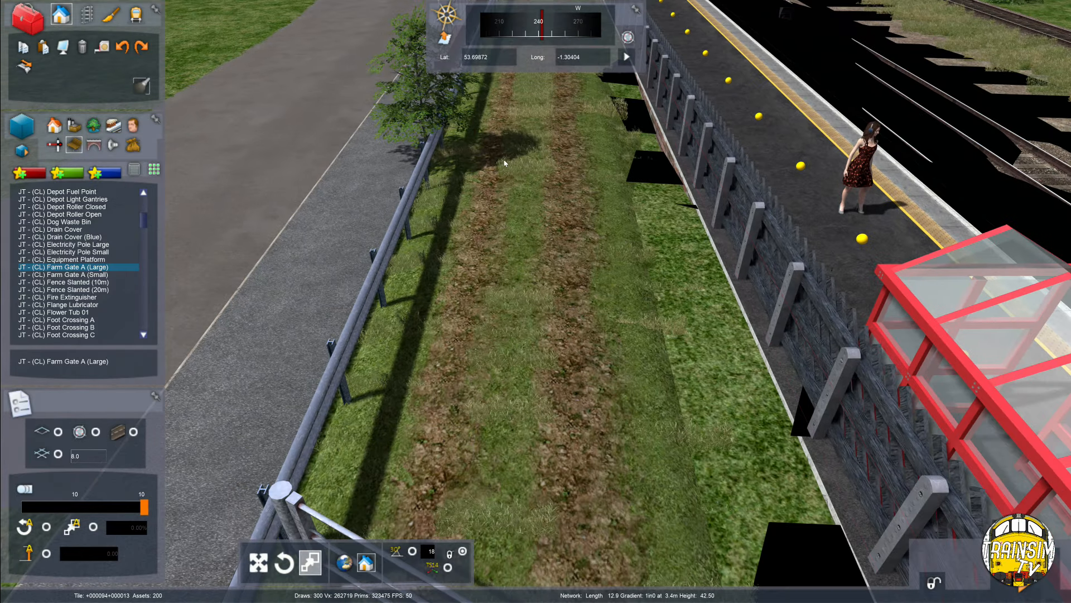
pyautogui.press('Up')
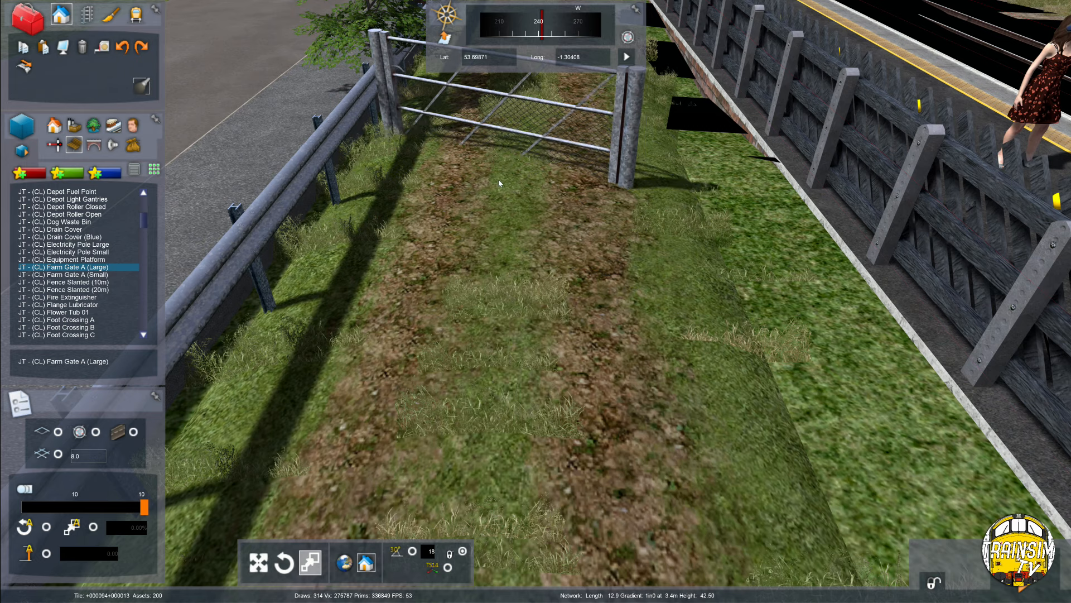
# Position and rotate the farm gate across the dirt track, with one post against the crash barrier.
pyautogui.moveTo(495, 208); pyautogui.dragTo(521, 221)
pyautogui.rightClick(521, 218)
pyautogui.moveTo(659, 158)
pyautogui.keyDown('shift'); pyautogui.mouseDown()
pyautogui.moveTo(666, 135)
pyautogui.moveTo(650, 151)
pyautogui.mouseUp(); pyautogui.keyUp('shift')
pyautogui.click(712, 186)
# Lay a short LM Fence Wood 01 section closing the gap between the gate post and the platform fence.
pyautogui.moveTo(712, 186); pyautogui.dragTo(712, 186, button='right')
pyautogui.press('Up')
pyautogui.press('Right')
pyautogui.press('Left')
pyautogui.press('Right')
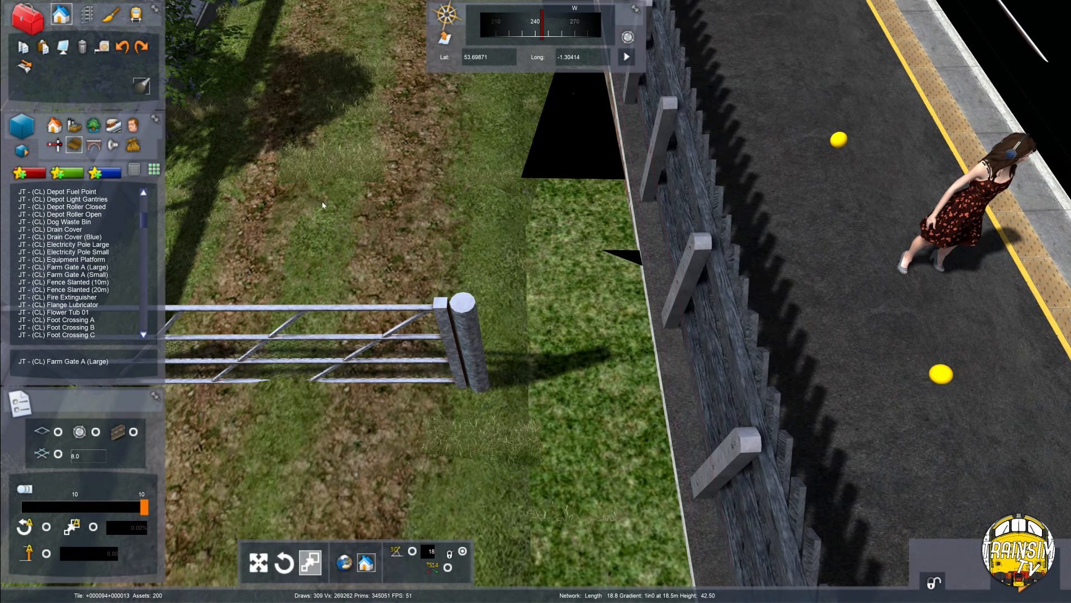
pyautogui.click(89, 17)
pyautogui.click(114, 125)
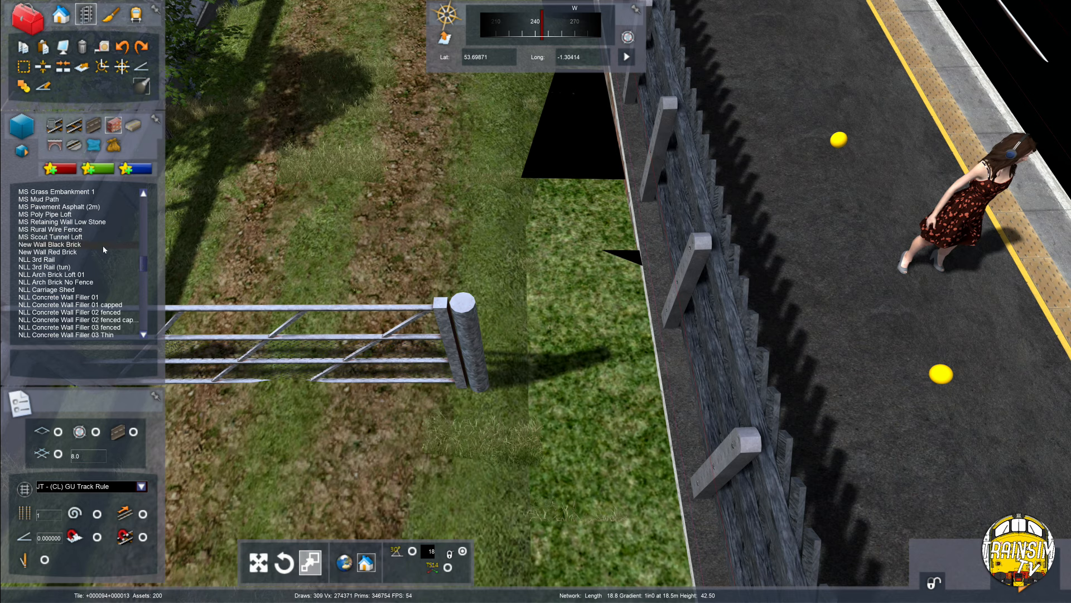
pyautogui.press('m')
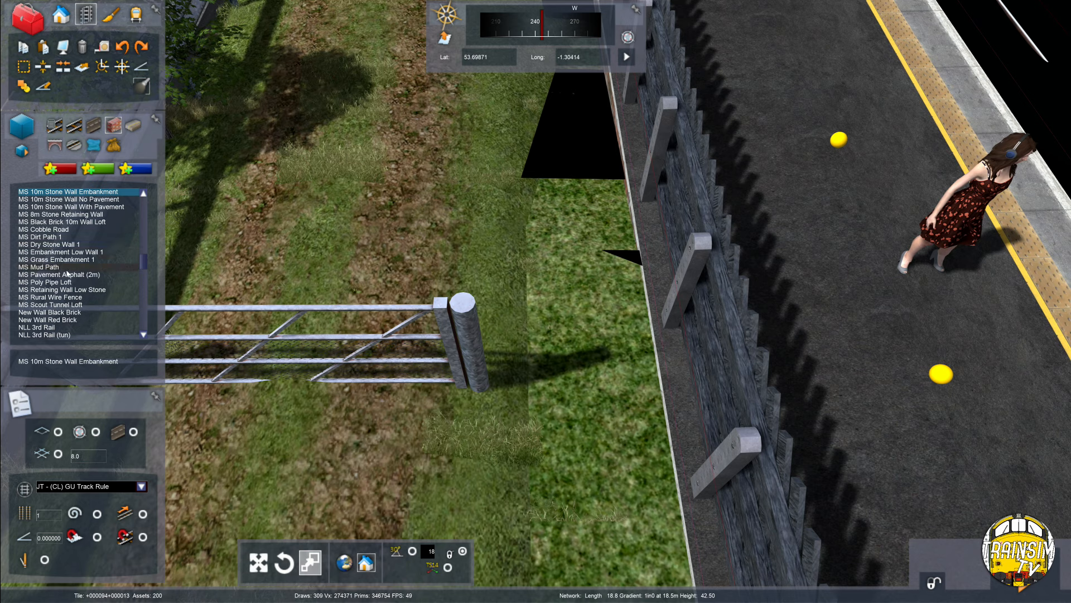
pyautogui.press('l')
pyautogui.scroll(-3, 67, 271)
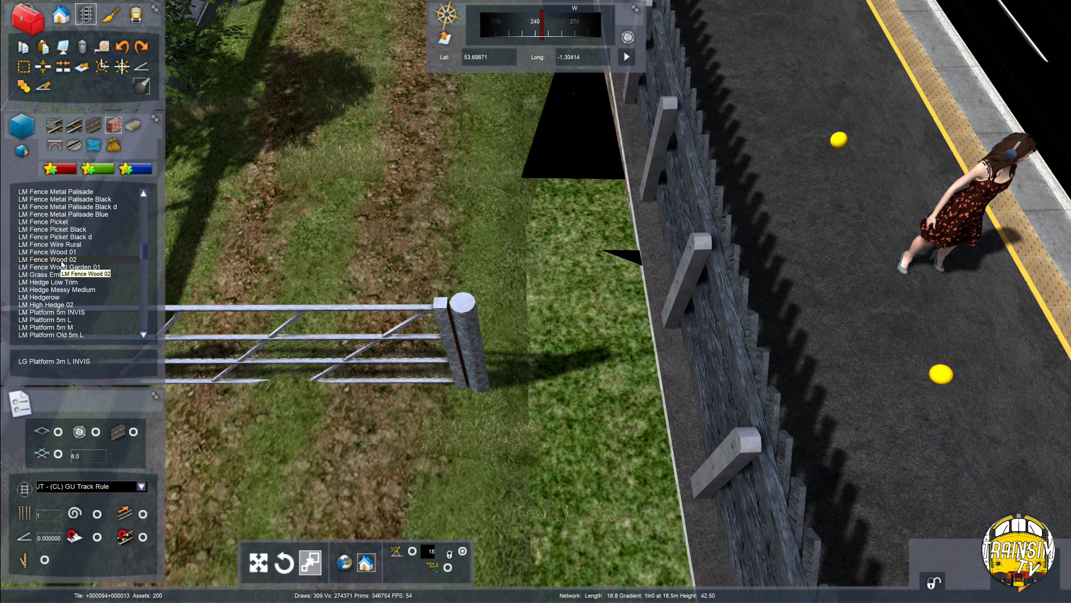
pyautogui.click(64, 252)
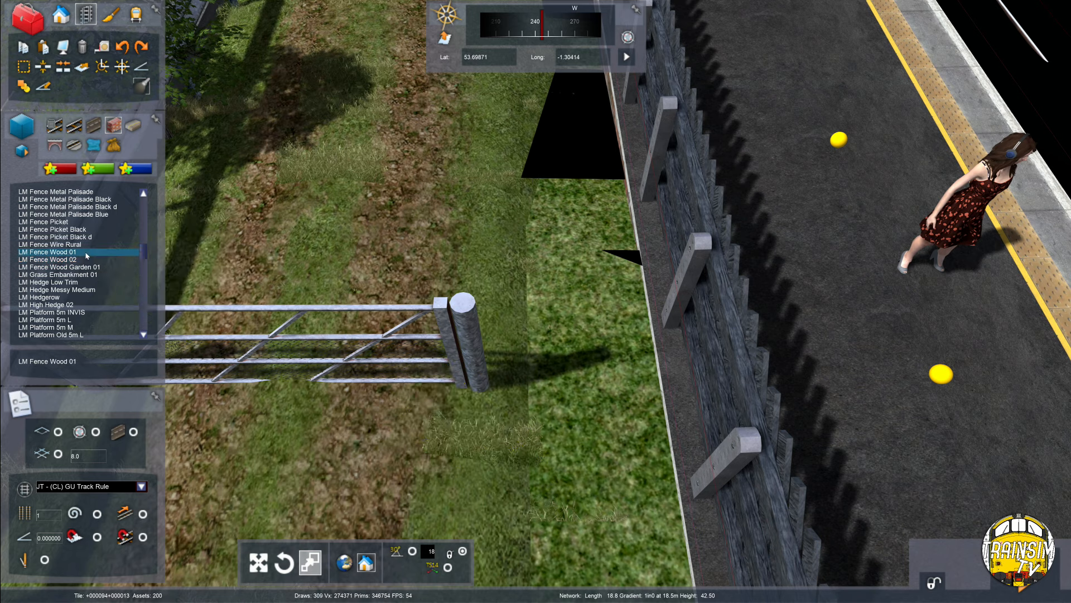
pyautogui.click(519, 378)
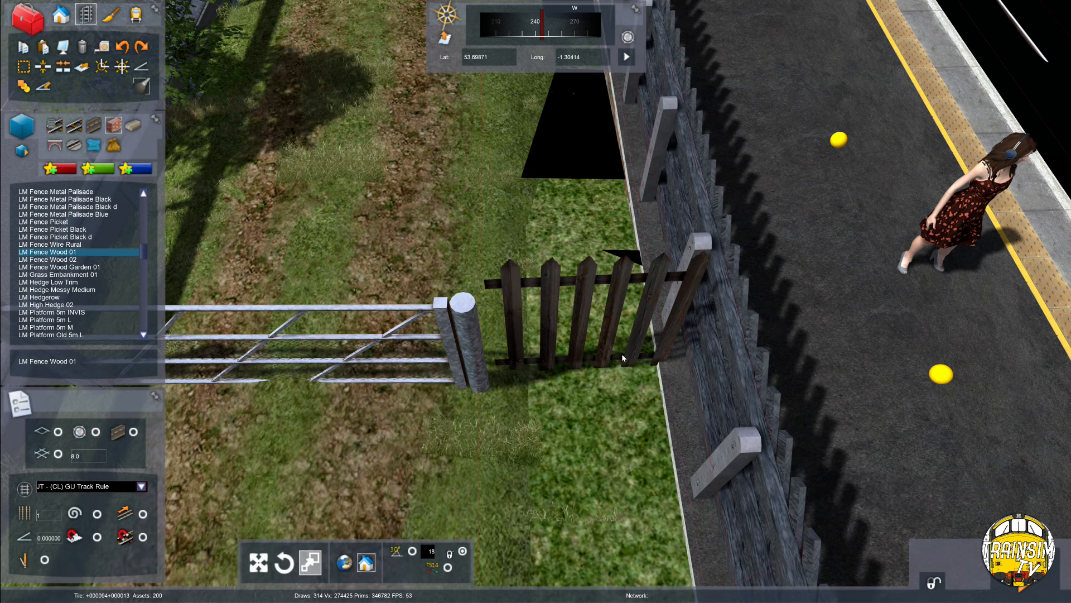
# Examine the base of the wooden fence where it meets the ground and the platform wall.
pyautogui.moveTo(622, 354); pyautogui.dragTo(619, 354, button='right')
pyautogui.moveTo(788, 350); pyautogui.dragTo(780, 226, button='right')
pyautogui.scroll(3, 781, 251)
pyautogui.moveTo(643, 346); pyautogui.dragTo(640, 302, button='right')
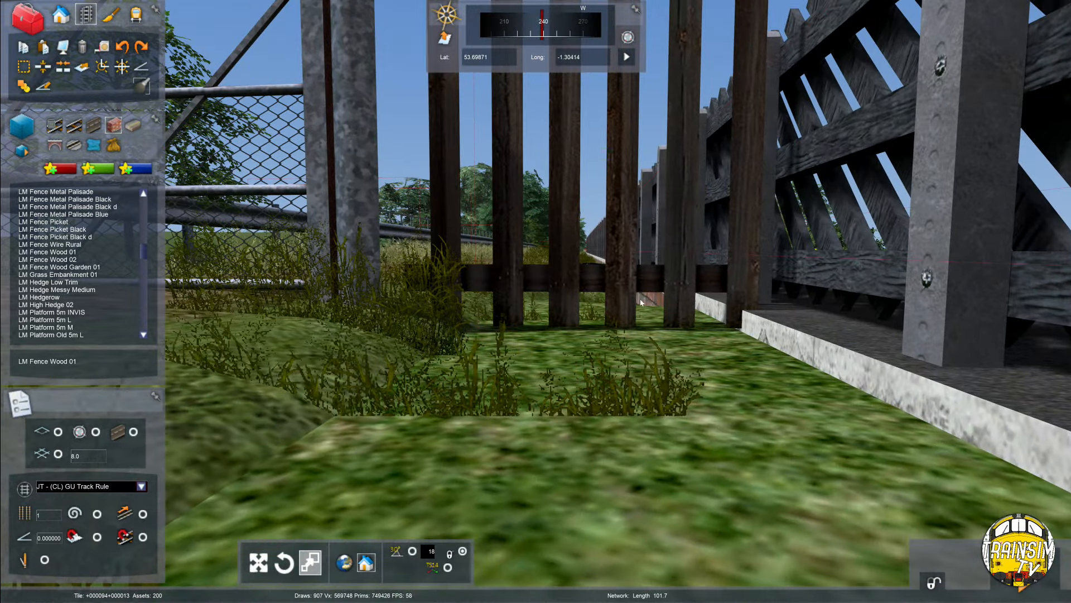
pyautogui.moveTo(648, 133); pyautogui.dragTo(567, 137, button='right')
pyautogui.scroll(2, 566, 137)
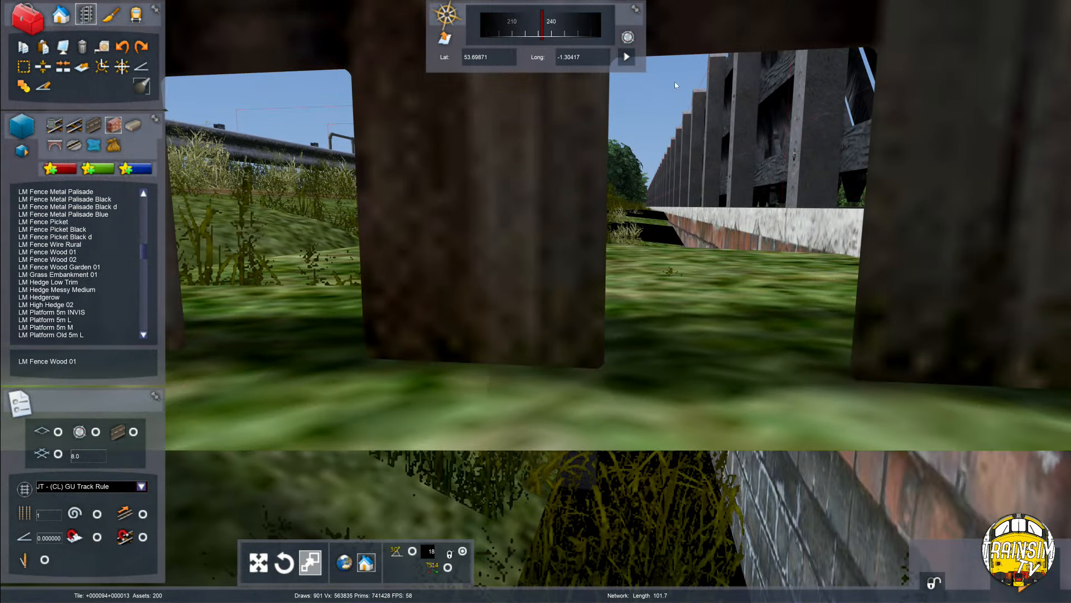
pyautogui.moveTo(586, 365); pyautogui.dragTo(588, 323, button='right')
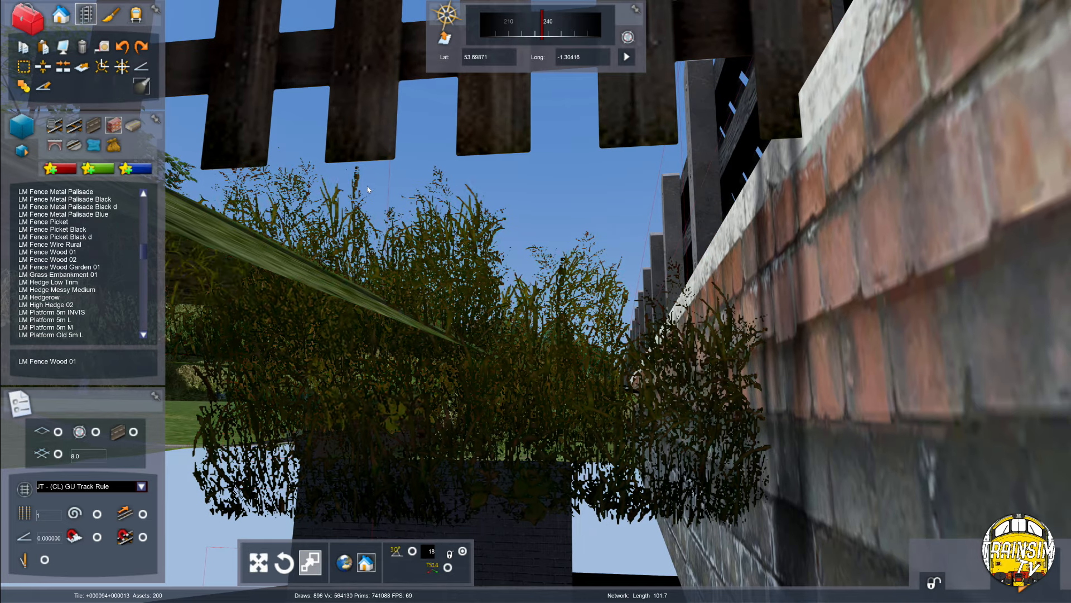
pyautogui.moveTo(564, 223); pyautogui.dragTo(475, 268, button='right')
pyautogui.scroll(-2, 474, 167)
pyautogui.click(711, 186)
pyautogui.click(641, 239)
pyautogui.scroll(-3, 641, 239)
pyautogui.moveTo(640, 239); pyautogui.dragTo(689, 236, button='right')
pyautogui.click(626, 236)
# Raise the farm gate slightly so its bottom rail clears the dirt track.
pyautogui.moveTo(473, 315); pyautogui.dragTo(470, 303)
pyautogui.click(483, 375)
pyautogui.scroll(2, 483, 374)
pyautogui.press('Left')
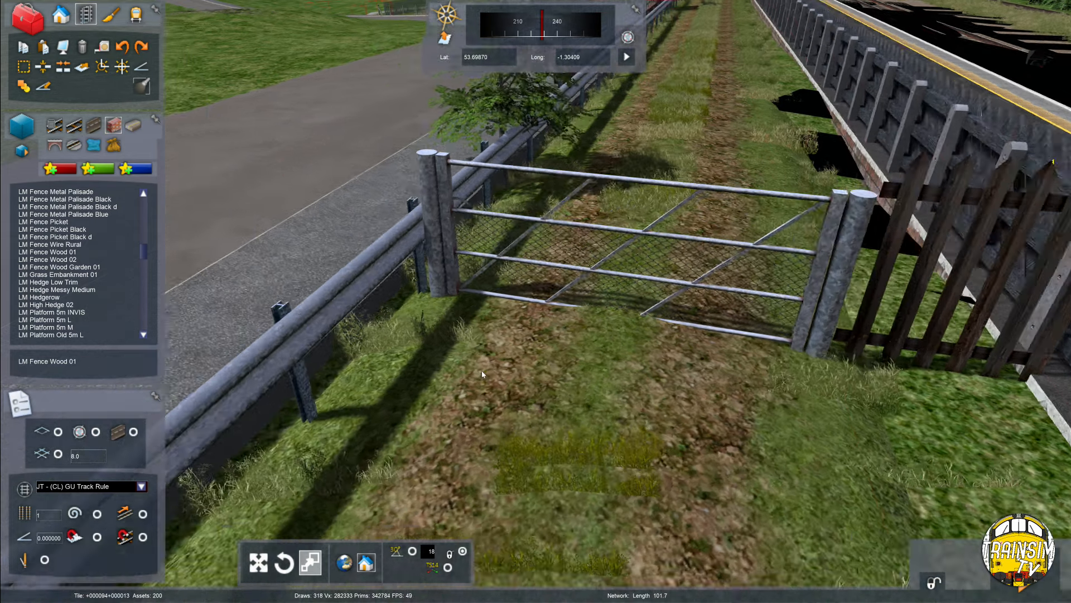
pyautogui.moveTo(483, 375); pyautogui.dragTo(702, 168, button='right')
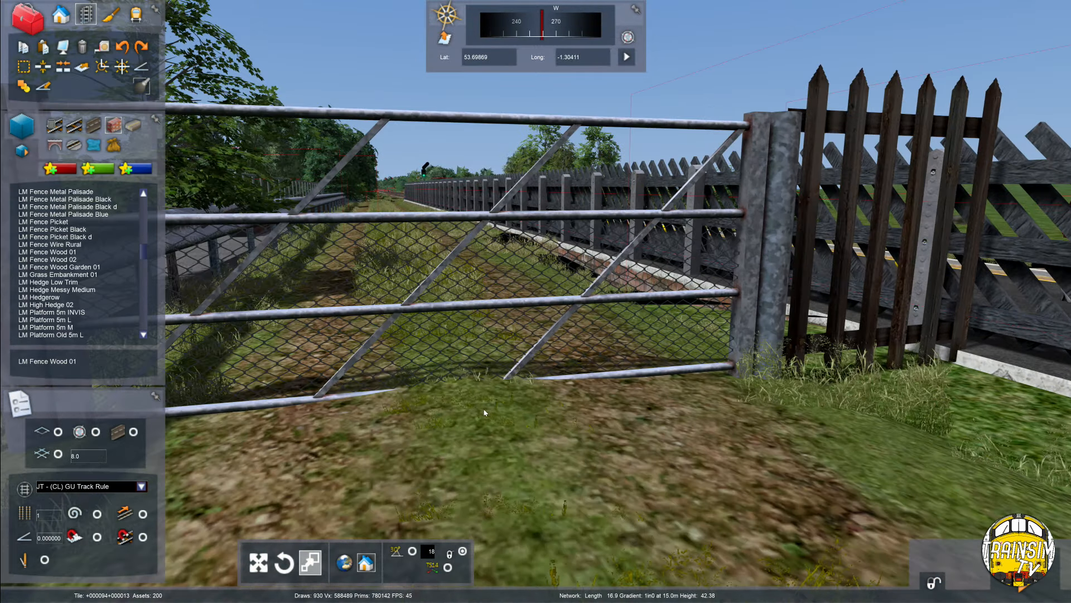
pyautogui.click(379, 326)
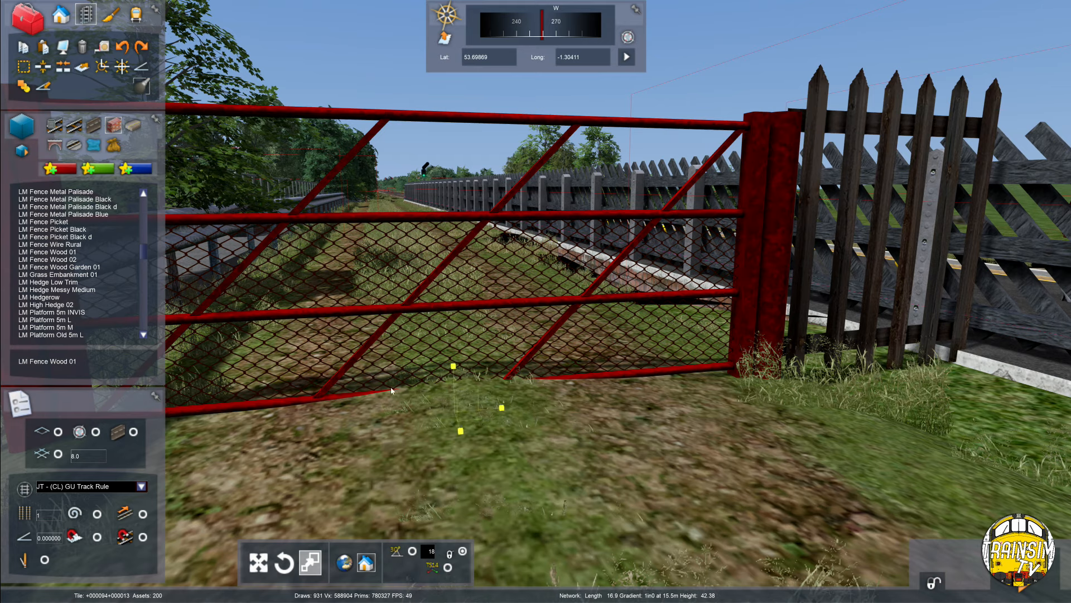
pyautogui.click(462, 555)
pyautogui.scroll(-2, 479, 357)
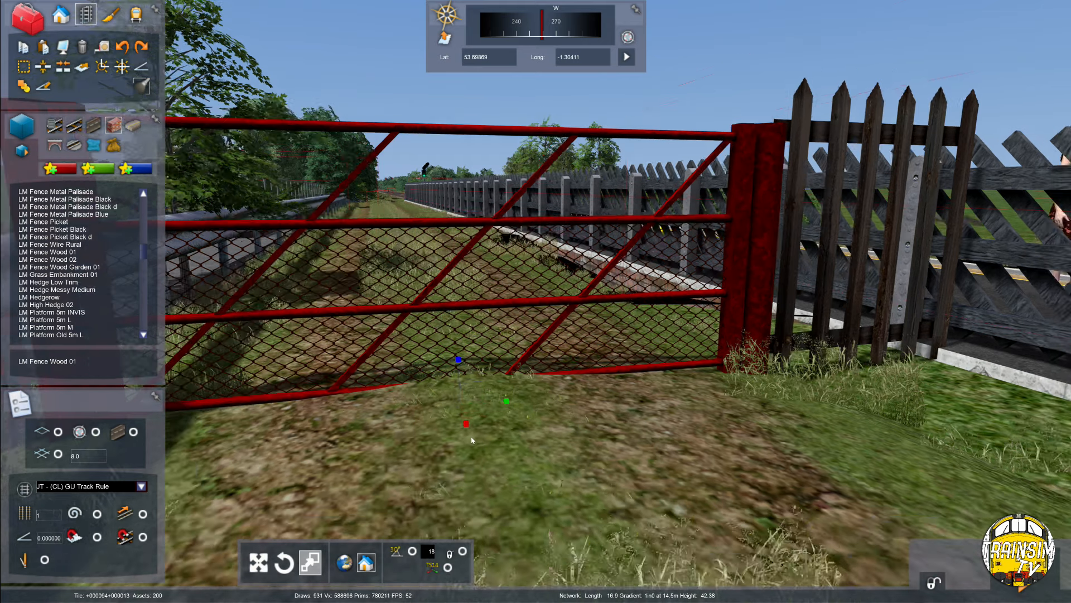
pyautogui.moveTo(484, 335); pyautogui.dragTo(465, 173)
pyautogui.moveTo(483, 326); pyautogui.dragTo(524, 265)
pyautogui.press('h')
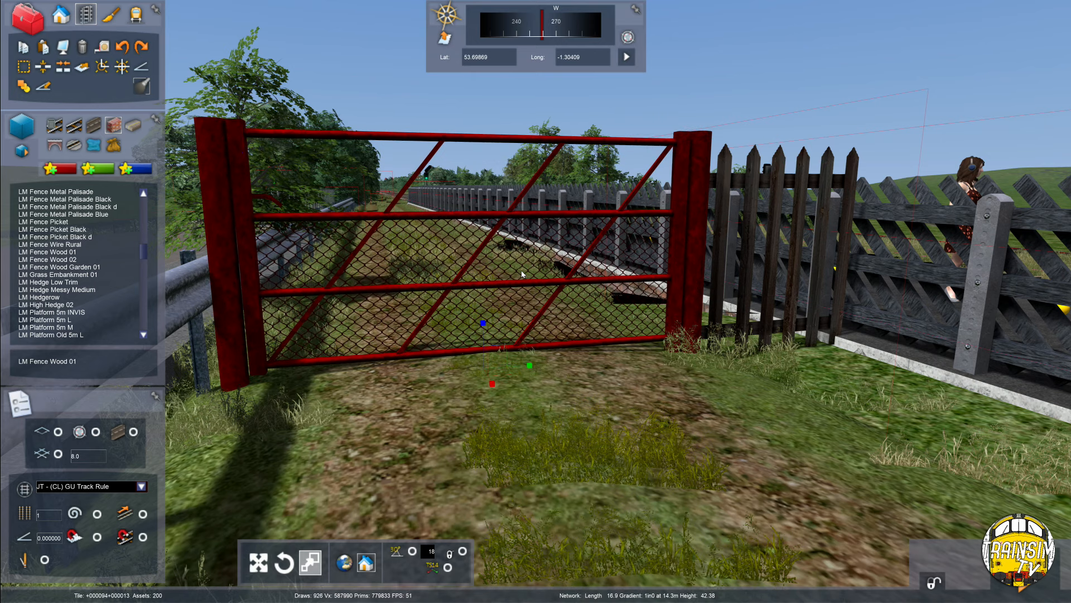
pyautogui.click(532, 291)
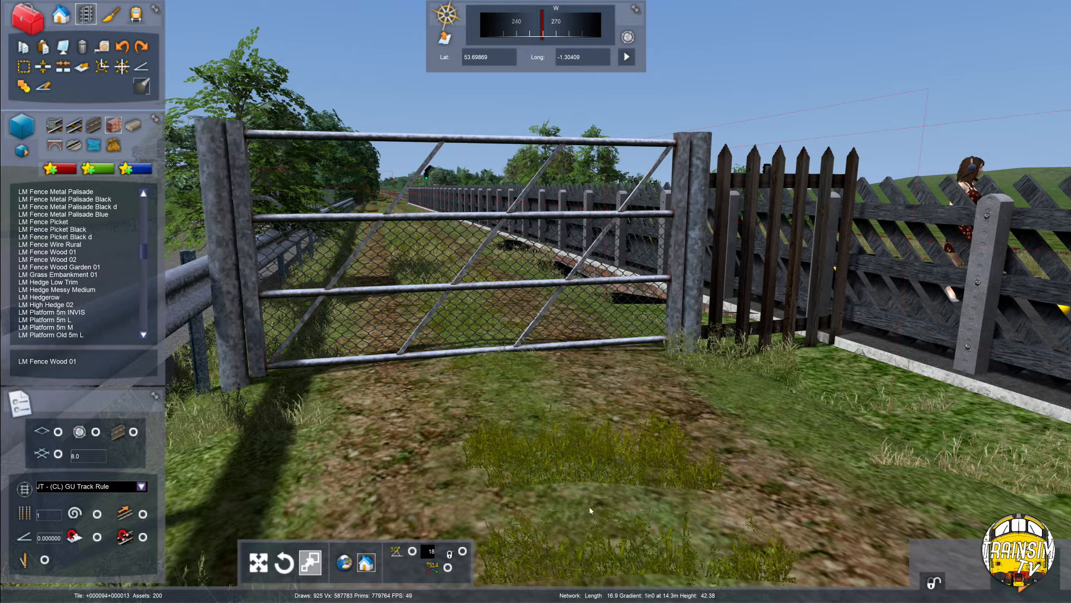
# Inspect the wooden fence's joins with the farm gate post and the platform fence from close up.
pyautogui.press('Down')
pyautogui.moveTo(578, 460); pyautogui.dragTo(570, 464, button='right')
pyautogui.press('Up')
pyautogui.press('Right')
pyautogui.press('Right')
pyautogui.press('Right')
pyautogui.press('Down')
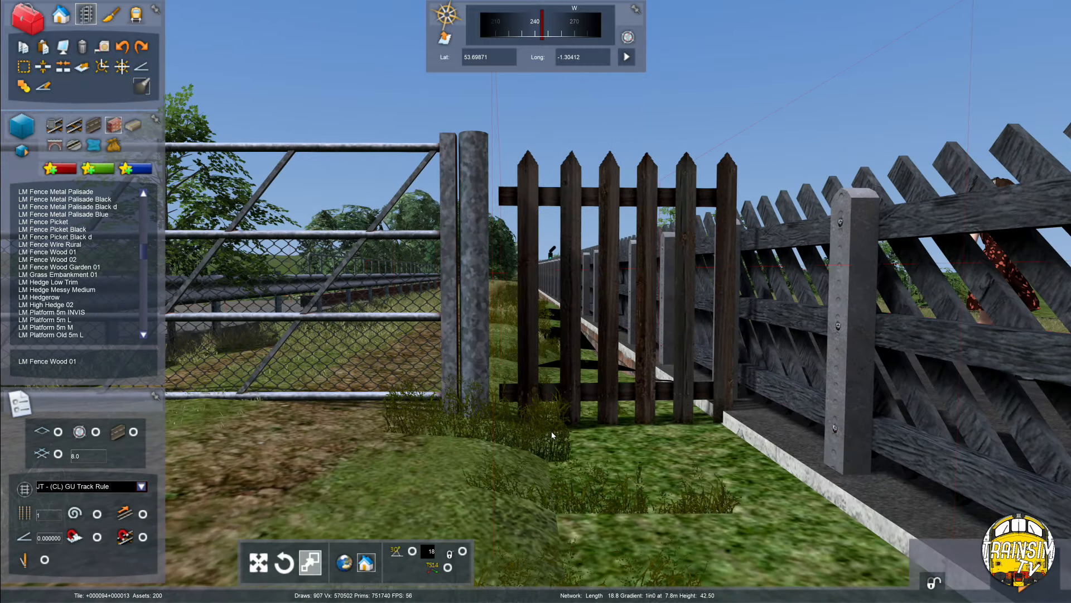
# Save the changes to the route.
pyautogui.press('Down')
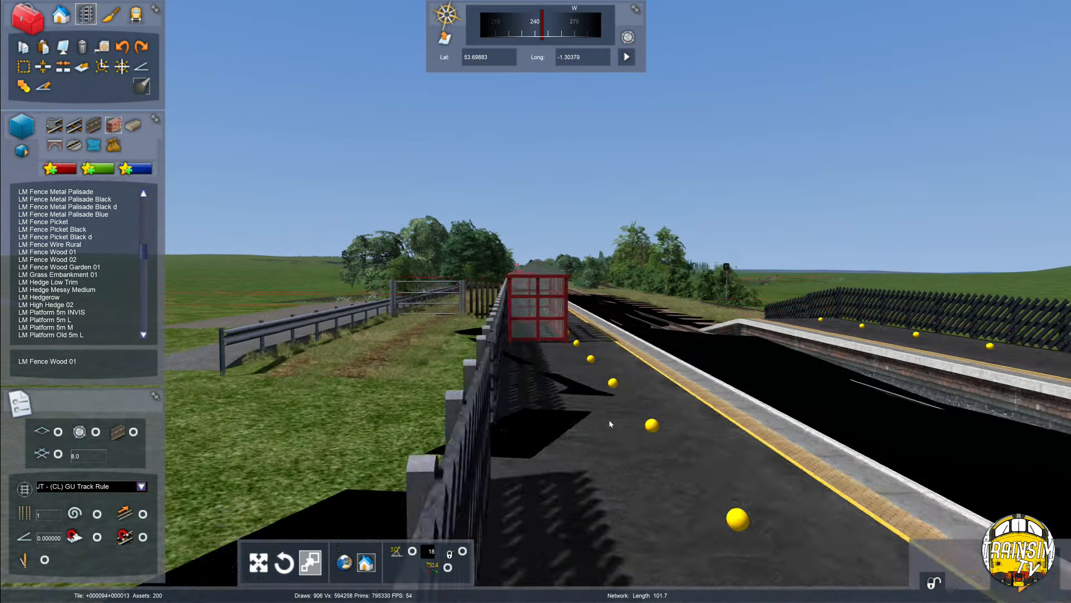
pyautogui.press('Down')
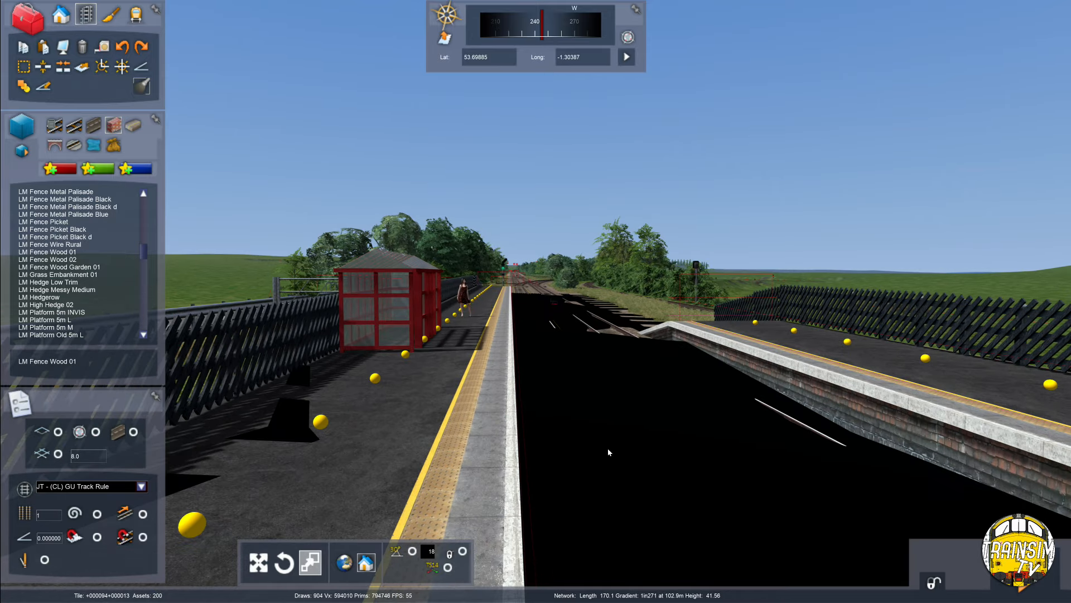
pyautogui.press('Up')
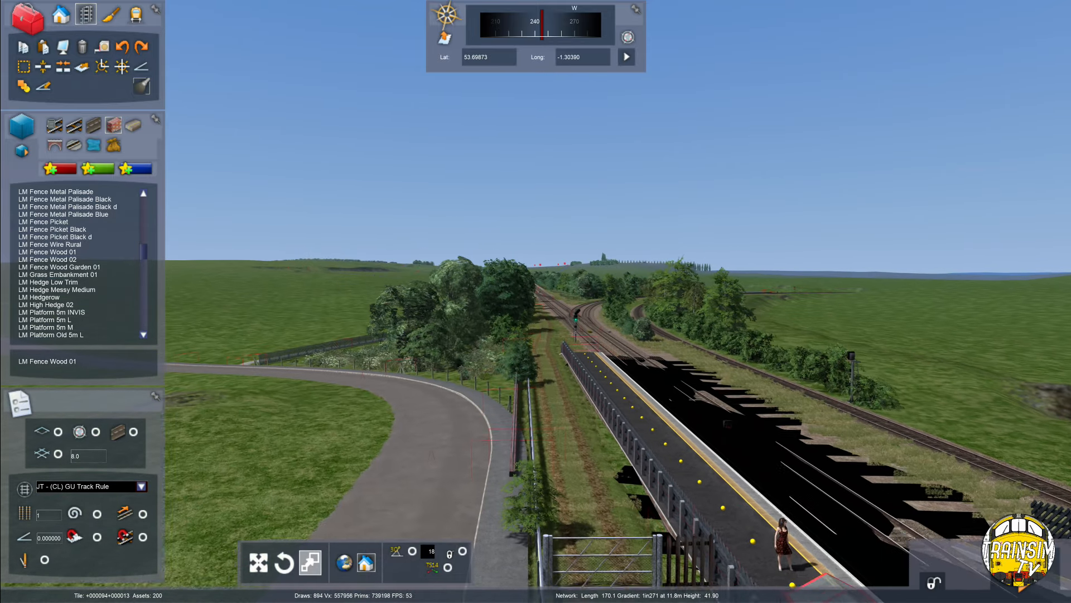
pyautogui.press('Escape')
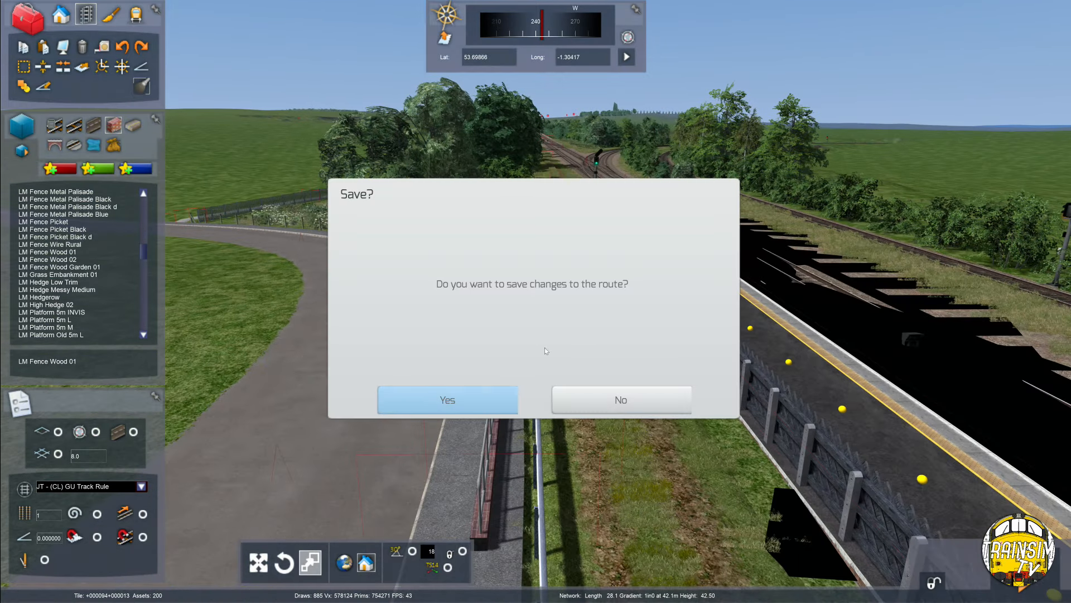
pyautogui.click(446, 397)
# Examine the dirt track, farm gate and fencing from both directions, and the opening in the platform fence.
pyautogui.press('Down')
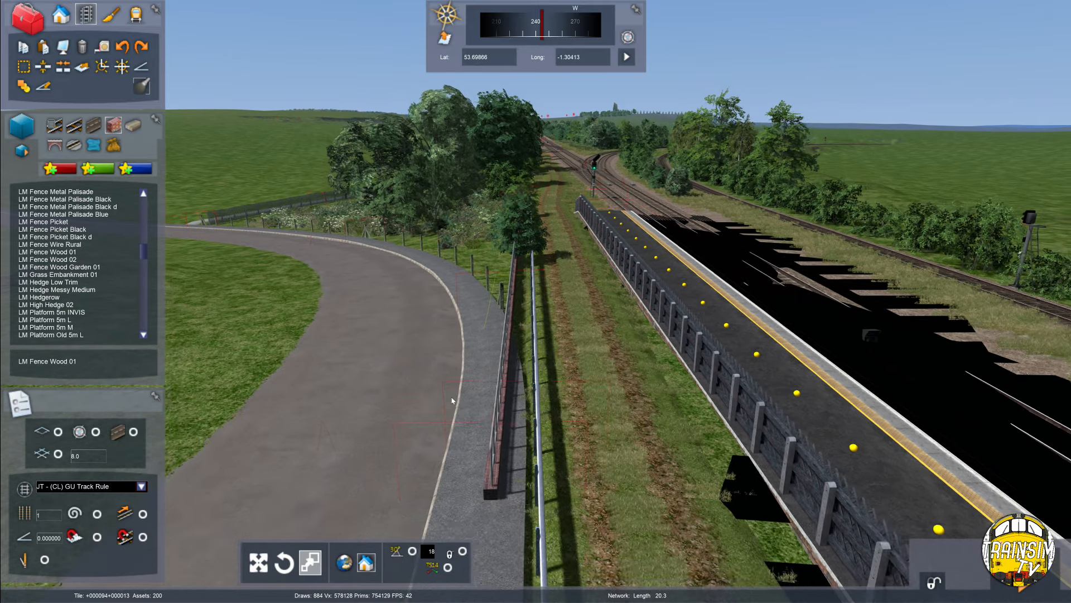
pyautogui.press('Right')
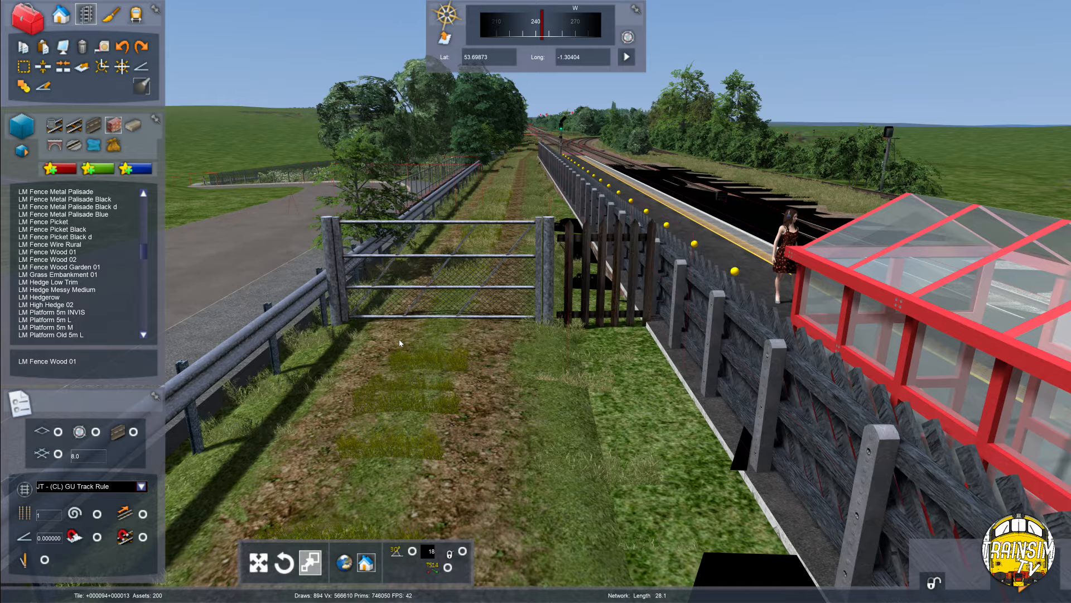
pyautogui.press('Up')
pyautogui.press('Right')
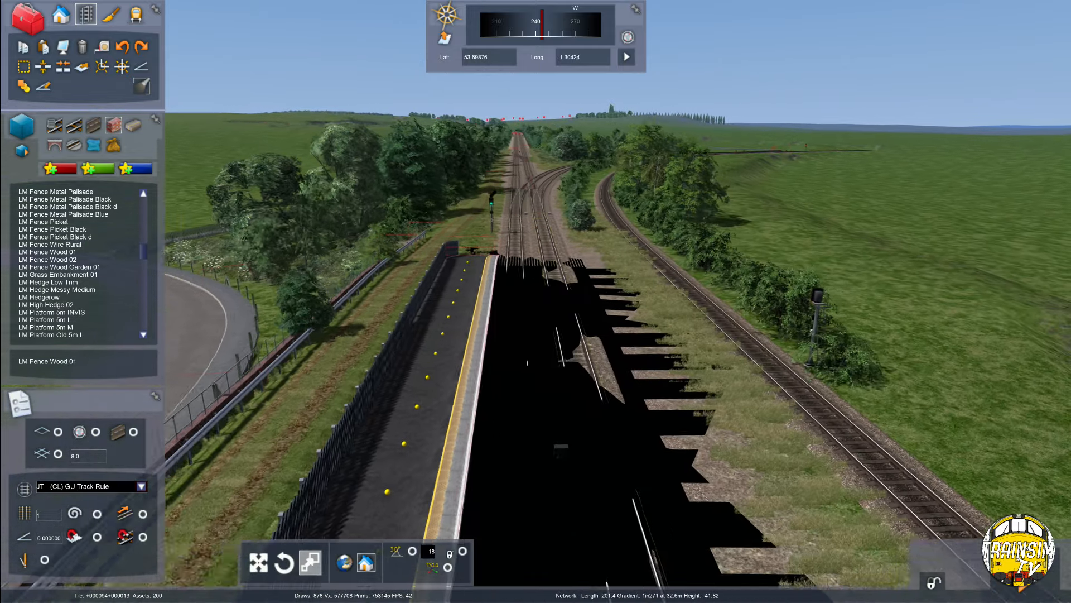
pyautogui.press('Right')
pyautogui.moveTo(536, 301); pyautogui.dragTo(228, 284, button='right')
pyautogui.press('Down')
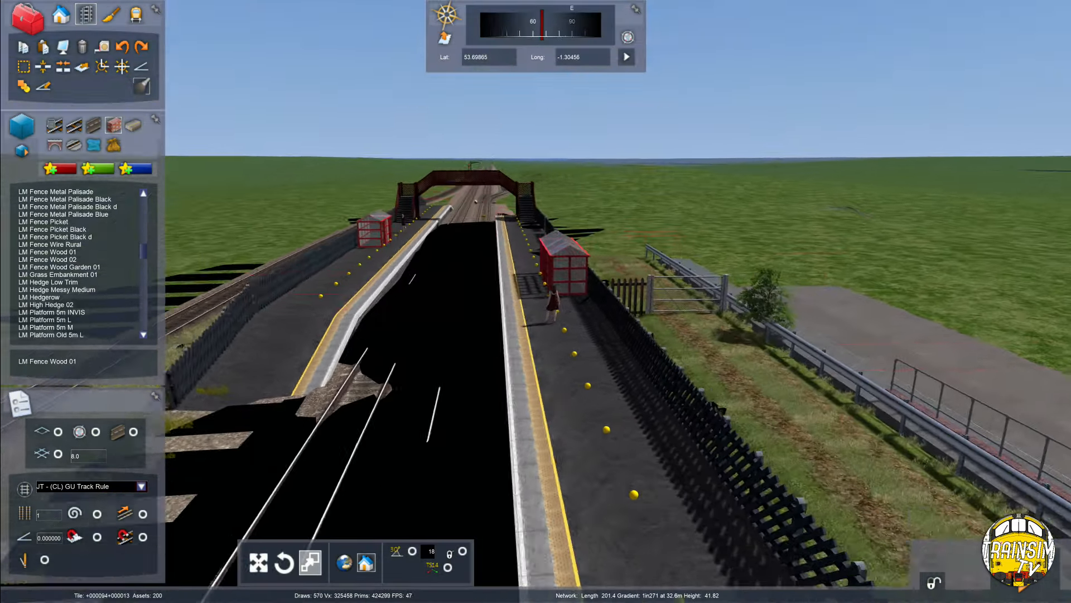
pyautogui.press('Right')
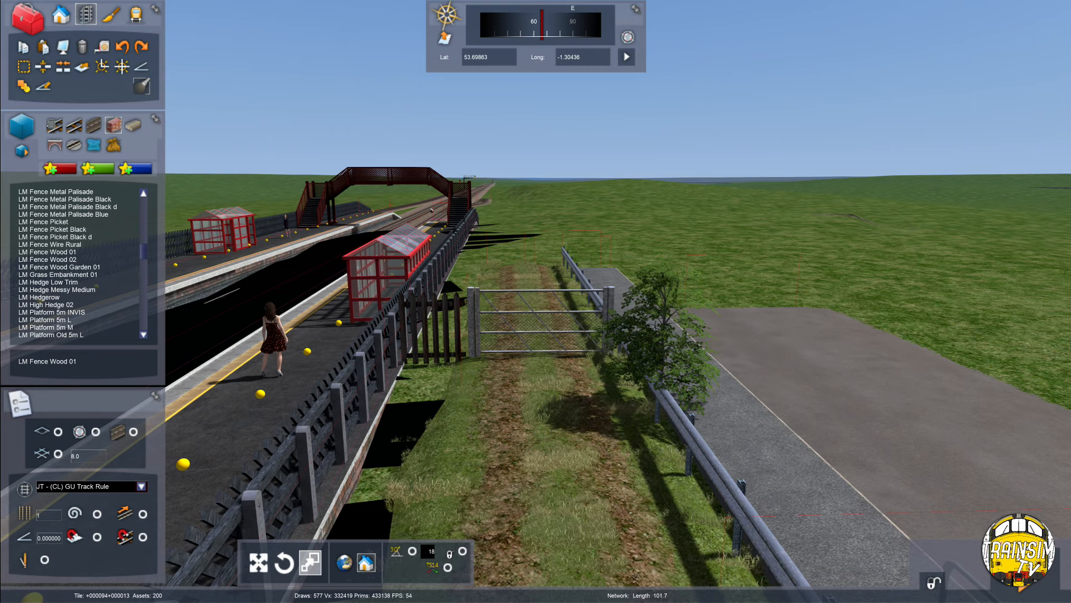
pyautogui.press('Up')
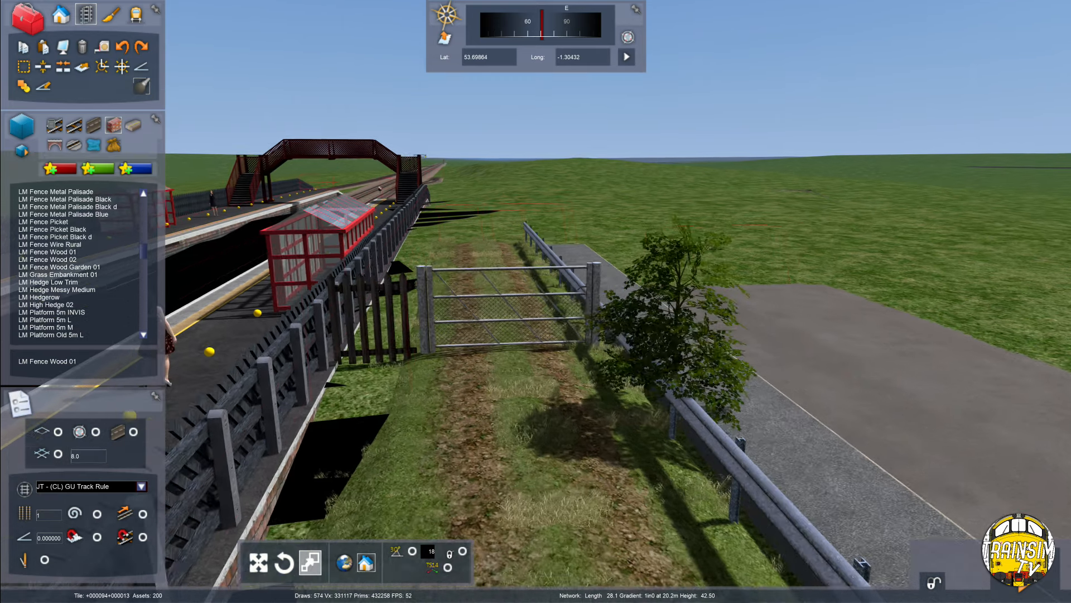
pyautogui.press('Down')
pyautogui.press('Right')
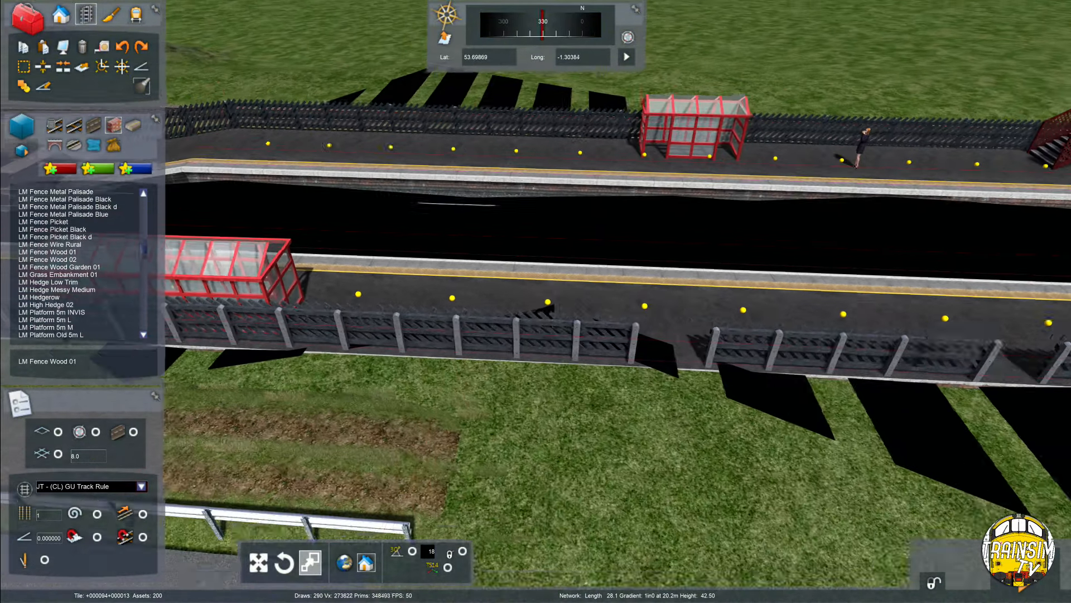
pyautogui.press('Up')
pyautogui.press('Up')
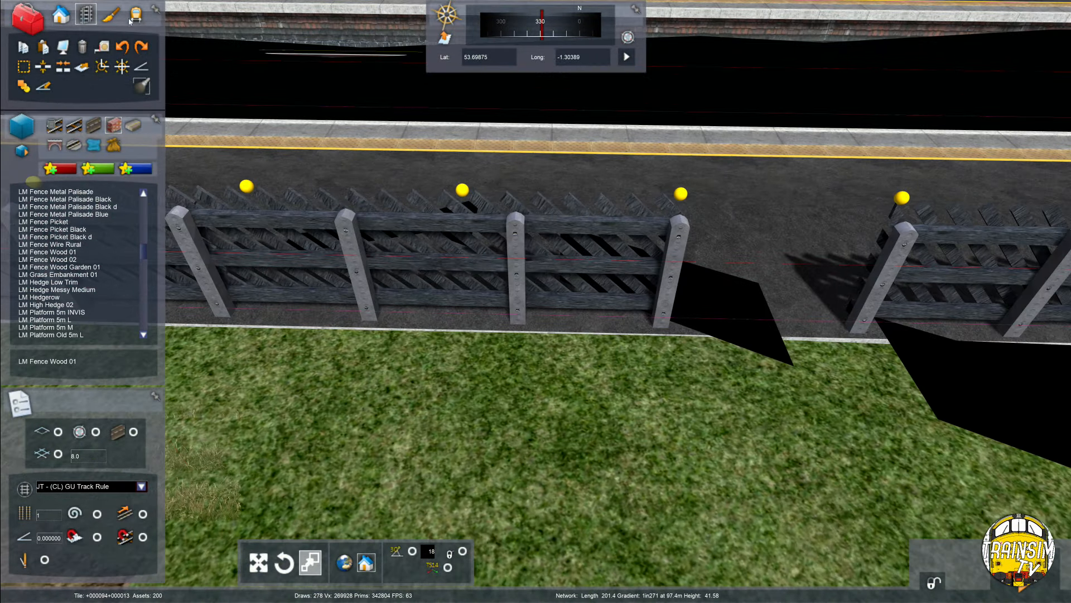
# Switch from track and lofts to scenery objects and list the miscellaneous clutter items from the start of the list.
pyautogui.click(60, 17)
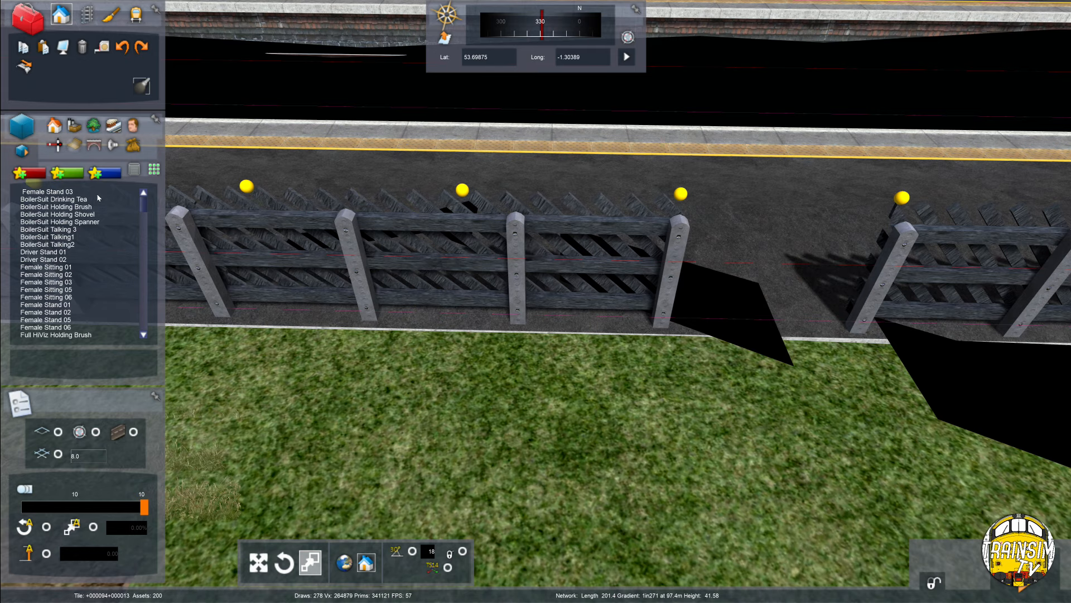
pyautogui.click(74, 144)
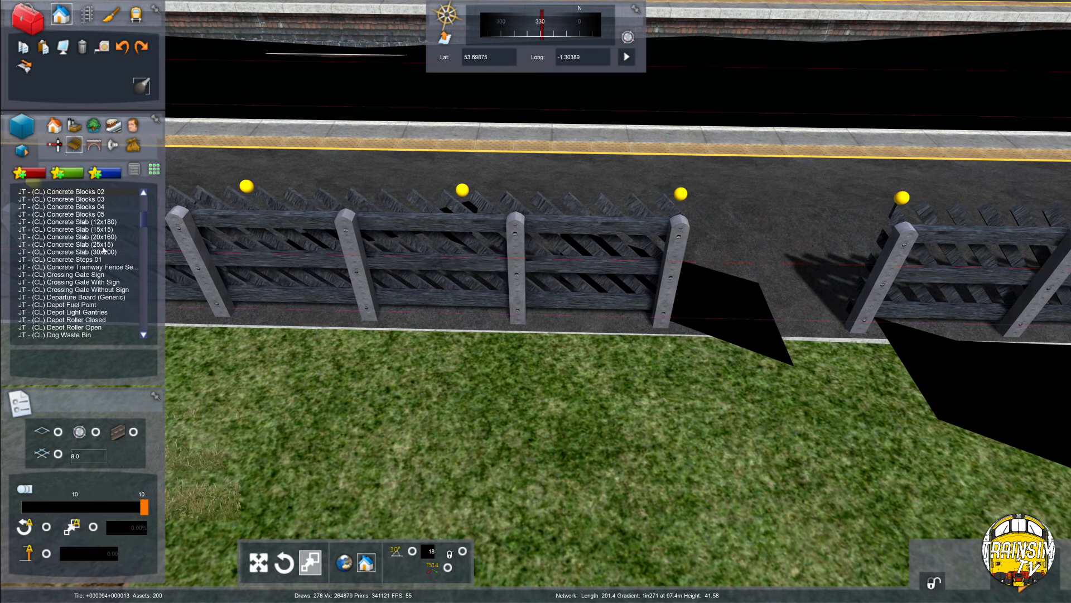
pyautogui.click(145, 198)
# Survey the access road, car park, footbridge and both platforms for places that still need station details.
pyautogui.press('Down')
pyautogui.moveTo(341, 289); pyautogui.dragTo(437, 312, button='right')
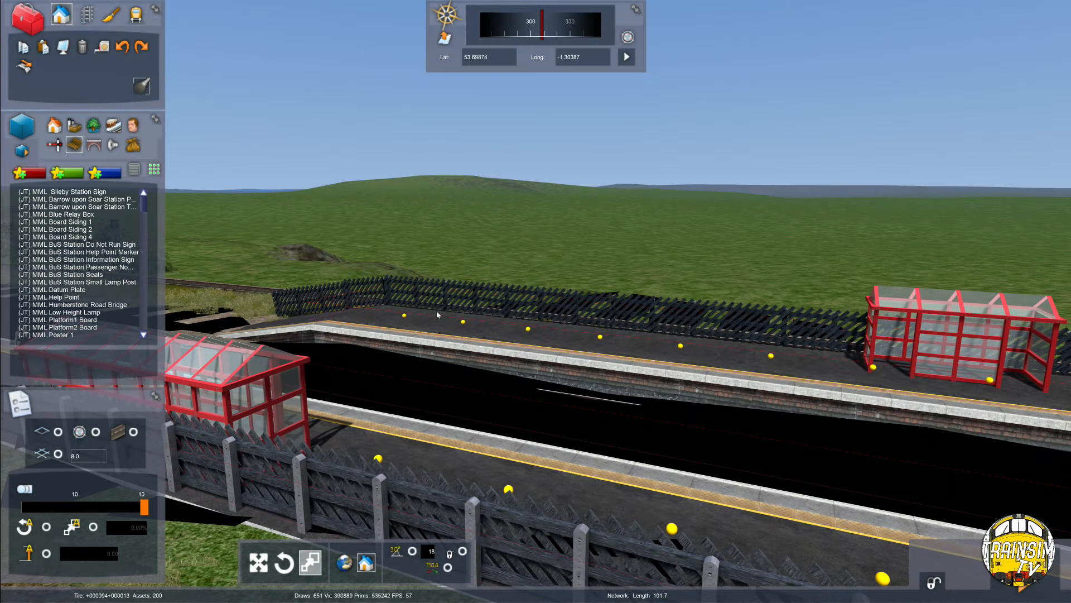
pyautogui.hotkey('ctrl', 's')
pyautogui.click(496, 394)
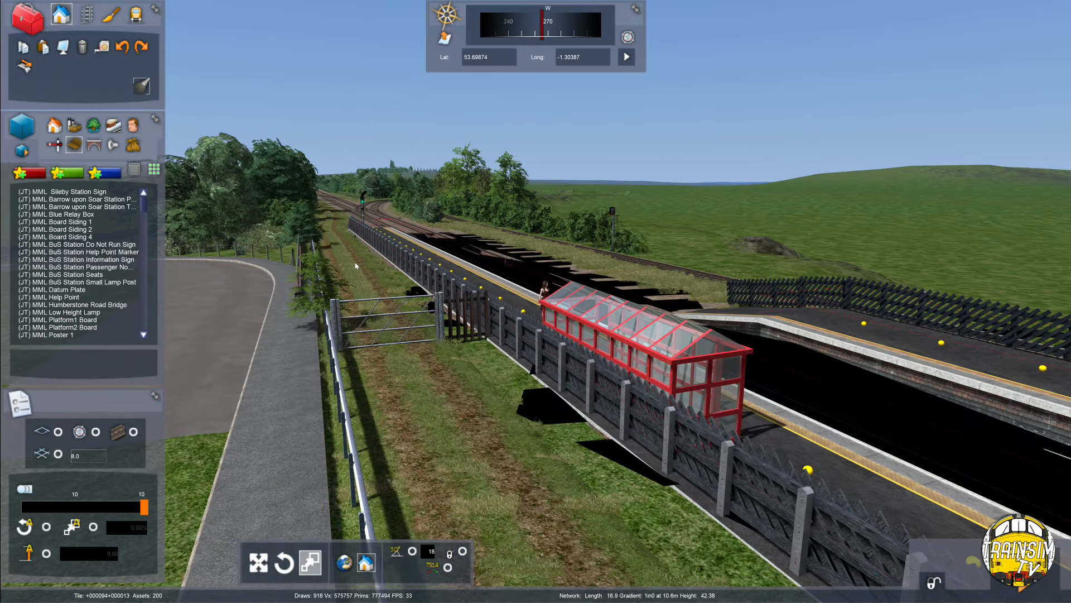
pyautogui.moveTo(485, 228); pyautogui.dragTo(517, 259, button='right')
pyautogui.press('Up')
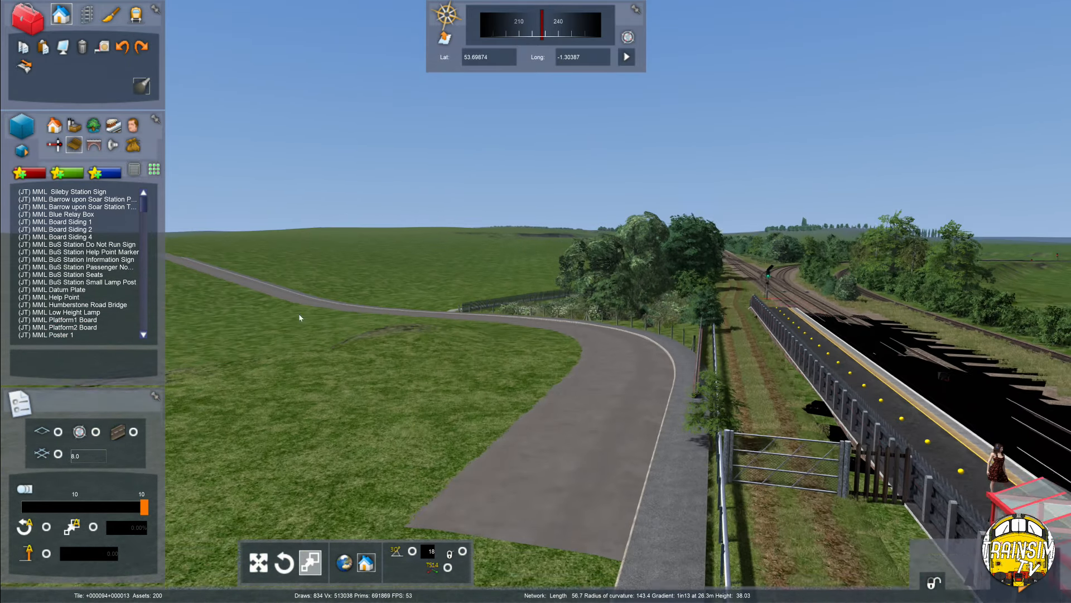
pyautogui.moveTo(506, 306); pyautogui.dragTo(529, 272, button='right')
pyautogui.press('Right')
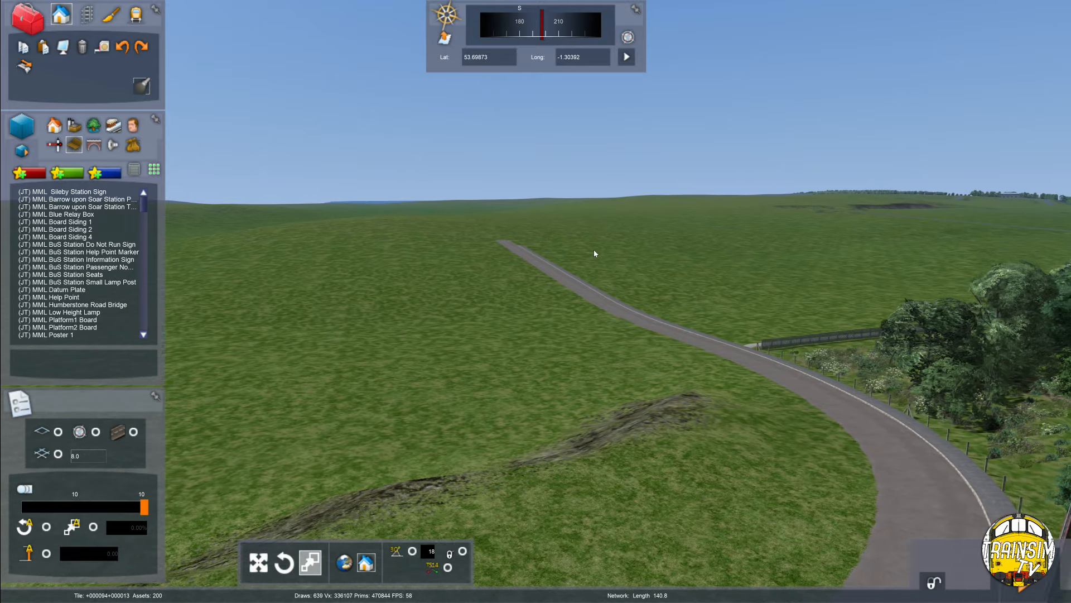
pyautogui.press('Right')
pyautogui.press('Down')
pyautogui.moveTo(916, 291); pyautogui.dragTo(835, 286, button='right')
pyautogui.press('Down')
pyautogui.press('Right')
pyautogui.press('Left')
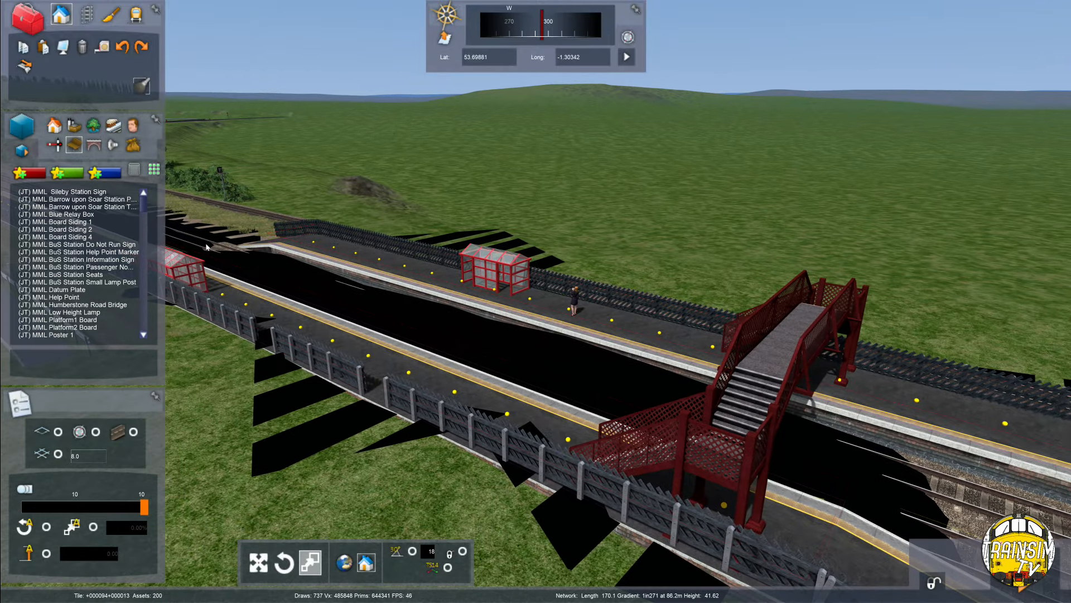
pyautogui.press('Up')
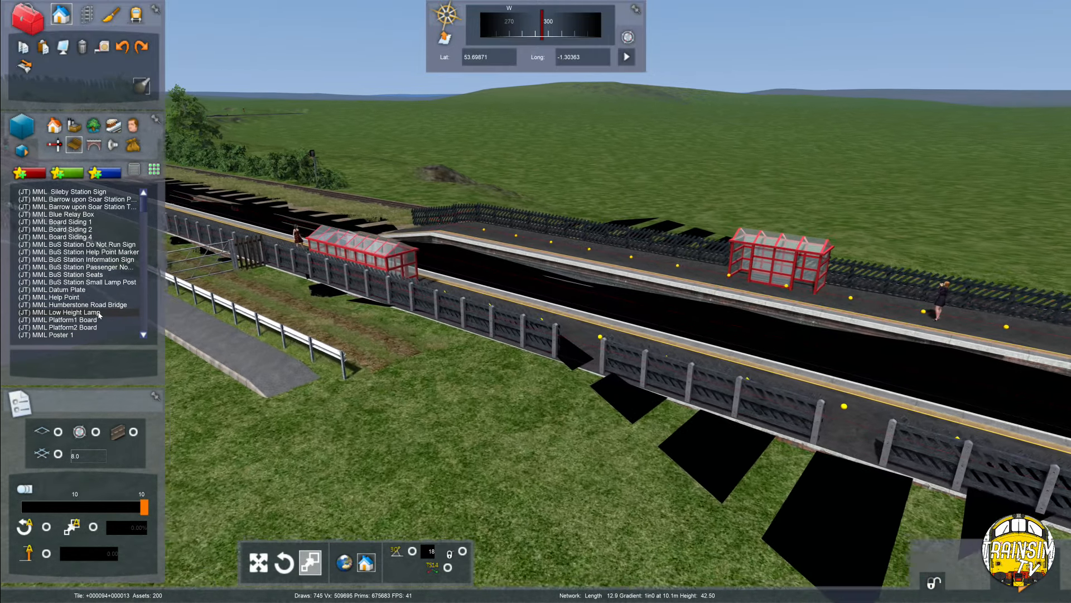
# Try out the (JT) MML Low Height Lamp and (JT) MML Platform2 Board on the grass beside the platform fence.
pyautogui.click(61, 311)
pyautogui.press('Up')
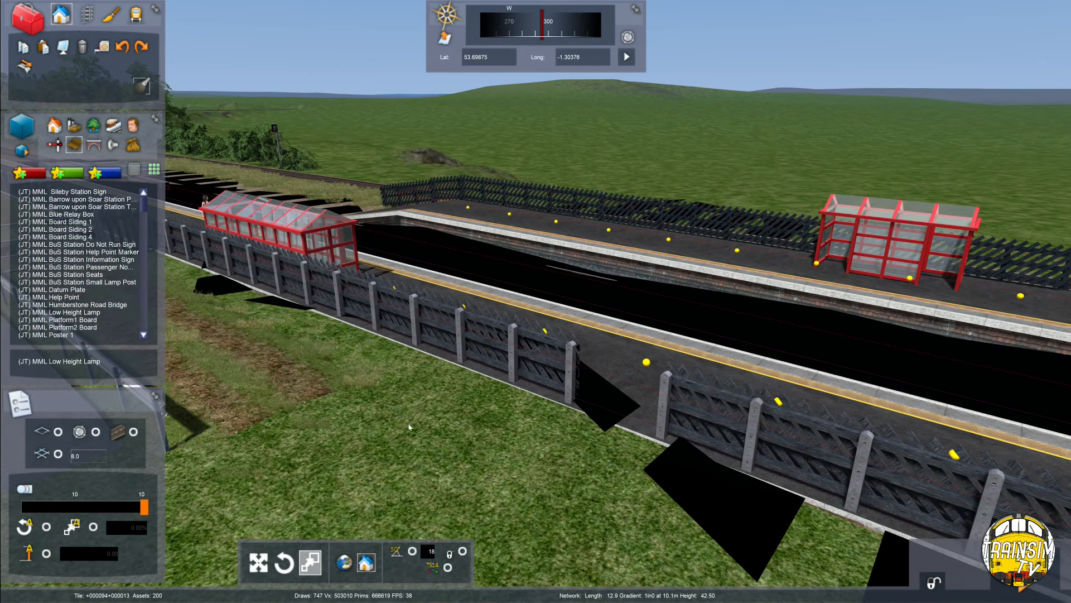
pyautogui.press('F2')
pyautogui.click(412, 411)
pyautogui.click(73, 327)
pyautogui.click(378, 309)
pyautogui.hotkey('ctrl', 'z')
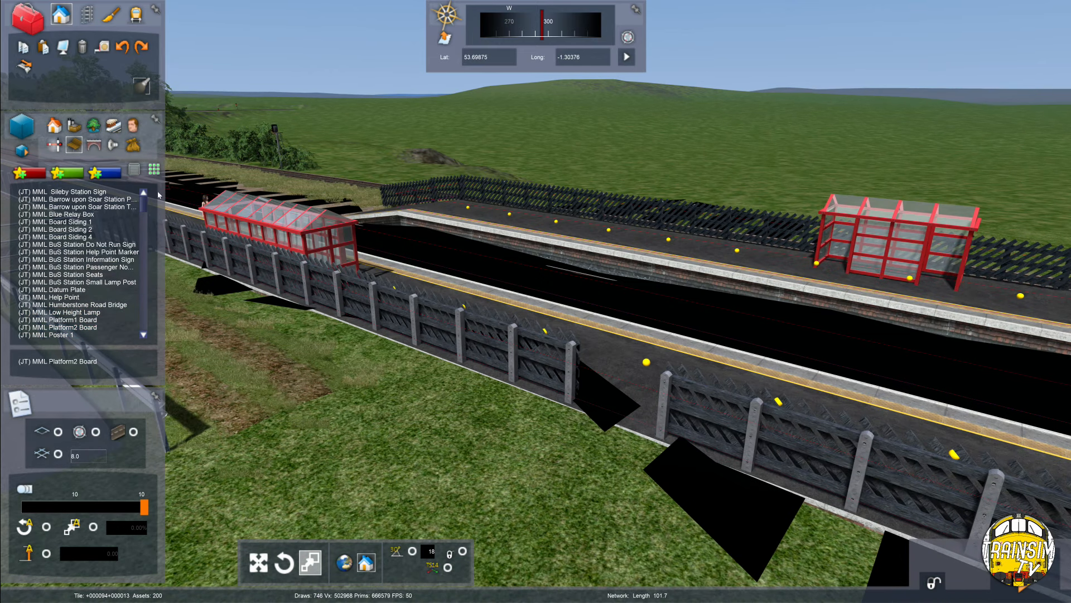
# Look through the clutter objects for an information sign suited to the platform entrance.
pyautogui.scroll(-4, 119, 331)
pyautogui.scroll(-10, 119, 220)
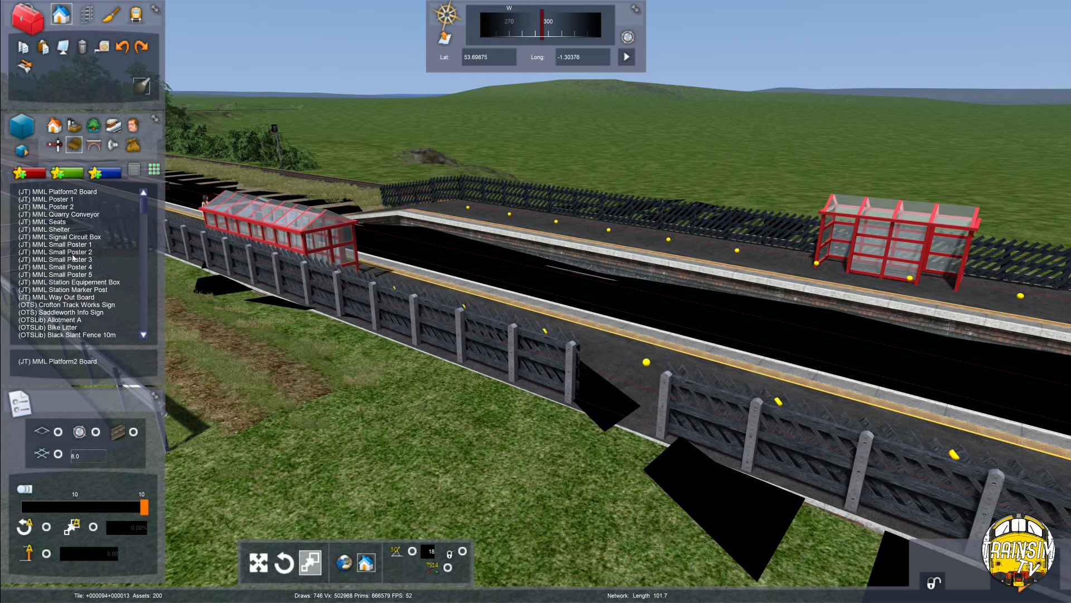
pyautogui.press('Up')
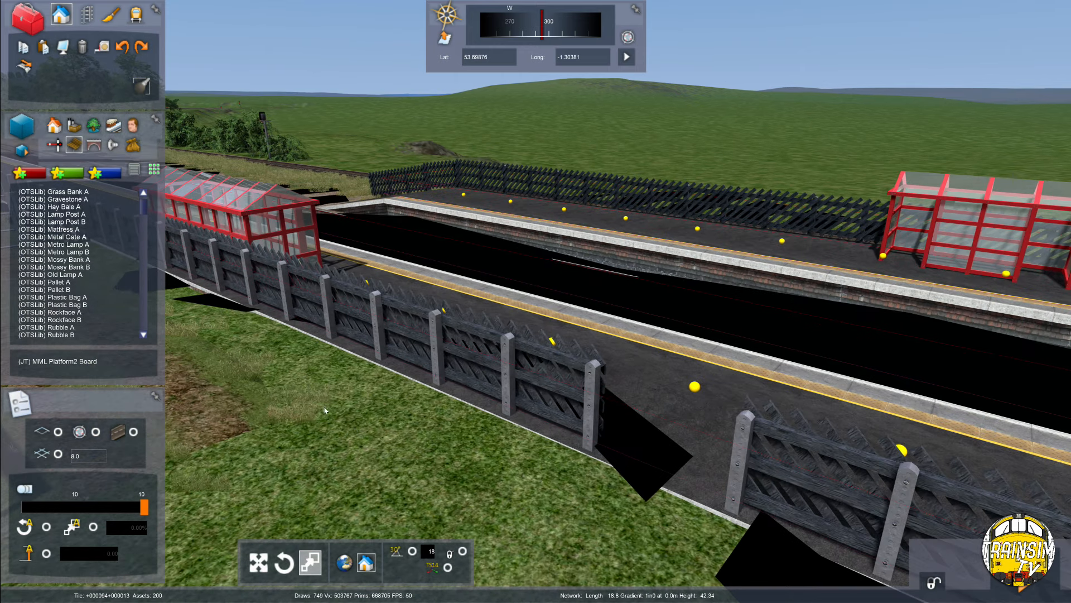
pyautogui.moveTo(47, 270); pyautogui.dragTo(115, 309, button='right')
pyautogui.press('Left')
pyautogui.scroll(-8, 113, 305)
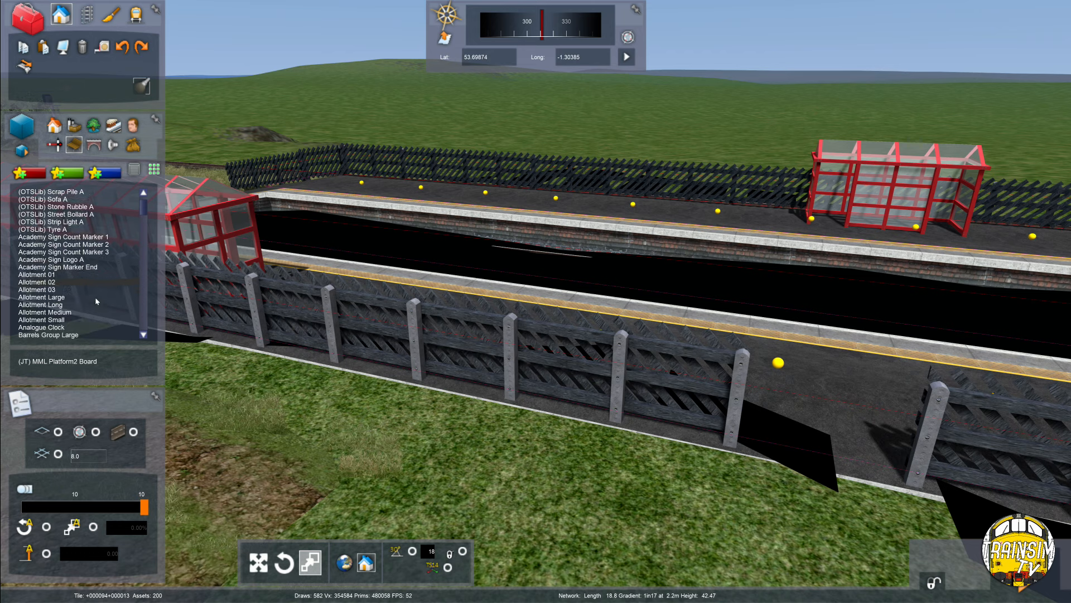
pyautogui.scroll(8, 106, 252)
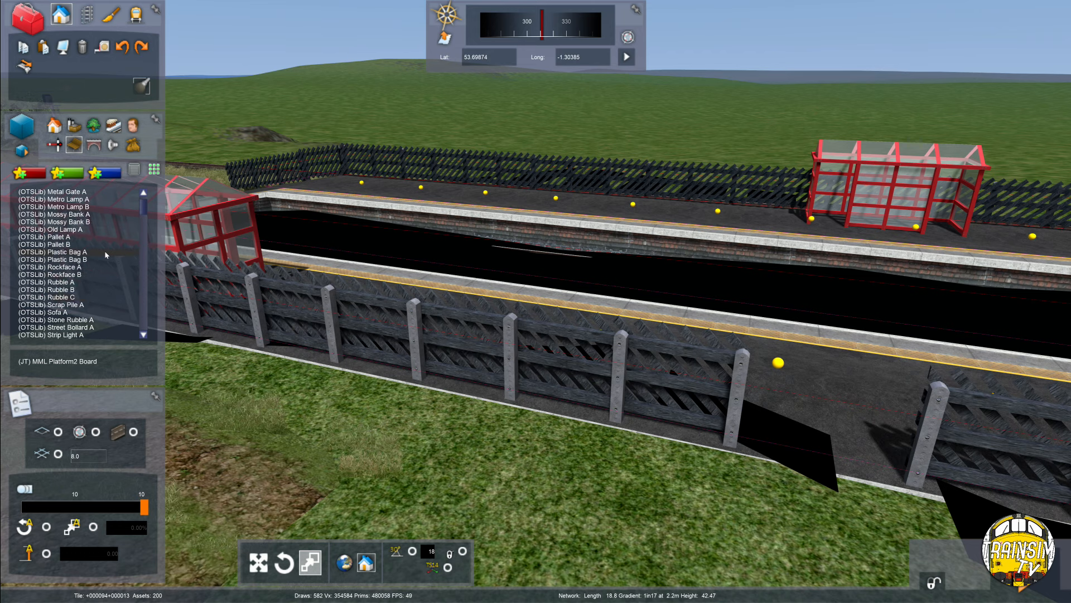
# Place an (OTSLib) Info Board G (Metro) from the station objects on the grass and turn it parallel to the platform fence.
pyautogui.click(112, 122)
pyautogui.scroll(-5, 72, 271)
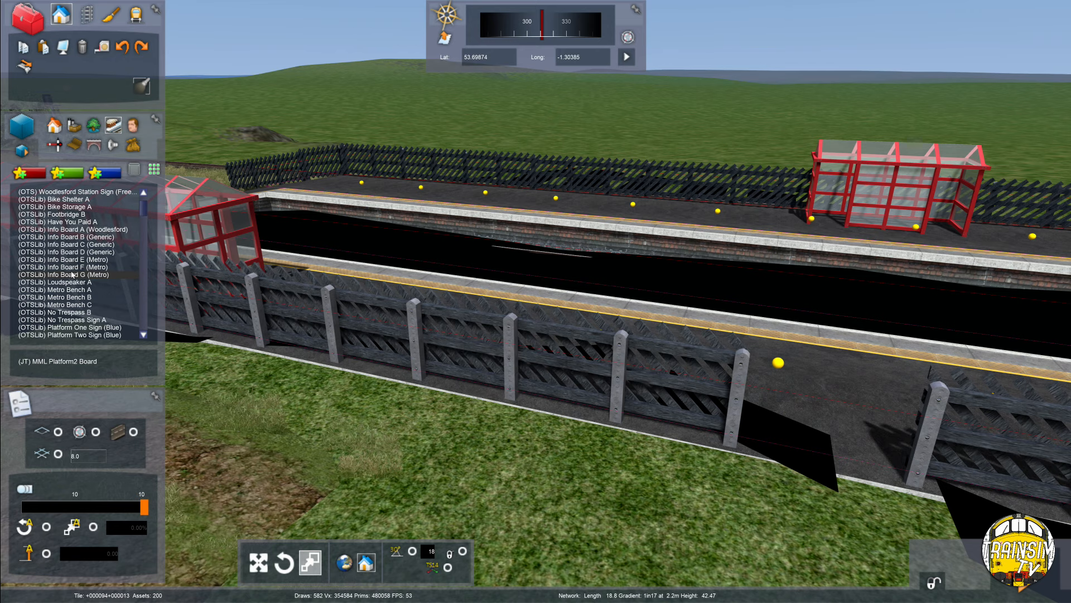
pyautogui.click(72, 274)
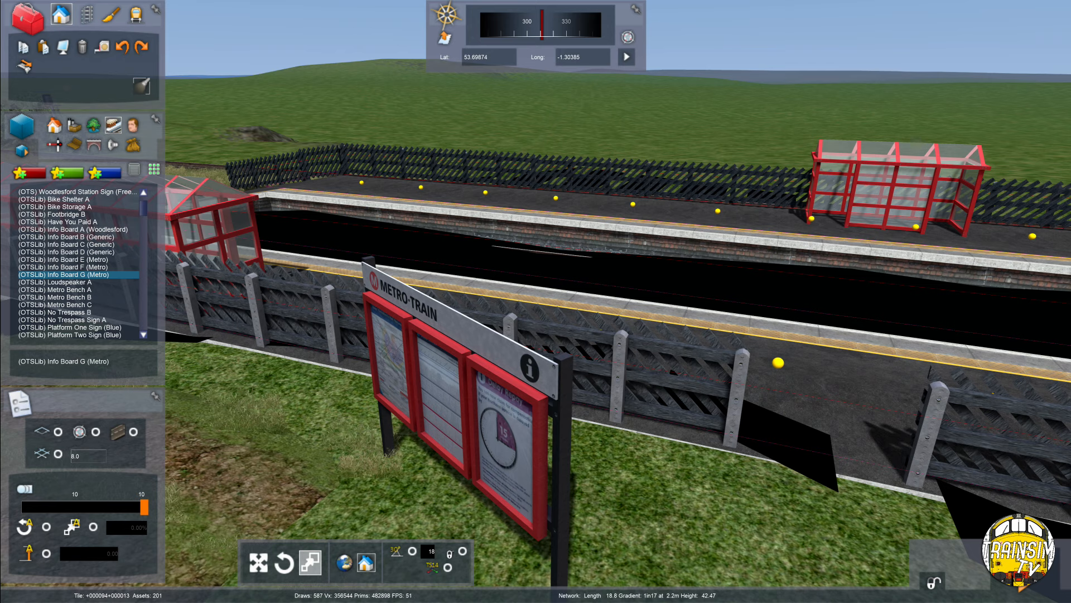
pyautogui.moveTo(561, 451); pyautogui.dragTo(577, 449)
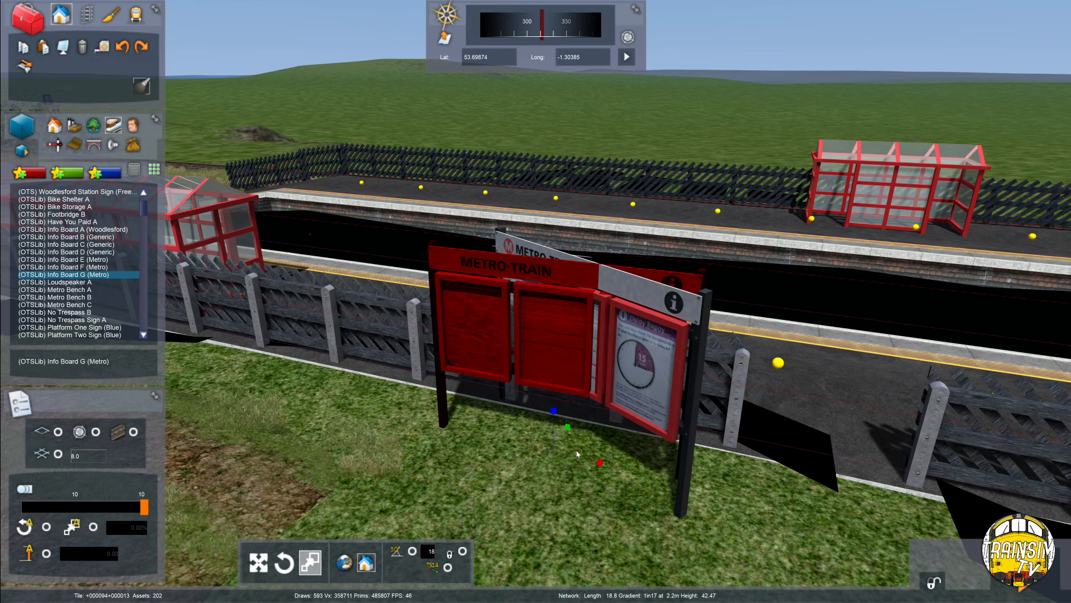
# Move the Metro-Train info board up to the platform fence, right beside the opening.
pyautogui.moveTo(600, 451); pyautogui.dragTo(597, 413, button='right')
pyautogui.press('Up')
pyautogui.moveTo(593, 403); pyautogui.dragTo(624, 375)
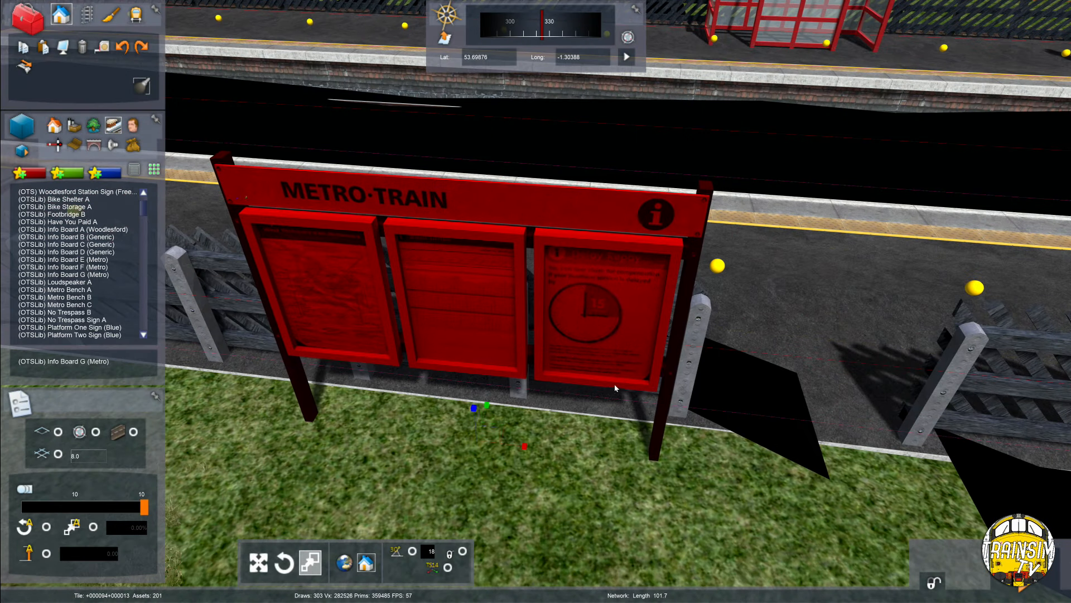
pyautogui.click(551, 507)
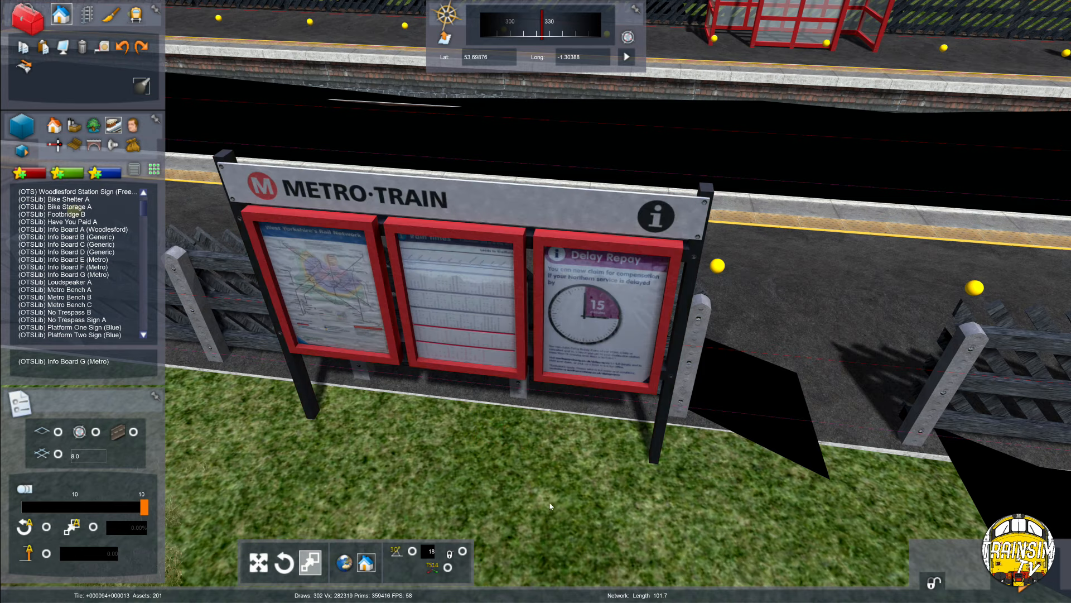
# Check the Metro-Train info board against the platform fence from the front and end, and fine-tune its position.
pyautogui.press('Up')
pyautogui.press('Down')
pyautogui.moveTo(554, 510); pyautogui.dragTo(578, 475, button='right')
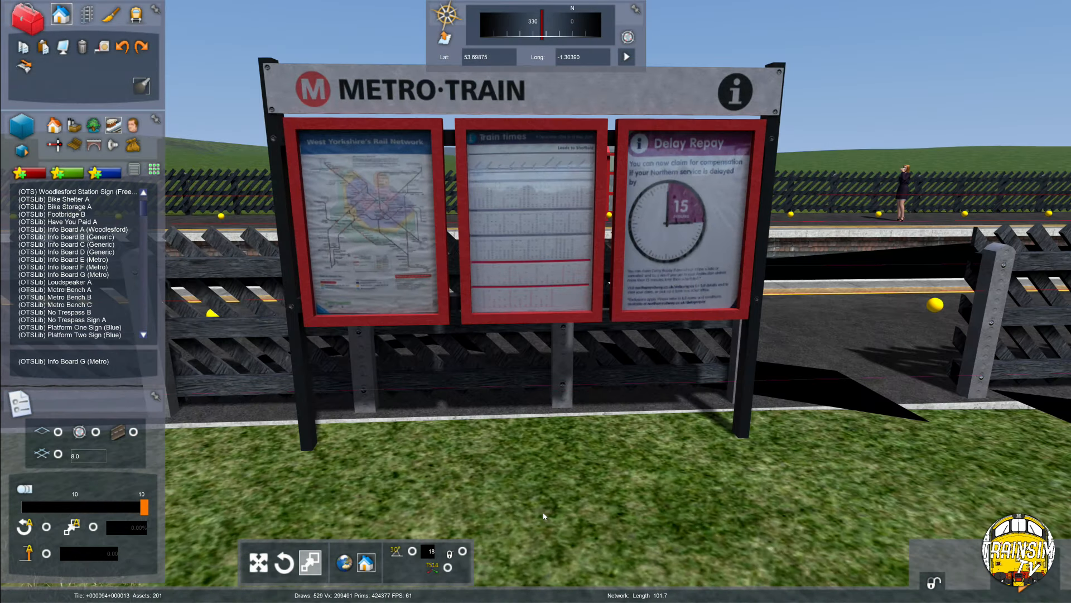
pyautogui.press('Down')
pyautogui.moveTo(599, 289)
pyautogui.mouseDown(button='right')
pyautogui.moveTo(599, 304)
pyautogui.moveTo(599, 289)
pyautogui.moveTo(491, 306)
pyautogui.moveTo(413, 293)
pyautogui.moveTo(588, 298)
pyautogui.mouseUp(button='right')
pyautogui.press('Up')
pyautogui.press('Right')
pyautogui.press('Down')
pyautogui.press('Up')
pyautogui.click(562, 285)
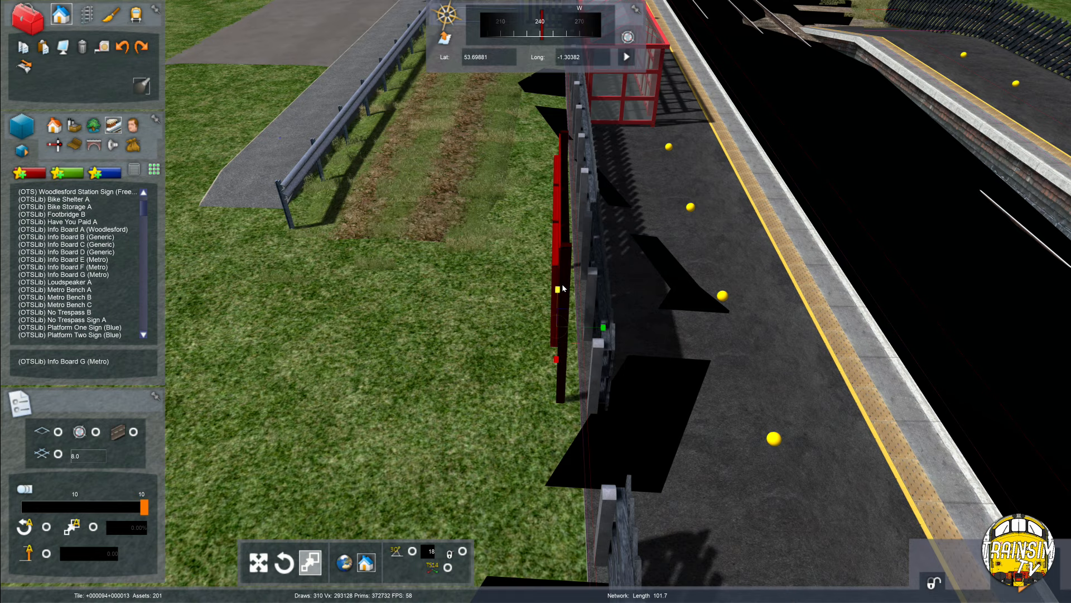
pyautogui.moveTo(533, 338); pyautogui.dragTo(569, 328, button='right')
pyautogui.press('Down')
pyautogui.click(569, 328)
pyautogui.click(455, 257)
pyautogui.keyDown('shift'); pyautogui.moveTo(455, 257); pyautogui.dragTo(455, 263); pyautogui.keyUp('shift')
pyautogui.click(664, 222)
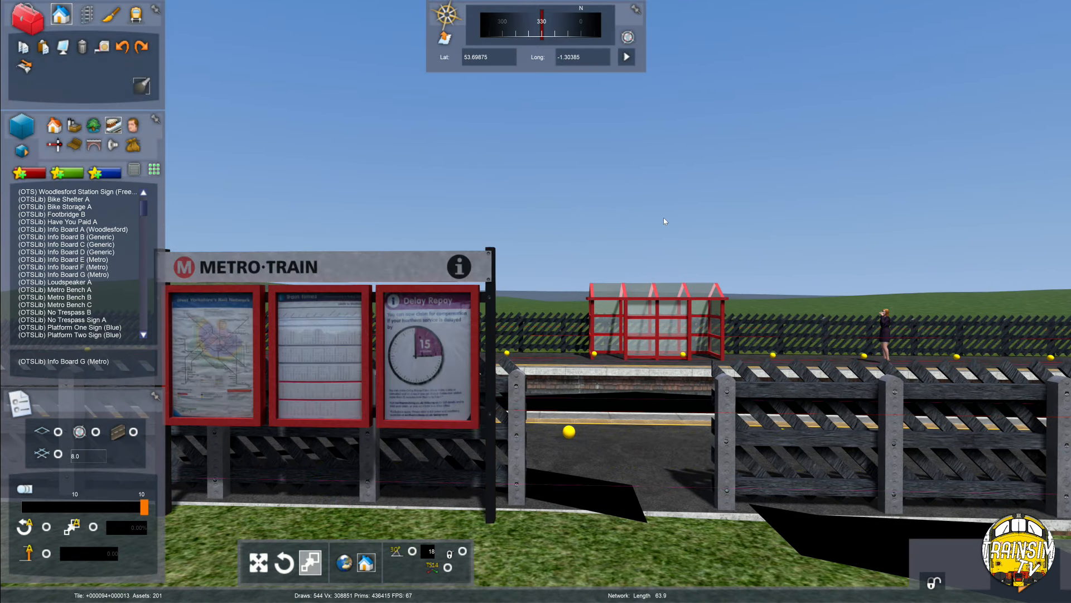
# Preview the (OTSLib) Info Board F (Metro) and Info Board E (Metro) on the grass beside the Metro-Train board.
pyautogui.press('Down')
pyautogui.moveTo(664, 222); pyautogui.dragTo(575, 363, button='right')
pyautogui.click(583, 525)
pyautogui.press('Down')
pyautogui.moveTo(581, 524); pyautogui.dragTo(584, 531, button='right')
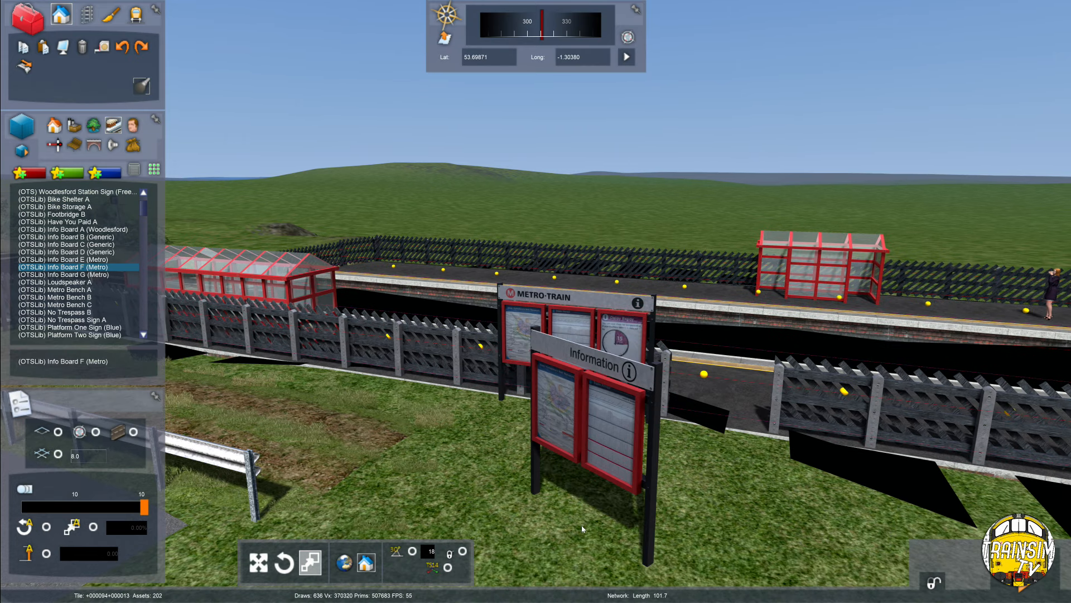
pyautogui.rightClick(585, 531)
pyautogui.click(84, 260)
pyautogui.click(419, 462)
pyautogui.press('Down')
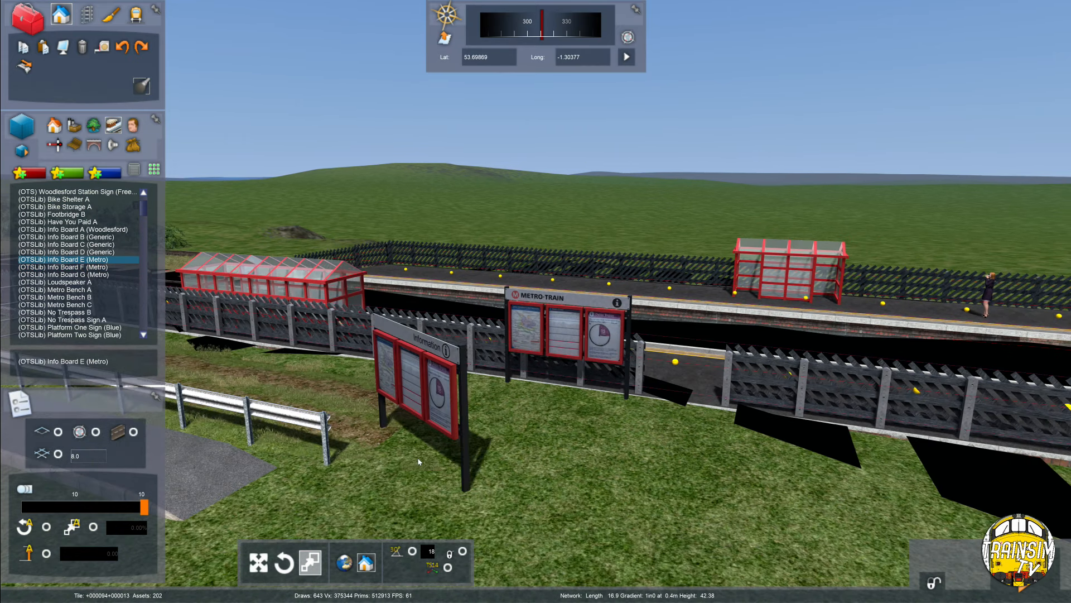
pyautogui.press('Up')
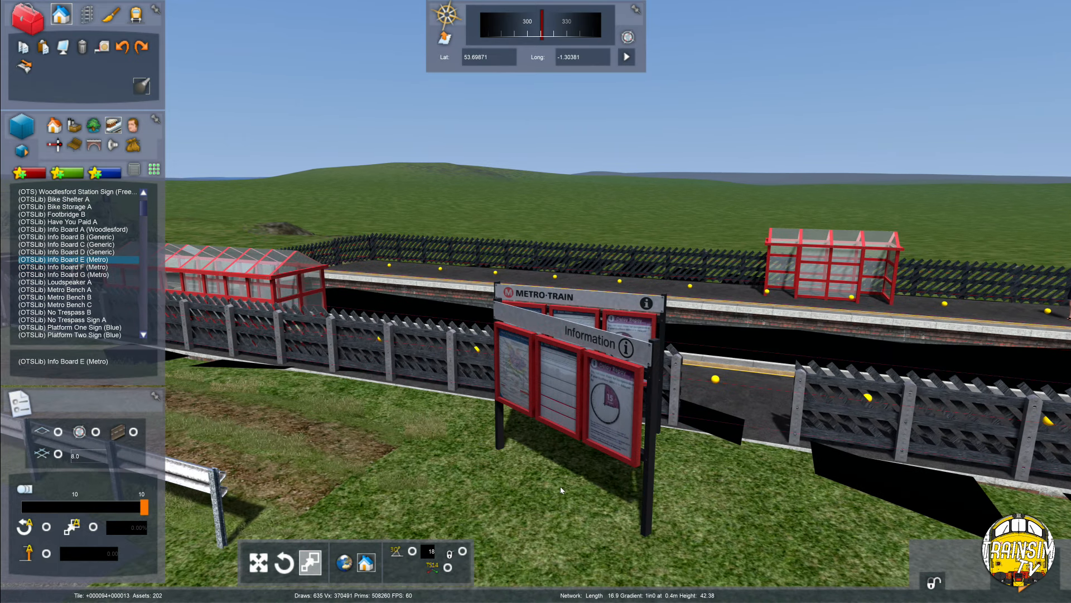
pyautogui.rightClick(560, 487)
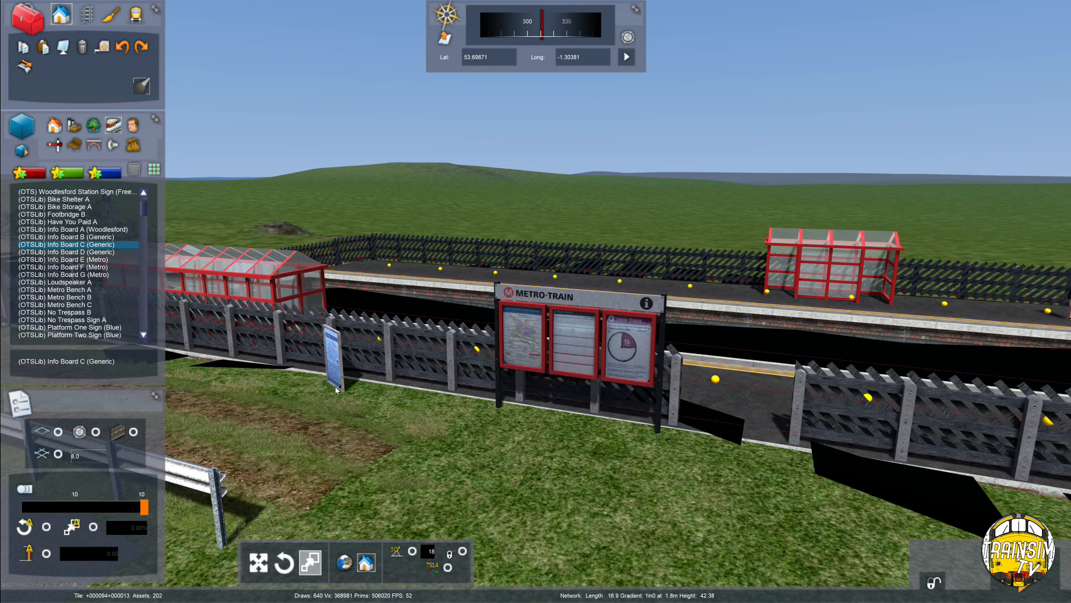
# Try an (OTSLib) Info Board D (Generic) on the grass in front of the Metro-Train board, and delete it.
pyautogui.click(310, 458)
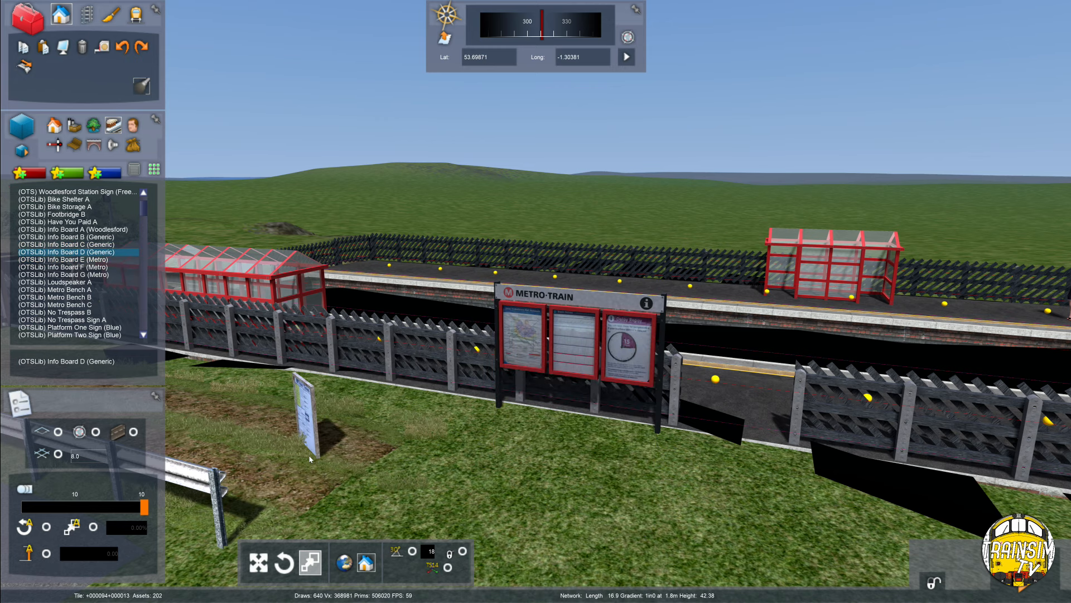
pyautogui.press('Up')
pyautogui.moveTo(527, 540); pyautogui.dragTo(563, 586, button='right')
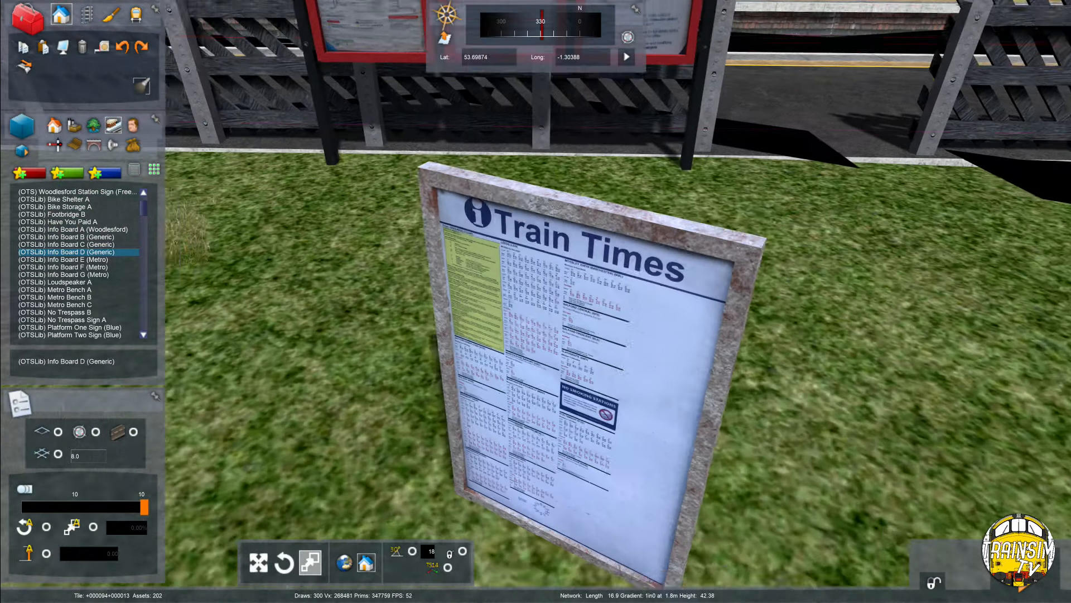
pyautogui.press('Down')
pyautogui.moveTo(563, 586); pyautogui.dragTo(622, 504, button='right')
pyautogui.press('Left')
pyautogui.press('Up')
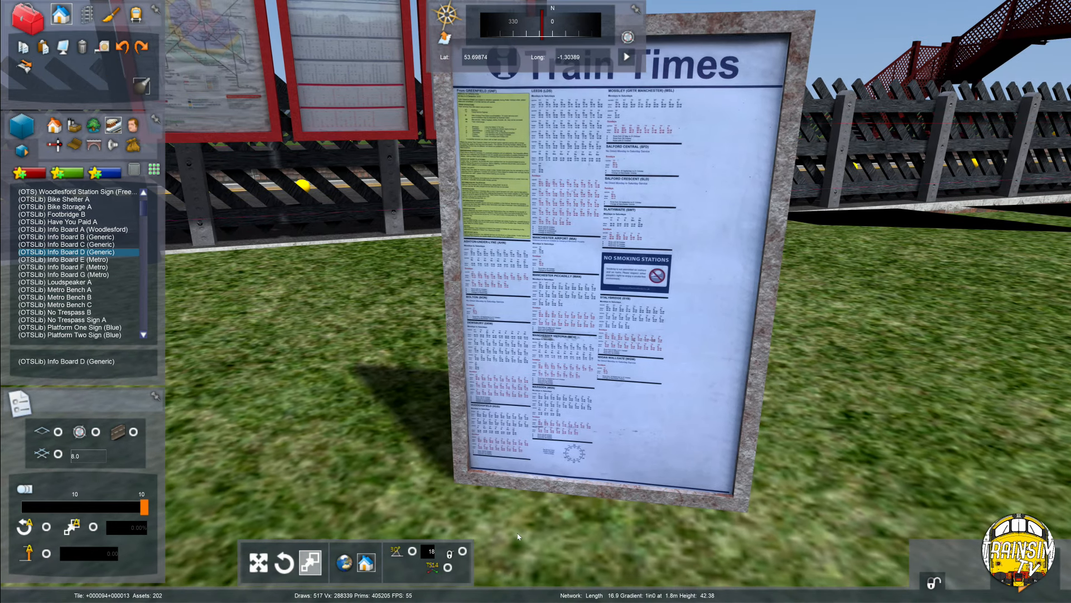
pyautogui.press('Delete')
# Try an (OTSLib) Info Board B (Generic) on the grass near the Metro-Train board, and delete it.
pyautogui.press('Down')
pyautogui.click(100, 237)
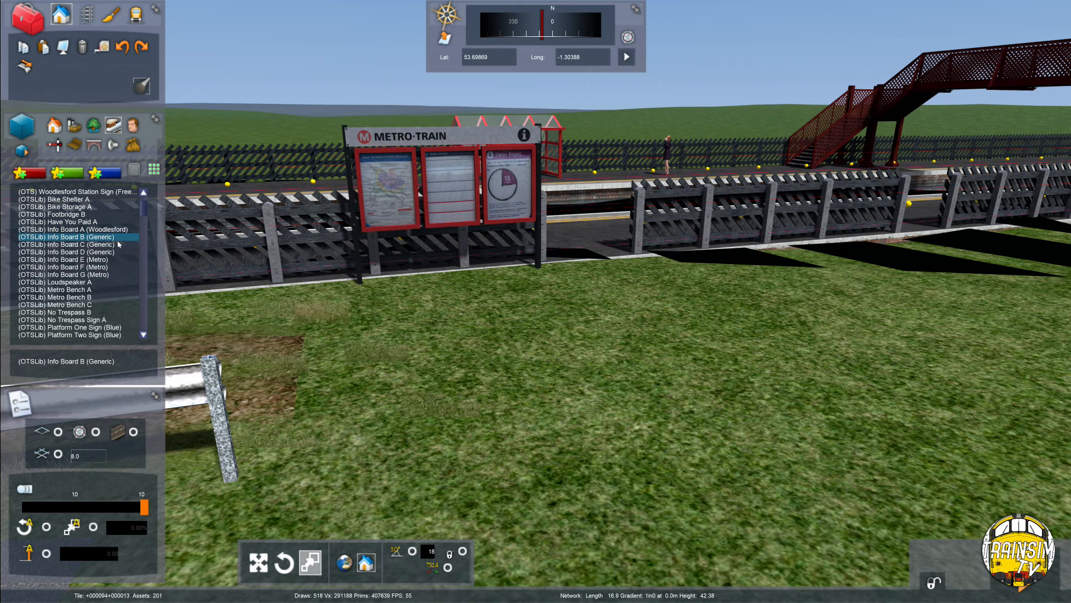
pyautogui.click(458, 388)
pyautogui.moveTo(457, 387); pyautogui.dragTo(438, 365, button='right')
pyautogui.press('Up')
pyautogui.press('Delete')
# Examine the network map on the (OTSLib) Info Board C (Generic) up close on the grass, and discard the board.
pyautogui.click(86, 244)
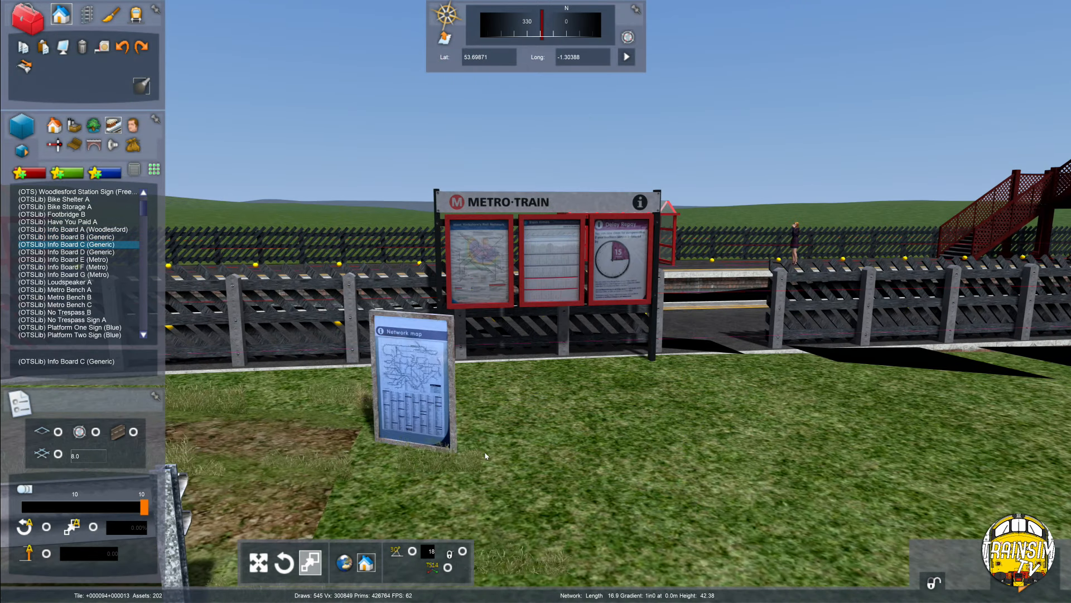
pyautogui.click(481, 447)
pyautogui.moveTo(481, 446); pyautogui.dragTo(481, 473, button='right')
pyautogui.press('Up')
pyautogui.press('Up')
pyautogui.press('Up')
pyautogui.press('Down')
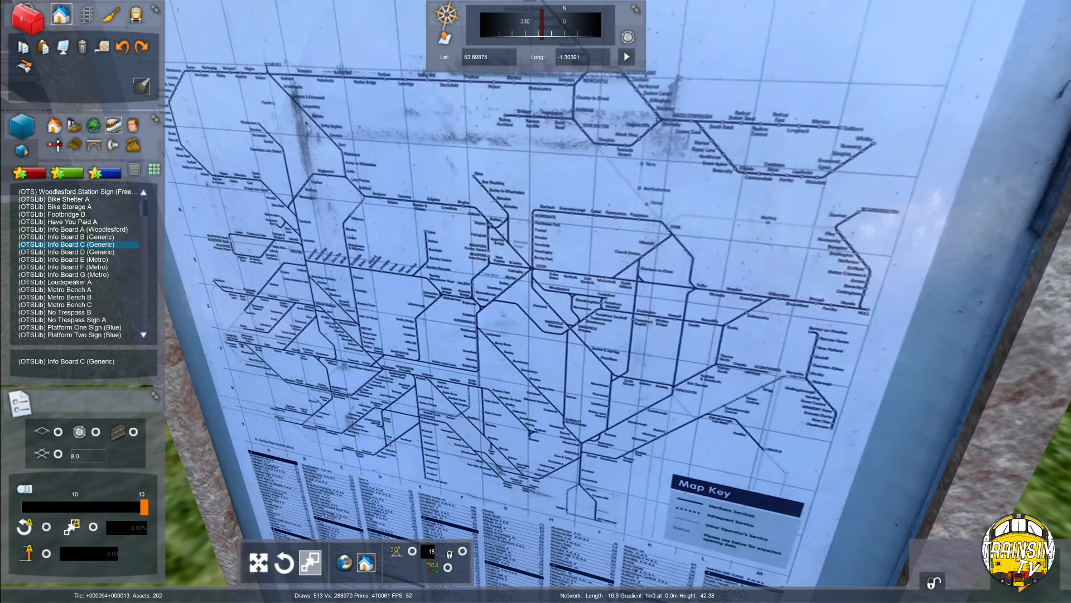
pyautogui.press('Up')
pyautogui.moveTo(481, 473); pyautogui.dragTo(478, 467, button='right')
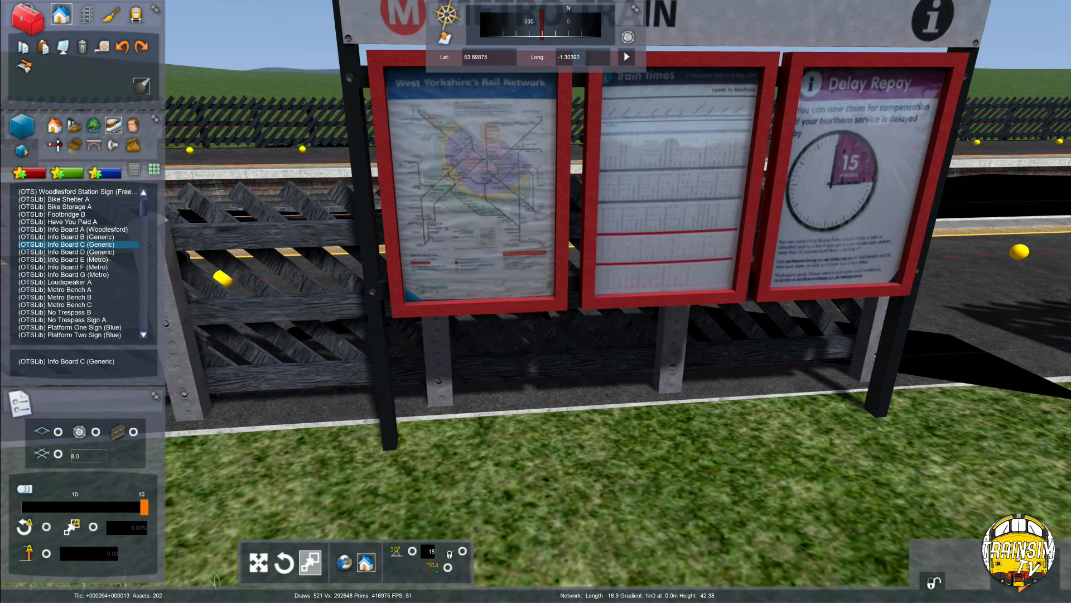
pyautogui.rightClick(479, 463)
# Place an (OTSLib) Info Board C (Generic) at the platform fence on the far side of the opening from the Metro-Train board, parallel to the fence.
pyautogui.press('Down')
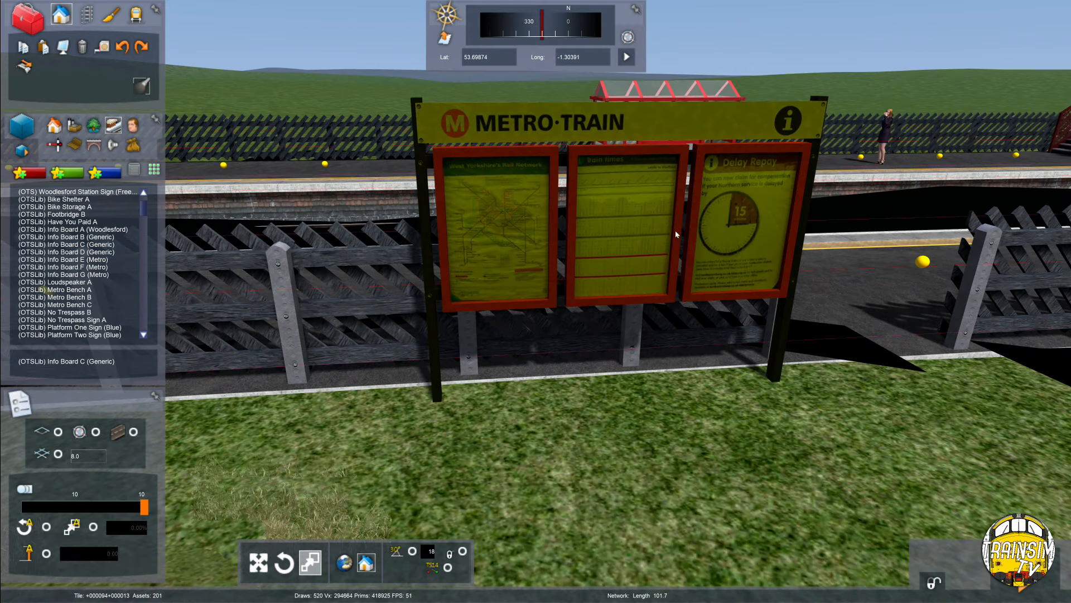
pyautogui.scroll(-2, 395, 483)
pyautogui.moveTo(399, 487); pyautogui.dragTo(394, 483, button='right')
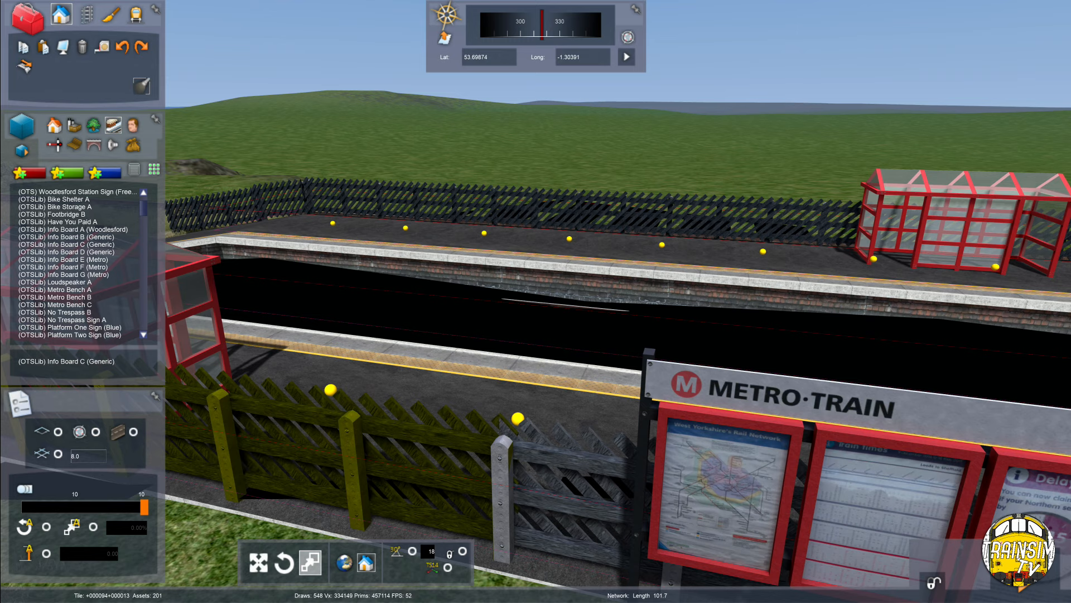
pyautogui.moveTo(394, 483); pyautogui.dragTo(32, 385, button='right')
pyautogui.press('Up')
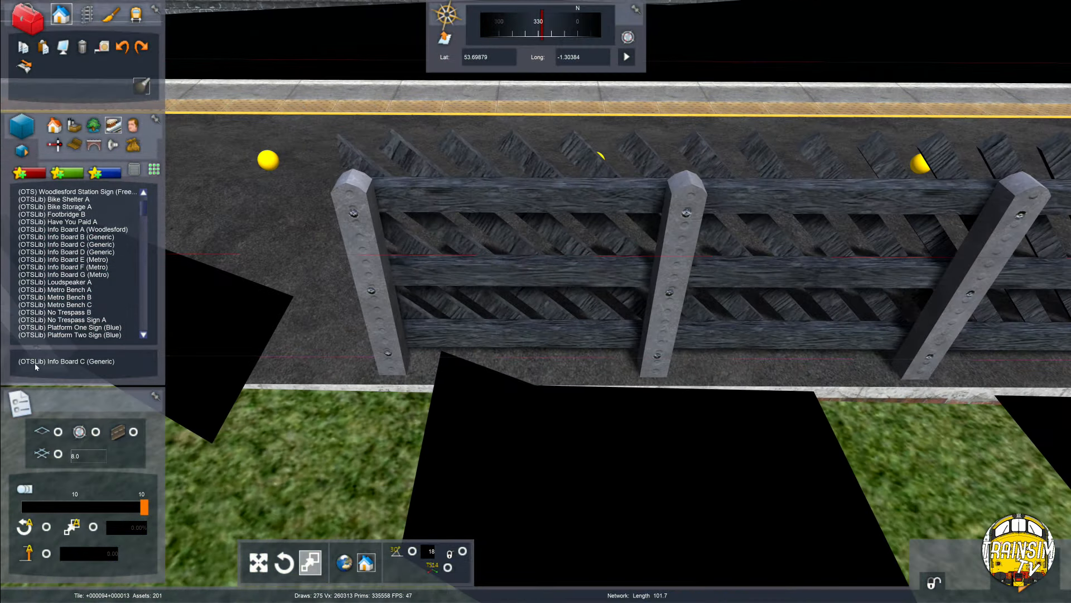
pyautogui.click(114, 246)
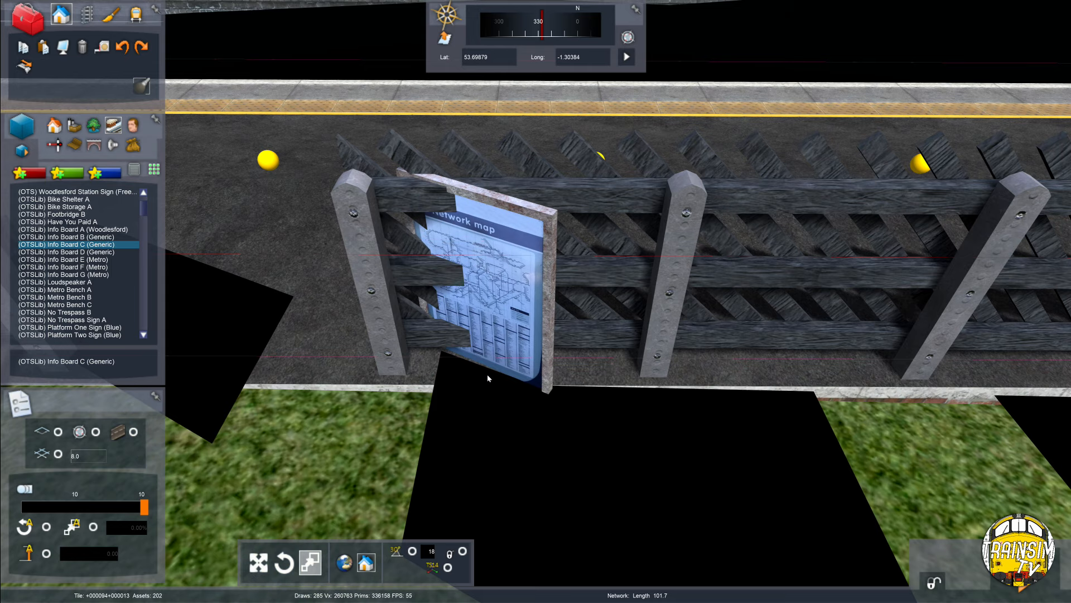
pyautogui.click(491, 374)
pyautogui.rightClick(508, 378)
pyautogui.moveTo(508, 377); pyautogui.dragTo(514, 381, button='right')
pyautogui.press('Up')
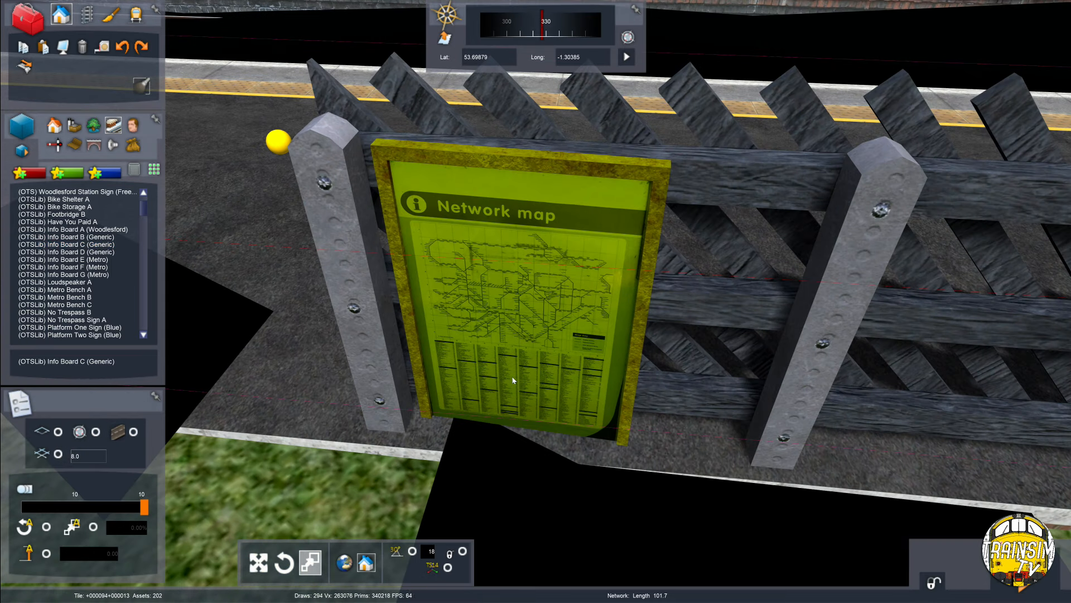
# Move the network map board into place against the fence, right beside the post at the opening.
pyautogui.moveTo(530, 374)
pyautogui.mouseDown()
pyautogui.moveTo(539, 357)
pyautogui.moveTo(540, 367)
pyautogui.mouseUp()
pyautogui.press('Right')
pyautogui.moveTo(604, 345); pyautogui.dragTo(580, 391, button='right')
pyautogui.press('Up')
pyautogui.rightClick(605, 344)
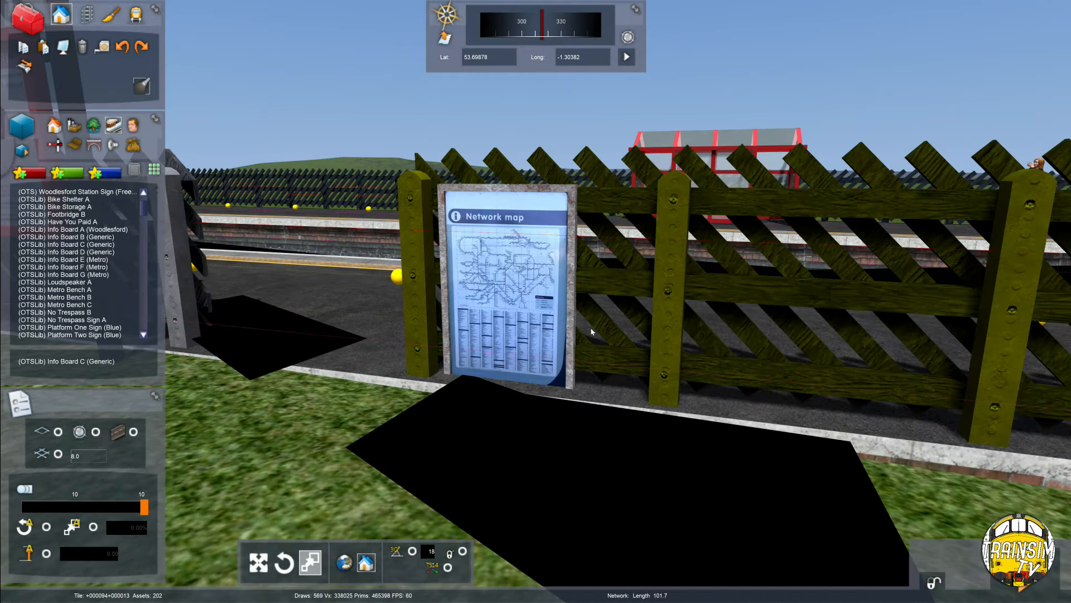
pyautogui.click(543, 280)
pyautogui.scroll(-3, 538, 279)
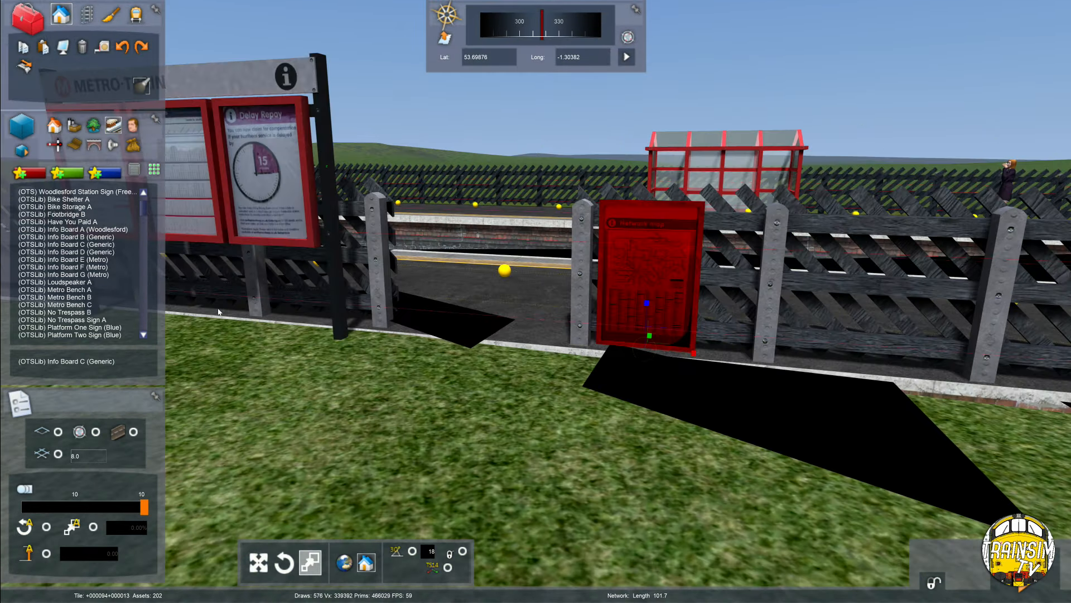
# Check the network map board's alignment with the platform fence from the front and from the end.
pyautogui.click(67, 260)
pyautogui.click(49, 244)
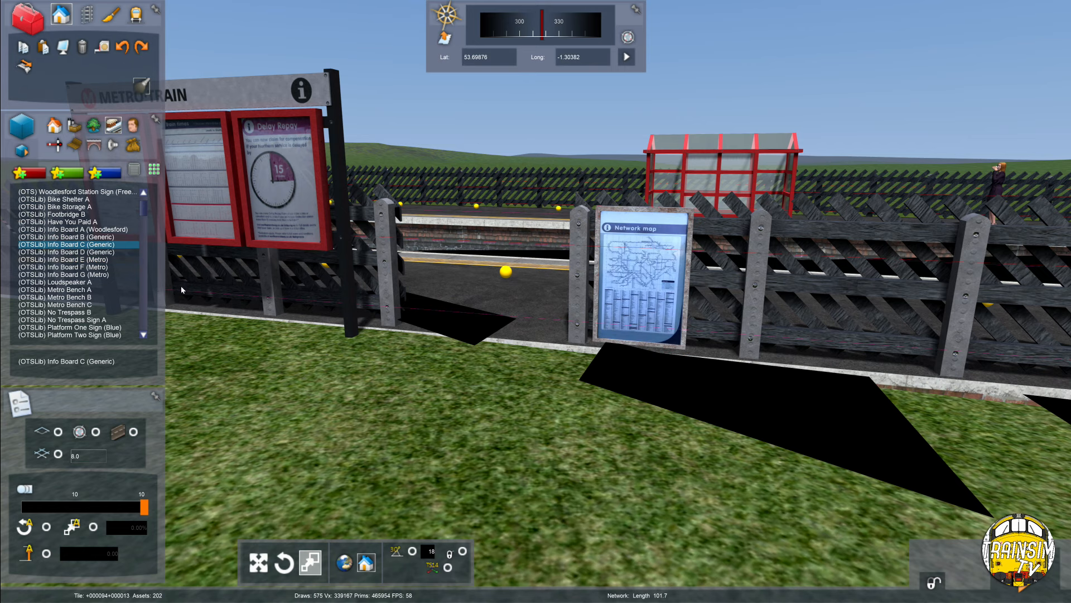
pyautogui.click(66, 251)
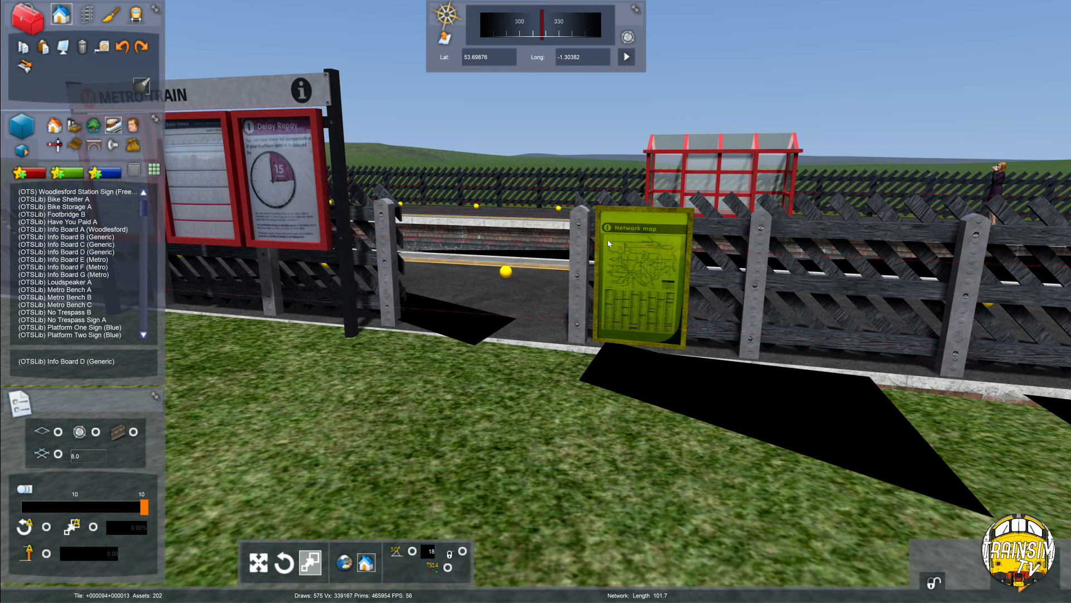
pyautogui.click(619, 222)
pyautogui.click(579, 302)
pyautogui.press('Down')
pyautogui.moveTo(503, 450); pyautogui.dragTo(625, 430, button='right')
pyautogui.press('Up')
pyautogui.moveTo(535, 301); pyautogui.dragTo(675, 390, button='right')
pyautogui.press('Left')
pyautogui.moveTo(494, 480); pyautogui.dragTo(463, 457, button='right')
pyautogui.press('Down')
pyautogui.press('Down')
pyautogui.press('Up')
pyautogui.press('Down')
pyautogui.press('Up')
pyautogui.press('Up')
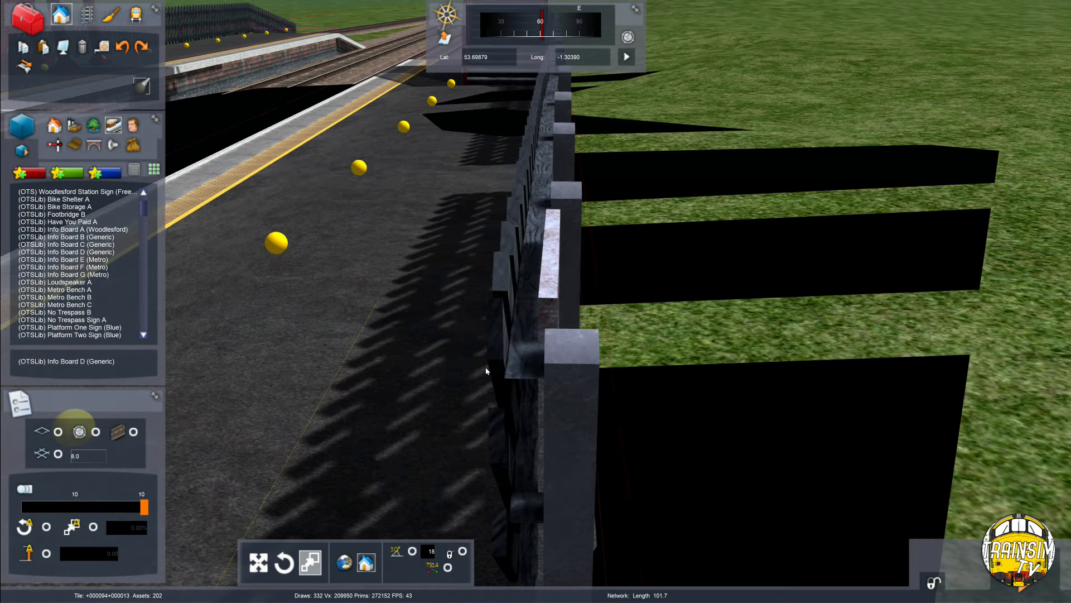
# Nudge the network map board against the fence rails and save the route.
pyautogui.click(558, 282)
pyautogui.press('Left')
pyautogui.moveTo(440, 468); pyautogui.dragTo(476, 403, button='right')
pyautogui.click(476, 404)
pyautogui.press('Right')
pyautogui.moveTo(885, 270); pyautogui.dragTo(854, 106, button='right')
pyautogui.press('F2')
pyautogui.click(449, 409)
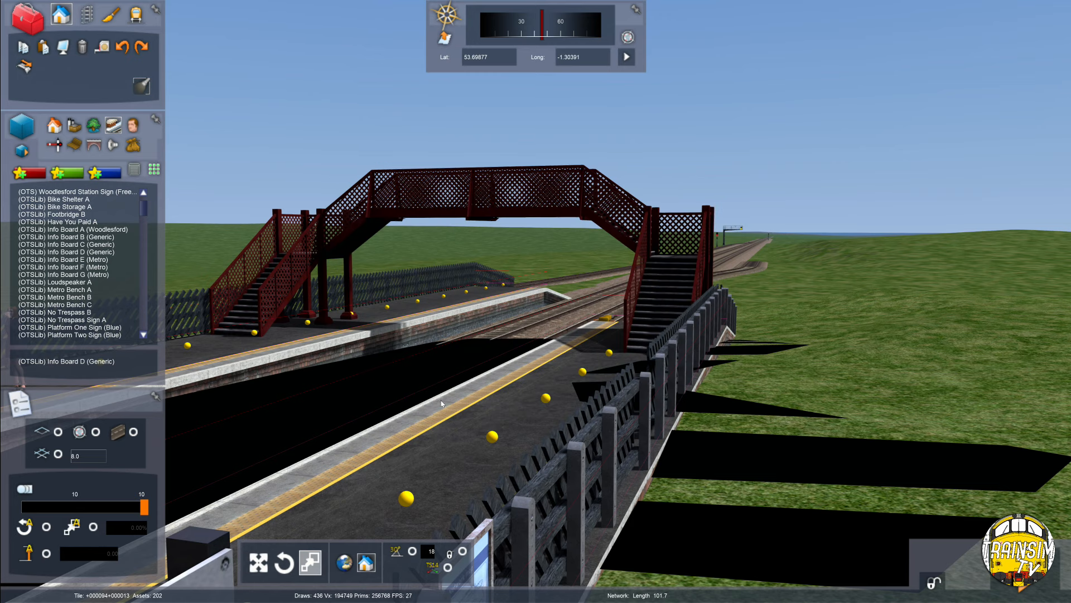
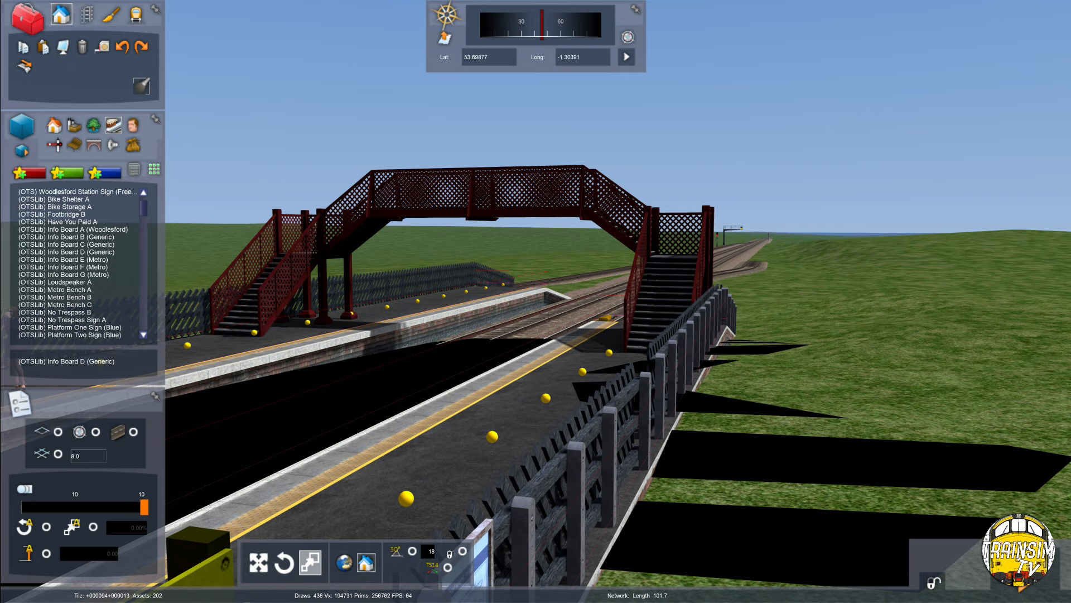
# Compare Info Boards E, F and G (Metro) and Info Board B (Generic) for the next opening in the platform fence.
pyautogui.press('Right')
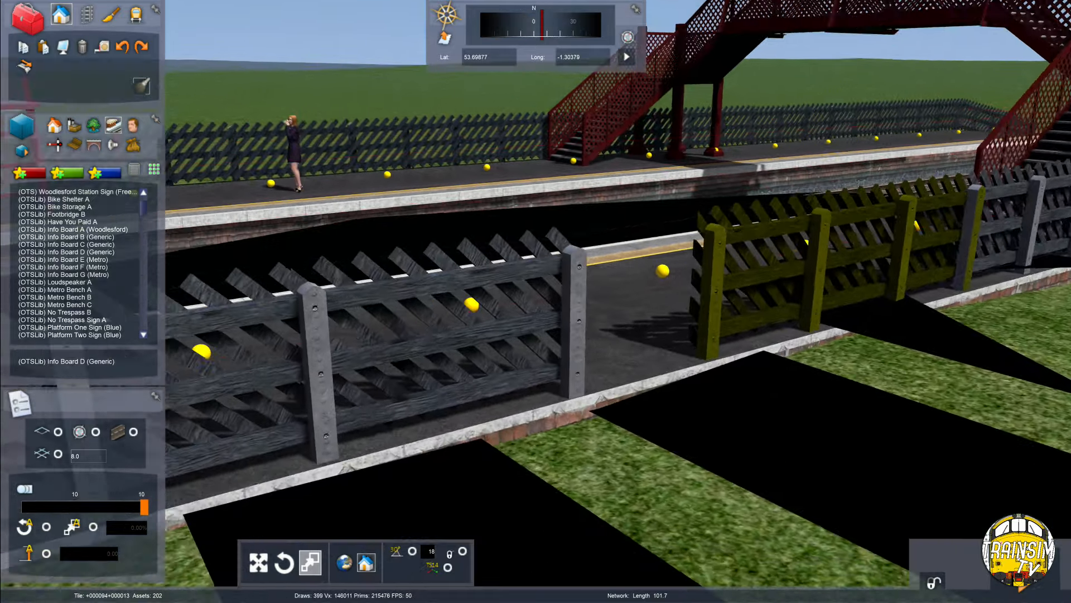
pyautogui.scroll(-1, 948, 268)
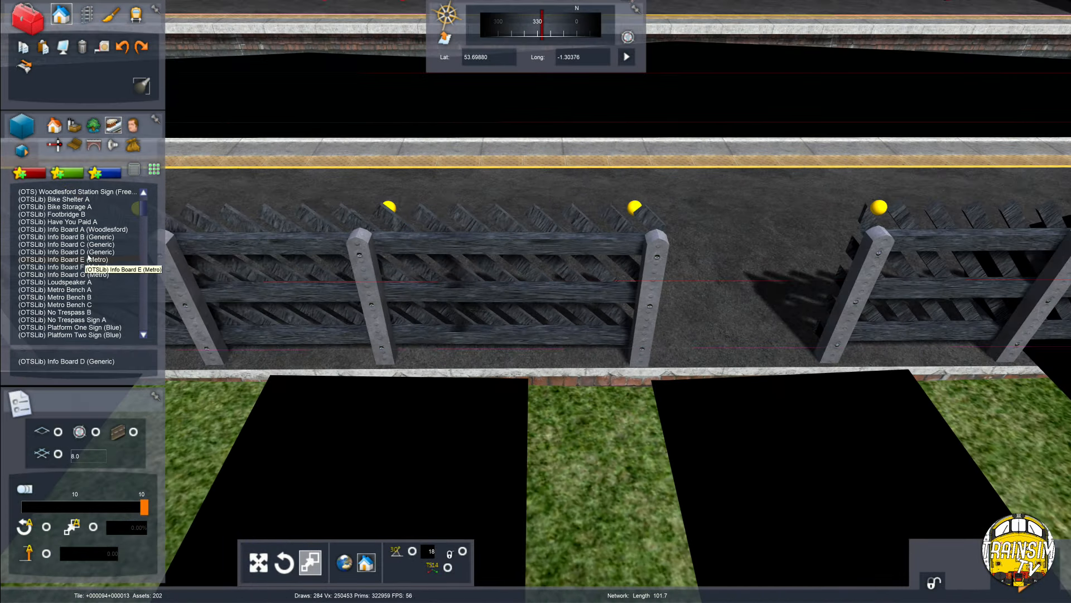
pyautogui.click(66, 251)
pyautogui.click(84, 259)
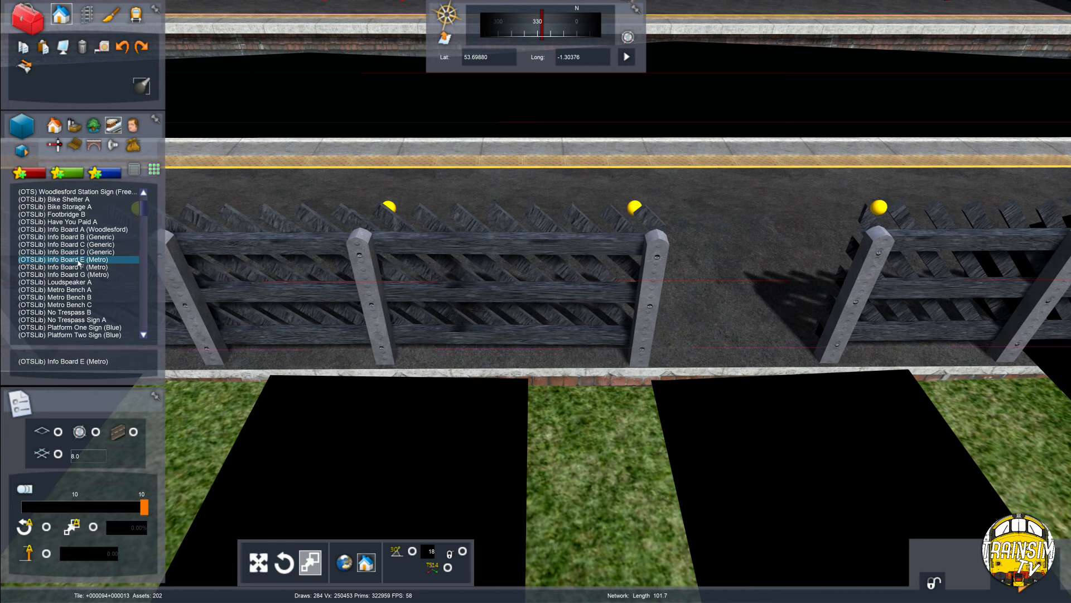
pyautogui.click(91, 267)
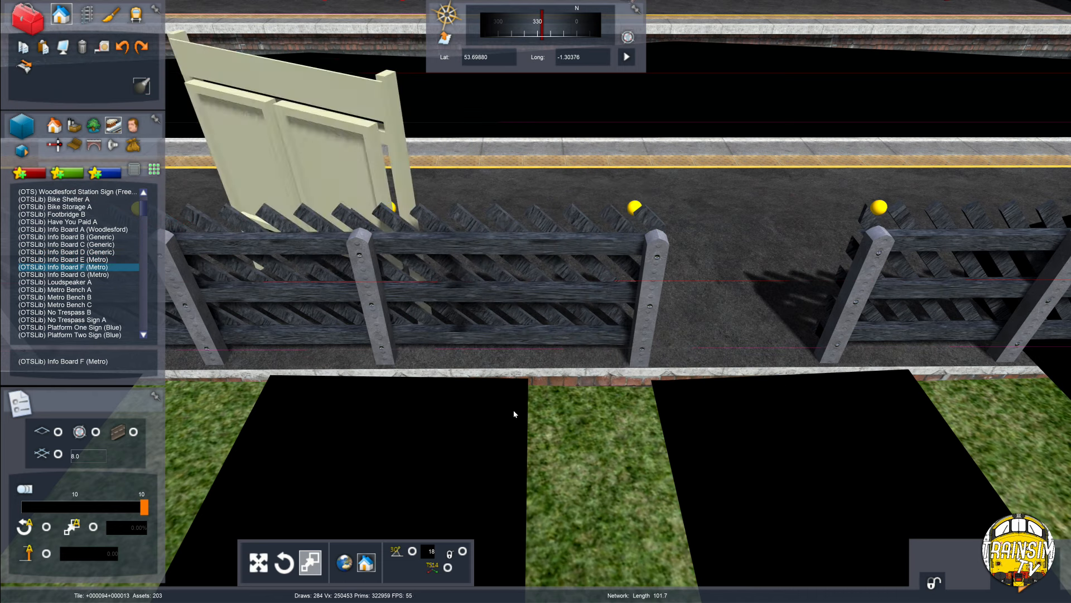
pyautogui.click(108, 275)
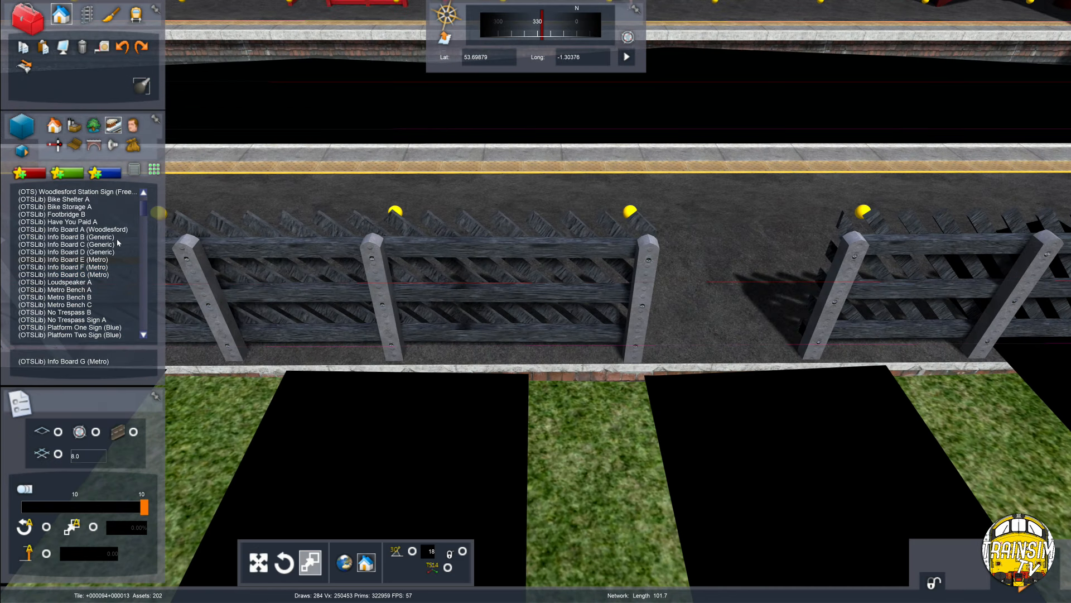
pyautogui.click(116, 237)
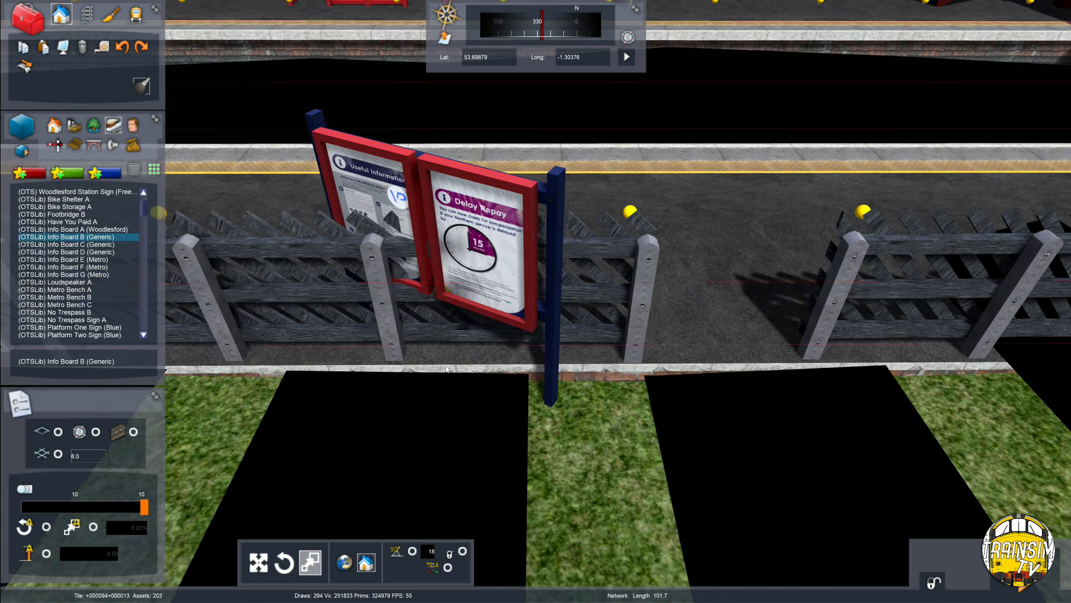
# Place an (OTSLib) Info Board D (Generic) beside the second fence opening, turned parallel to the fence and set against its rails.
pyautogui.click(94, 252)
pyautogui.scroll(5, 544, 388)
pyautogui.moveTo(591, 434); pyautogui.dragTo(610, 436)
pyautogui.rightClick(623, 385)
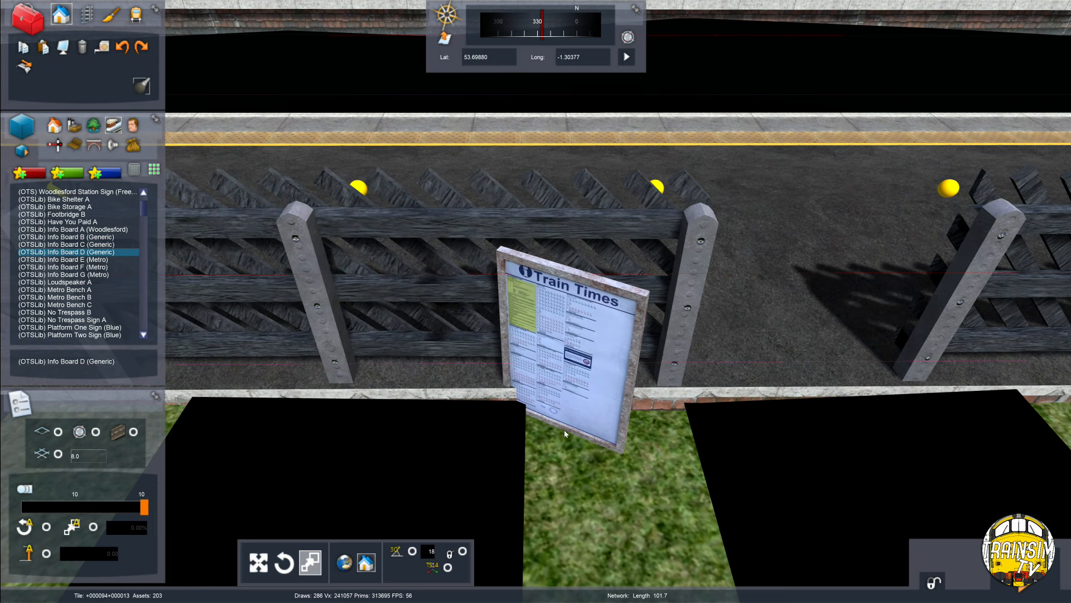
pyautogui.click(623, 378)
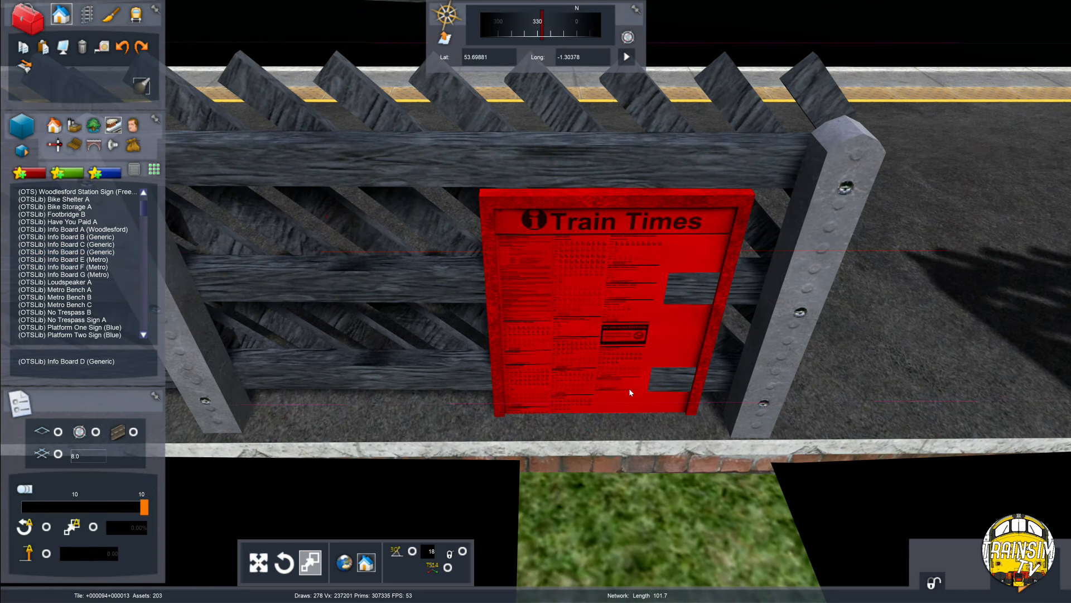
pyautogui.moveTo(641, 439); pyautogui.dragTo(680, 460)
pyautogui.click(684, 457)
# Check the train times board from along the fence and fine-tune its position next to the end post.
pyautogui.moveTo(685, 458); pyautogui.dragTo(619, 296, button='right')
pyautogui.press('Down')
pyautogui.press('Left')
pyautogui.press('Up')
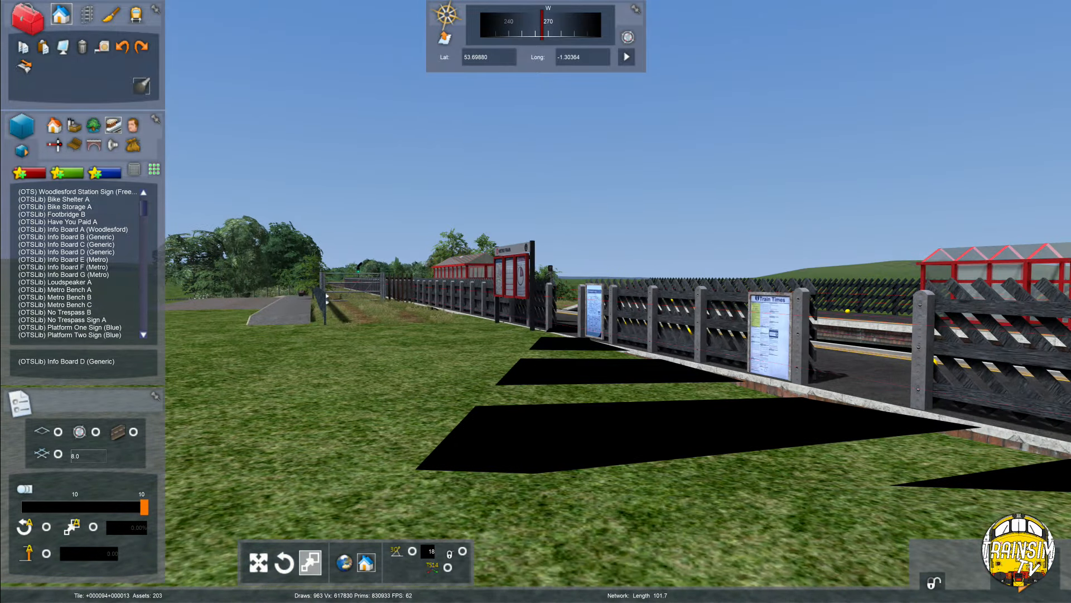
pyautogui.press('Up')
pyautogui.moveTo(685, 457); pyautogui.dragTo(694, 462, button='right')
pyautogui.click(808, 370)
pyautogui.moveTo(804, 362); pyautogui.dragTo(801, 358)
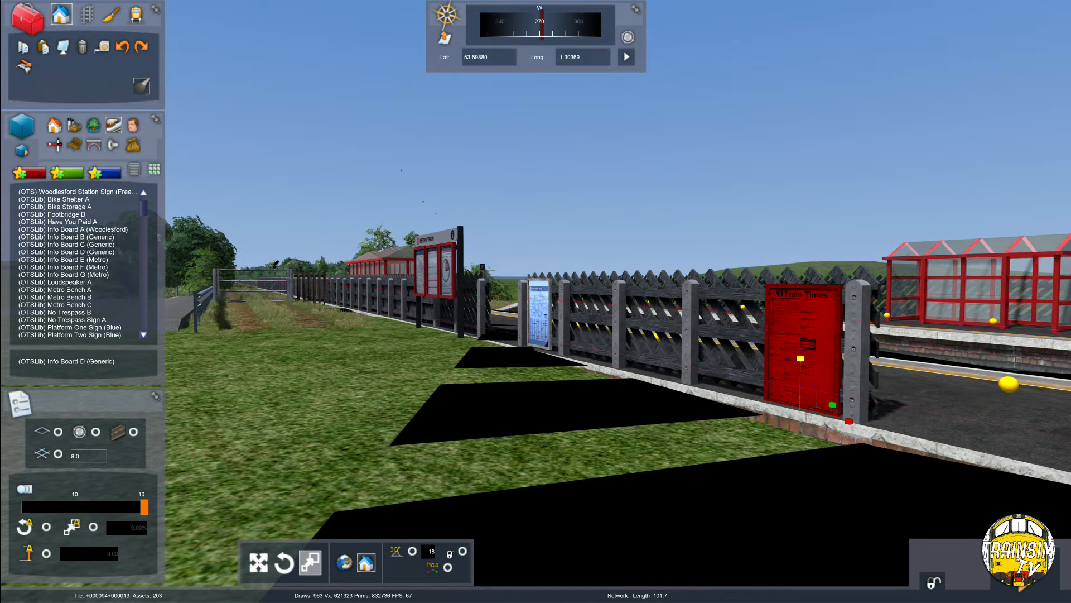
pyautogui.click(726, 413)
pyautogui.press('Up')
pyautogui.moveTo(547, 413); pyautogui.dragTo(629, 468, button='right')
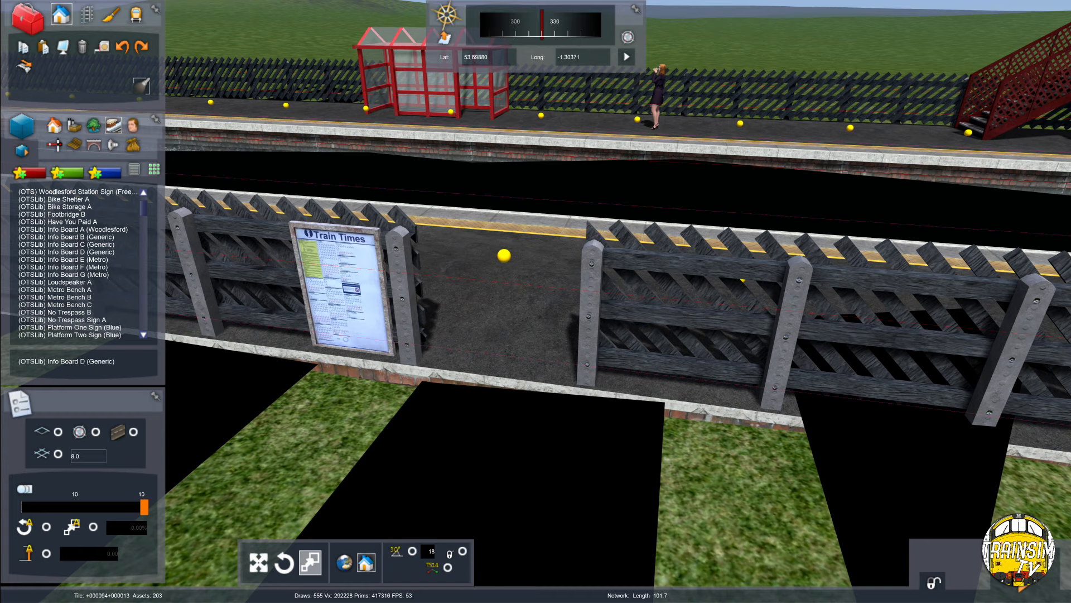
pyautogui.press('Down')
pyautogui.moveTo(428, 577); pyautogui.dragTo(436, 577, button='right')
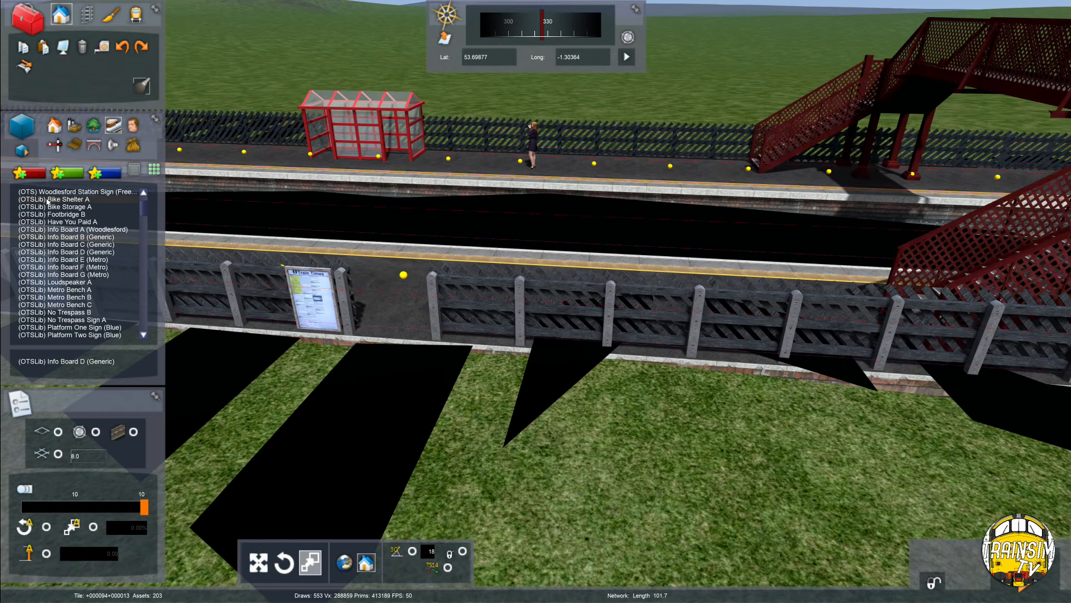
# Preview the Woodlesford freestanding station sign, (OTSLib) Shelter D and (OTSLib) Woodlesford Platform Sign A without placing them.
pyautogui.scroll(1, 51, 205)
pyautogui.click(78, 214)
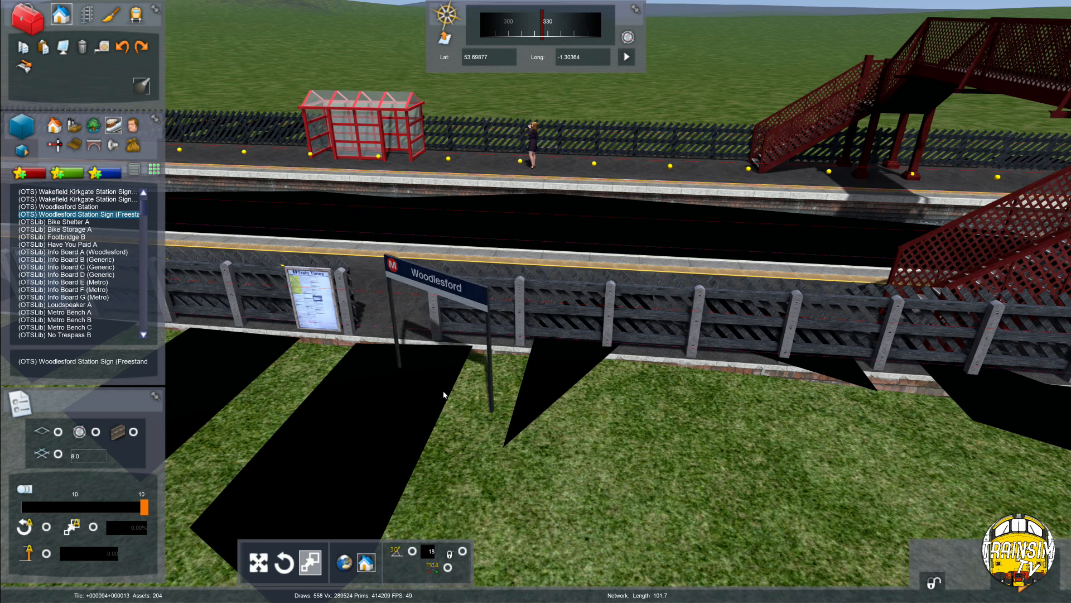
pyautogui.scroll(-1, 96, 304)
pyautogui.scroll(-3, 95, 304)
pyautogui.click(67, 297)
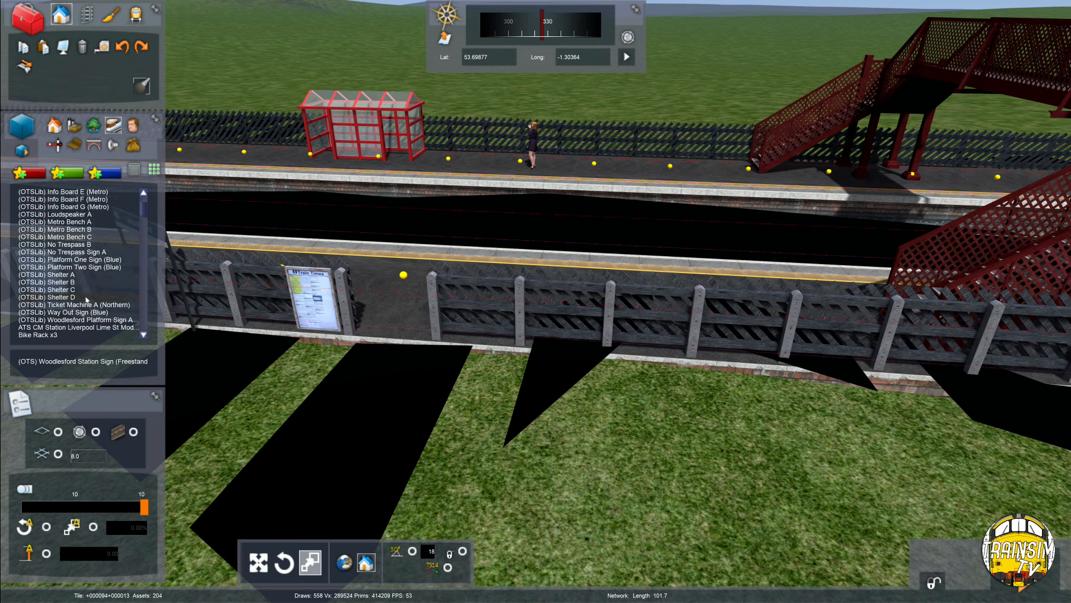
pyautogui.rightClick(413, 396)
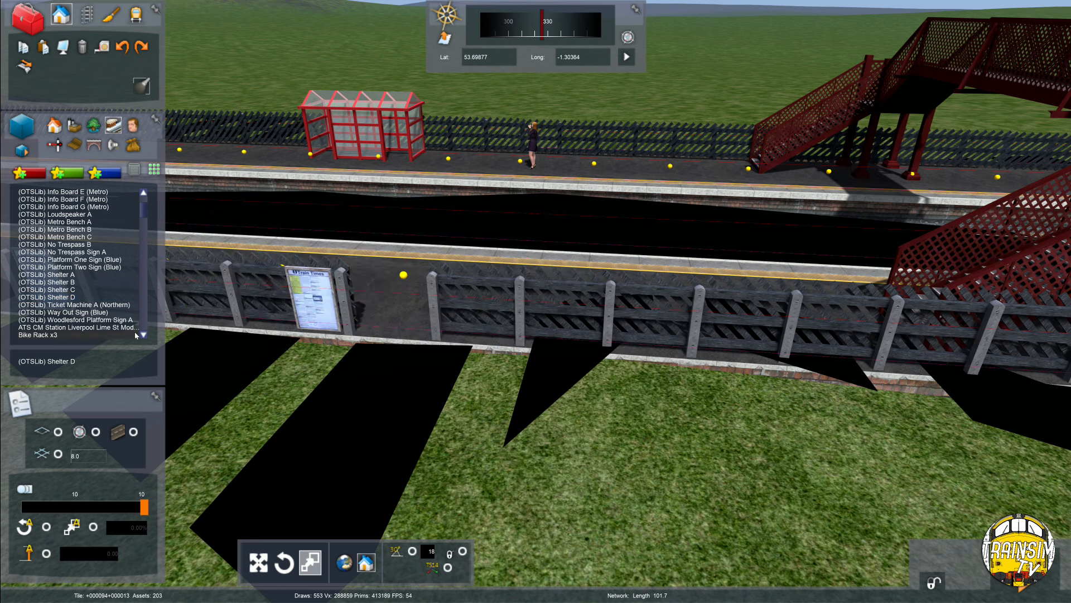
pyautogui.click(87, 320)
pyautogui.rightClick(407, 386)
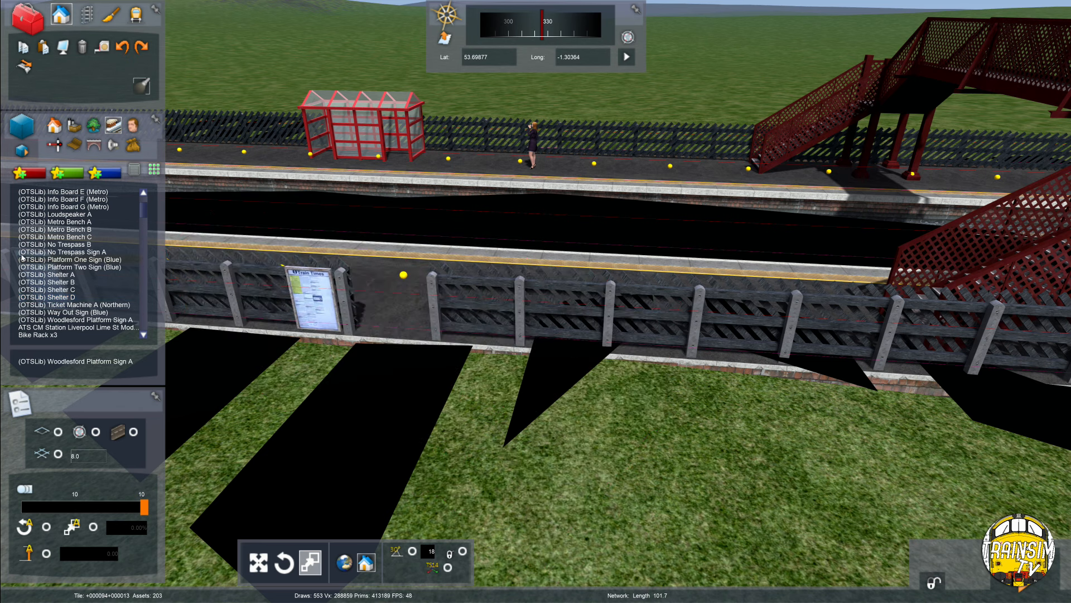
# Preview (OTS) Normanton Info Signs B and A and the Greenfield Station Sign (Wall) beside the platform fence.
pyautogui.scroll(4, 23, 256)
pyautogui.scroll(5, 22, 257)
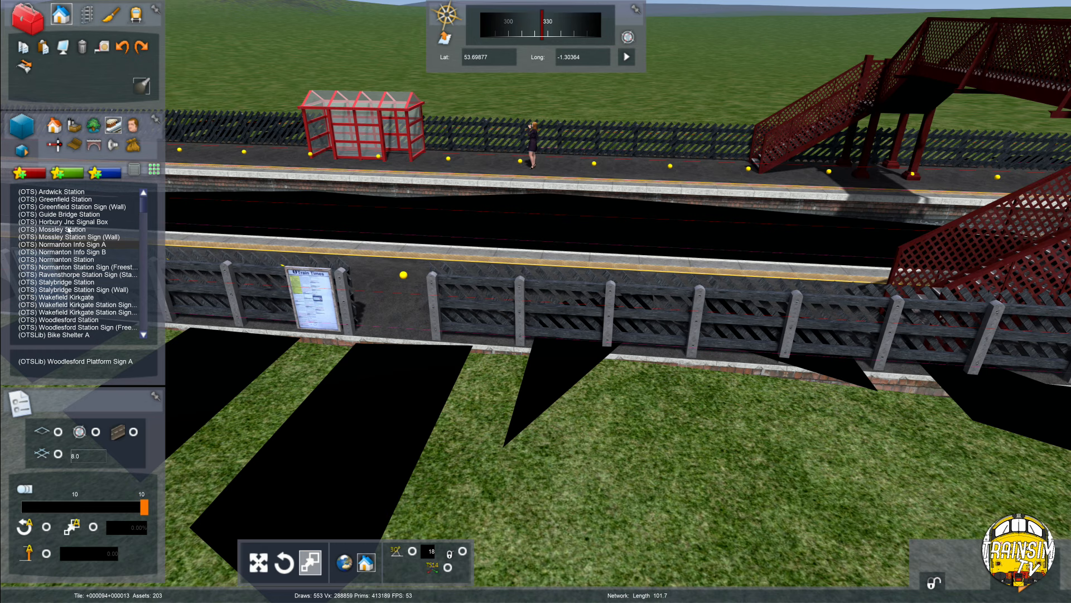
pyautogui.scroll(1, 77, 260)
pyautogui.click(72, 275)
pyautogui.click(73, 267)
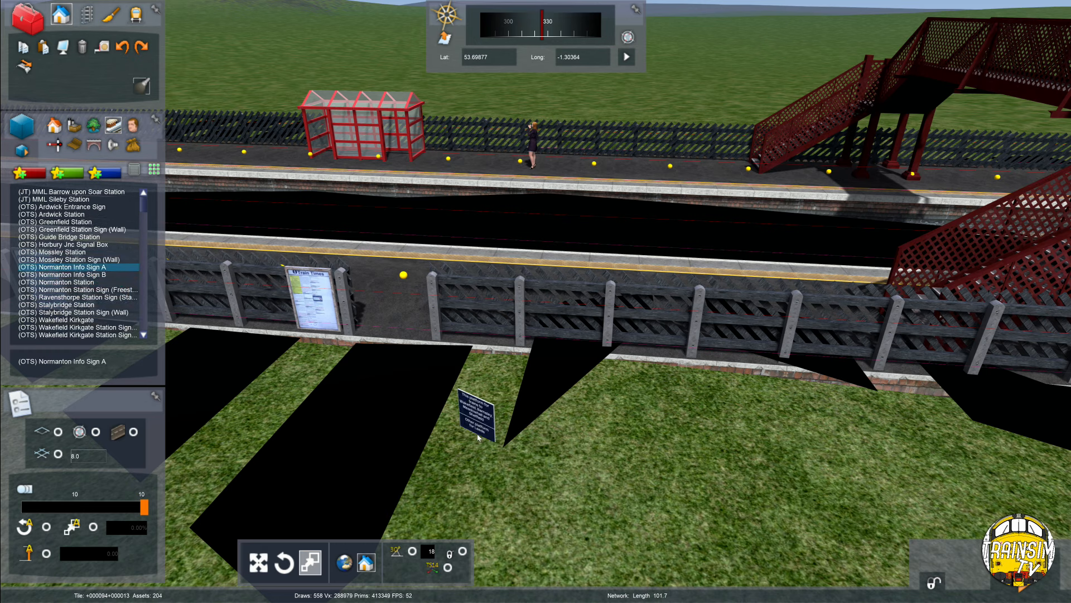
pyautogui.click(71, 229)
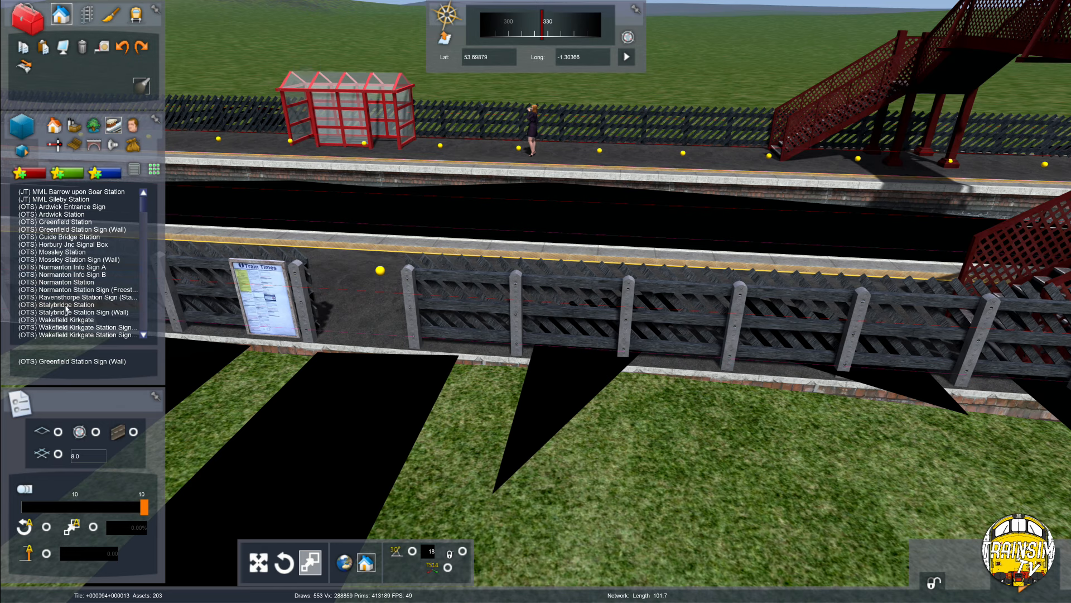
# Preview the freestanding and wall versions of the Wakefield Kirkgate station sign, plus (OTSLib) Footbridge B.
pyautogui.scroll(-1, 66, 308)
pyautogui.click(67, 305)
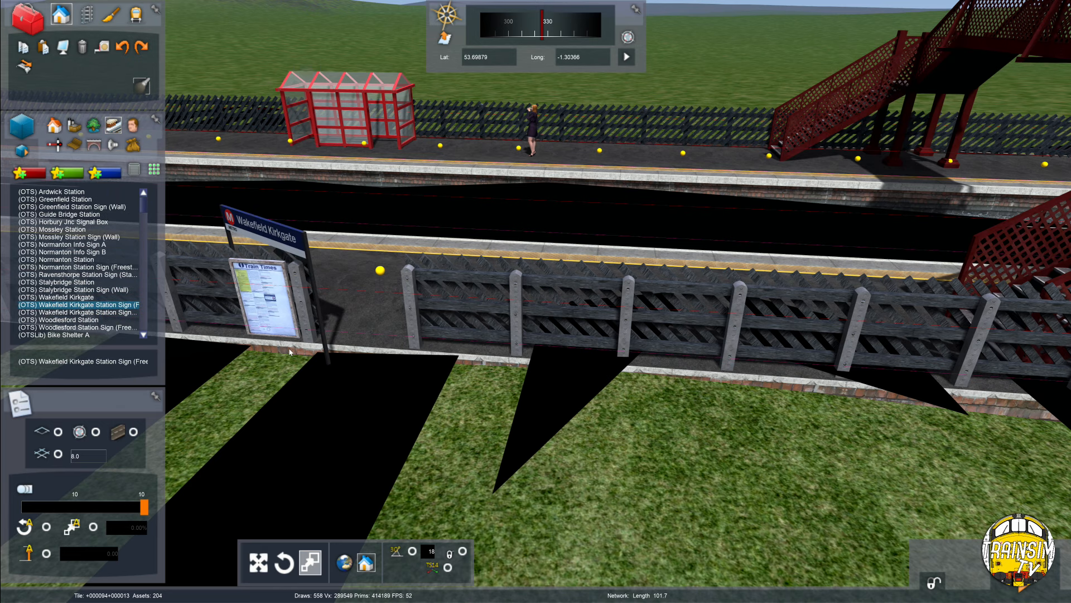
pyautogui.click(78, 311)
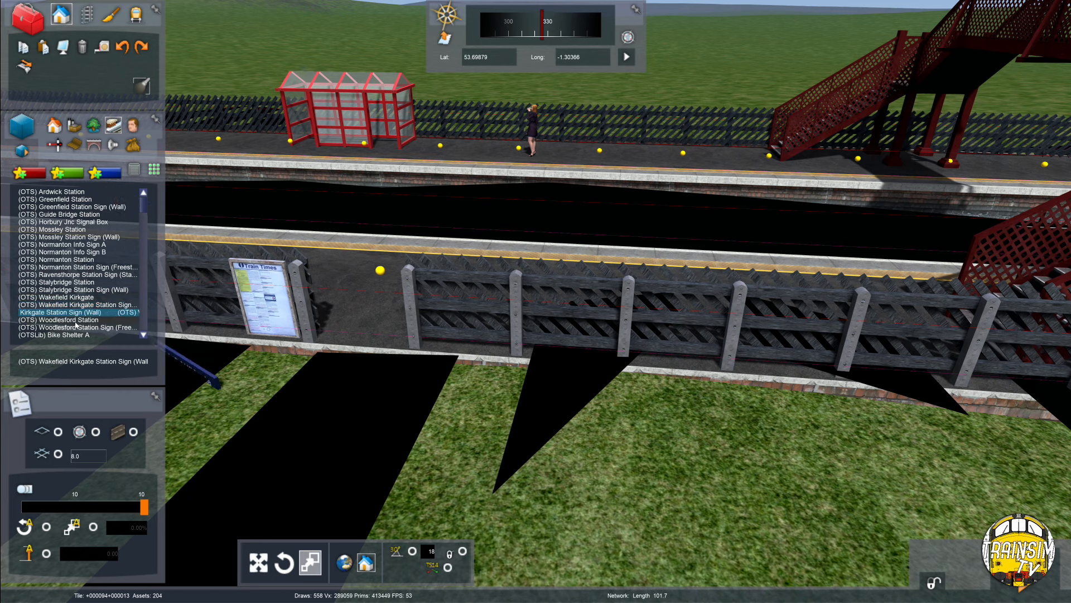
pyautogui.scroll(-1, 73, 328)
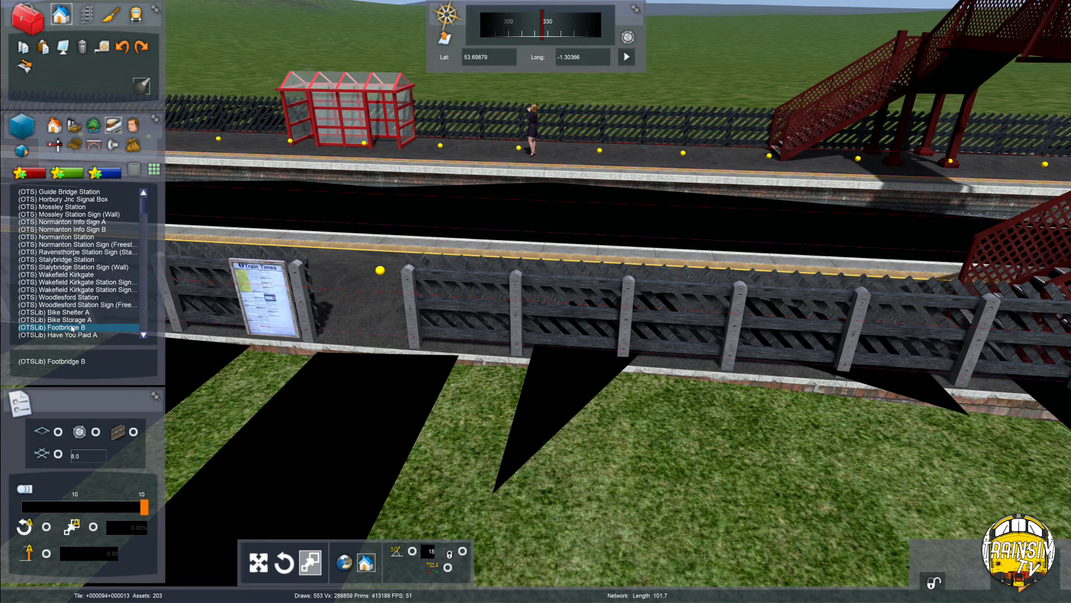
pyautogui.click(72, 327)
pyautogui.scroll(-3, 335, 394)
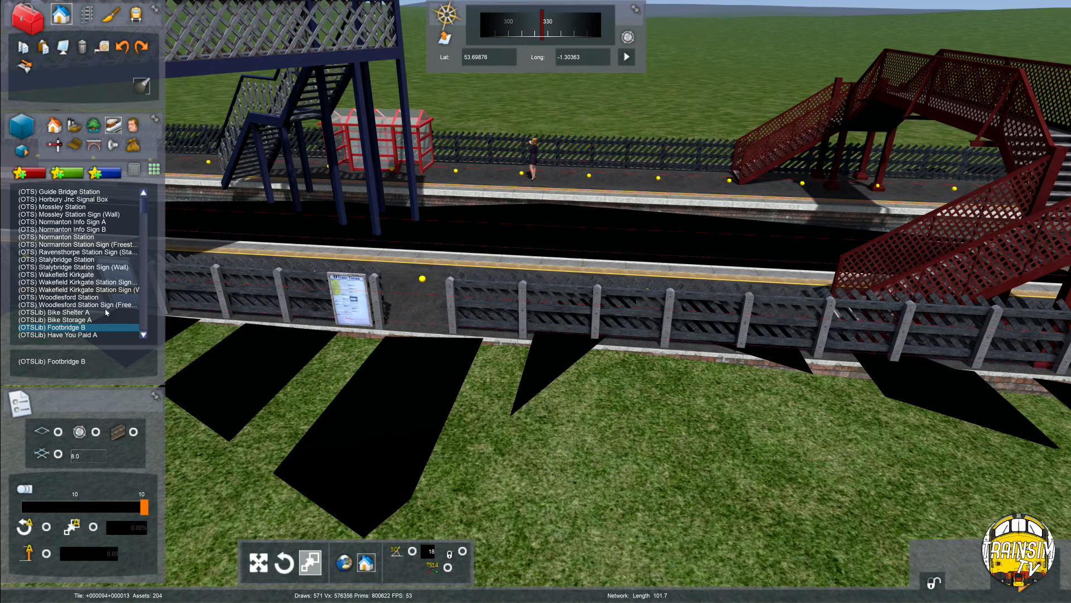
# Preview (OTSLib) Have You Paid A together with Info Board A (Woodlesford) and Info Board B (Generic).
pyautogui.scroll(-2, 110, 305)
pyautogui.click(65, 297)
pyautogui.click(68, 290)
pyautogui.rightClick(380, 366)
pyautogui.press('Up')
pyautogui.click(94, 305)
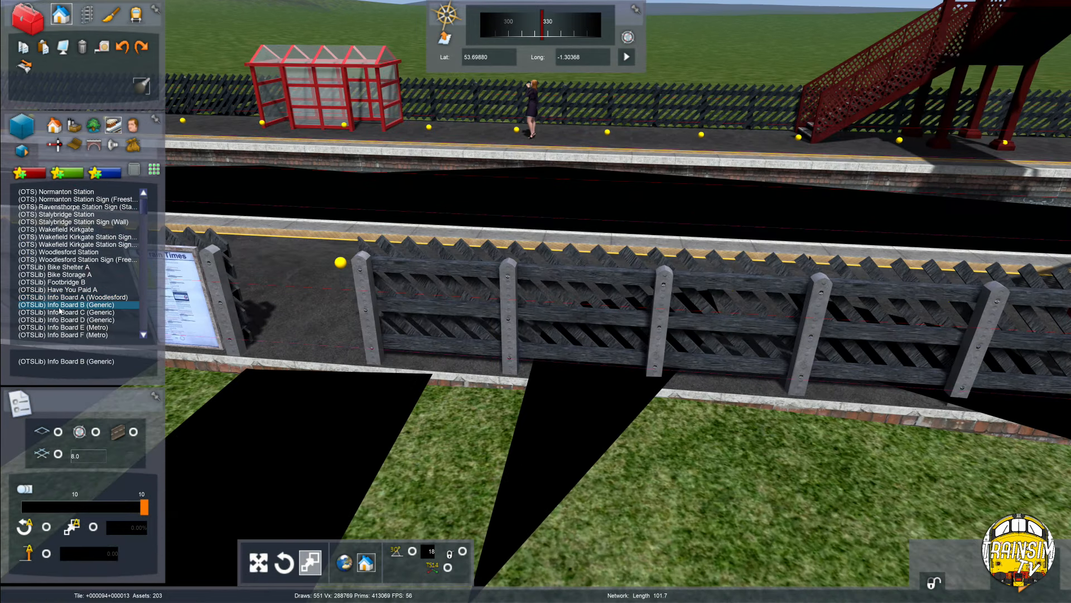
pyautogui.rightClick(386, 438)
# Preview (OTSLib) Info Boards C and D (Generic) and Metro Bench A on the grass behind the fence.
pyautogui.click(78, 311)
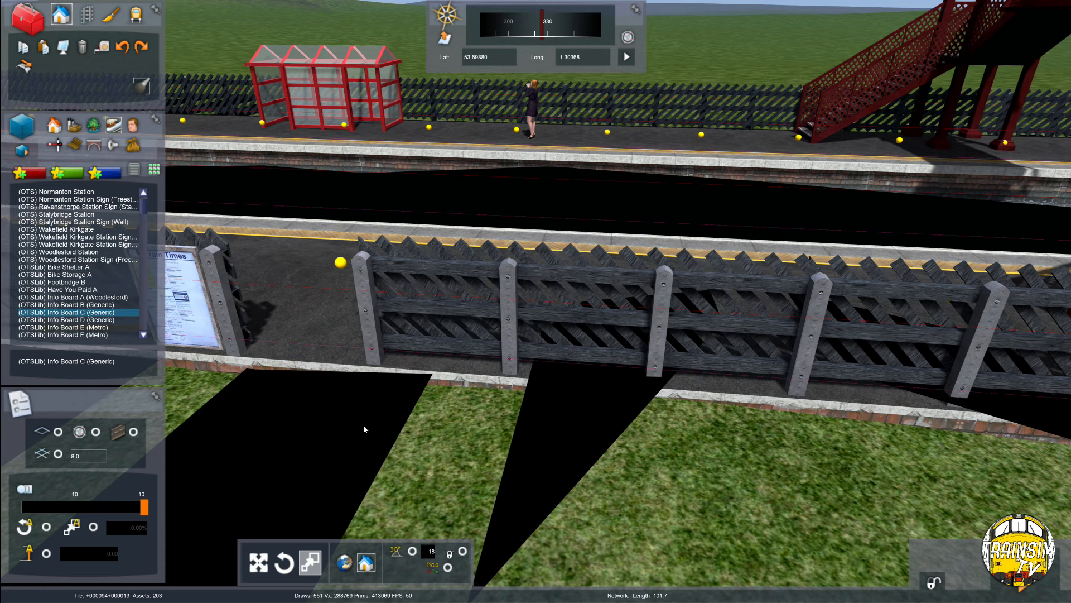
pyautogui.rightClick(500, 459)
pyautogui.press('Down')
pyautogui.click(89, 321)
pyautogui.rightClick(491, 435)
pyautogui.scroll(-1, 70, 330)
pyautogui.click(71, 334)
pyautogui.rightClick(406, 399)
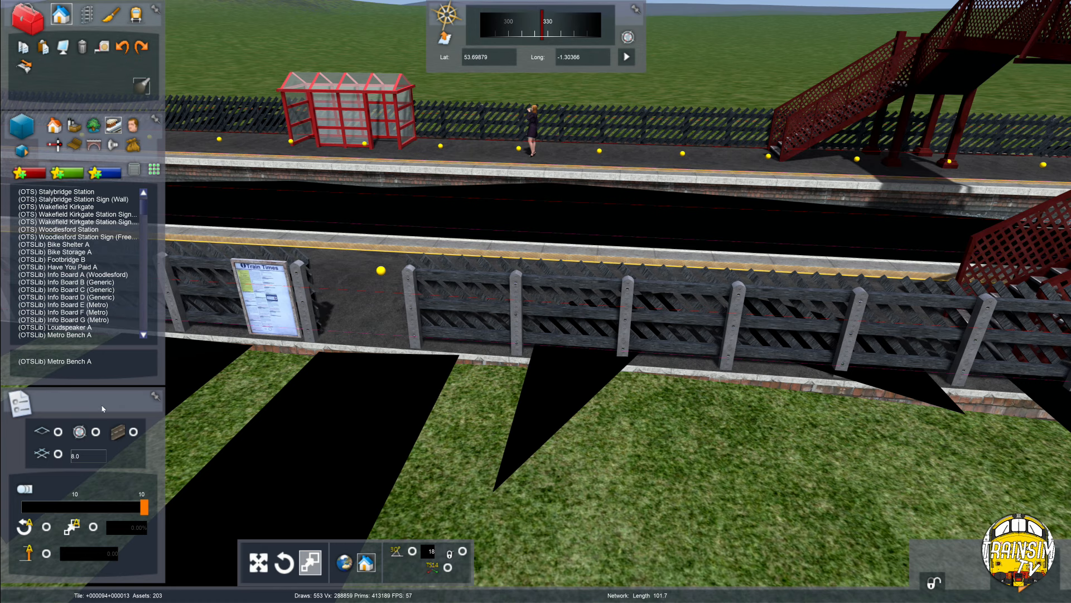
# Try an (OTSLib) Way Out Sign (Blue) on the grass near the train times board, then undo it.
pyautogui.scroll(-7, 91, 292)
pyautogui.press('t')
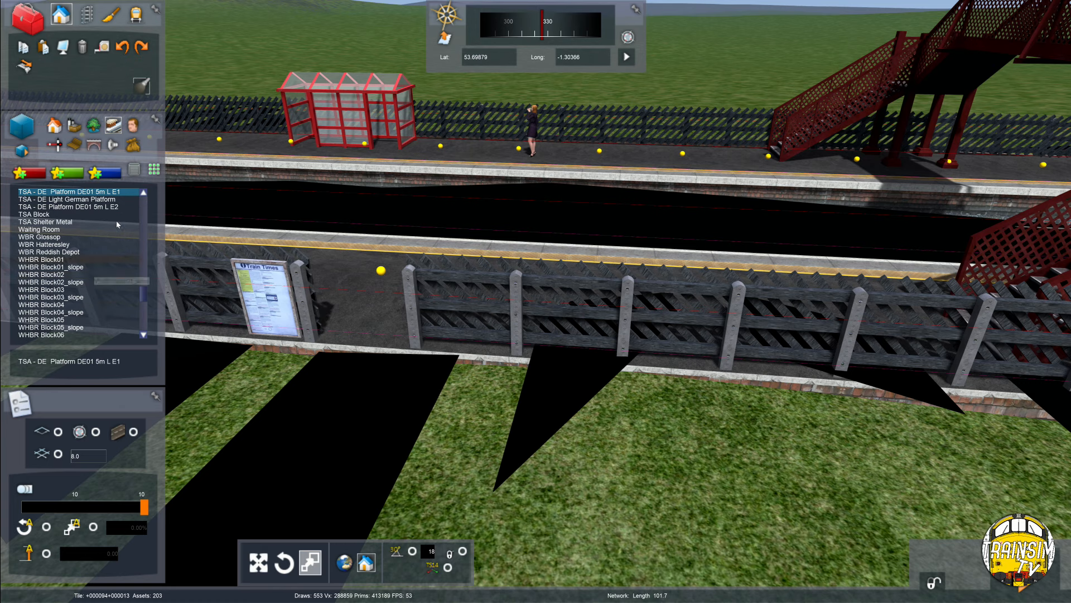
pyautogui.press('a')
pyautogui.click(63, 267)
pyautogui.click(251, 383)
pyautogui.hotkey('ctrl', 'z')
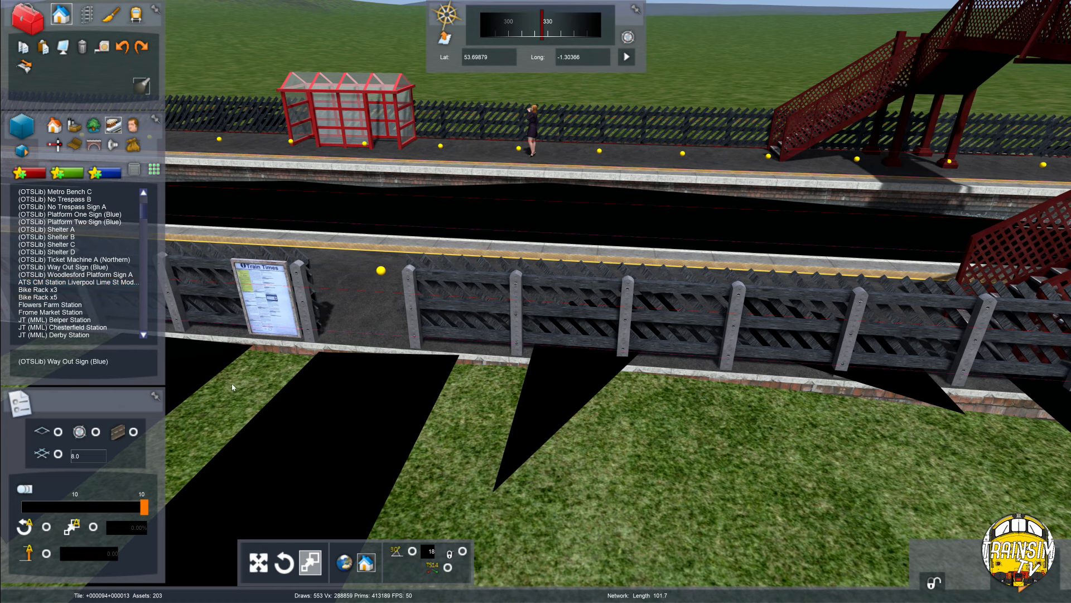
# Browse further station assets, previewing MS Greenfield Station and the Metal Bench beside the platform.
pyautogui.scroll(-10, 91, 296)
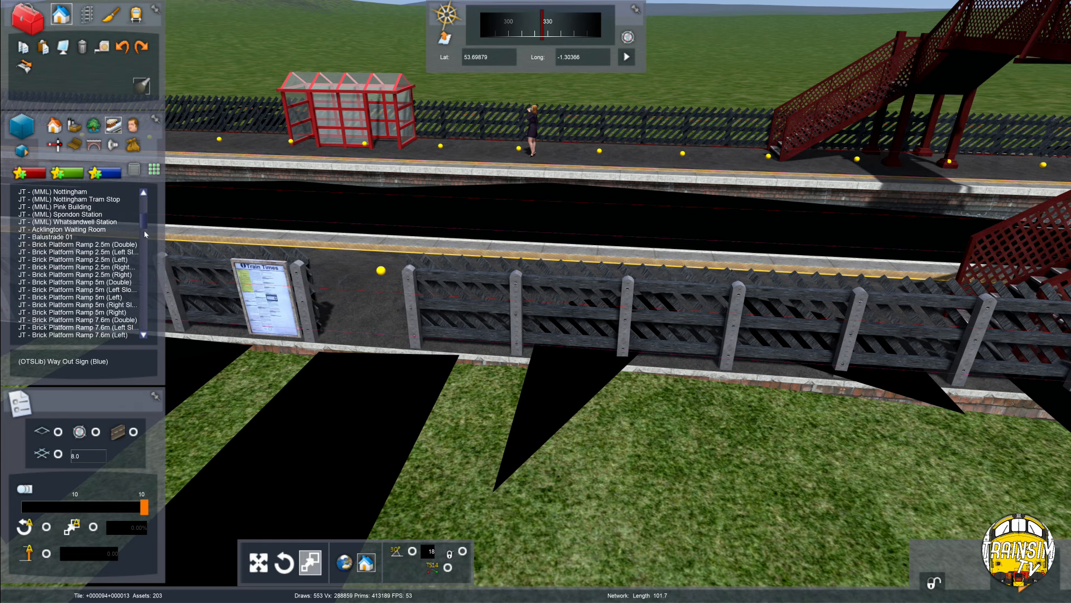
pyautogui.scroll(-10, 145, 228)
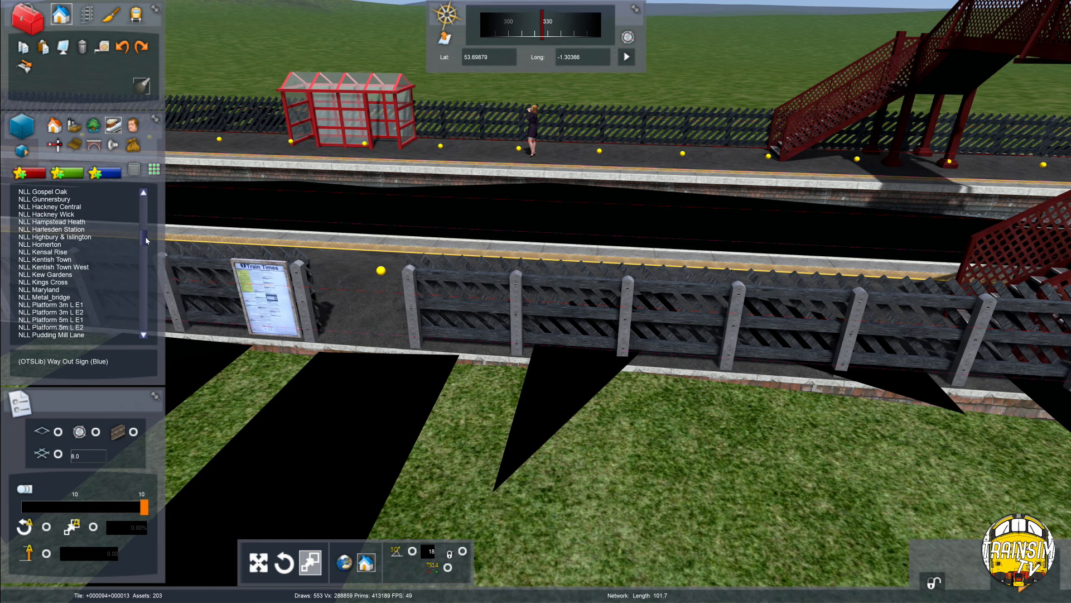
pyautogui.scroll(4, 71, 260)
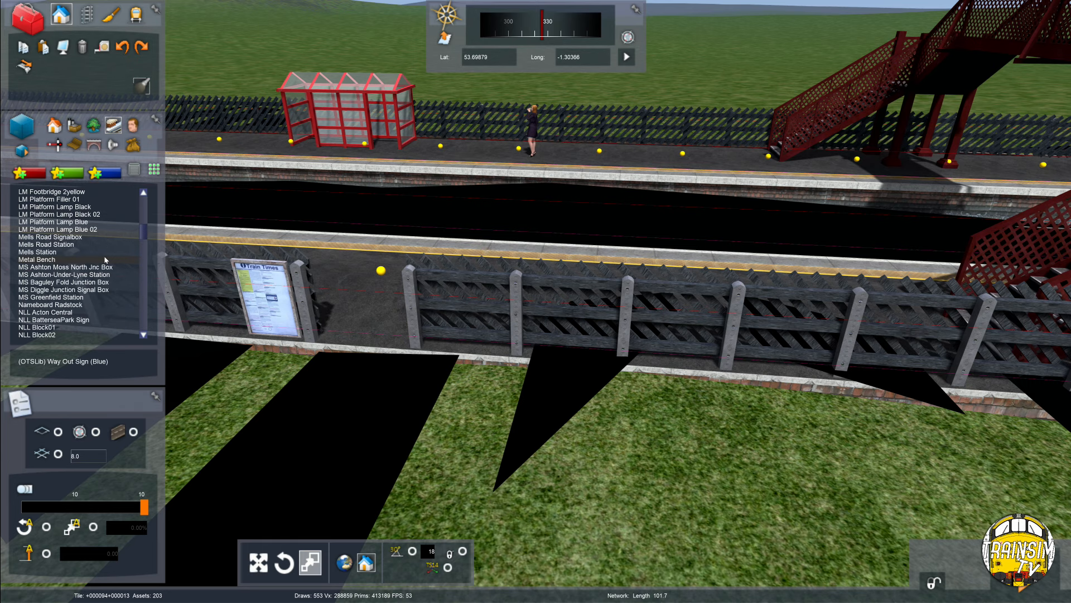
pyautogui.click(57, 298)
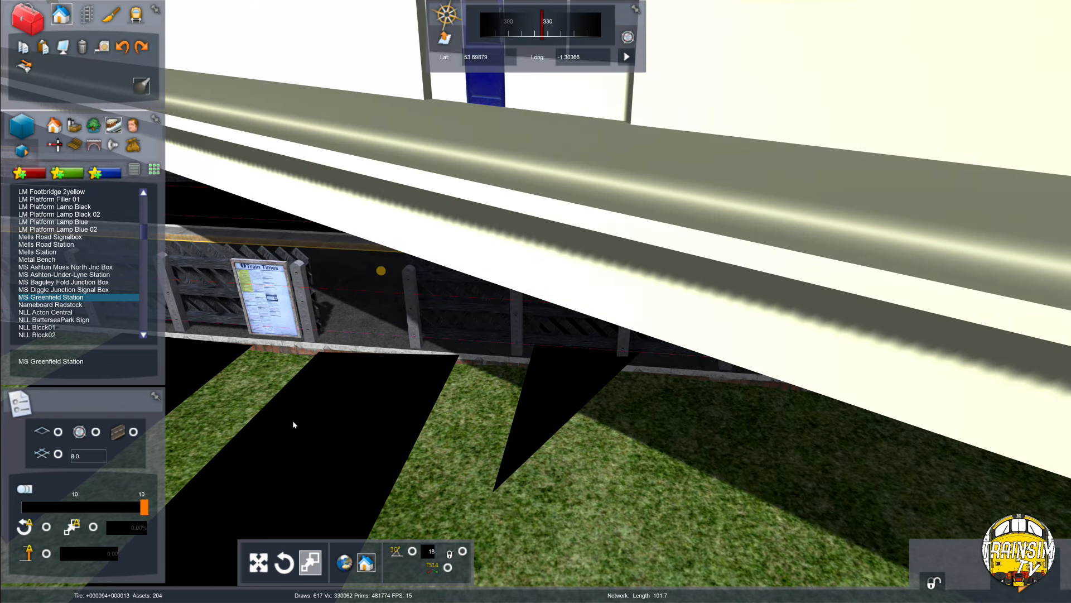
pyautogui.press('Down')
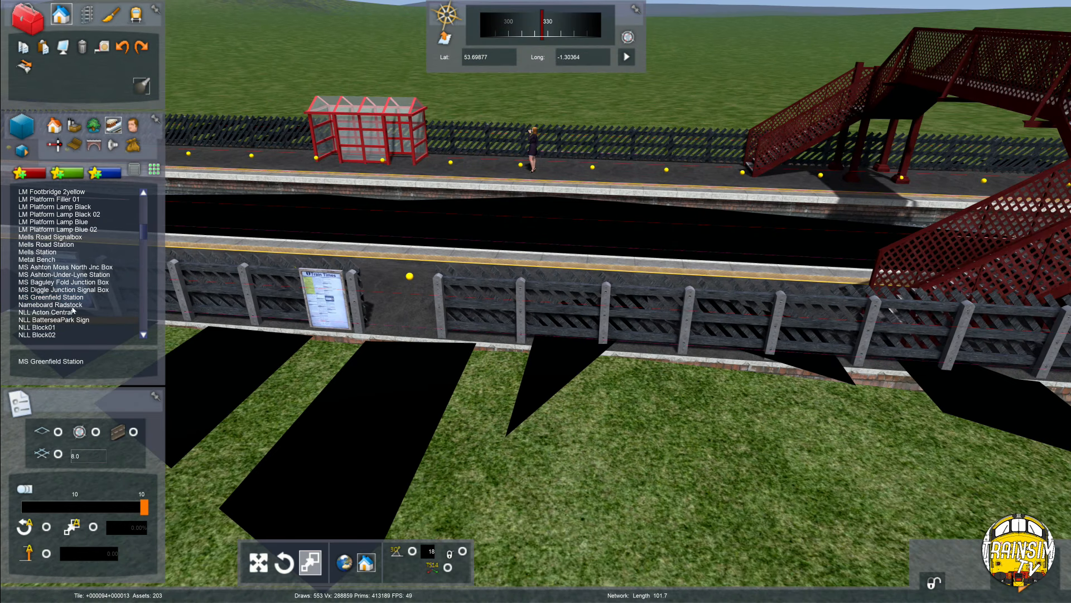
pyautogui.click(34, 259)
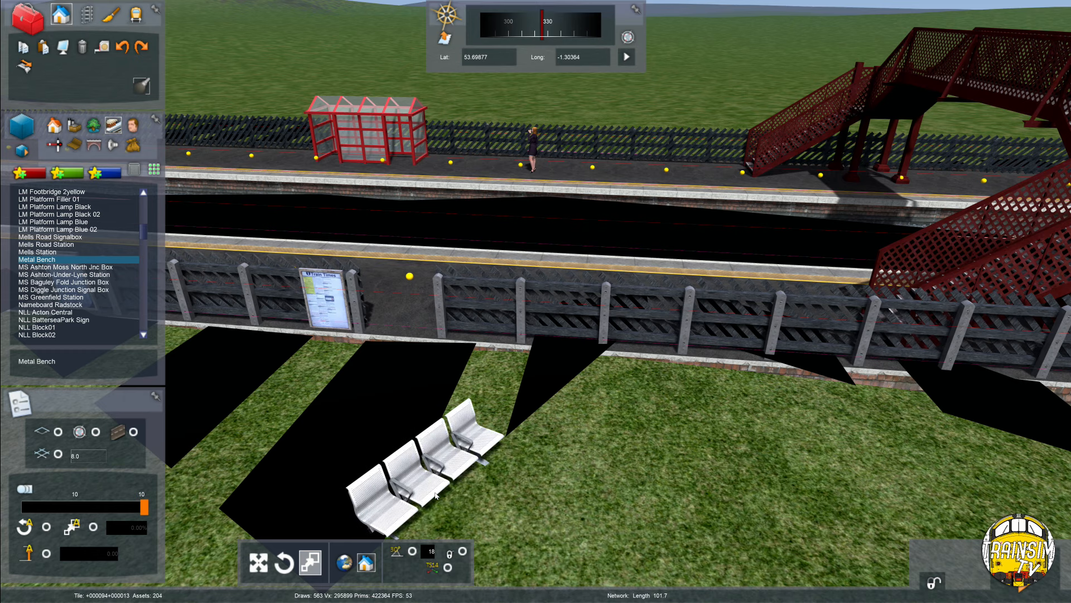
pyautogui.scroll(-20, 74, 284)
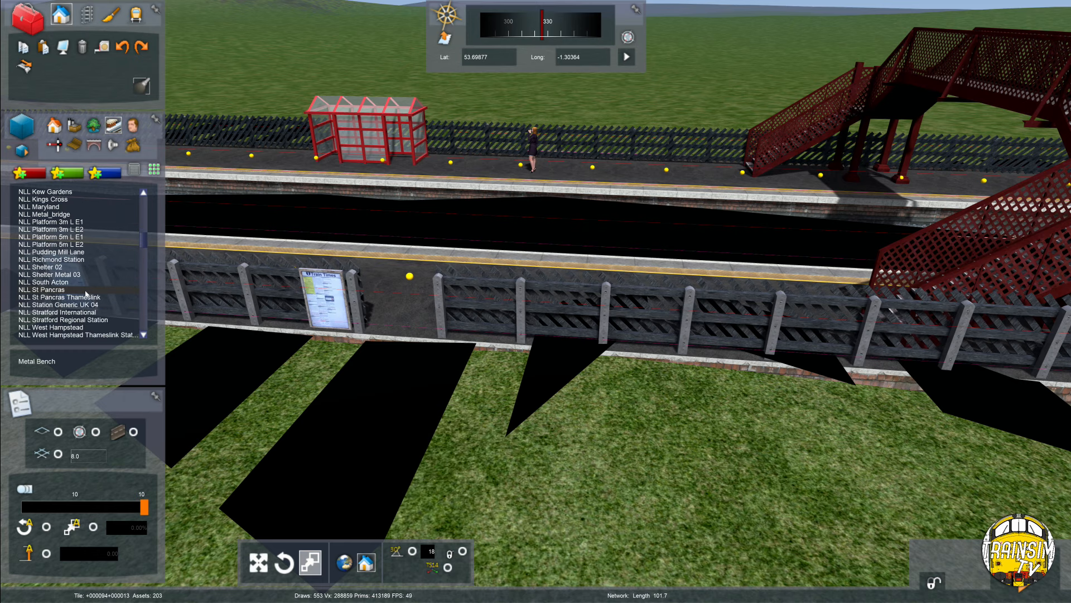
# Raise the satellite map overlay above the station to compare the real platform layout, and lower it back to ground level.
pyautogui.press('Left')
pyautogui.press('Left')
pyautogui.moveTo(242, 360); pyautogui.dragTo(504, 440, button='right')
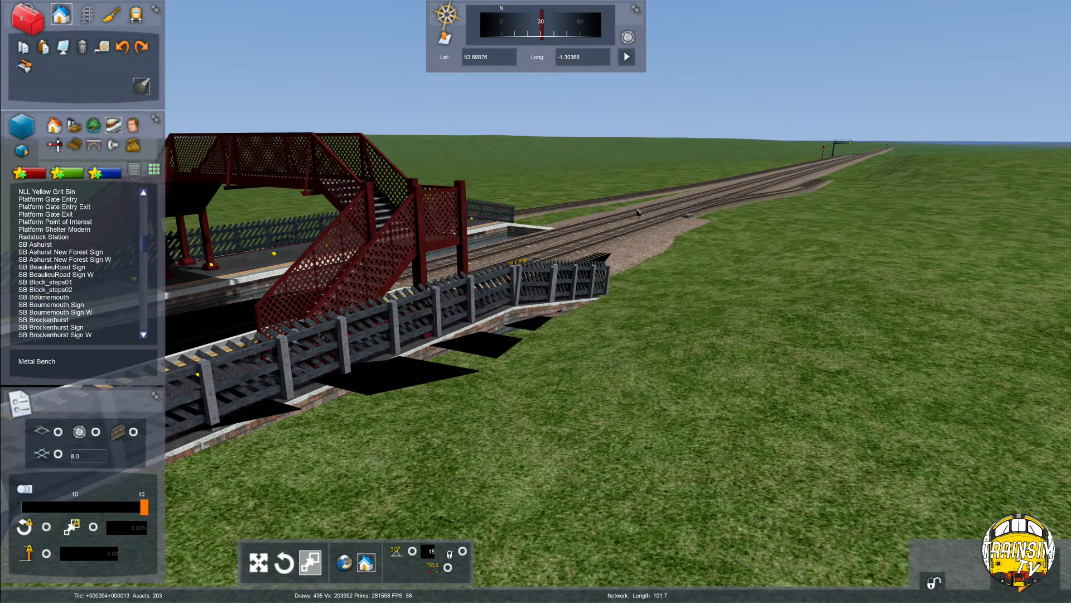
pyautogui.moveTo(536, 302); pyautogui.dragTo(340, 390, button='right')
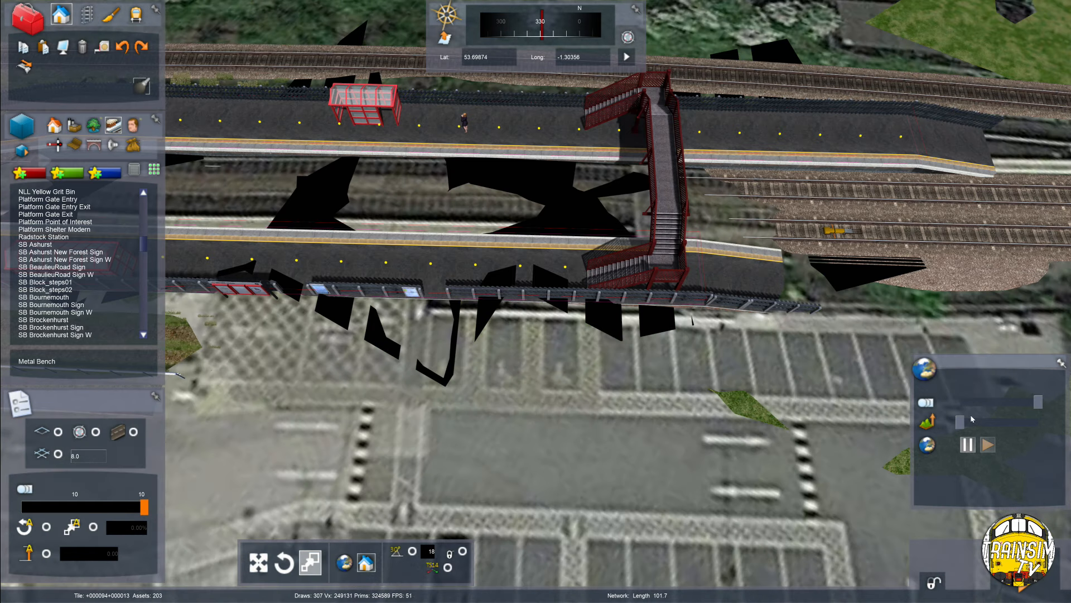
pyautogui.moveTo(959, 422); pyautogui.dragTo(975, 423)
pyautogui.scroll(-3, 975, 423)
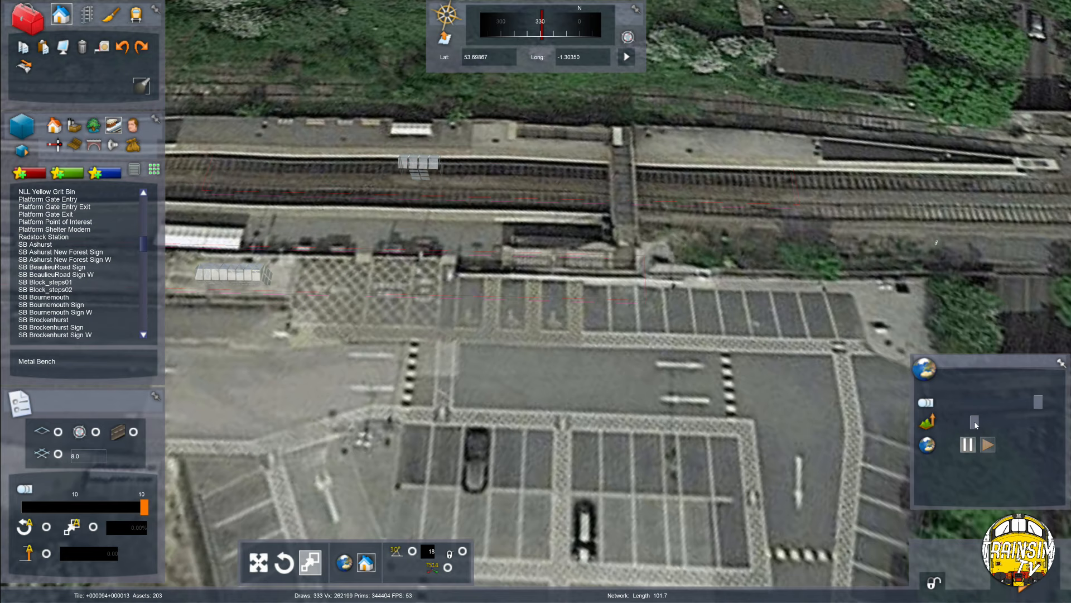
pyautogui.moveTo(976, 425); pyautogui.dragTo(942, 424)
# Split the near platform surface at the foot of the footbridge stairs.
pyautogui.scroll(5, 554, 287)
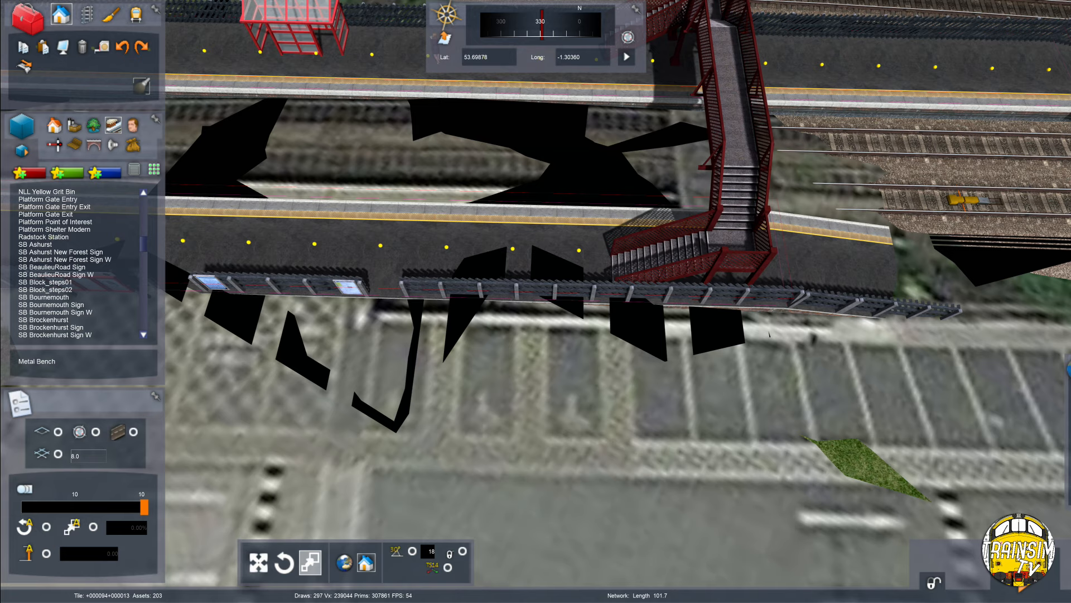
pyautogui.scroll(5, 654, 216)
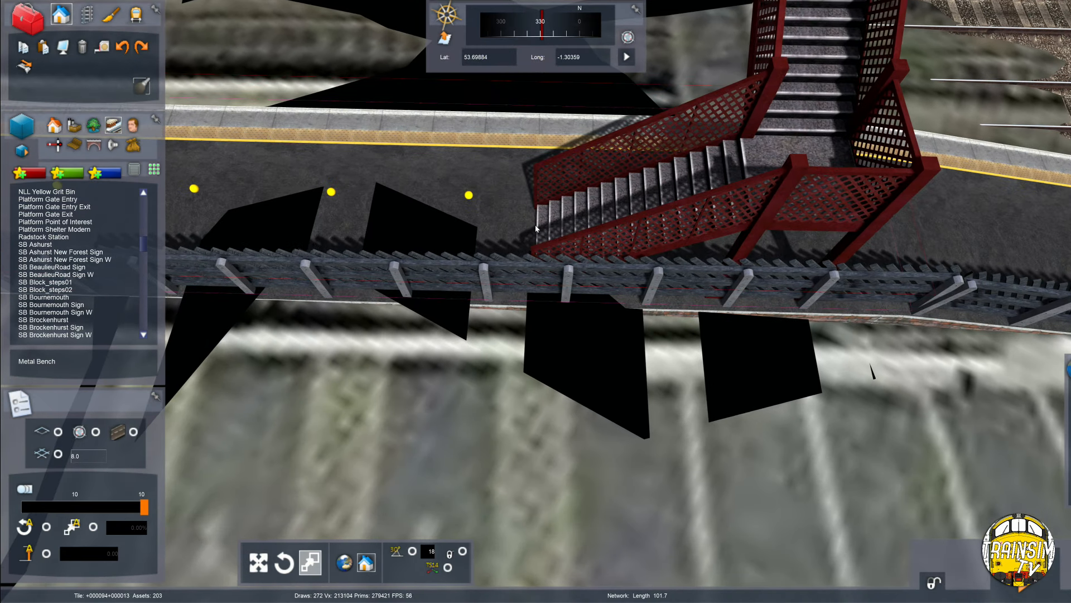
pyautogui.click(86, 14)
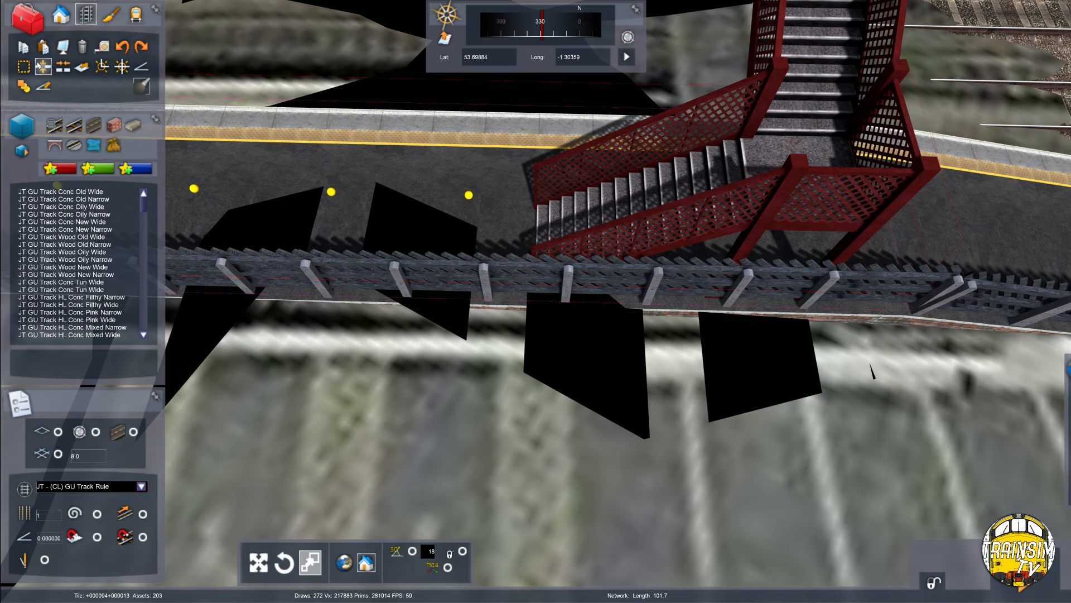
pyautogui.click(543, 192)
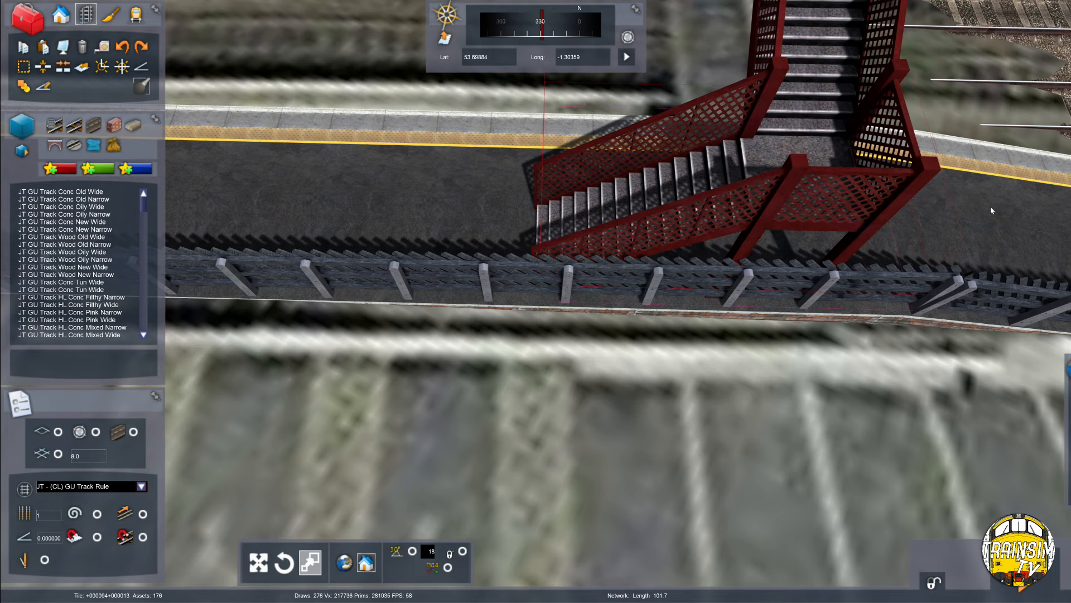
# Delete the split-off platform section beneath the footbridge.
pyautogui.moveTo(995, 210); pyautogui.dragTo(769, 167, button='right')
pyautogui.moveTo(890, 224); pyautogui.dragTo(891, 202, button='right')
pyautogui.press('Down')
pyautogui.press('Right')
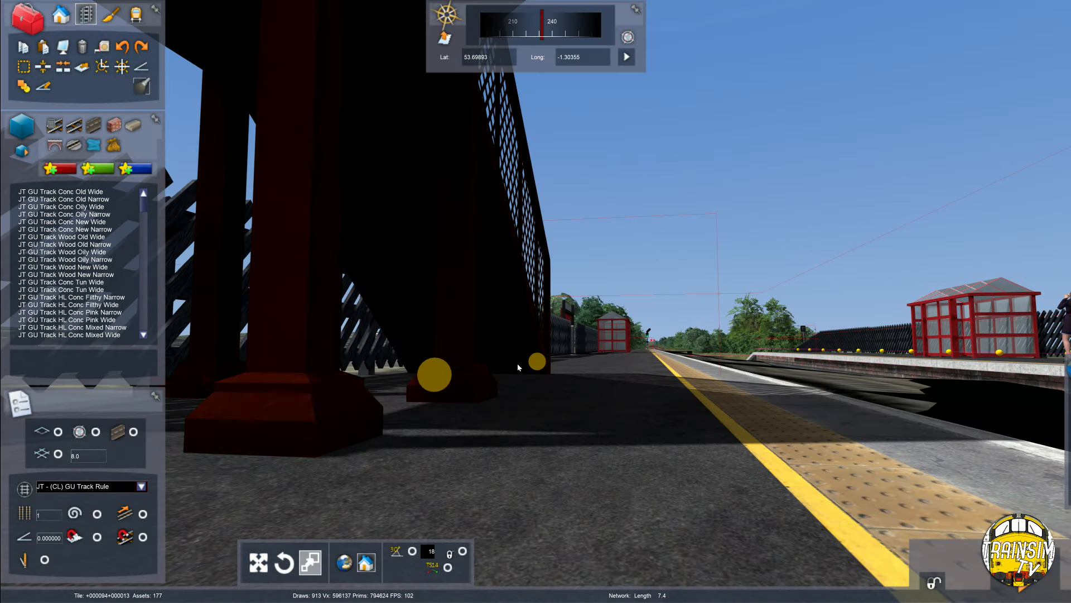
pyautogui.click(586, 500)
pyautogui.press('Delete')
# Examine the shortened platform end and the foot of the footbridge stairs from both the track side and the platform.
pyautogui.moveTo(647, 258); pyautogui.dragTo(634, 282, button='right')
pyautogui.press('Right')
pyautogui.press('Up')
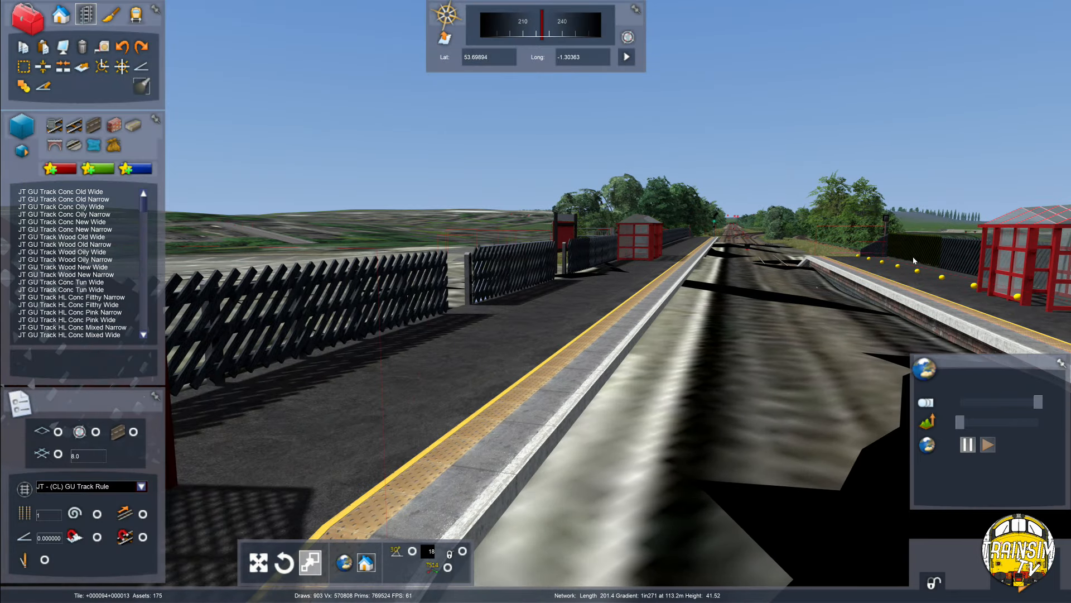
pyautogui.moveTo(660, 232); pyautogui.dragTo(524, 330, button='right')
pyautogui.press('Down')
pyautogui.press('Down')
pyautogui.moveTo(679, 367); pyautogui.dragTo(646, 373, button='right')
pyautogui.press('Right')
pyautogui.press('Up')
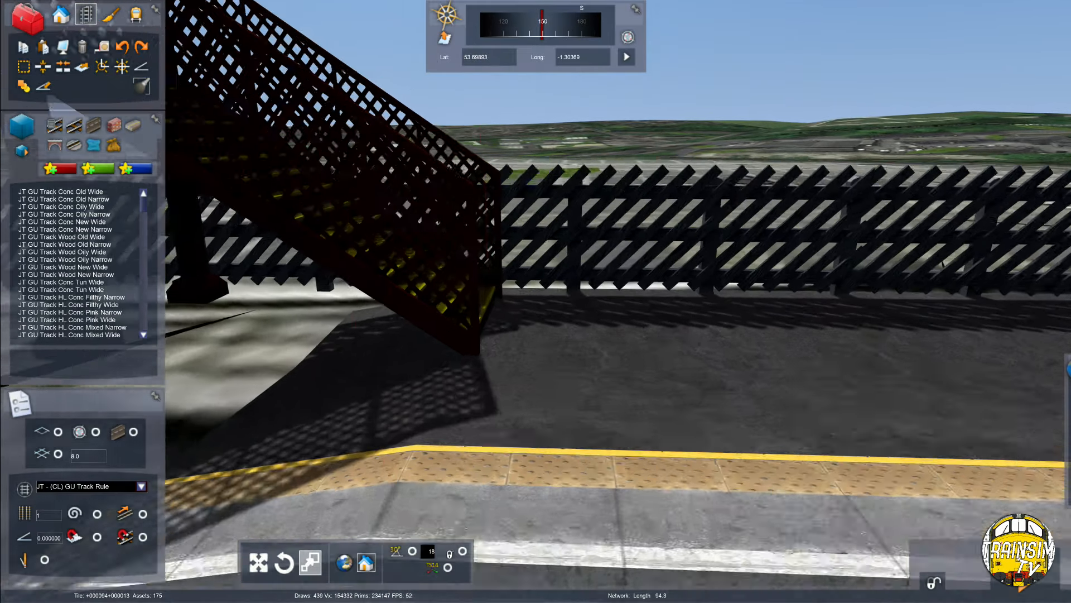
pyautogui.press('Down')
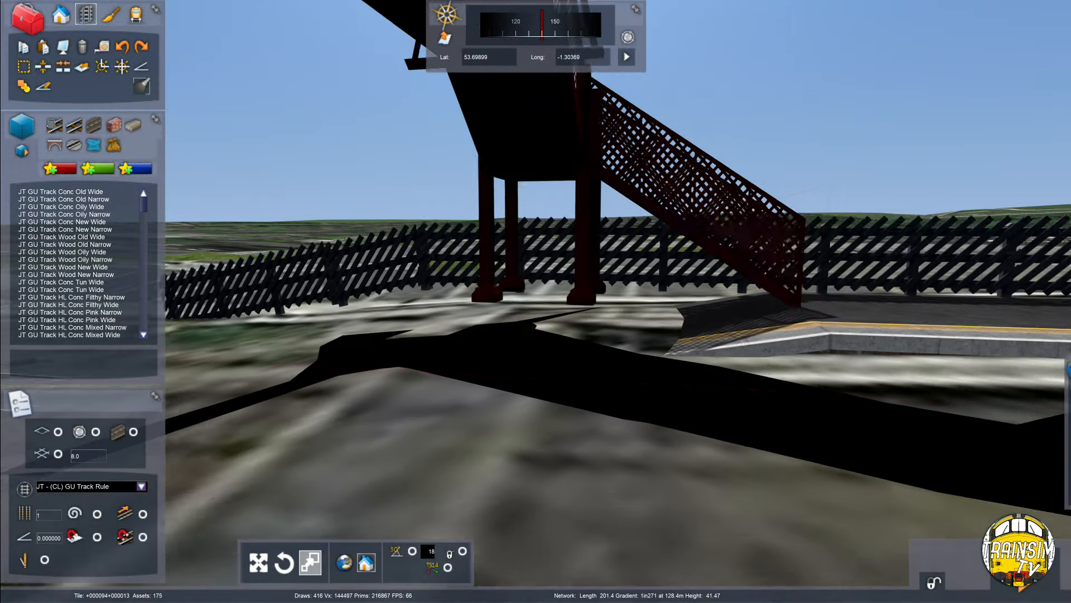
pyautogui.press('Down')
# Save the route changes, leave the editor and view the shortened platform end from track level.
pyautogui.click(1025, 575)
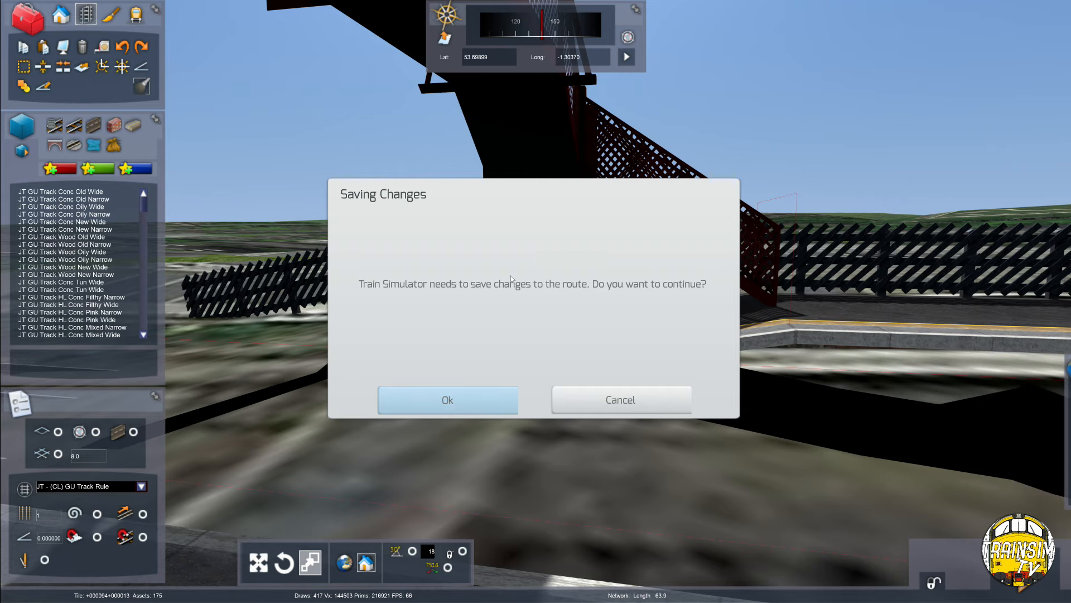
pyautogui.press('Up')
pyautogui.press('Left')
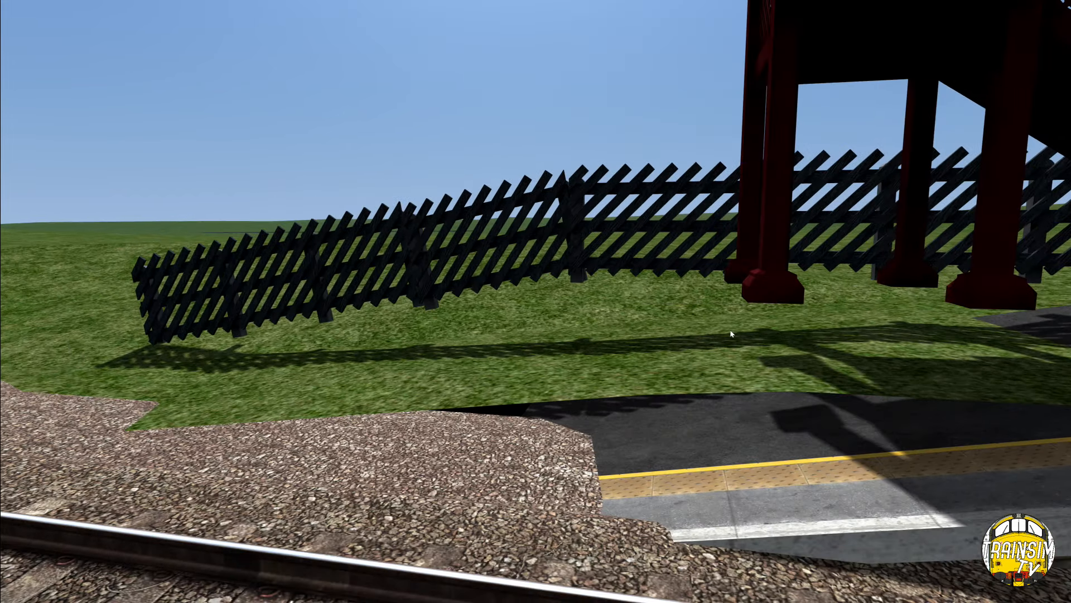
pyautogui.press('Down')
pyautogui.press('Up')
pyautogui.moveTo(535, 344); pyautogui.dragTo(654, 346, button='right')
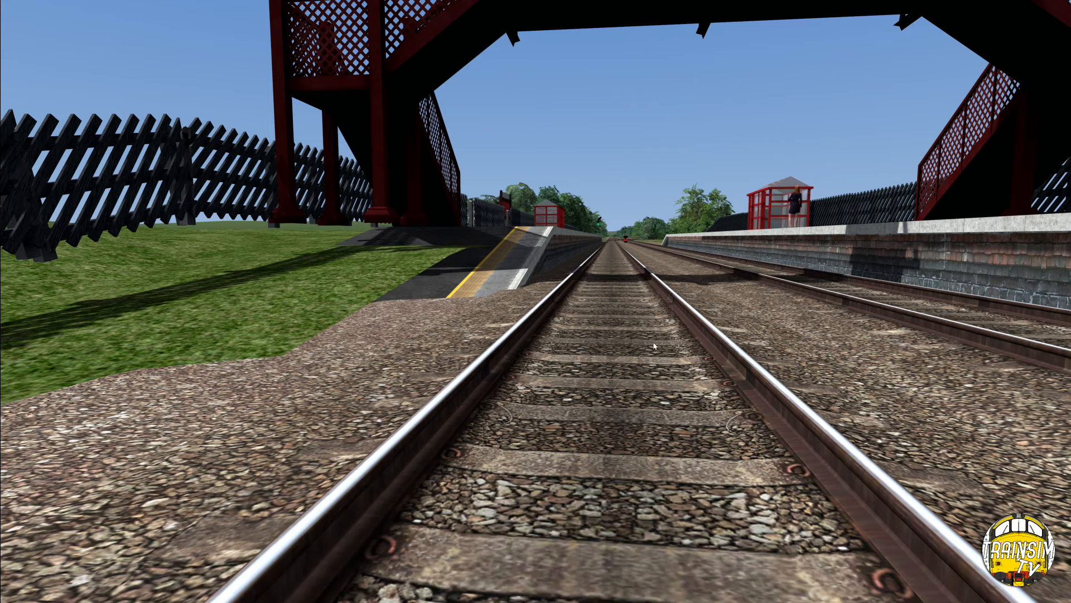
# Return to the editor and examine the fence and ground around the footbridge supports.
pyautogui.hotkey('ctrl', 'e')
pyautogui.moveTo(551, 295); pyautogui.dragTo(432, 326, button='right')
pyautogui.scroll(1, 432, 326)
pyautogui.scroll(-2, 433, 326)
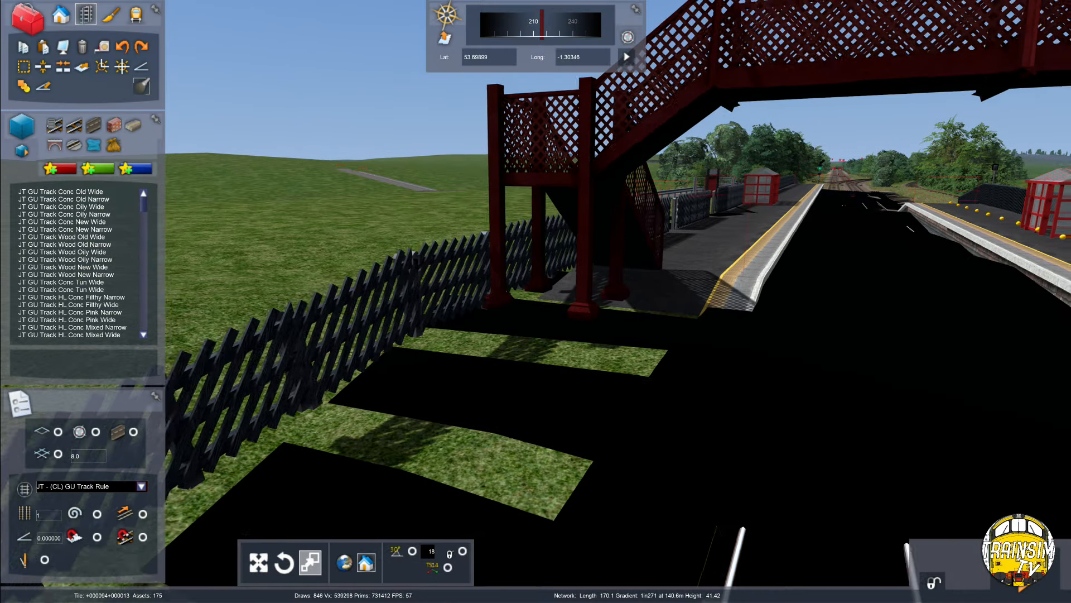
pyautogui.scroll(-4, 432, 326)
pyautogui.scroll(5, 689, 259)
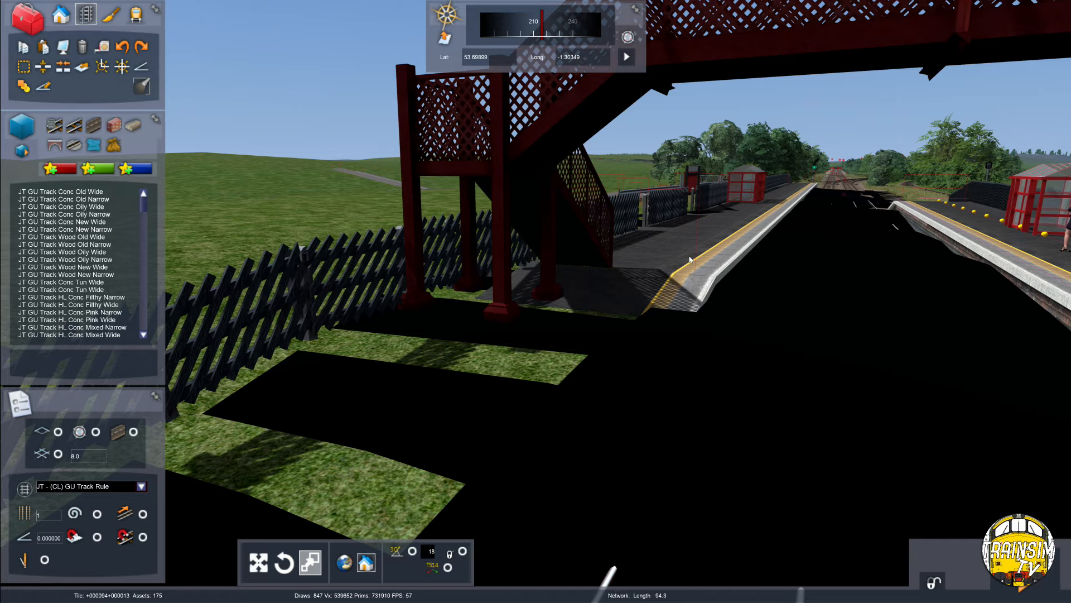
pyautogui.scroll(4, 667, 279)
pyautogui.moveTo(668, 280); pyautogui.dragTo(503, 240, button='right')
pyautogui.scroll(-2, 503, 240)
pyautogui.scroll(-6, 671, 279)
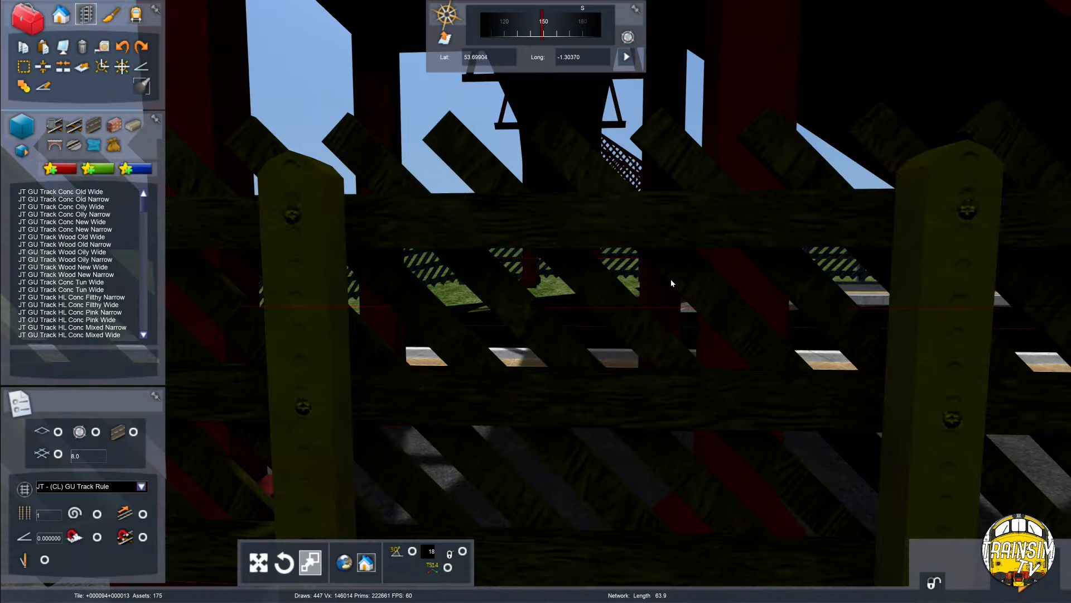
pyautogui.press('Up')
pyautogui.press('Left')
pyautogui.moveTo(607, 292); pyautogui.dragTo(739, 313, button='right')
pyautogui.press('Down')
pyautogui.press('Left')
pyautogui.press('Up')
# Switch to the scenery objects and look through the miscellaneous assets as far as the JT - (CL) entries.
pyautogui.click(62, 11)
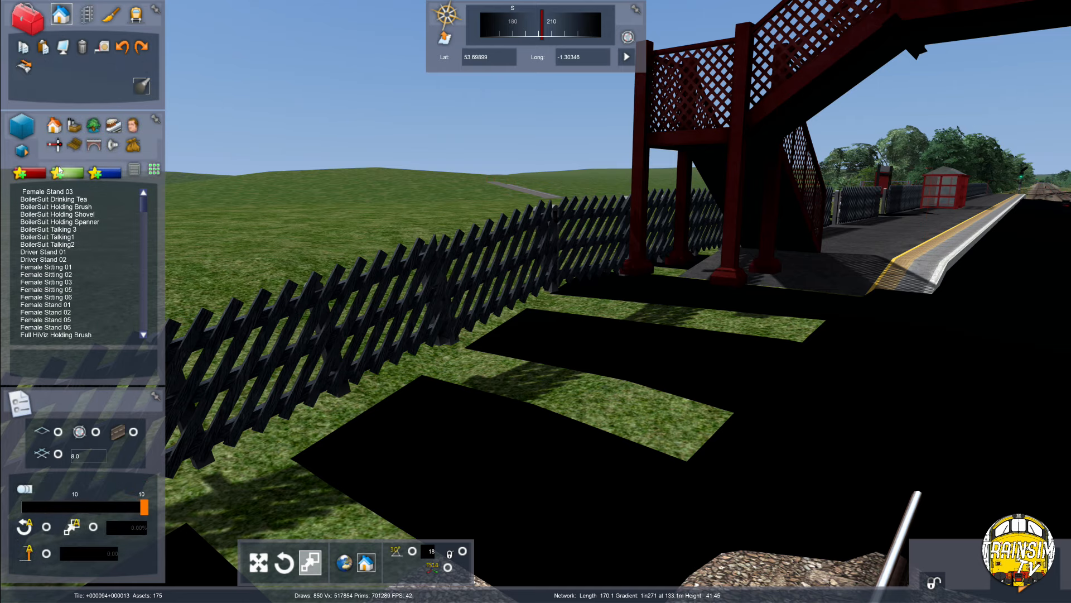
pyautogui.click(131, 146)
pyautogui.scroll(-5, 97, 255)
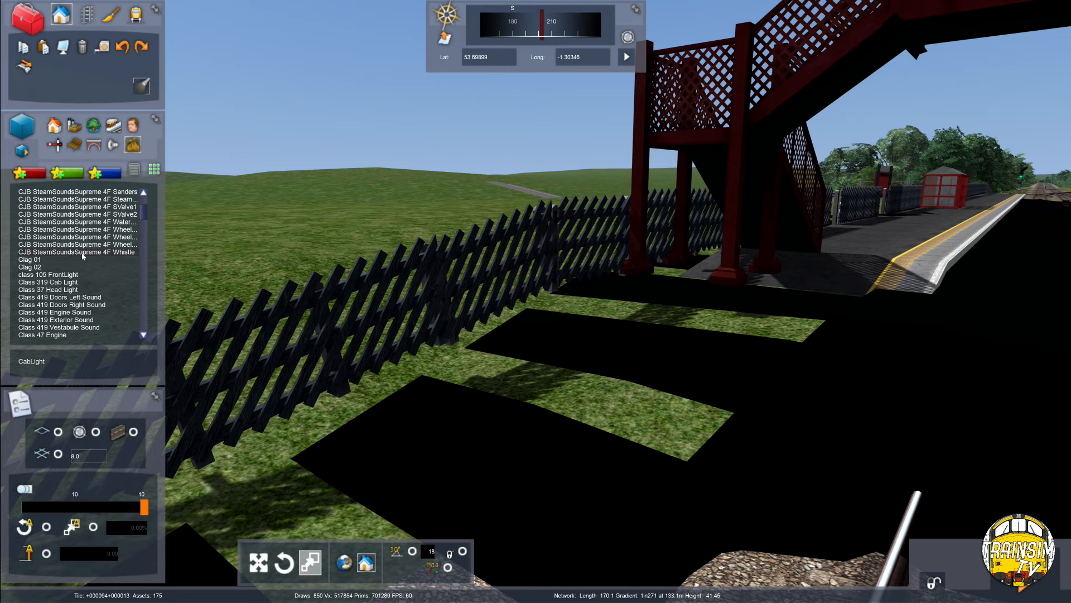
pyautogui.scroll(-6, 80, 254)
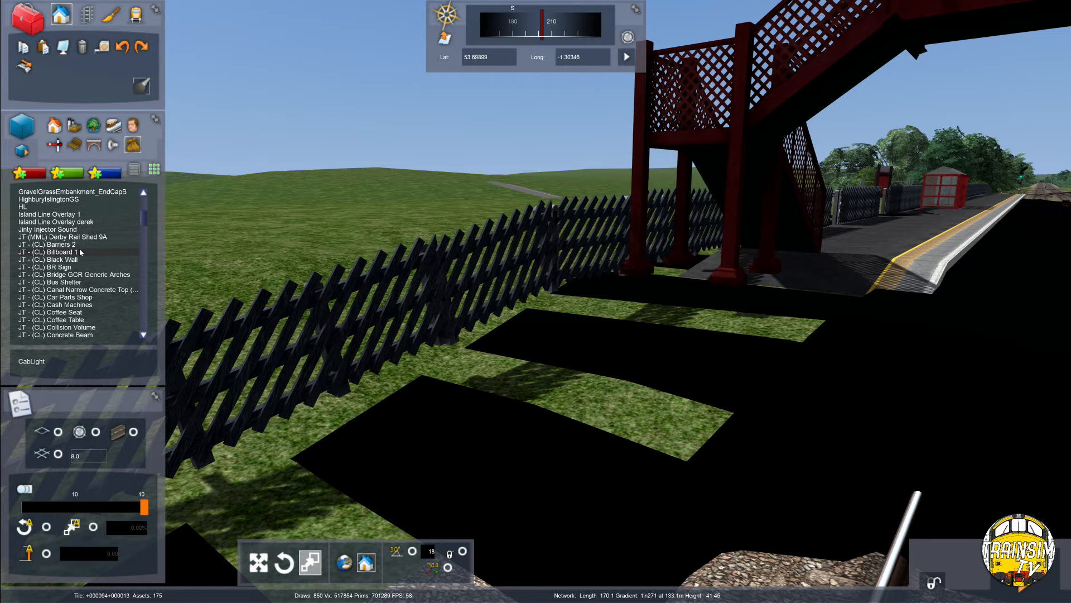
# Survey both platforms from above and along the near fence to see where more detail is needed.
pyautogui.press('Up')
pyautogui.moveTo(689, 385); pyautogui.dragTo(882, 413, button='right')
pyautogui.press('Left')
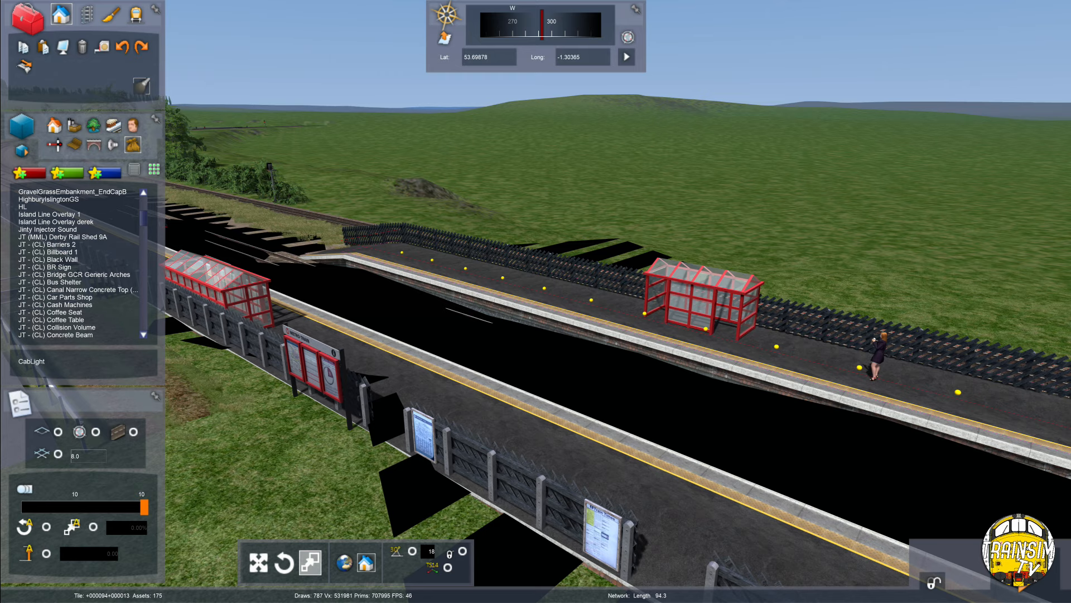
pyautogui.moveTo(700, 321); pyautogui.dragTo(700, 321, button='right')
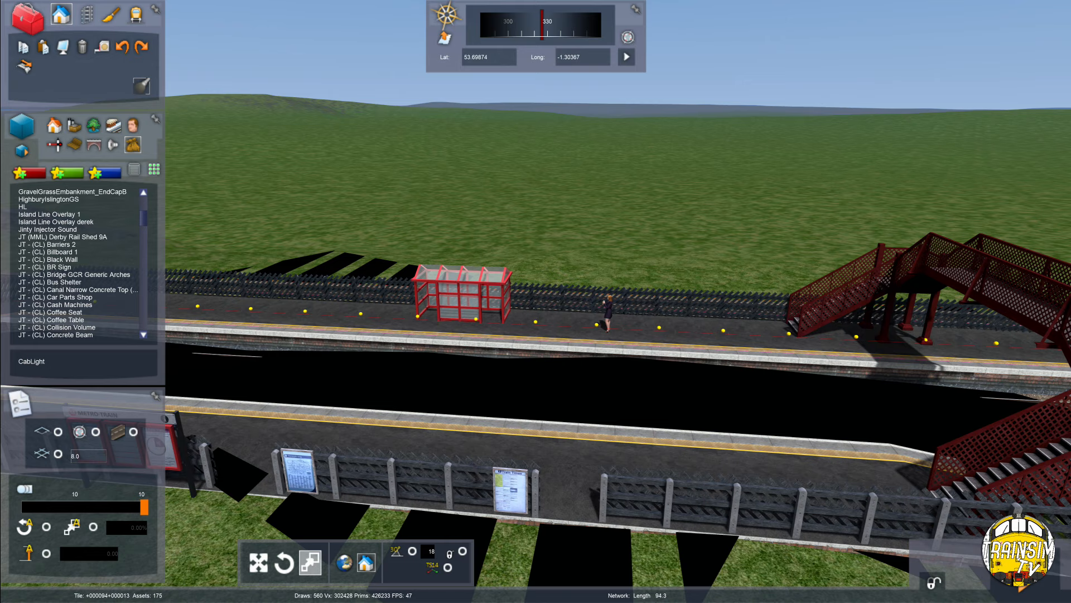
pyautogui.press('Up')
pyautogui.moveTo(552, 403); pyautogui.dragTo(415, 340, button='right')
pyautogui.press('Down')
pyautogui.press('Up')
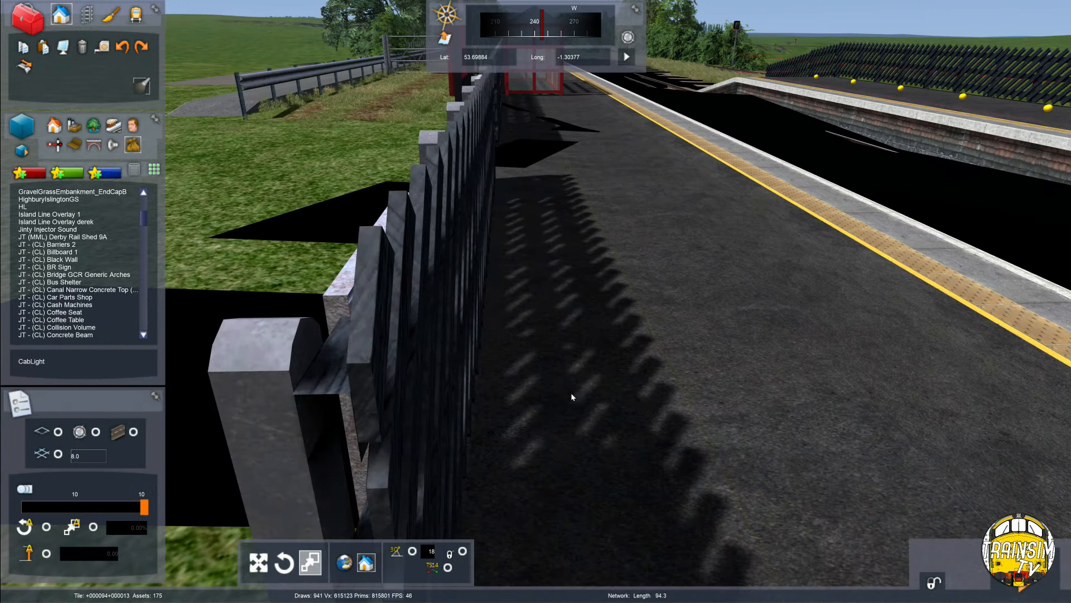
pyautogui.scroll(3, 571, 393)
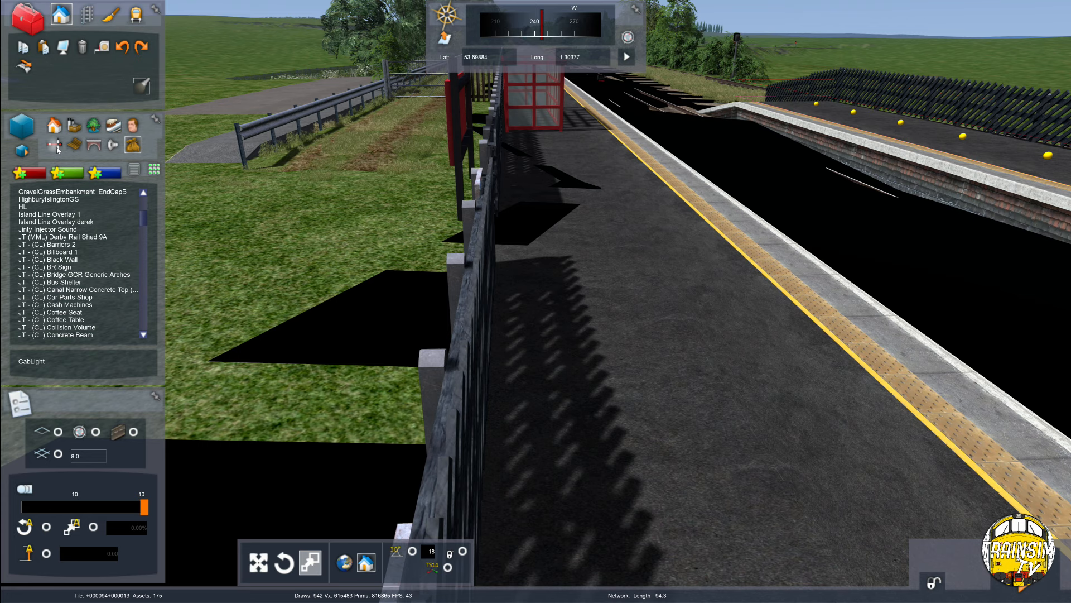
# Find Track Circuit Cabinet among the trackside scenery assets and place one on the near platform.
pyautogui.click(54, 145)
pyautogui.click(78, 146)
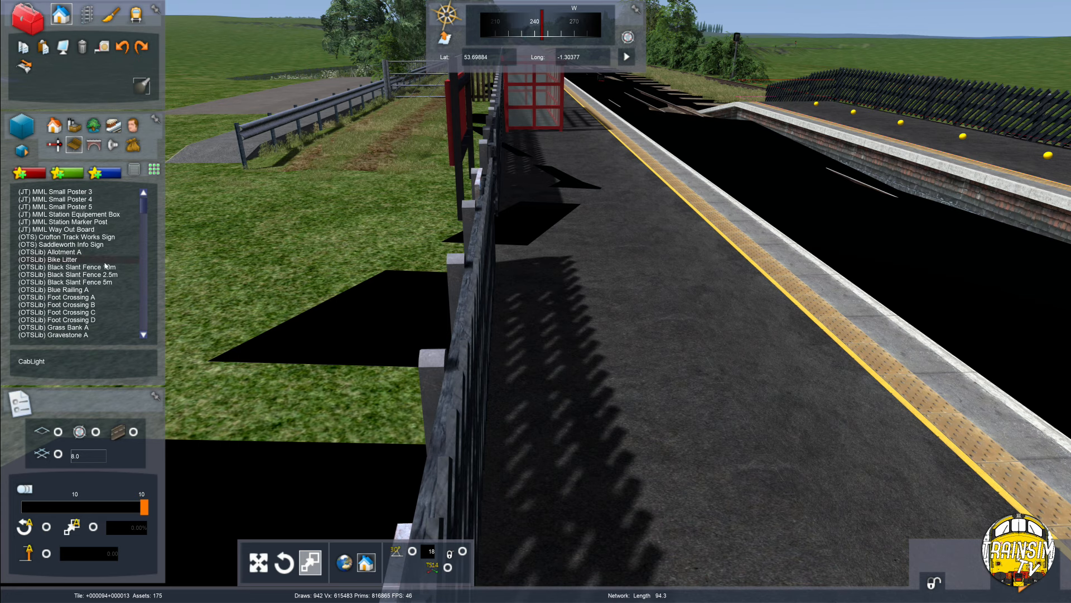
pyautogui.scroll(-10, 141, 222)
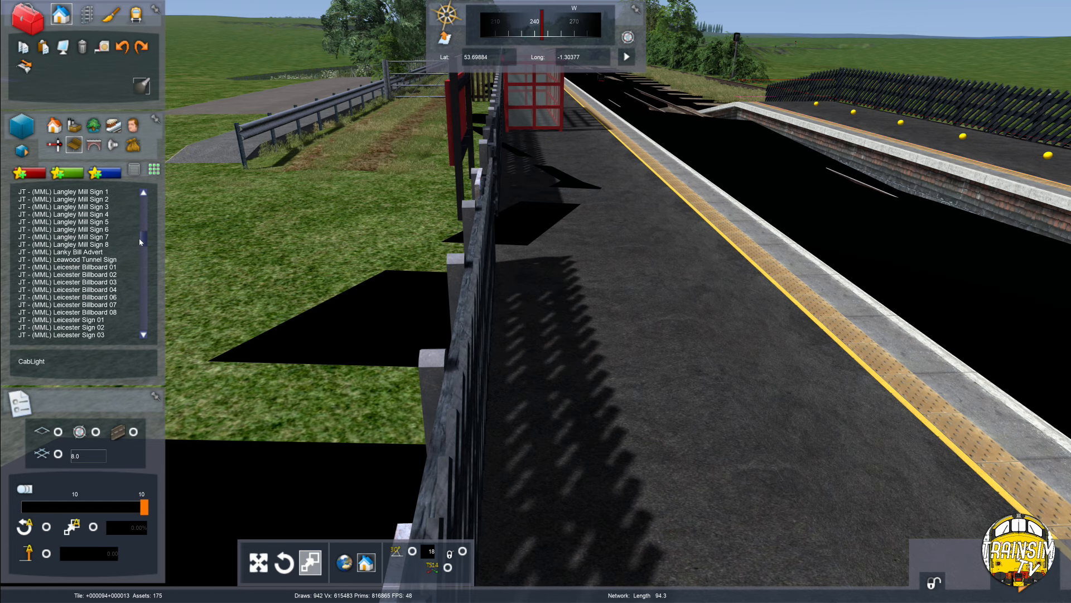
pyautogui.scroll(-10, 136, 243)
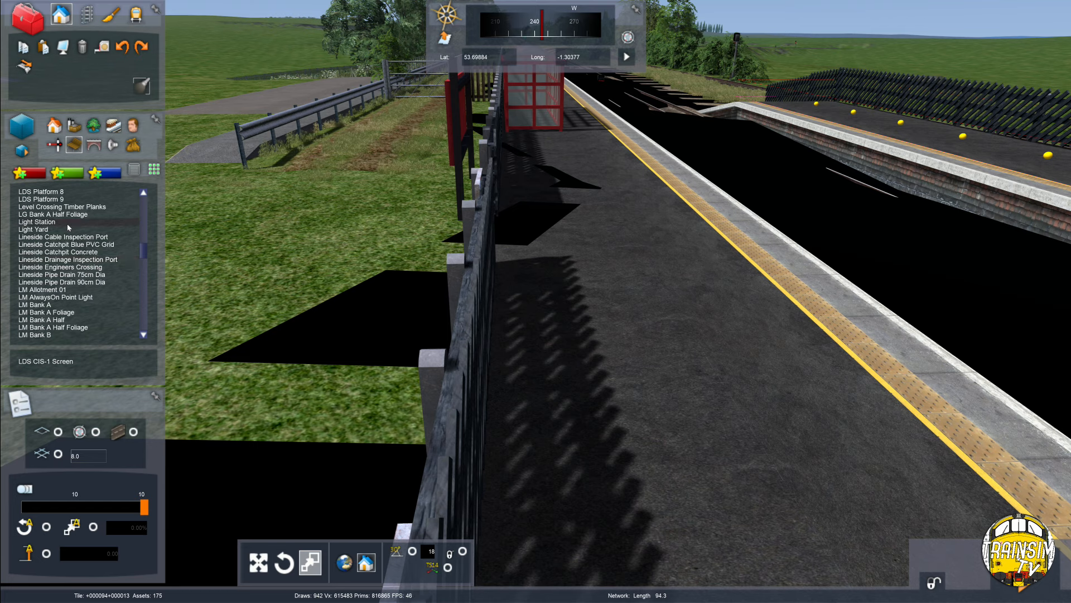
pyautogui.scroll(-6, 73, 232)
pyautogui.scroll(-20, 73, 232)
pyautogui.click(56, 192)
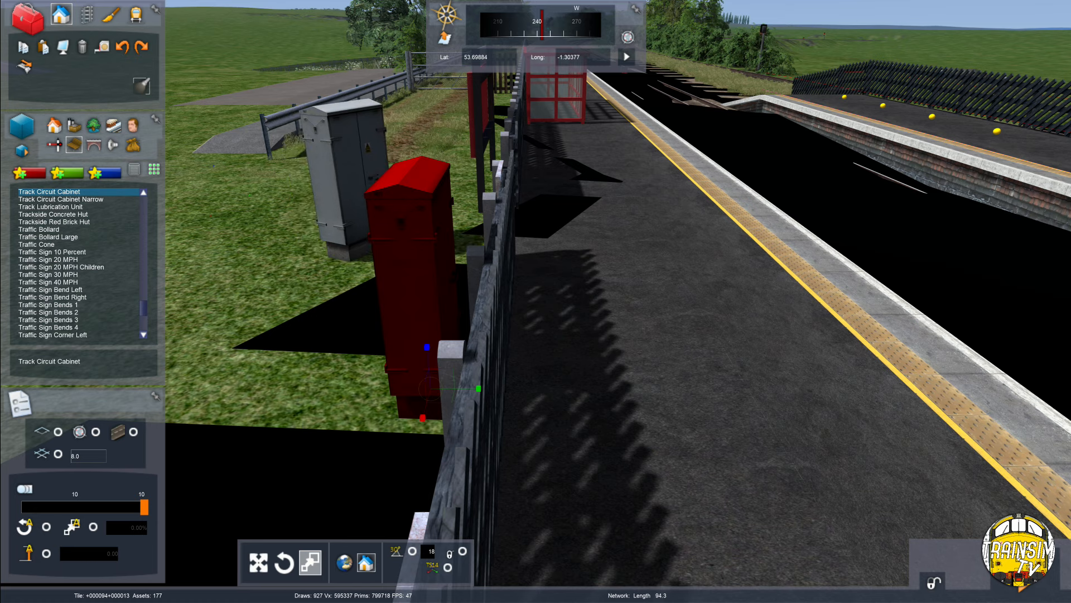
pyautogui.click(489, 254)
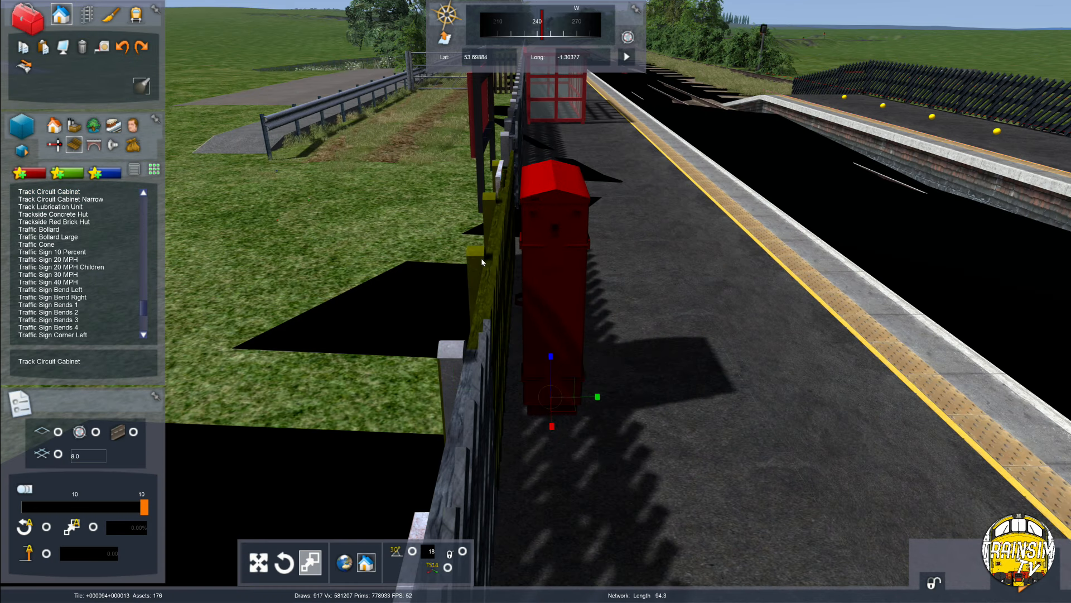
# Position the track circuit cabinet close against the platform side of the fence.
pyautogui.moveTo(478, 257); pyautogui.dragTo(313, 279, button='right')
pyautogui.press('Down')
pyautogui.press('Up')
pyautogui.moveTo(519, 274); pyautogui.dragTo(538, 273, button='right')
pyautogui.press('Down')
pyautogui.moveTo(522, 269); pyautogui.dragTo(492, 270)
pyautogui.moveTo(502, 275); pyautogui.dragTo(692, 276, button='right')
pyautogui.press('Left')
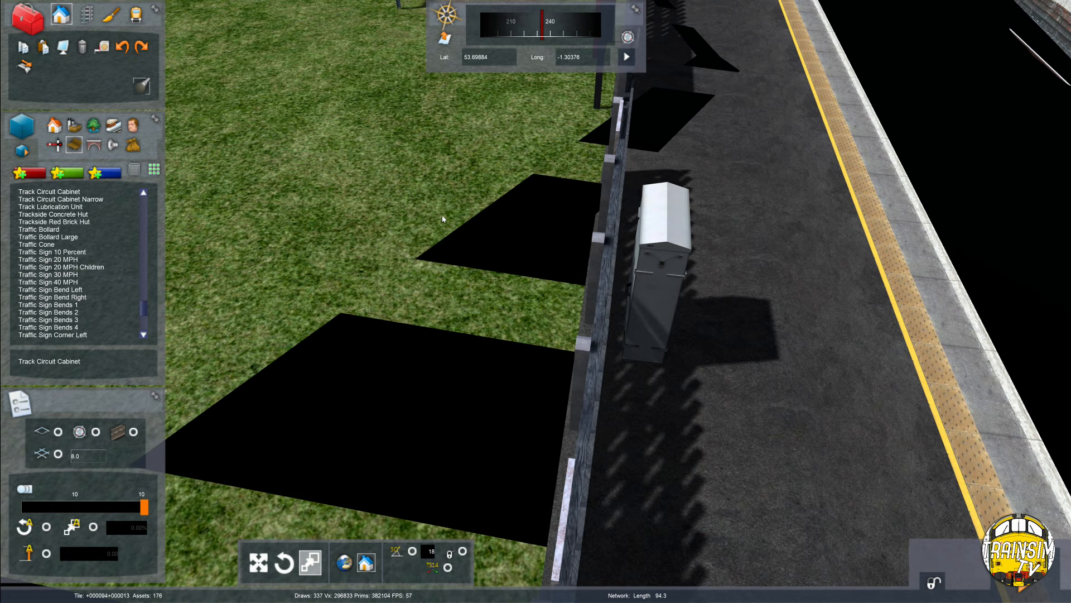
pyautogui.moveTo(443, 219); pyautogui.dragTo(603, 392, button='right')
pyautogui.press('Right')
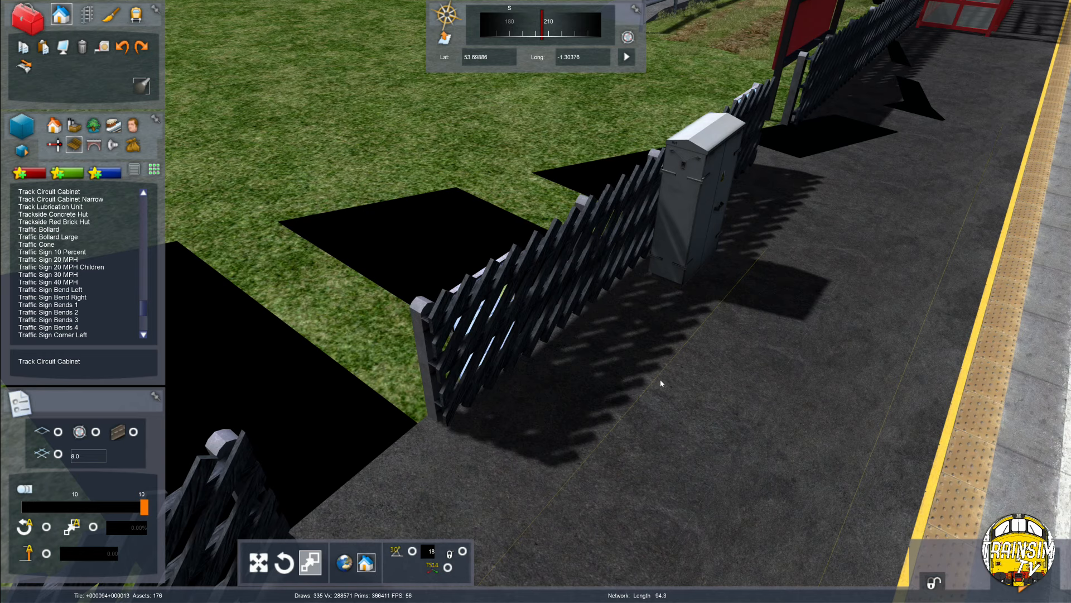
# Find JT - (CL) Salt Bin in the asset list and place it on the grass behind the fence.
pyautogui.press('j')
pyautogui.scroll(-5, 111, 262)
pyautogui.moveTo(145, 222); pyautogui.dragTo(148, 247)
pyautogui.scroll(-10, 148, 249)
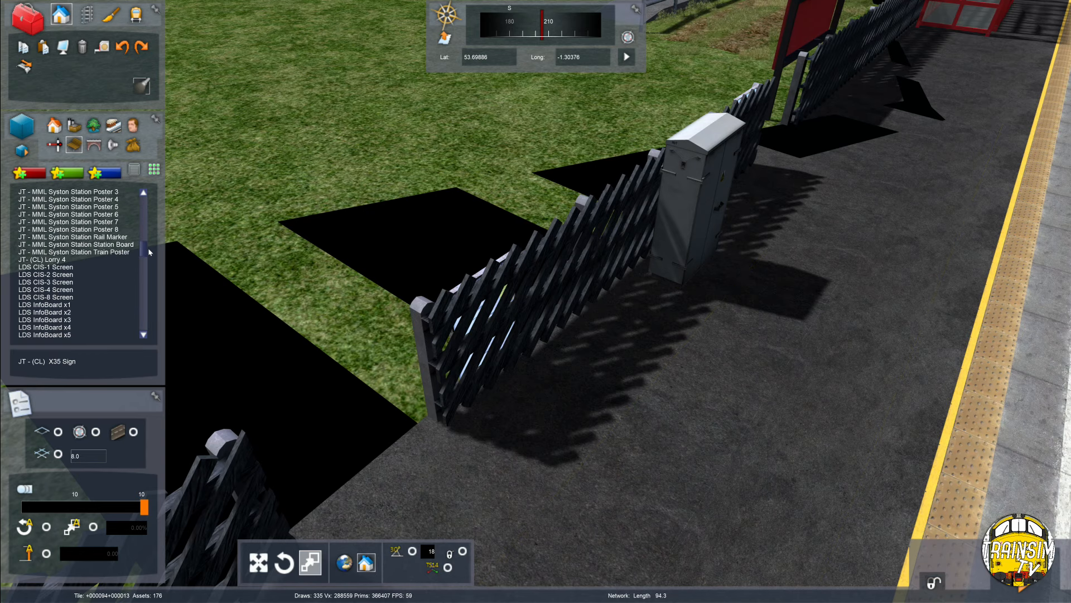
pyautogui.scroll(4, 147, 250)
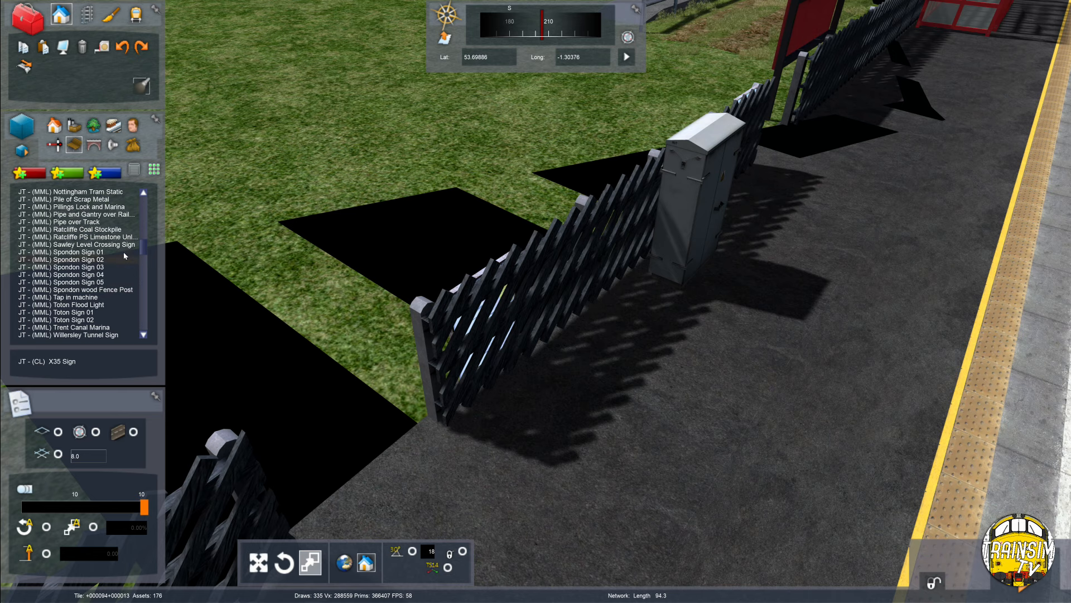
pyautogui.moveTo(145, 249); pyautogui.dragTo(143, 232)
pyautogui.scroll(4, 71, 311)
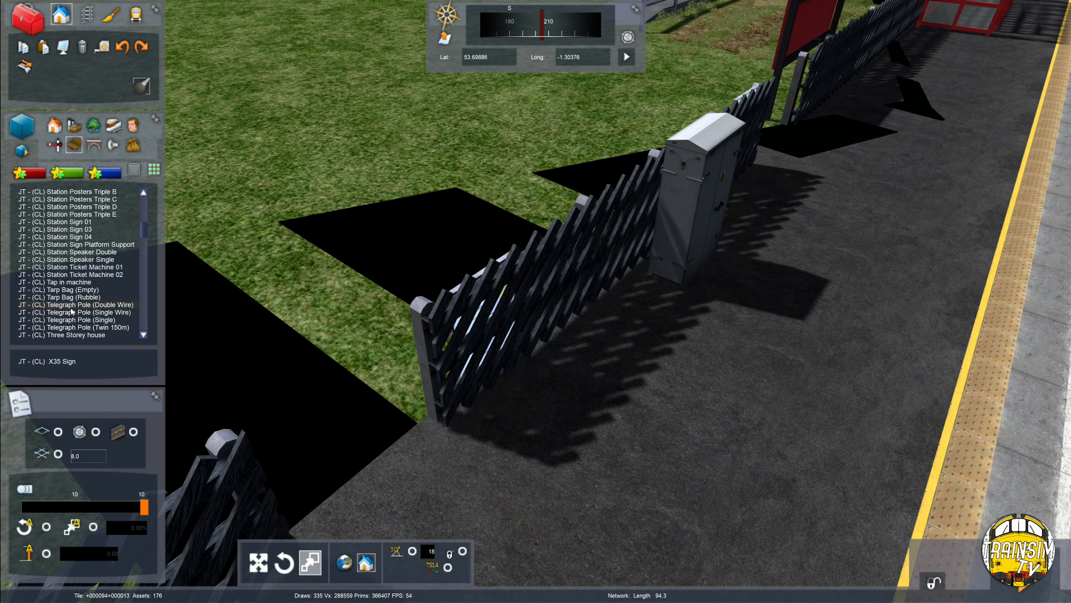
pyautogui.scroll(8, 71, 285)
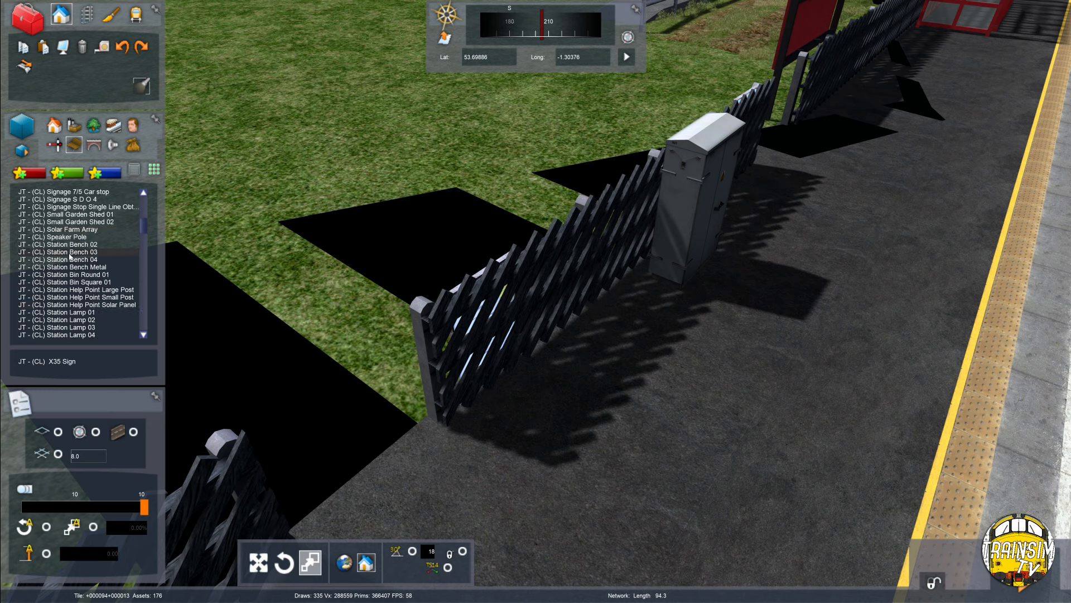
pyautogui.click(62, 290)
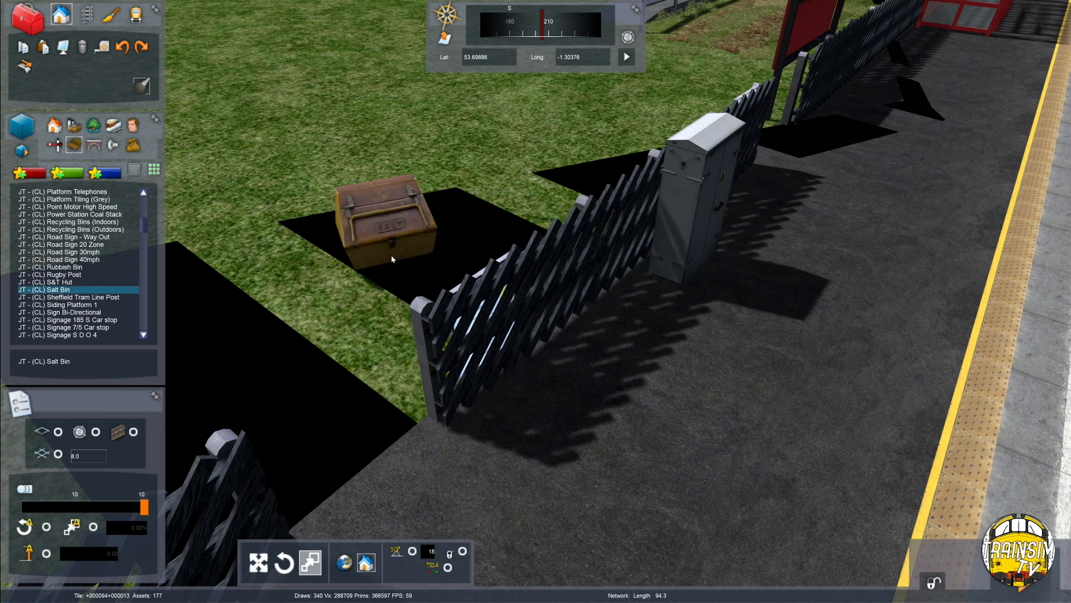
pyautogui.click(356, 273)
# Look through the JT - (CL), JT - (MML) and JT - MML Syston Station scenery assets for suitable platform furniture.
pyautogui.scroll(10, 82, 278)
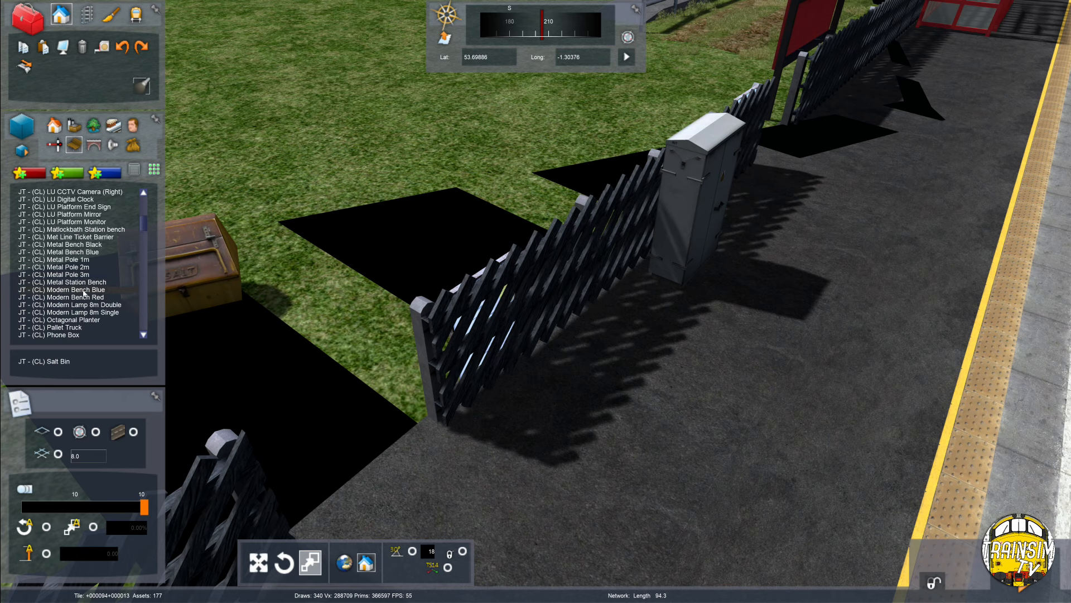
pyautogui.scroll(5, 82, 292)
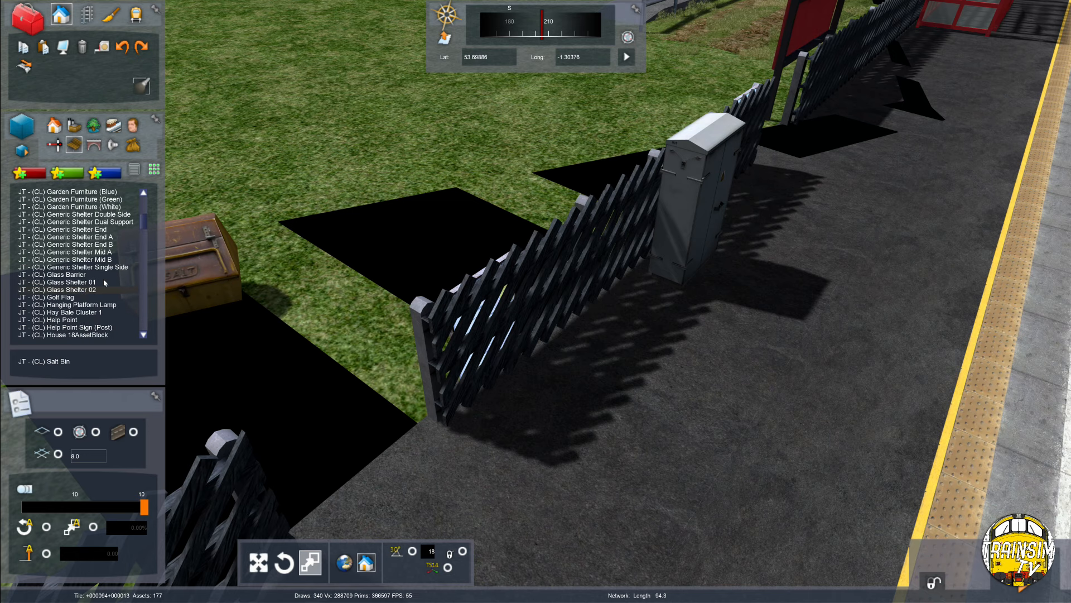
pyautogui.moveTo(144, 221); pyautogui.dragTo(148, 250)
pyautogui.scroll(7, 134, 258)
pyautogui.moveTo(144, 245); pyautogui.dragTo(146, 224)
pyautogui.press('j')
pyautogui.scroll(-5, 92, 259)
pyautogui.scroll(-5, 80, 261)
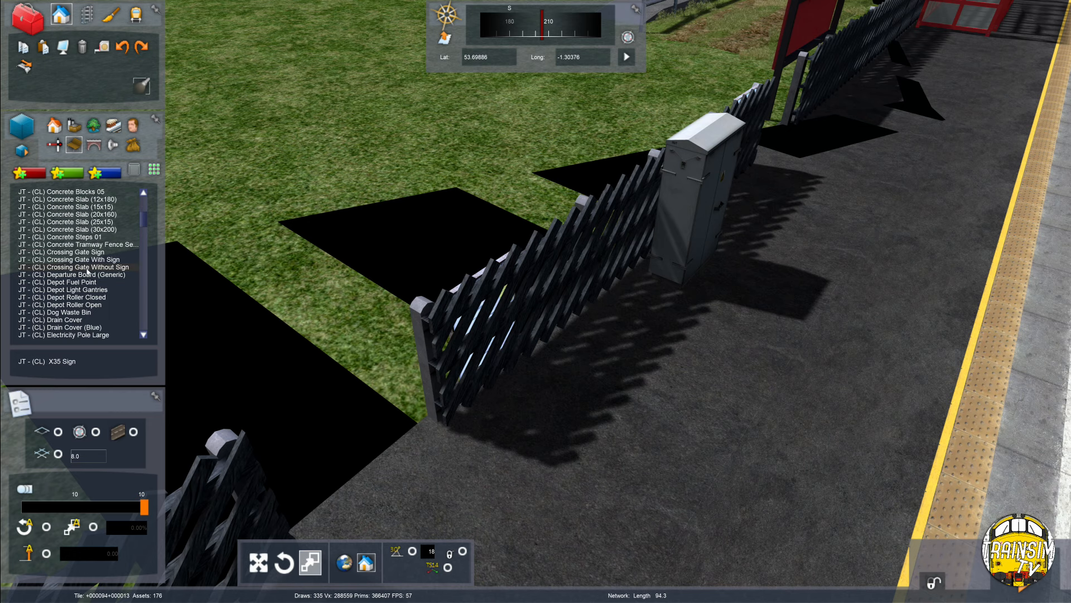
pyautogui.scroll(-3, 87, 268)
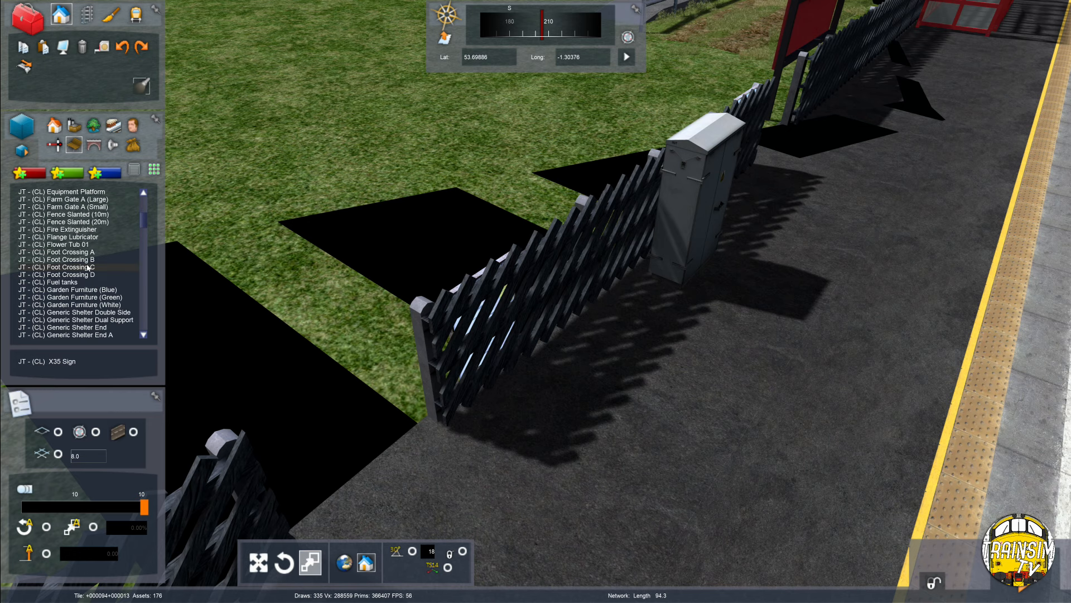
pyautogui.scroll(-3, 88, 268)
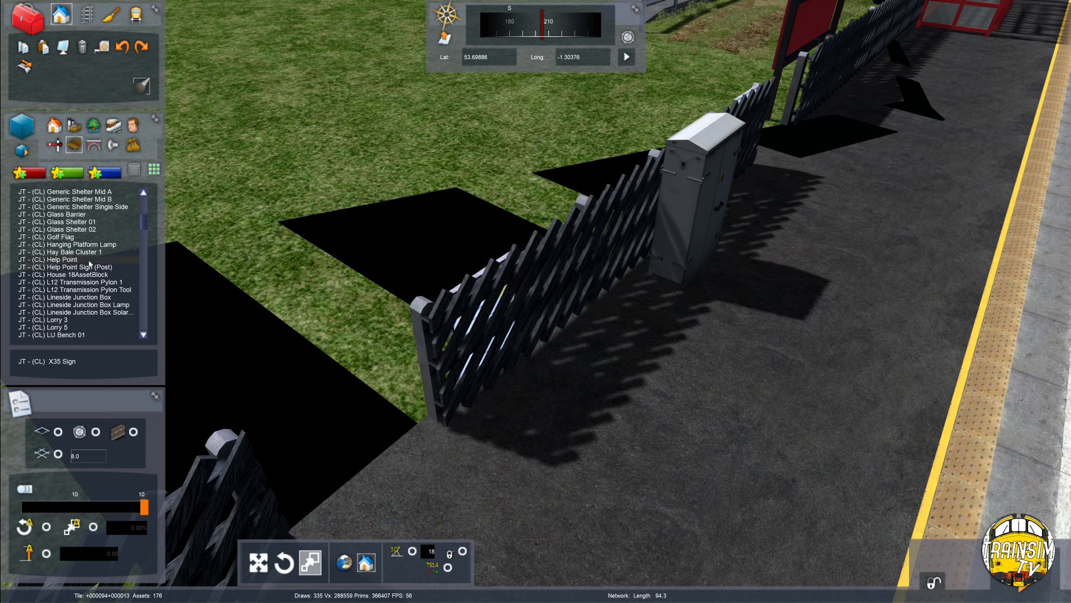
pyautogui.scroll(-8, 102, 205)
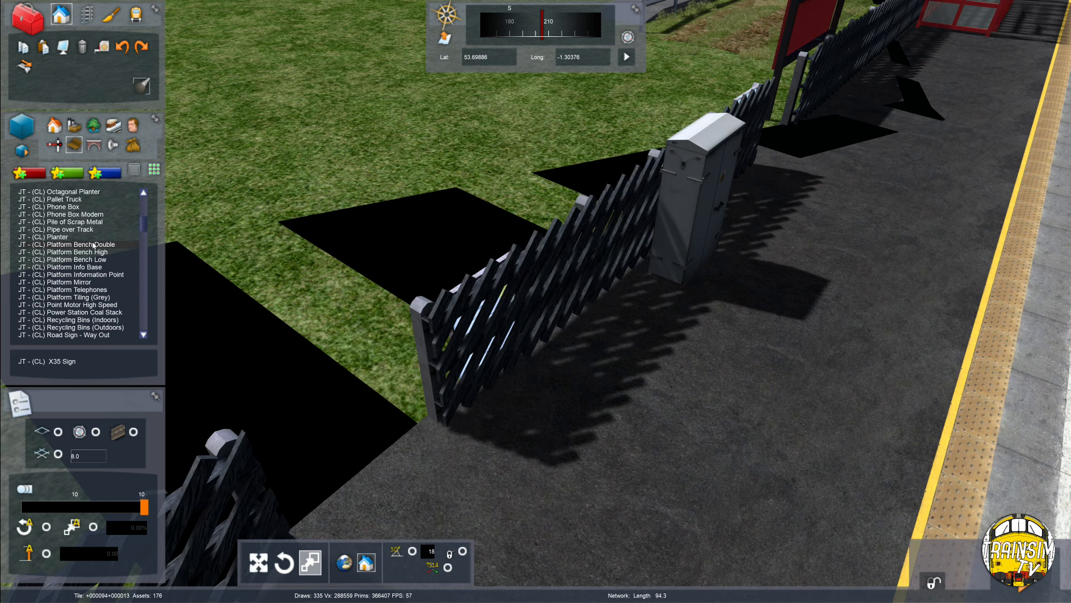
pyautogui.scroll(-6, 72, 242)
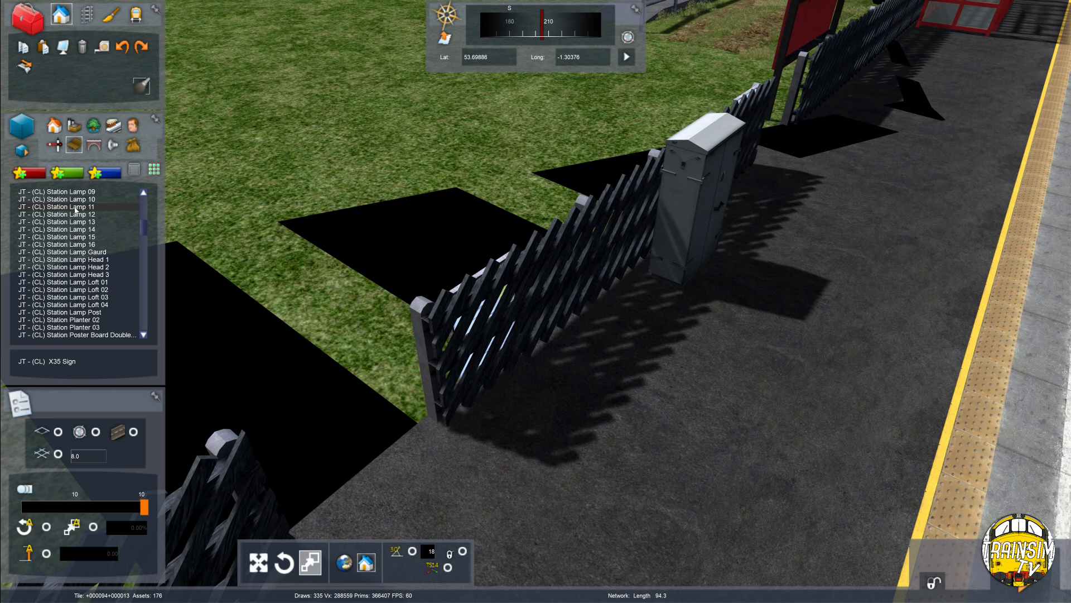
pyautogui.scroll(-8, 111, 306)
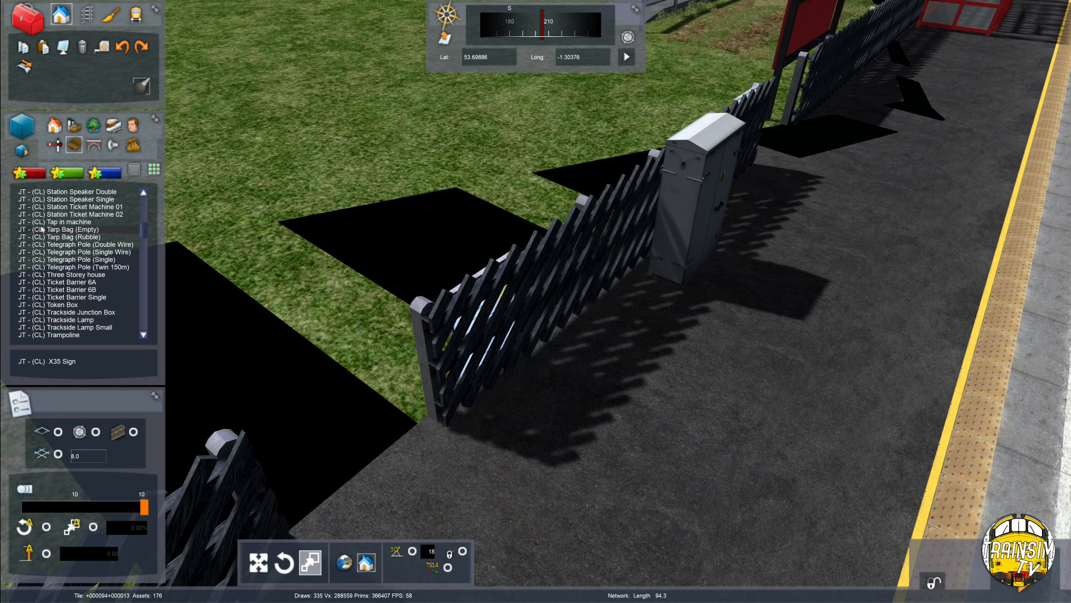
pyautogui.scroll(-4, 50, 228)
pyautogui.scroll(-3, 92, 315)
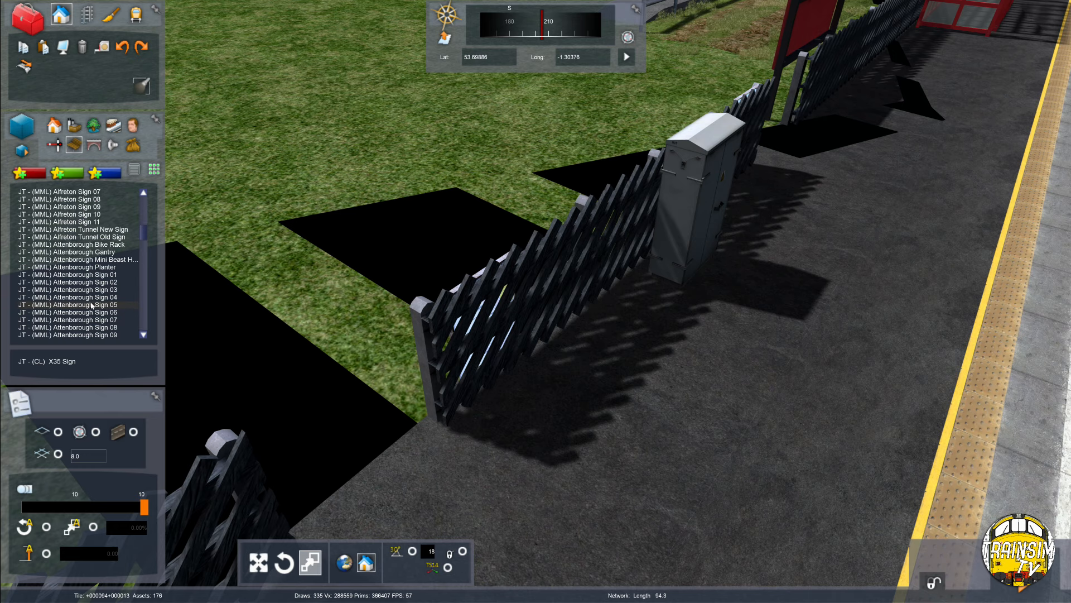
pyautogui.scroll(-8, 95, 303)
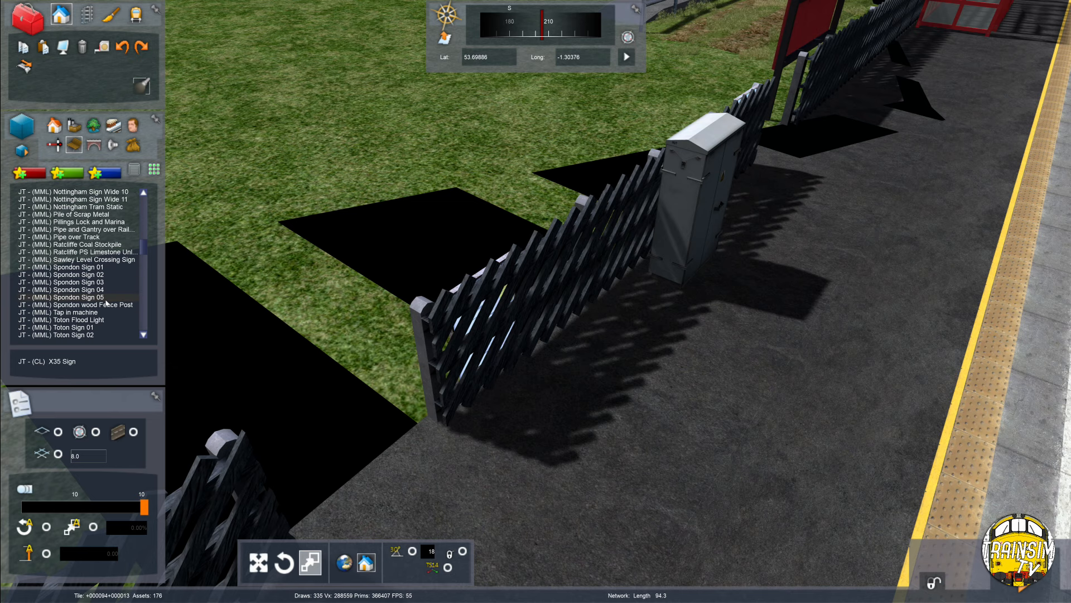
pyautogui.scroll(-6, 106, 302)
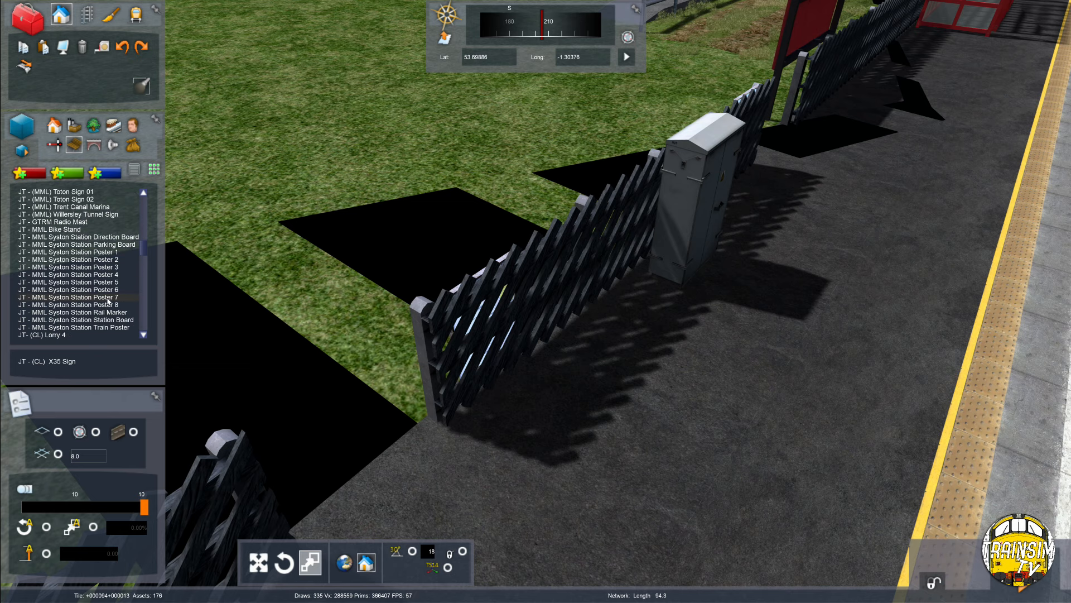
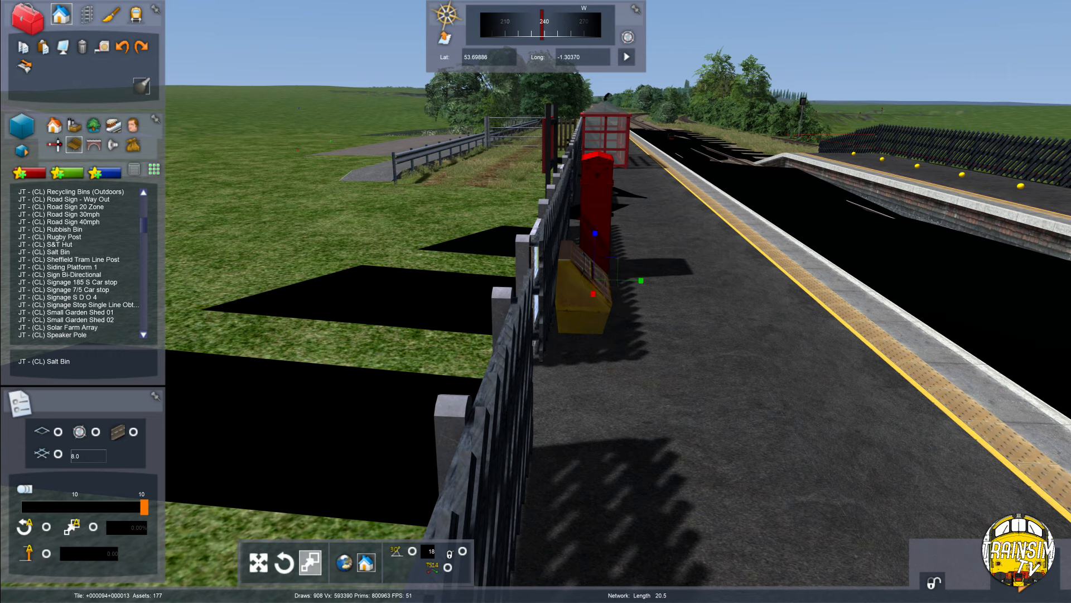
# Inspect the salt bin and track circuit cabinet along the platform fence from several angles.
pyautogui.press('Right')
pyautogui.moveTo(588, 219); pyautogui.dragTo(536, 228, button='right')
pyautogui.press('Right')
pyautogui.press('Up')
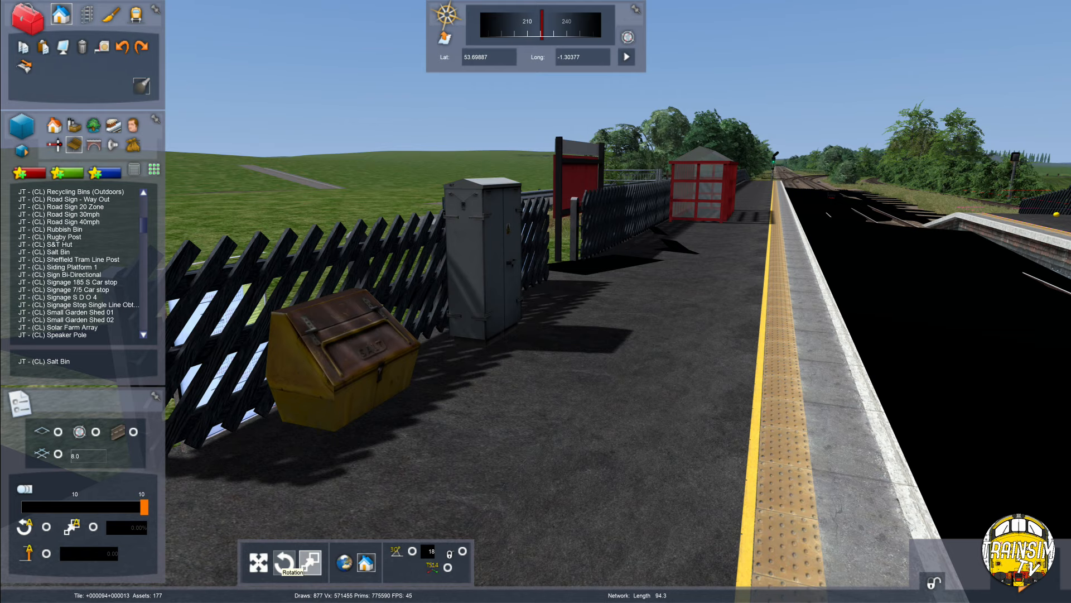
pyautogui.press('Right')
pyautogui.moveTo(446, 401); pyautogui.dragTo(404, 425, button='right')
# Search back through the JT - (CL) assets towards the bike racks for another item of station detail.
pyautogui.scroll(10, 56, 267)
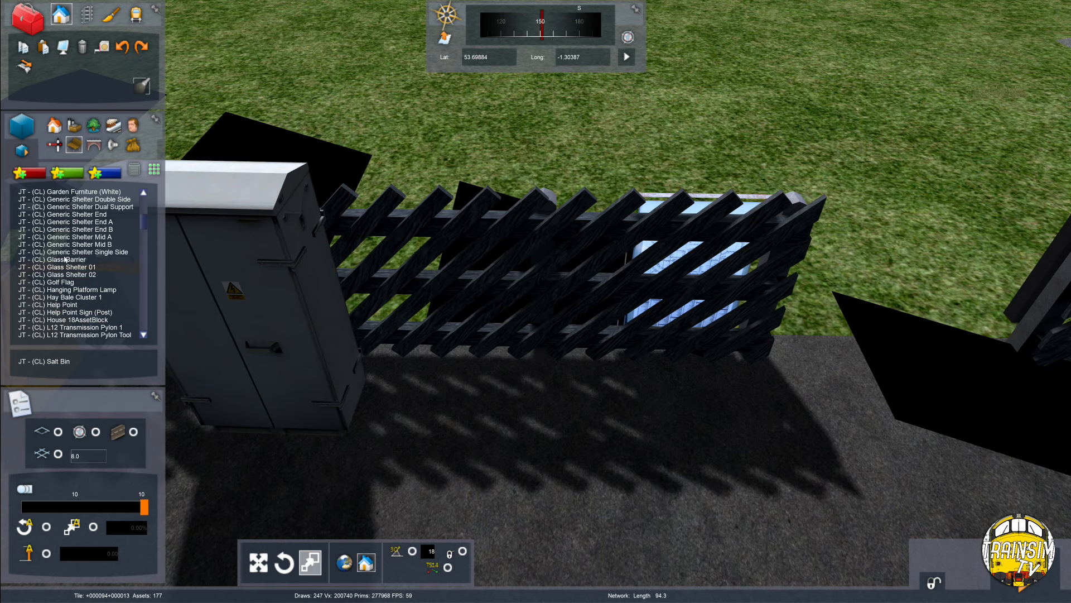
pyautogui.scroll(1, 79, 244)
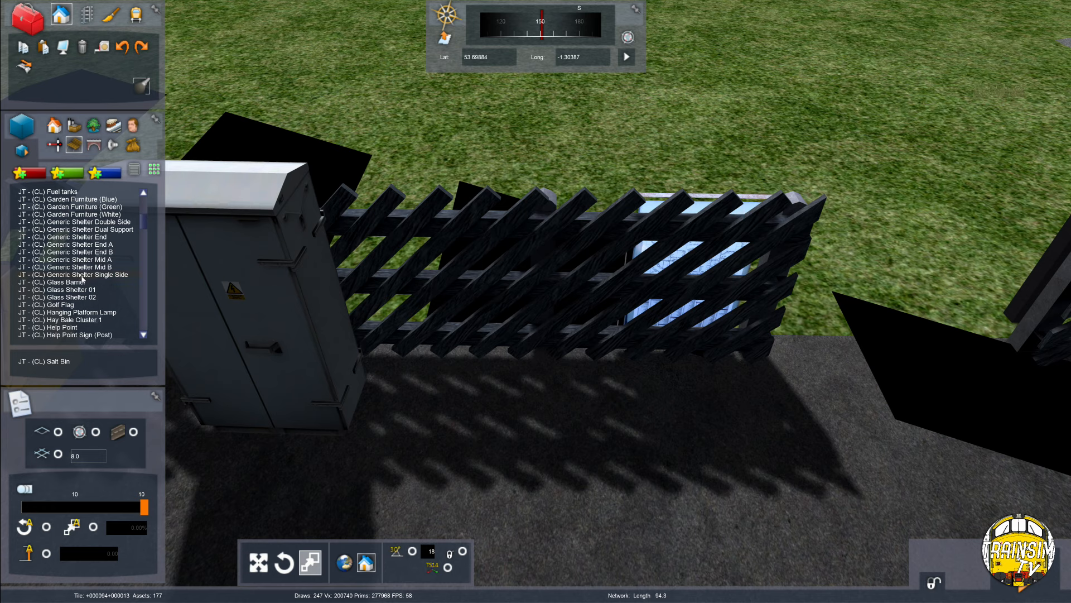
pyautogui.scroll(15, 69, 317)
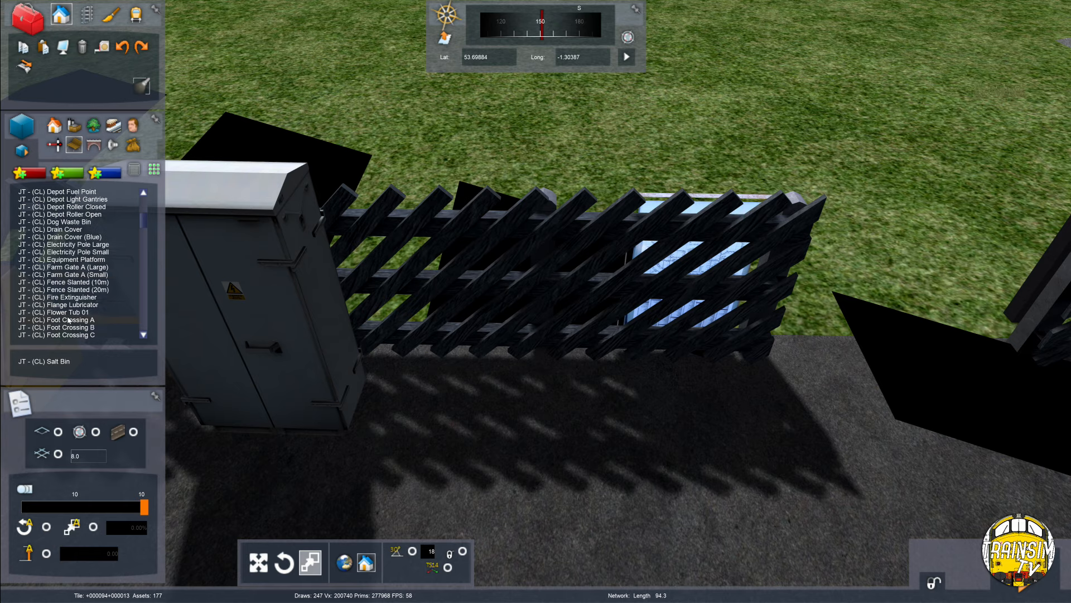
pyautogui.scroll(10, 69, 319)
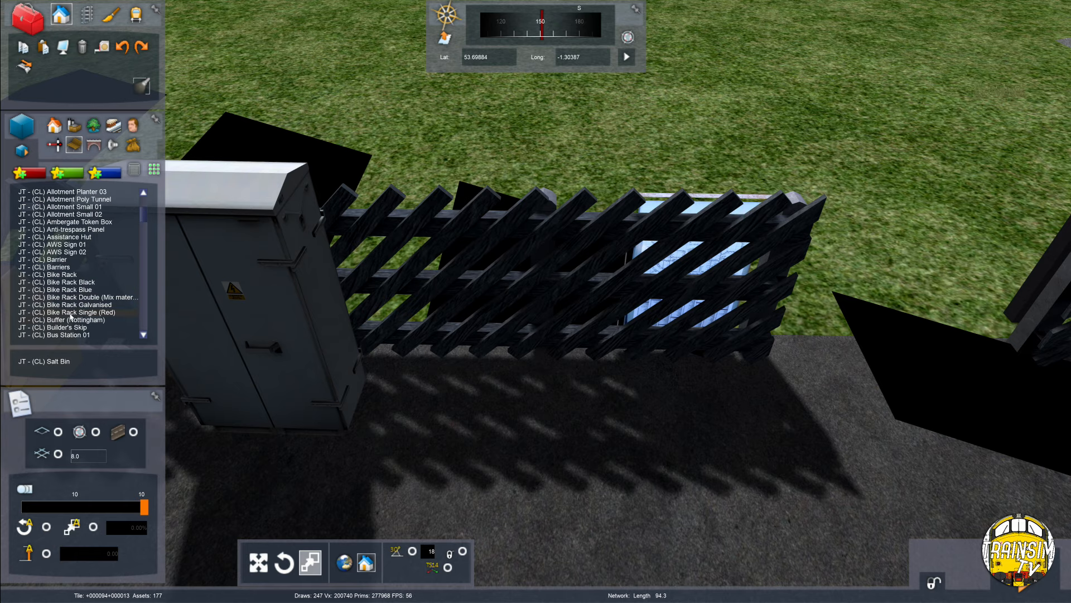
# Find JT - (CL) Station Bin Round 01 in the asset list and place one behind the fence next to the grey cabinet.
pyautogui.scroll(6, 70, 316)
pyautogui.press('Down')
pyautogui.scroll(-15, 70, 317)
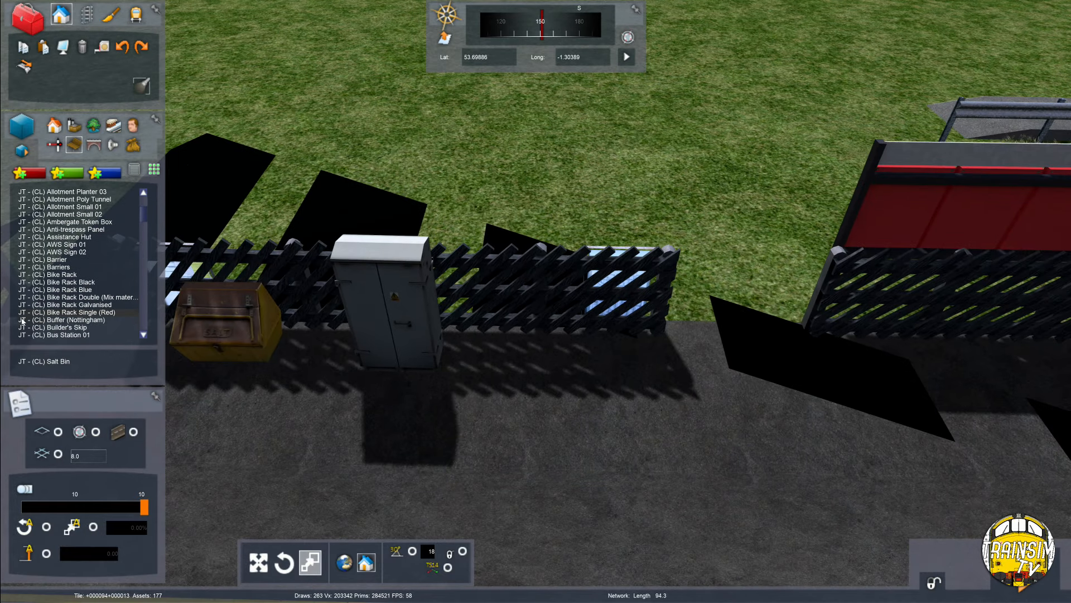
pyautogui.press('Up')
pyautogui.scroll(-10, 70, 284)
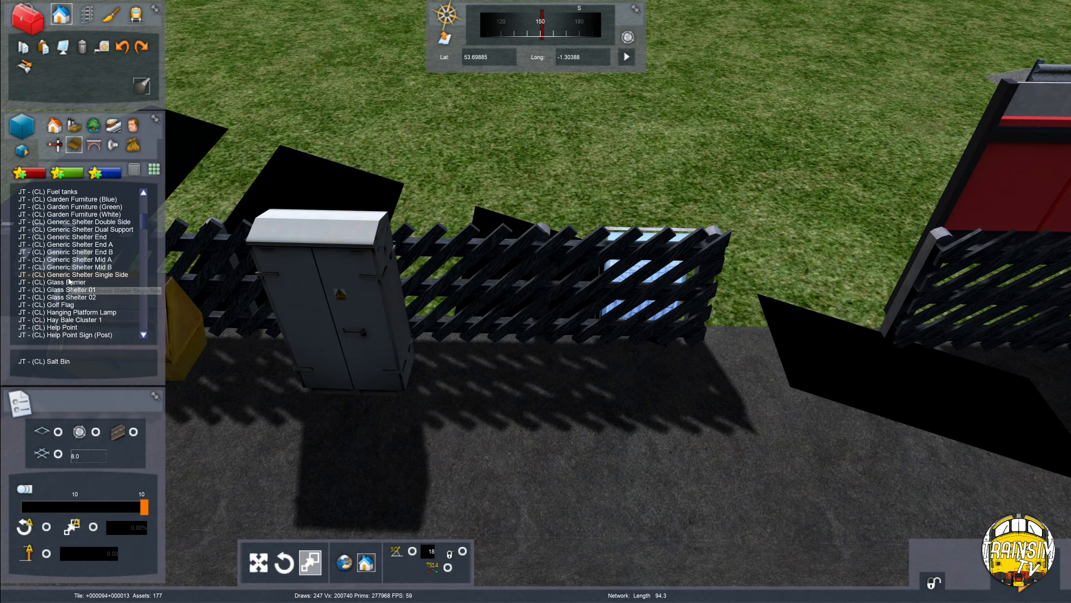
pyautogui.scroll(-6, 70, 282)
pyautogui.scroll(-10, 70, 283)
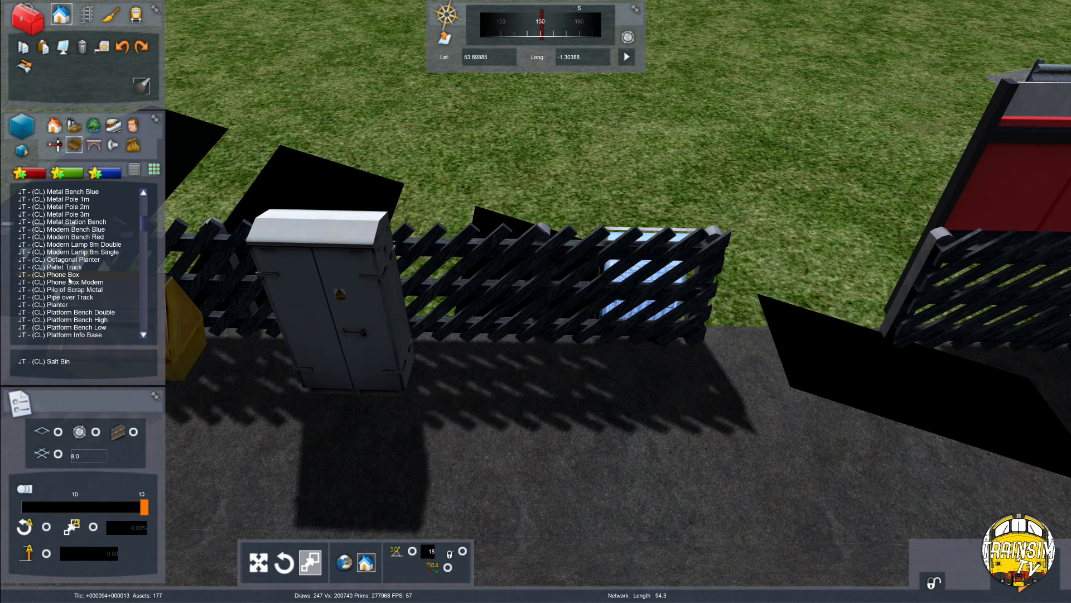
pyautogui.scroll(-8, 70, 282)
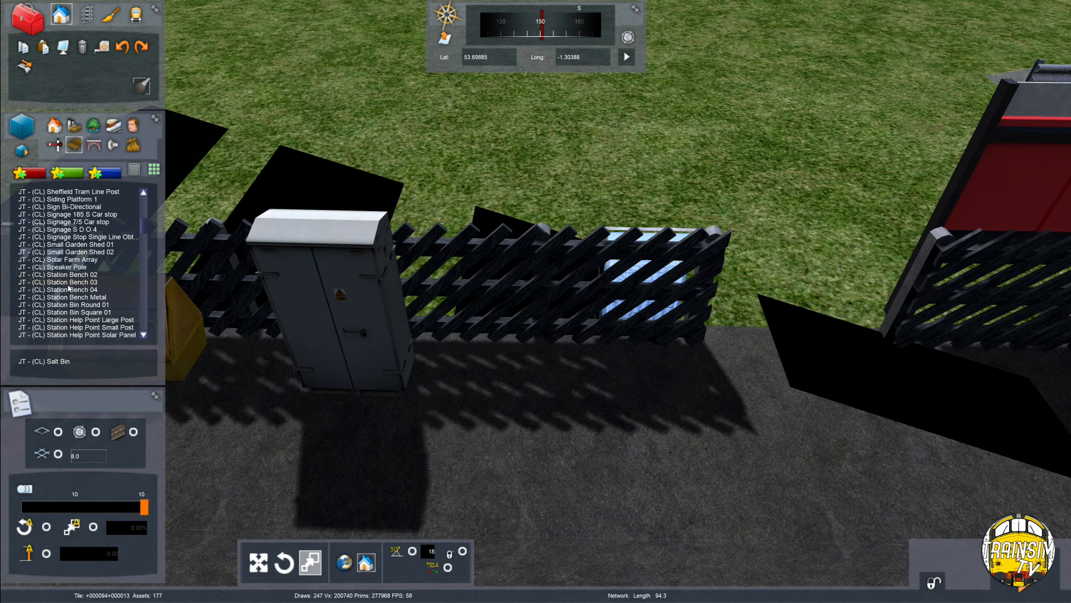
pyautogui.click(74, 306)
pyautogui.click(437, 217)
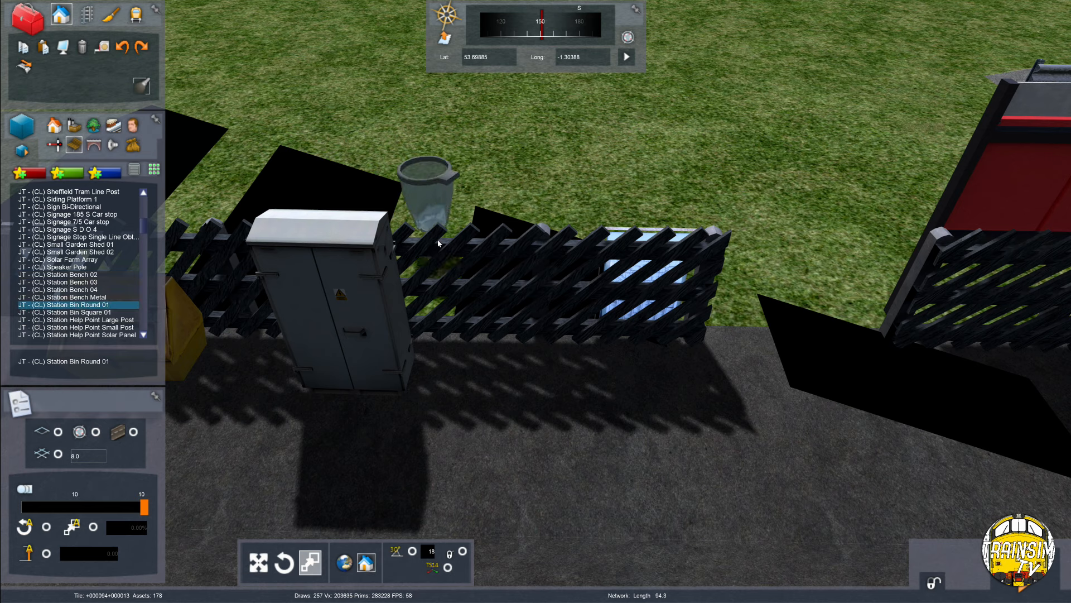
pyautogui.click(543, 192)
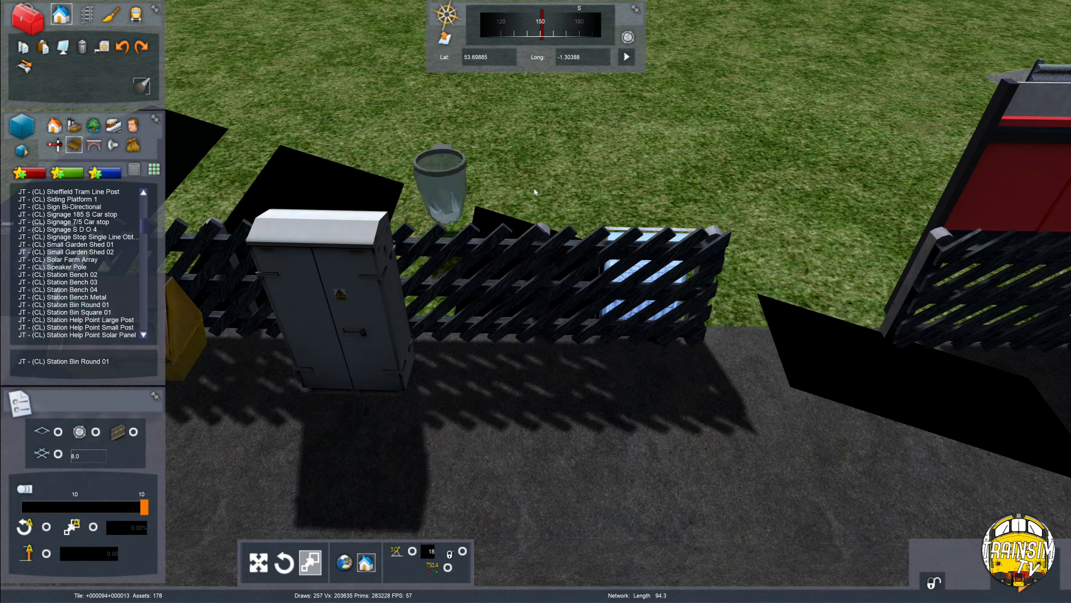
# Move the round station bin onto the platform in front of the slanted fence.
pyautogui.moveTo(450, 180); pyautogui.dragTo(558, 279)
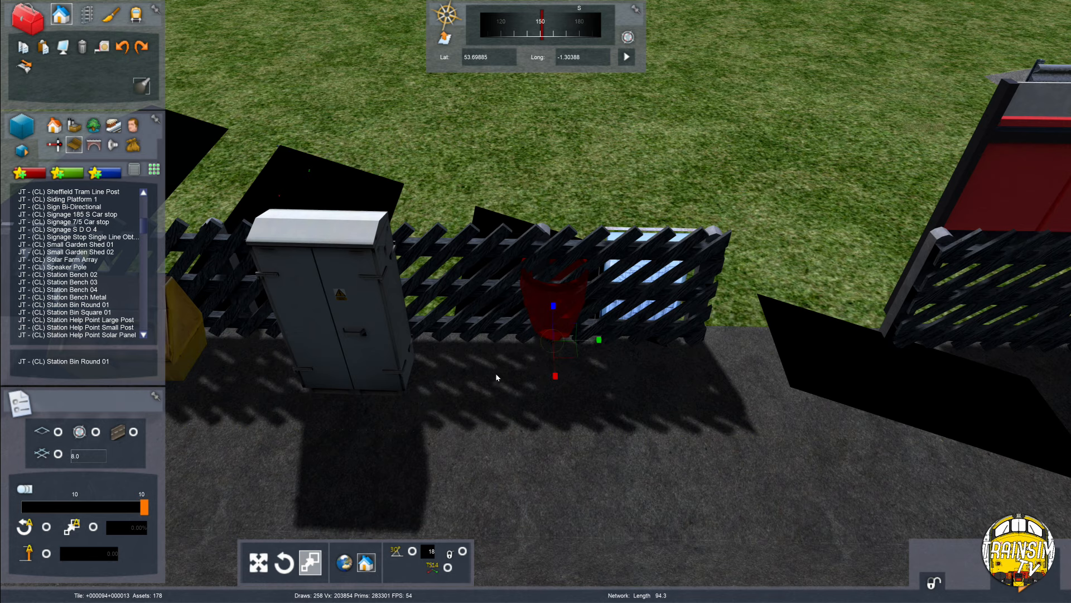
pyautogui.click(569, 302)
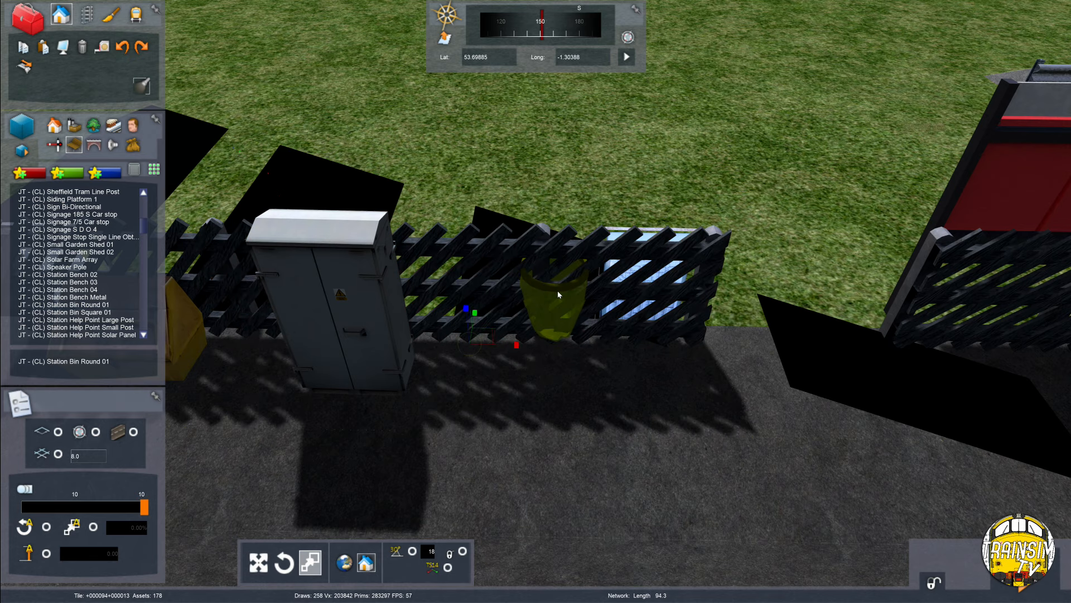
pyautogui.click(558, 294)
pyautogui.press('Up')
pyautogui.moveTo(558, 295); pyautogui.dragTo(593, 248, button='right')
pyautogui.moveTo(633, 347); pyautogui.dragTo(474, 396)
# Fine-tune the round bin's position so it stands against the fence beside the grey cabinet.
pyautogui.press('Left')
pyautogui.moveTo(474, 397); pyautogui.dragTo(403, 394, button='right')
pyautogui.press('Down')
pyautogui.moveTo(560, 407); pyautogui.dragTo(479, 414)
pyautogui.moveTo(478, 413); pyautogui.dragTo(491, 414, button='right')
pyautogui.press('Right')
pyautogui.moveTo(574, 367)
pyautogui.mouseDown()
pyautogui.moveTo(531, 363)
pyautogui.moveTo(592, 370)
pyautogui.mouseUp()
pyautogui.moveTo(663, 425)
pyautogui.mouseDown(button='right')
pyautogui.moveTo(677, 435)
pyautogui.moveTo(558, 435)
pyautogui.moveTo(655, 434)
pyautogui.mouseUp(button='right')
pyautogui.press('Down')
pyautogui.press('Right')
pyautogui.press('Down')
pyautogui.press('Up')
# Compare (OTSLib) Metro Bench A, B and C from the station assets and choose Metro Bench A for placement.
pyautogui.scroll(10, 134, 202)
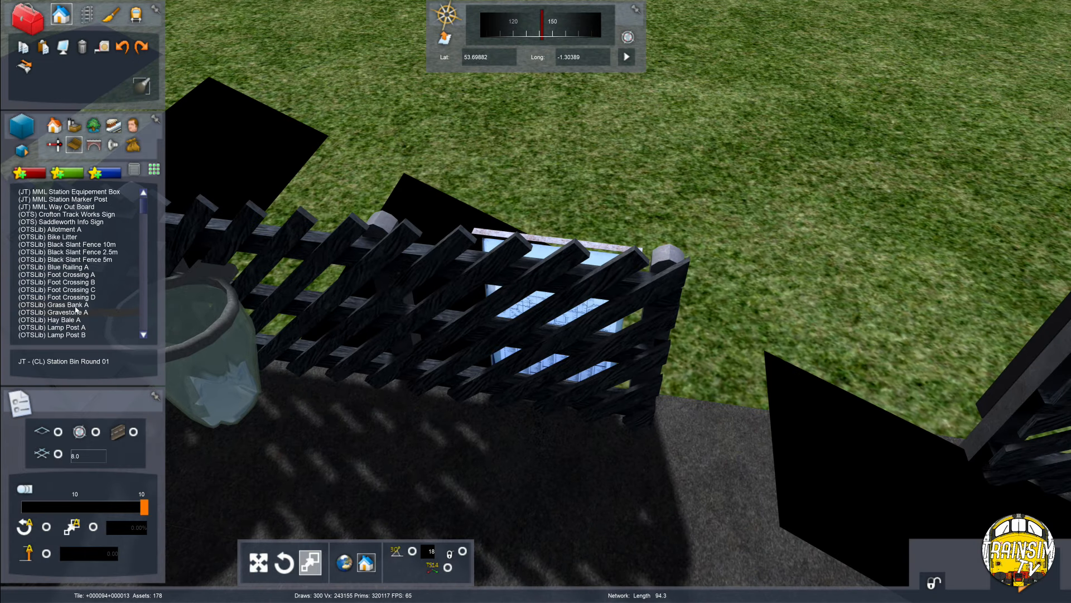
pyautogui.press('Down')
pyautogui.scroll(-5, 87, 263)
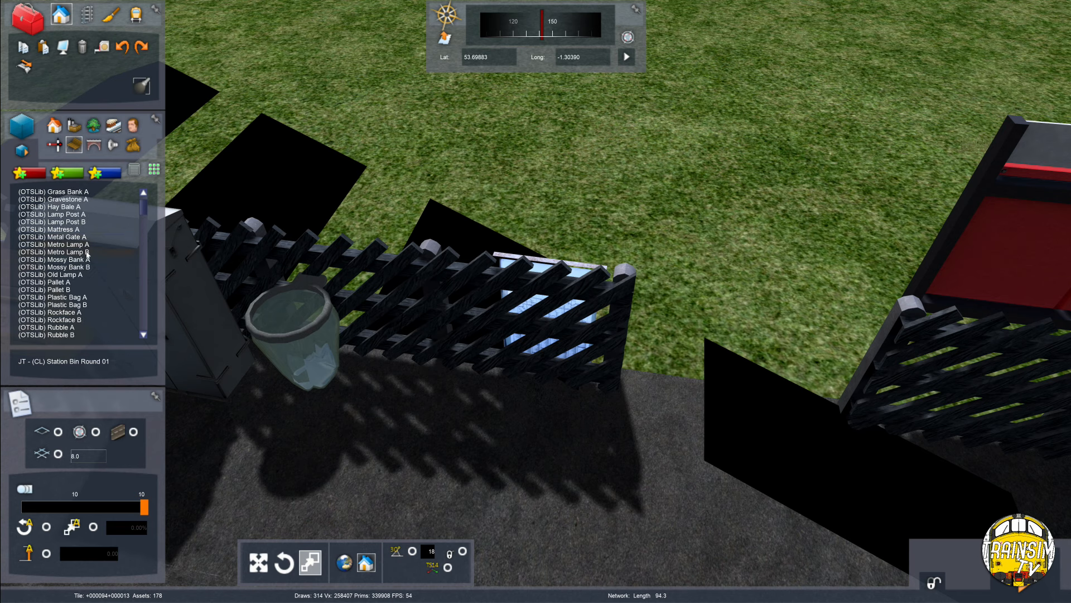
pyautogui.click(113, 125)
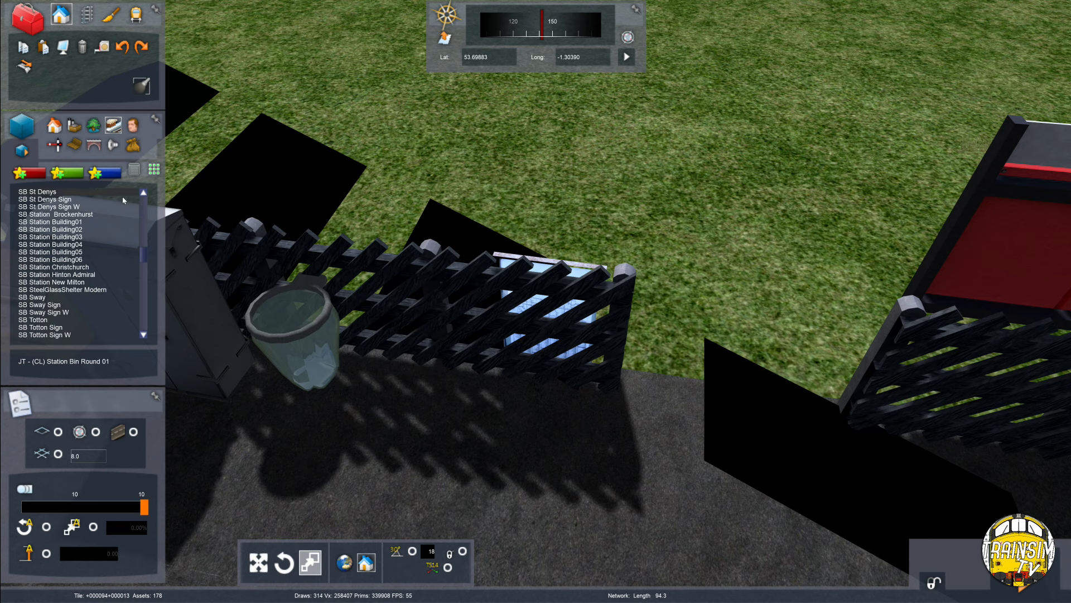
pyautogui.scroll(6, 46, 298)
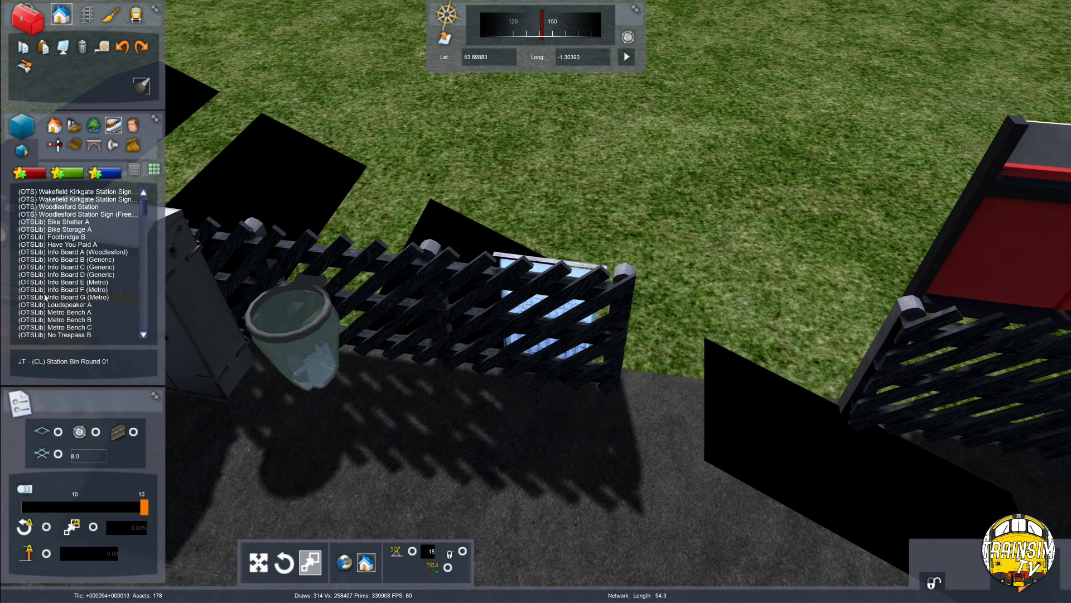
pyautogui.click(57, 312)
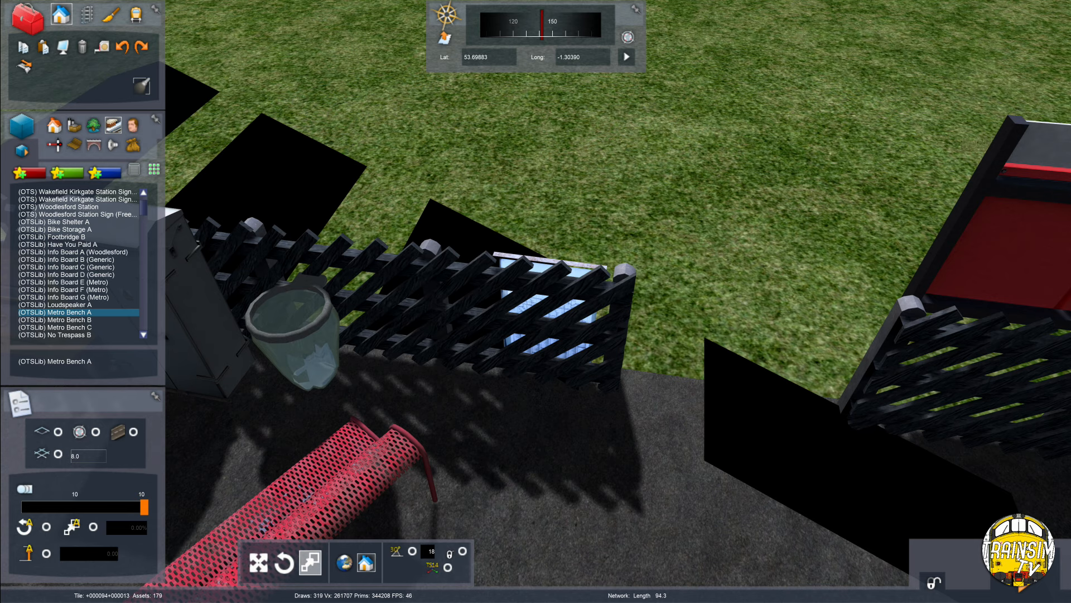
pyautogui.click(84, 319)
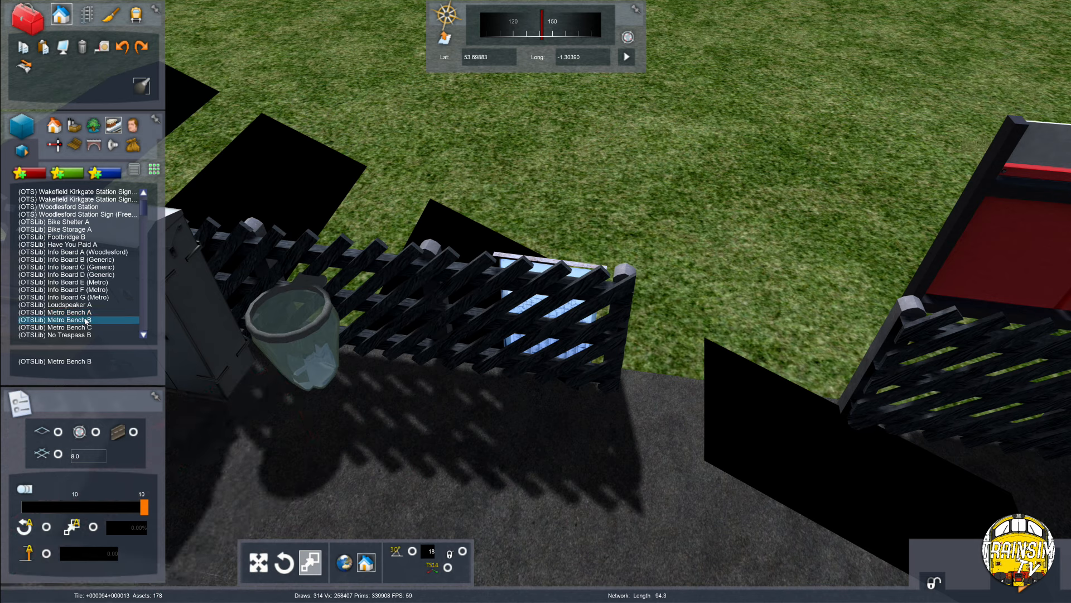
pyautogui.click(85, 328)
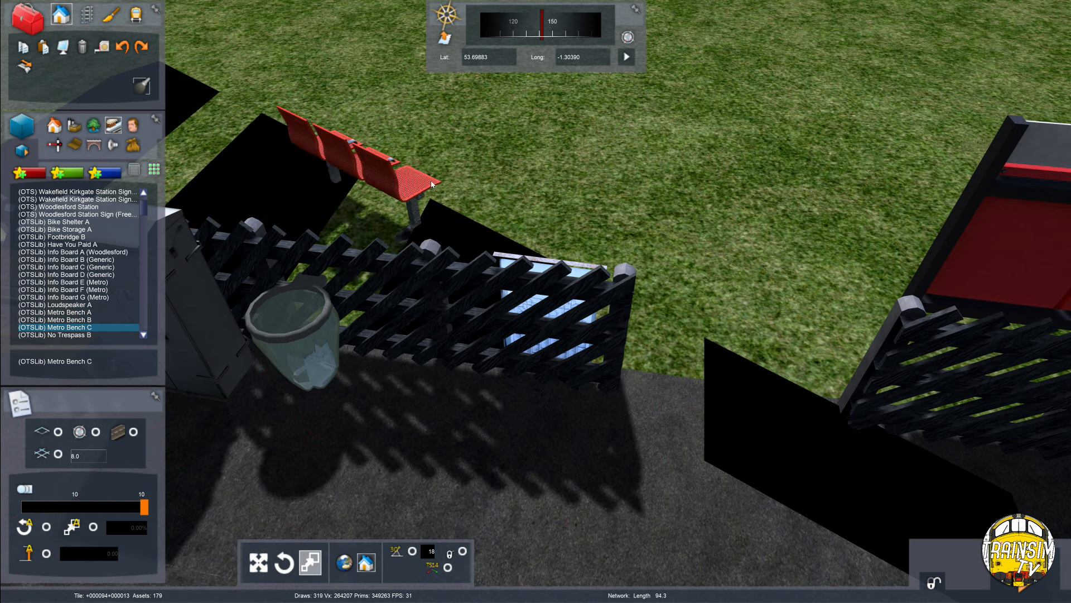
pyautogui.click(94, 313)
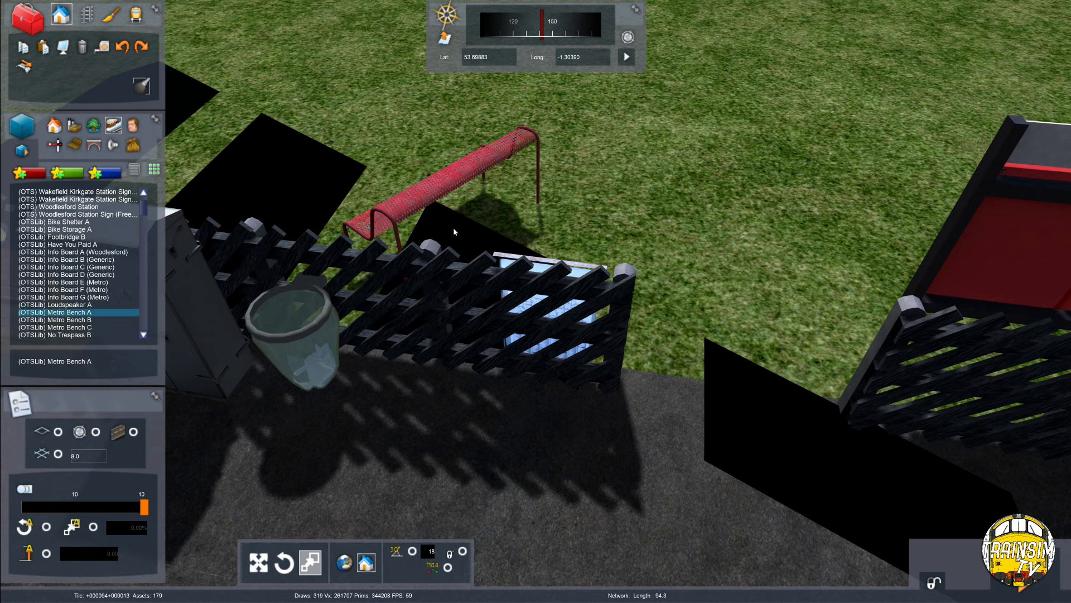
# Place Metro Bench A and move it onto the platform beside the round bin.
pyautogui.rightClick(639, 204)
pyautogui.moveTo(634, 206); pyautogui.dragTo(615, 181, button='right')
pyautogui.moveTo(616, 182); pyautogui.dragTo(611, 399)
pyautogui.rightClick(572, 386)
pyautogui.moveTo(571, 386); pyautogui.dragTo(497, 397, button='right')
pyautogui.moveTo(496, 397)
pyautogui.mouseDown()
pyautogui.moveTo(592, 353)
pyautogui.moveTo(507, 382)
pyautogui.mouseUp()
# Align the red bench with its back close to the fence and release the selection.
pyautogui.moveTo(506, 381); pyautogui.dragTo(563, 365, button='right')
pyautogui.press('Down')
pyautogui.press('Up')
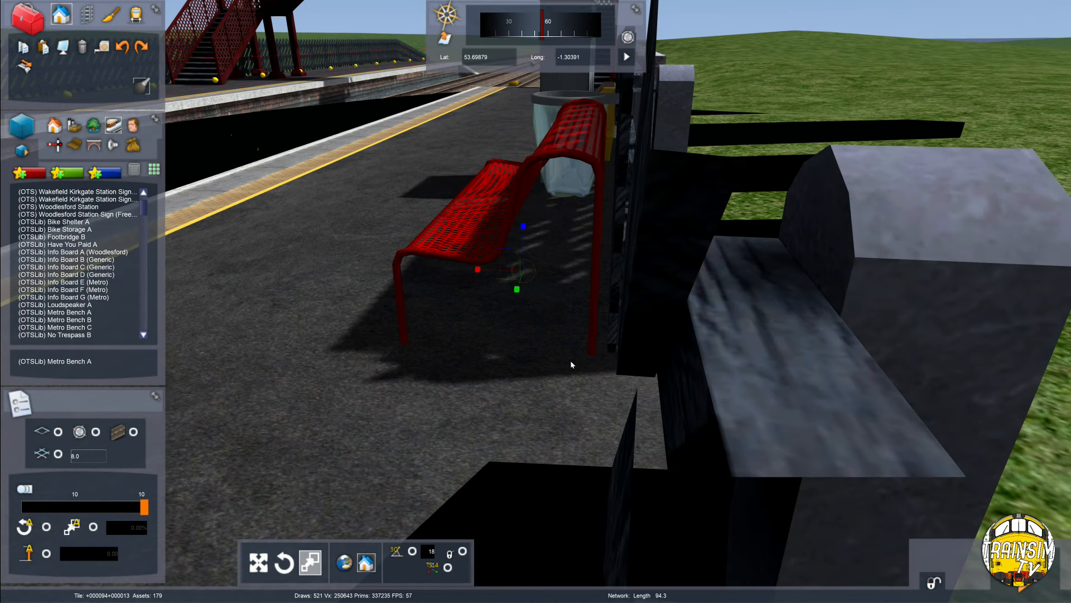
pyautogui.rightClick(571, 362)
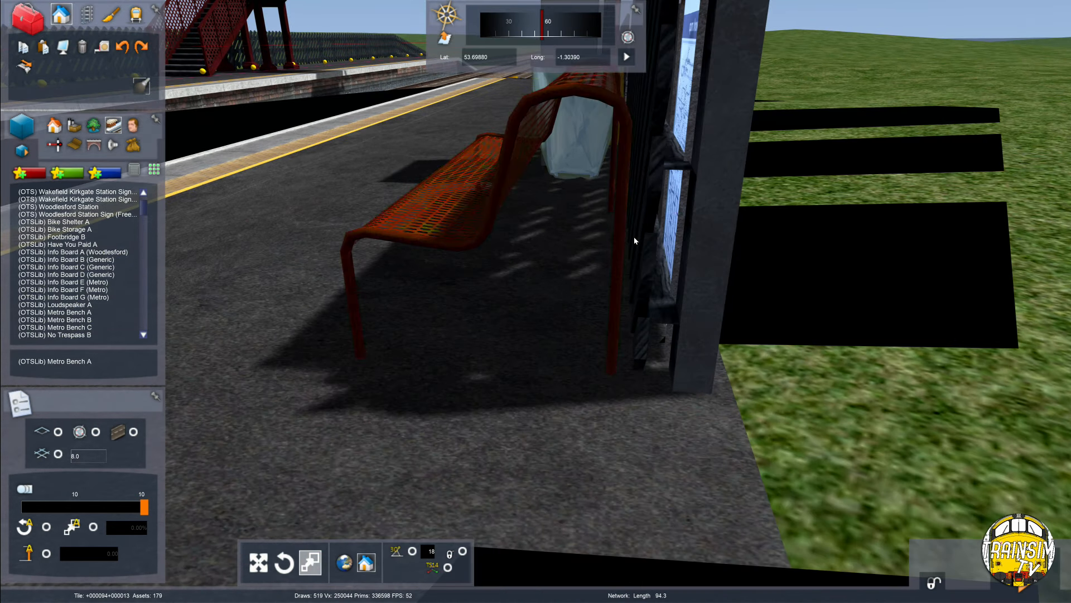
pyautogui.click(620, 183)
pyautogui.click(531, 313)
# Examine the arrangement of the salt bin, cabinet, round bin and bench along the platform fence from several angles.
pyautogui.press('Down')
pyautogui.press('Left')
pyautogui.moveTo(532, 313); pyautogui.dragTo(770, 298, button='right')
pyautogui.press('Up')
pyautogui.press('Down')
pyautogui.press('Up')
pyautogui.press('Down')
pyautogui.press('Down')
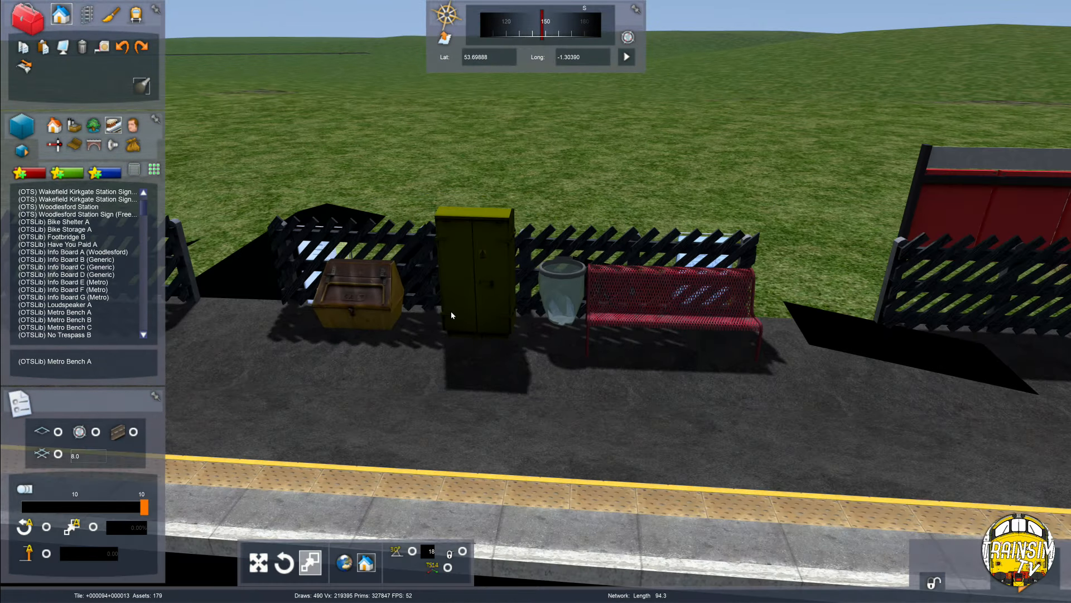
pyautogui.moveTo(454, 310); pyautogui.dragTo(506, 309, button='right')
pyautogui.press('Up')
pyautogui.press('Left')
pyautogui.press('Down')
pyautogui.press('Right')
pyautogui.click(532, 285)
pyautogui.rightClick(533, 285)
pyautogui.press('Right')
pyautogui.moveTo(532, 286); pyautogui.dragTo(441, 195, button='right')
pyautogui.moveTo(674, 346); pyautogui.dragTo(674, 266, button='right')
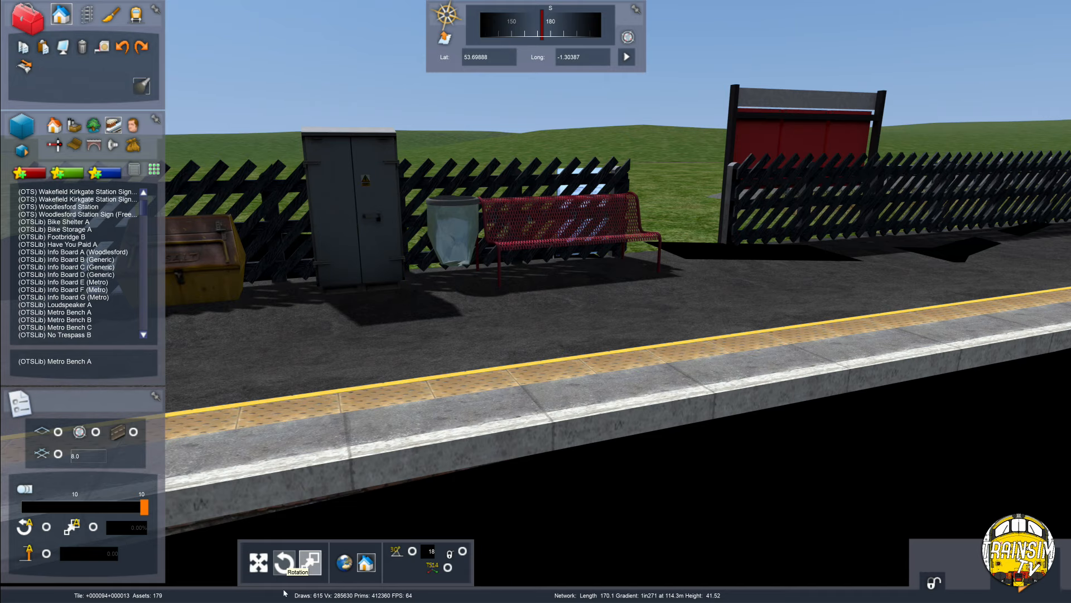
# Duplicate the three-panel Metro-Train info board behind the fence, with the copy facing the platform in front of the fence.
pyautogui.press('Right')
pyautogui.moveTo(658, 274); pyautogui.dragTo(621, 380, button='right')
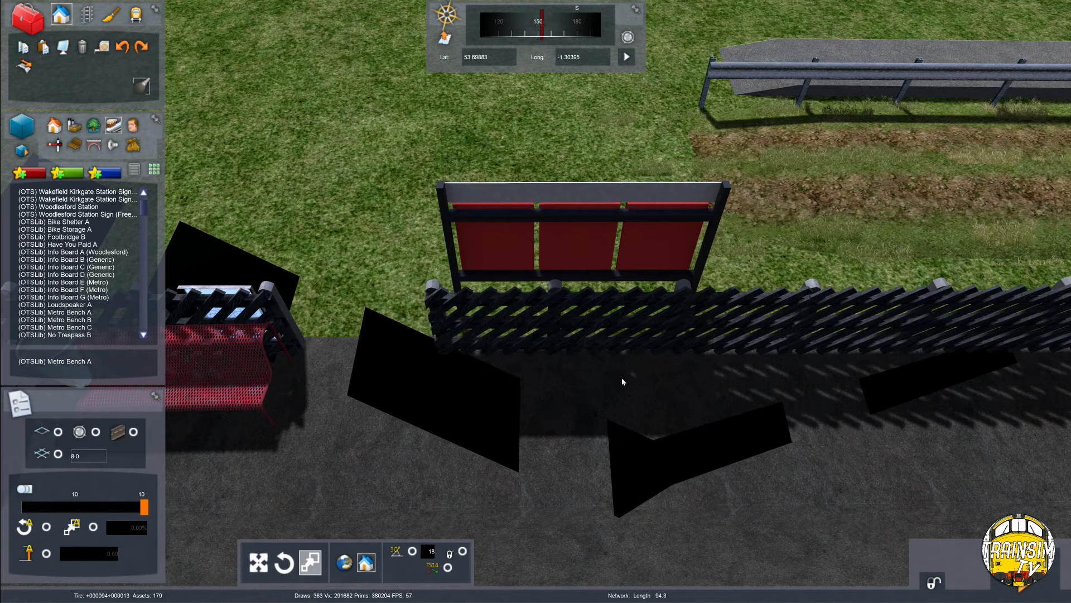
pyautogui.click(613, 266)
pyautogui.moveTo(583, 376); pyautogui.dragTo(726, 357)
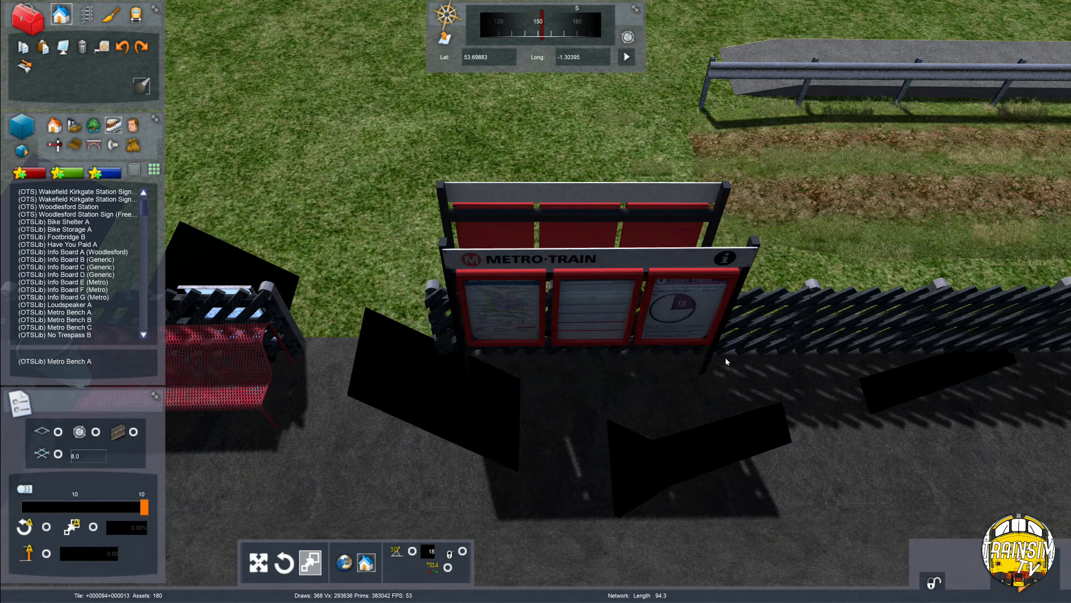
pyautogui.scroll(5, 682, 343)
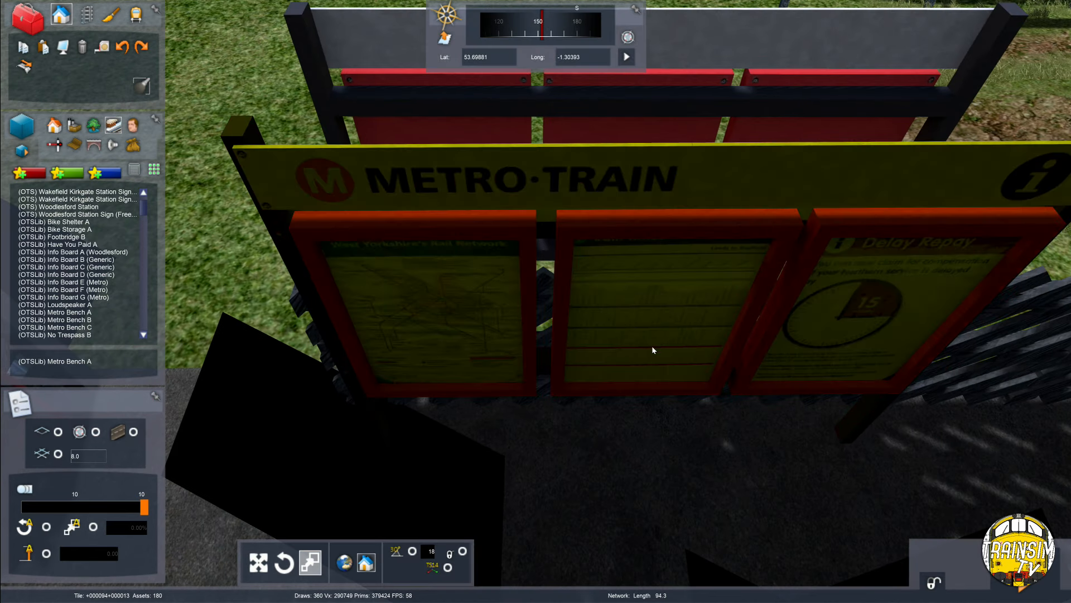
pyautogui.moveTo(653, 350); pyautogui.dragTo(654, 356, button='right')
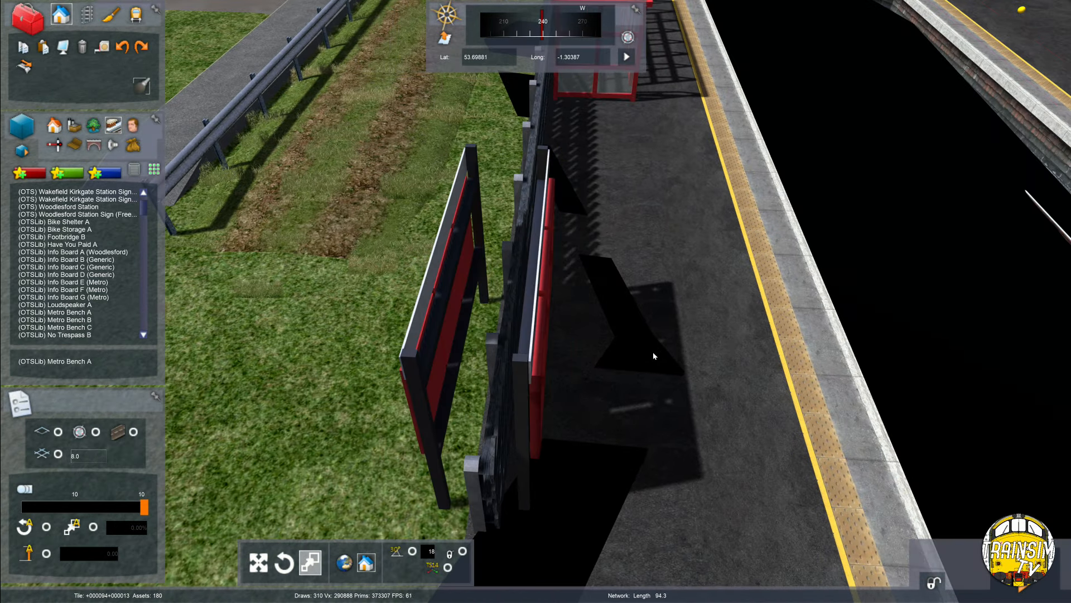
# Adjust the copied info board's position and height so its posts stand on the platform against the fence.
pyautogui.click(538, 399)
pyautogui.moveTo(539, 399)
pyautogui.mouseDown(button='right')
pyautogui.moveTo(539, 385)
pyautogui.moveTo(539, 398)
pyautogui.mouseUp(button='right')
pyautogui.press('Up')
pyautogui.moveTo(521, 231)
pyautogui.mouseDown()
pyautogui.moveTo(522, 247)
pyautogui.moveTo(521, 204)
pyautogui.moveTo(521, 218)
pyautogui.mouseUp()
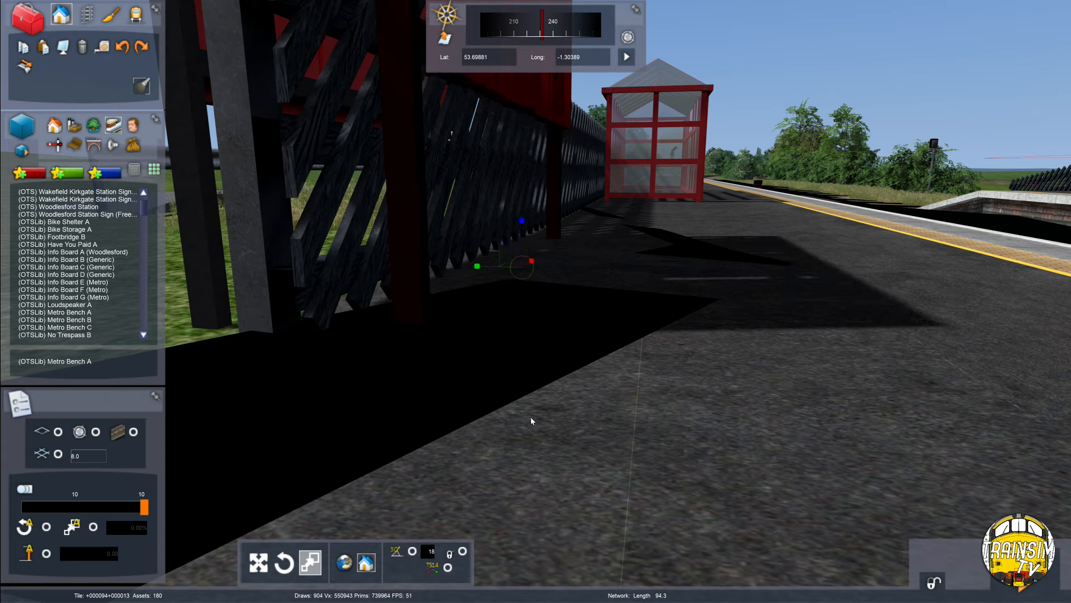
pyautogui.click(522, 456)
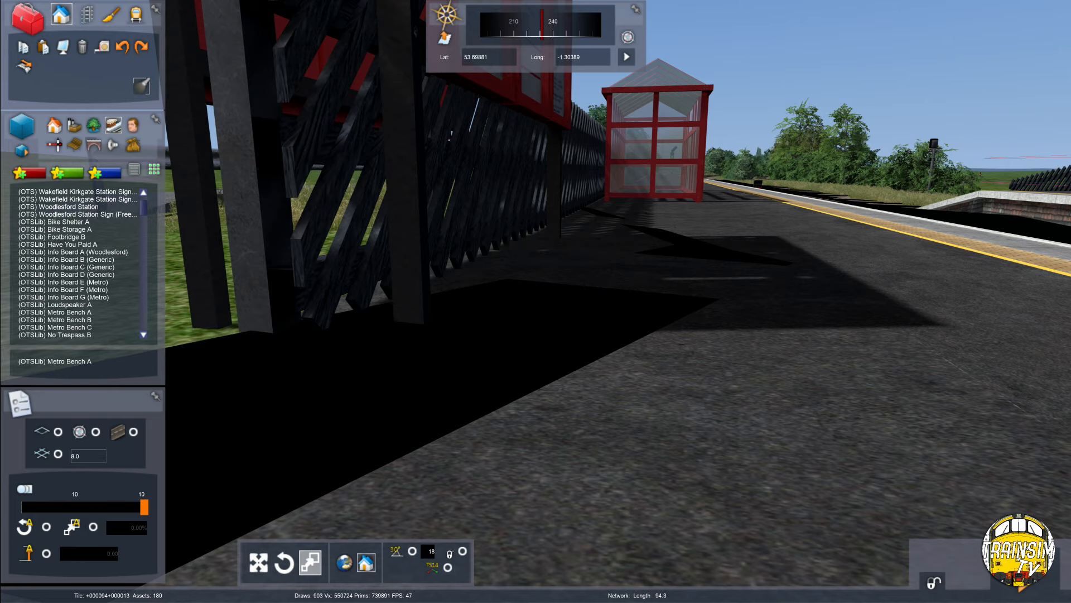
# Duplicate the grey cabinet and round bin together and move the copies along the platform, past the info board.
pyautogui.moveTo(480, 424); pyautogui.dragTo(510, 409, button='right')
pyautogui.scroll(-10, 509, 409)
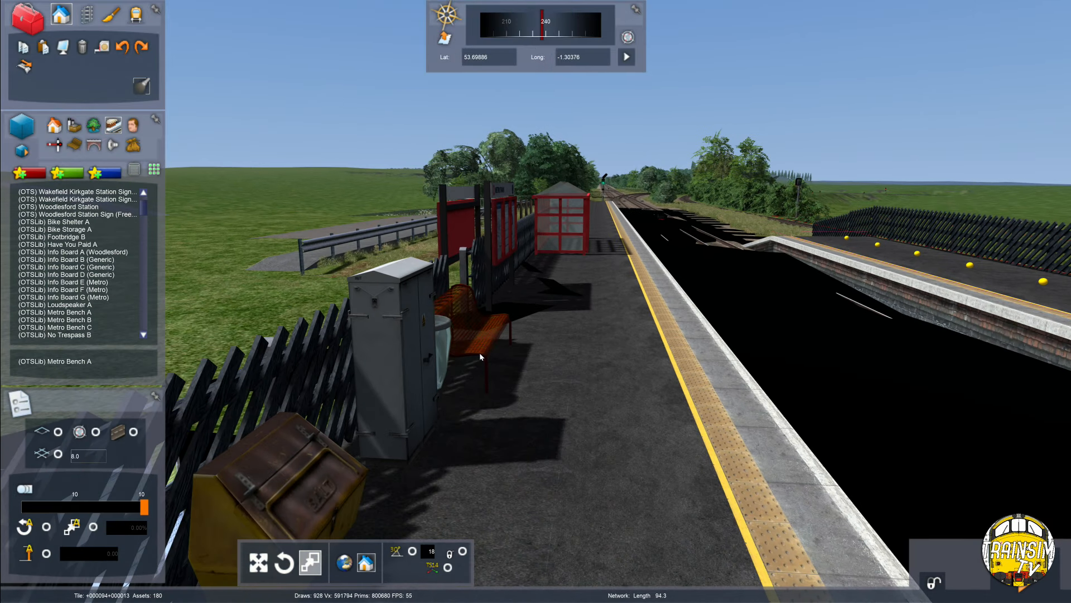
pyautogui.keyDown('ctrl'); pyautogui.click(413, 339); pyautogui.keyUp('ctrl')
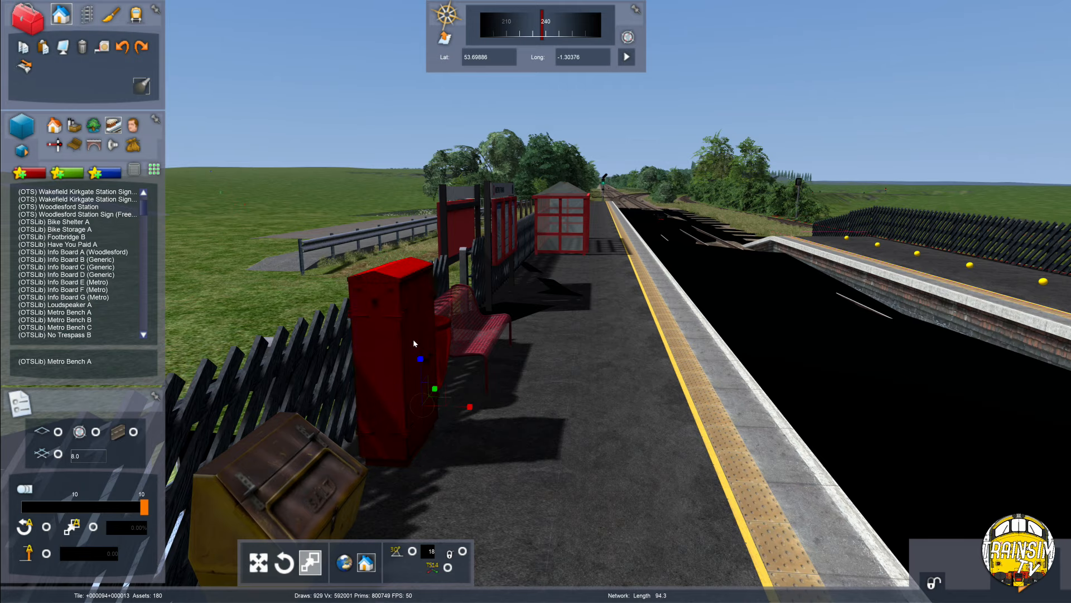
pyautogui.keyDown('shift'); pyautogui.moveTo(413, 340); pyautogui.dragTo(631, 248); pyautogui.keyUp('shift')
pyautogui.moveTo(630, 249); pyautogui.dragTo(653, 363, button='right')
pyautogui.press('Up')
pyautogui.moveTo(897, 346); pyautogui.dragTo(522, 256)
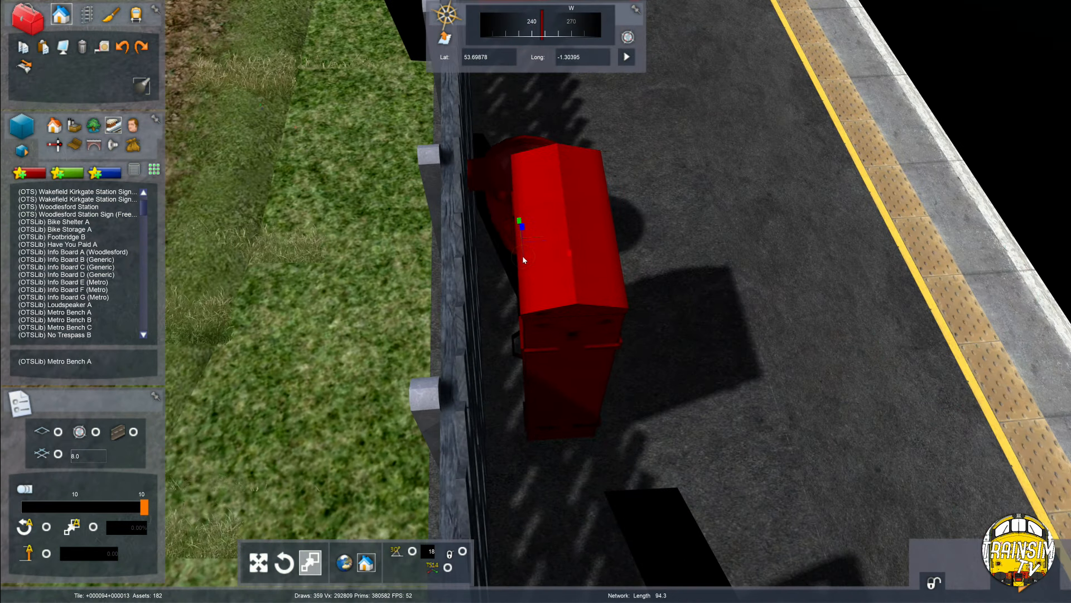
# Position the copied cabinet and bin against the fence between the info board and the red shelter.
pyautogui.click(552, 254)
pyautogui.press('Down')
pyautogui.moveTo(655, 340); pyautogui.dragTo(641, 246, button='right')
pyautogui.click(499, 225)
pyautogui.moveTo(499, 226); pyautogui.dragTo(500, 216)
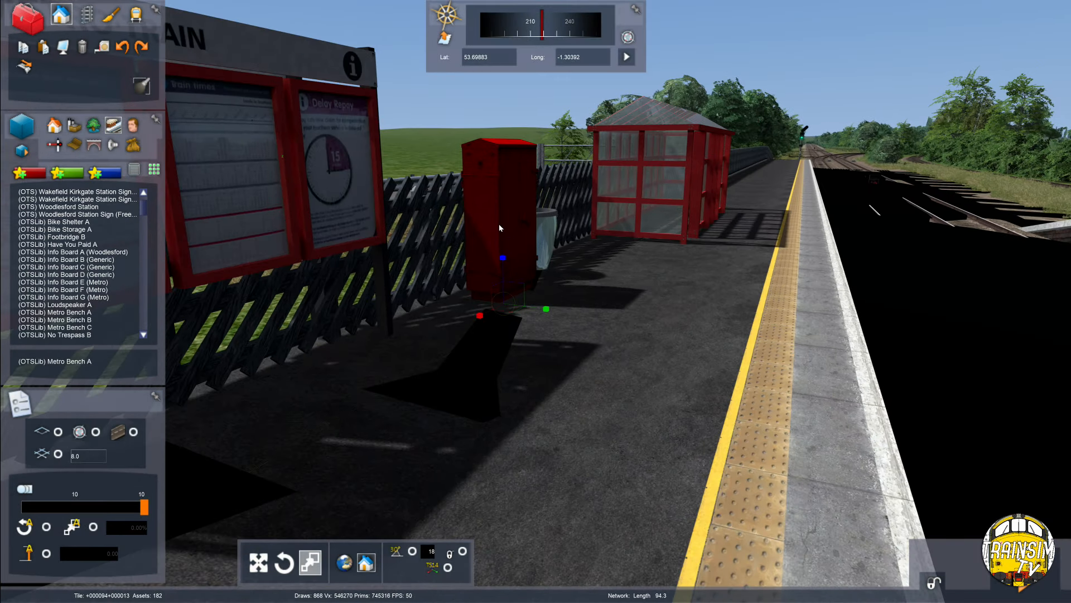
pyautogui.click(729, 269)
pyautogui.press('Down')
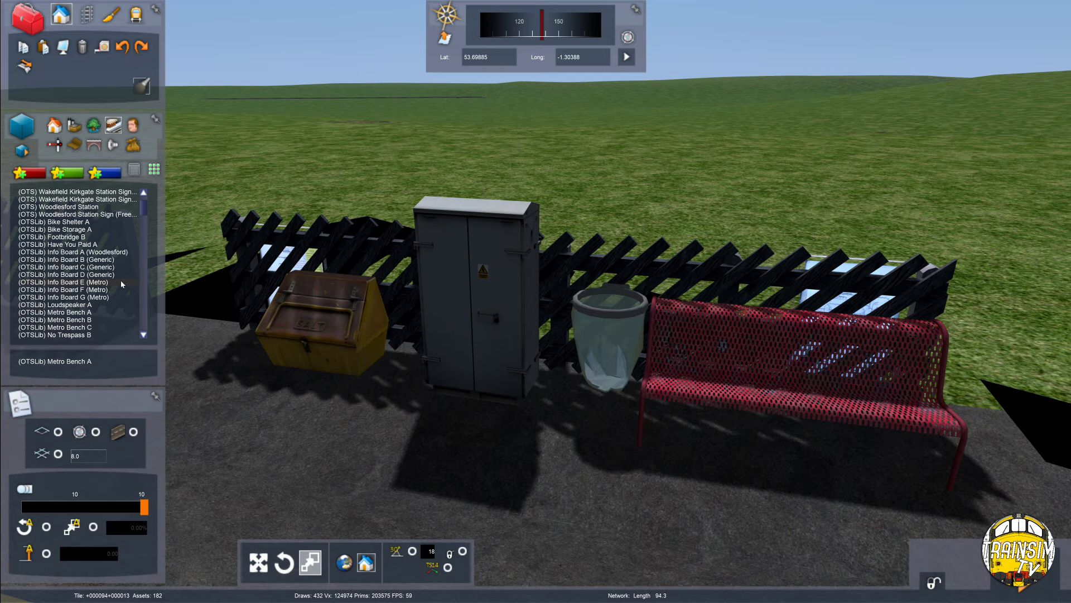
# Preview the (OTSLib) No Trespass B asset near the copied cabinet.
pyautogui.scroll(-2, 97, 321)
pyautogui.press('Right')
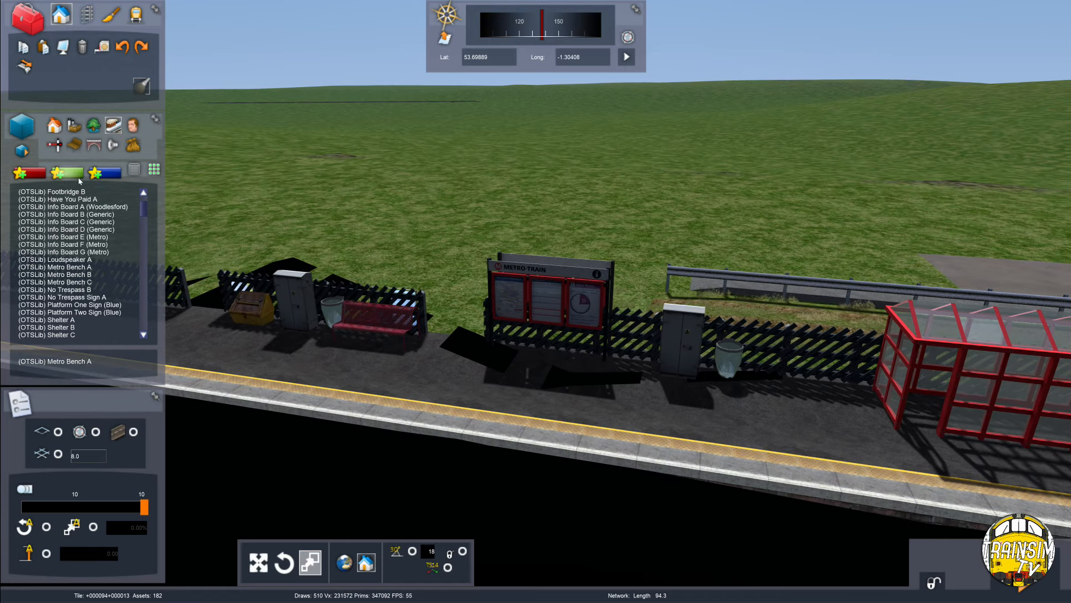
pyautogui.press('Right')
pyautogui.click(54, 290)
pyautogui.press('Up')
pyautogui.click(495, 279)
pyautogui.press('Up')
pyautogui.rightClick(498, 286)
pyautogui.press('Up')
# Look through the scenery assets for a platform lamp and preview (OTSLib) Metro Lamp B near the copied cabinet.
pyautogui.scroll(-3, 84, 311)
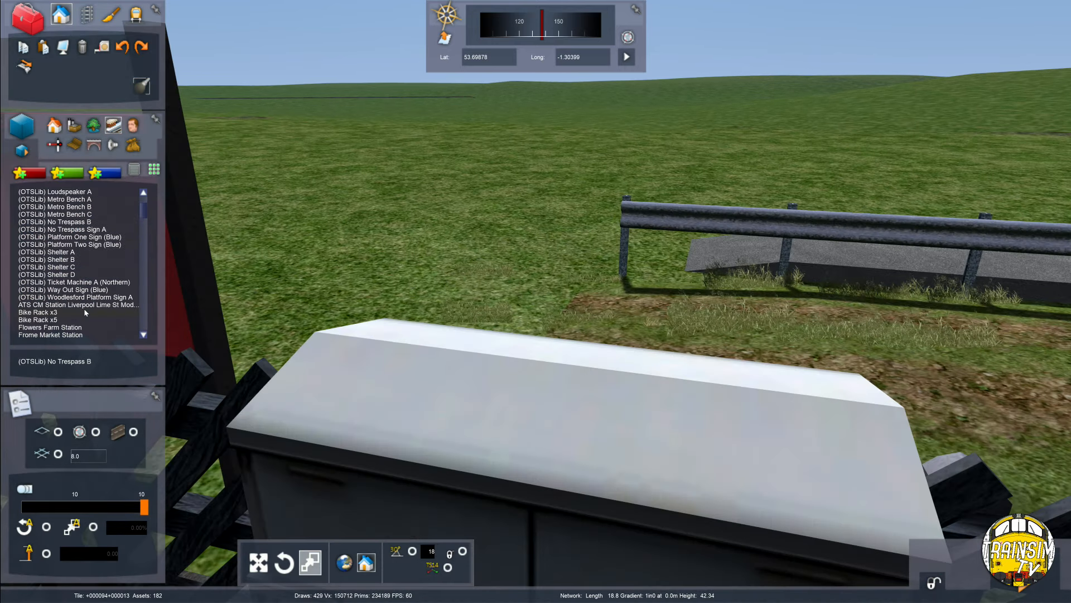
pyautogui.press('Down')
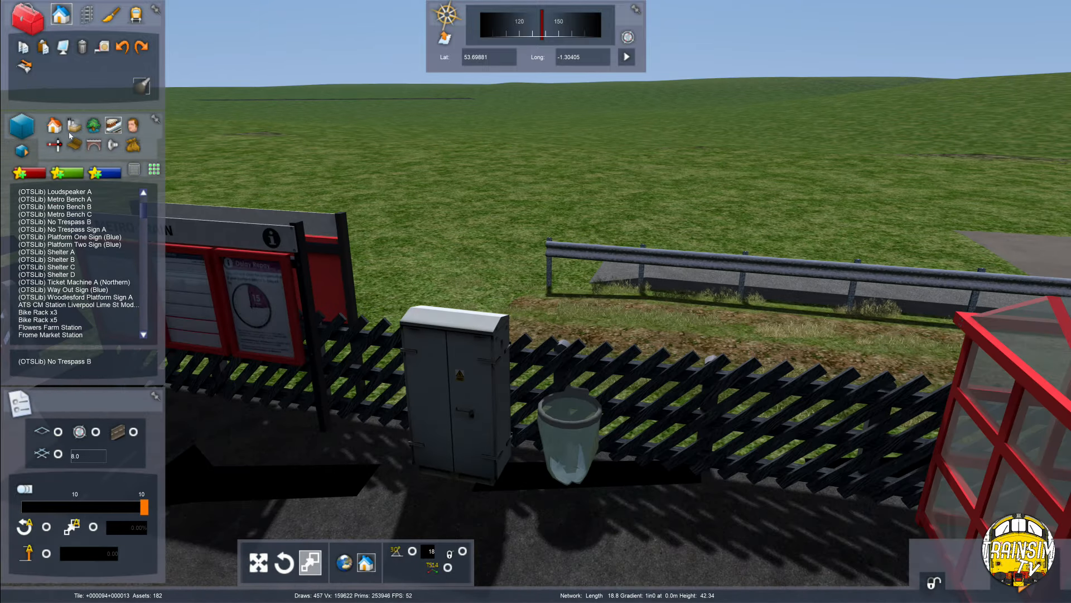
pyautogui.click(74, 150)
pyautogui.scroll(2, 89, 251)
pyautogui.press('Down')
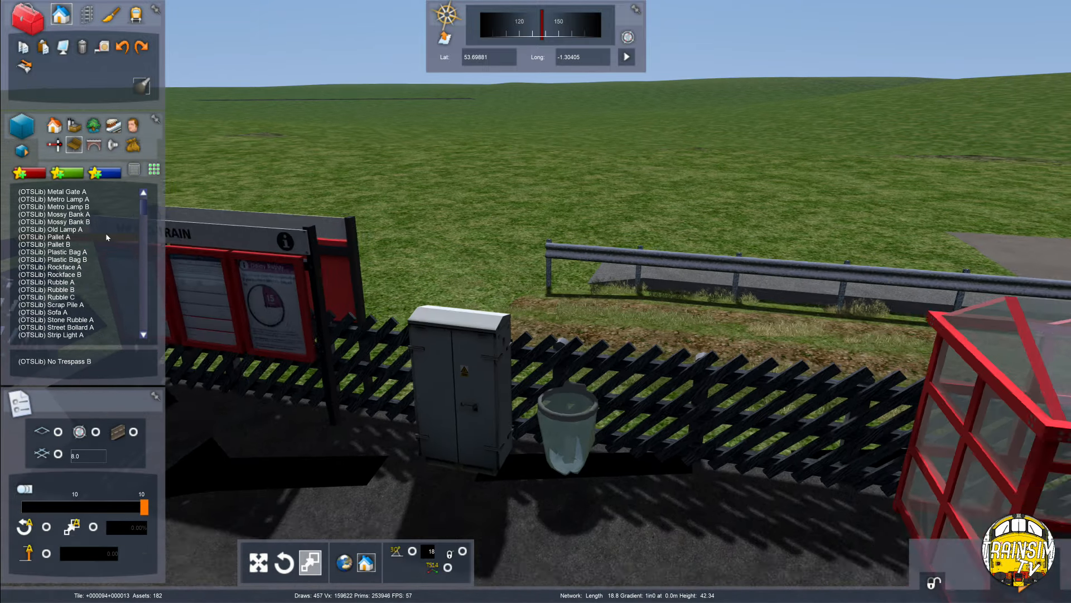
pyautogui.press('Right')
pyautogui.click(101, 207)
pyautogui.moveTo(444, 332); pyautogui.dragTo(423, 315, button='right')
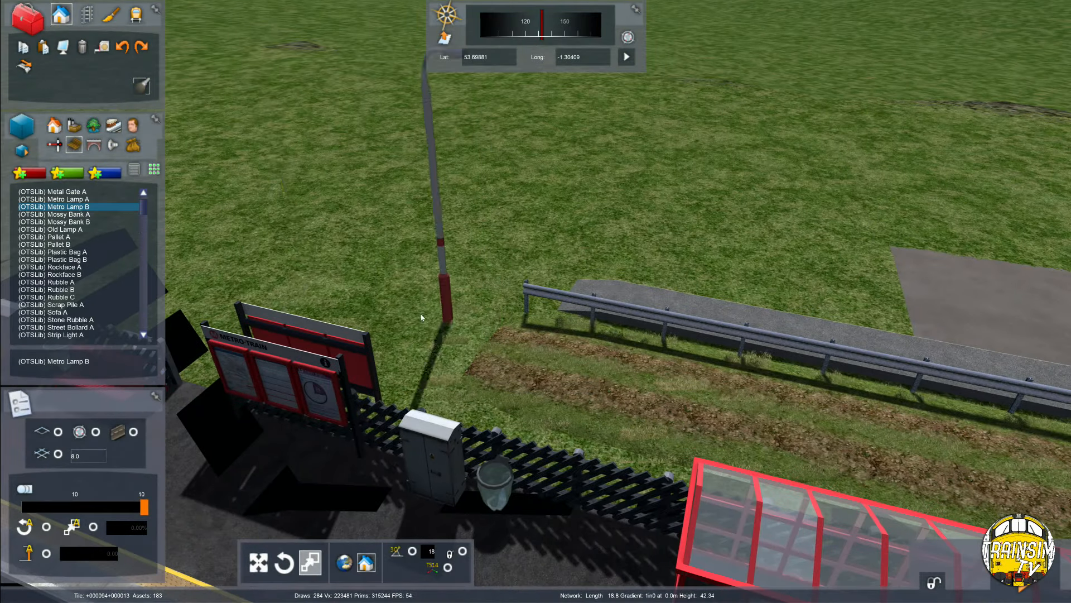
# Place (OTSLib) Metro Lamp A on the platform between the bin and the red shelter, and delete the extra lamp behind it.
pyautogui.press('Down')
pyautogui.click(93, 199)
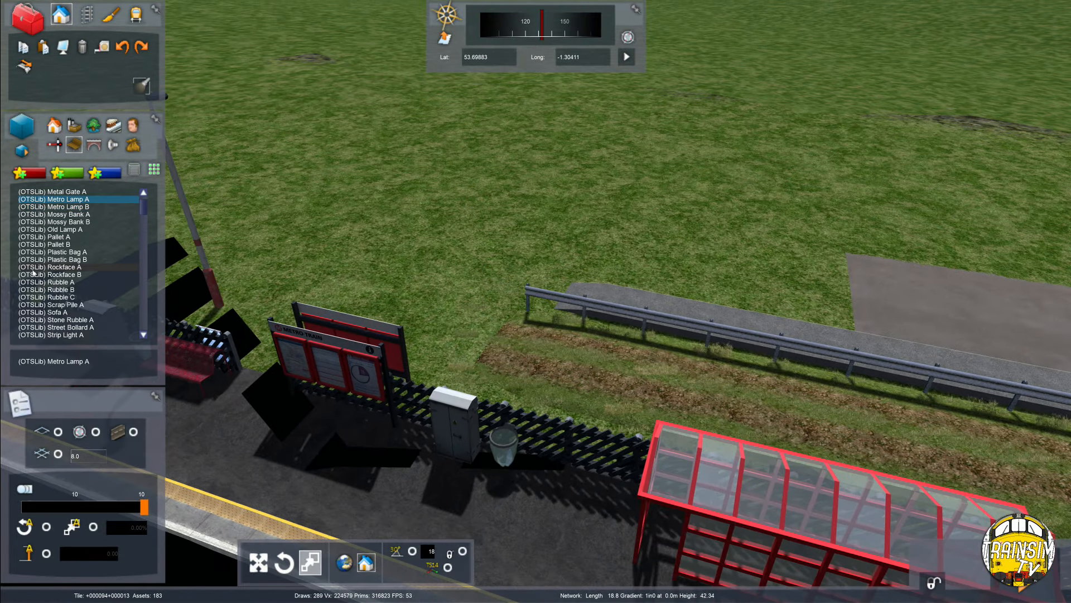
pyautogui.press('Up')
pyautogui.moveTo(583, 380); pyautogui.dragTo(636, 440, button='right')
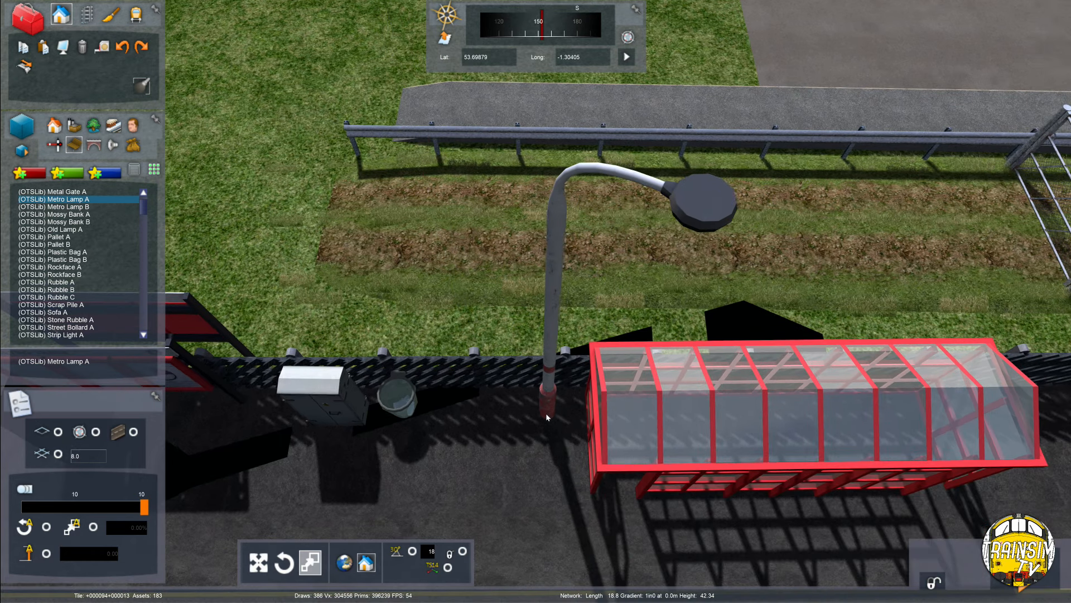
pyautogui.moveTo(543, 416); pyautogui.dragTo(494, 422)
pyautogui.rightClick(494, 421)
pyautogui.rightClick(519, 263)
pyautogui.click(524, 290)
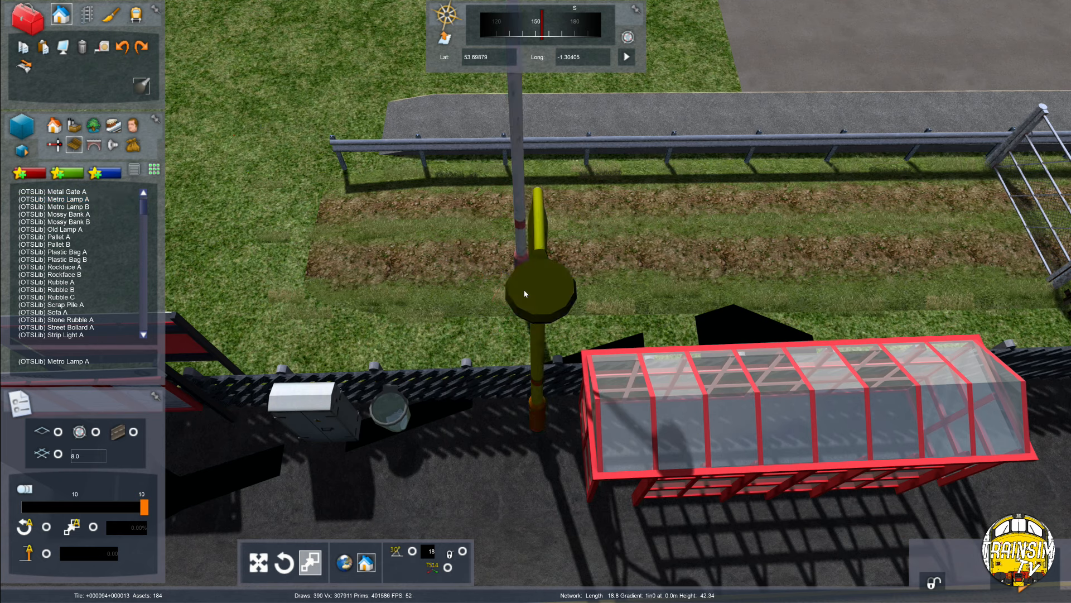
pyautogui.click(519, 221)
pyautogui.press('Delete')
# Try duplicating the Metro Lamp A on the same spot with its arm turned the opposite way, and delete one of the overlapping lamps.
pyautogui.click(540, 305)
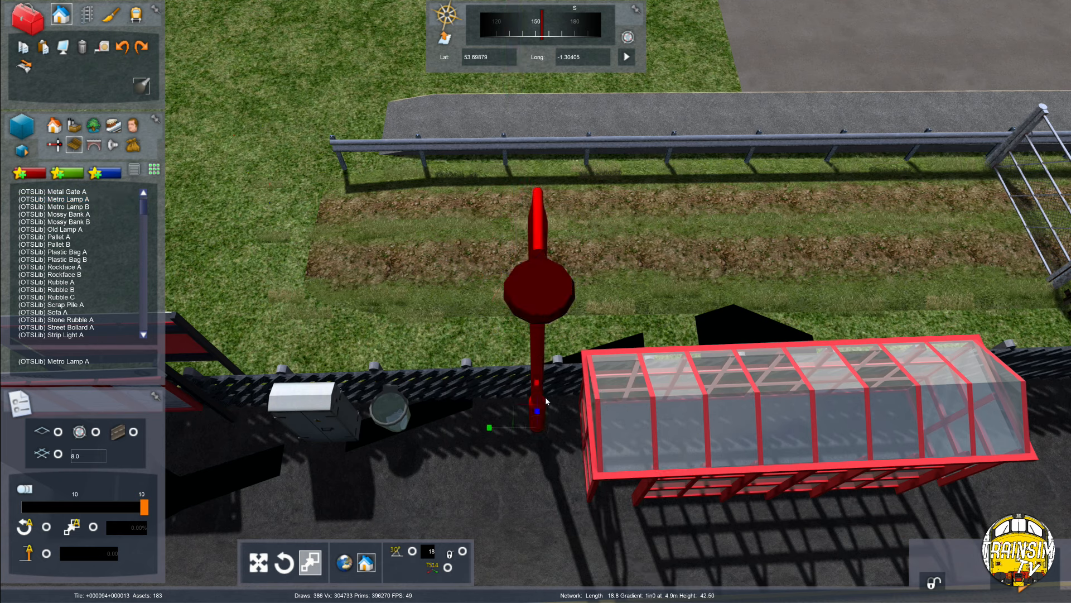
pyautogui.moveTo(546, 412); pyautogui.dragTo(680, 396)
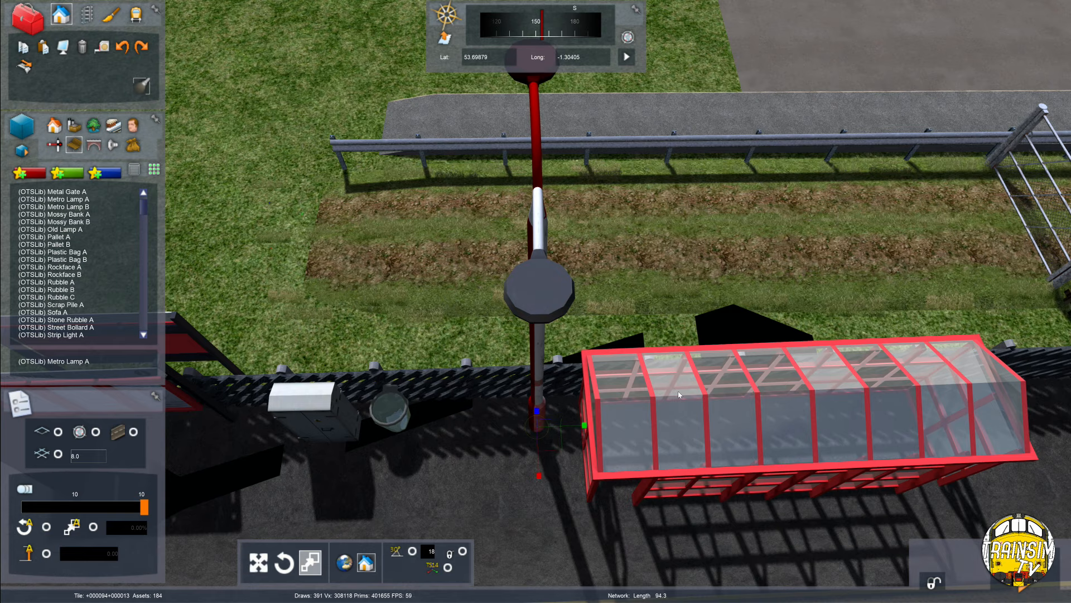
pyautogui.moveTo(679, 395); pyautogui.dragTo(680, 394)
pyautogui.rightClick(678, 394)
pyautogui.moveTo(678, 394); pyautogui.dragTo(779, 402, button='right')
pyautogui.moveTo(625, 413); pyautogui.dragTo(623, 485, button='right')
pyautogui.click(580, 494)
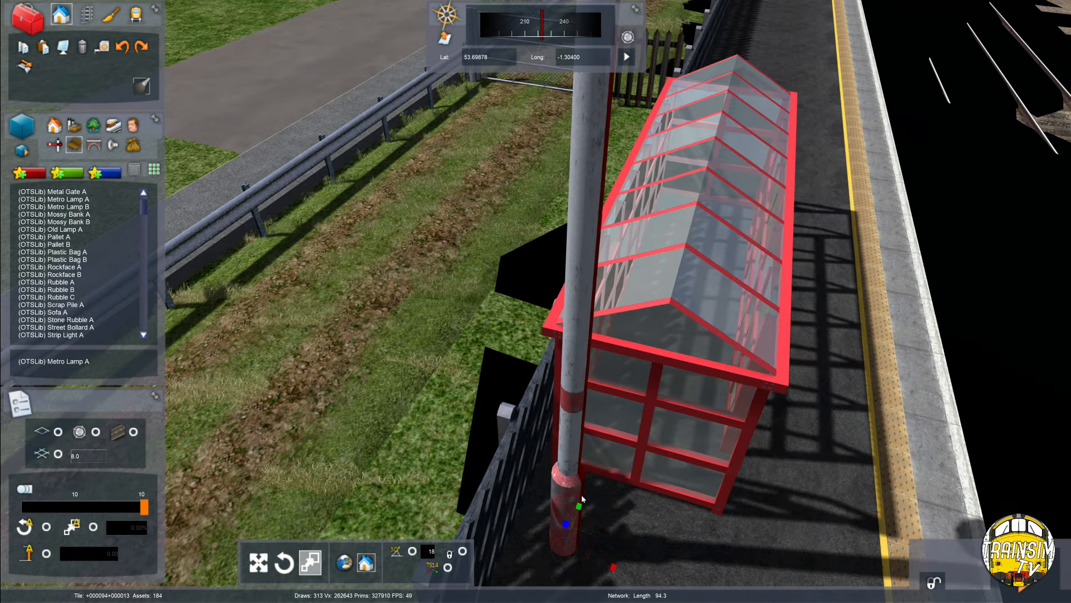
pyautogui.click(843, 418)
pyautogui.moveTo(843, 418); pyautogui.dragTo(803, 290, button='right')
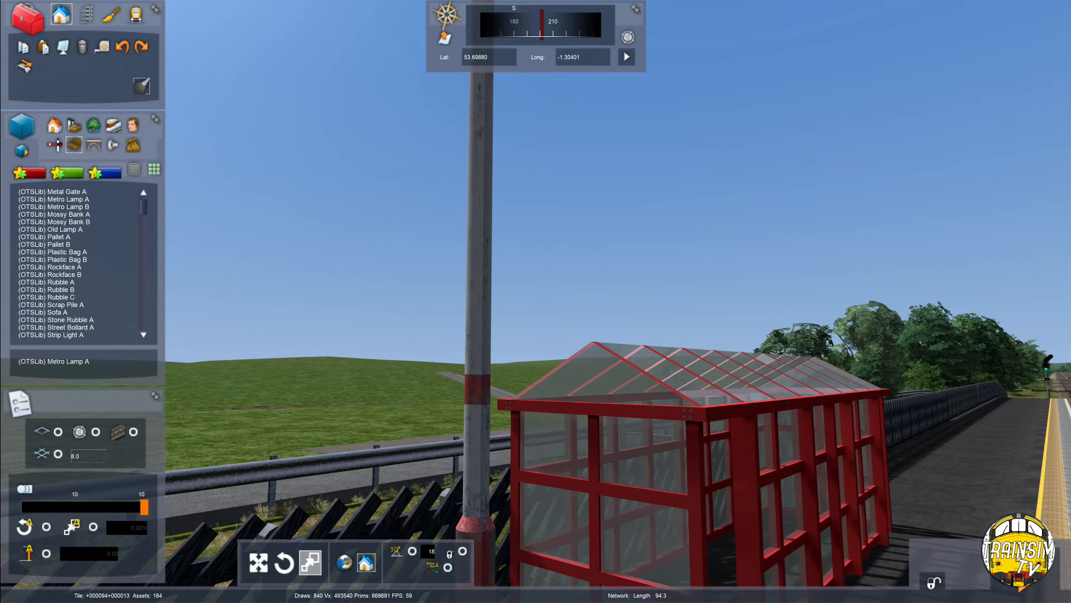
pyautogui.click(473, 350)
pyautogui.click(608, 272)
pyautogui.moveTo(608, 273); pyautogui.dragTo(463, 365, button='right')
pyautogui.press('Down')
pyautogui.click(527, 290)
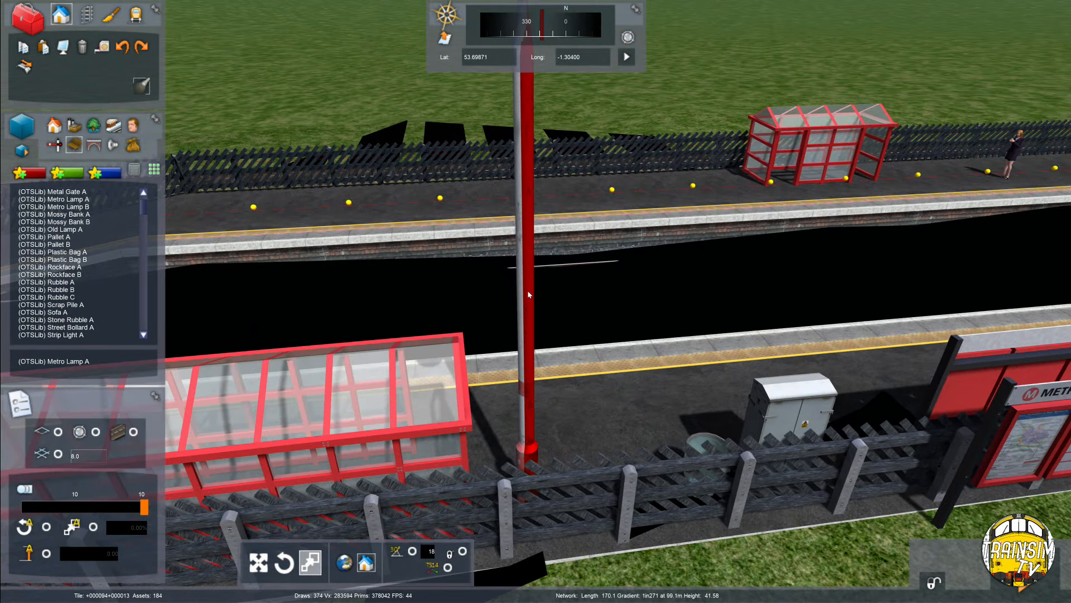
pyautogui.press('Delete')
# Rotate the remaining Metro Lamp A so its arm points straight across the platform towards the track.
pyautogui.moveTo(528, 290); pyautogui.dragTo(522, 224, button='right')
pyautogui.moveTo(558, 73); pyautogui.dragTo(564, 186, button='right')
pyautogui.click(564, 185)
pyautogui.press('q')
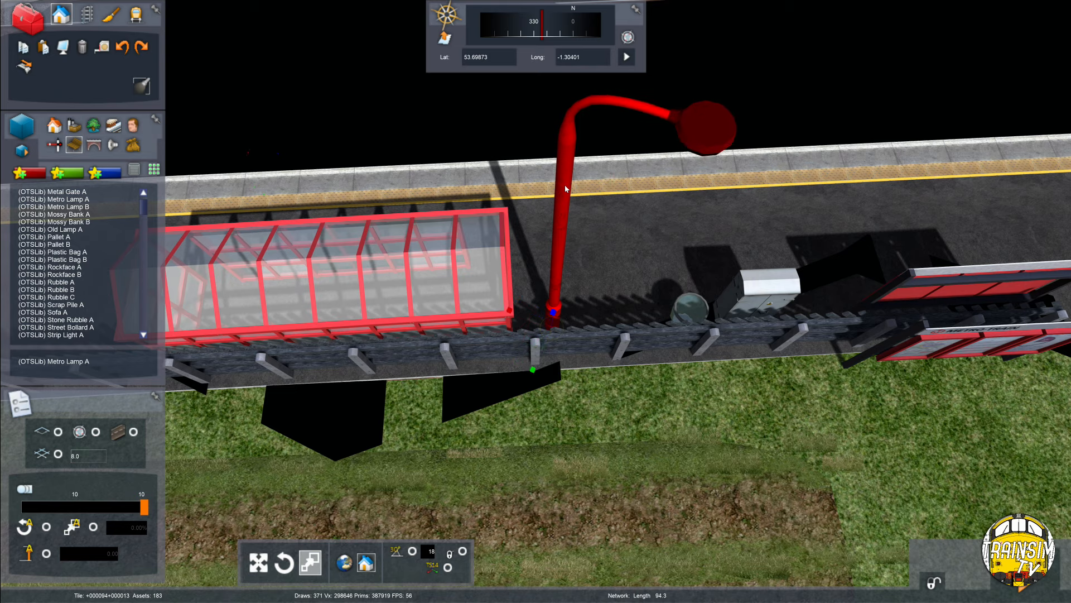
pyautogui.moveTo(565, 185); pyautogui.dragTo(558, 180, button='right')
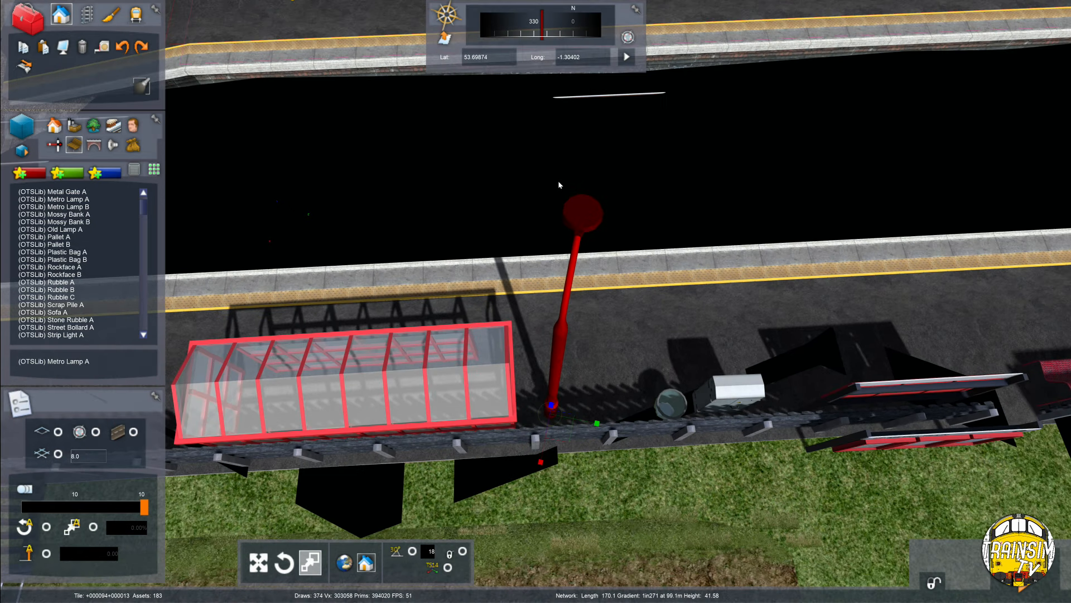
pyautogui.press('q')
pyautogui.press('e')
pyautogui.moveTo(557, 182)
pyautogui.mouseDown(button='right')
pyautogui.moveTo(528, 181)
pyautogui.moveTo(553, 182)
pyautogui.mouseUp(button='right')
pyautogui.press('q')
pyautogui.press('q')
pyautogui.press('e')
pyautogui.click(539, 186)
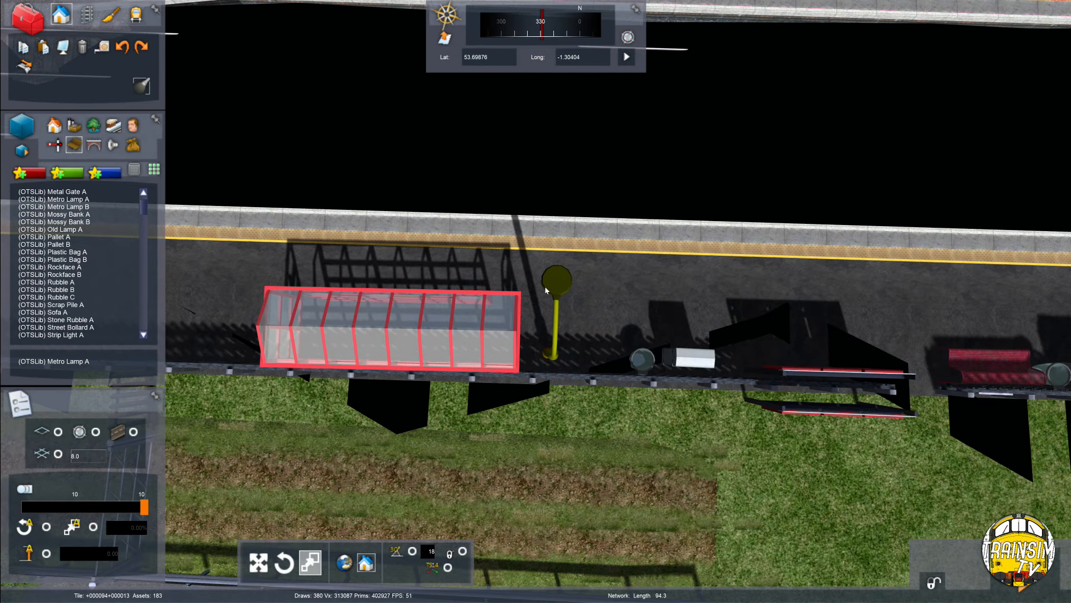
# Move the Metro Lamp A back against the fence beside the end of the red shelter.
pyautogui.press('Right')
pyautogui.press('Left')
pyautogui.click(537, 284)
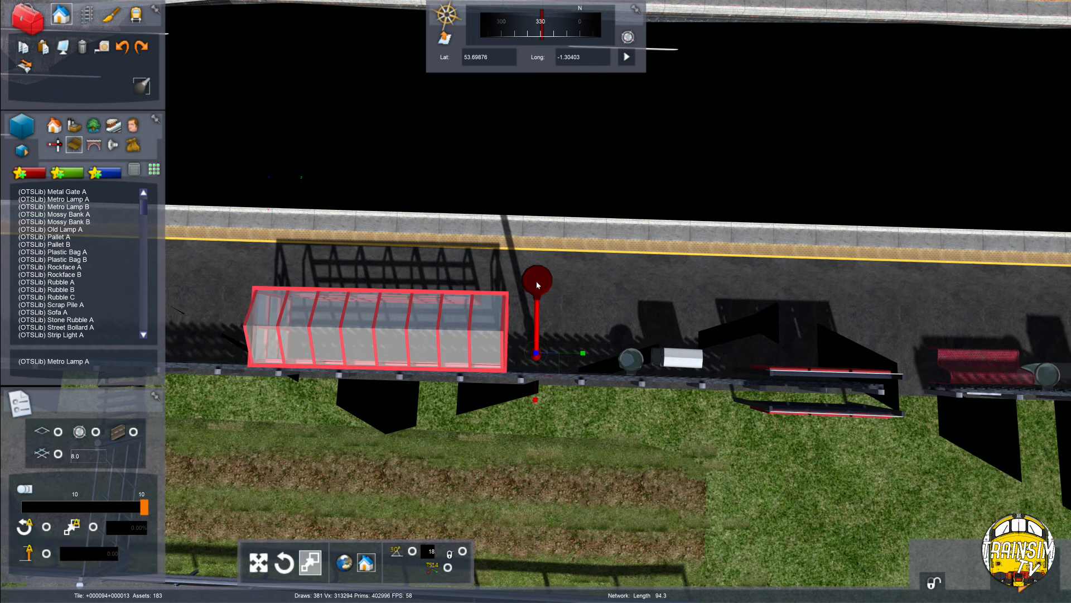
pyautogui.moveTo(536, 284); pyautogui.dragTo(538, 290)
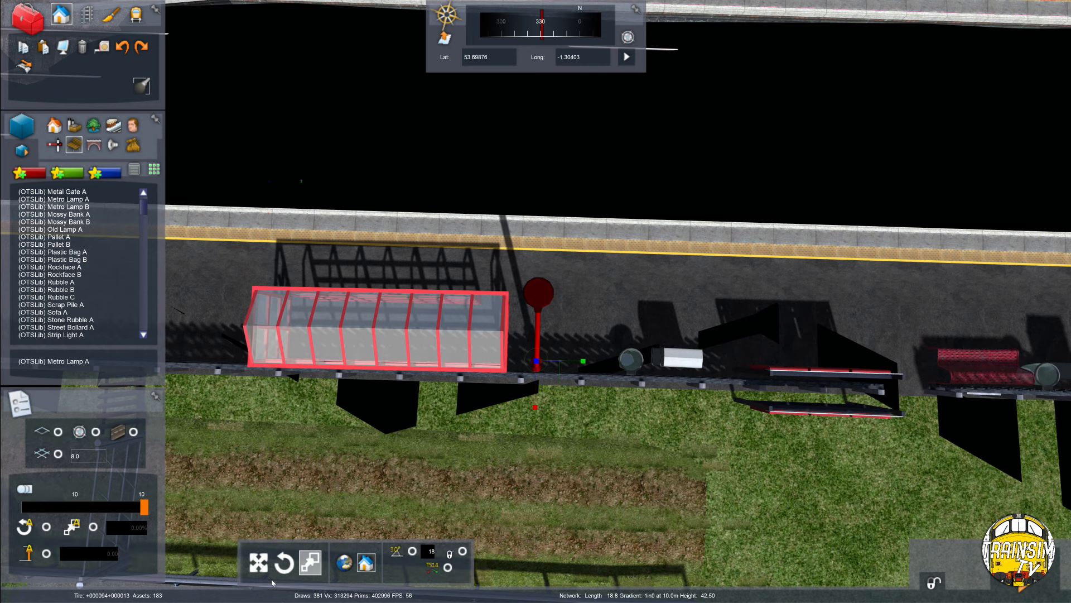
pyautogui.click(607, 306)
pyautogui.rightClick(601, 312)
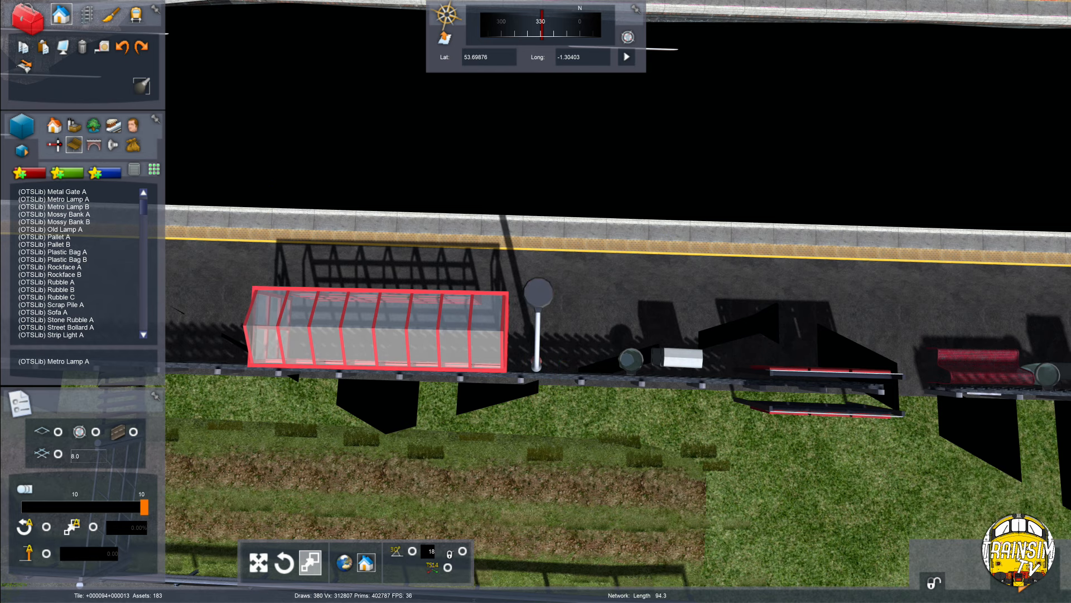
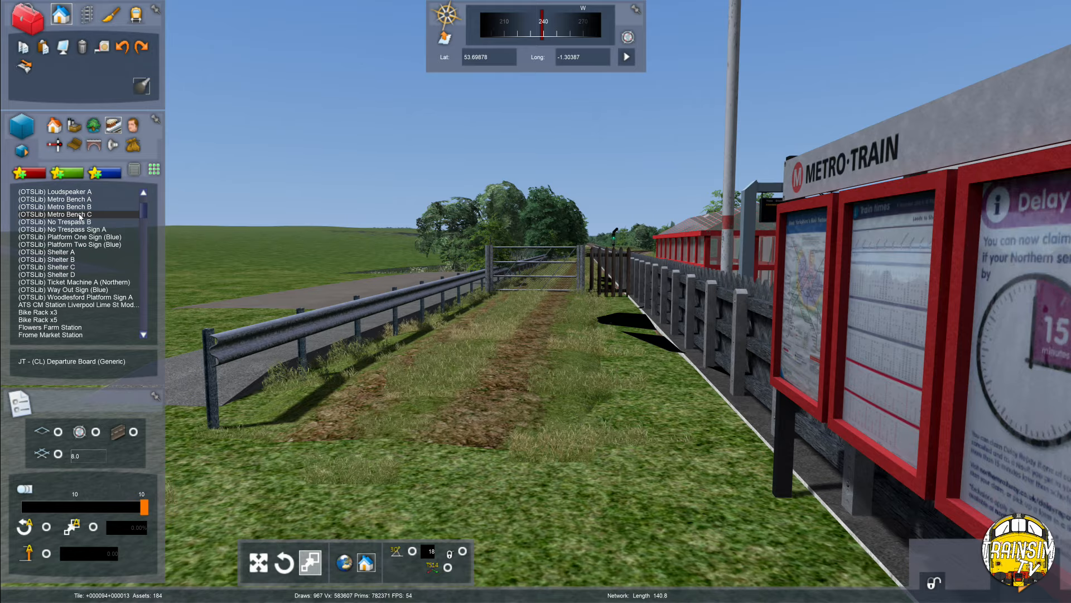
# Place an (OTSLib) Metro Bench B inside the red shelter, running along its back wall.
pyautogui.click(472, 487)
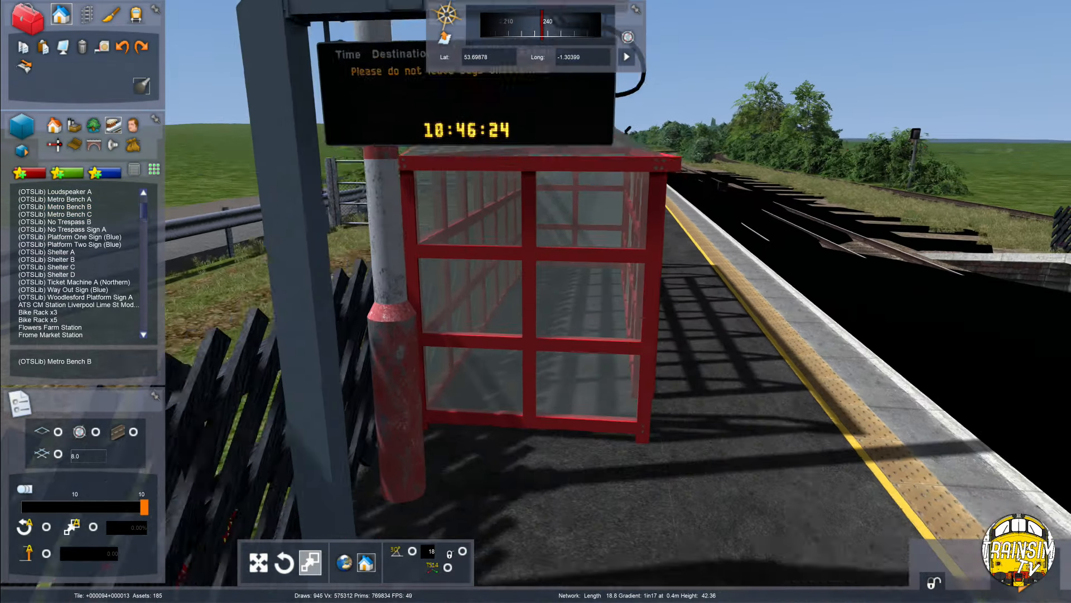
pyautogui.press('Up')
pyautogui.moveTo(642, 318); pyautogui.dragTo(600, 404, button='right')
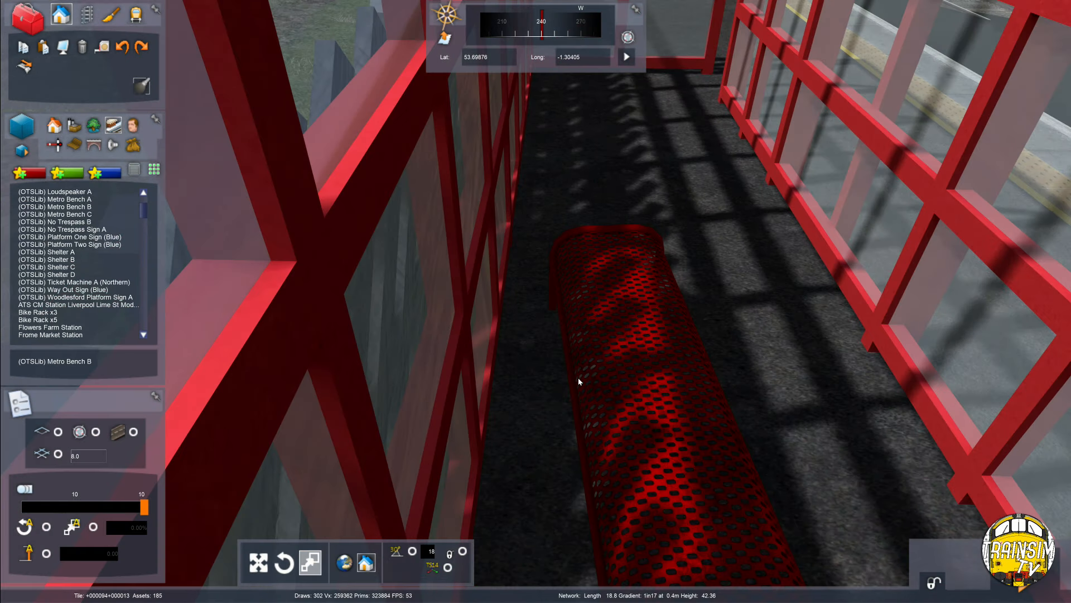
pyautogui.moveTo(579, 382); pyautogui.dragTo(533, 331)
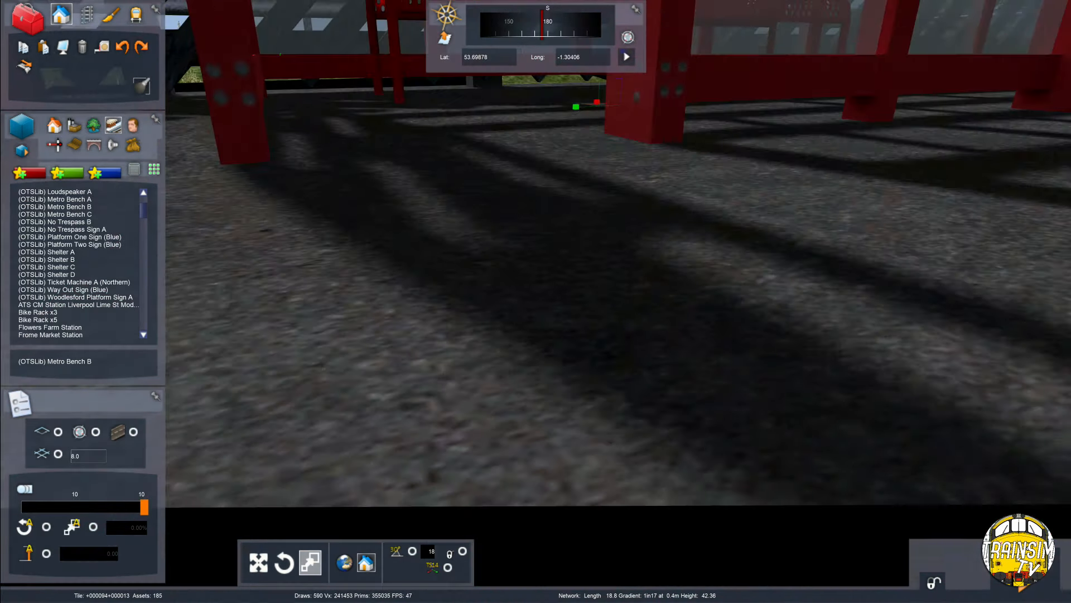
pyautogui.moveTo(539, 326); pyautogui.dragTo(516, 240, button='right')
pyautogui.moveTo(675, 241)
pyautogui.mouseDown()
pyautogui.moveTo(674, 198)
pyautogui.moveTo(678, 226)
pyautogui.mouseUp()
# Add a second Metro Bench B in the shelter, lined up end to end with the first along the back wall.
pyautogui.keyDown('shift'); pyautogui.moveTo(633, 274); pyautogui.dragTo(490, 328); pyautogui.keyUp('shift')
pyautogui.moveTo(490, 328); pyautogui.dragTo(603, 424, button='right')
pyautogui.moveTo(537, 326)
pyautogui.mouseDown(button='right')
pyautogui.moveTo(580, 368)
pyautogui.moveTo(536, 326)
pyautogui.mouseUp(button='right')
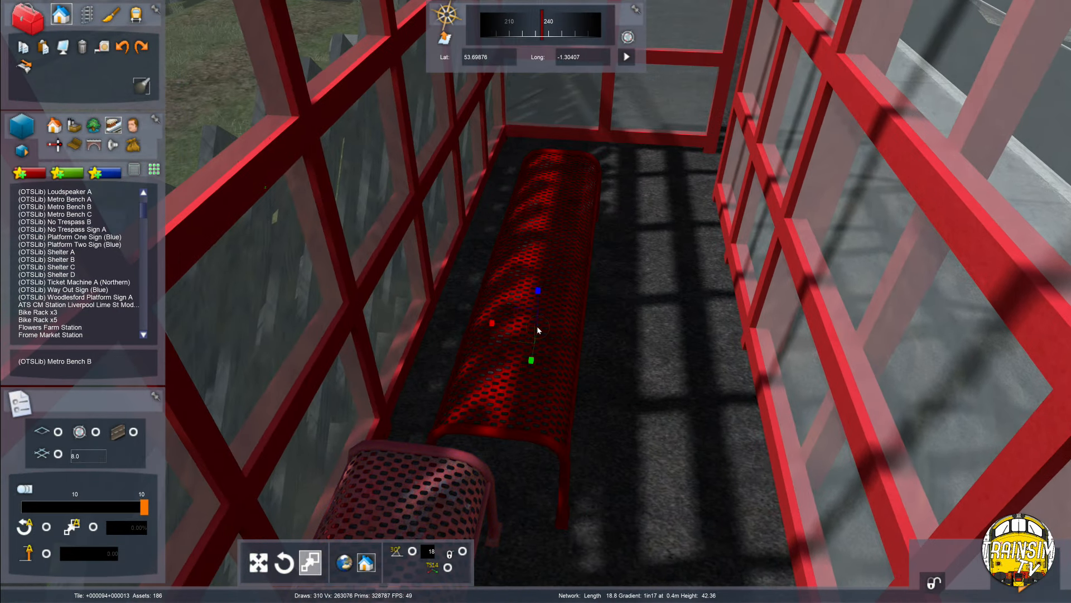
pyautogui.moveTo(537, 326); pyautogui.dragTo(598, 323)
pyautogui.rightClick(624, 325)
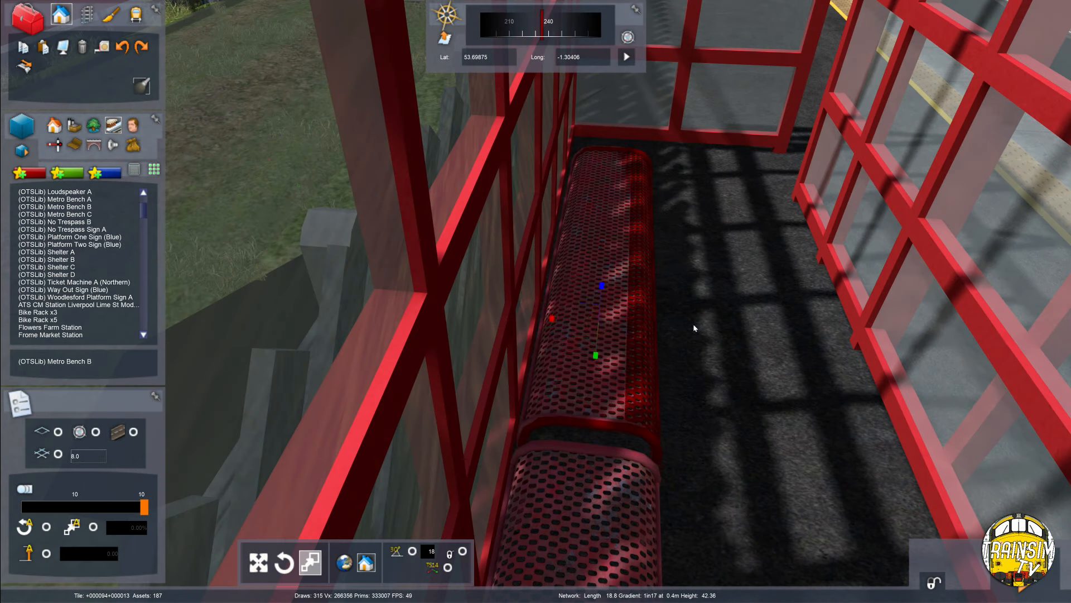
pyautogui.moveTo(775, 316); pyautogui.dragTo(524, 274, button='right')
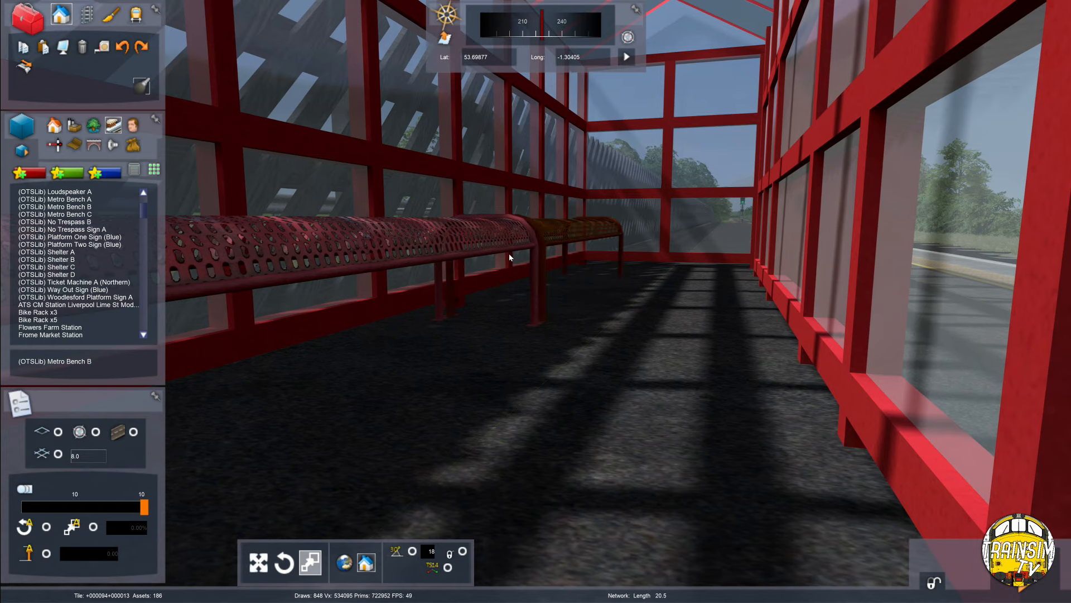
# Select both shelter benches and move them together slightly along the shelter towards its far end.
pyautogui.click(525, 268)
pyautogui.click(259, 562)
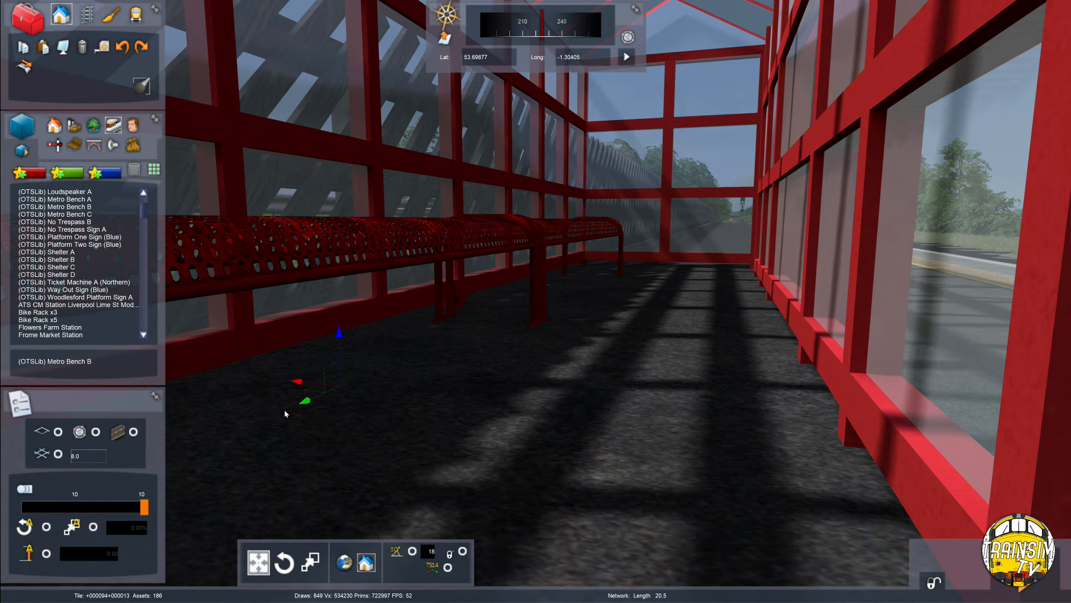
pyautogui.moveTo(304, 403); pyautogui.dragTo(369, 389)
pyautogui.click(370, 392)
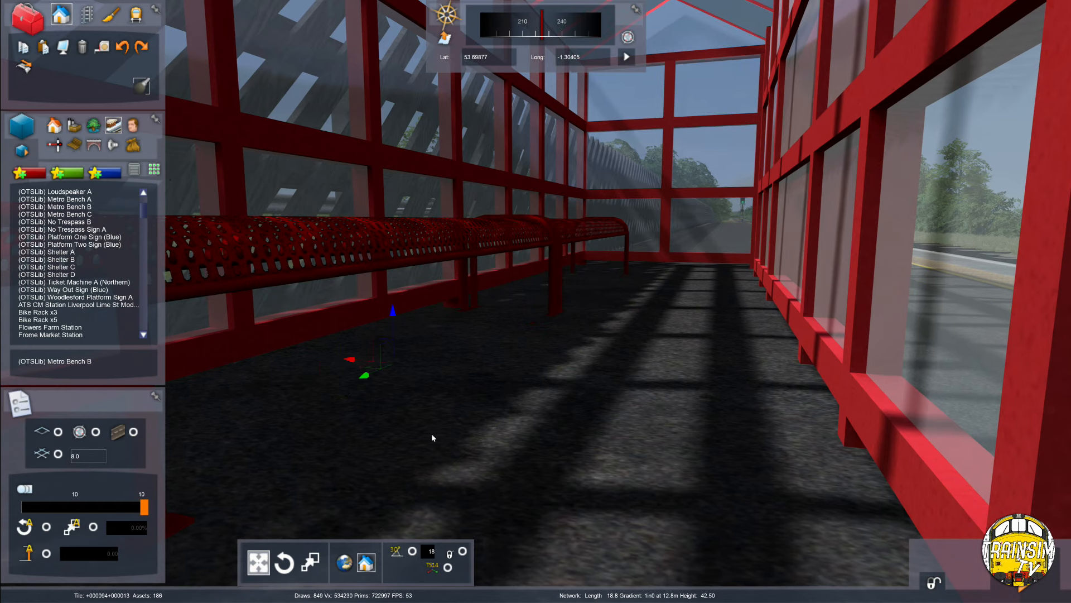
pyautogui.click(435, 435)
pyautogui.scroll(4, 584, 274)
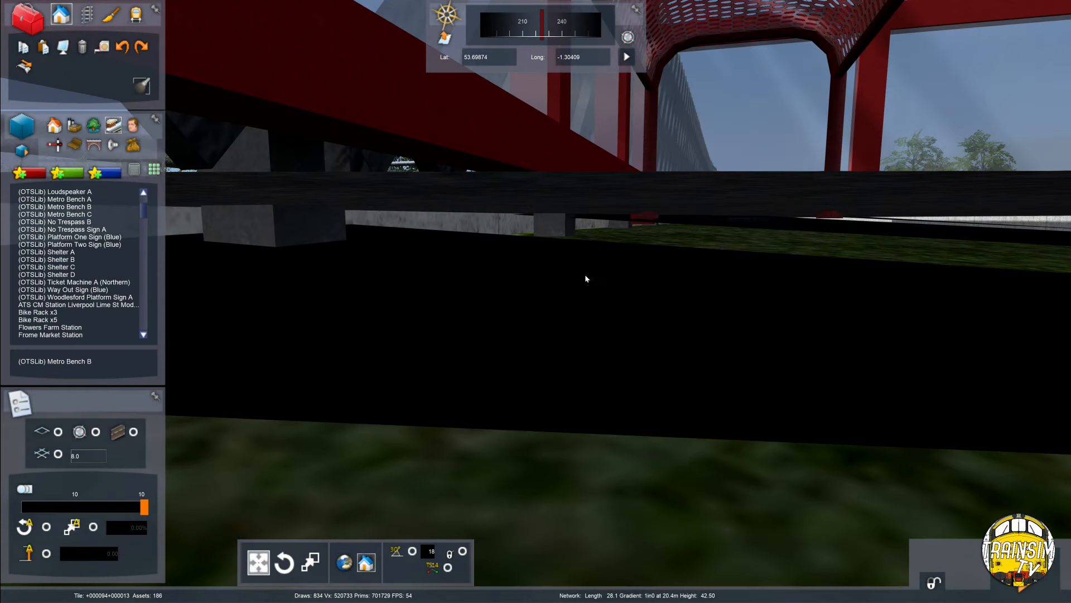
pyautogui.scroll(-2, 584, 274)
pyautogui.click(573, 129)
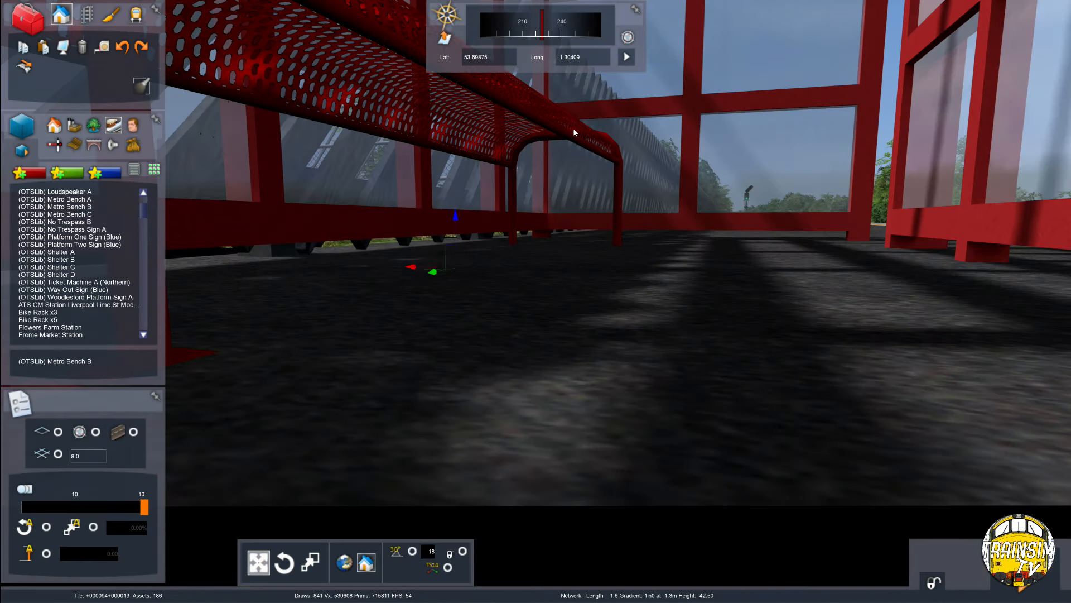
# Check the benches from outside the shelter and save the route.
pyautogui.moveTo(573, 129); pyautogui.dragTo(591, 303, button='right')
pyautogui.scroll(-3, 580, 223)
pyautogui.scroll(-5, 591, 296)
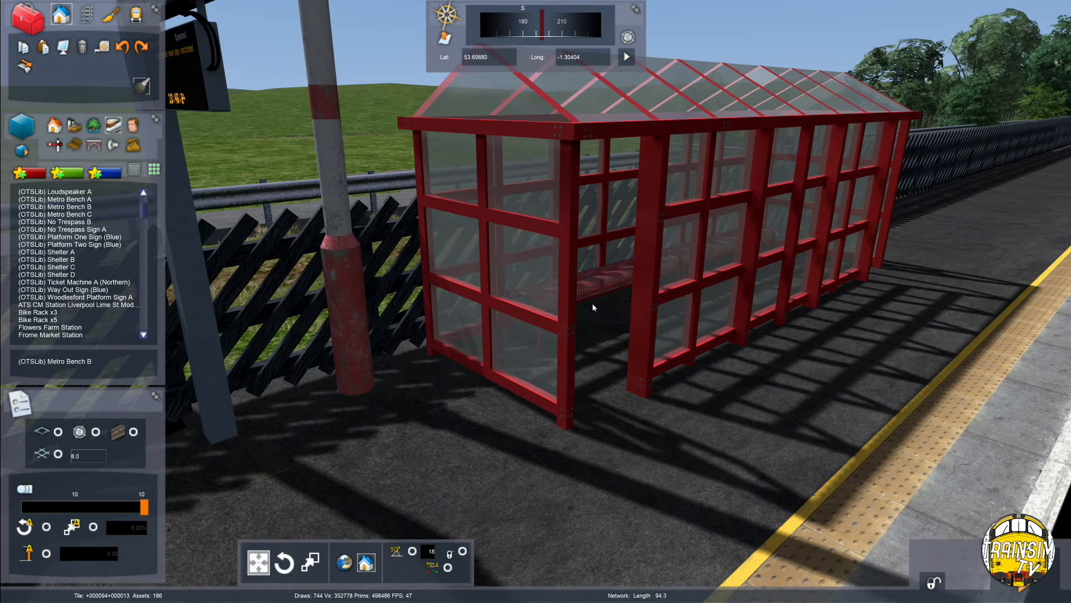
pyautogui.scroll(-2, 757, 296)
pyautogui.press('F2')
pyautogui.click(440, 406)
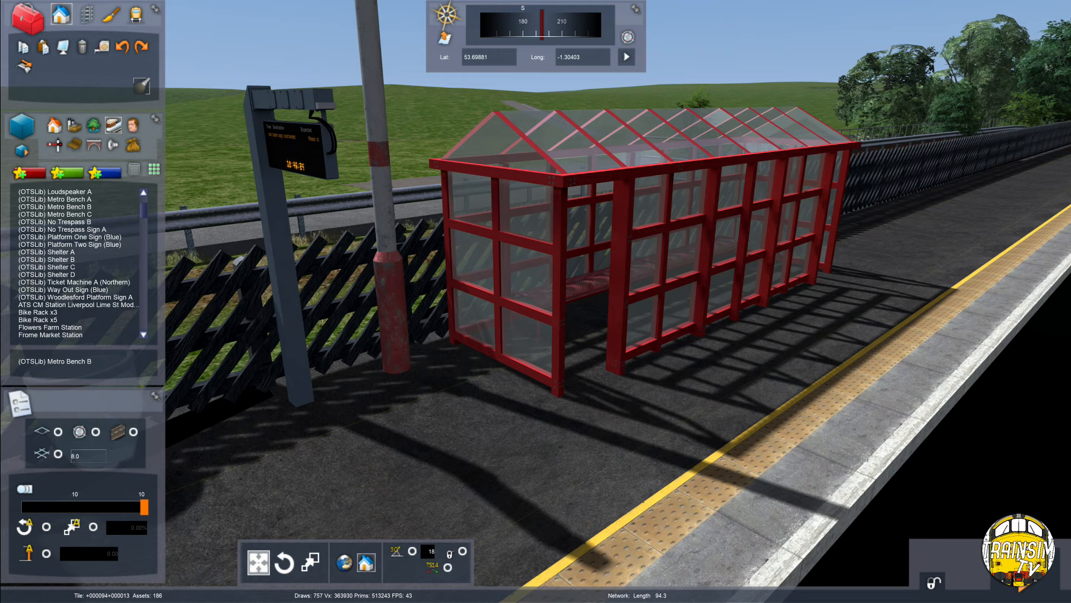
# Compare the furnished platform with the Google satellite overlay, hide the overlay and survey the platform's far end.
pyautogui.press('Up')
pyautogui.moveTo(571, 438); pyautogui.dragTo(424, 413, button='right')
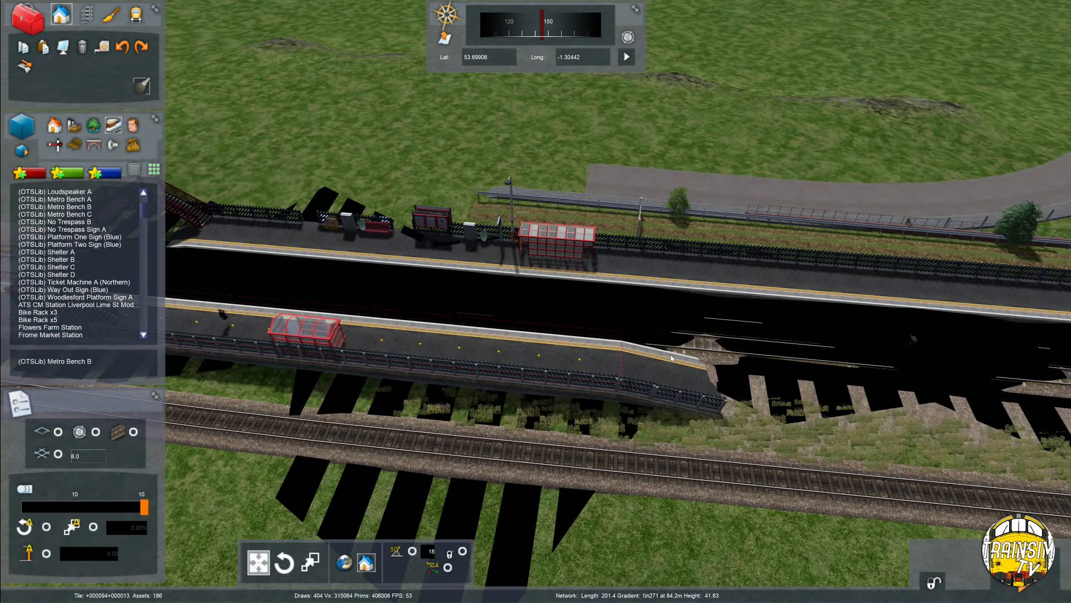
pyautogui.press('F7')
pyautogui.moveTo(672, 358); pyautogui.dragTo(682, 341, button='right')
pyautogui.press('Up')
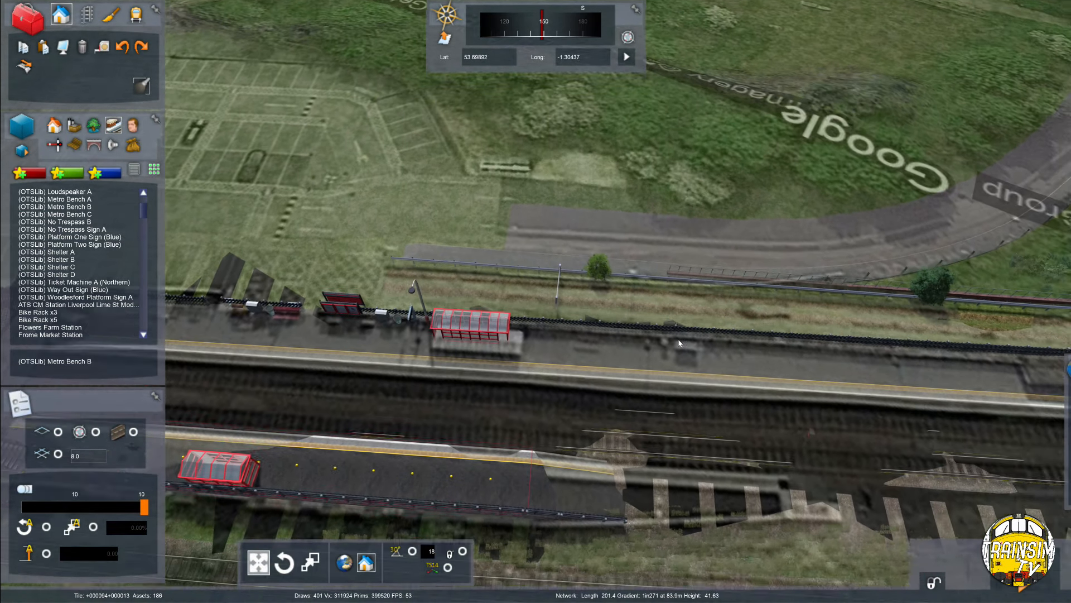
pyautogui.press('F7')
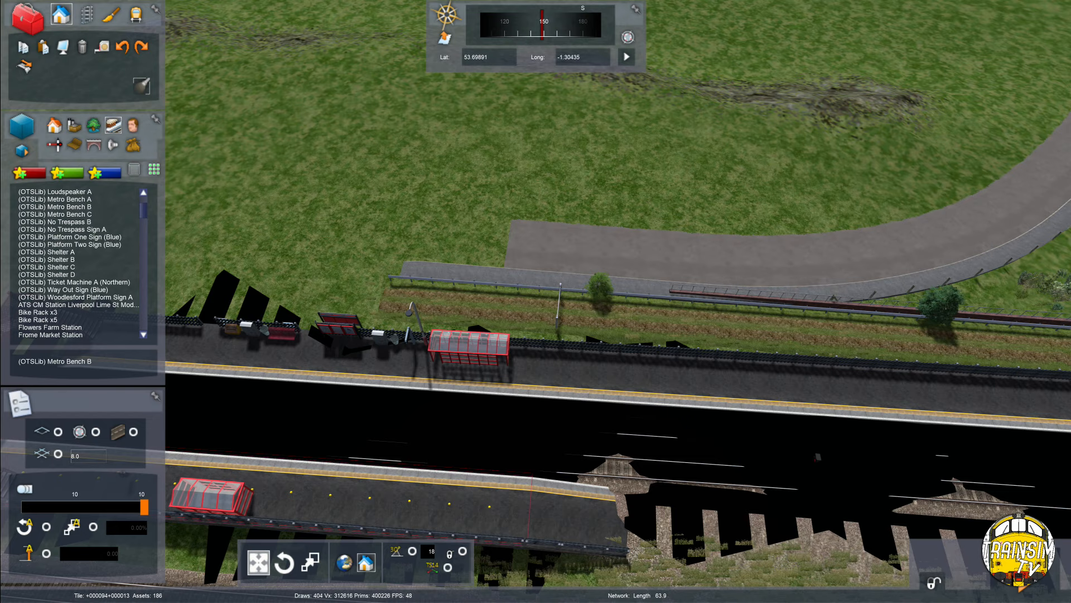
pyautogui.moveTo(698, 390); pyautogui.dragTo(743, 378, button='right')
pyautogui.press('Right')
pyautogui.press('Left')
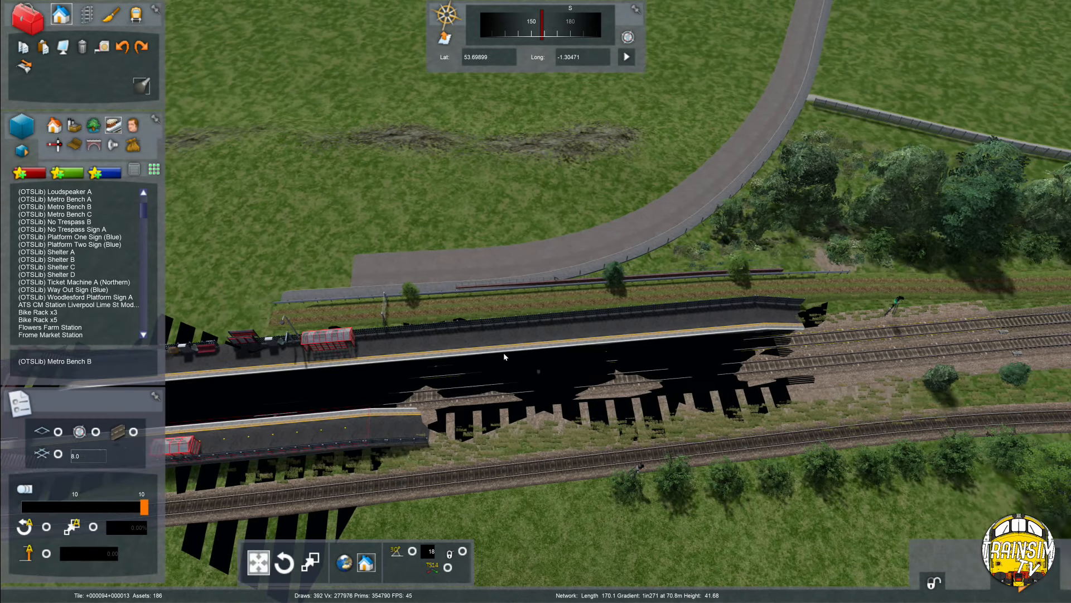
# Show the Google satellite overlay, increase its opacity and raise it above the platform.
pyautogui.press('F7')
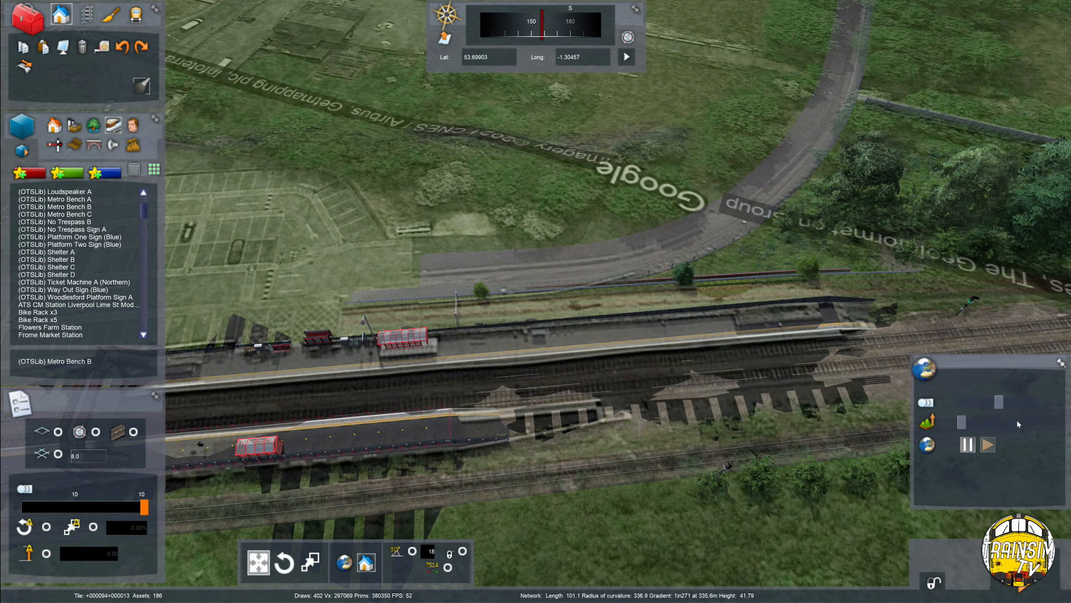
pyautogui.moveTo(998, 402); pyautogui.dragTo(1038, 402)
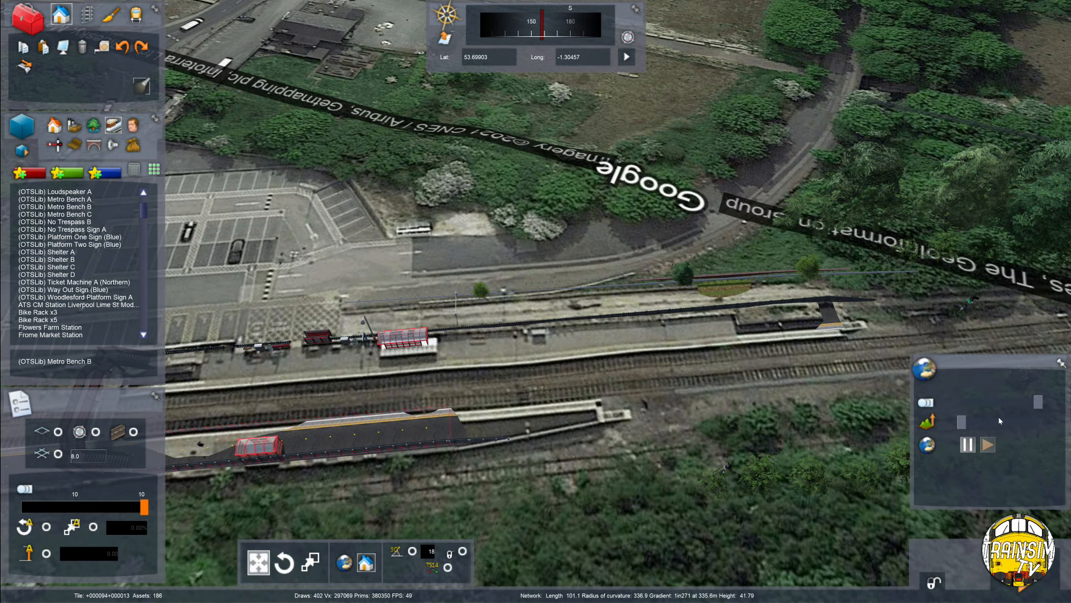
pyautogui.moveTo(962, 424); pyautogui.dragTo(976, 421)
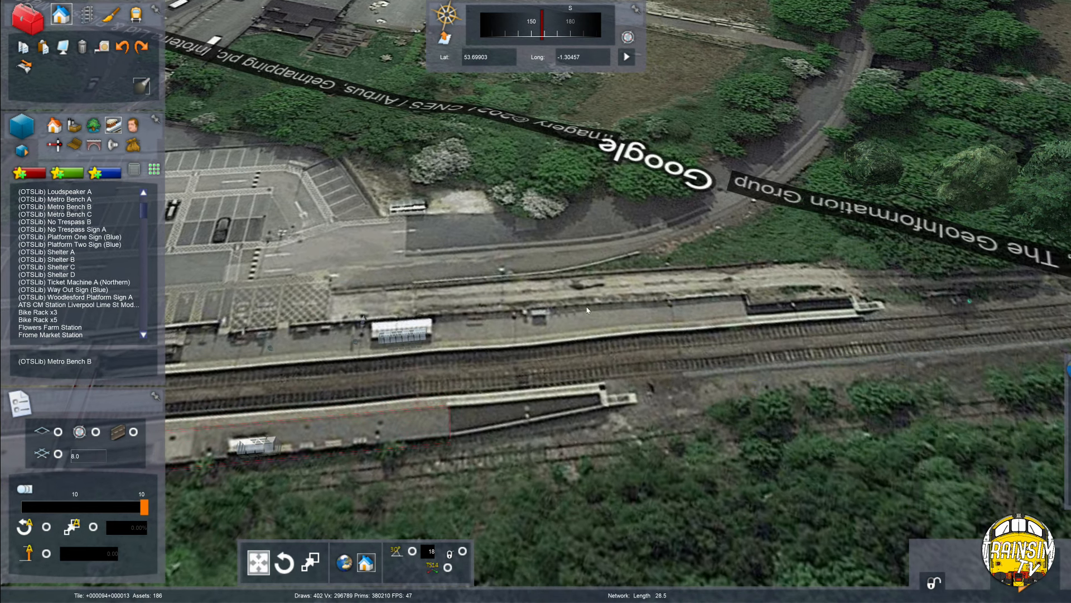
# Examine the platform's far end on the overlay, hide the overlay and inspect the modelled platform end and its fence.
pyautogui.press('Right')
pyautogui.press('Up')
pyautogui.moveTo(979, 423); pyautogui.dragTo(78, 588, button='right')
pyautogui.press('Up')
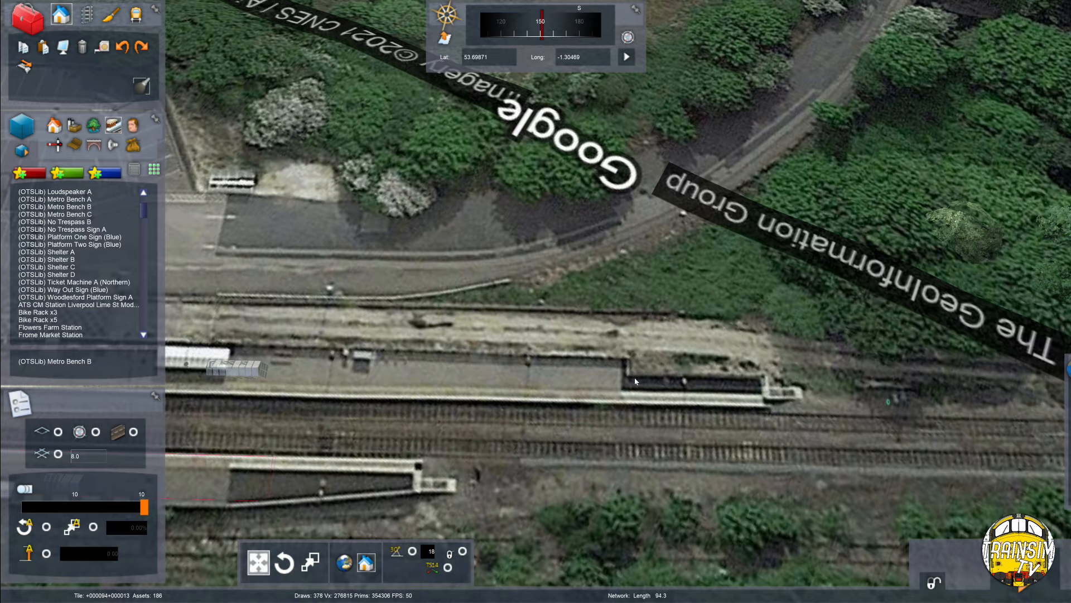
pyautogui.press('F8')
pyautogui.scroll(5, 627, 375)
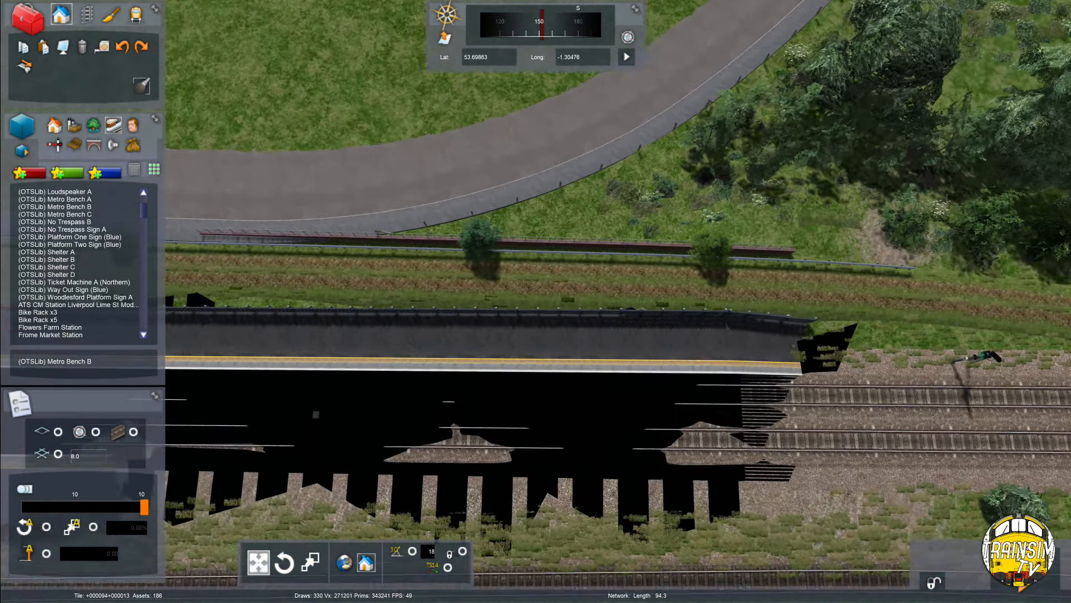
pyautogui.scroll(5, 616, 372)
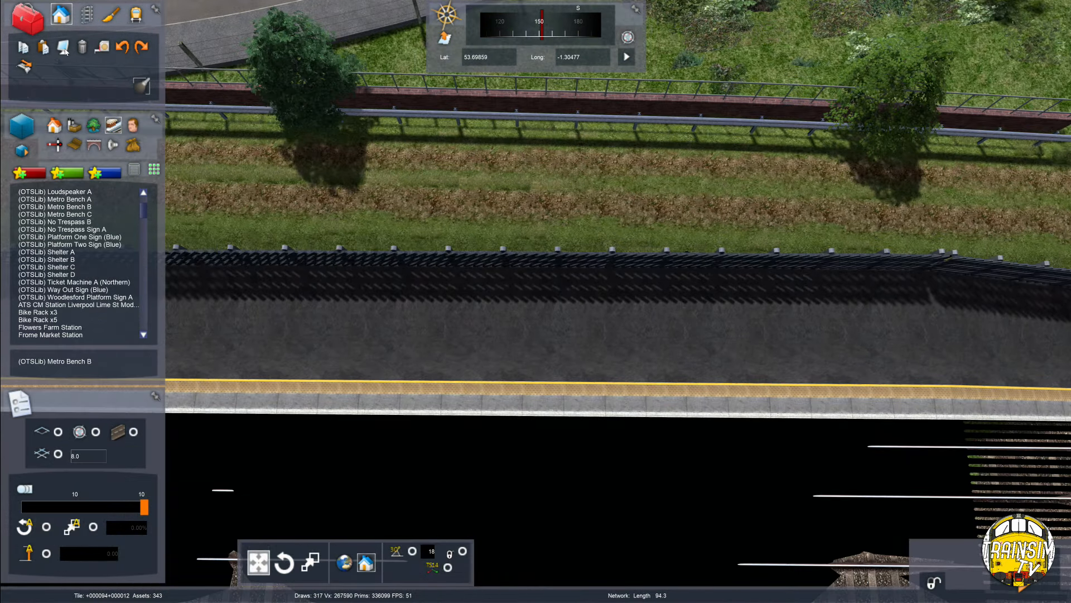
pyautogui.moveTo(373, 211); pyautogui.dragTo(559, 254, button='right')
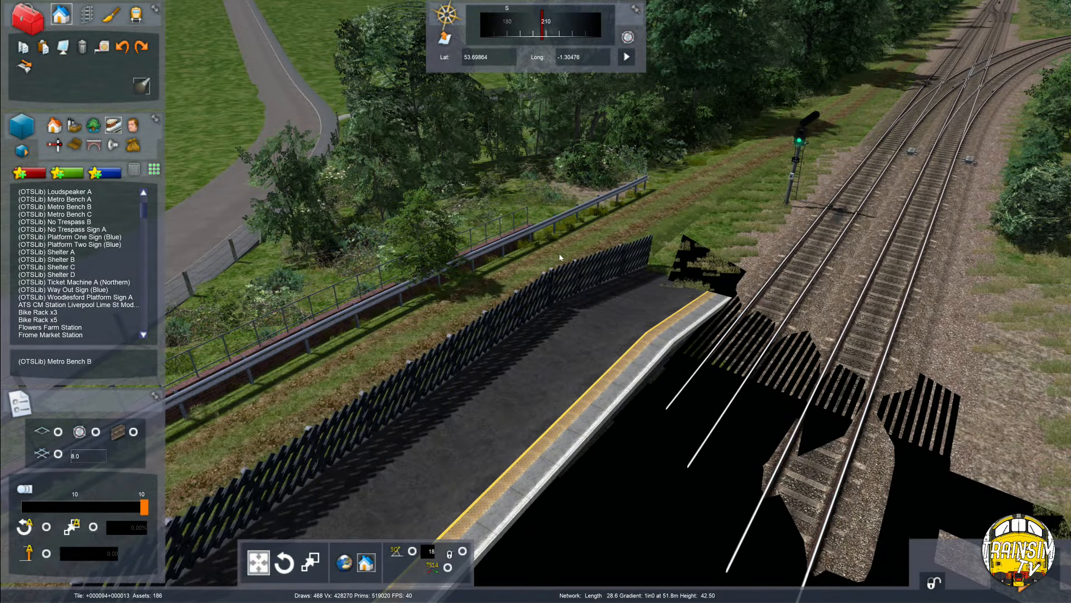
pyautogui.moveTo(655, 342)
pyautogui.mouseDown(button='right')
pyautogui.moveTo(469, 366)
pyautogui.moveTo(700, 340)
pyautogui.moveTo(472, 362)
pyautogui.moveTo(657, 346)
pyautogui.mouseUp(button='right')
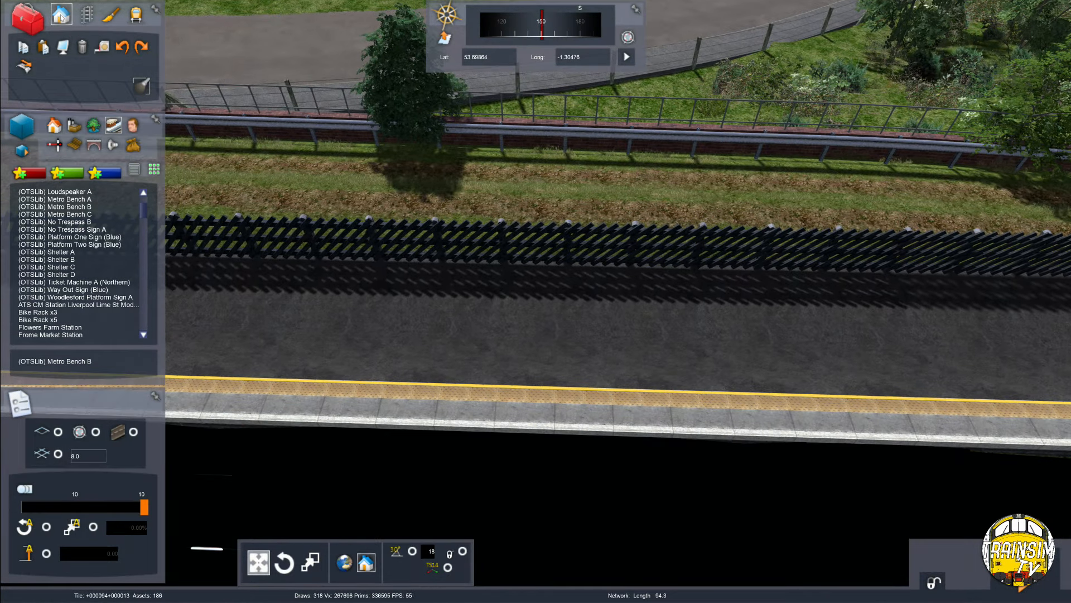
# Split the platform strip where the overlay shows its surface ending and delete the surplus section beyond the cut.
pyautogui.click(86, 14)
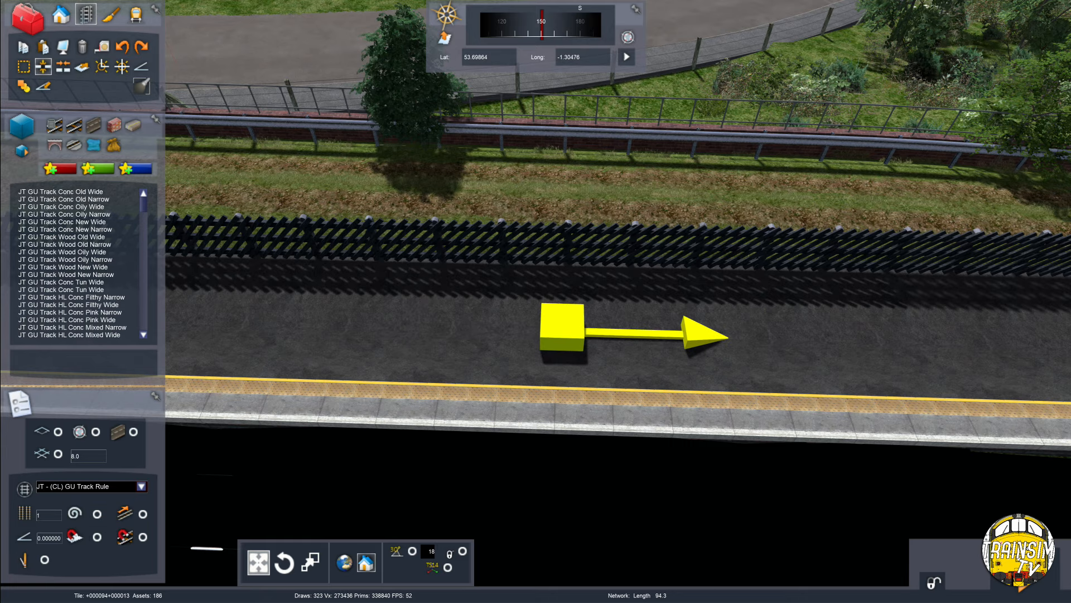
pyautogui.moveTo(565, 330); pyautogui.dragTo(565, 424, button='right')
pyautogui.press('Down')
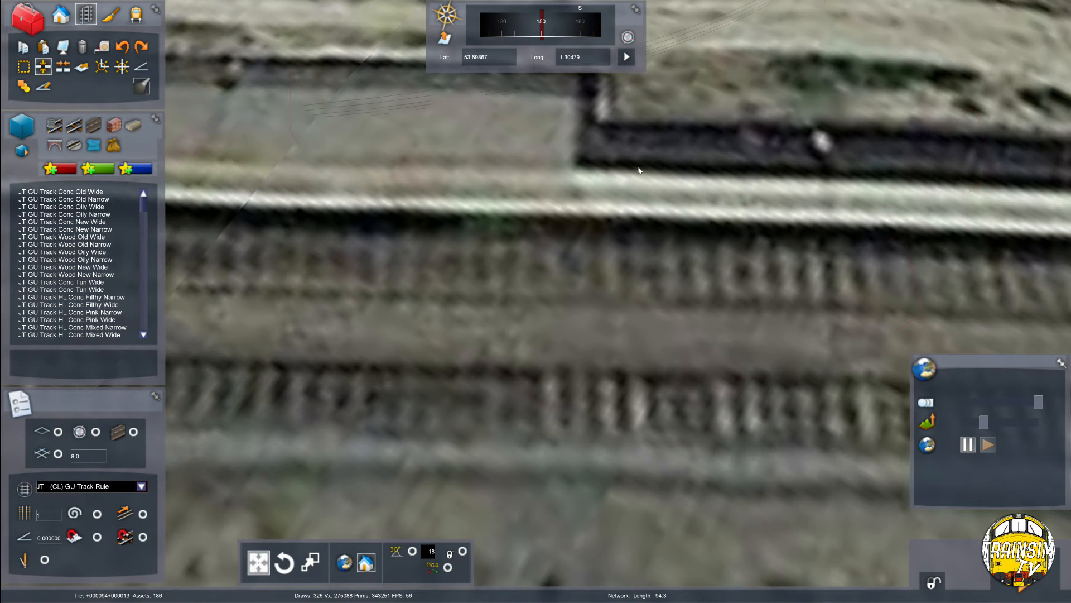
pyautogui.press('F8')
pyautogui.click(586, 279)
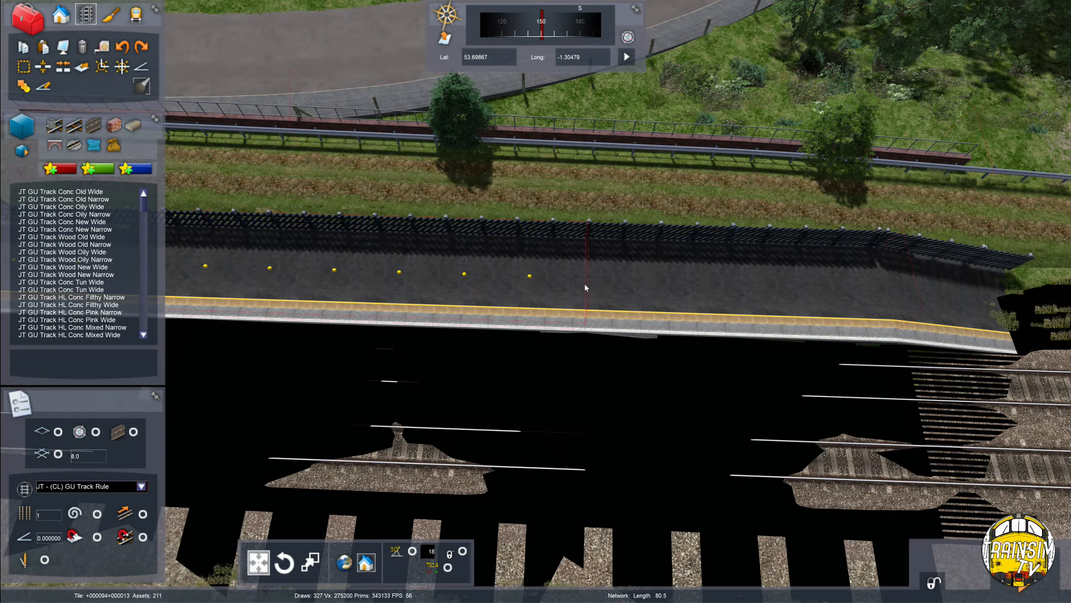
pyautogui.click(641, 272)
pyautogui.press('Delete')
pyautogui.press('Up')
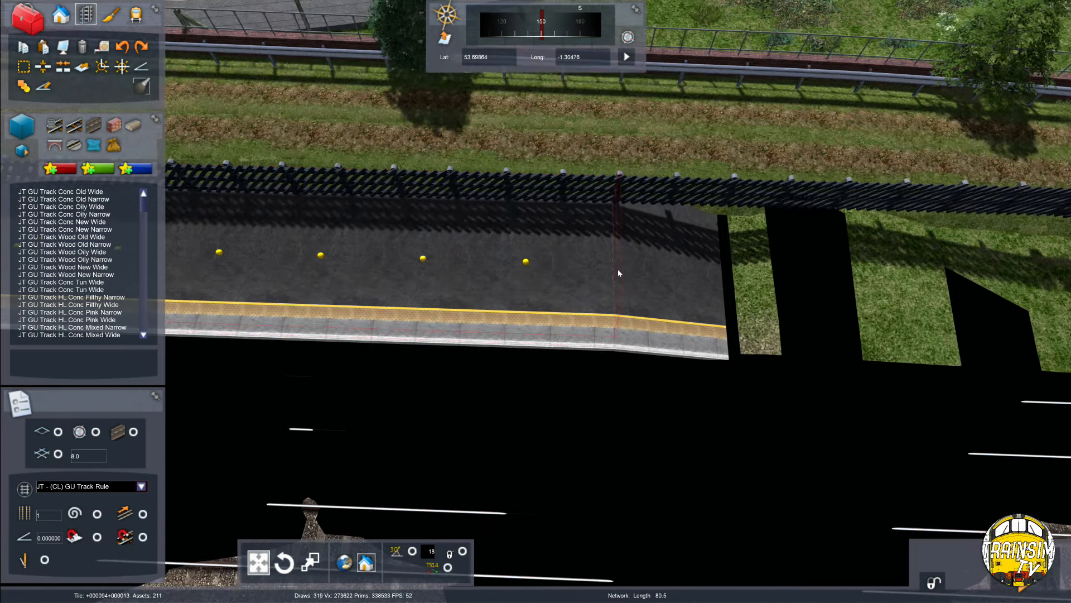
# Delete the fence sections beside the shortened platform end, keeping the outermost section.
pyautogui.press('Right')
pyautogui.press('Down')
pyautogui.moveTo(648, 230); pyautogui.dragTo(657, 212, button='right')
pyautogui.click(696, 145)
pyautogui.click(701, 148)
pyautogui.moveTo(695, 146); pyautogui.dragTo(693, 169, button='right')
pyautogui.press('Delete')
pyautogui.click(628, 161)
pyautogui.press('Delete')
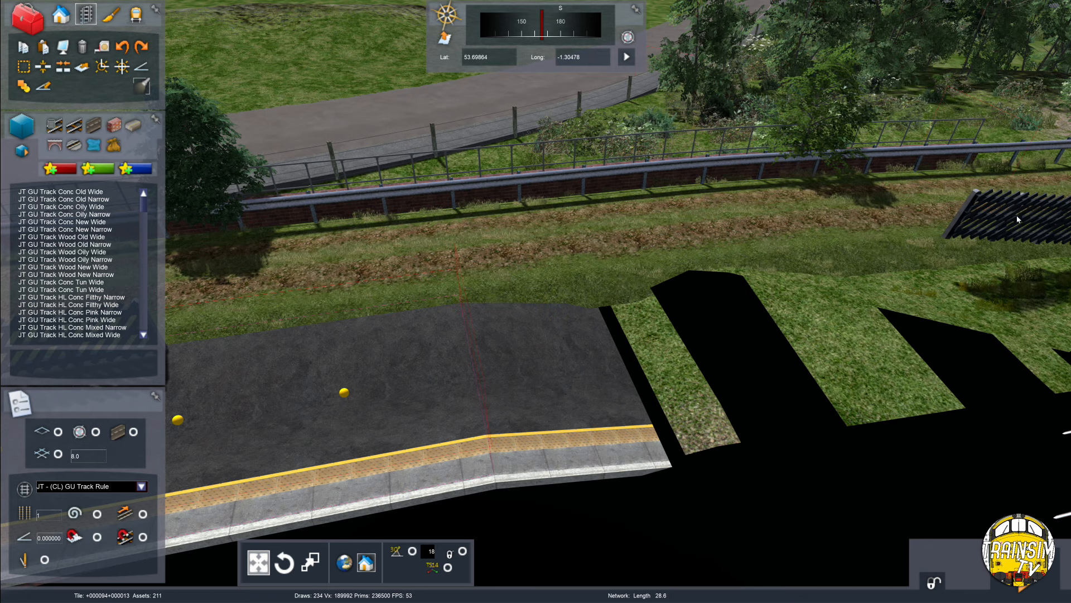
# Move the remaining outer fence section back alongside the angled end of the shortened platform.
pyautogui.moveTo(998, 216); pyautogui.dragTo(617, 182)
pyautogui.click(611, 219)
pyautogui.moveTo(611, 219); pyautogui.dragTo(703, 396, button='right')
pyautogui.press('Left')
pyautogui.press('Left')
pyautogui.moveTo(694, 325); pyautogui.dragTo(699, 328, button='right')
pyautogui.press('Up')
pyautogui.moveTo(672, 305); pyautogui.dragTo(663, 299)
pyautogui.press('Down')
pyautogui.moveTo(662, 299); pyautogui.dragTo(674, 273, button='right')
pyautogui.press('Left')
pyautogui.press('Up')
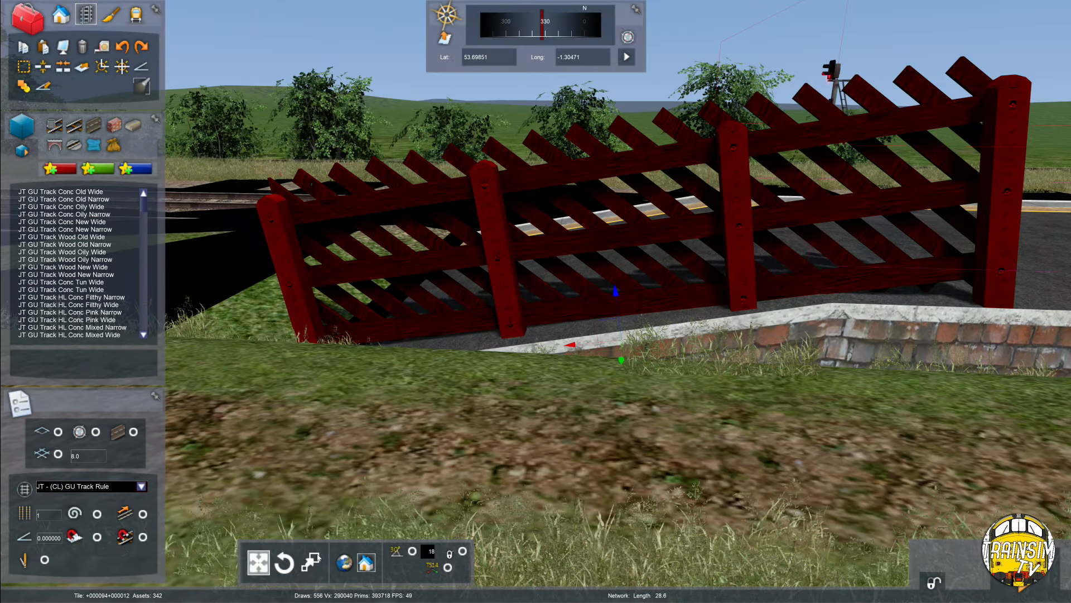
# Rotate the end fence section to follow the angle of the platform's end.
pyautogui.click(284, 562)
pyautogui.moveTo(585, 305)
pyautogui.mouseDown()
pyautogui.moveTo(574, 306)
pyautogui.moveTo(583, 307)
pyautogui.mouseUp()
pyautogui.moveTo(567, 313); pyautogui.dragTo(580, 386, button='right')
pyautogui.press('Left')
pyautogui.moveTo(580, 386); pyautogui.dragTo(567, 387)
pyautogui.moveTo(567, 387); pyautogui.dragTo(575, 394, button='right')
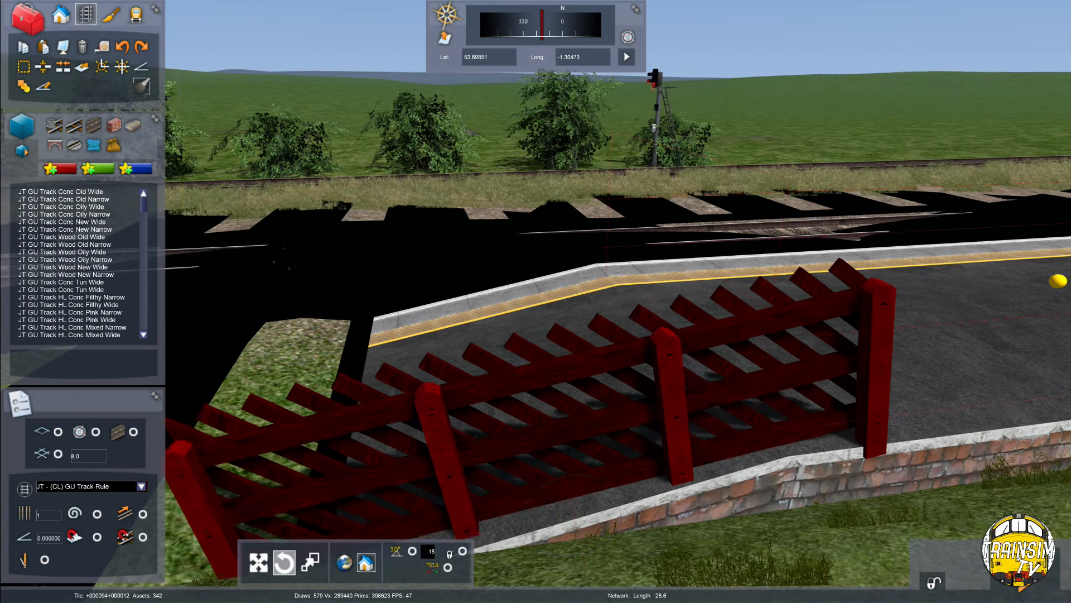
# Fine-tune the end fence section's rotation and position against the platform's brick edge.
pyautogui.press('Right')
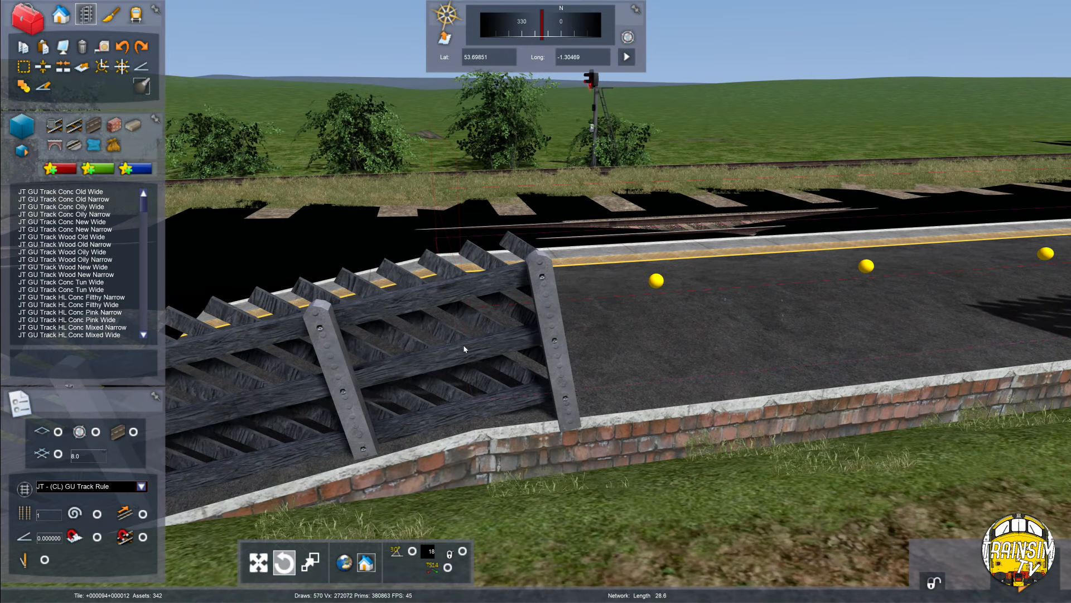
pyautogui.press('Left')
pyautogui.press('Up')
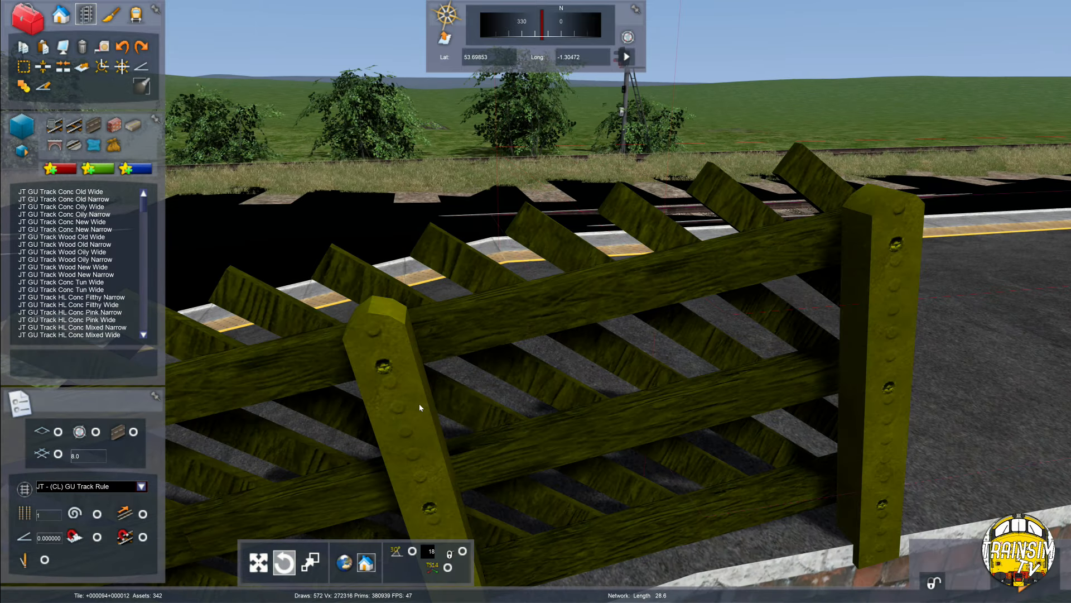
pyautogui.moveTo(418, 402); pyautogui.dragTo(416, 398)
pyautogui.press('Down')
pyautogui.moveTo(417, 397); pyautogui.dragTo(412, 388, button='right')
pyautogui.press('Down')
pyautogui.click(417, 398)
pyautogui.press('Up')
pyautogui.press('Left')
pyautogui.press('Down')
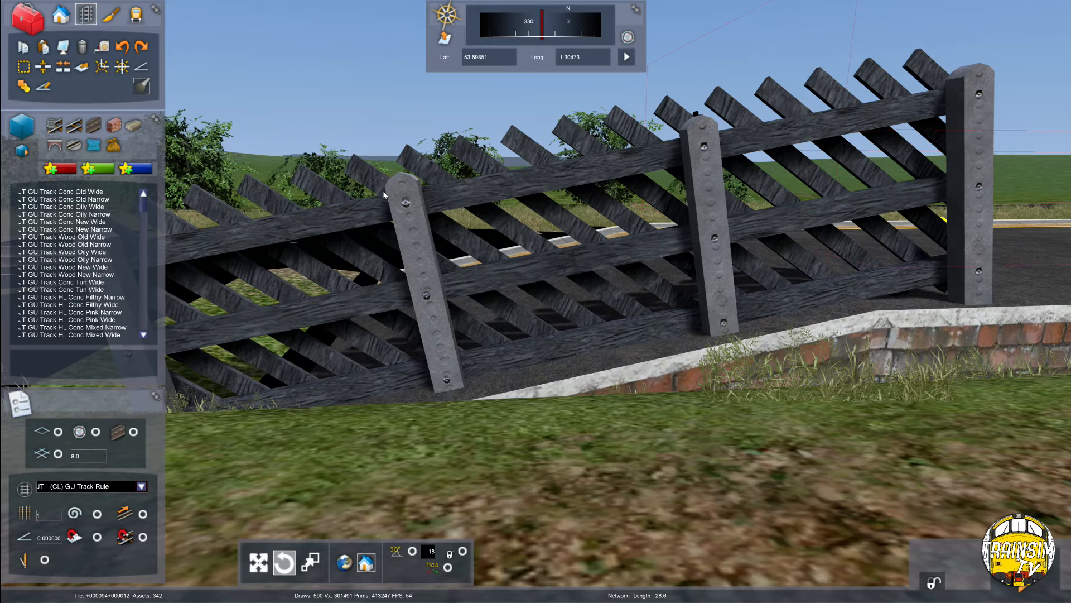
# View the end fence section from the track side and adjust its alignment with the platform edge.
pyautogui.press('Up')
pyautogui.moveTo(450, 282); pyautogui.dragTo(614, 279, button='right')
pyautogui.press('Down')
pyautogui.click(520, 366)
pyautogui.moveTo(520, 366); pyautogui.dragTo(561, 388, button='right')
pyautogui.press('Down')
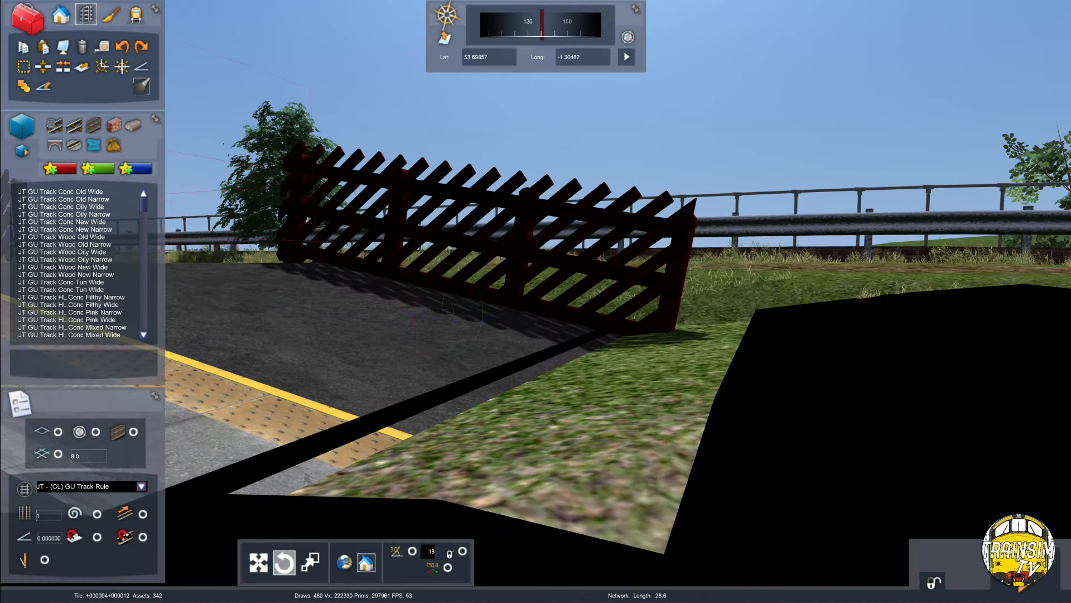
pyautogui.press('Up')
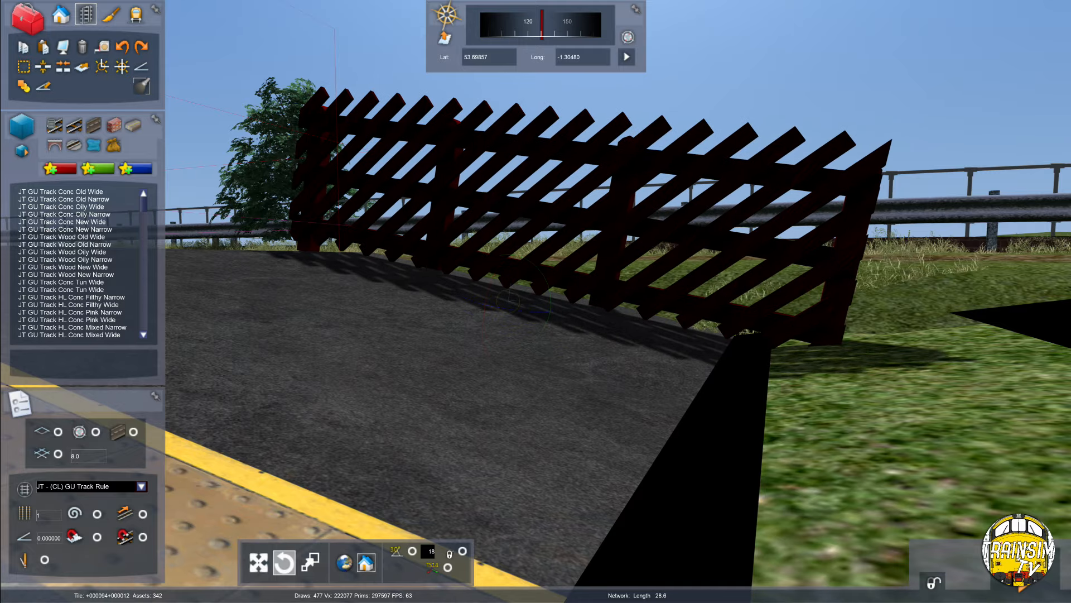
pyautogui.click(519, 370)
# Place an (OTSLib) Black Slant Fence 5m in the gap between the existing fence and the end section.
pyautogui.press('Left')
pyautogui.press('Left')
pyautogui.moveTo(517, 367); pyautogui.dragTo(563, 397, button='right')
pyautogui.press('Up')
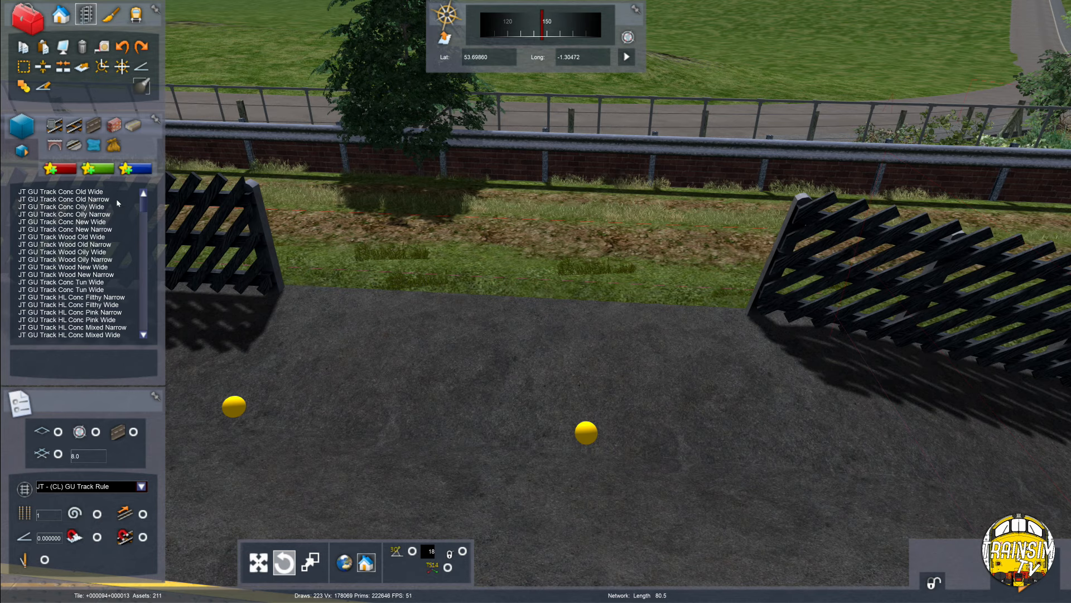
pyautogui.click(61, 15)
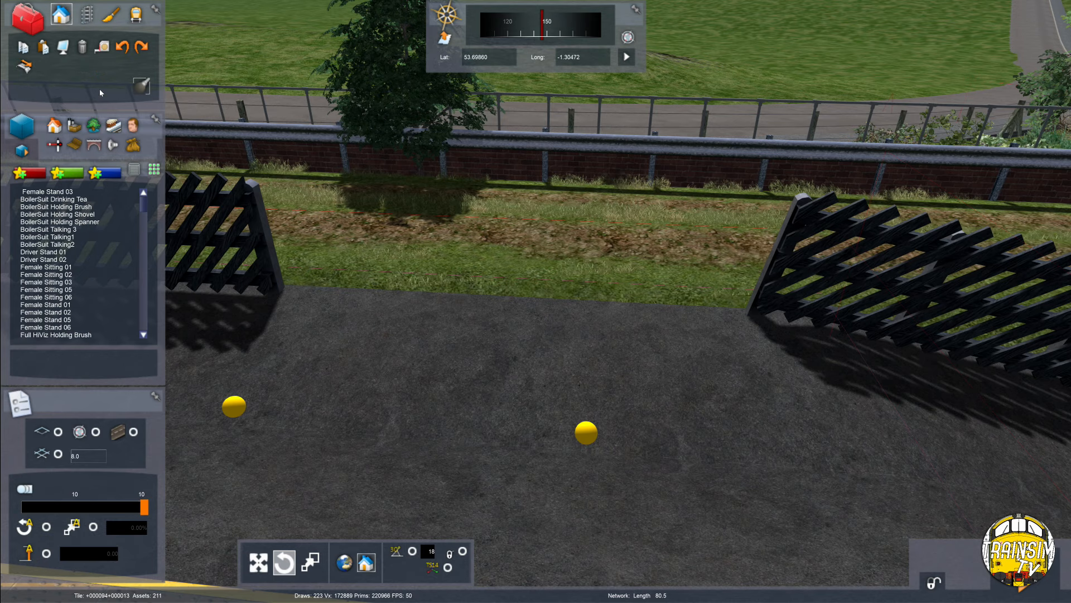
pyautogui.press('Up')
pyautogui.scroll(-10, 119, 221)
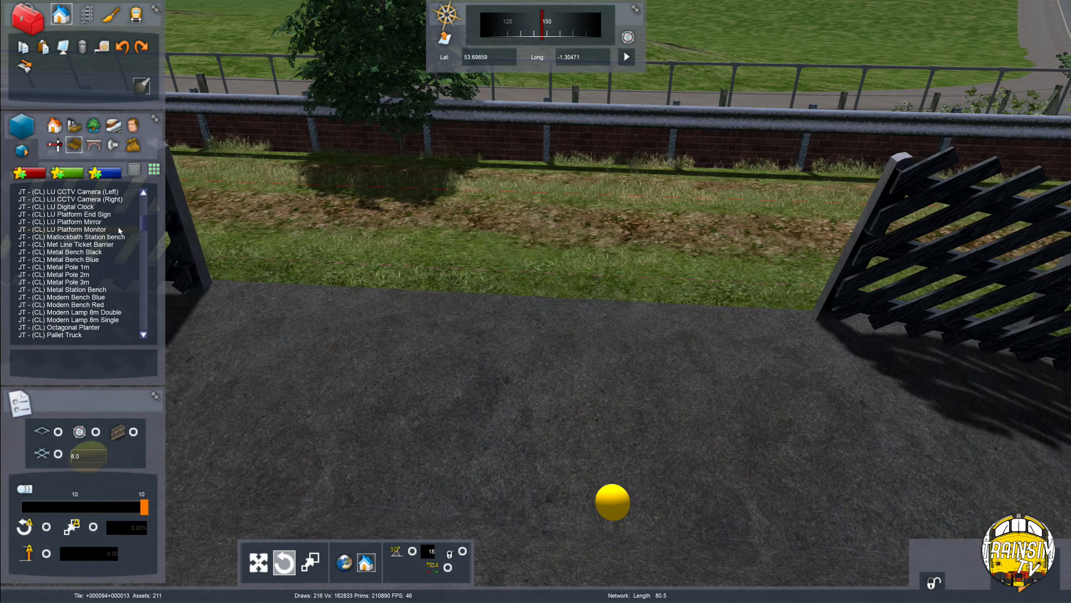
pyautogui.scroll(5, 111, 226)
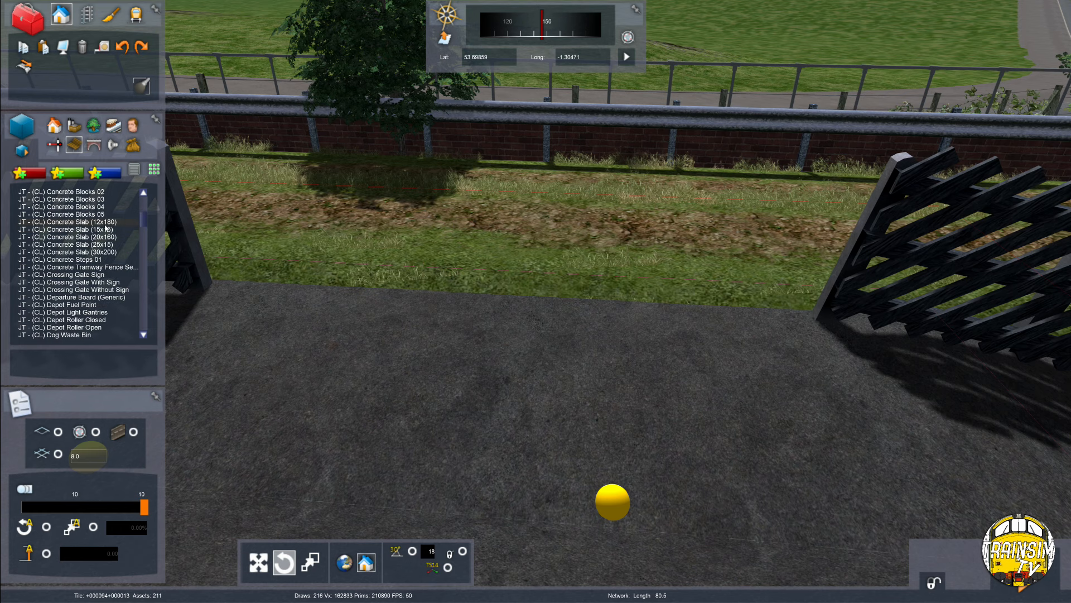
pyautogui.scroll(6, 117, 218)
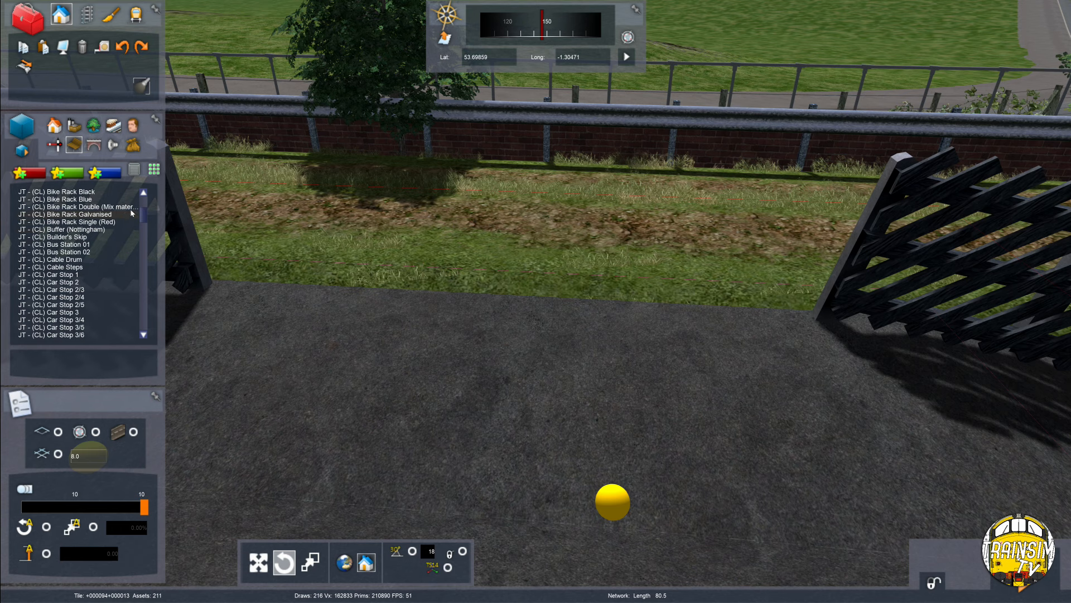
pyautogui.scroll(10, 146, 209)
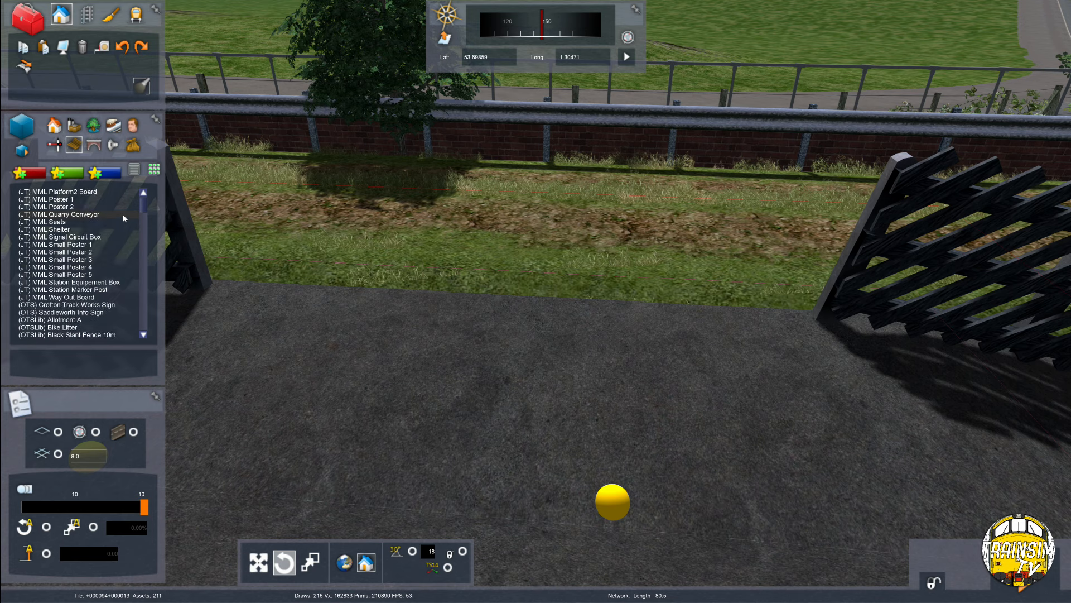
pyautogui.click(101, 206)
pyautogui.click(105, 214)
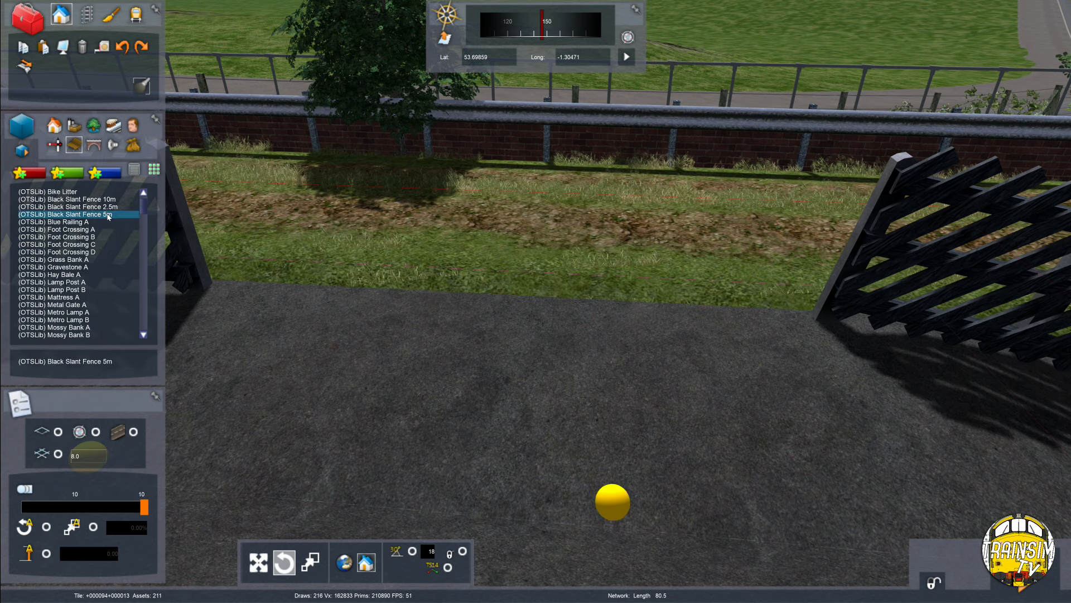
pyautogui.moveTo(502, 373); pyautogui.dragTo(388, 370)
pyautogui.rightClick(396, 366)
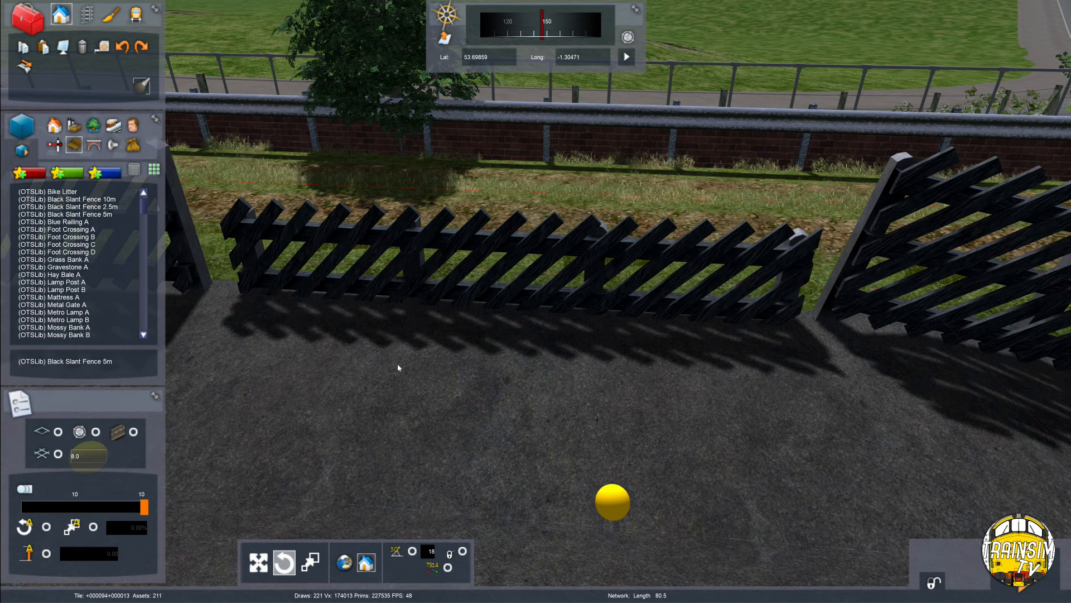
# Butt the new 5 m fence section against the existing fence and raise it to the neighbouring section's height.
pyautogui.press('Left')
pyautogui.moveTo(550, 294); pyautogui.dragTo(513, 295)
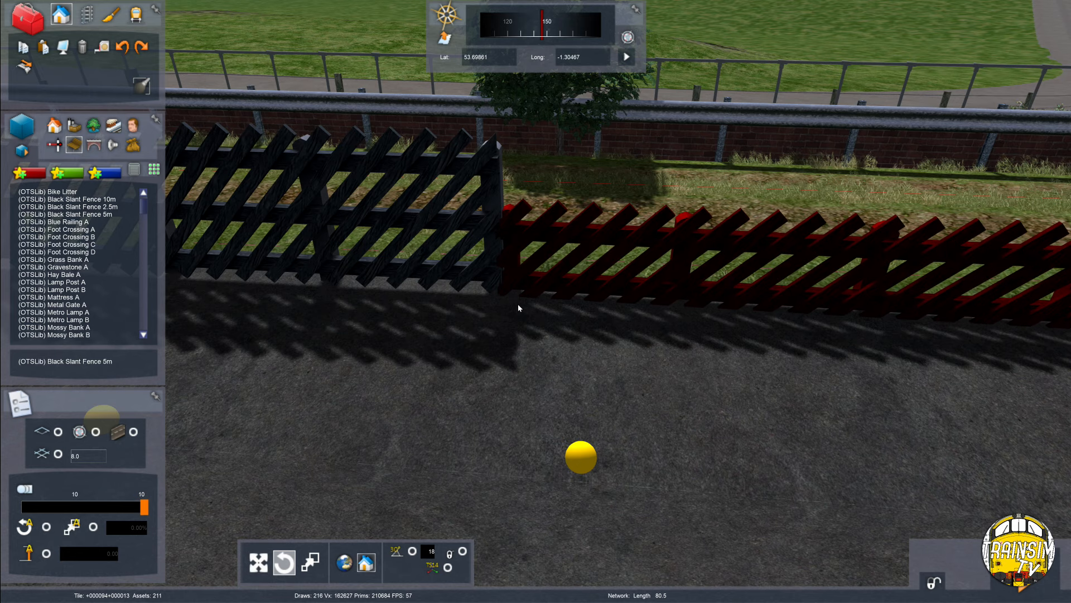
pyautogui.click(519, 311)
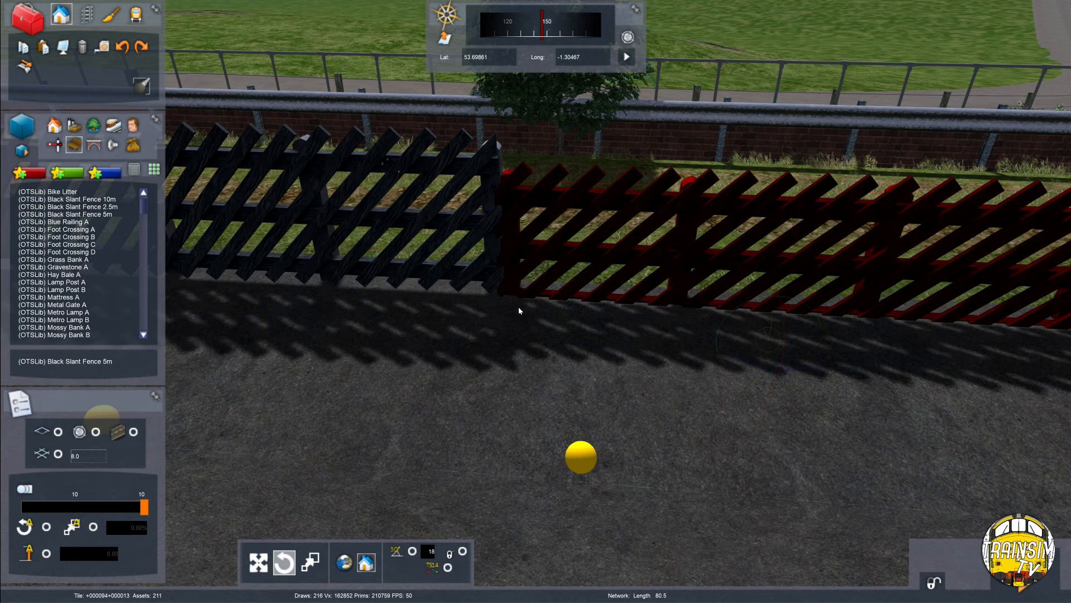
pyautogui.click(536, 276)
# Straighten the new 5 m fence section with the rest of the fence line, checking along it from both directions.
pyautogui.moveTo(540, 281); pyautogui.dragTo(513, 286, button='right')
pyautogui.scroll(1, 512, 283)
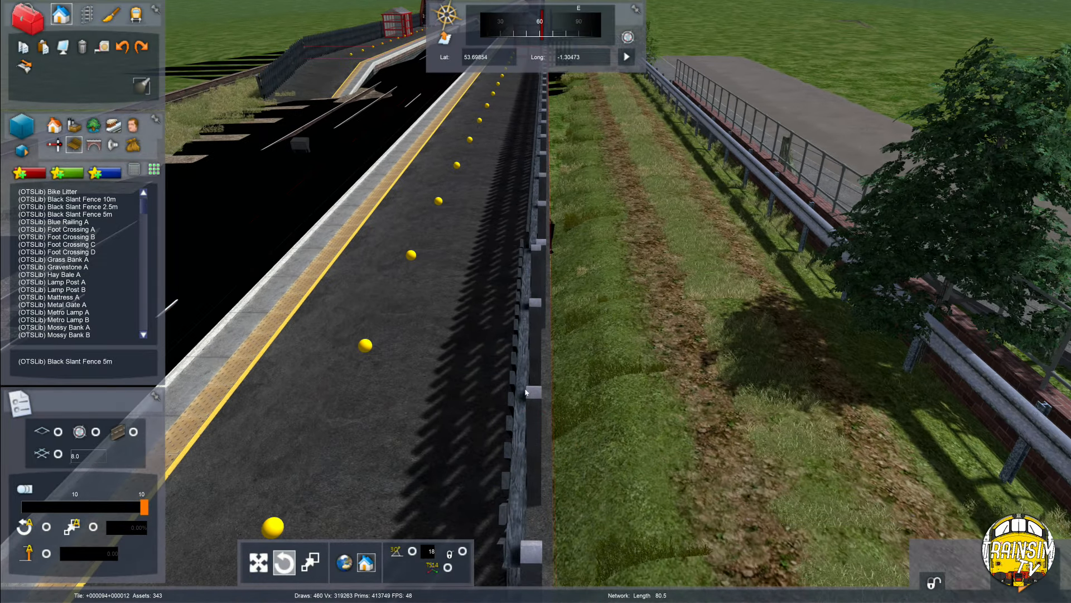
pyautogui.scroll(3, 525, 392)
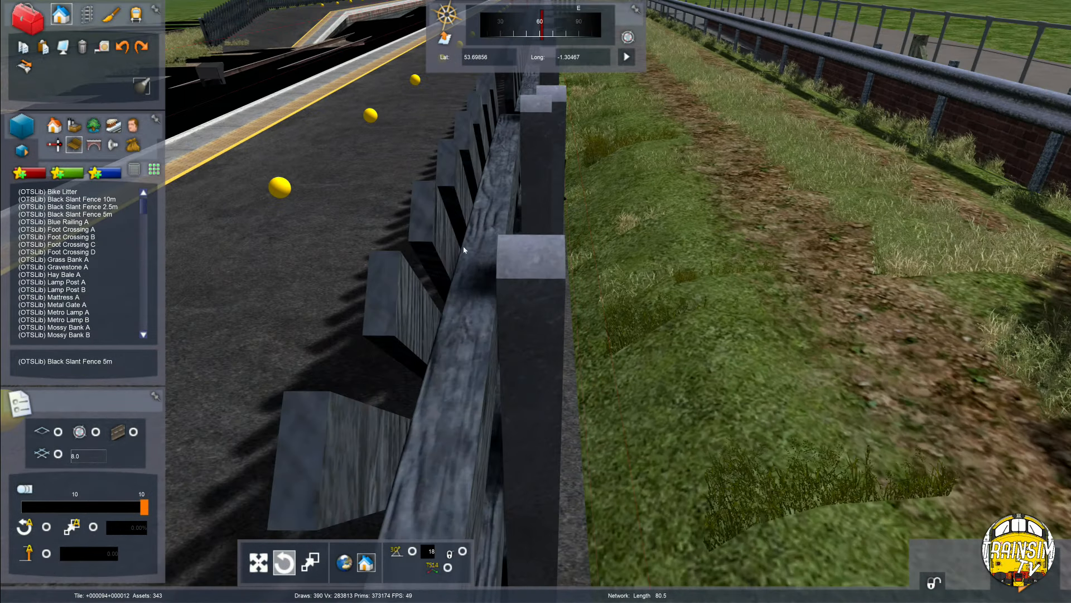
pyautogui.scroll(3, 555, 274)
pyautogui.moveTo(554, 274); pyautogui.dragTo(607, 274, button='right')
pyautogui.click(527, 262)
pyautogui.moveTo(533, 261); pyautogui.dragTo(530, 261, button='right')
pyautogui.moveTo(533, 260); pyautogui.dragTo(525, 260)
pyautogui.moveTo(525, 260); pyautogui.dragTo(525, 252, button='right')
pyautogui.scroll(-5, 532, 291)
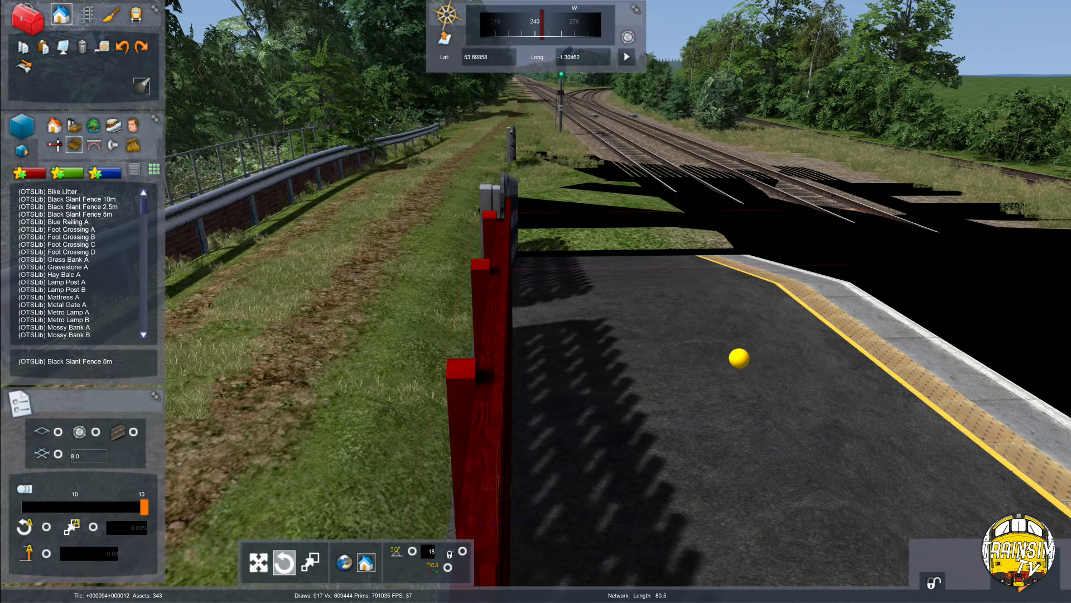
pyautogui.scroll(4, 577, 220)
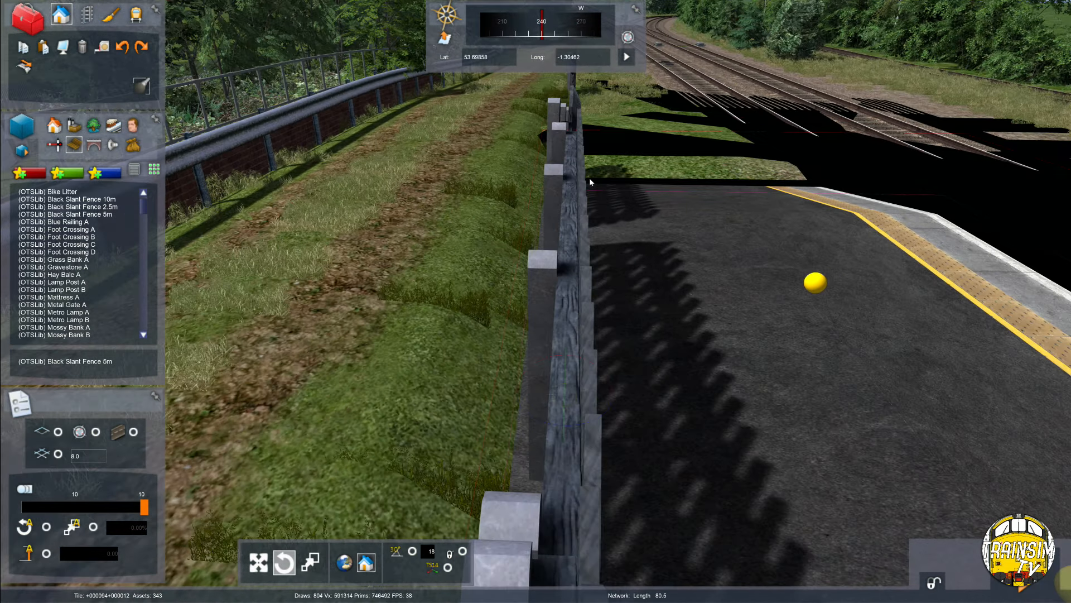
pyautogui.scroll(-5, 593, 181)
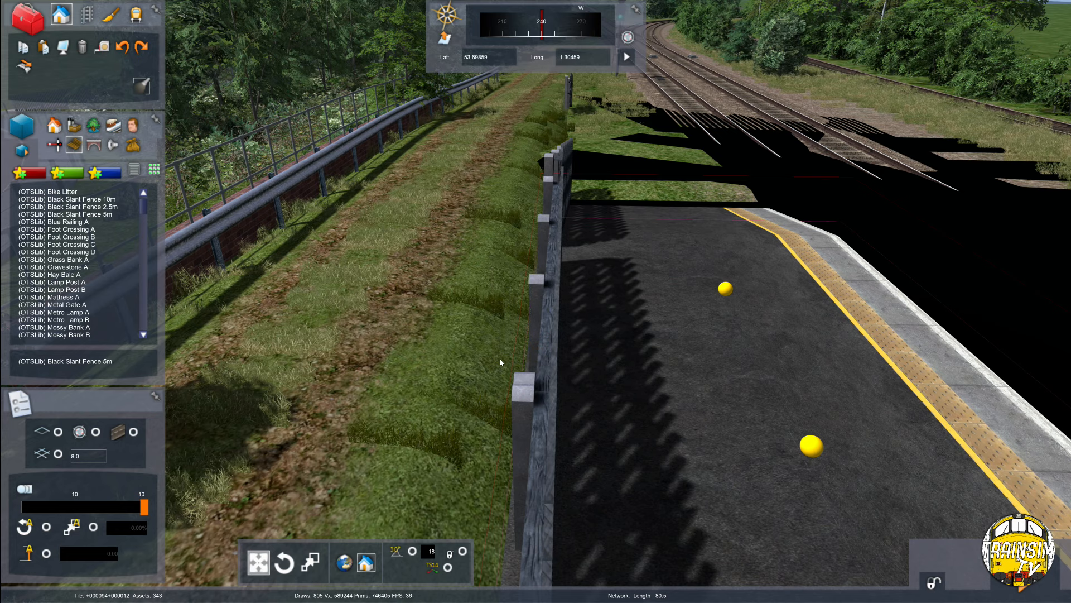
# Delete the stray fence section left standing on the grass beyond the shortened platform end.
pyautogui.scroll(3, 566, 255)
pyautogui.scroll(-5, 569, 237)
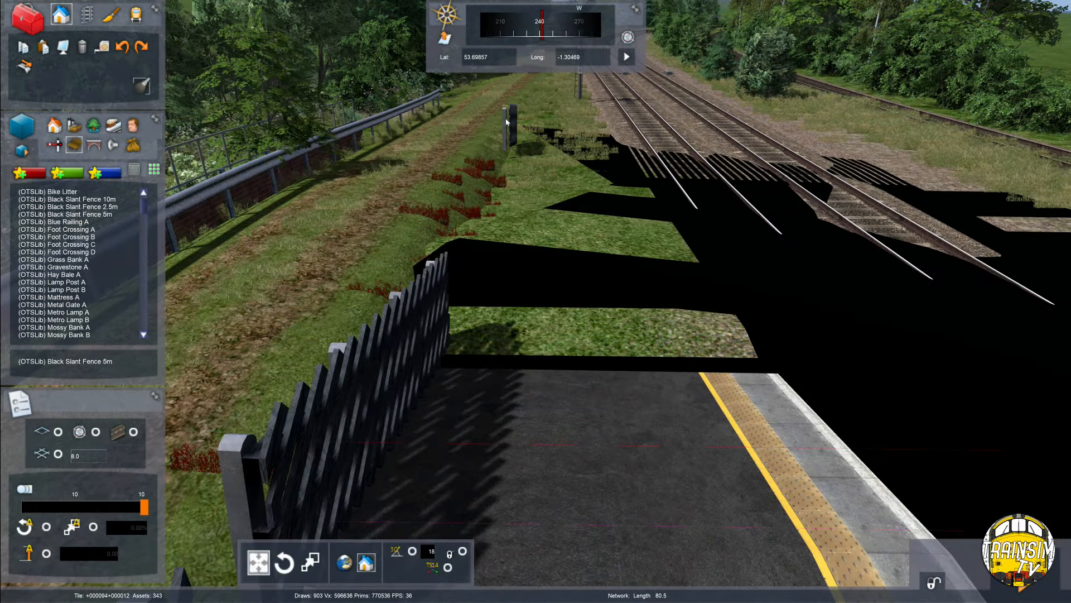
pyautogui.scroll(6, 572, 229)
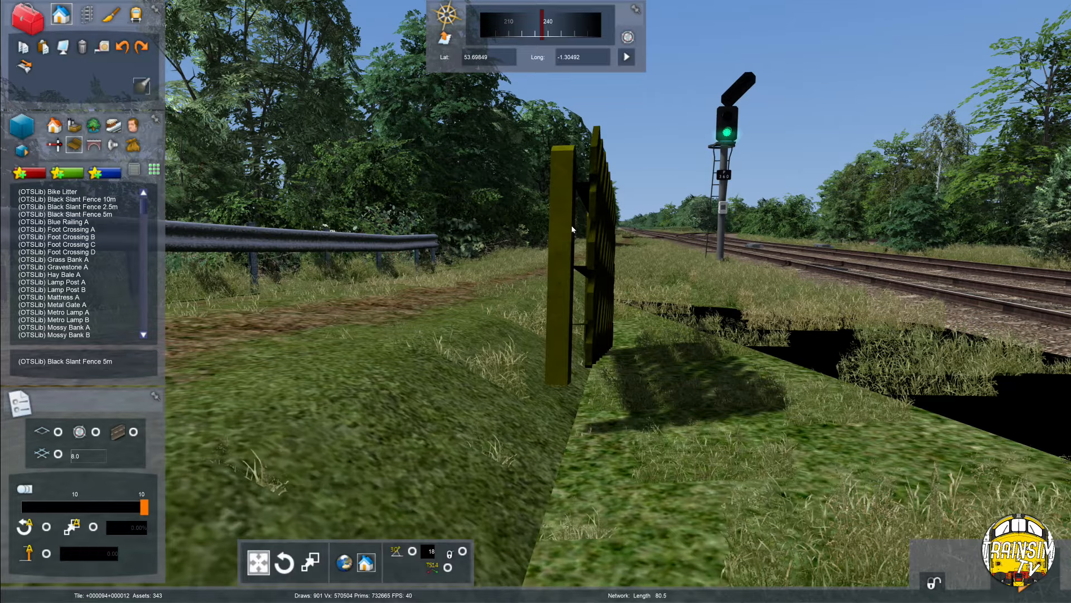
pyautogui.click(572, 229)
pyautogui.press('Delete')
# Examine the alignment of the refitted fence from behind, following it from the shortened platform end towards the gate.
pyautogui.moveTo(572, 229); pyautogui.dragTo(549, 250, button='right')
pyautogui.press('Up')
pyautogui.click(575, 207)
pyautogui.press('Up')
pyautogui.click(571, 225)
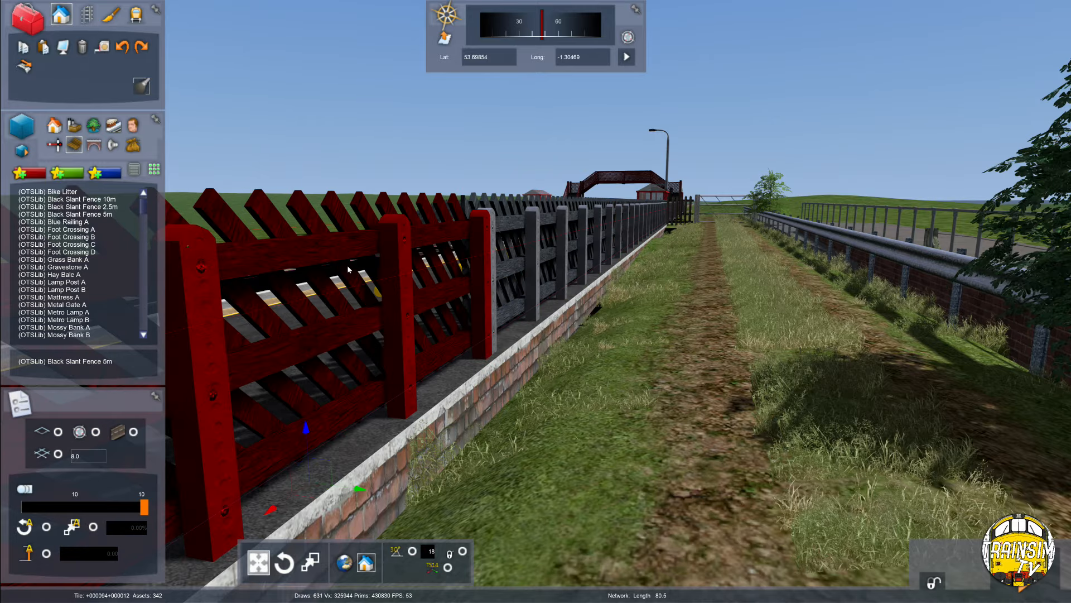
pyautogui.moveTo(444, 255); pyautogui.dragTo(446, 233, button='right')
pyautogui.press('Up')
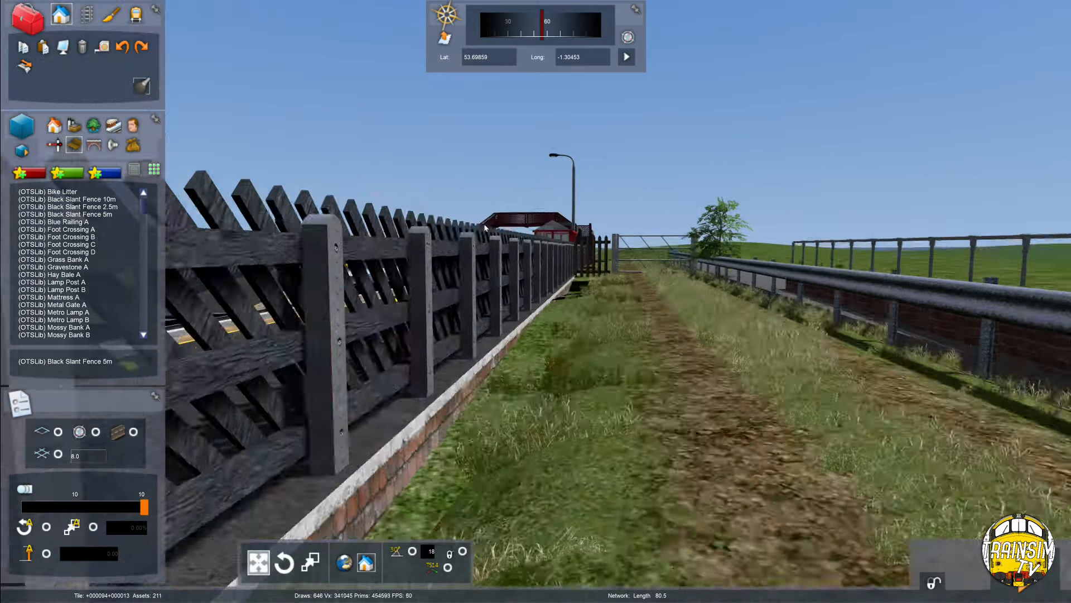
pyautogui.press('Up')
pyautogui.press('Left')
pyautogui.press('Up')
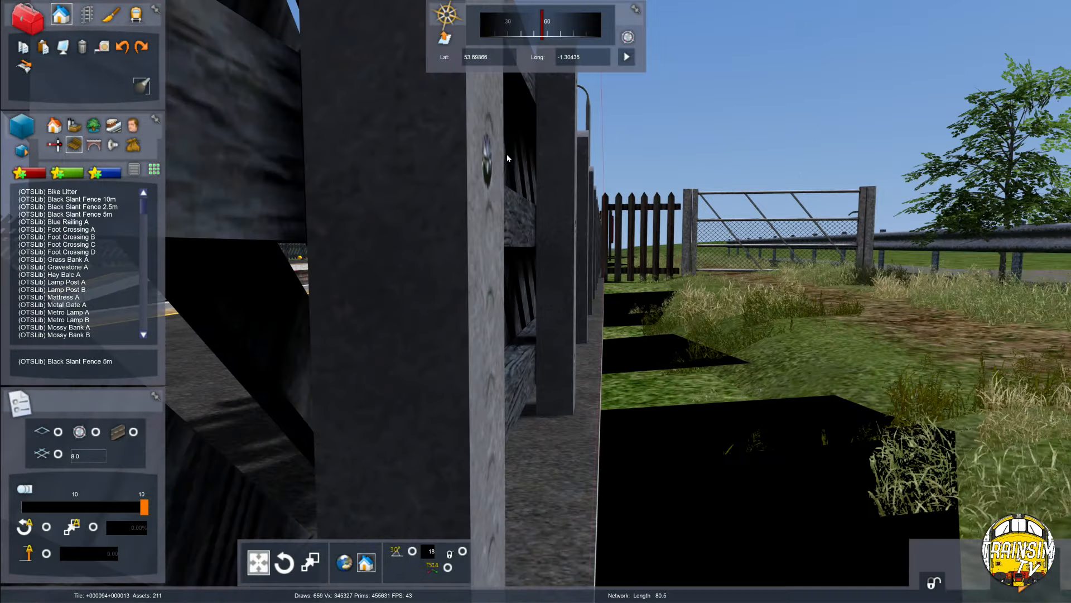
pyautogui.press('Left')
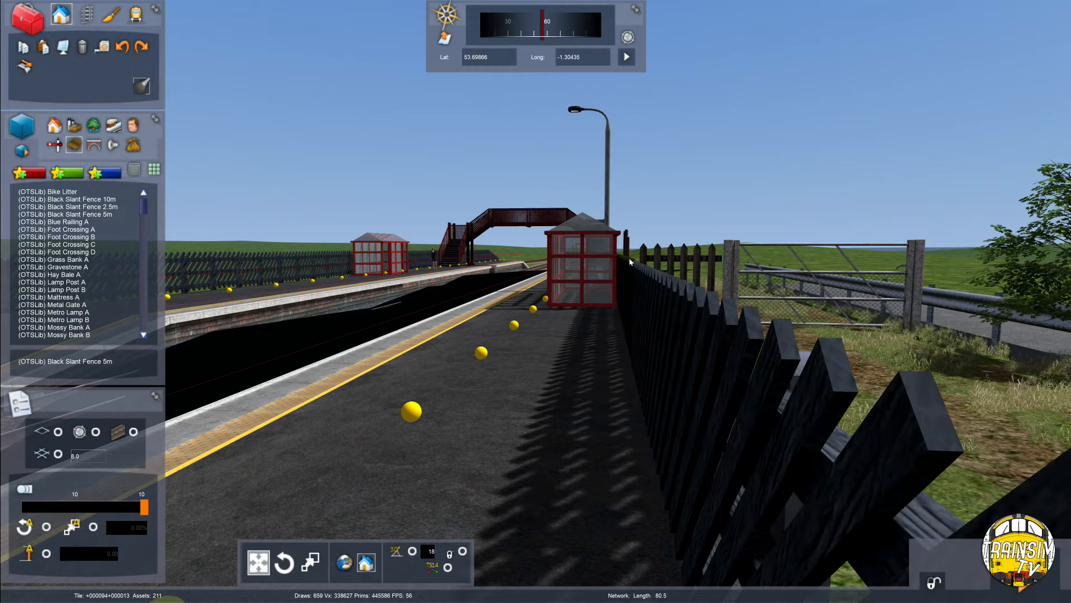
# Examine the back of the fence past the waiting shelter towards the footbridge.
pyautogui.press('Right')
pyautogui.press('Up')
pyautogui.moveTo(628, 257); pyautogui.dragTo(603, 276, button='right')
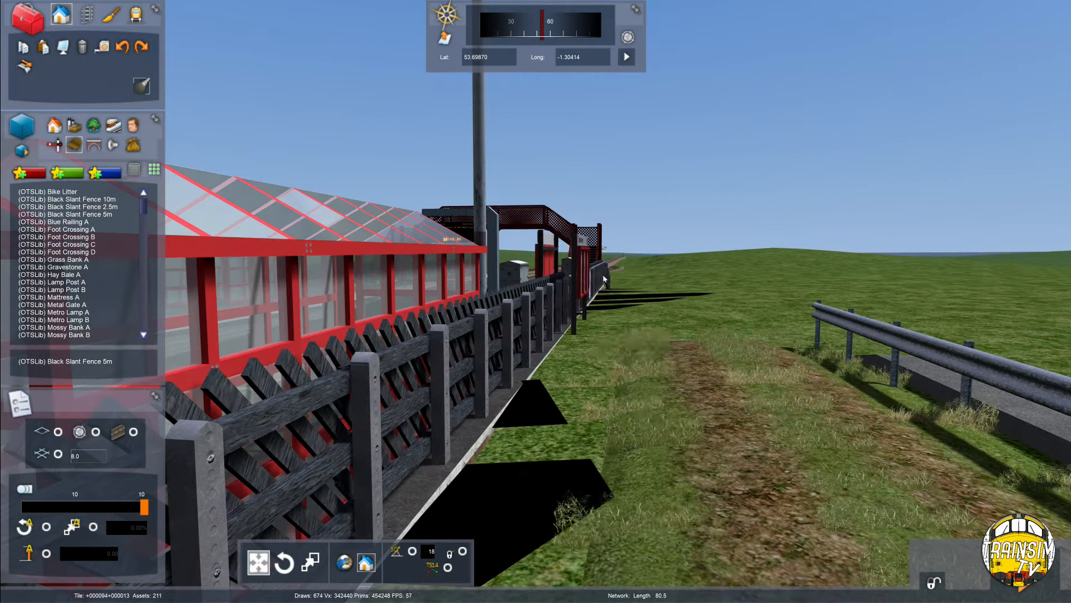
pyautogui.moveTo(485, 308); pyautogui.dragTo(474, 290, button='right')
pyautogui.press('Up')
pyautogui.click(586, 222)
pyautogui.press('Up')
pyautogui.moveTo(589, 224); pyautogui.dragTo(558, 276, button='right')
# Compare the fence sections from above, from the shelter to the platform end and back to the METRO-TRAIN board.
pyautogui.keyDown('ctrl'); pyautogui.click(616, 237); pyautogui.keyUp('ctrl')
pyautogui.press('Down')
pyautogui.press('Down')
pyautogui.press('Left')
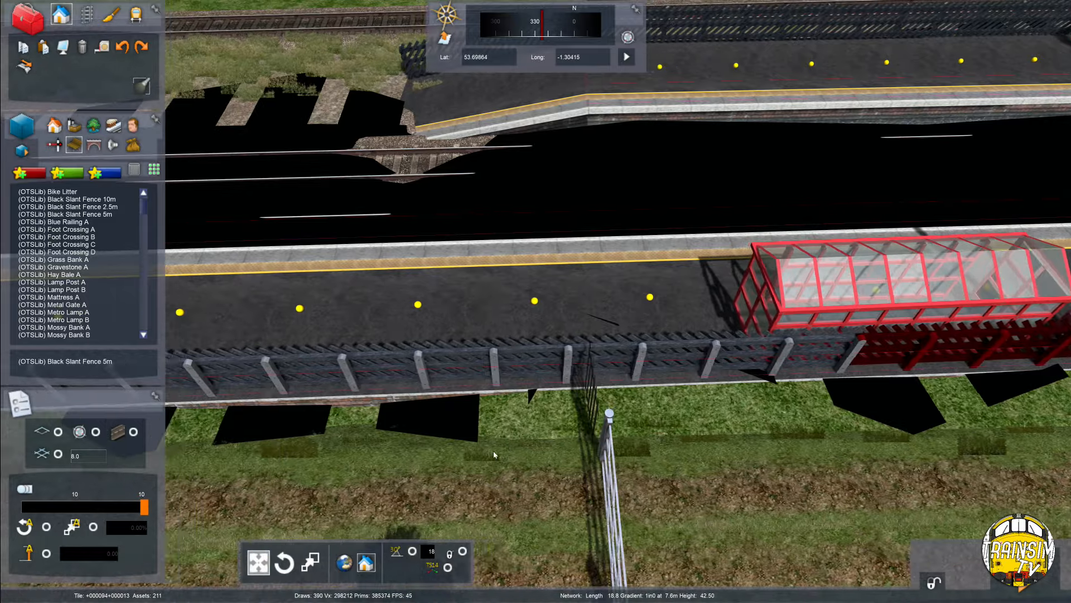
pyautogui.press('Down')
pyautogui.press('Left')
pyautogui.press('Up')
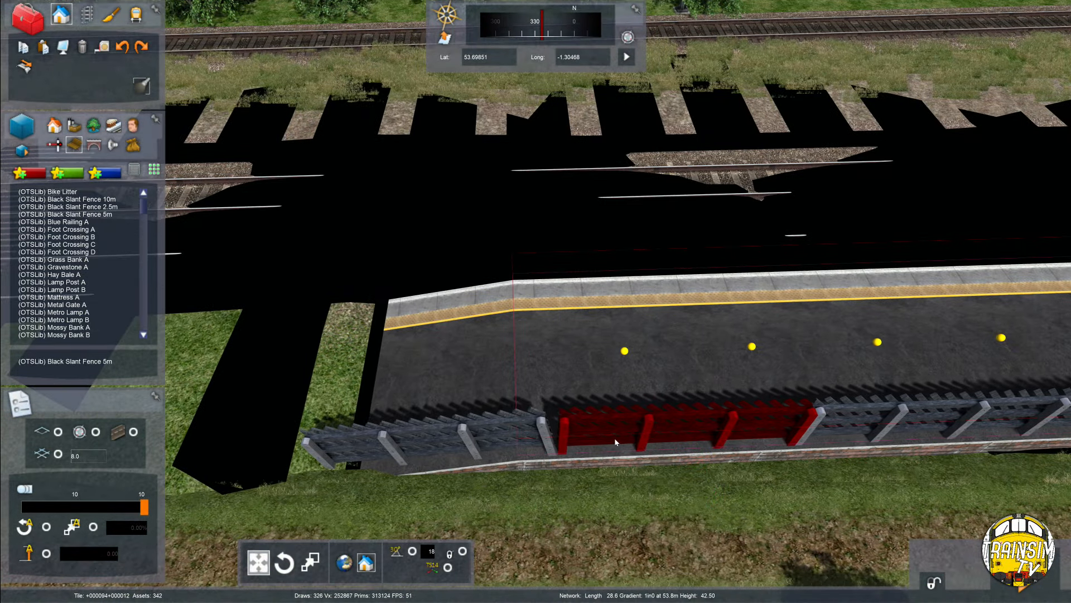
pyautogui.press('Delete')
pyautogui.press('Right')
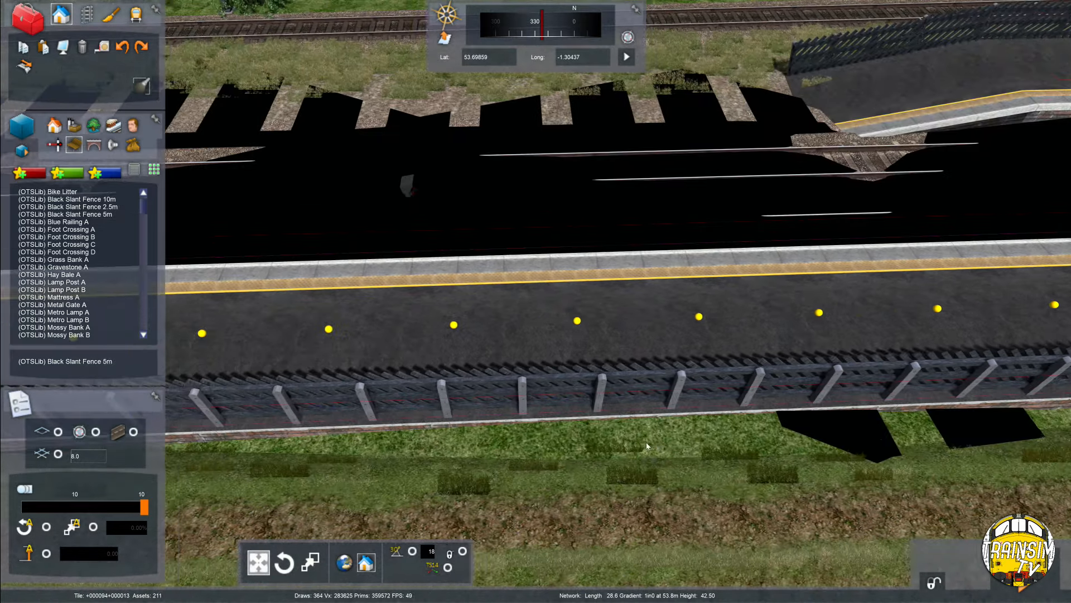
pyautogui.press('Right')
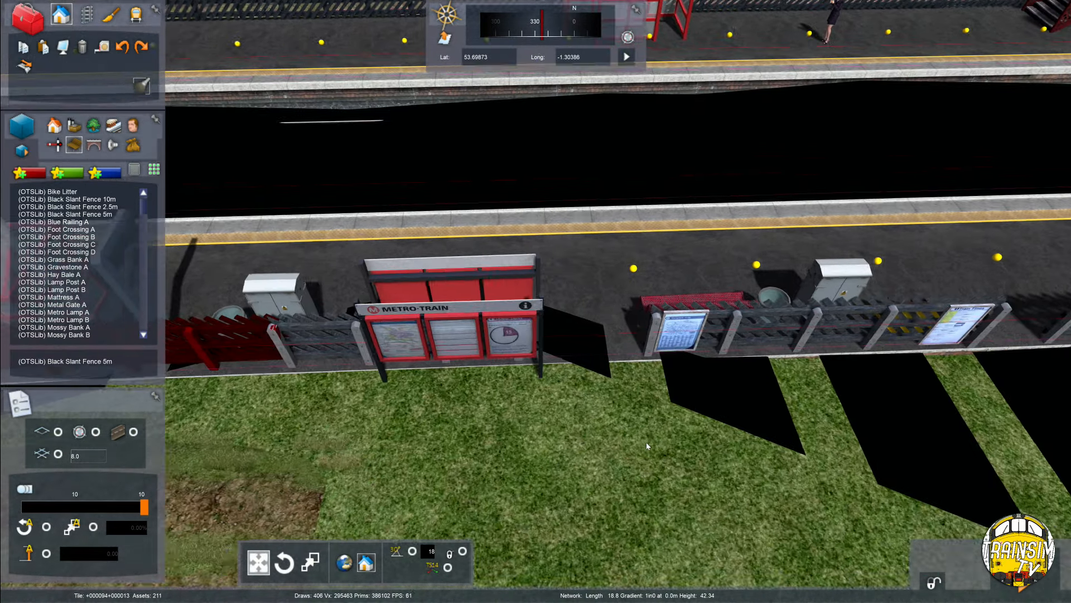
# Shift the METRO-TRAIN information board along the fence so its outer leg lines up with the last fence post.
pyautogui.press('Up')
pyautogui.moveTo(646, 442)
pyautogui.mouseDown(button='right')
pyautogui.moveTo(536, 424)
pyautogui.moveTo(446, 346)
pyautogui.moveTo(474, 335)
pyautogui.moveTo(636, 440)
pyautogui.moveTo(628, 433)
pyautogui.mouseUp(button='right')
pyautogui.press('Down')
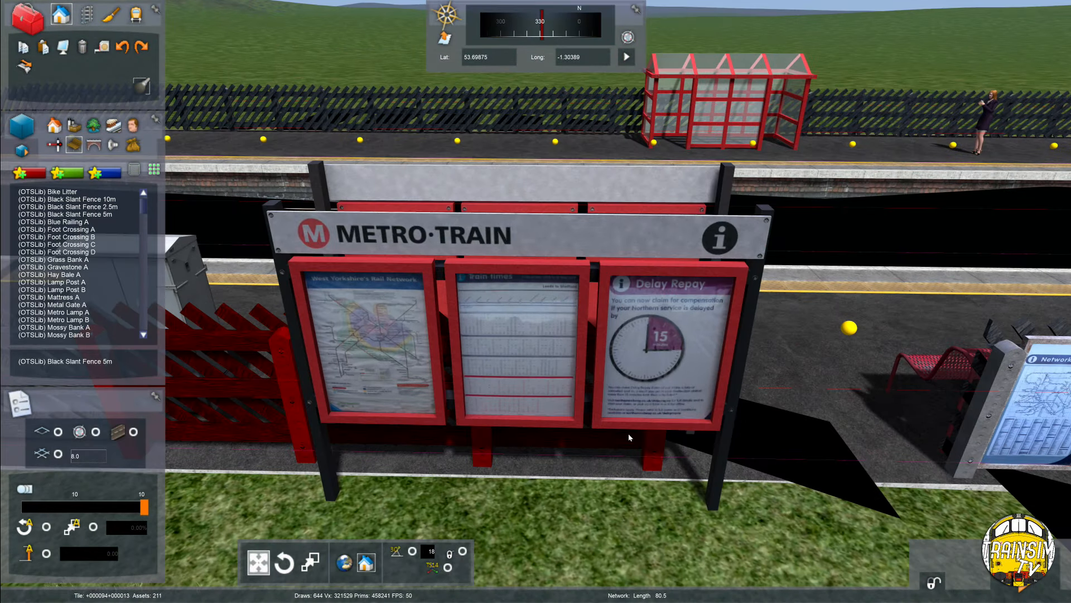
pyautogui.click(560, 397)
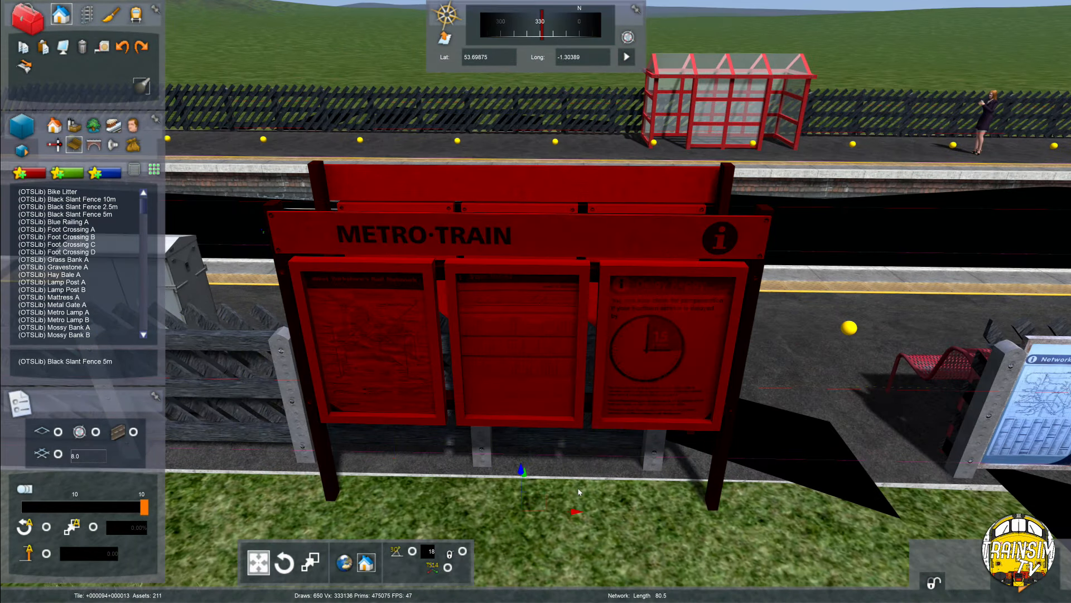
pyautogui.moveTo(575, 511); pyautogui.dragTo(520, 508)
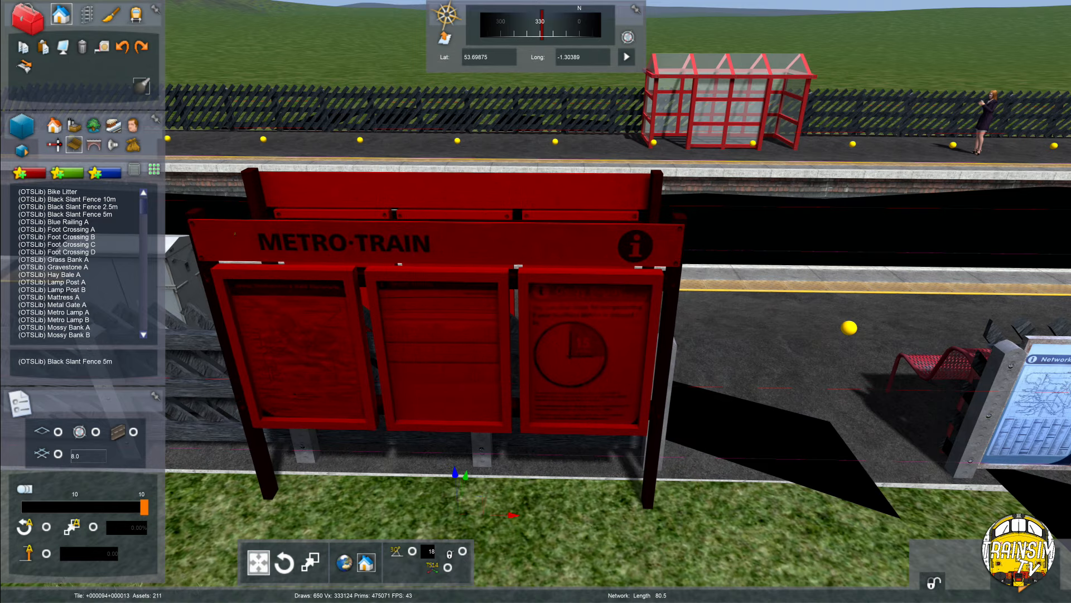
pyautogui.click(612, 492)
pyautogui.press('Down')
pyautogui.moveTo(613, 513); pyautogui.dragTo(612, 492, button='right')
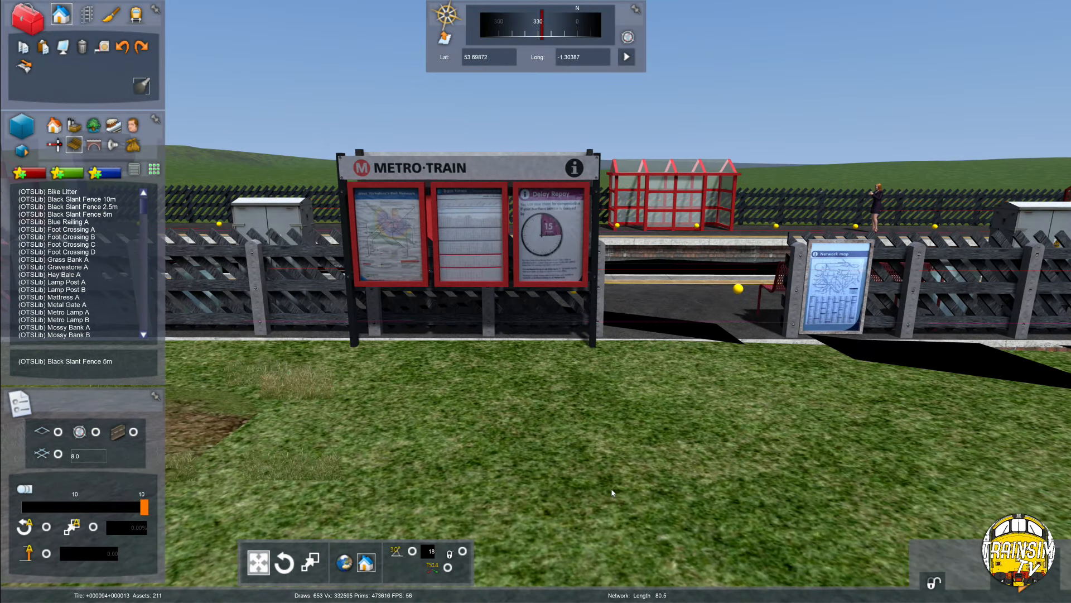
# Look back along the platform to its shortened end, save the route changes and leave editing mode.
pyautogui.press('Down')
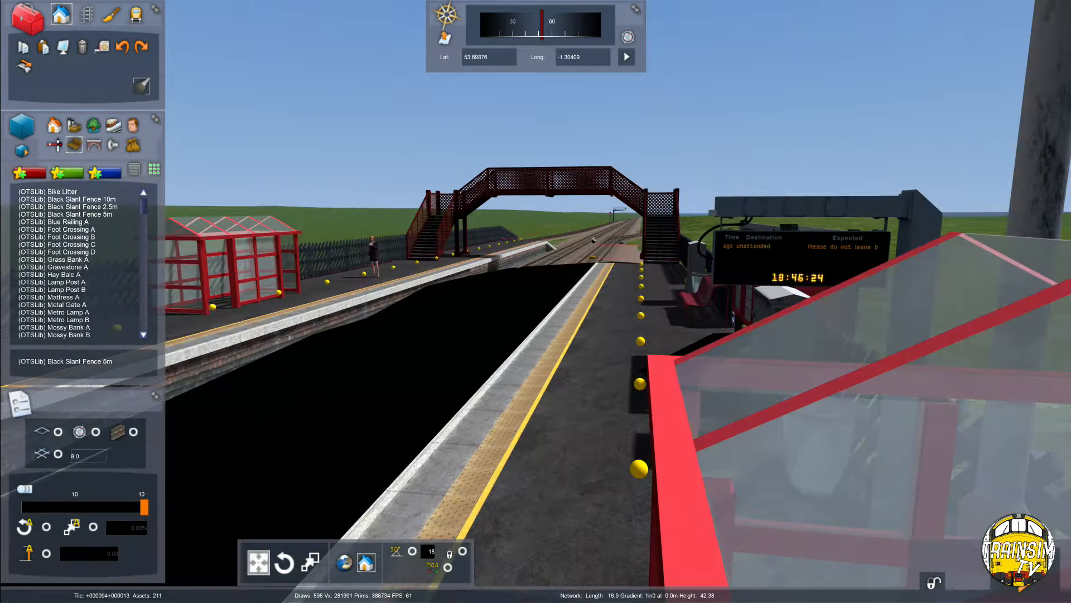
pyautogui.press('Down')
pyautogui.moveTo(612, 493); pyautogui.dragTo(949, 483, button='right')
pyautogui.press('Up')
pyautogui.moveTo(580, 430); pyautogui.dragTo(570, 445, button='right')
pyautogui.scroll(-3, 570, 445)
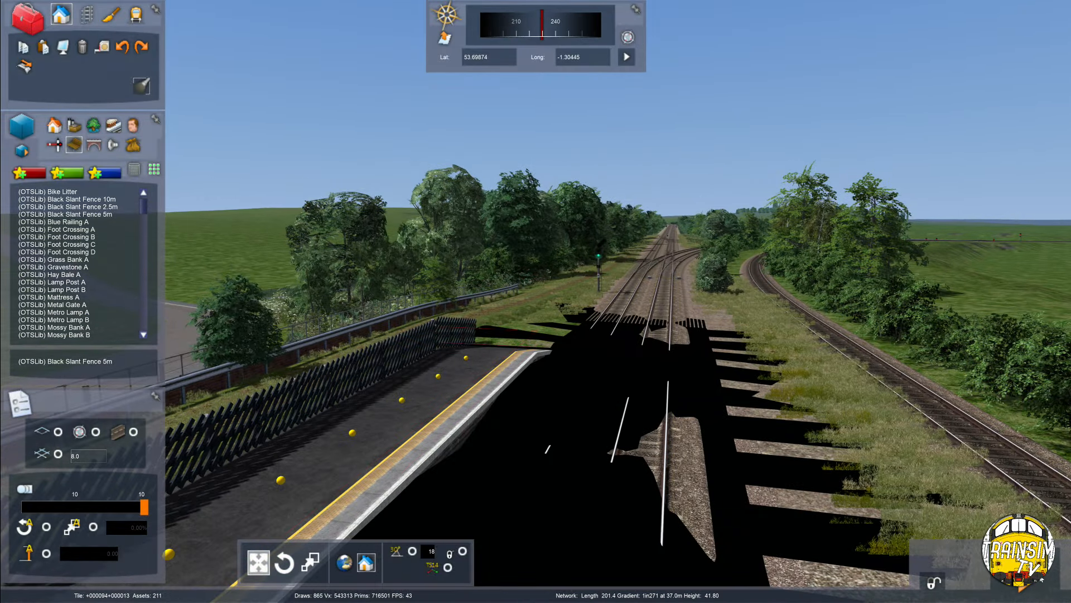
pyautogui.click(1021, 574)
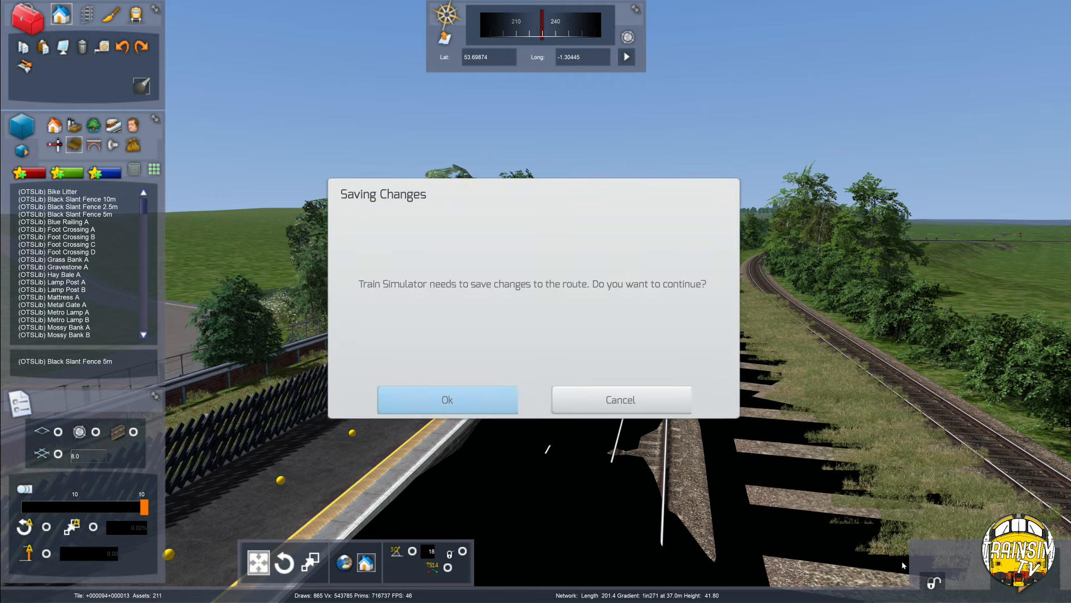
pyautogui.click(418, 394)
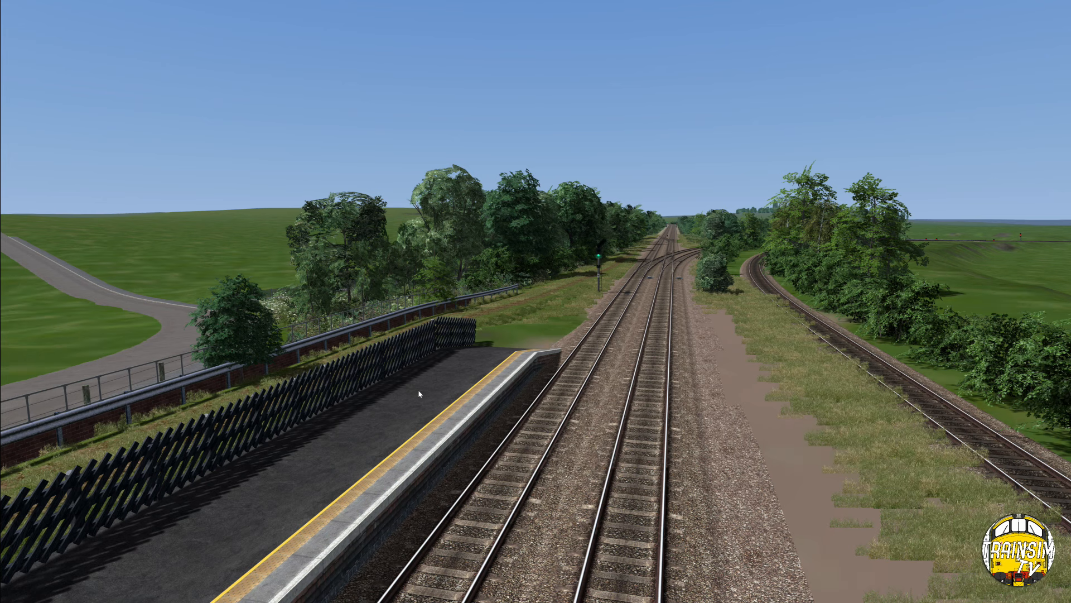
# Examine the ground beyond the shortened platform end, both down the line and back towards the station.
pyautogui.press('Up')
pyautogui.press('Up')
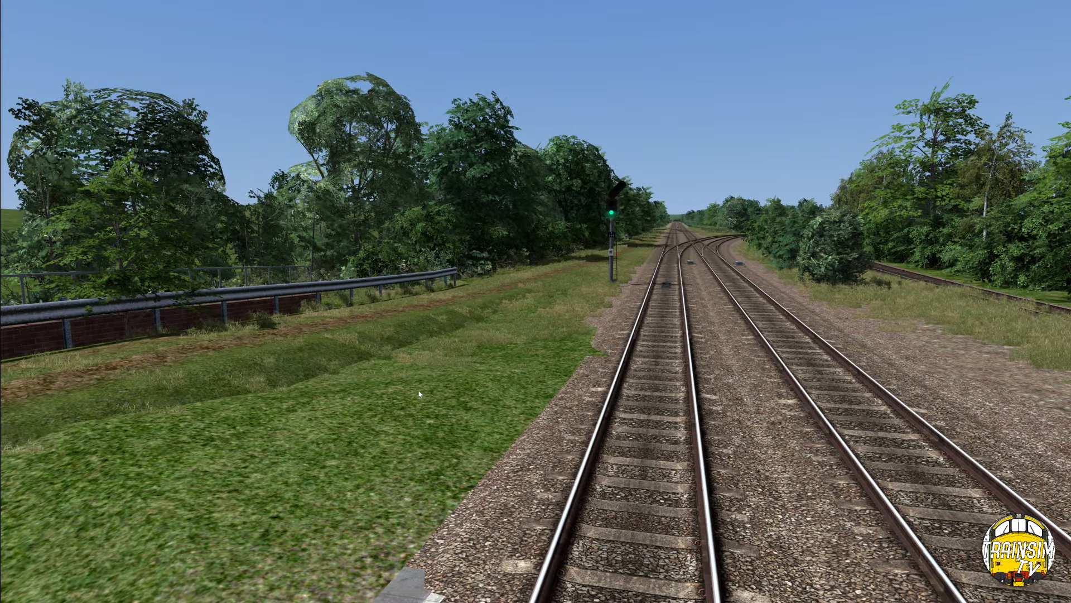
pyautogui.press('Down')
pyautogui.press('Right')
pyautogui.moveTo(338, 336); pyautogui.dragTo(386, 366, button='right')
pyautogui.press('Up')
pyautogui.press('Up')
pyautogui.moveTo(470, 296); pyautogui.dragTo(425, 358, button='right')
pyautogui.press('Right')
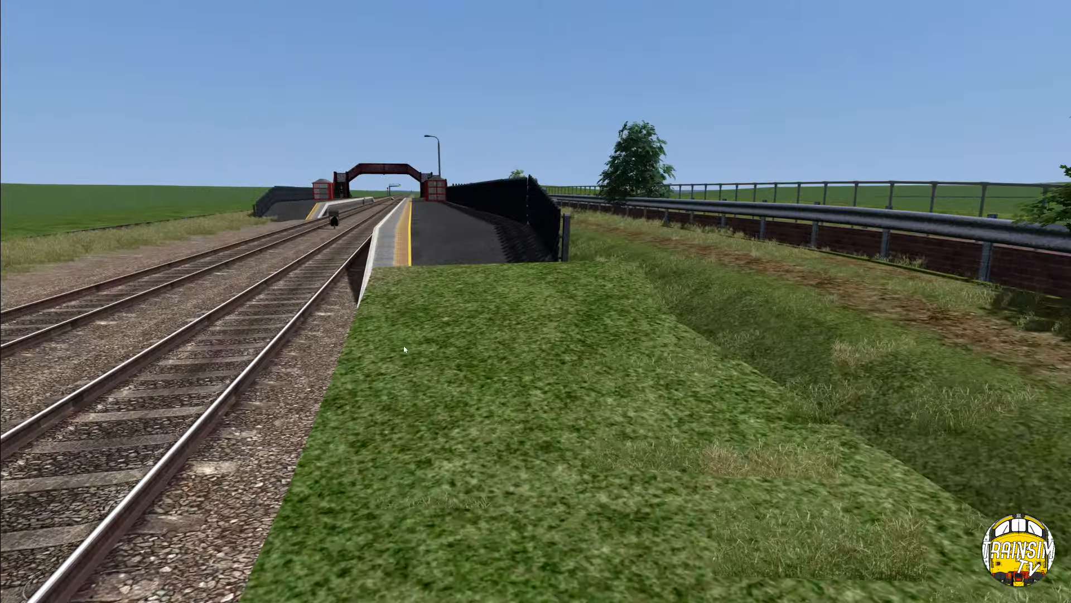
pyautogui.press('Down')
pyautogui.press('Up')
pyautogui.press('Up')
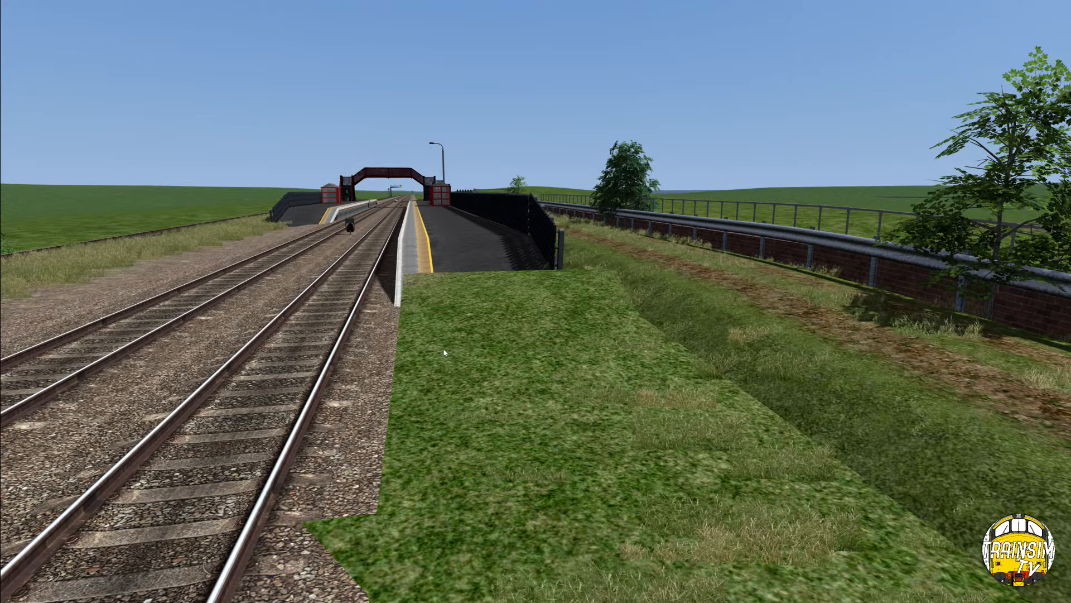
# Examine the platform ramp and end fence from the track side.
pyautogui.press('Down')
pyautogui.press('Left')
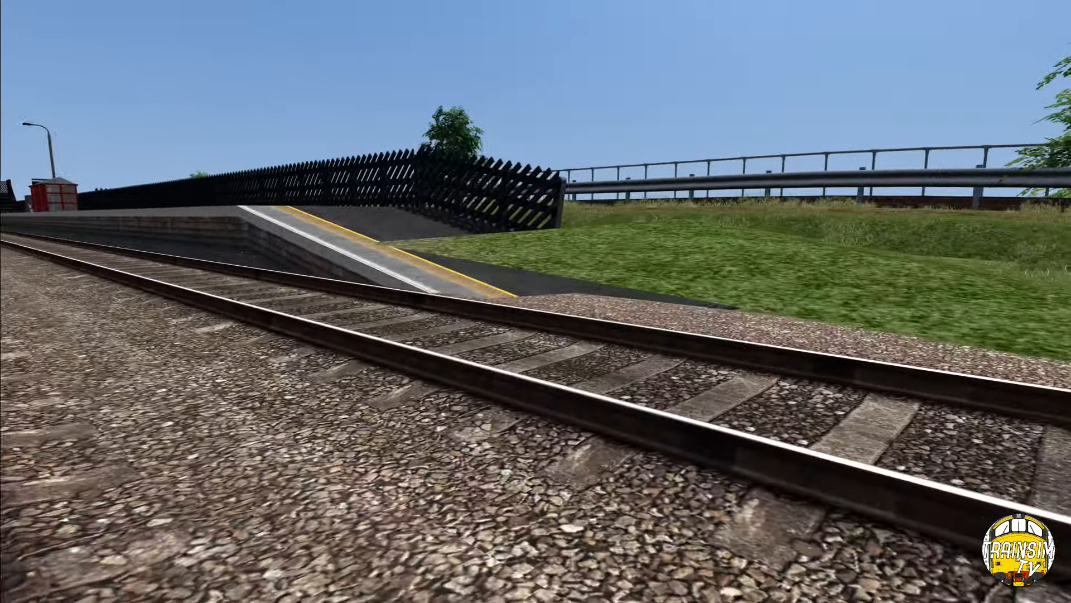
pyautogui.press('Up')
pyautogui.press('Down')
pyautogui.moveTo(441, 350)
pyautogui.mouseDown(button='right')
pyautogui.moveTo(475, 357)
pyautogui.moveTo(441, 350)
pyautogui.mouseUp(button='right')
pyautogui.press('Up')
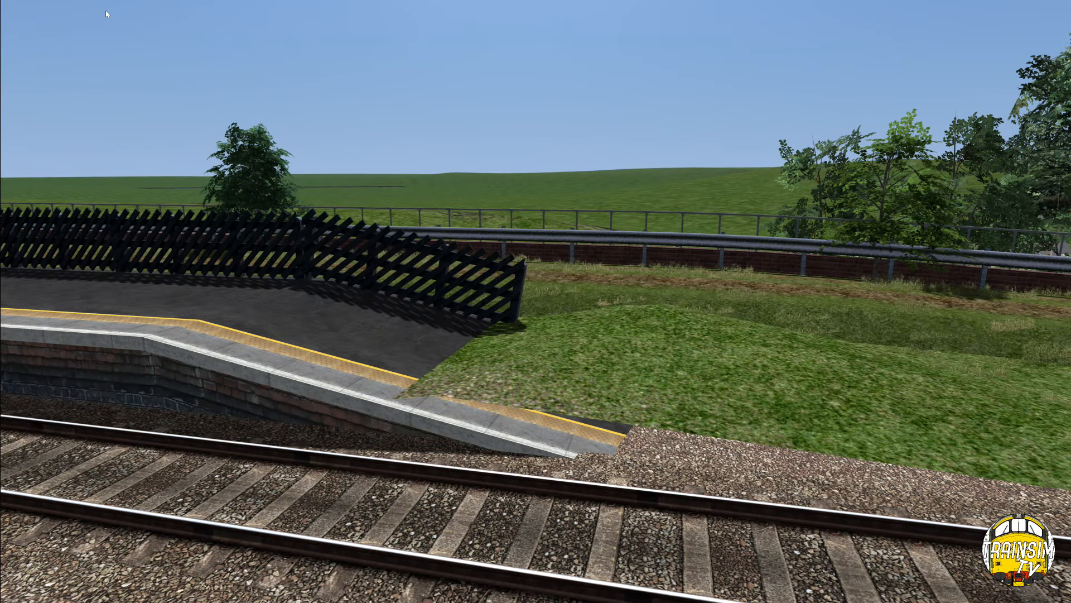
# Return to editing mode, open the terrain tools and inspect the ground around the platform end up close.
pyautogui.hotkey('ctrl', 'e')
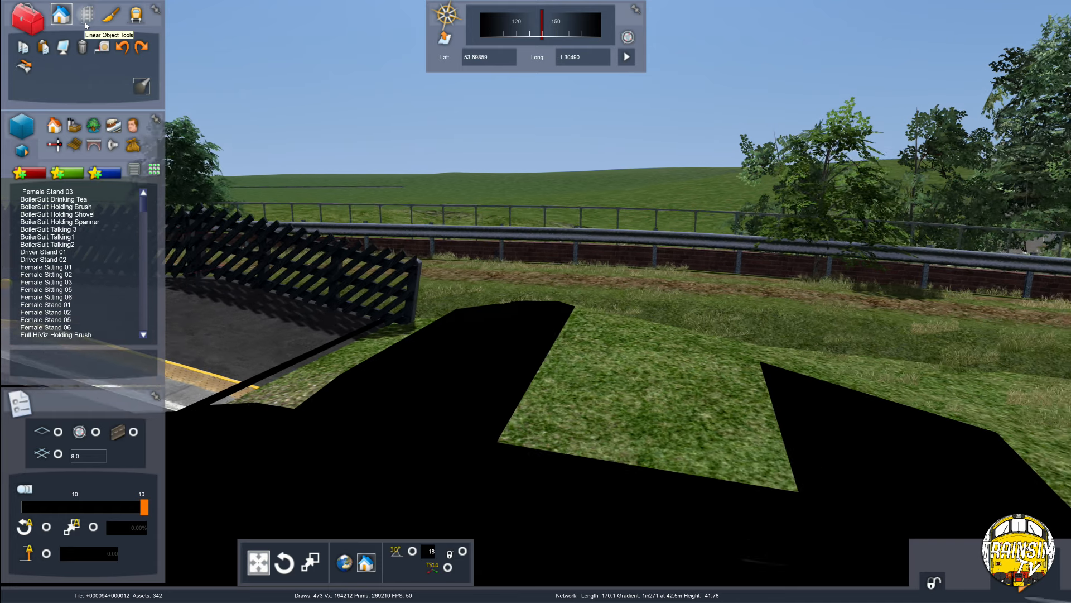
pyautogui.click(111, 14)
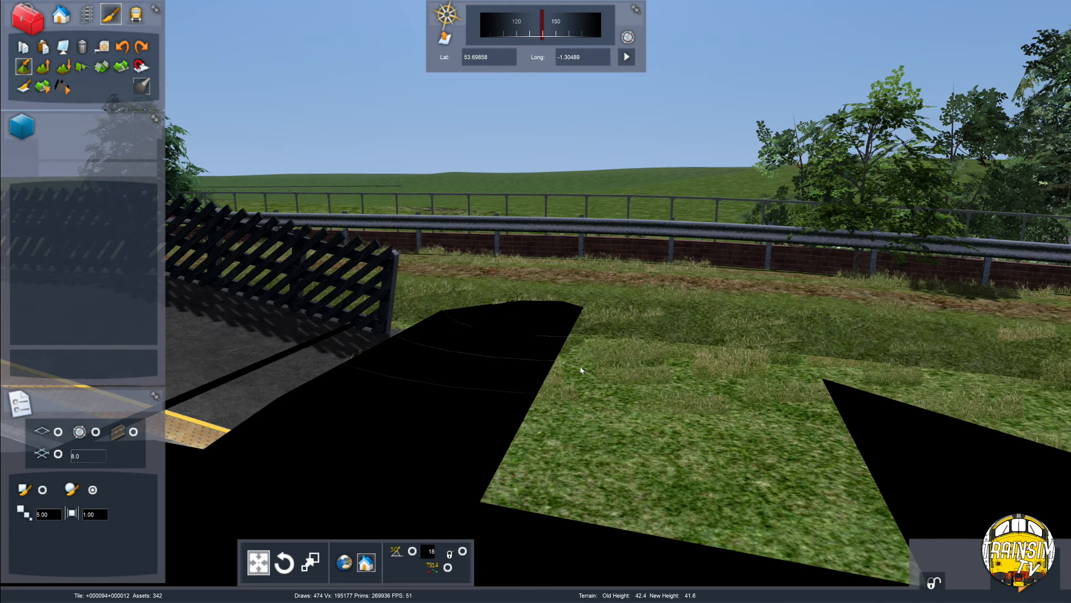
pyautogui.press('Down')
pyautogui.press('Right')
pyautogui.moveTo(582, 354); pyautogui.dragTo(435, 373, button='right')
pyautogui.scroll(5, 573, 355)
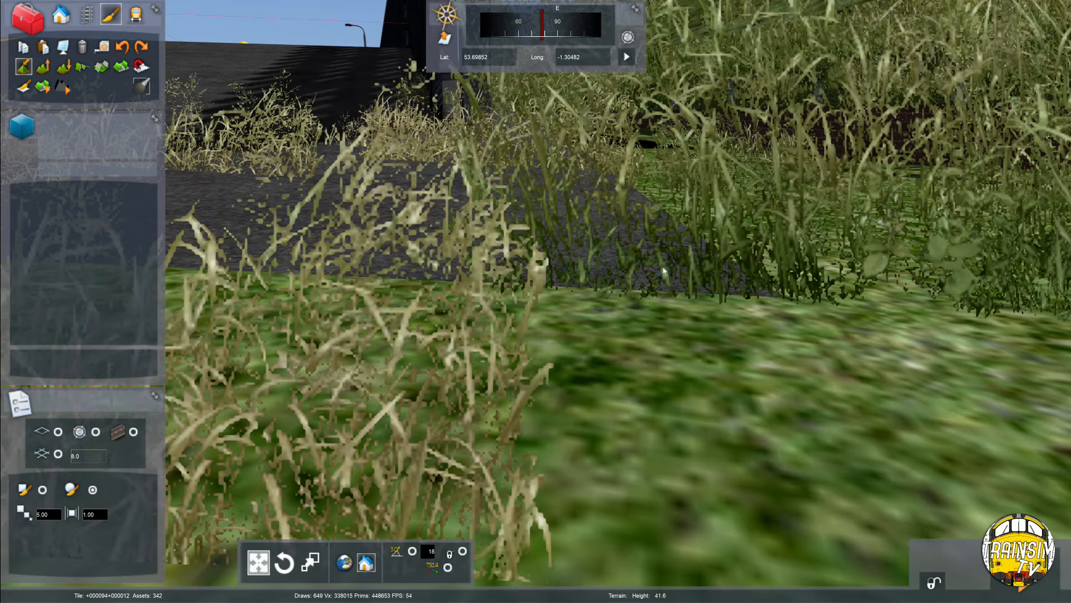
pyautogui.scroll(-3, 508, 203)
pyautogui.scroll(-3, 507, 203)
# Show the height handles of the linear objects and lower those along the dirt track beyond the platform end.
pyautogui.click(86, 14)
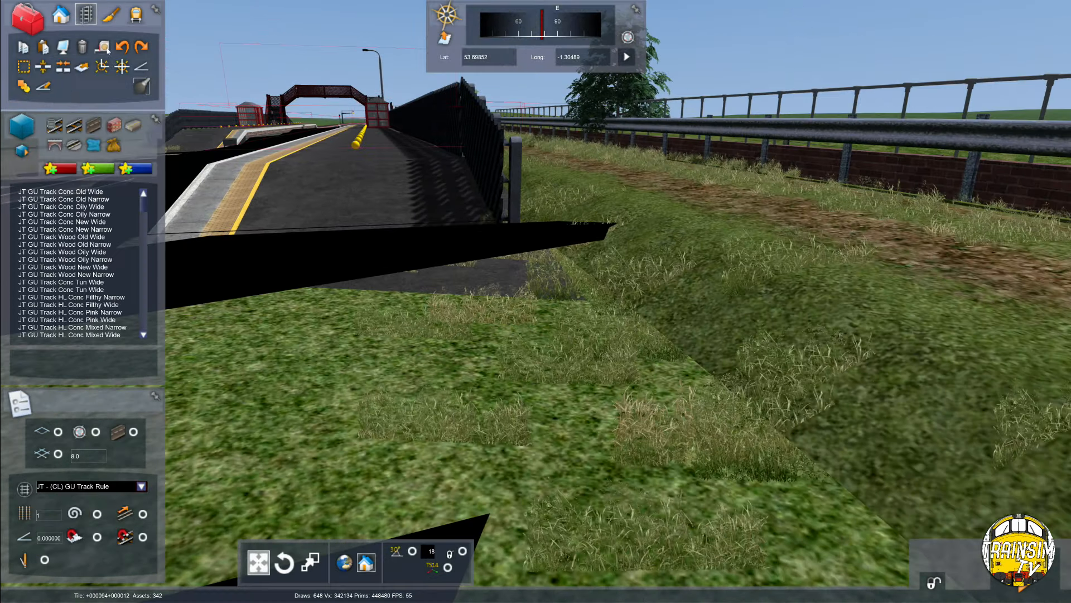
pyautogui.click(141, 68)
pyautogui.scroll(-2, 721, 229)
pyautogui.moveTo(721, 229); pyautogui.dragTo(722, 217, button='right')
pyautogui.scroll(-3, 722, 218)
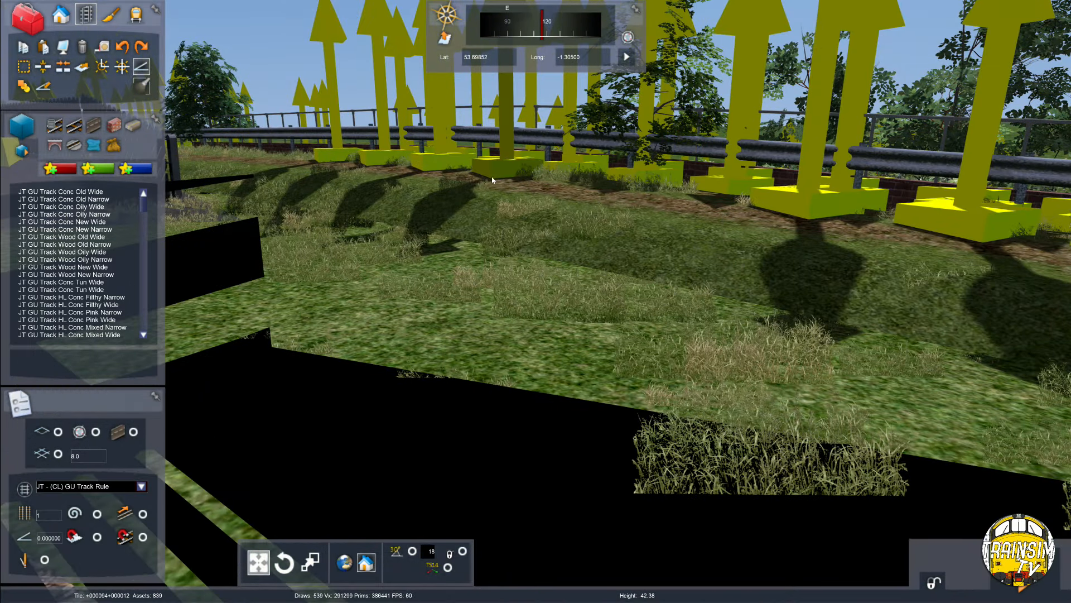
pyautogui.click(342, 162)
pyautogui.moveTo(343, 162)
pyautogui.mouseDown()
pyautogui.moveTo(343, 197)
pyautogui.moveTo(343, 184)
pyautogui.mouseUp()
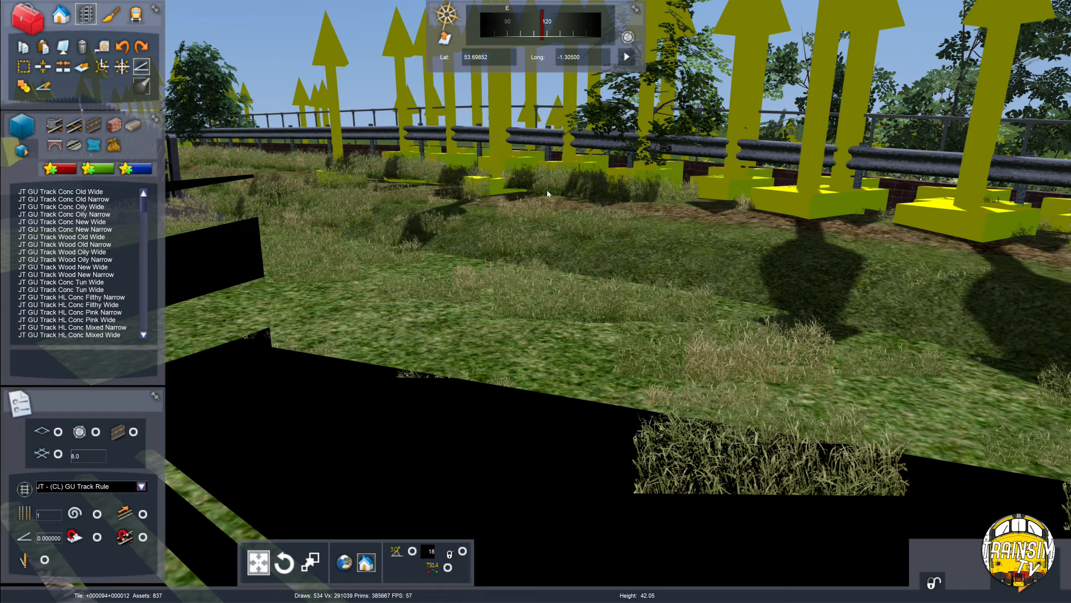
pyautogui.moveTo(806, 222); pyautogui.dragTo(801, 250)
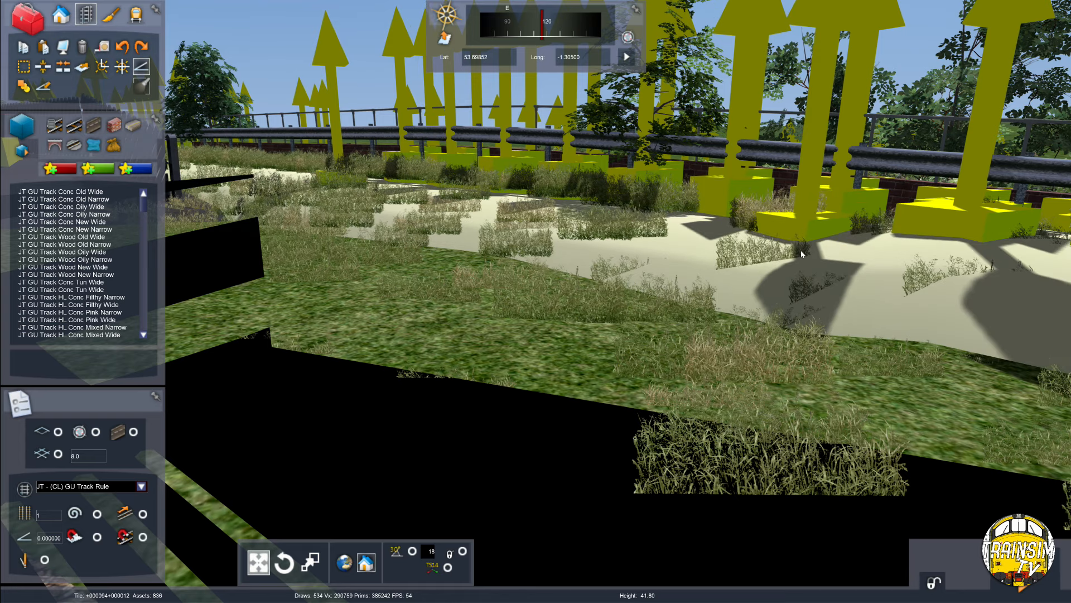
pyautogui.moveTo(801, 250); pyautogui.dragTo(804, 253, button='right')
pyautogui.moveTo(887, 227); pyautogui.dragTo(887, 241)
# Lower the remaining height handles farther along the dirt track, then leave the gradient tool.
pyautogui.press('Up')
pyautogui.moveTo(887, 241); pyautogui.dragTo(896, 242, button='right')
pyautogui.click(591, 174)
pyautogui.press('Delete')
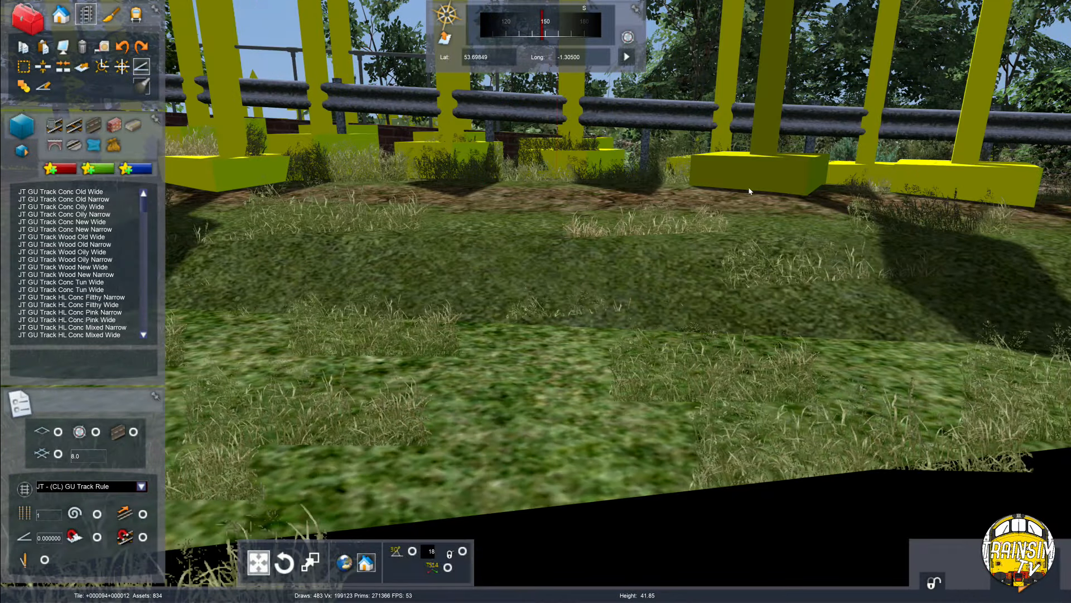
pyautogui.moveTo(940, 205); pyautogui.dragTo(940, 217)
pyautogui.press('Right')
pyautogui.moveTo(939, 217); pyautogui.dragTo(946, 229, button='right')
pyautogui.moveTo(867, 222); pyautogui.dragTo(844, 254, button='right')
pyautogui.press('space')
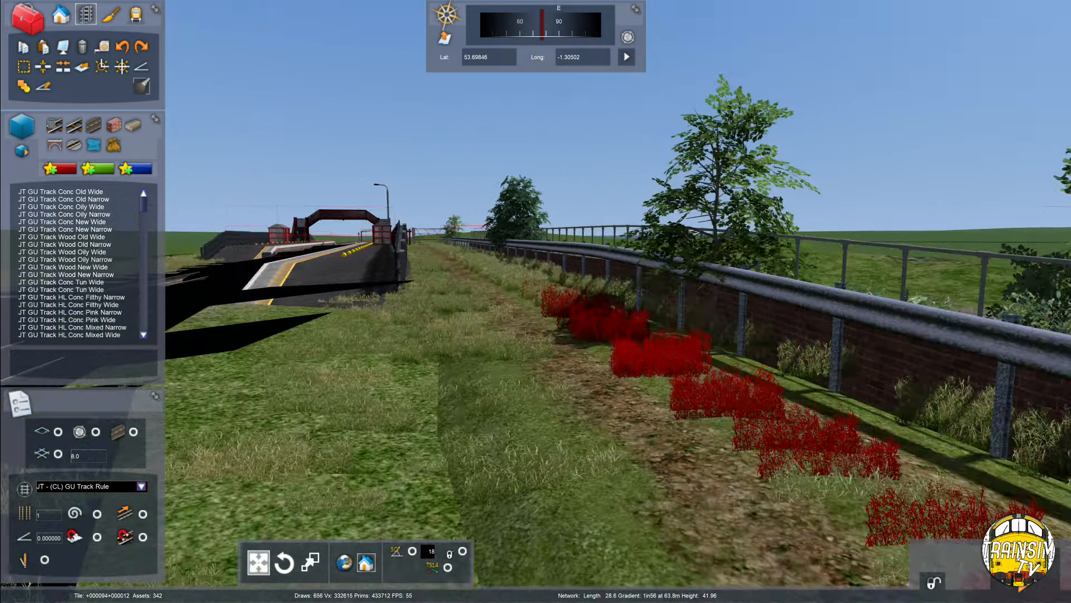
# Examine the vegetation strips along the dirt track between the platform fence and the crash barrier up close.
pyautogui.press('Up')
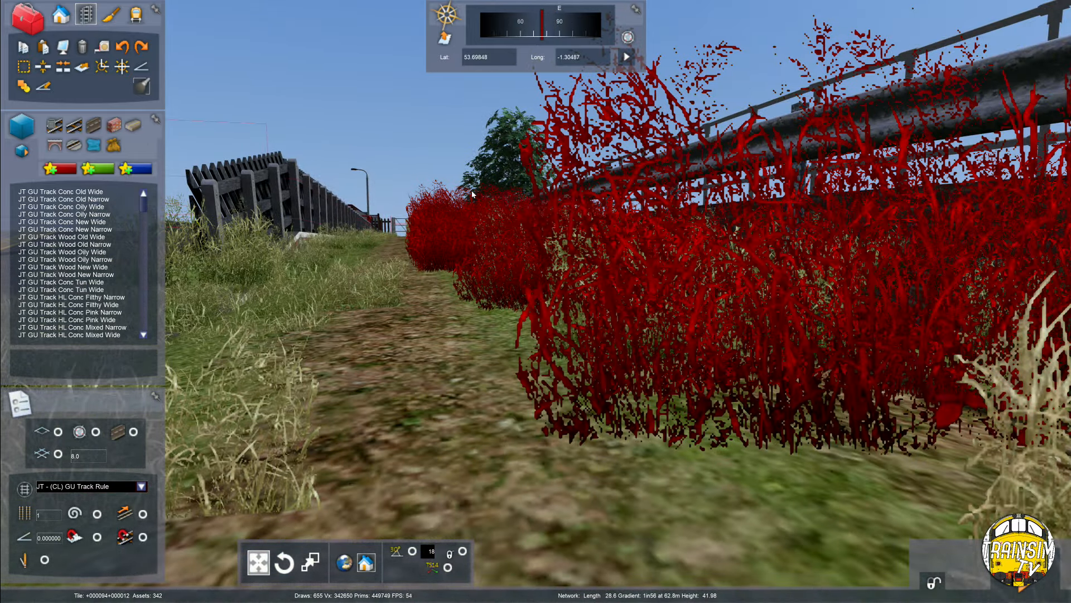
pyautogui.keyDown('shift'); pyautogui.moveTo(471, 194); pyautogui.dragTo(472, 237); pyautogui.keyUp('shift')
pyautogui.press('Up')
pyautogui.moveTo(472, 236); pyautogui.dragTo(463, 238, button='right')
pyautogui.press('Up')
pyautogui.keyDown('shift'); pyautogui.moveTo(510, 320); pyautogui.dragTo(521, 321); pyautogui.keyUp('shift')
pyautogui.press('Right')
pyautogui.moveTo(521, 321); pyautogui.dragTo(521, 323, button='right')
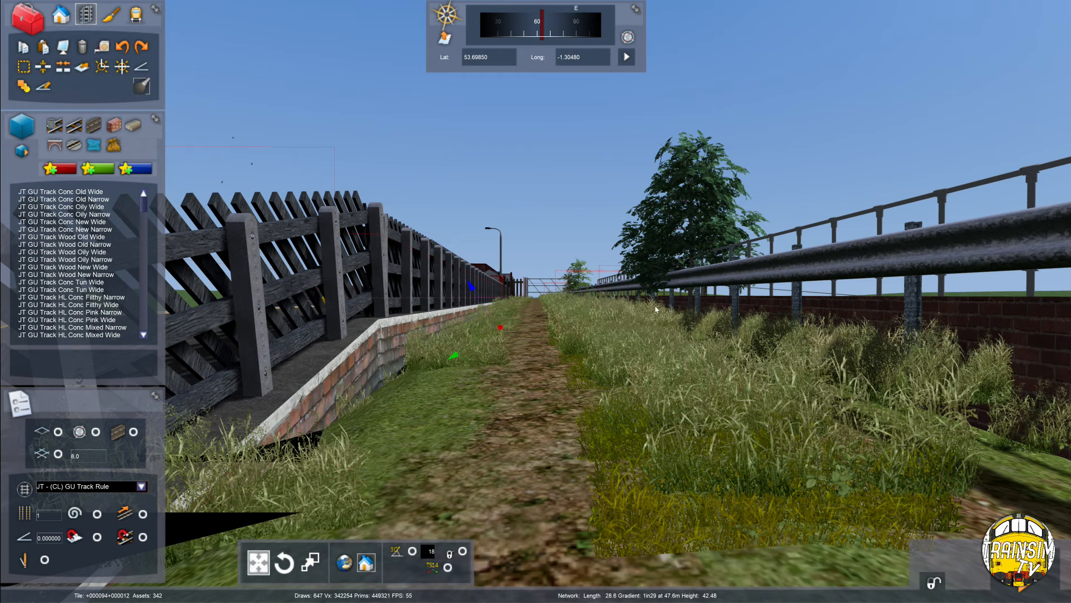
pyautogui.click(614, 318)
pyautogui.press('Left')
pyautogui.moveTo(615, 318); pyautogui.dragTo(645, 319, button='right')
pyautogui.keyDown('shift'); pyautogui.moveTo(645, 320); pyautogui.dragTo(645, 325); pyautogui.keyUp('shift')
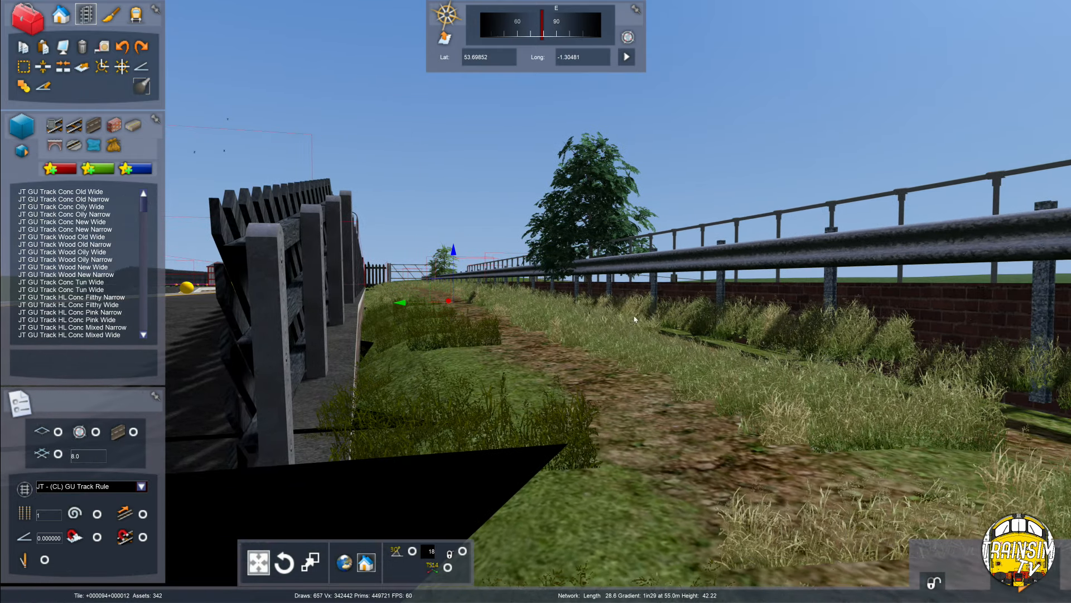
pyautogui.press('Right')
pyautogui.click(575, 336)
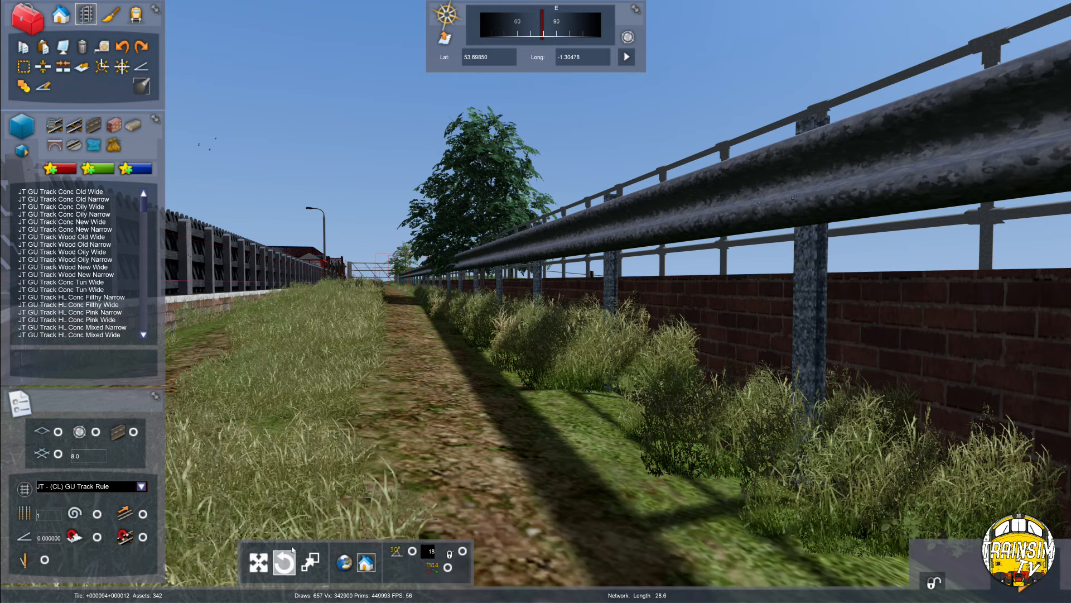
# Select the grass strip along the foot of the brick wall behind the crash barrier.
pyautogui.keyDown('shift'); pyautogui.moveTo(422, 269); pyautogui.dragTo(439, 271); pyautogui.keyUp('shift')
pyautogui.press('Down')
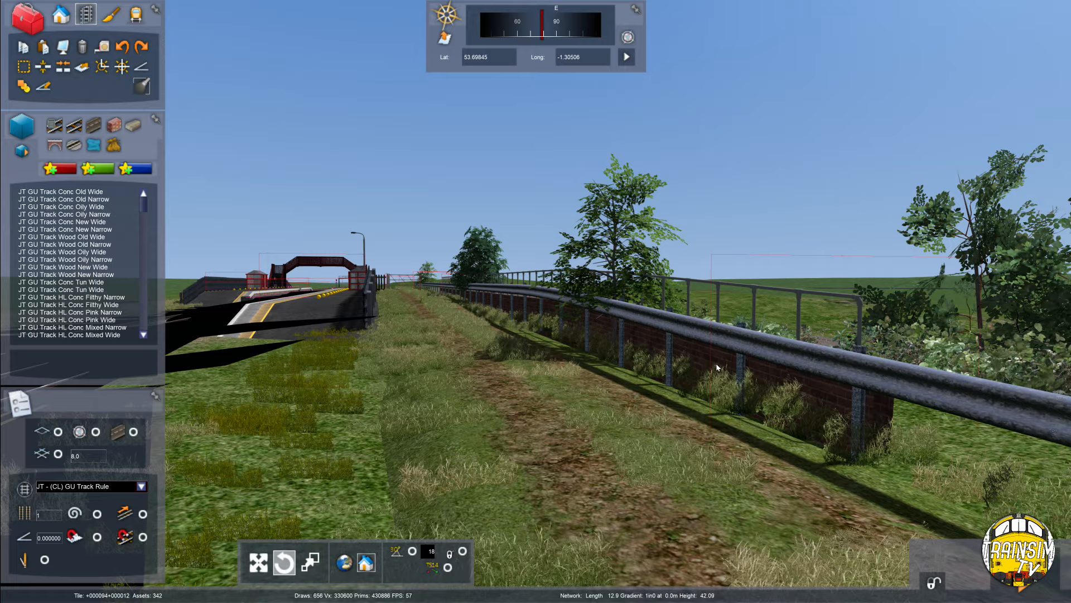
pyautogui.press('Up')
pyautogui.click(603, 416)
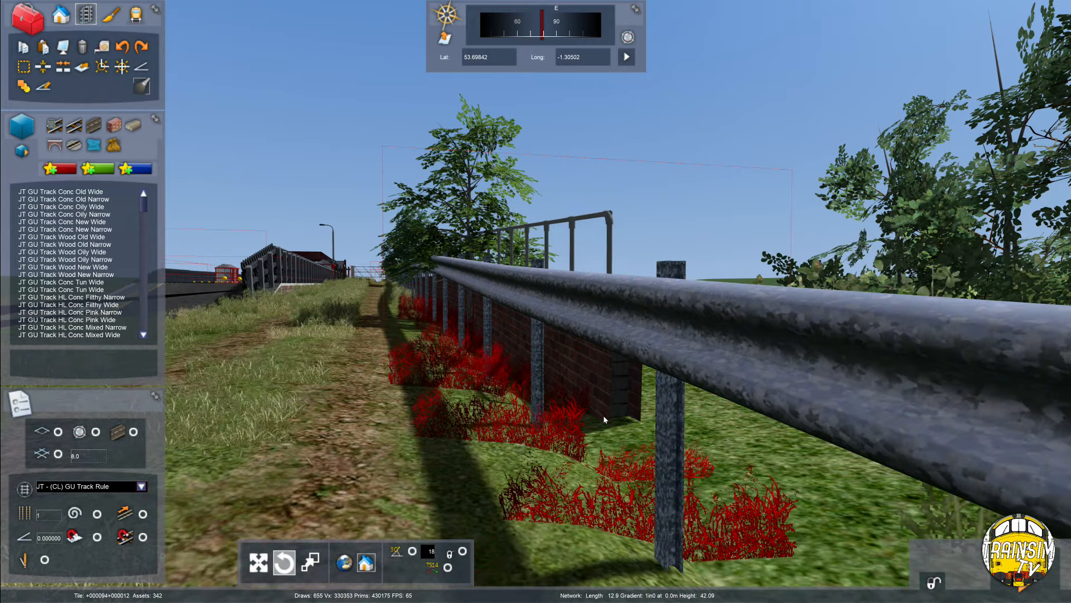
# Delete the grass strip on the bank between the platform ramp and the dirt track.
pyautogui.press('Down')
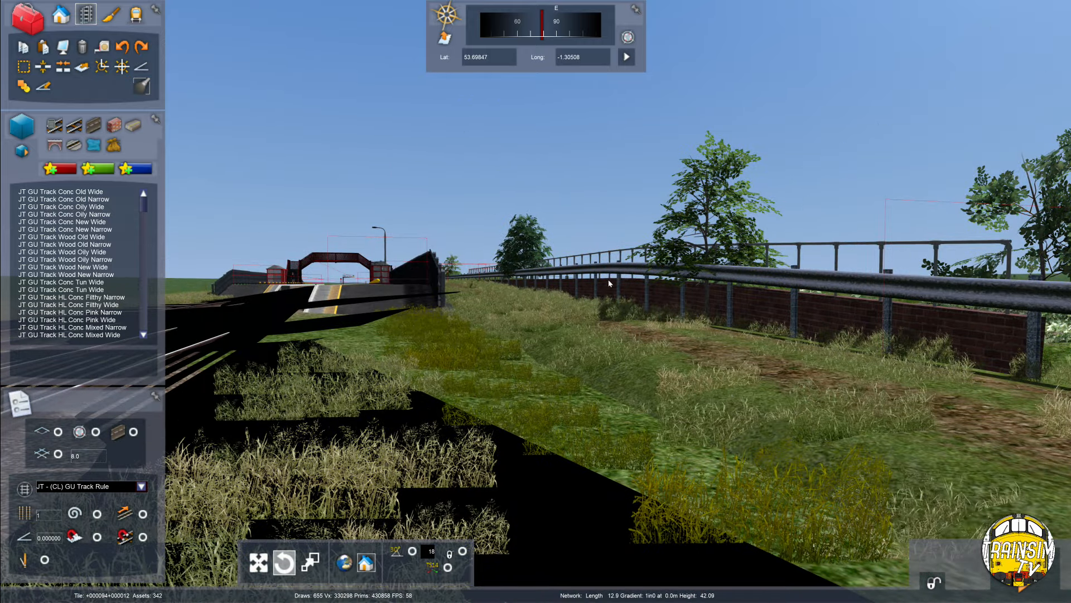
pyautogui.press('Right')
pyautogui.click(466, 327)
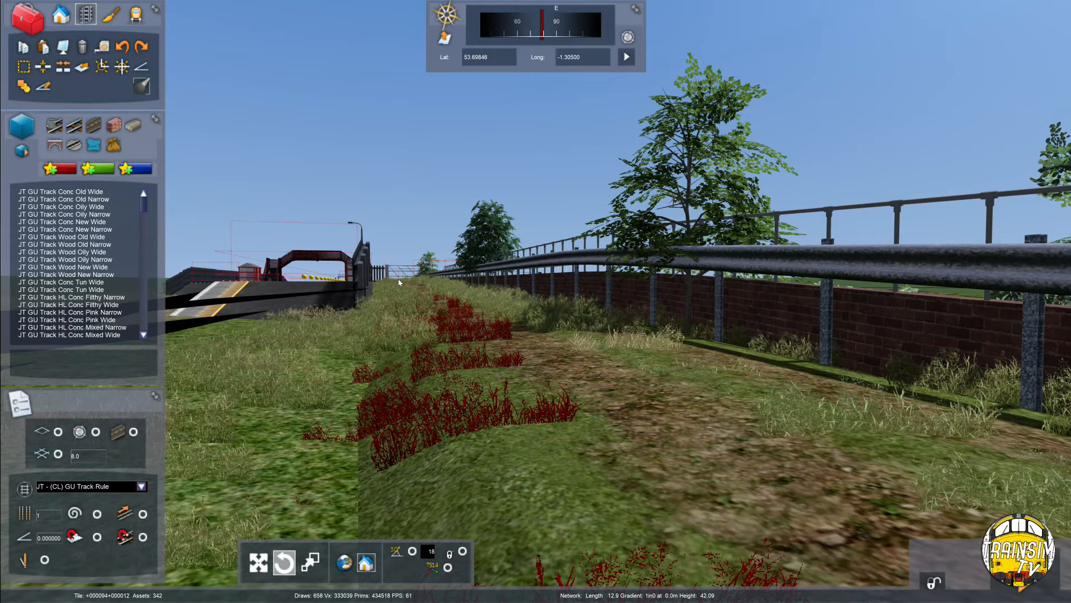
pyautogui.press('Delete')
# Delete two further grass strips growing along the dirt track beside the platform's end fence.
pyautogui.press('Left')
pyautogui.press('Up')
pyautogui.click(489, 296)
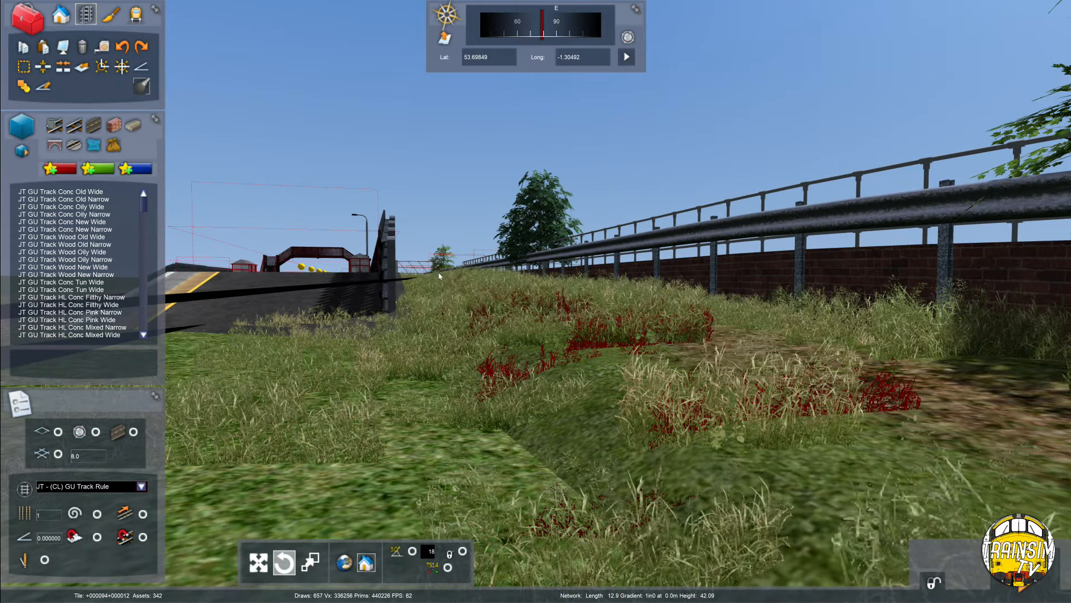
pyautogui.moveTo(364, 257); pyautogui.dragTo(339, 303, button='middle')
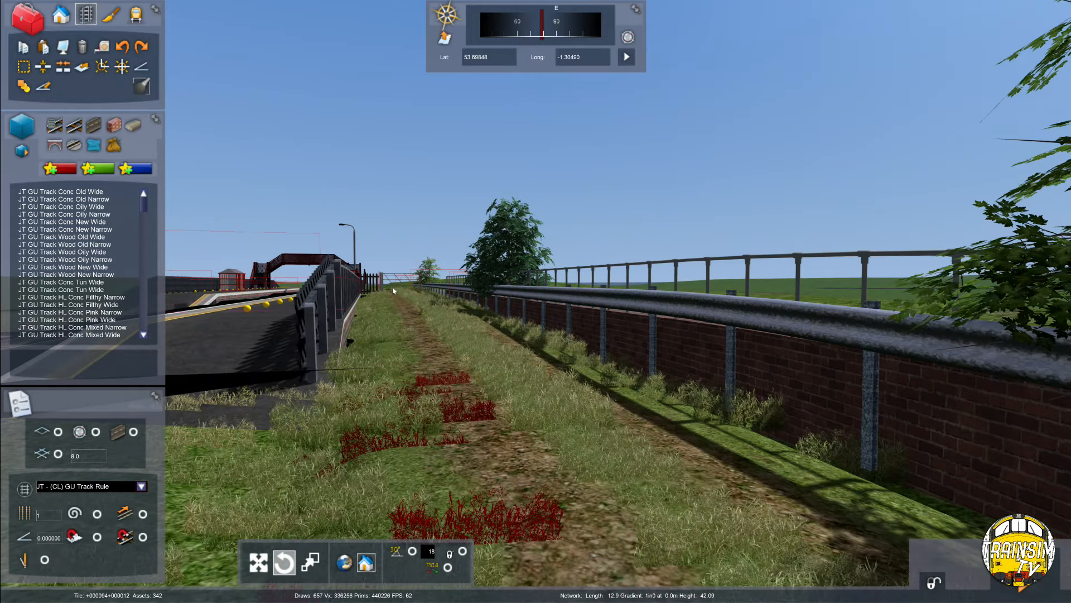
pyautogui.moveTo(393, 290); pyautogui.dragTo(396, 310, button='right')
pyautogui.press('Delete')
pyautogui.press('Up')
pyautogui.click(496, 300)
pyautogui.press('Delete')
pyautogui.press('Down')
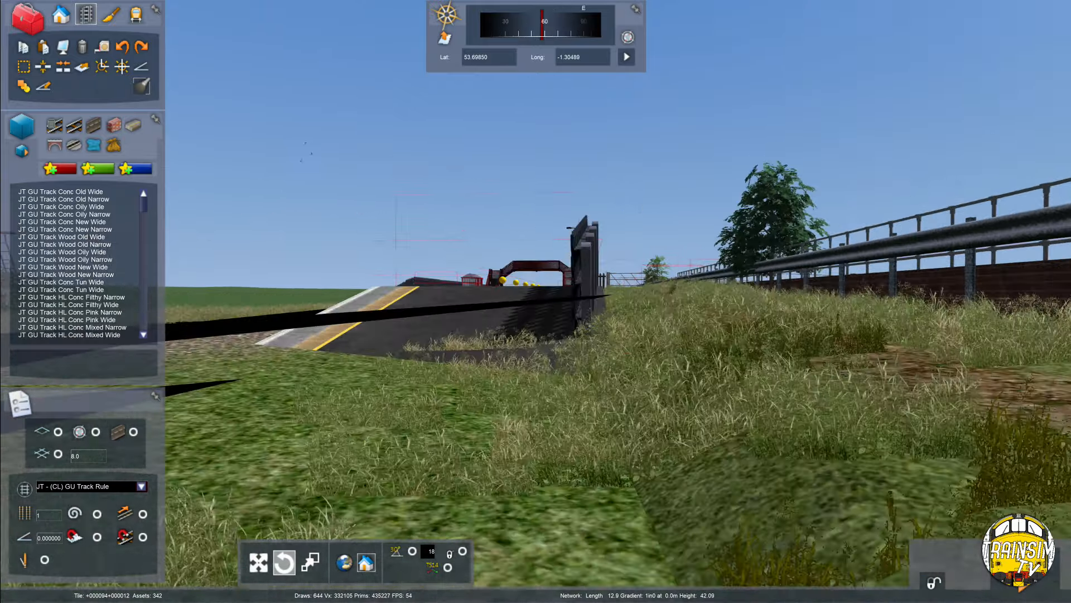
# Look over the cleared ground beyond the platform end and save the changes to the route.
pyautogui.moveTo(497, 299); pyautogui.dragTo(595, 364, button='right')
pyautogui.press('Up')
pyautogui.press('Left')
pyautogui.press('Right')
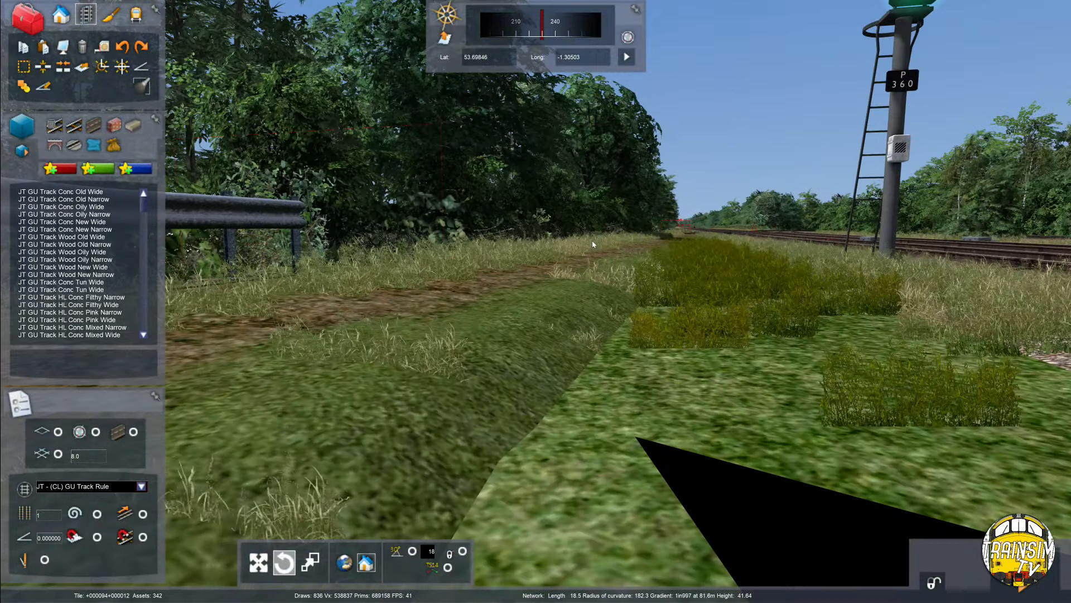
pyautogui.press('Right')
pyautogui.press('Down')
pyautogui.moveTo(717, 241); pyautogui.dragTo(614, 240, button='right')
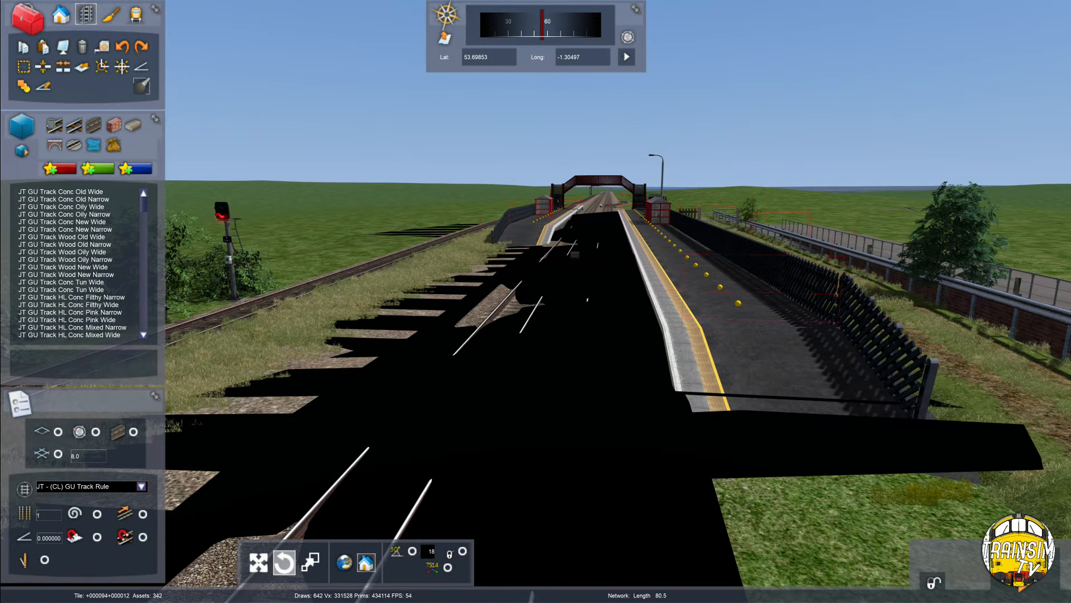
pyautogui.press('F2')
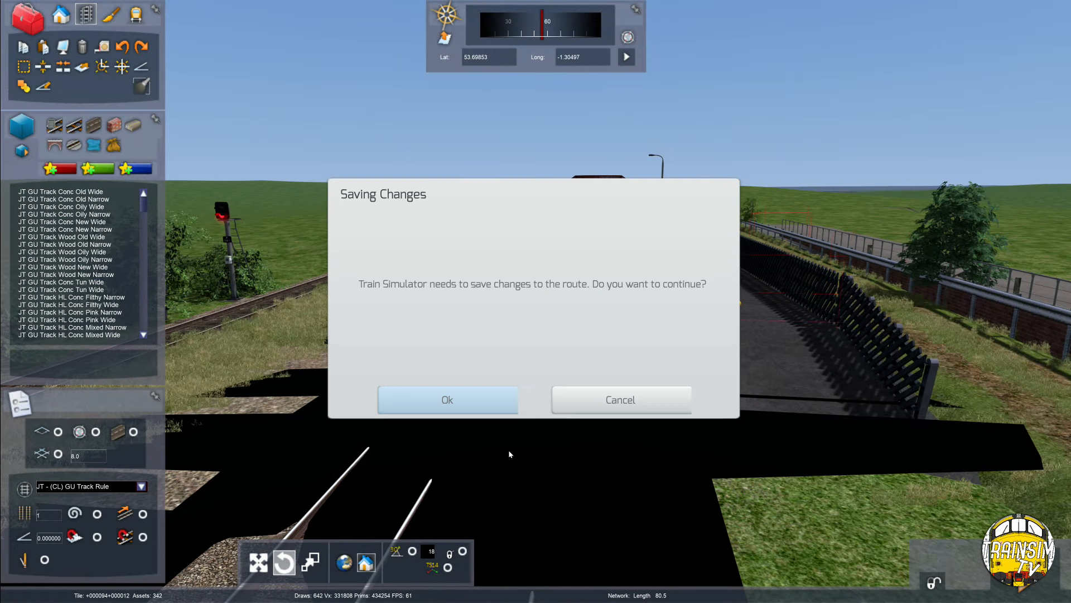
pyautogui.click(426, 399)
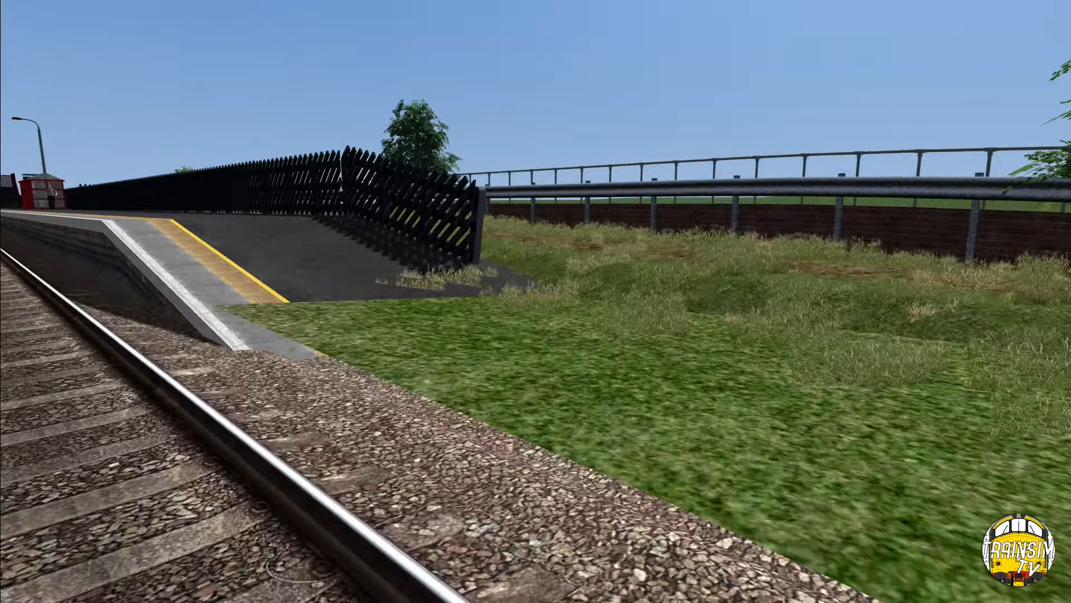
# Open the terrain tools and adjust the ground height along the brick wall beneath the platform ramp.
pyautogui.press('Left')
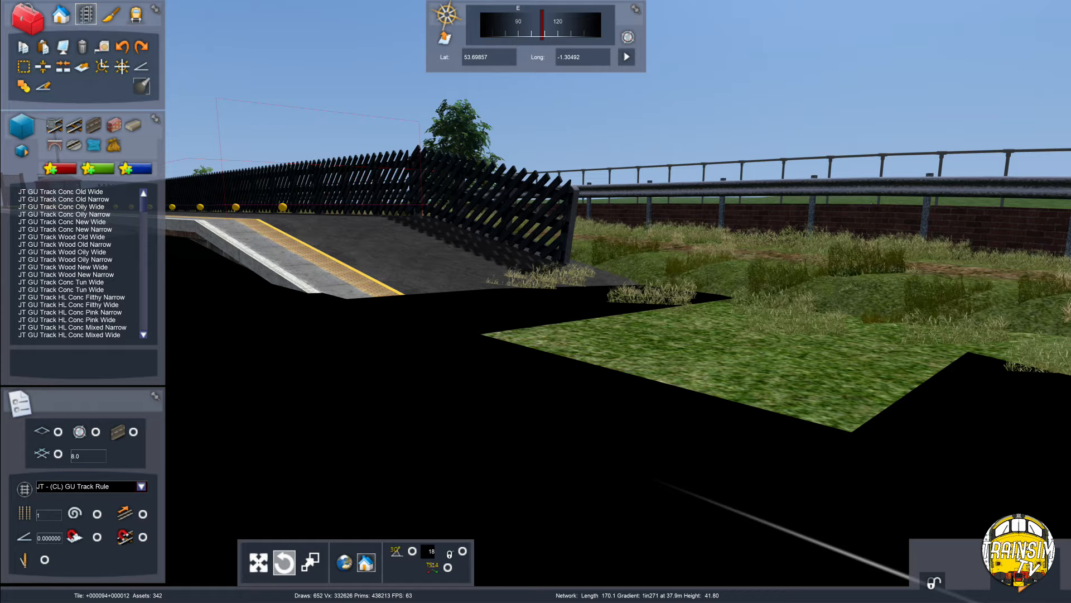
pyautogui.moveTo(641, 139); pyautogui.dragTo(547, 150, button='right')
pyautogui.press('Up')
pyautogui.moveTo(151, 125); pyautogui.dragTo(254, 124, button='right')
pyautogui.click(111, 15)
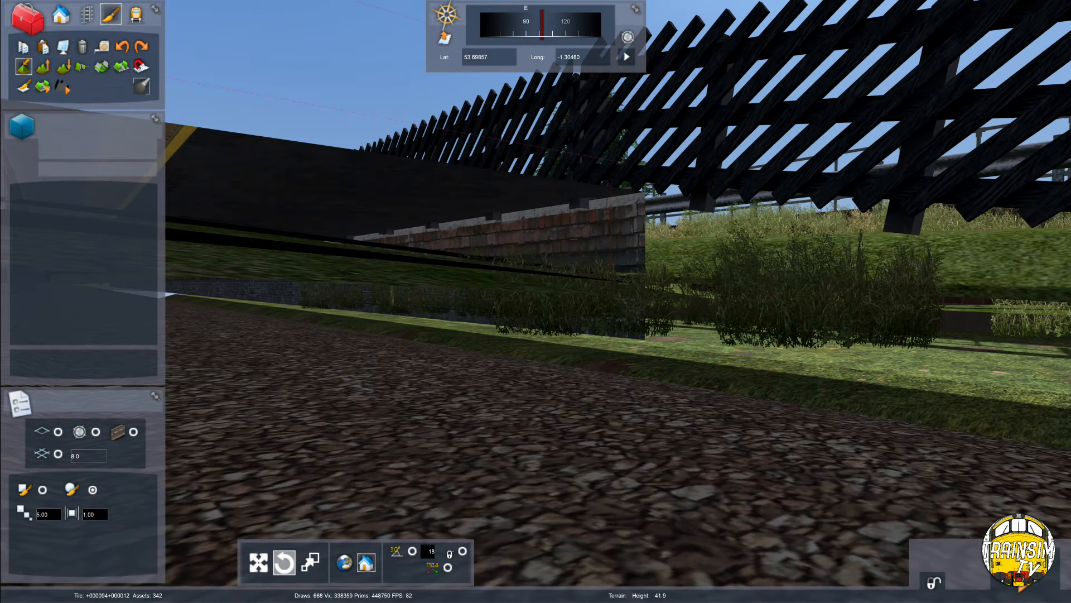
pyautogui.moveTo(301, 154); pyautogui.dragTo(261, 155, button='right')
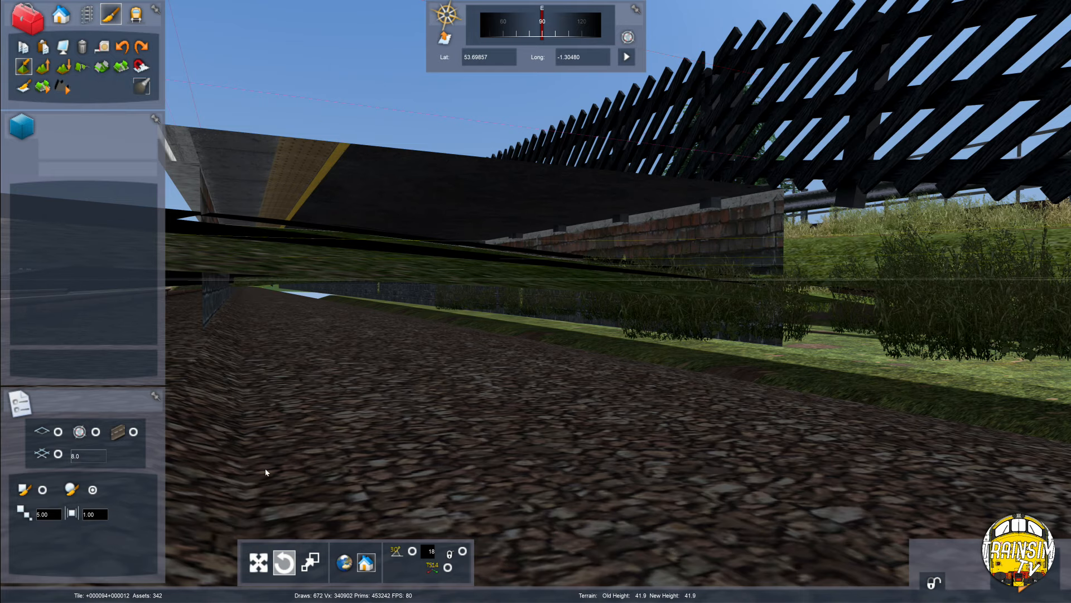
pyautogui.press('Up')
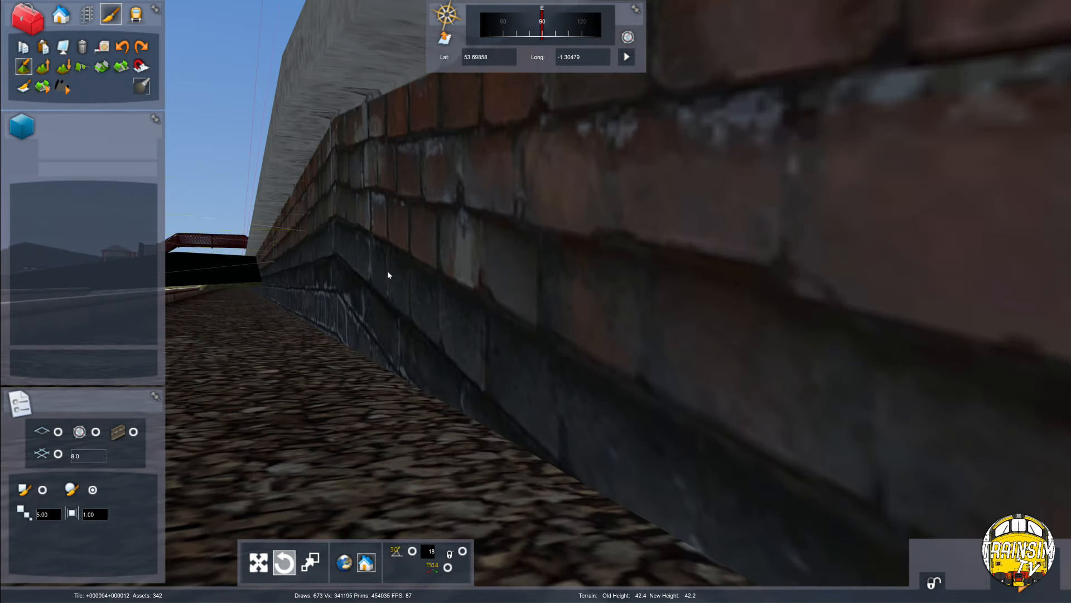
pyautogui.press('Up')
pyautogui.moveTo(391, 307); pyautogui.dragTo(361, 346, button='right')
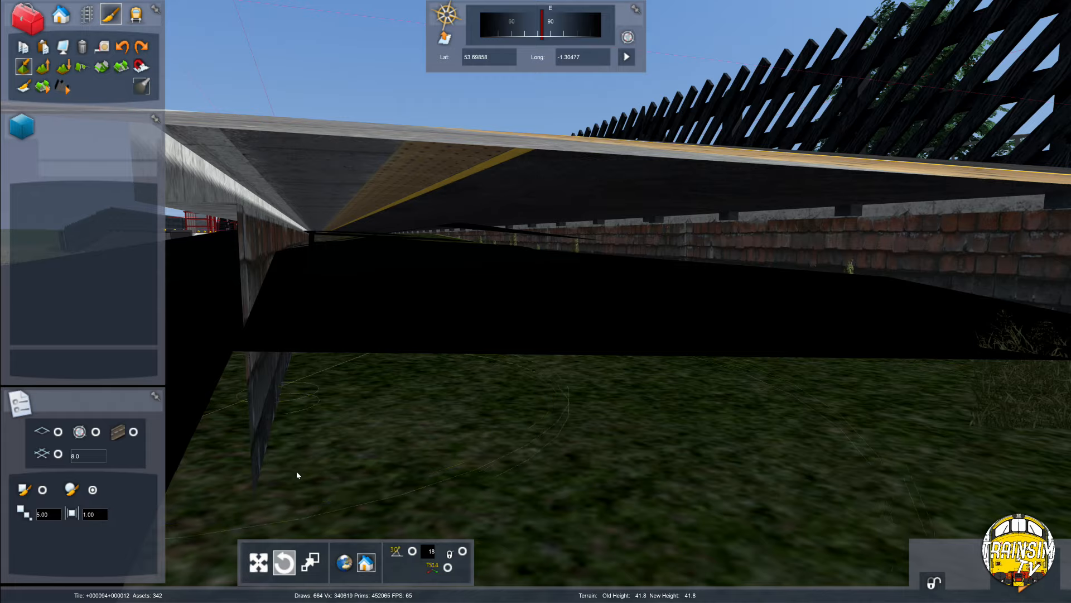
# Lower the ground around the track-side corner of the ramp's brick wall and save the route.
pyautogui.scroll(1, 296, 471)
pyautogui.press('Left')
pyautogui.scroll(-1, 332, 394)
pyautogui.press('Down')
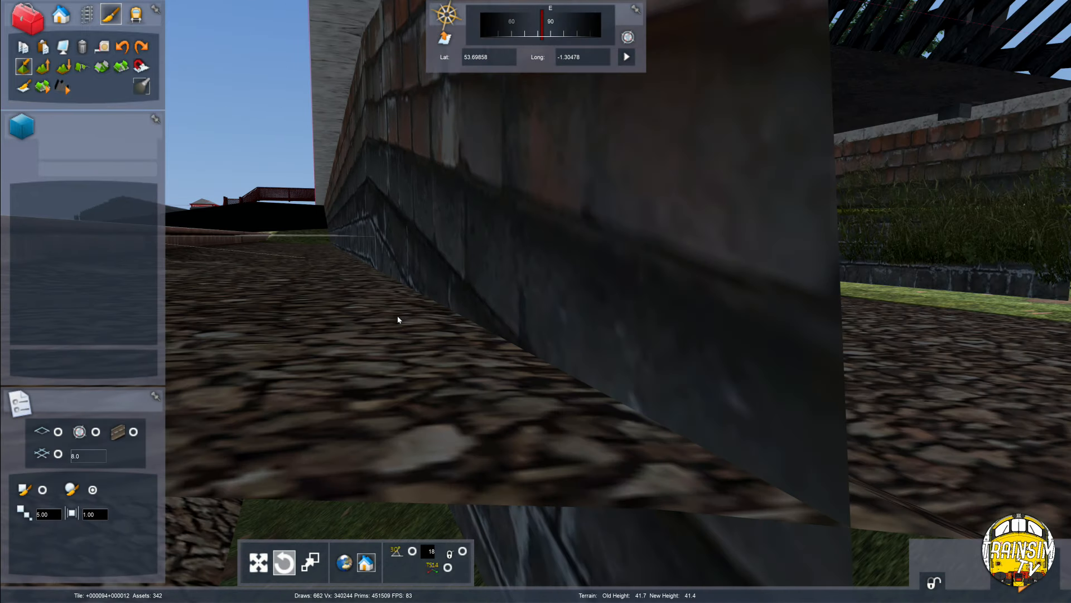
pyautogui.press('Right')
pyautogui.moveTo(397, 303); pyautogui.dragTo(326, 302, button='right')
pyautogui.press('Right')
pyautogui.scroll(3, 349, 299)
pyautogui.press('Down')
pyautogui.press('Left')
pyautogui.press('Left')
pyautogui.press('F2')
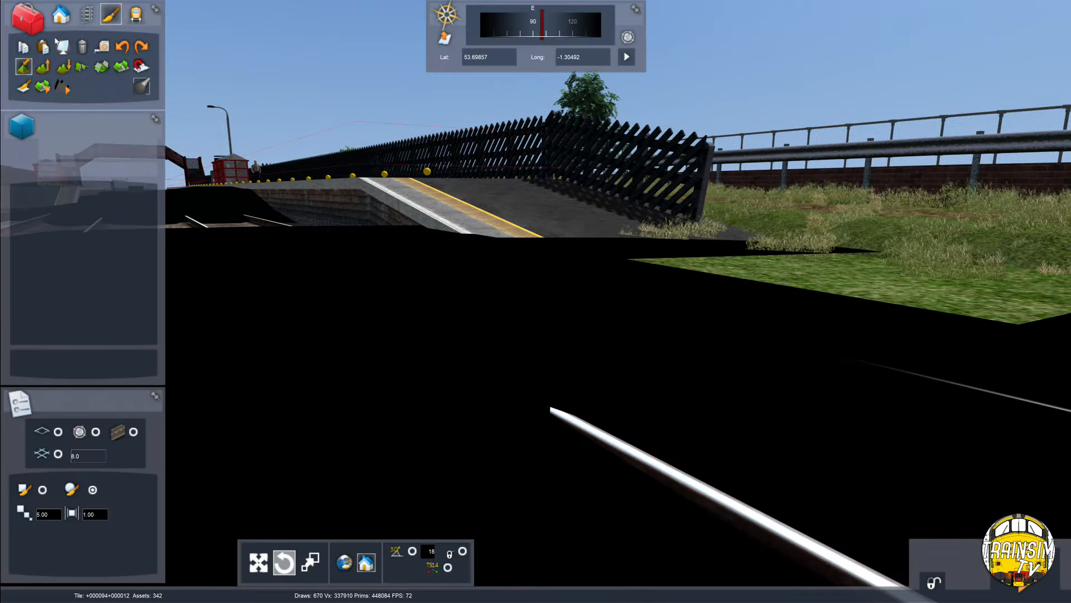
# Inspect the ground at the foot of the platform ramp and along the adjacent track.
pyautogui.press('Right')
pyautogui.press('Up')
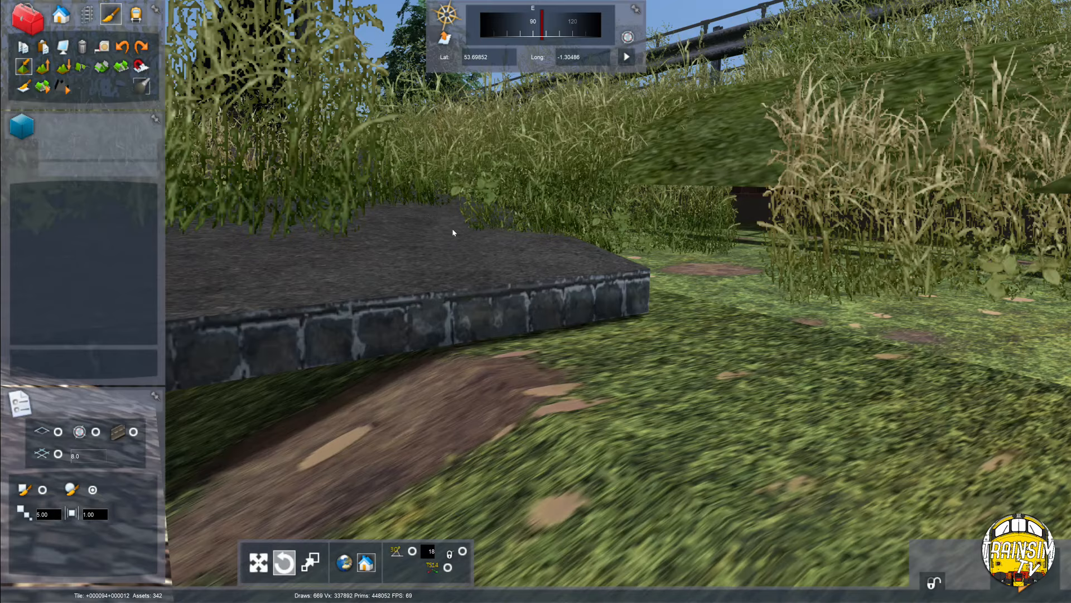
pyautogui.press('Left')
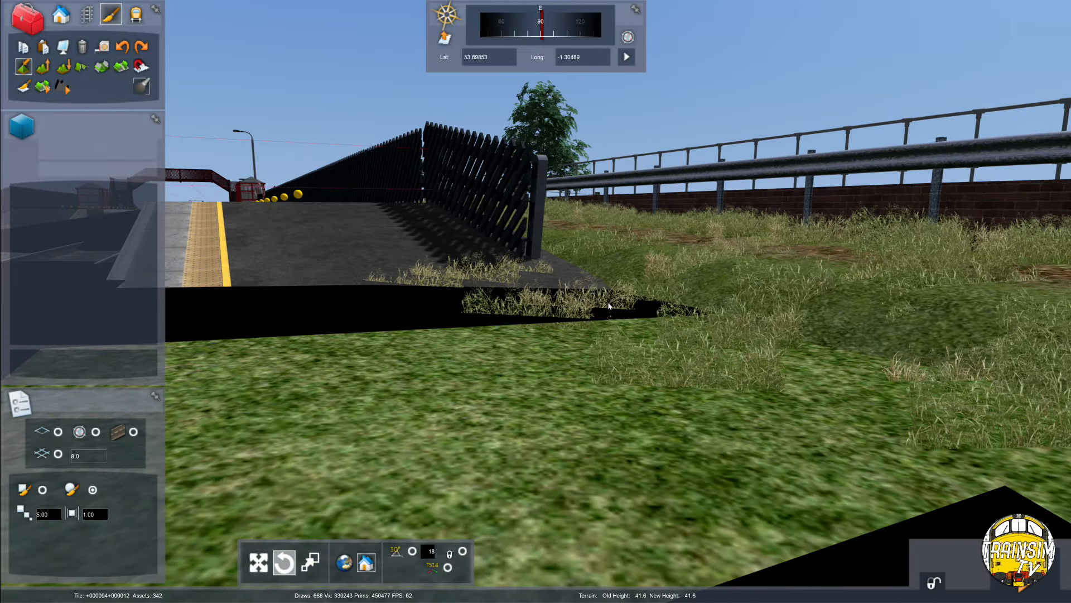
pyautogui.press('Left')
pyautogui.press('Down')
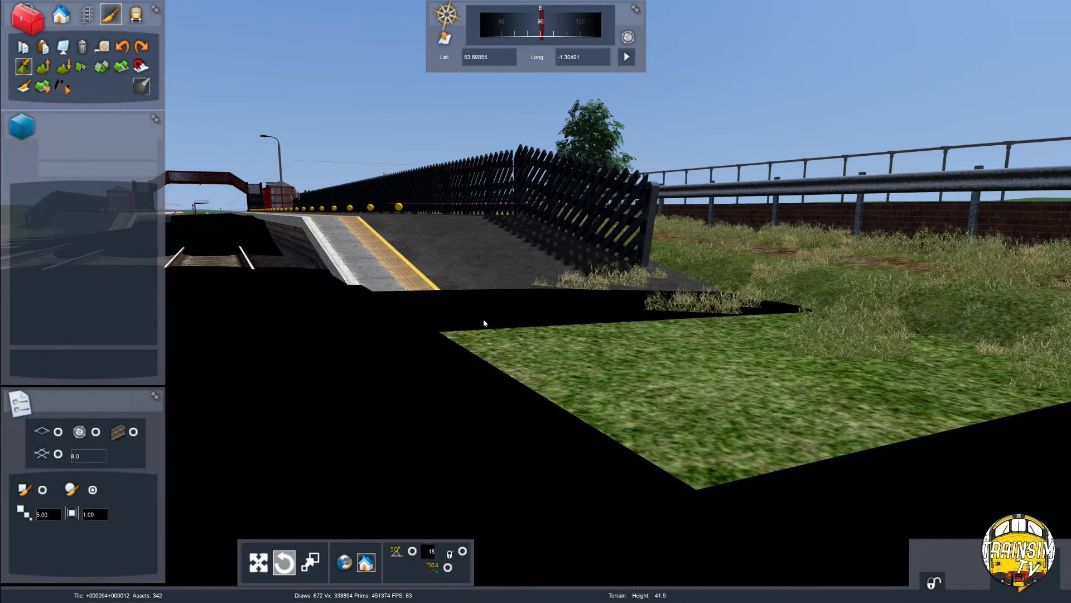
pyautogui.press('Down')
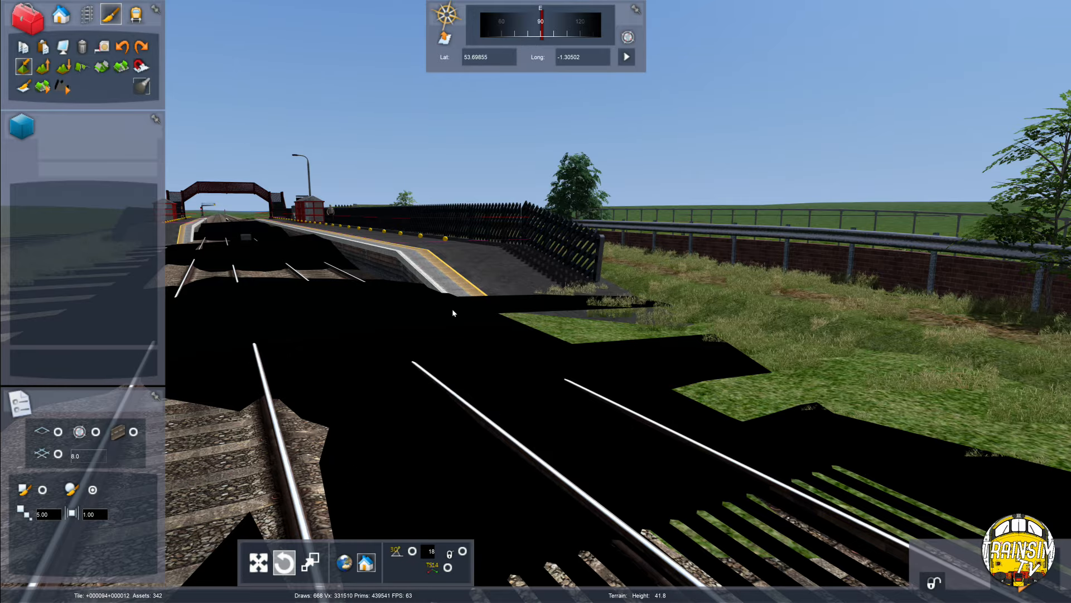
pyautogui.press('Up')
pyautogui.moveTo(490, 314)
pyautogui.mouseDown(button='right')
pyautogui.moveTo(486, 303)
pyautogui.moveTo(487, 317)
pyautogui.mouseUp(button='right')
pyautogui.press('Up')
pyautogui.press('Up')
pyautogui.press('Up')
pyautogui.moveTo(665, 310); pyautogui.dragTo(706, 317, button='right')
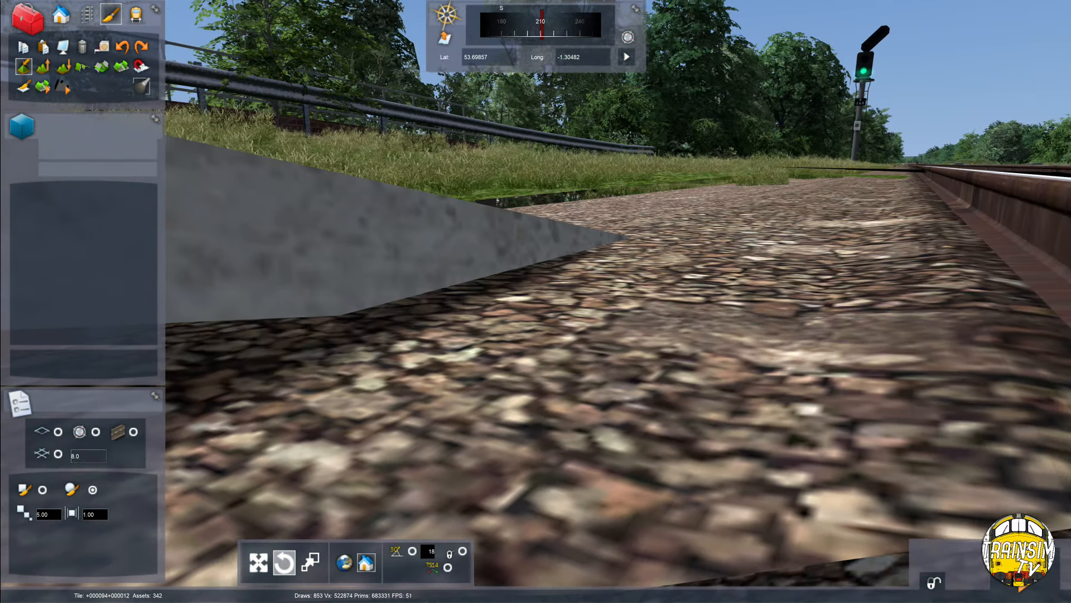
# Reshape the terrain height beside and between the rails near the foot of the platform ramp.
pyautogui.moveTo(832, 256); pyautogui.dragTo(841, 254, button='right')
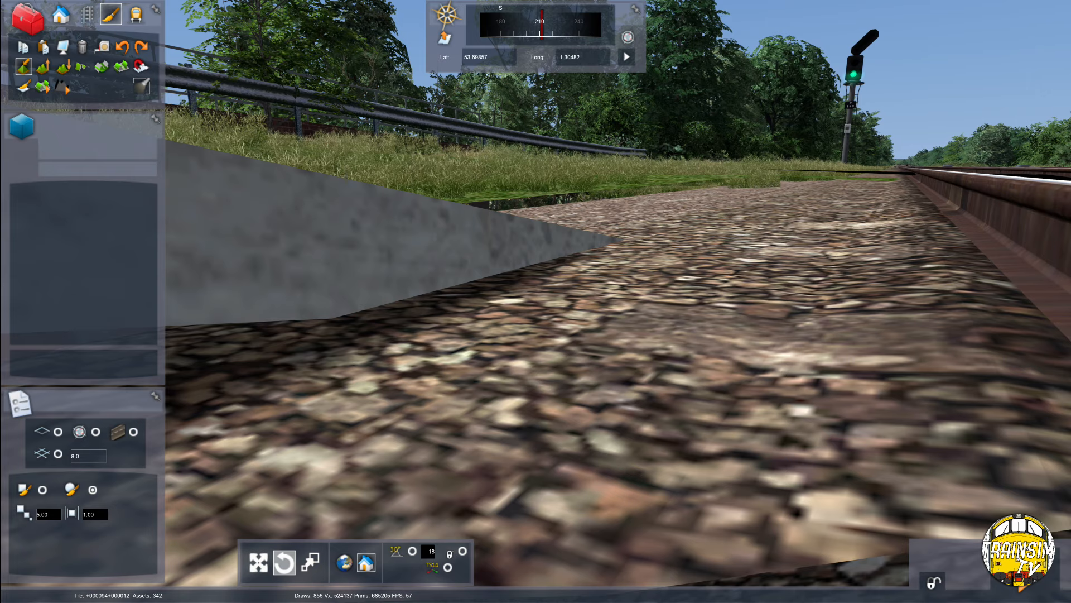
pyautogui.scroll(-3, 724, 220)
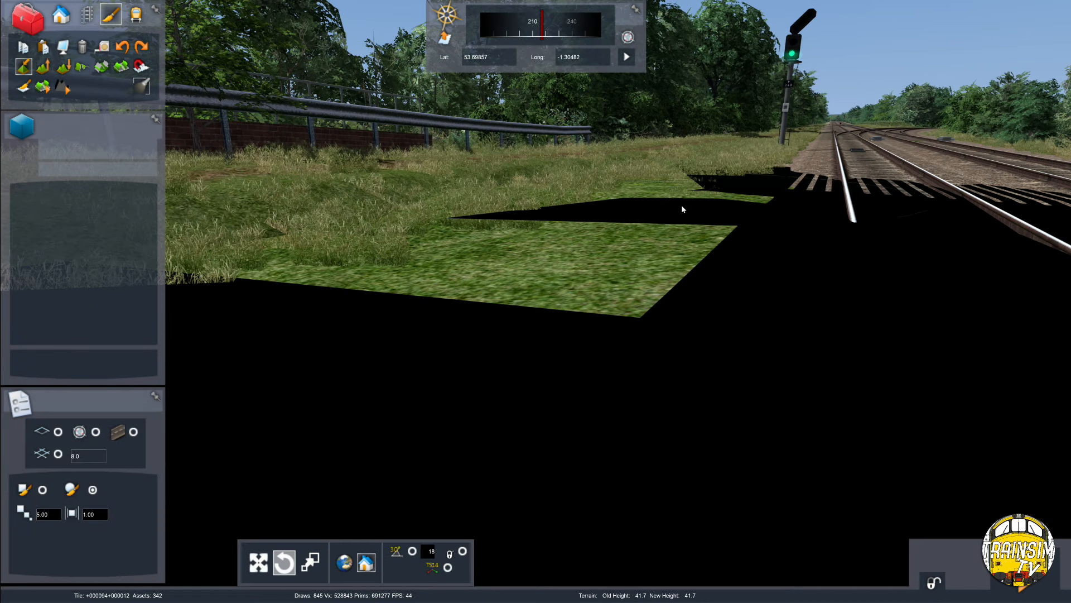
pyautogui.moveTo(682, 209); pyautogui.dragTo(724, 198)
pyautogui.scroll(3, 711, 269)
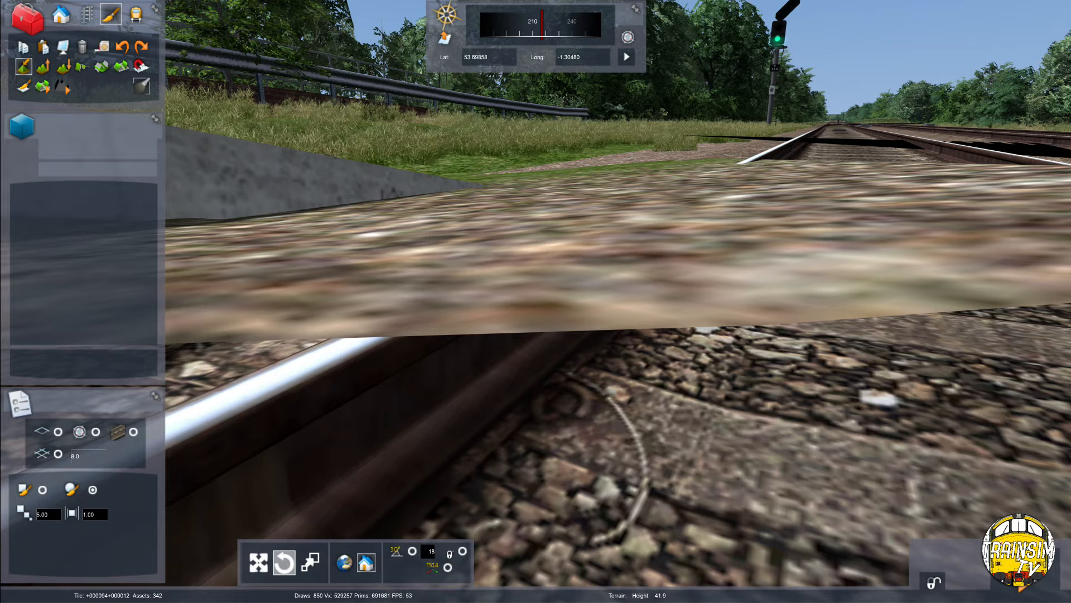
pyautogui.moveTo(680, 308)
pyautogui.mouseDown()
pyautogui.moveTo(640, 339)
pyautogui.moveTo(655, 505)
pyautogui.moveTo(641, 591)
pyautogui.mouseUp()
pyautogui.scroll(-1, 640, 339)
pyautogui.moveTo(535, 301); pyautogui.dragTo(714, 301, button='right')
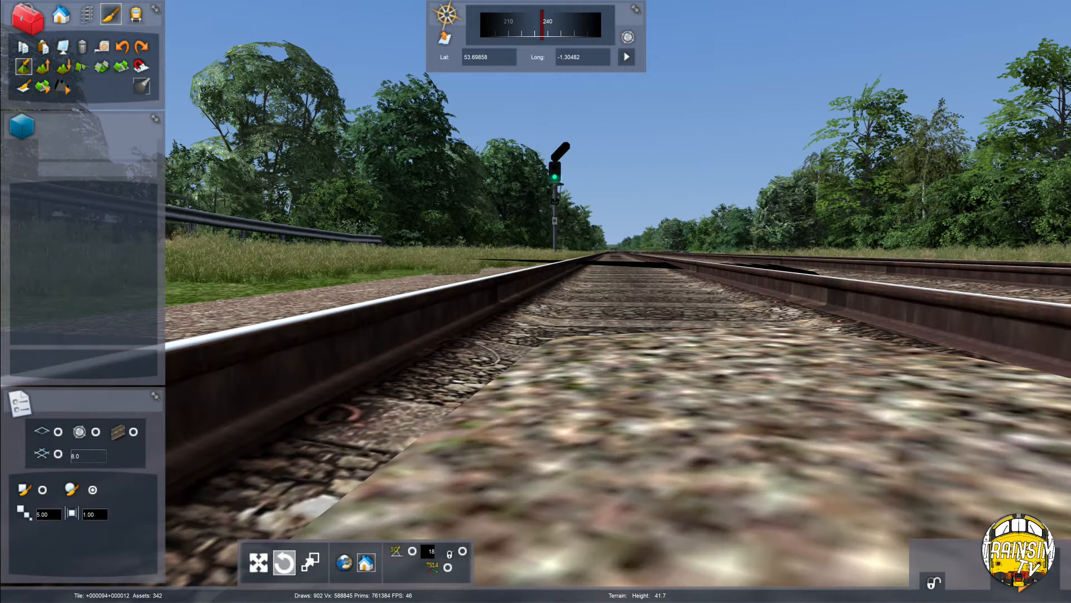
pyautogui.scroll(-1, 618, 357)
# Save the route, check the platform end outside the editor and return to editing mode.
pyautogui.press('F2')
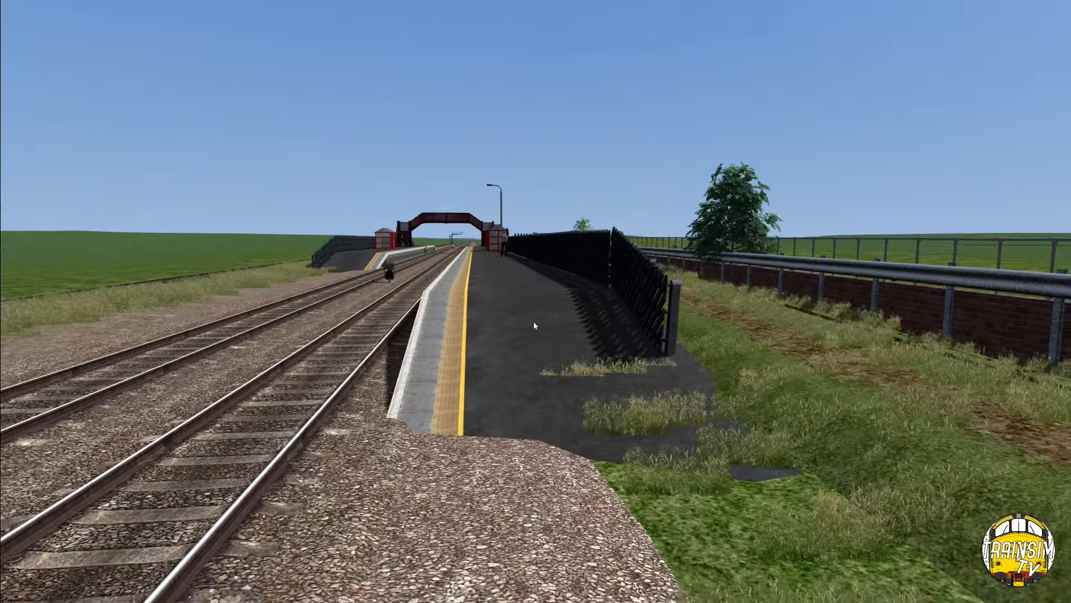
pyautogui.hotkey('ctrl', 'e')
pyautogui.press('Down')
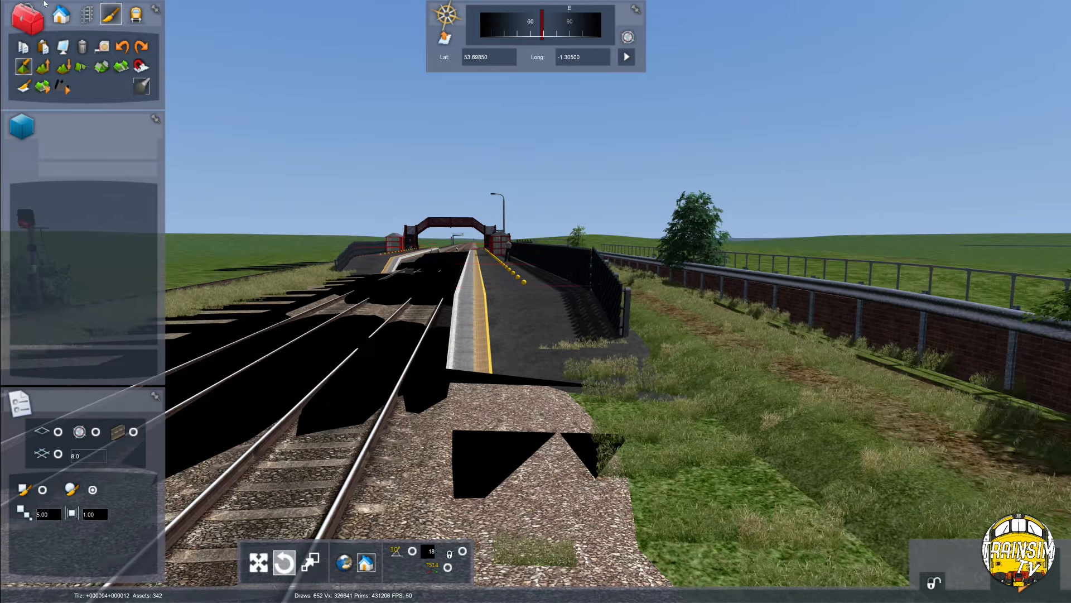
# Inspect both sides of the brick wall beside the crash barrier at ground level.
pyautogui.click(62, 14)
pyautogui.click(580, 447)
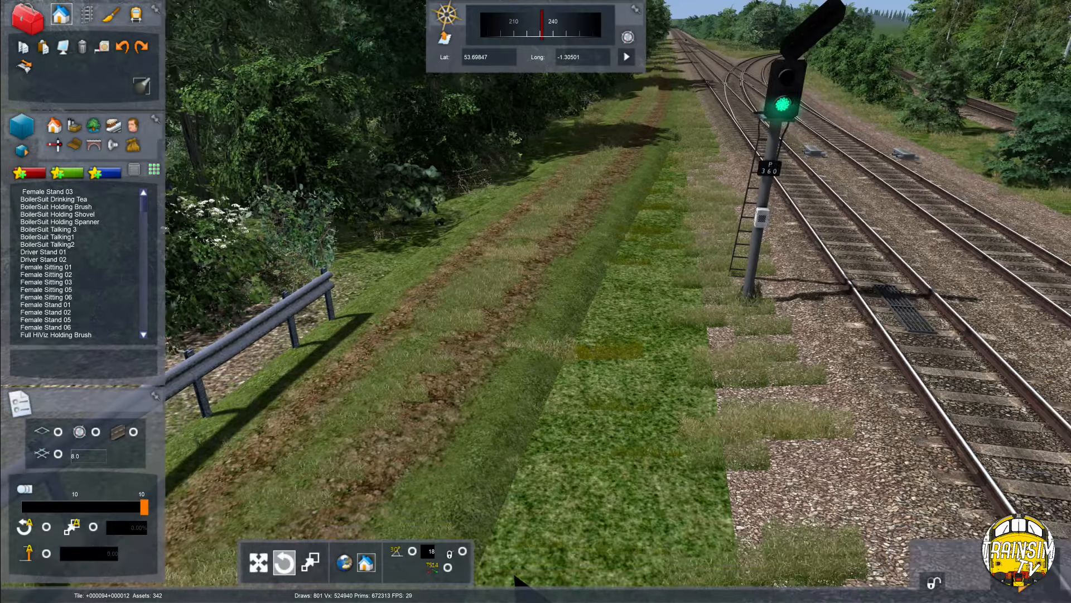
pyautogui.moveTo(639, 380); pyautogui.dragTo(374, 327, button='right')
pyautogui.press('Up')
pyautogui.press('Right')
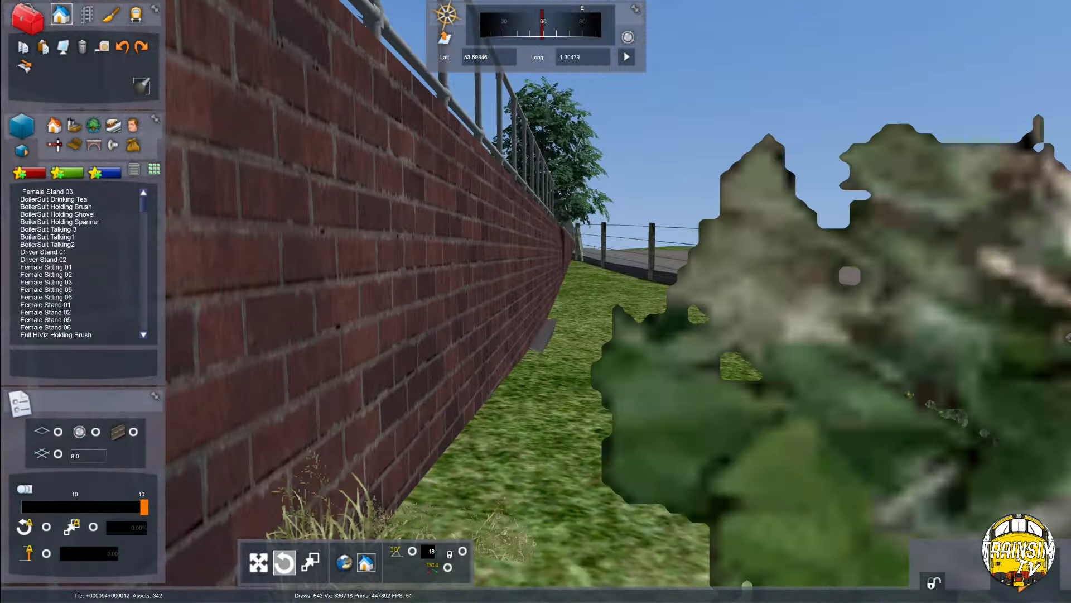
pyautogui.press('Left')
pyautogui.press('Right')
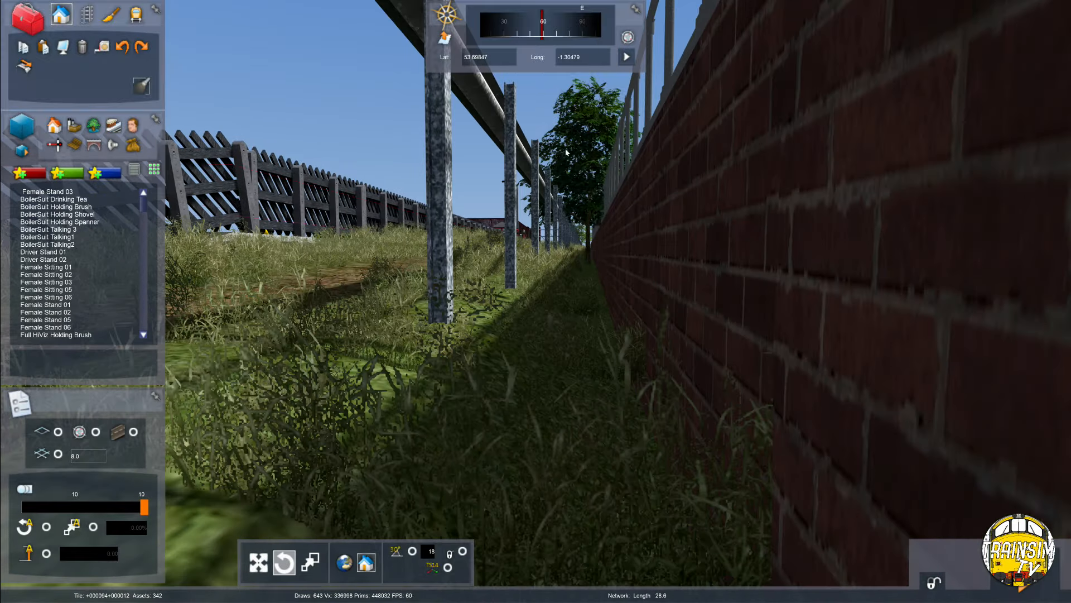
# Show the height handles for the linear objects and examine the joints of the crash barrier along the brick wall.
pyautogui.click(91, 22)
pyautogui.click(140, 67)
pyautogui.press('Left')
pyautogui.moveTo(585, 274); pyautogui.dragTo(634, 302, button='right')
pyautogui.press('Down')
pyautogui.press('Up')
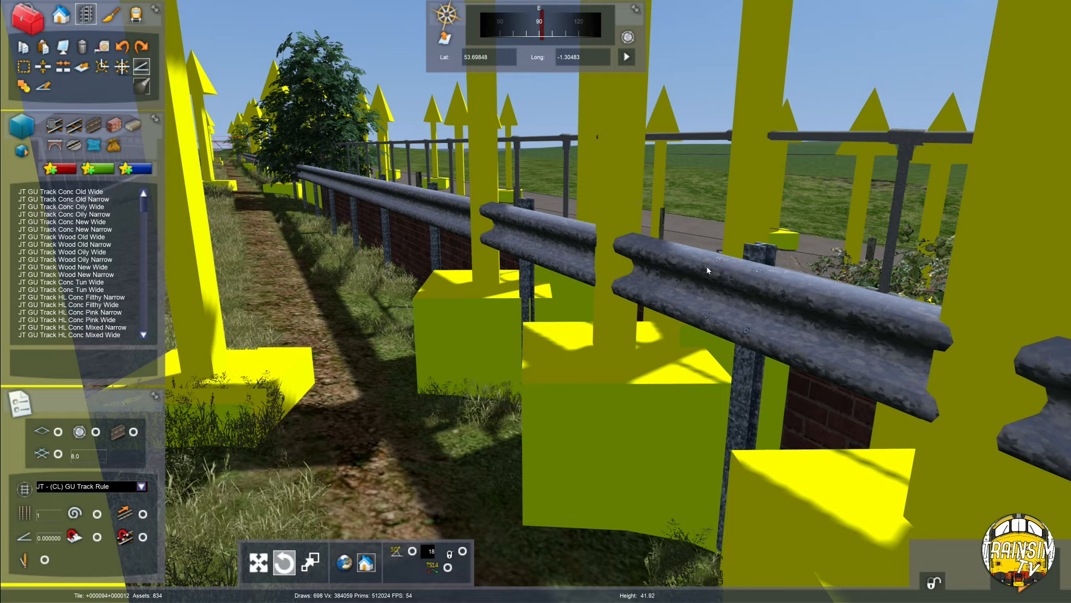
pyautogui.press('Down')
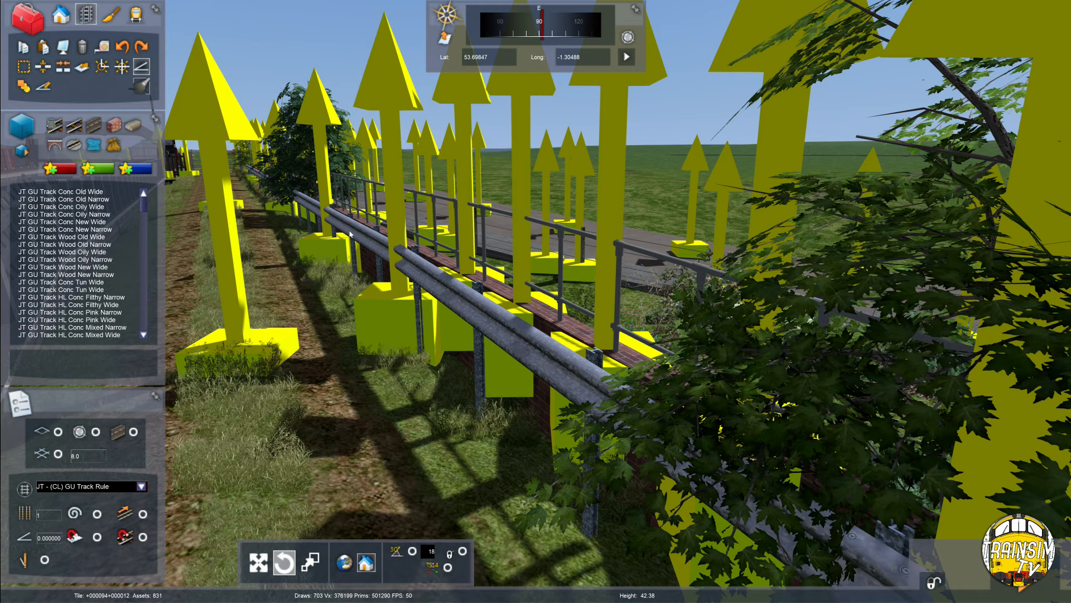
pyautogui.press('Left')
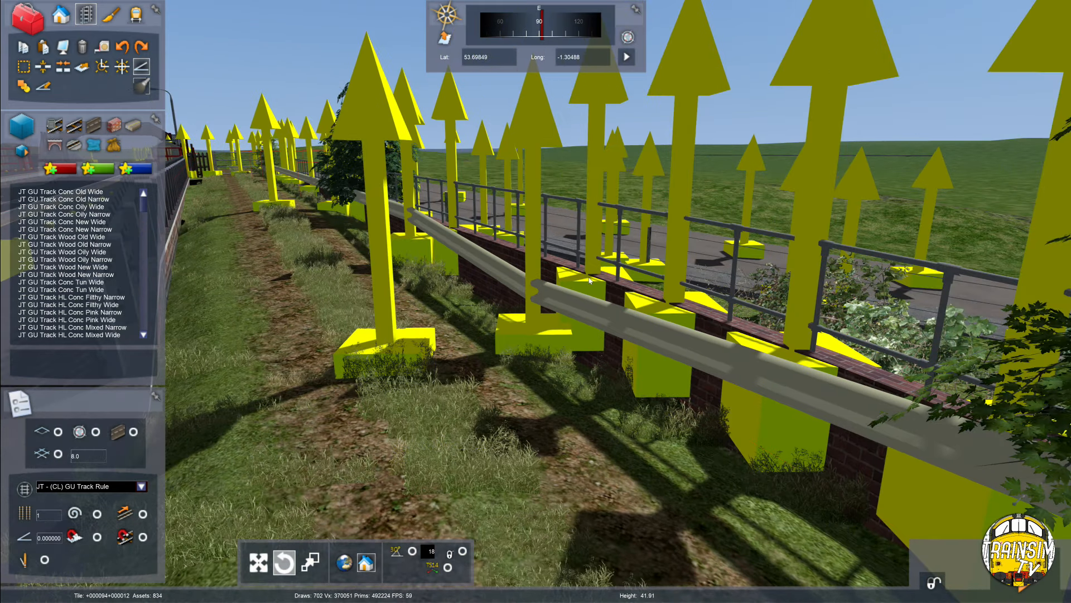
pyautogui.press('Up')
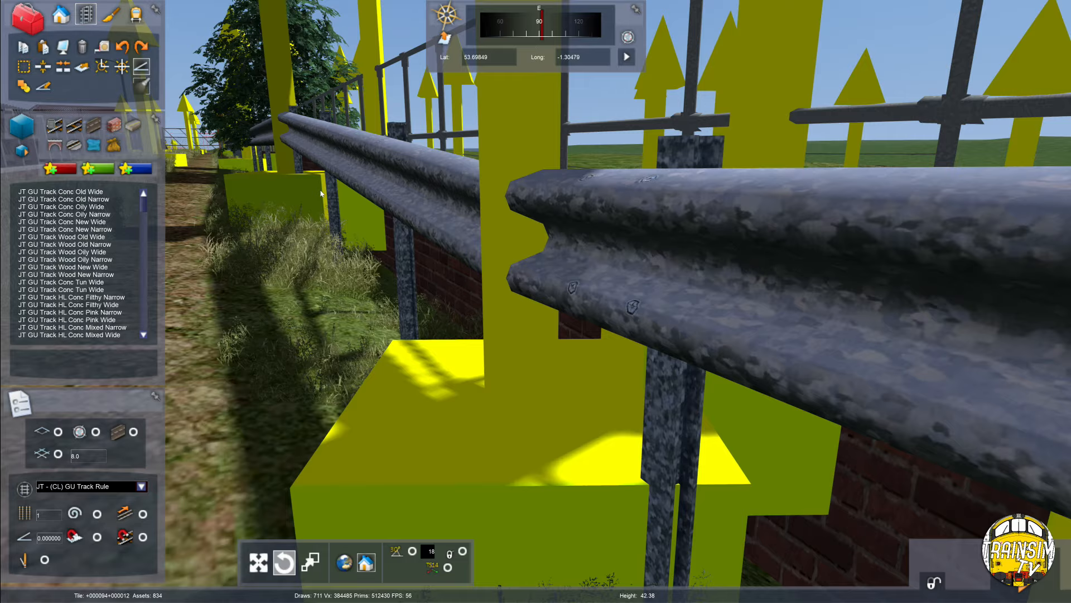
pyautogui.press('Down')
# Delete the surplus height points that break up the crash barrier in front of the brick wall.
pyautogui.moveTo(325, 214); pyautogui.dragTo(422, 248, button='right')
pyautogui.moveTo(422, 248); pyautogui.dragTo(471, 286, button='middle')
pyautogui.press('Delete')
pyautogui.hotkey('ctrl', 'z')
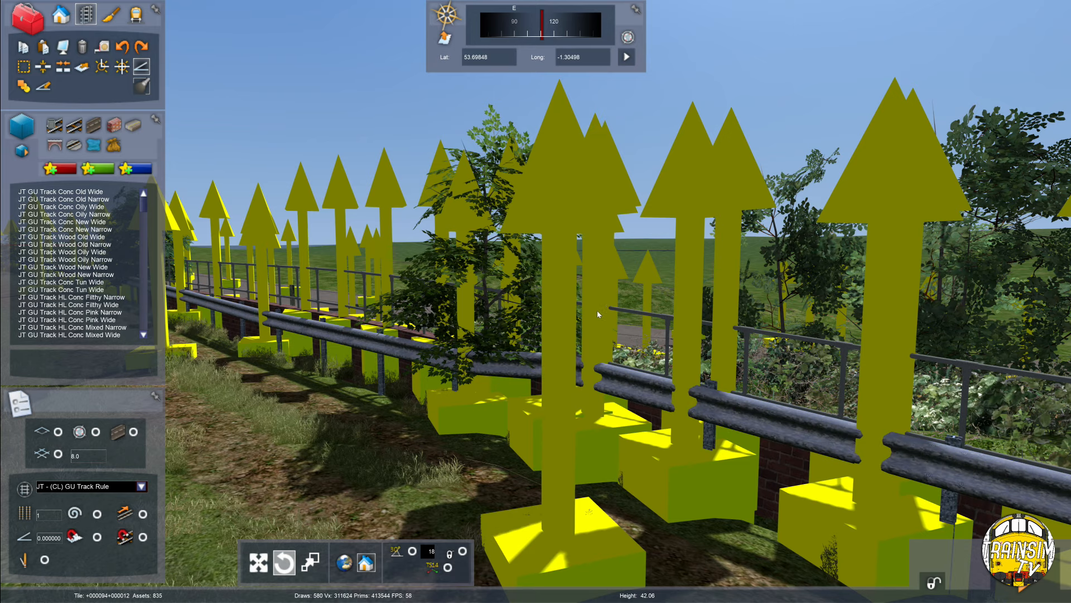
pyautogui.press('Delete')
pyautogui.click(636, 328)
pyautogui.press('Delete')
pyautogui.click(682, 338)
pyautogui.press('Delete')
pyautogui.moveTo(747, 370); pyautogui.dragTo(774, 370, button='right')
pyautogui.click(774, 370)
pyautogui.press('Delete')
pyautogui.click(798, 328)
pyautogui.press('Delete')
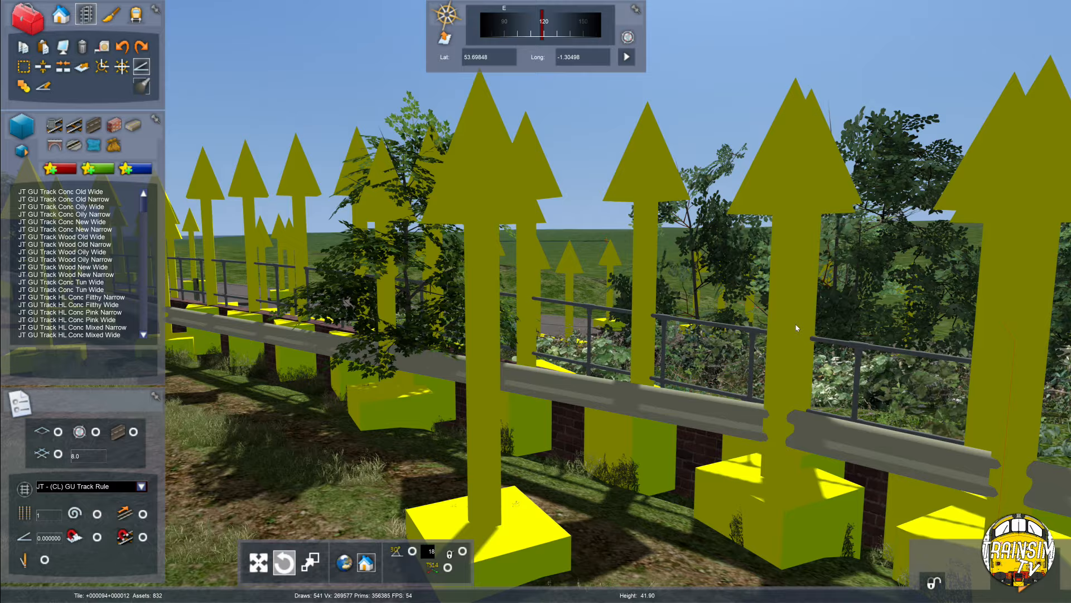
# Delete the remaining surplus height points on the crash barrier around the end of the brick wall and leave gradient editing.
pyautogui.moveTo(798, 328); pyautogui.dragTo(796, 328, button='right')
pyautogui.click(803, 329)
pyautogui.press('Delete')
pyautogui.press('Right')
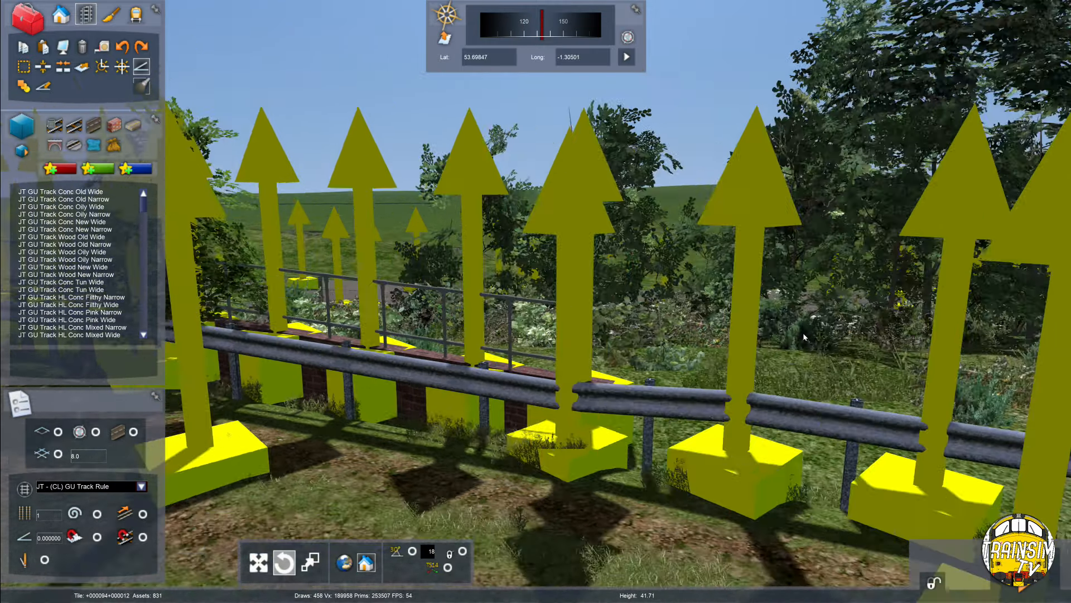
pyautogui.press('Delete')
pyautogui.click(721, 329)
pyautogui.press('Delete')
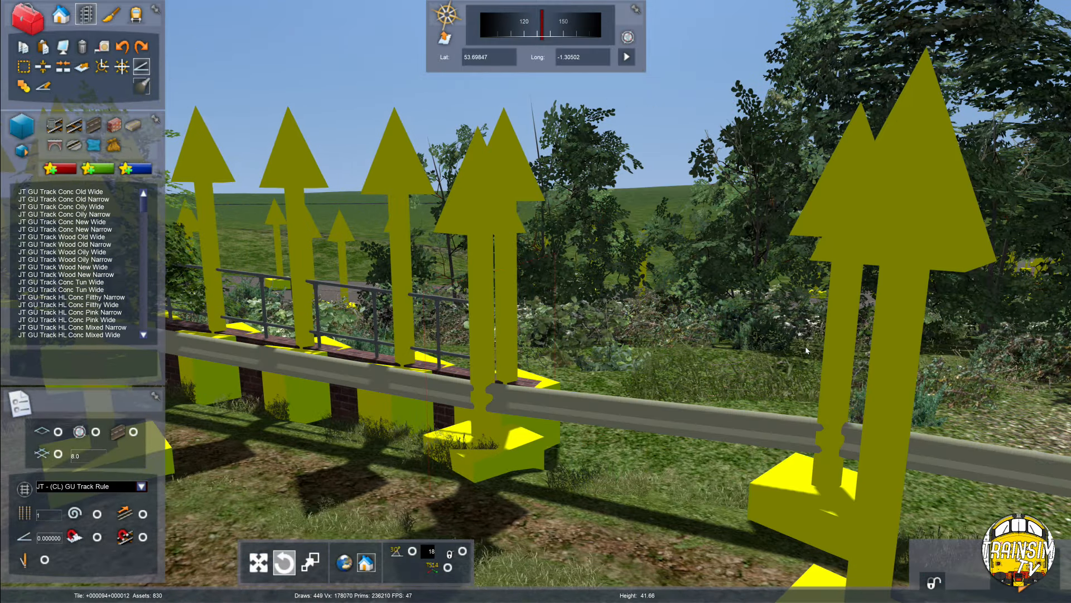
pyautogui.click(837, 340)
pyautogui.press('Delete')
pyautogui.press('Down')
pyautogui.press('space')
# Review the crash barrier and the dirt track from beyond the signal and from the railway line.
pyautogui.moveTo(798, 353); pyautogui.dragTo(614, 353, button='right')
pyautogui.press('Down')
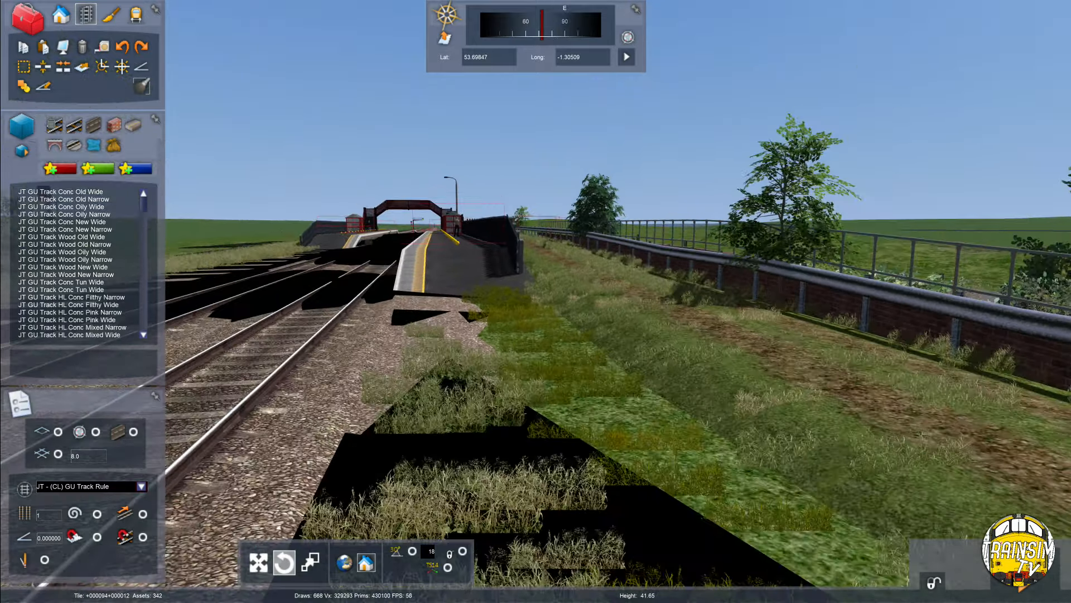
pyautogui.press('Right')
pyautogui.press('Down')
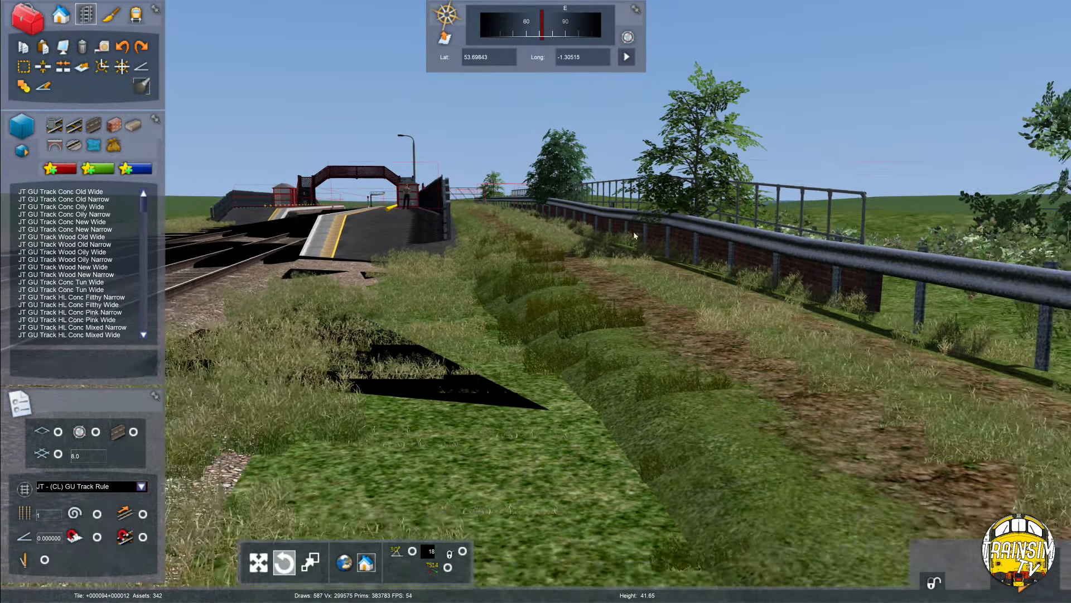
pyautogui.press('Left')
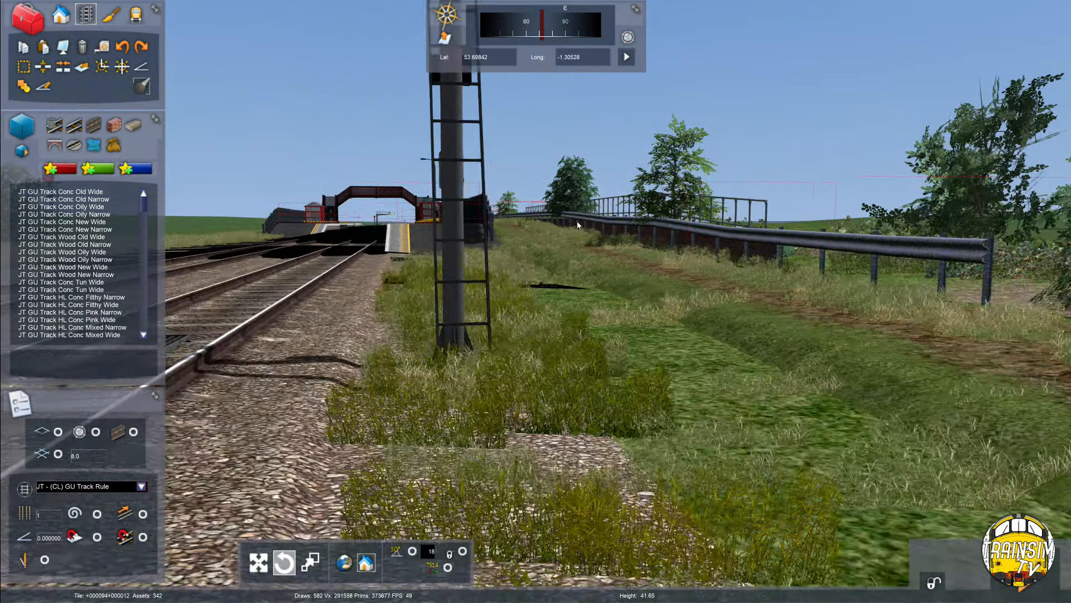
pyautogui.press('Down')
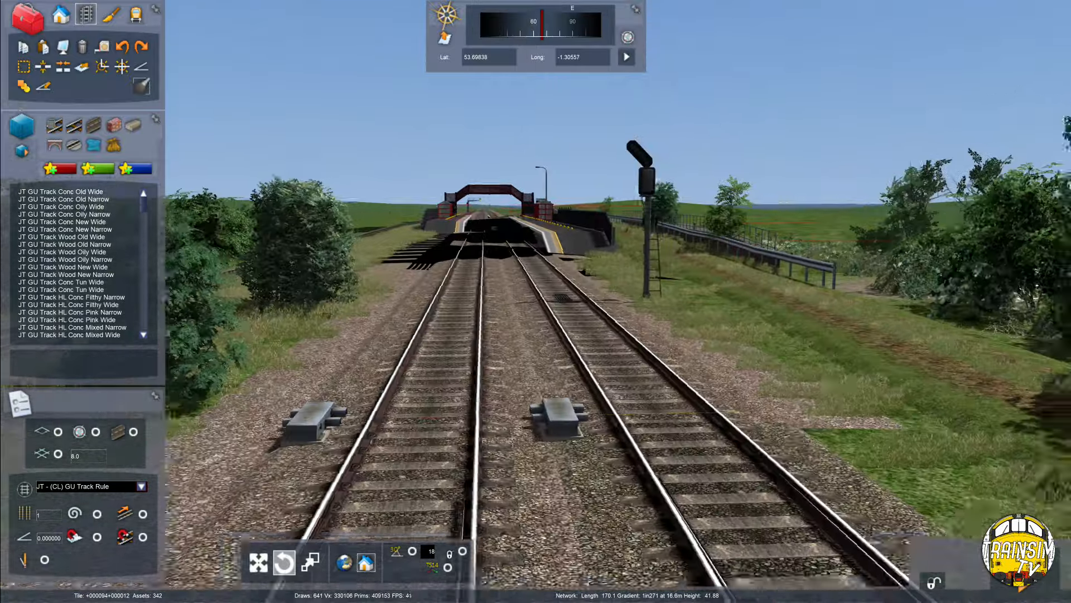
pyautogui.press('Right')
pyautogui.press('Up')
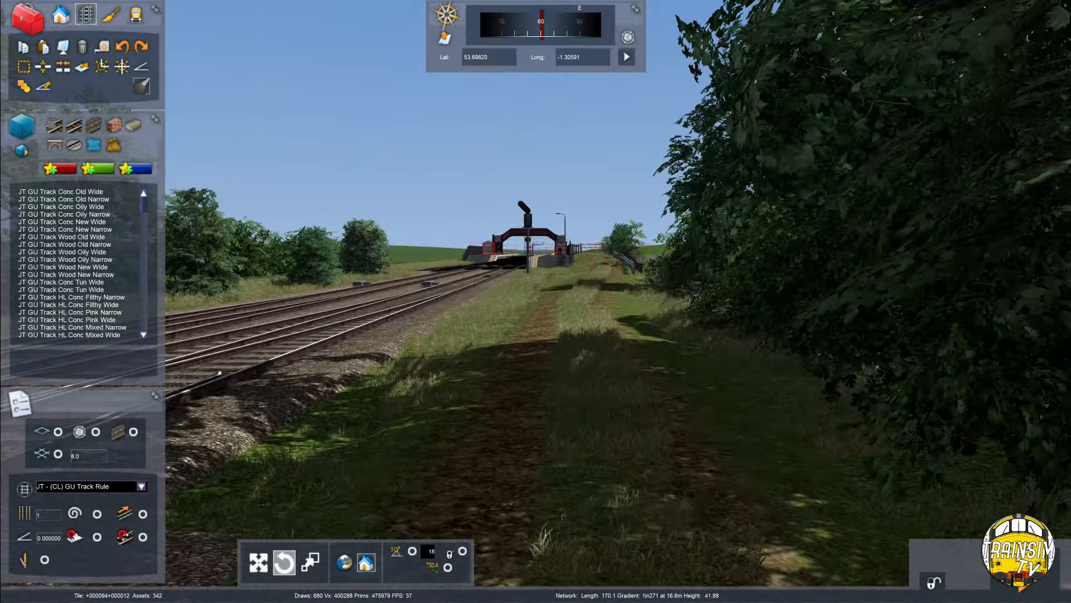
pyautogui.press('Left')
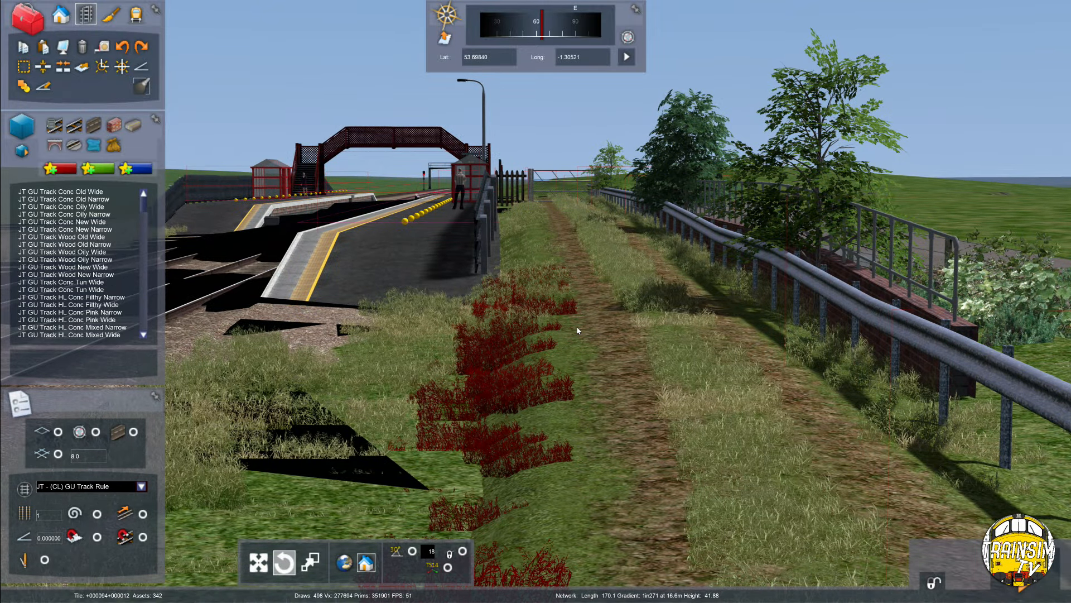
pyautogui.press('Down')
pyautogui.press('Down')
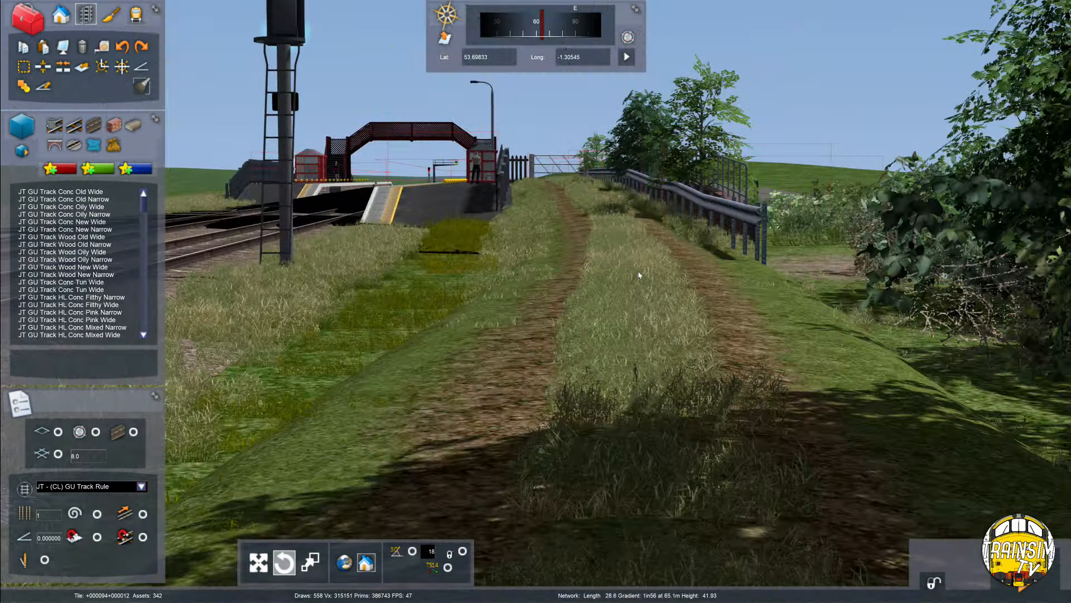
pyautogui.press('Left')
pyautogui.moveTo(639, 275); pyautogui.dragTo(638, 273, button='right')
pyautogui.press('Up')
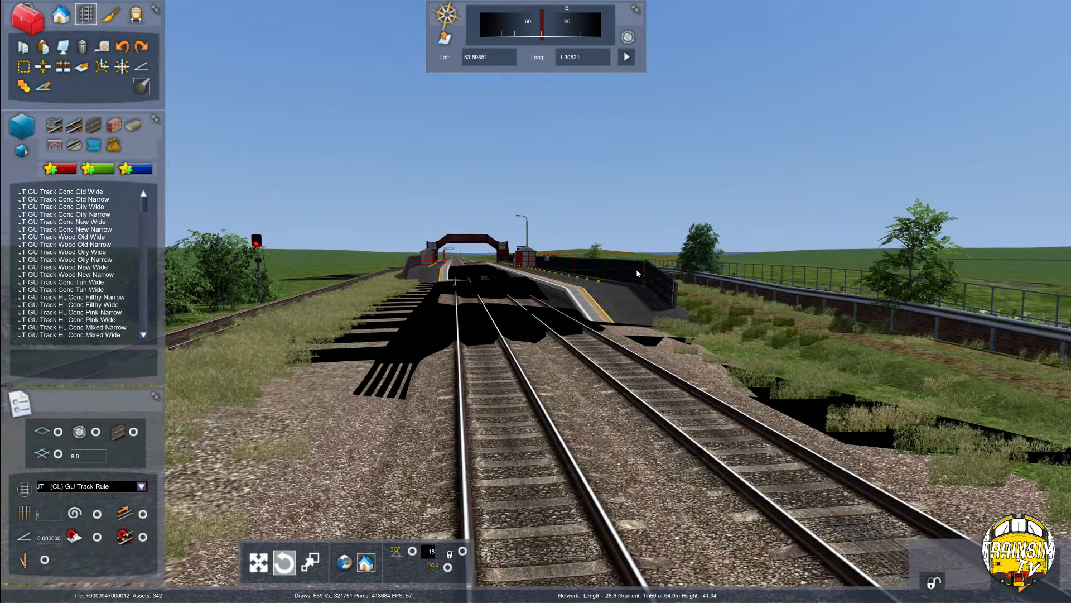
# Examine the platform ramp, its fence and the access track beside it from the approach end.
pyautogui.press('Right')
pyautogui.scroll(-3, 639, 274)
pyautogui.press('Up')
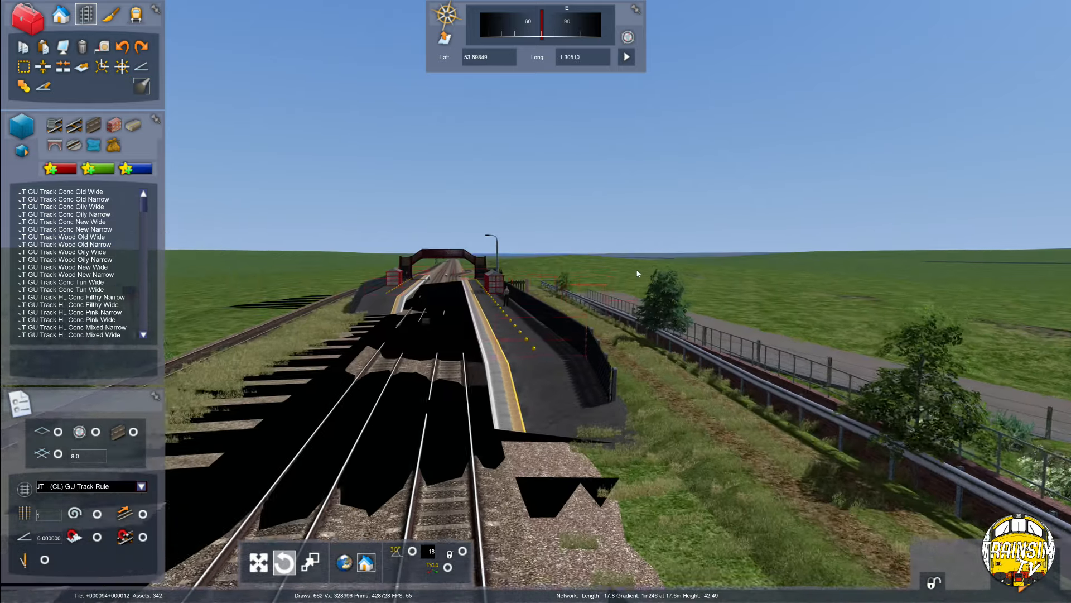
pyautogui.press('Up')
pyautogui.press('Right')
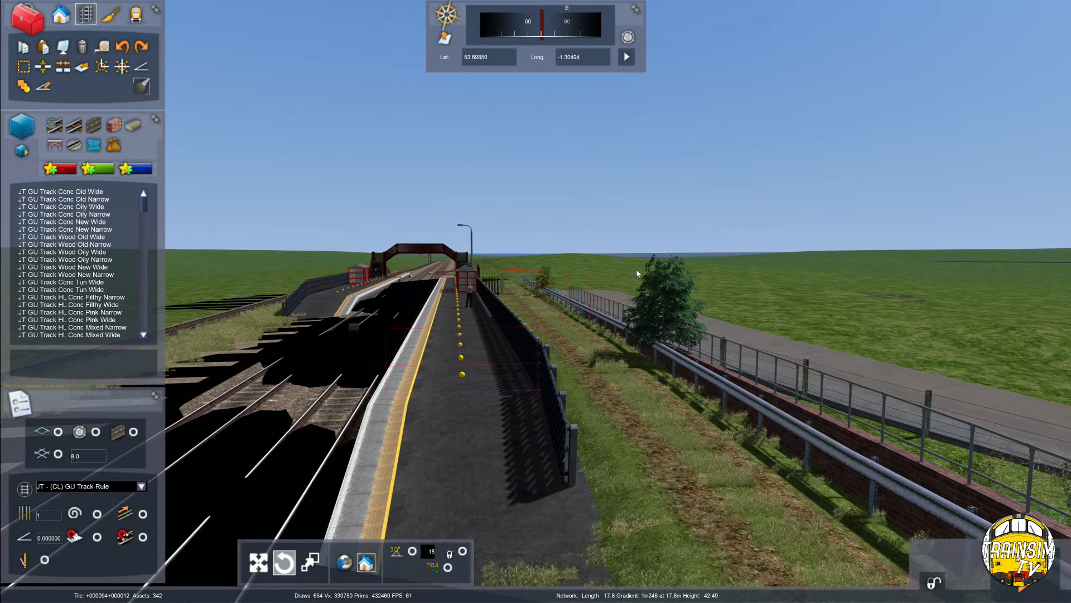
pyautogui.press('Up')
pyautogui.press('Right')
pyautogui.press('Up')
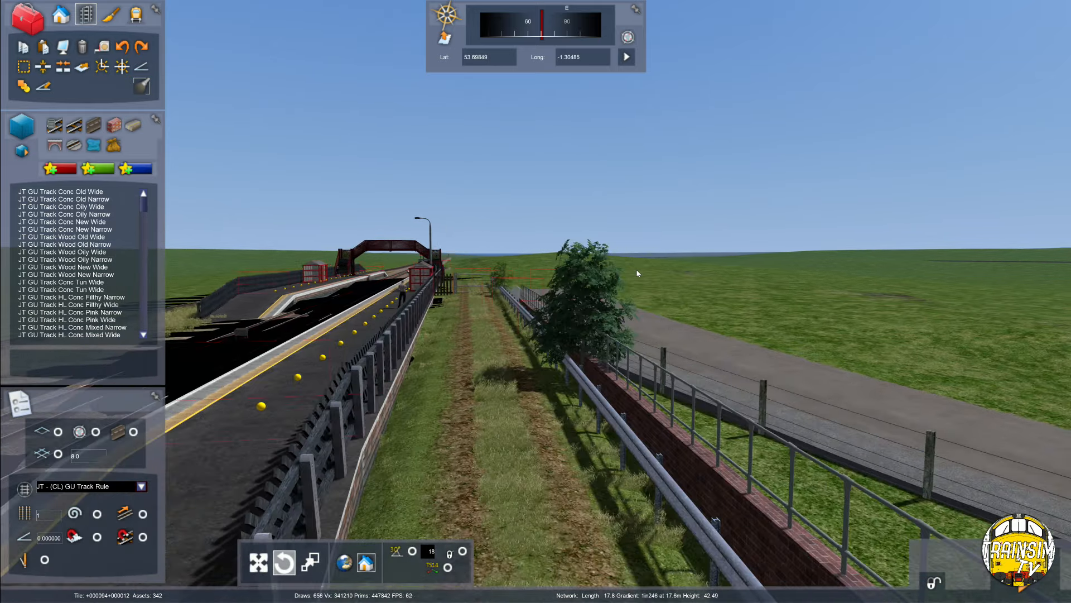
pyautogui.press('Left')
pyautogui.scroll(-3, 638, 273)
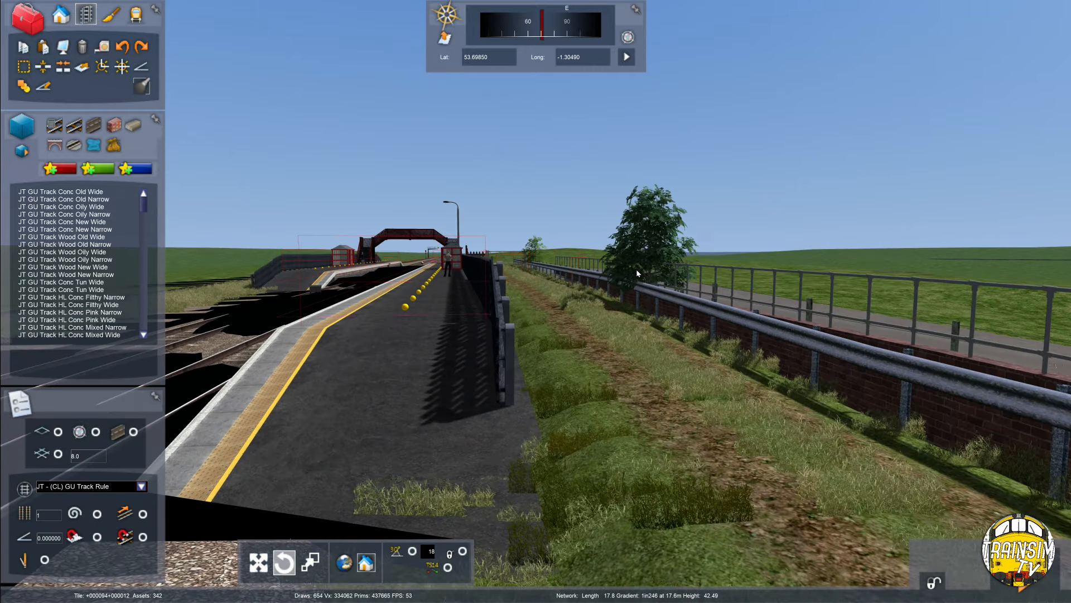
pyautogui.scroll(3, 637, 274)
pyautogui.moveTo(637, 273); pyautogui.dragTo(605, 357, button='right')
pyautogui.moveTo(565, 279); pyautogui.dragTo(563, 318, button='right')
pyautogui.press('Up')
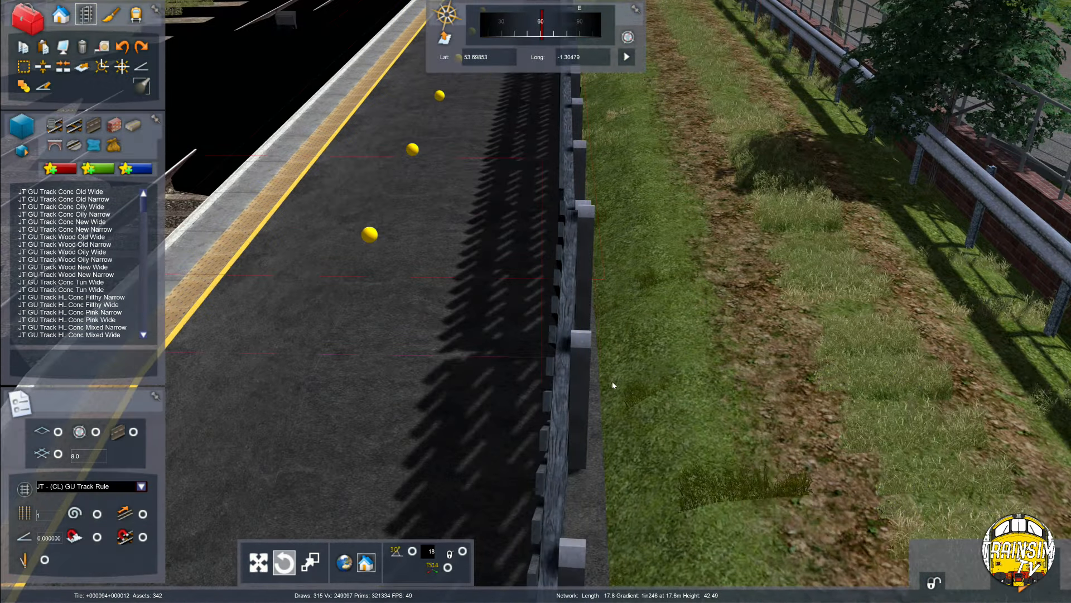
# Adjust the end section of the platform fence so it lines up with the adjoining fence and follows the ramp.
pyautogui.moveTo(556, 363); pyautogui.dragTo(766, 174, button='right')
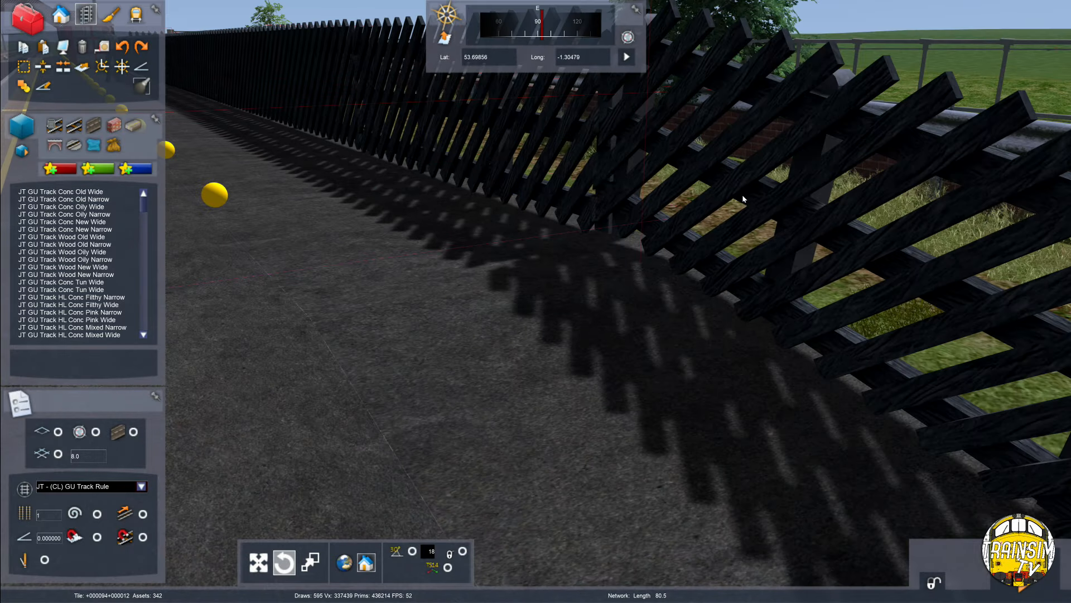
pyautogui.press('Down')
pyautogui.moveTo(689, 273); pyautogui.dragTo(479, 234, button='right')
pyautogui.press('Right')
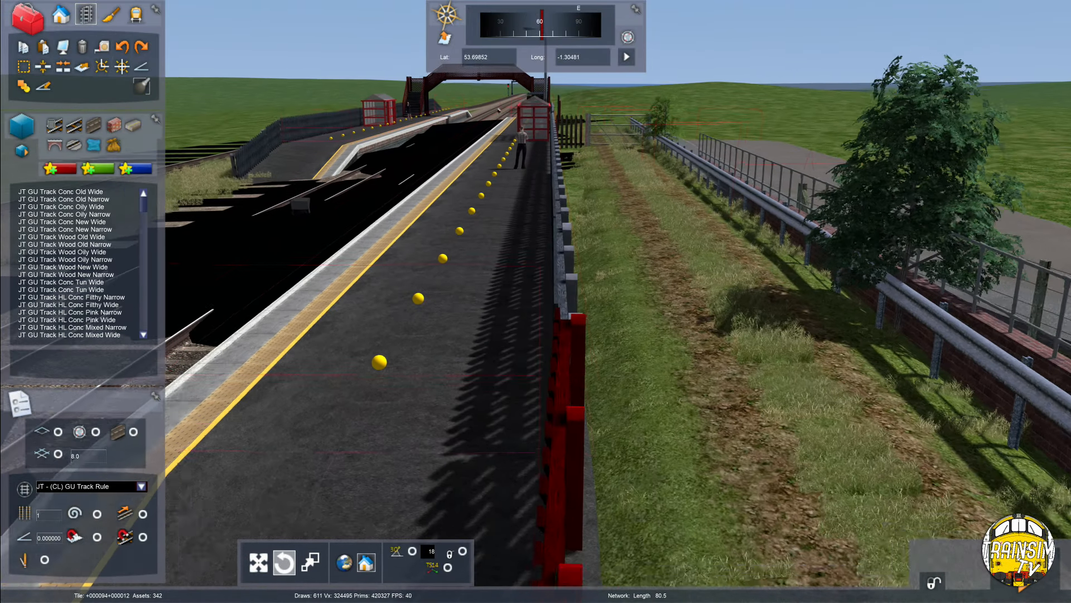
pyautogui.moveTo(591, 292); pyautogui.dragTo(571, 305, button='right')
pyautogui.moveTo(587, 310); pyautogui.dragTo(603, 302)
pyautogui.press('Left')
pyautogui.moveTo(603, 302); pyautogui.dragTo(840, 243, button='right')
pyautogui.press('Left')
pyautogui.press('Down')
pyautogui.moveTo(621, 331); pyautogui.dragTo(627, 366)
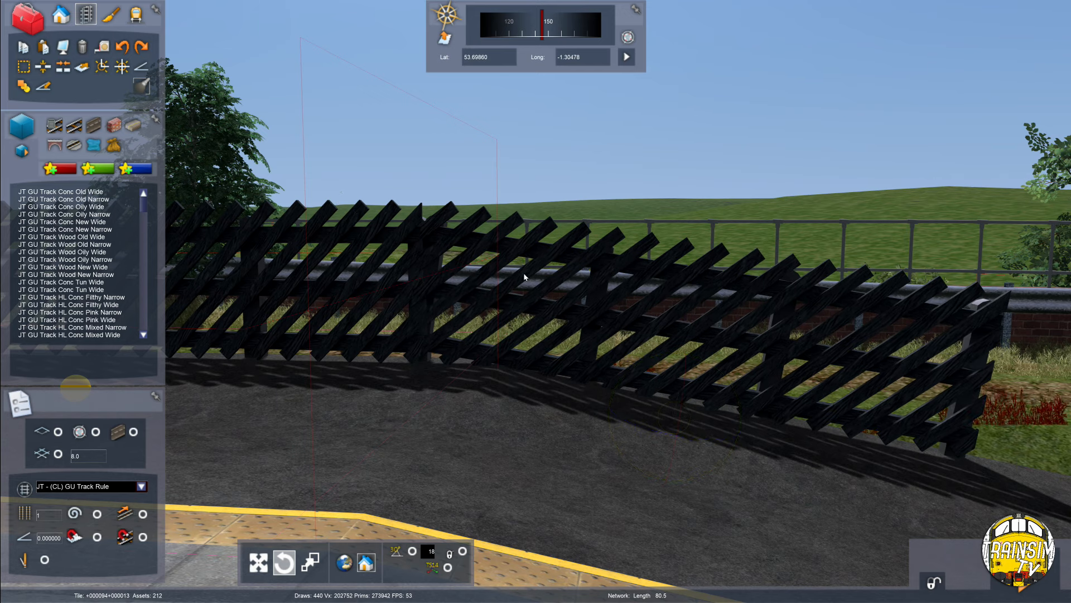
pyautogui.moveTo(437, 221); pyautogui.dragTo(437, 217)
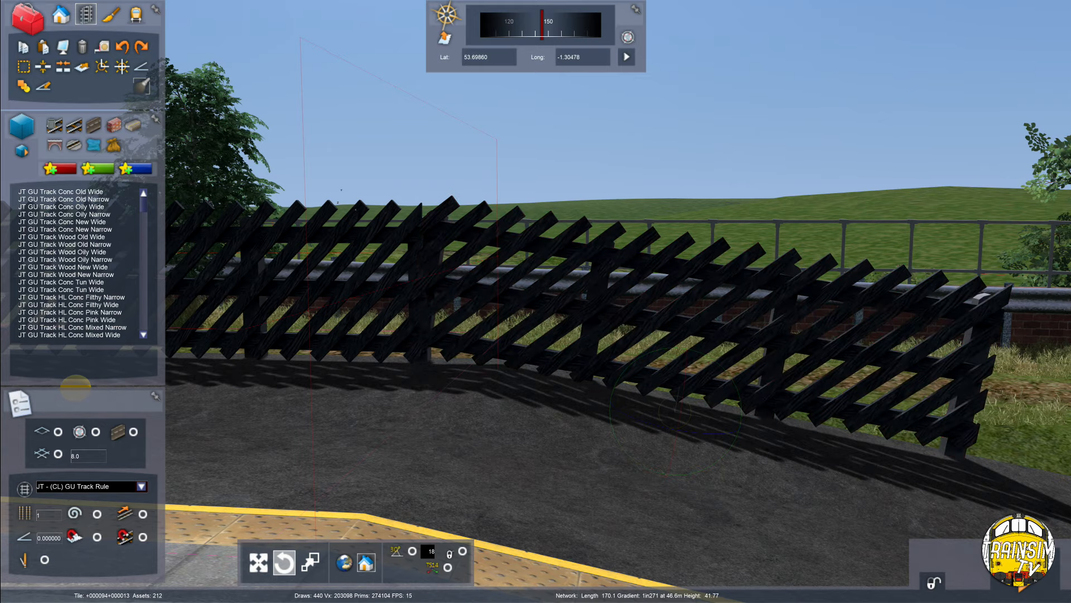
# Paste a copy of the street lamp onto the platform beside the red shelter.
pyautogui.press('Down')
pyautogui.moveTo(486, 378); pyautogui.dragTo(584, 370, button='right')
pyautogui.press('Up')
pyautogui.press('Up')
pyautogui.scroll(-3, 497, 291)
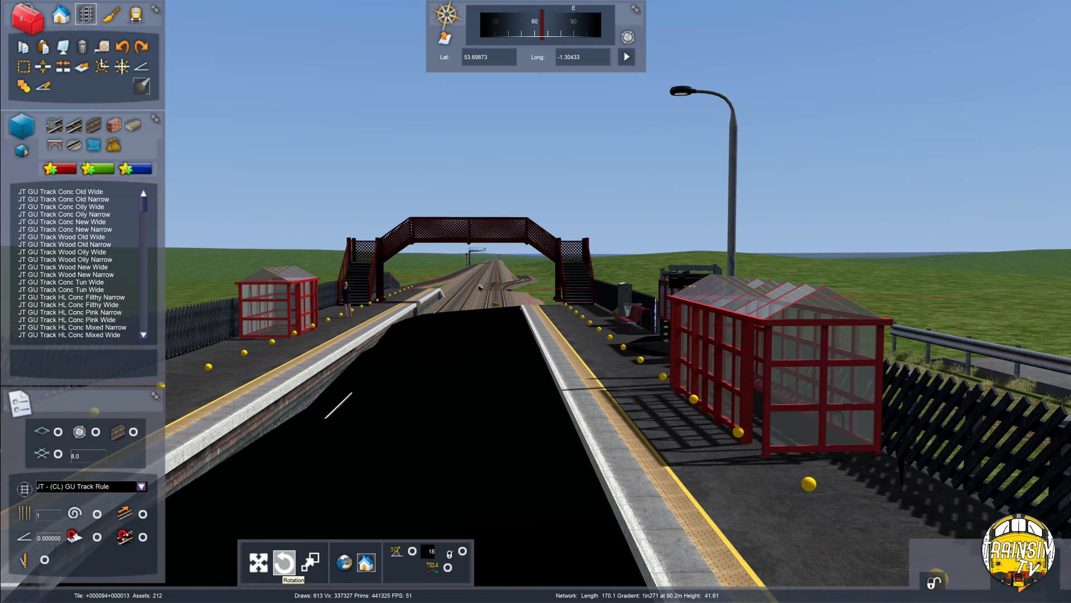
pyautogui.moveTo(430, 482); pyautogui.dragTo(433, 144, button='right')
pyautogui.press('Left')
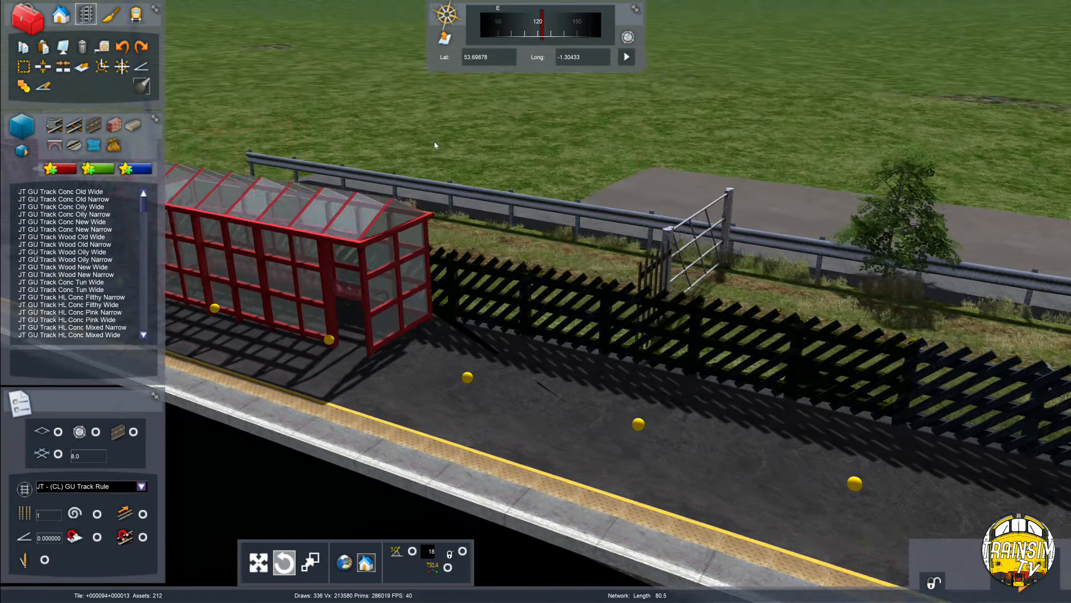
pyautogui.hotkey('ctrl', 'v')
pyautogui.moveTo(587, 326); pyautogui.dragTo(630, 407, button='right')
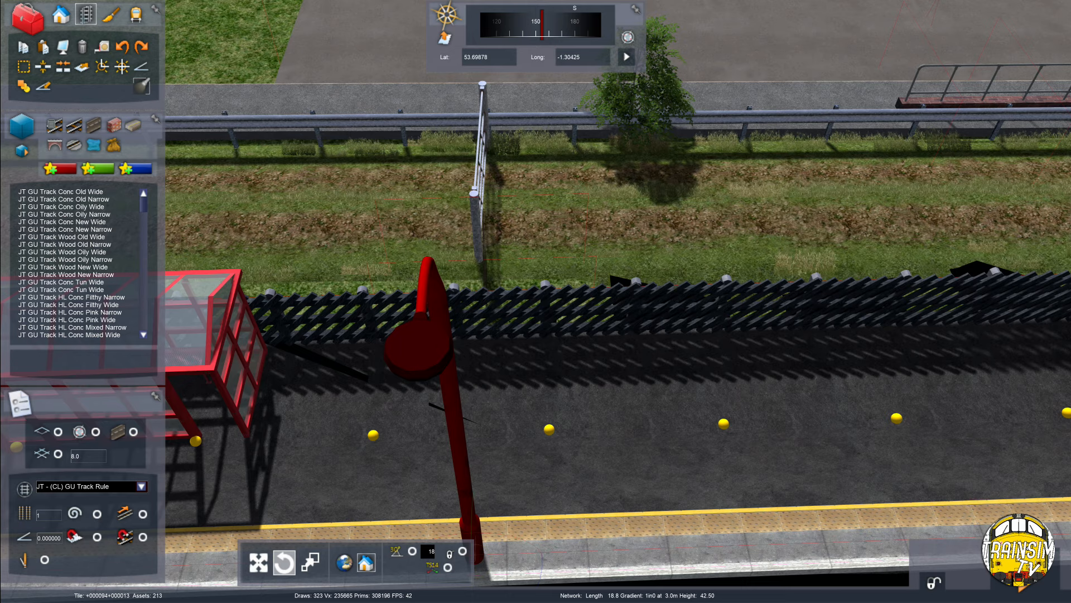
# Move the new lamp to its position on the satellite overlay, next to the platform fence near the standing passenger.
pyautogui.moveTo(404, 511); pyautogui.dragTo(1055, 468)
pyautogui.press('Down')
pyautogui.press('Right')
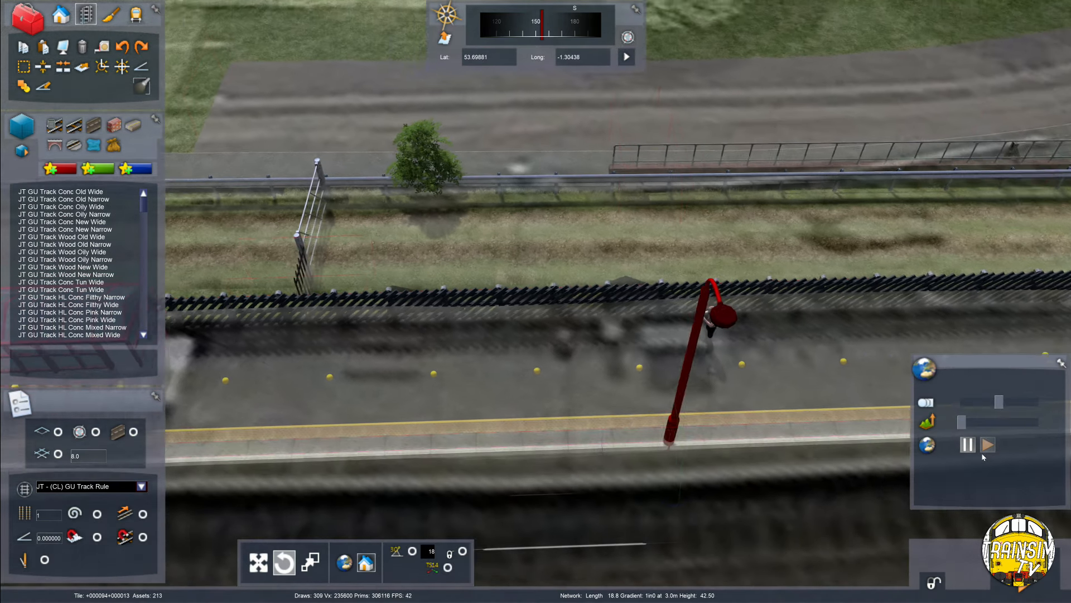
pyautogui.moveTo(1000, 402); pyautogui.dragTo(1038, 401)
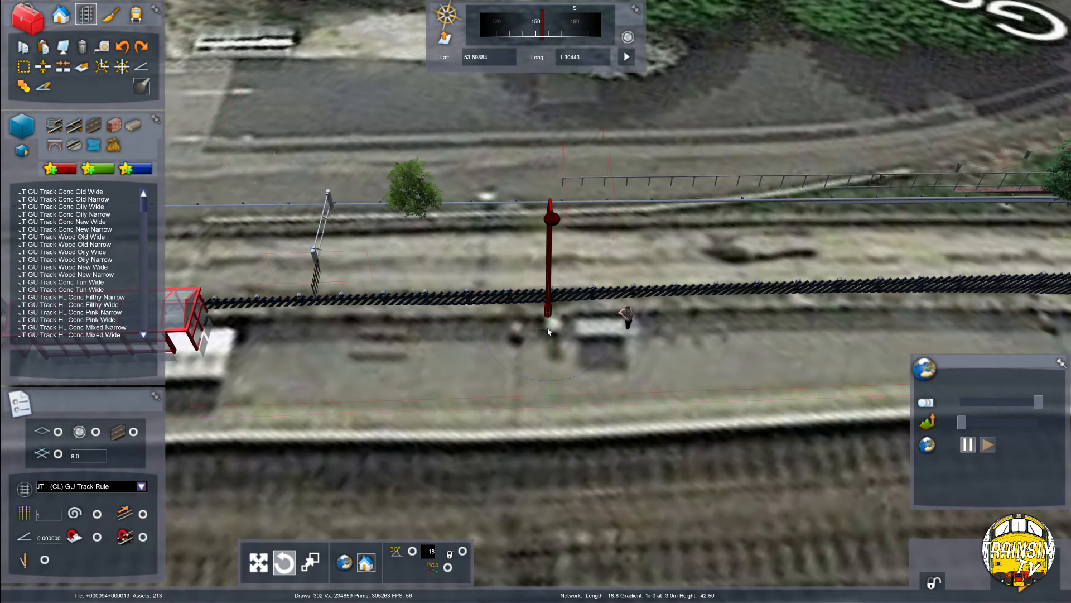
pyautogui.scroll(5, 517, 330)
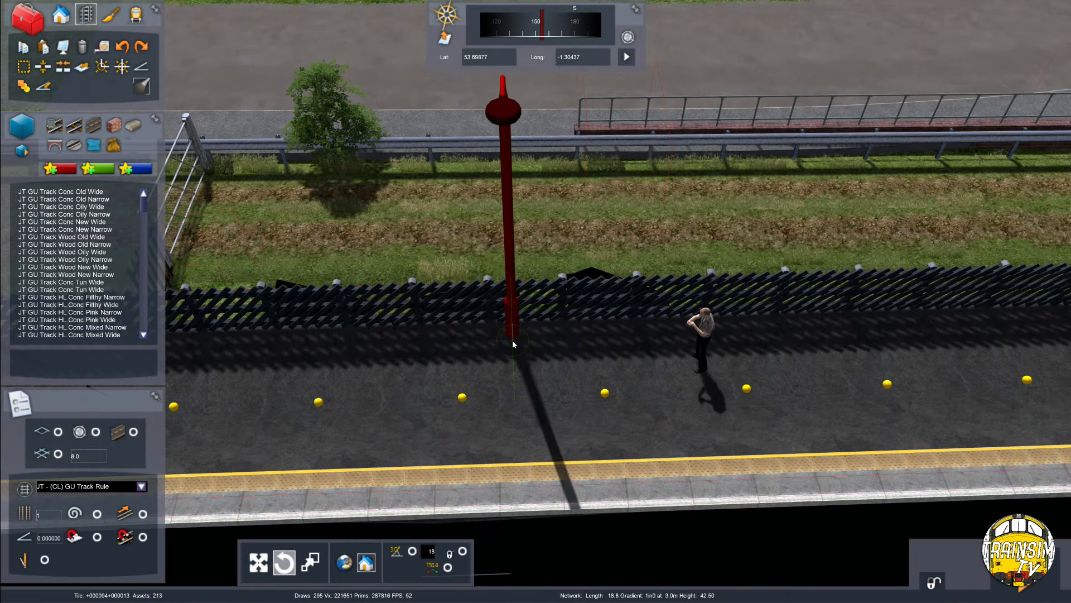
pyautogui.scroll(5, 512, 342)
pyautogui.press('Left')
pyautogui.moveTo(490, 340); pyautogui.dragTo(669, 346, button='right')
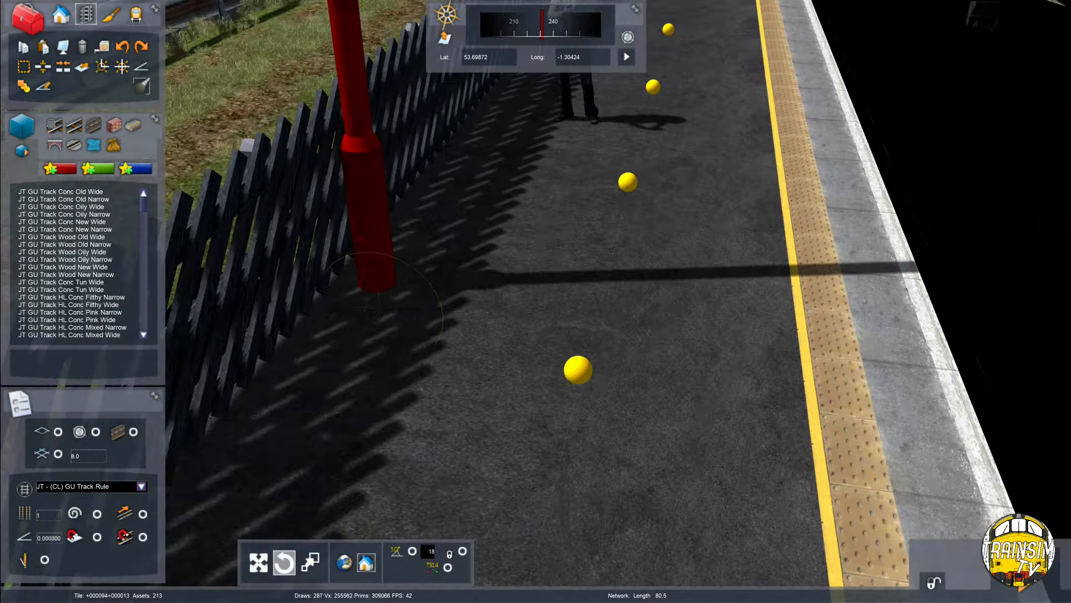
# Duplicate the street lamp that stands beside the platform fence near the standing passenger.
pyautogui.scroll(-8, 478, 338)
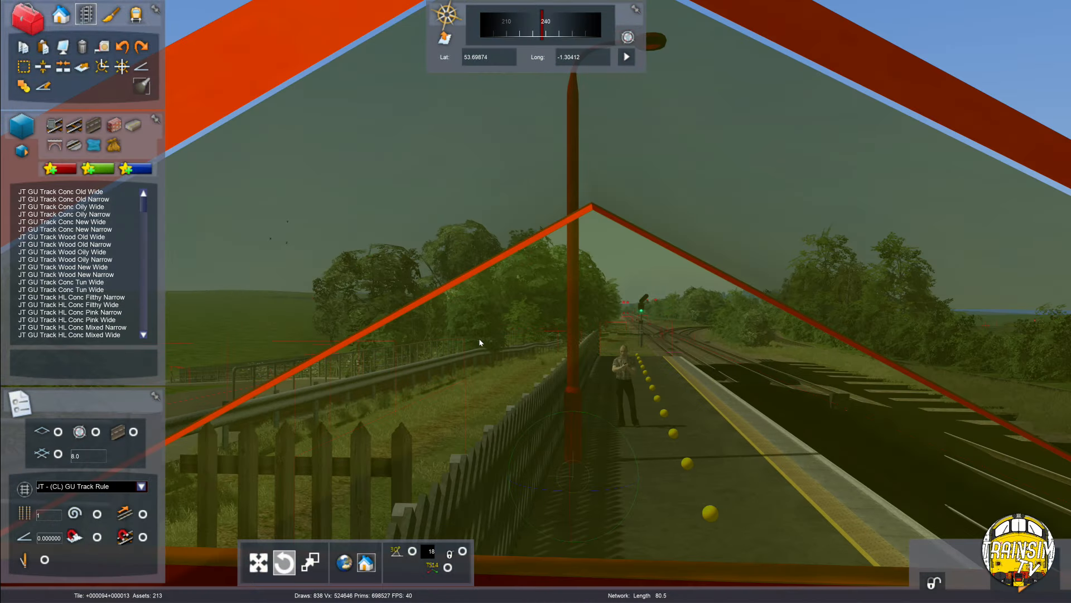
pyautogui.scroll(6, 479, 338)
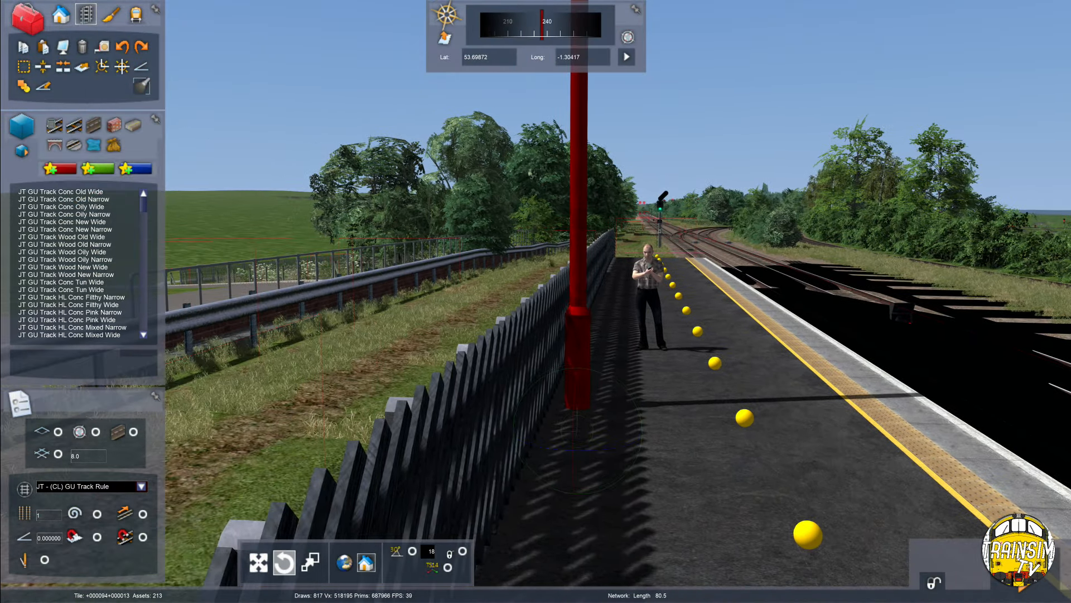
pyautogui.keyDown('shift'); pyautogui.moveTo(577, 428); pyautogui.dragTo(577, 408); pyautogui.keyUp('shift')
pyautogui.moveTo(578, 408); pyautogui.dragTo(580, 494, button='right')
pyautogui.scroll(-4, 555, 352)
pyautogui.scroll(2, 576, 283)
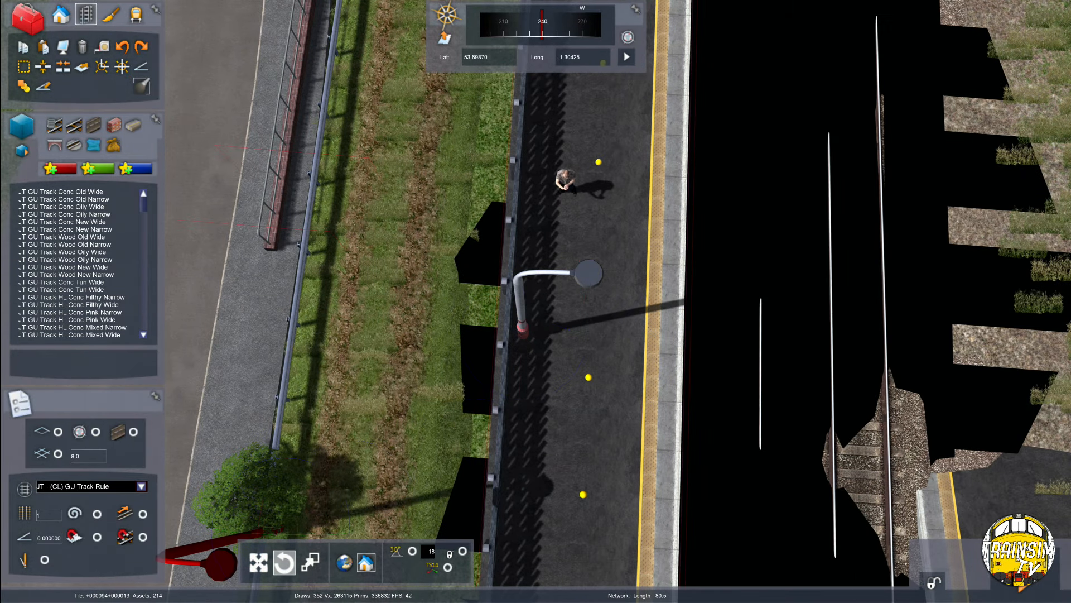
# Move the duplicated lamp onto the platform close to the fence, just before the ramp end.
pyautogui.press('Up')
pyautogui.moveTo(457, 387); pyautogui.dragTo(453, 366, button='right')
pyautogui.scroll(3, 491, 435)
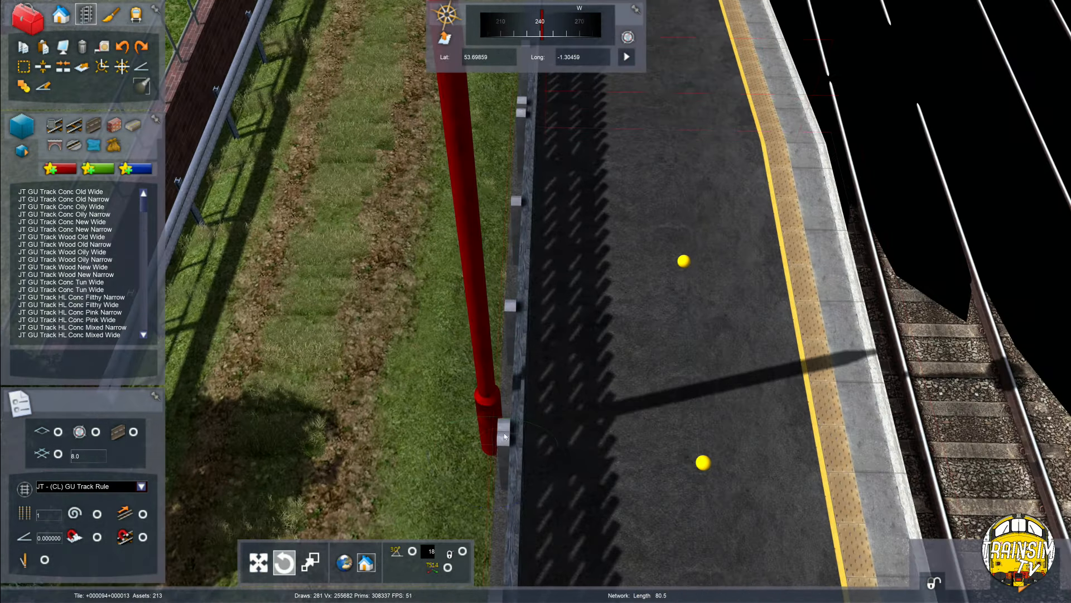
pyautogui.click(544, 377)
pyautogui.scroll(1, 563, 396)
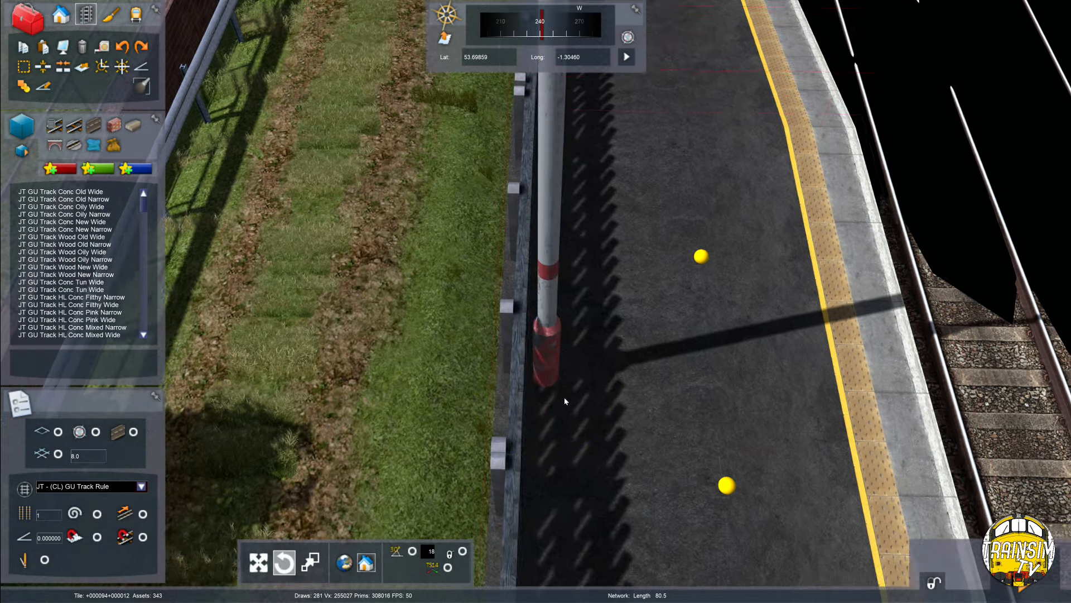
pyautogui.moveTo(564, 401); pyautogui.dragTo(564, 172, button='right')
pyautogui.press('Down')
pyautogui.press('Up')
pyautogui.moveTo(574, 326); pyautogui.dragTo(577, 396, button='right')
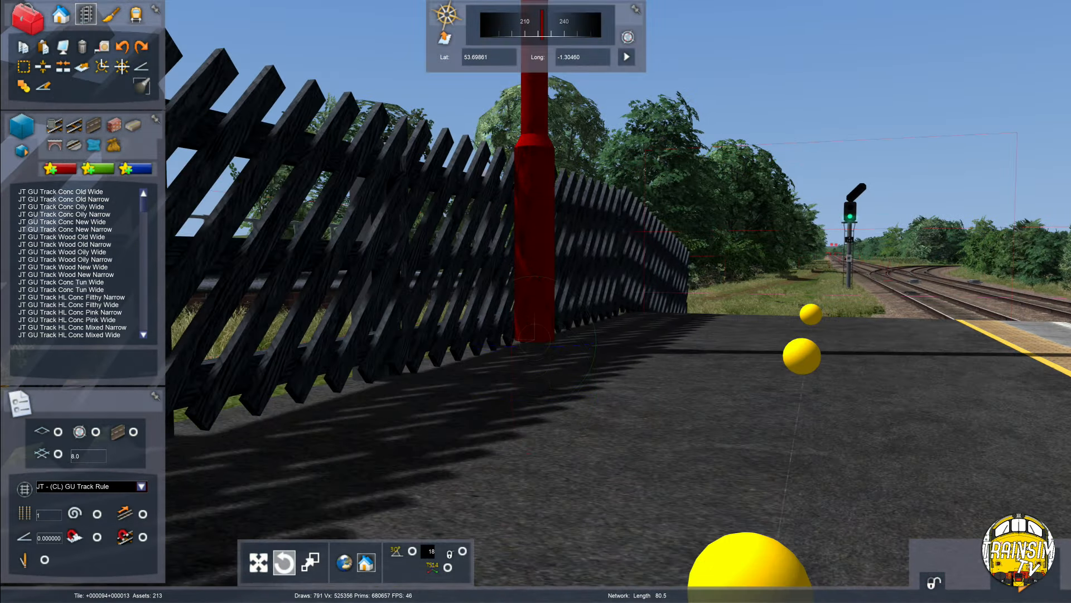
# Deselect the lamp and examine the row of lamps along the platform from the shelter to the ramp end.
pyautogui.click(598, 333)
pyautogui.press('Down')
pyautogui.moveTo(597, 333); pyautogui.dragTo(642, 341, button='right')
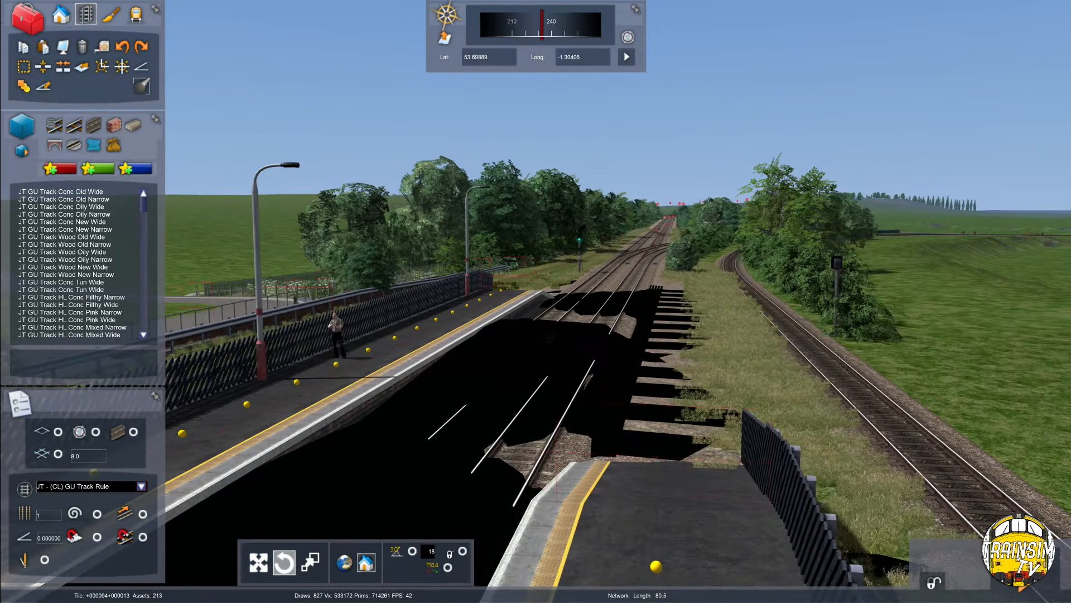
pyautogui.press('Down')
pyautogui.press('Left')
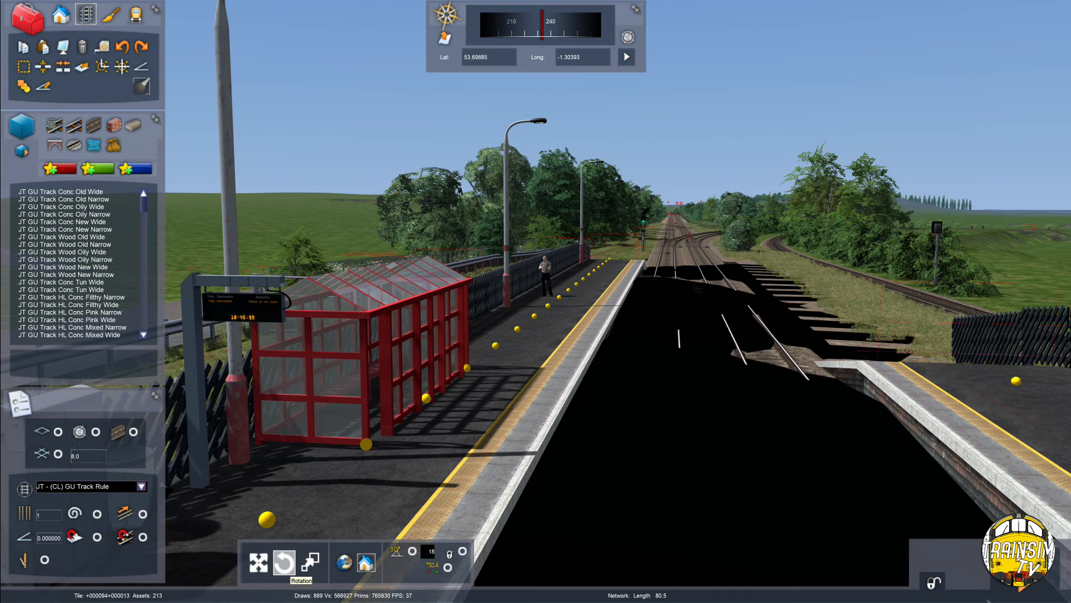
pyautogui.press('Up')
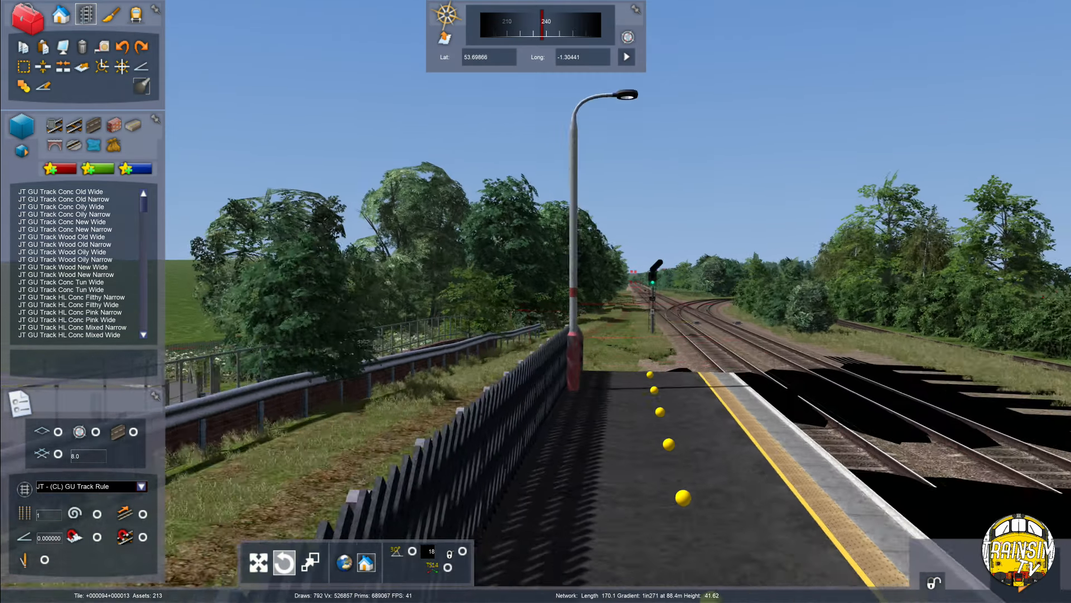
pyautogui.press('Up')
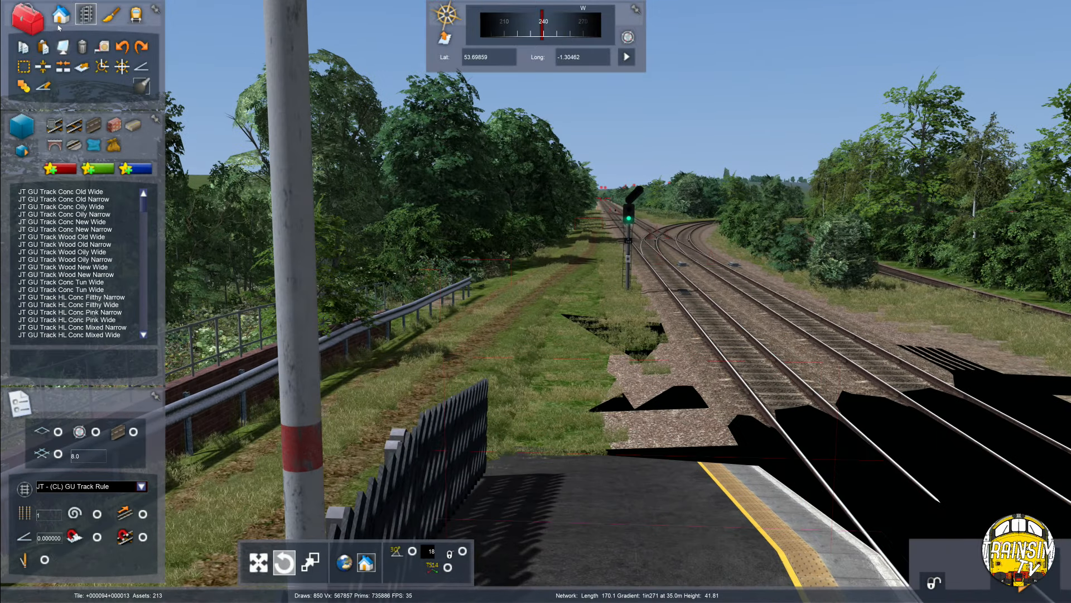
# Find the JT - (CL) Pasengers Must Not Pass Point sign among the trackside scenery objects.
pyautogui.click(61, 15)
pyautogui.click(54, 146)
pyautogui.press('j')
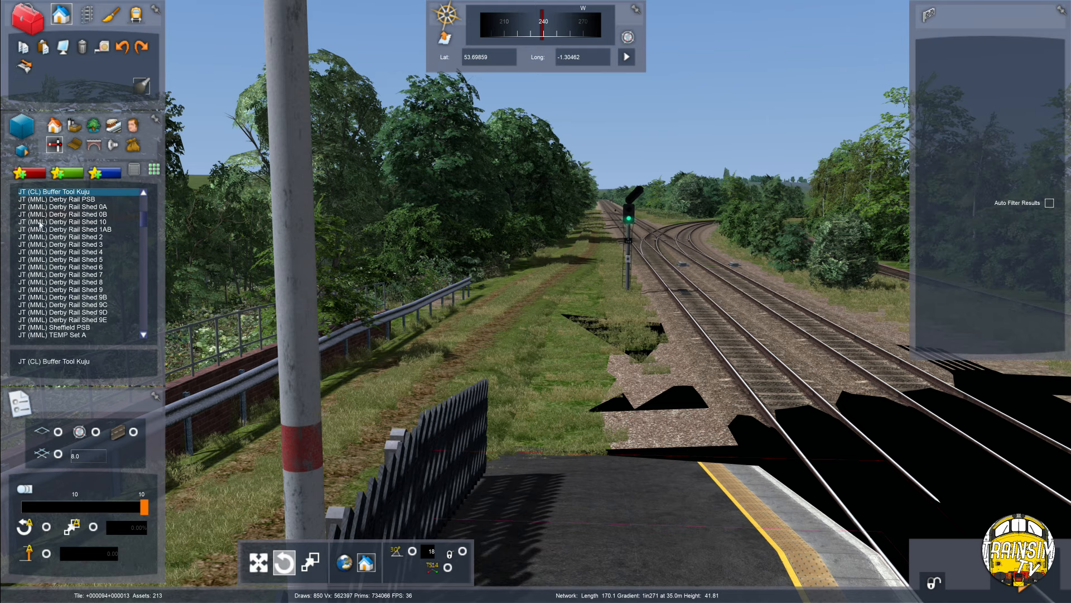
pyautogui.scroll(-2, 62, 294)
pyautogui.click(61, 291)
pyautogui.scroll(-10, 62, 286)
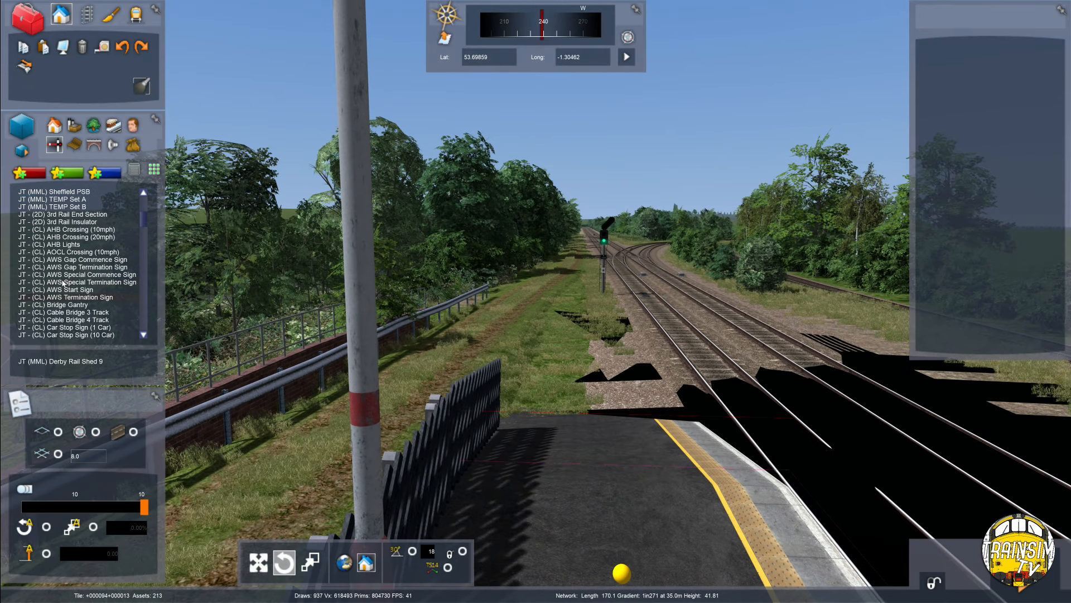
pyautogui.scroll(-6, 64, 281)
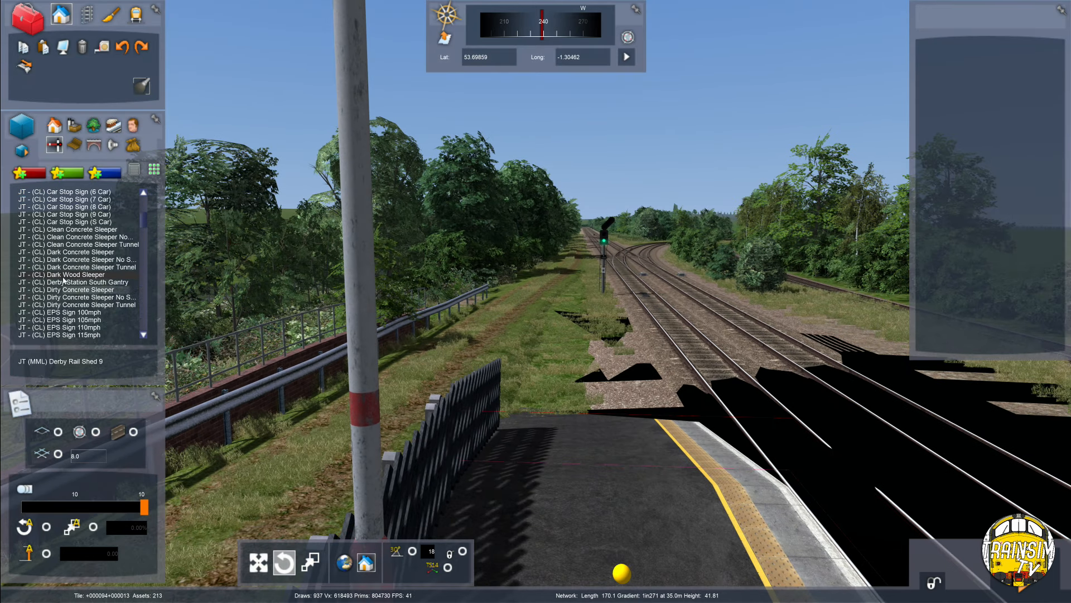
pyautogui.scroll(-8, 95, 255)
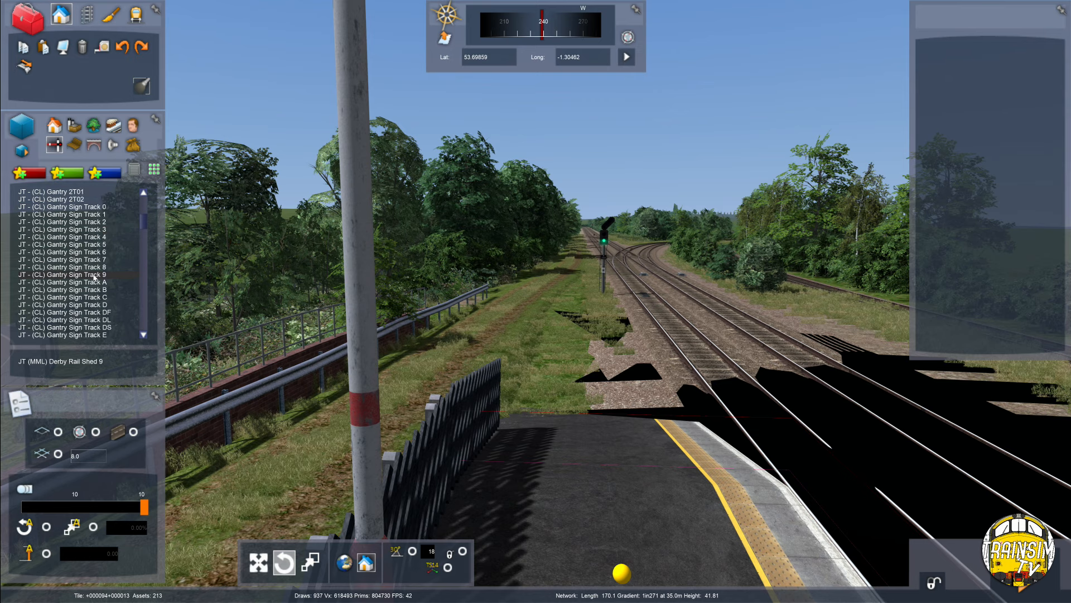
pyautogui.scroll(-6, 90, 315)
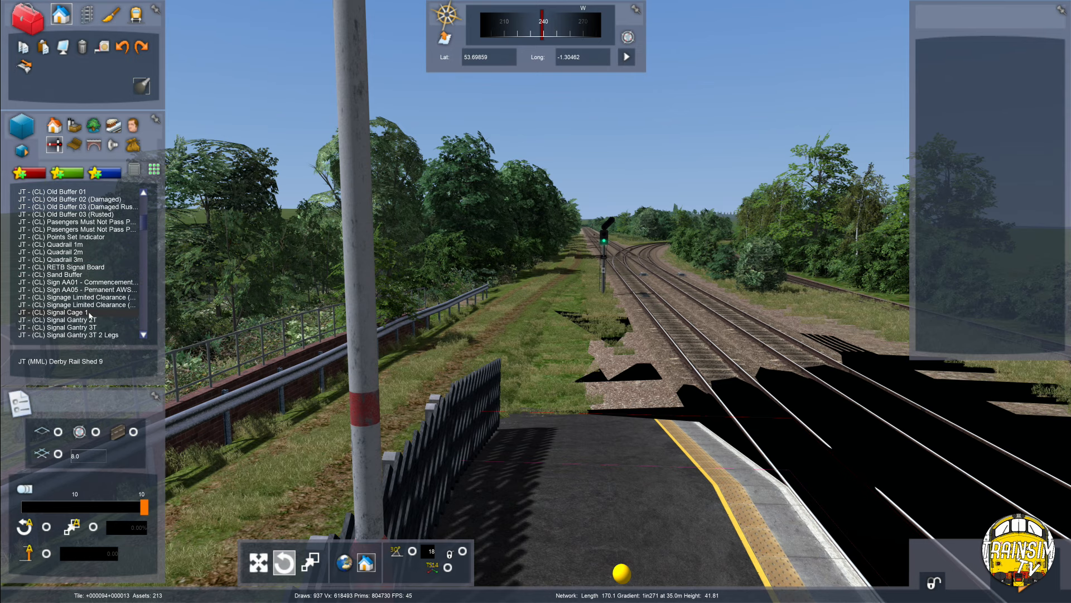
pyautogui.click(93, 229)
# Place the wall version of the no-pedestrians sign on the track beyond the platform ramp.
pyautogui.press('Up')
pyautogui.moveTo(512, 408); pyautogui.dragTo(642, 463, button='right')
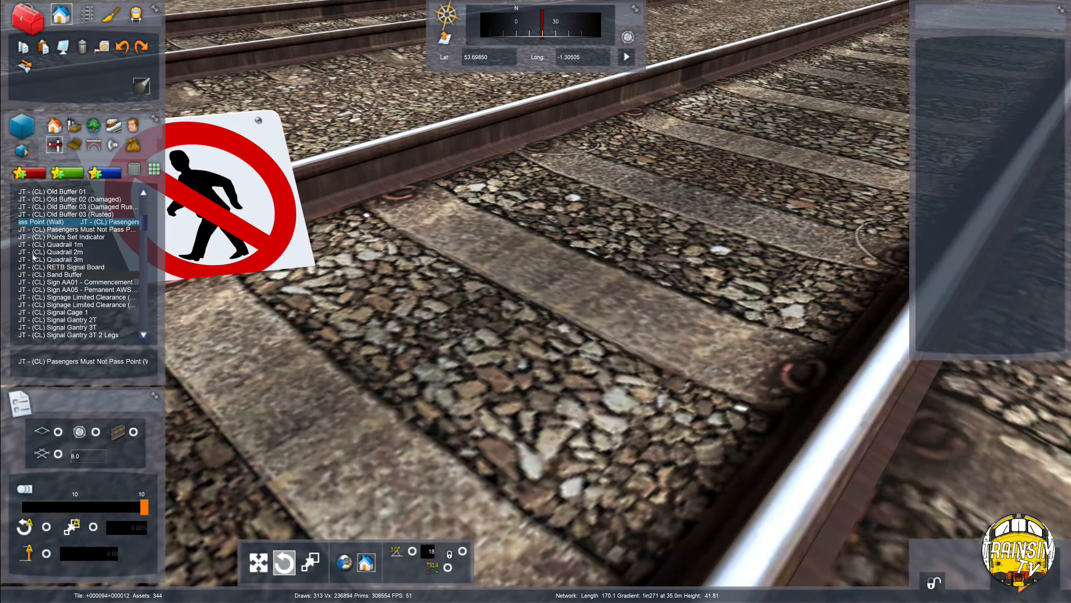
pyautogui.click(669, 226)
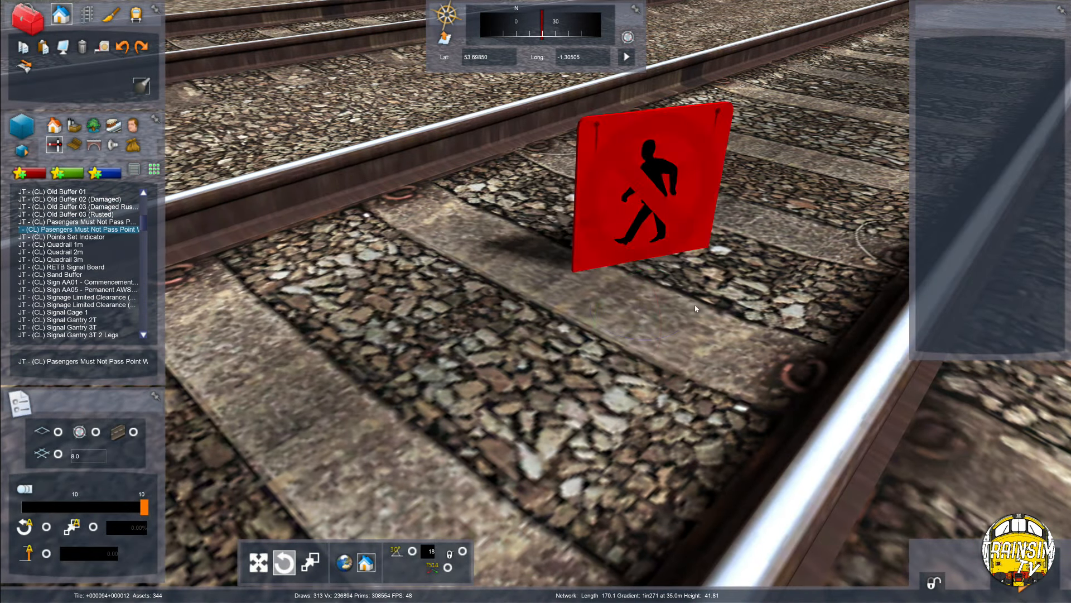
pyautogui.rightClick(675, 234)
# Select the placed no-pedestrians sign and move it from the track onto the platform near the end lamp.
pyautogui.moveTo(697, 148); pyautogui.dragTo(686, 109, button='right')
pyautogui.scroll(-3, 685, 109)
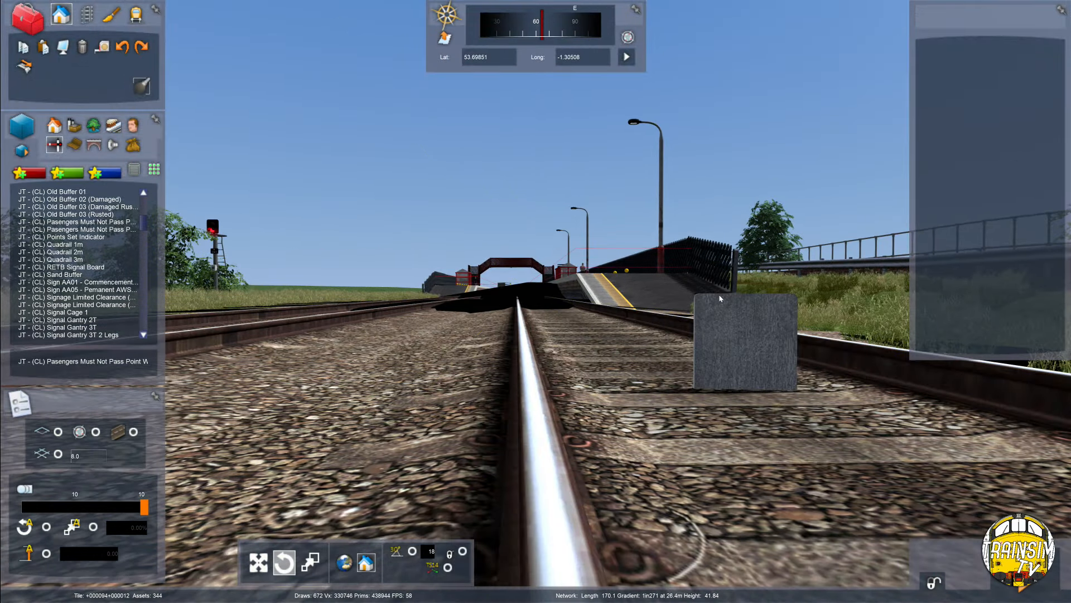
pyautogui.click(721, 308)
pyautogui.scroll(-5, 722, 308)
pyautogui.scroll(5, 680, 296)
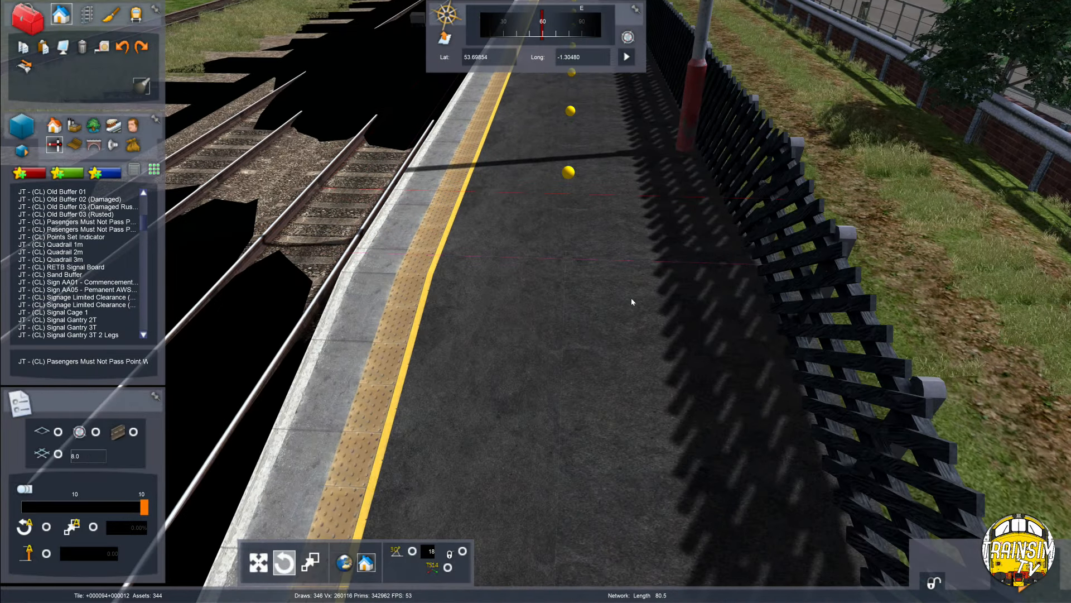
pyautogui.scroll(-5, 651, 281)
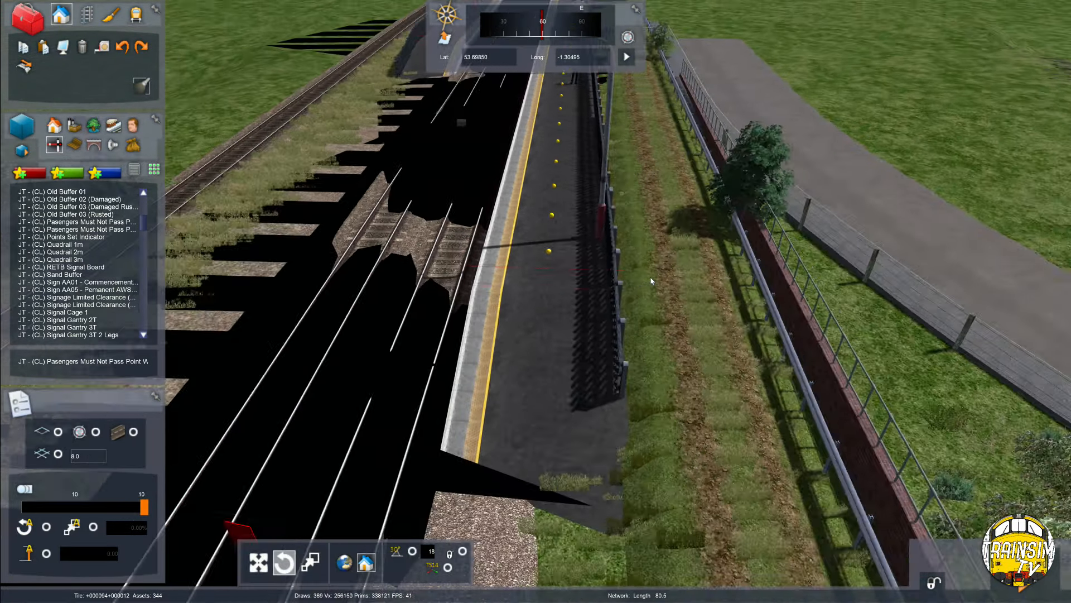
pyautogui.click(259, 562)
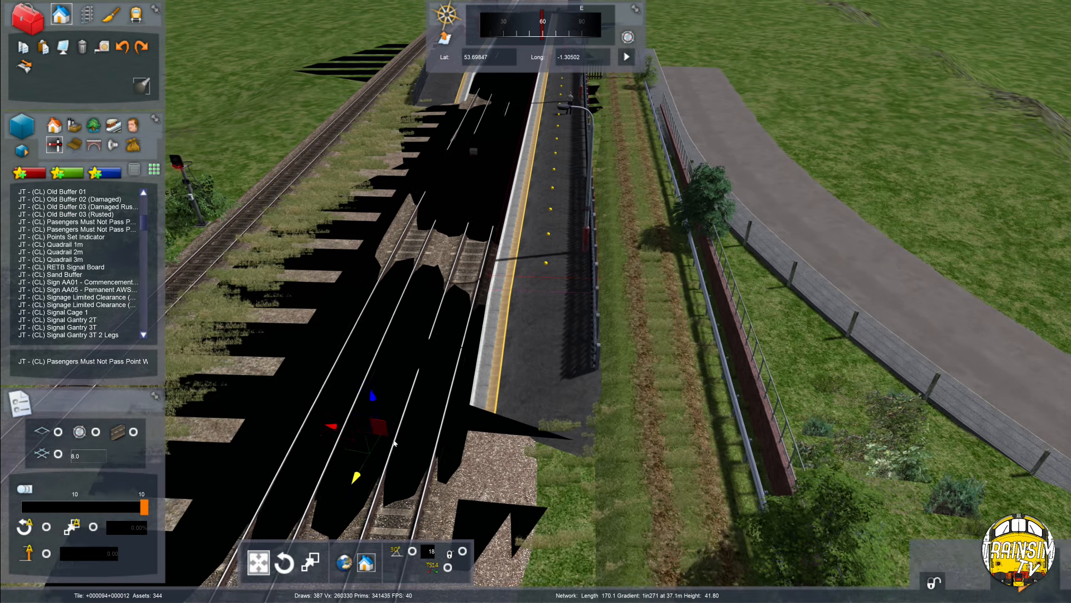
pyautogui.moveTo(348, 484)
pyautogui.mouseDown()
pyautogui.moveTo(495, 231)
pyautogui.moveTo(523, 237)
pyautogui.mouseUp()
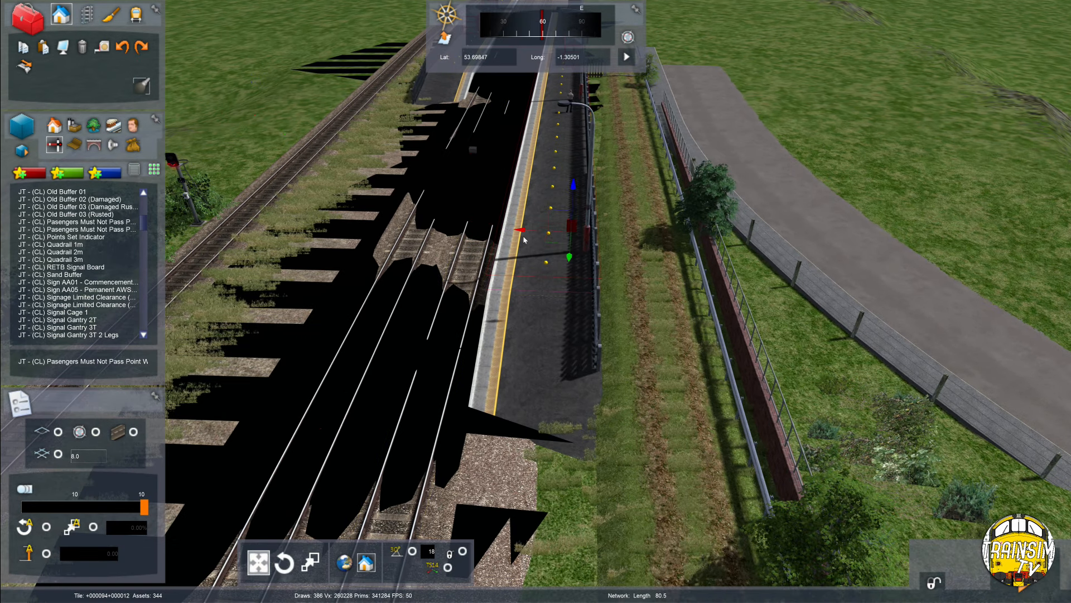
# Fine-tune the sign's position so it sits above the platform surface right beside the end lamp's column.
pyautogui.press('Up')
pyautogui.moveTo(571, 254); pyautogui.dragTo(580, 178, button='right')
pyautogui.moveTo(638, 215); pyautogui.dragTo(639, 272)
pyautogui.moveTo(639, 271); pyautogui.dragTo(595, 374, button='right')
pyautogui.click(198, 238)
# Browse the miscellaneous scenery objects through the MP, NLL, PDE and JT - (CL) entries.
pyautogui.click(76, 144)
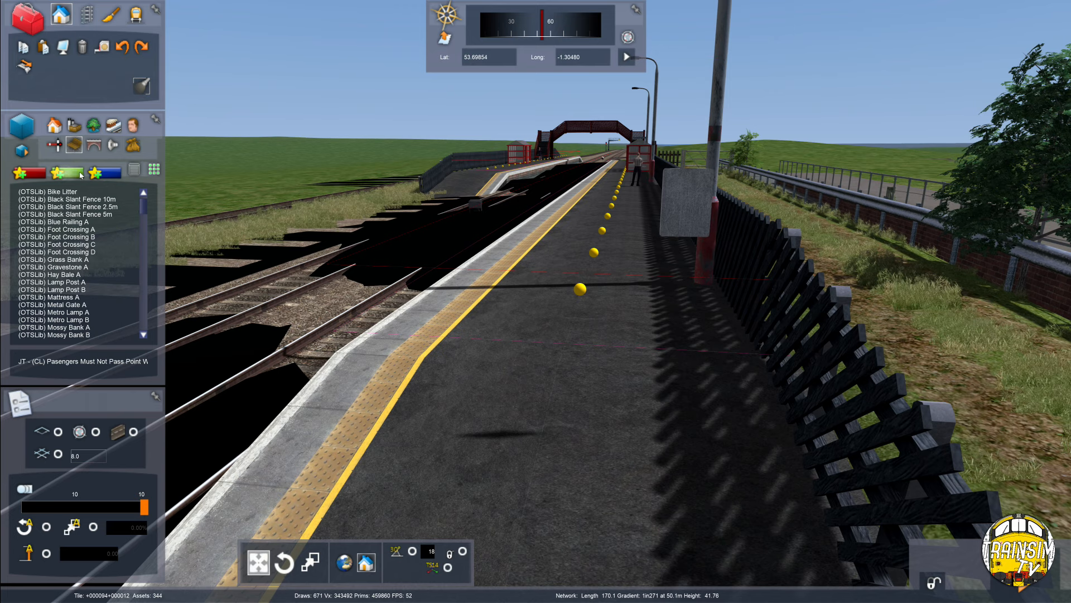
pyautogui.press('n')
pyautogui.press('m')
pyautogui.scroll(-2, 70, 256)
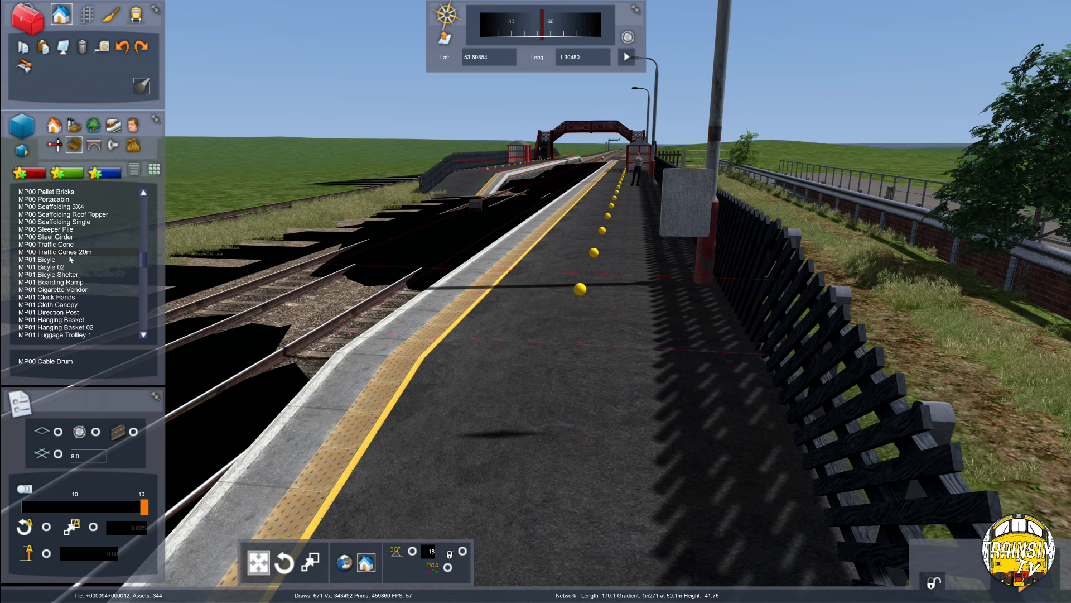
pyautogui.scroll(-6, 79, 274)
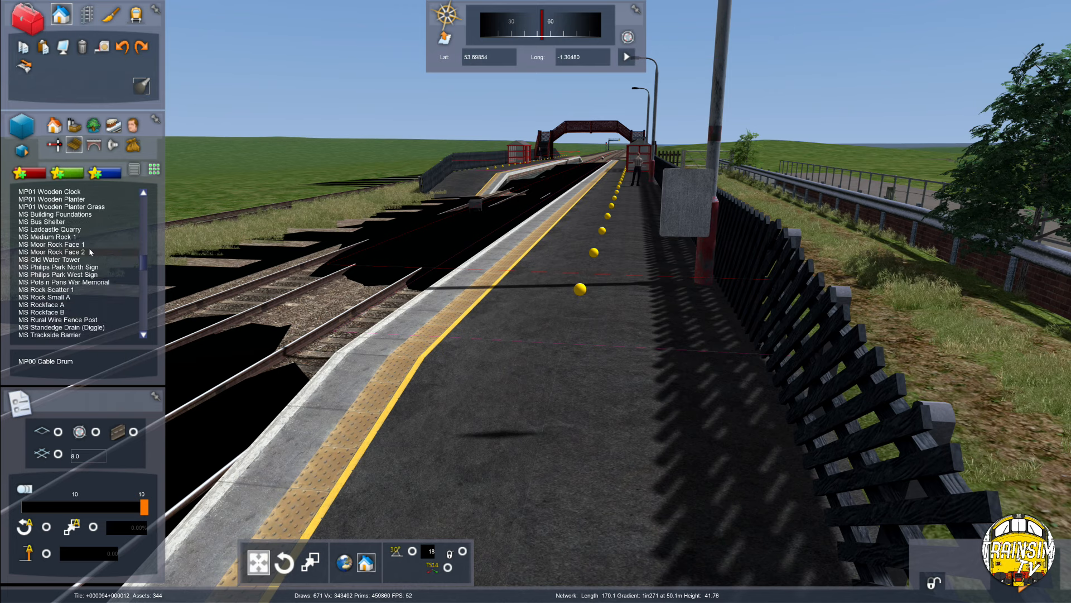
pyautogui.scroll(-6, 89, 263)
pyautogui.scroll(-7, 87, 265)
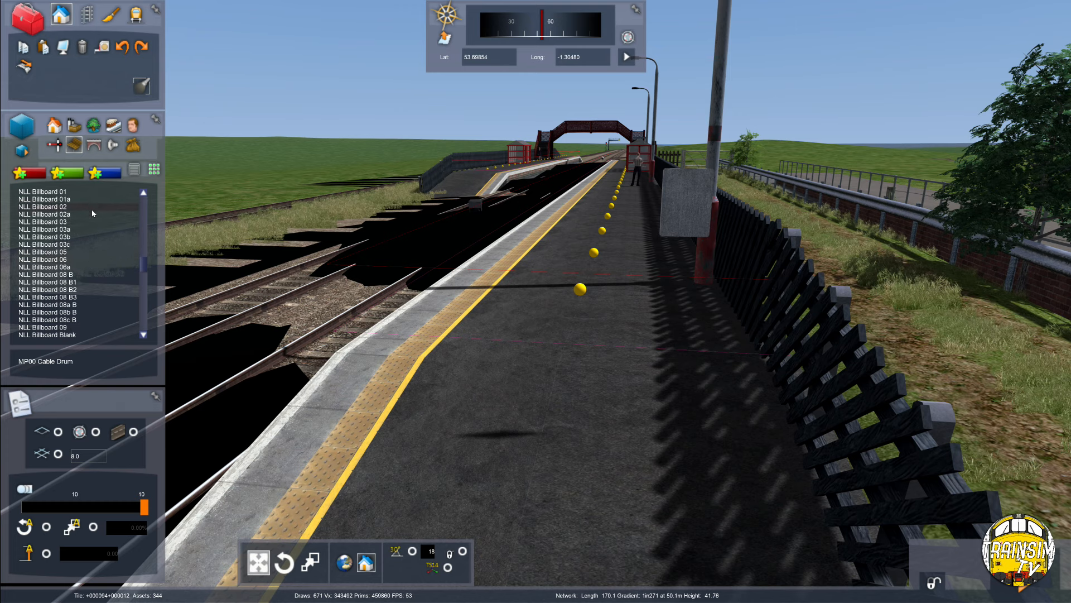
pyautogui.press('p')
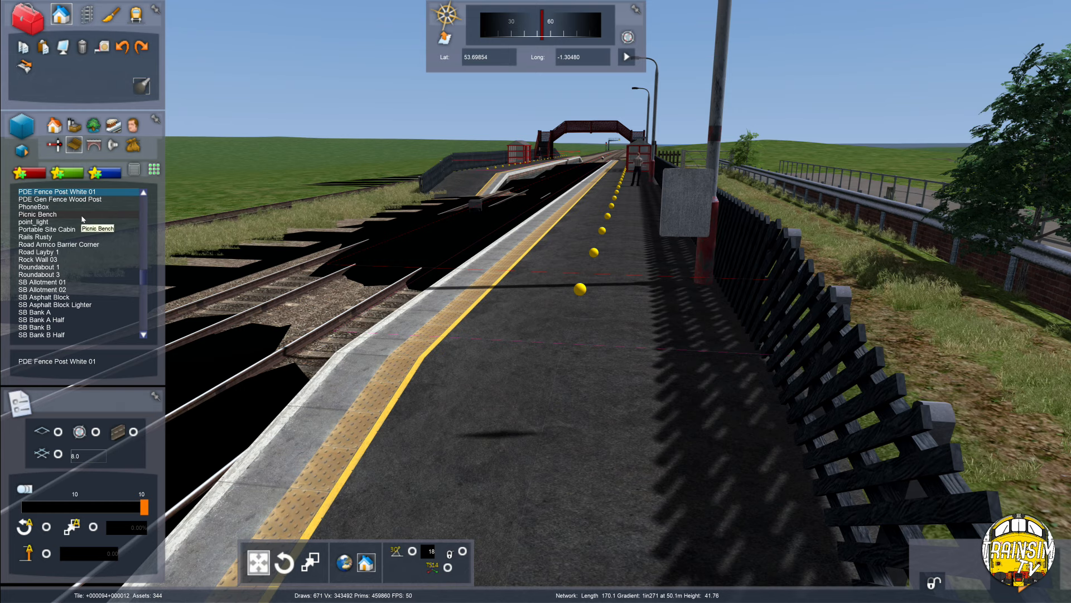
pyautogui.press('j')
pyautogui.scroll(-8, 60, 272)
pyautogui.scroll(-10, 62, 274)
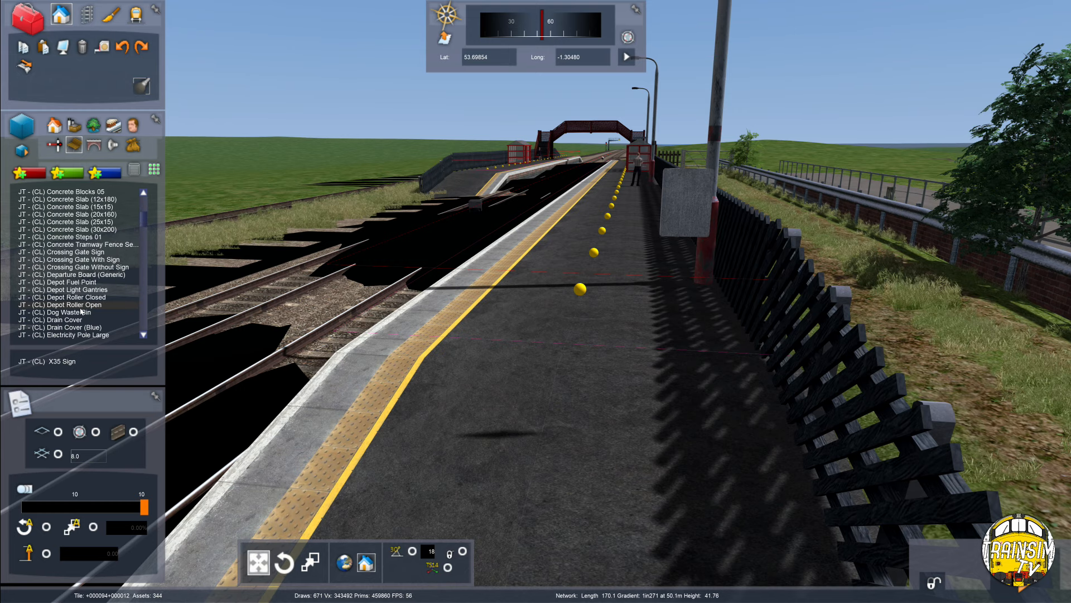
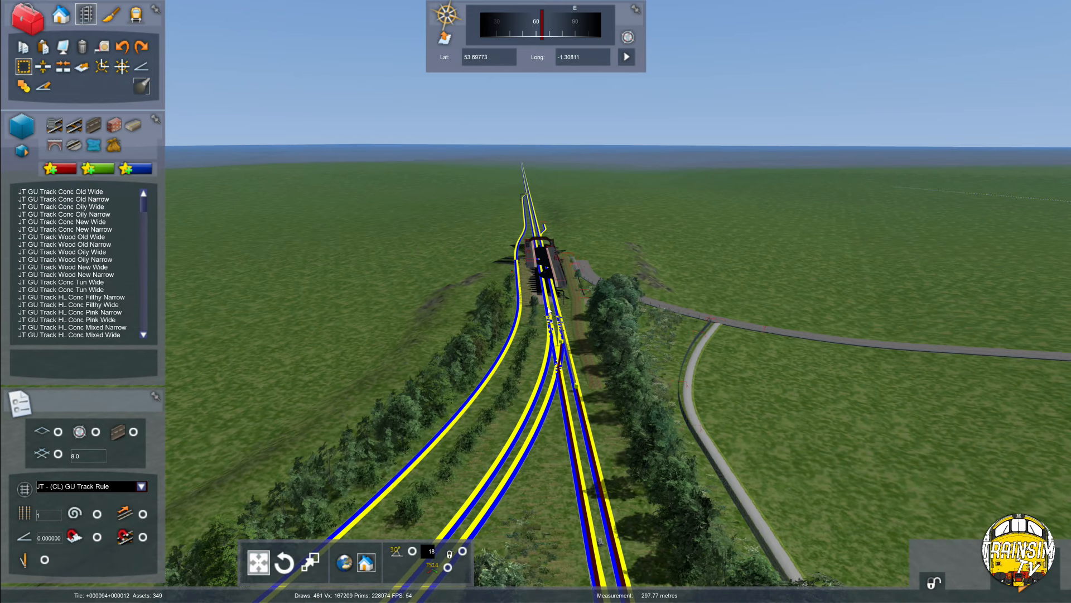
# Add the remaining track sections of both main lines between the junction and the station to the selection.
pyautogui.moveTo(537, 319); pyautogui.dragTo(543, 348)
pyautogui.scroll(5, 530, 302)
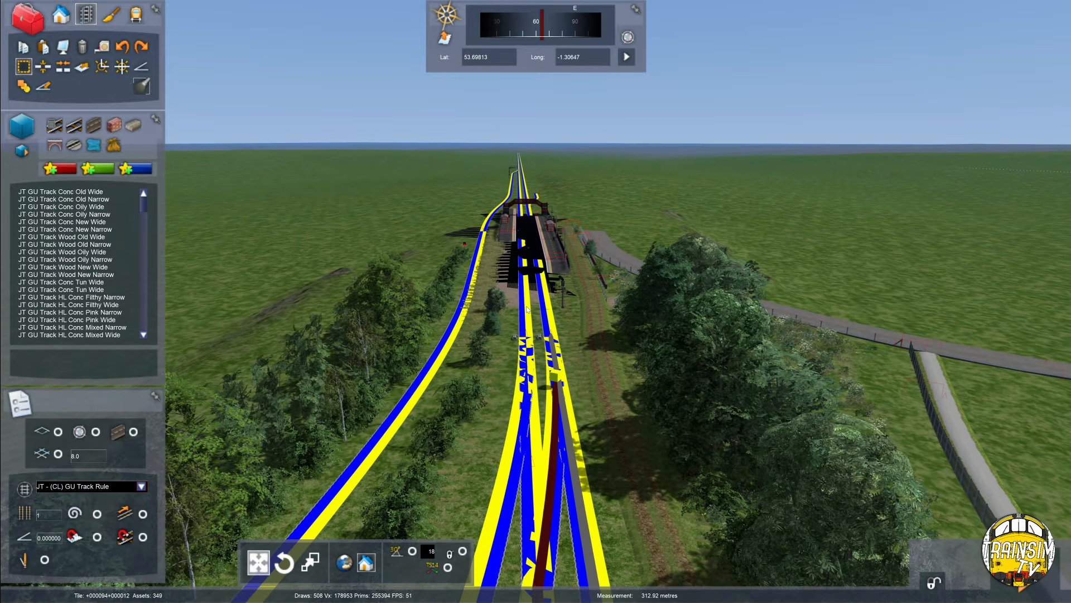
pyautogui.scroll(-3, 530, 306)
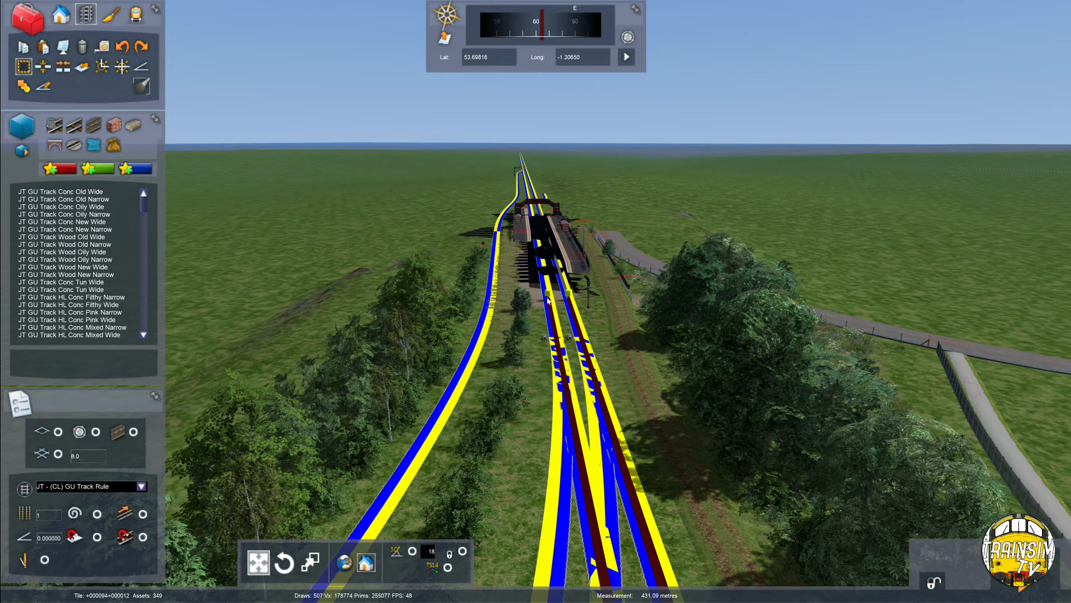
pyautogui.click(532, 248)
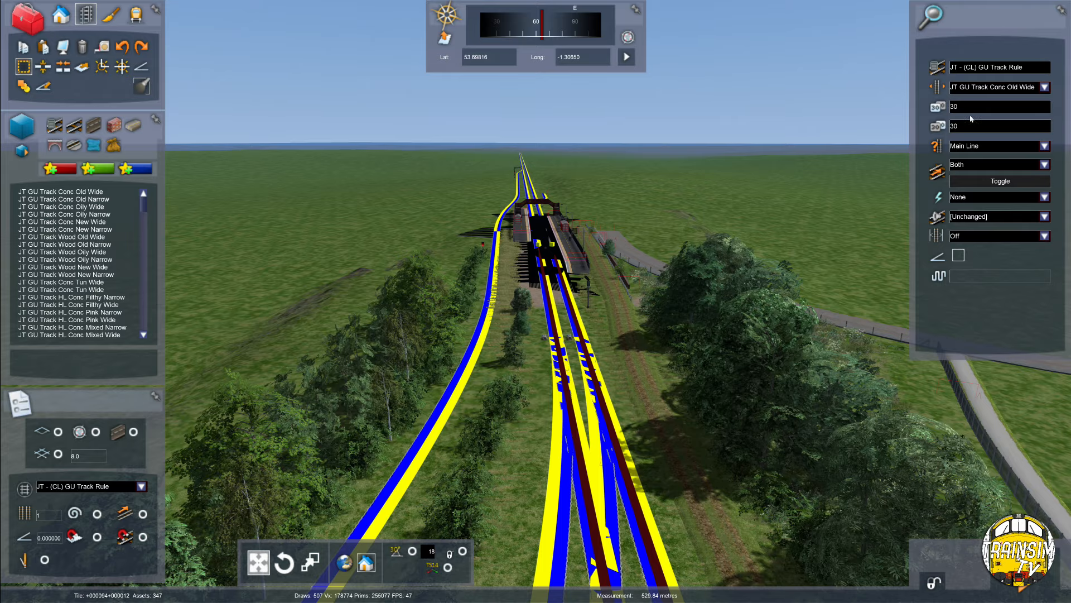
# Select the short track section on the near line opposite the platform, between the two coloured track stretches.
pyautogui.press('Up')
pyautogui.moveTo(562, 289); pyautogui.dragTo(495, 394, button='right')
pyautogui.press('Up')
pyautogui.press('Right')
pyautogui.press('Left')
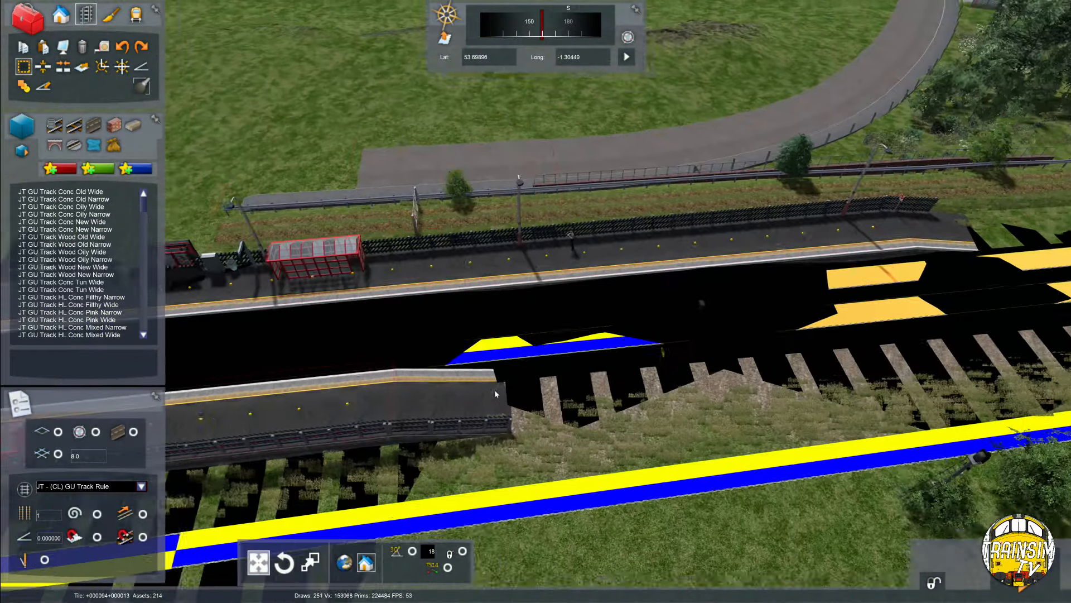
pyautogui.press('Right')
pyautogui.press('Up')
pyautogui.moveTo(691, 321); pyautogui.dragTo(398, 339)
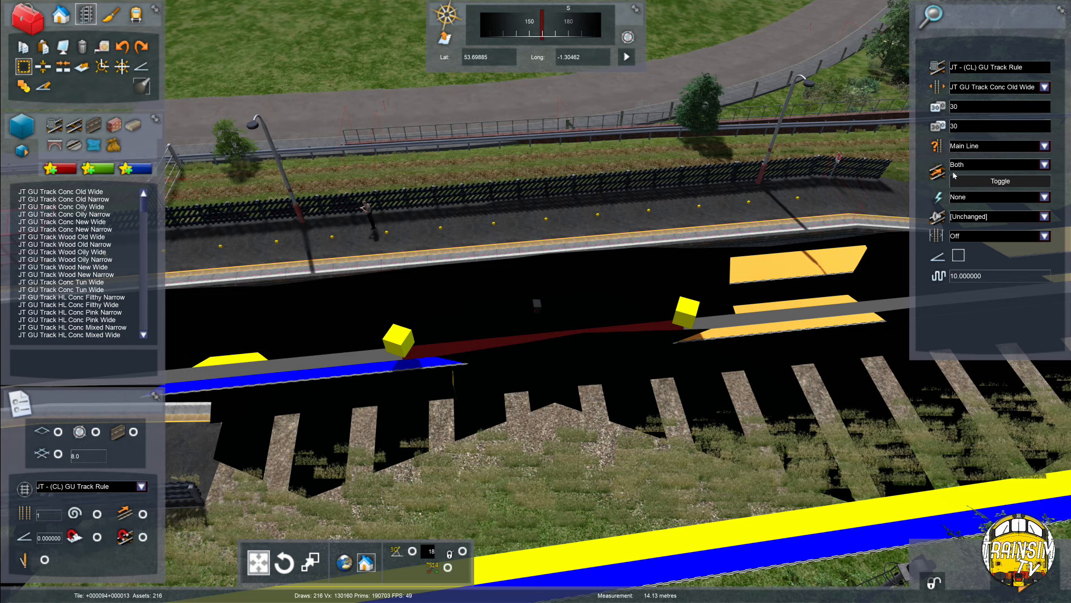
pyautogui.moveTo(887, 273); pyautogui.dragTo(869, 272, button='right')
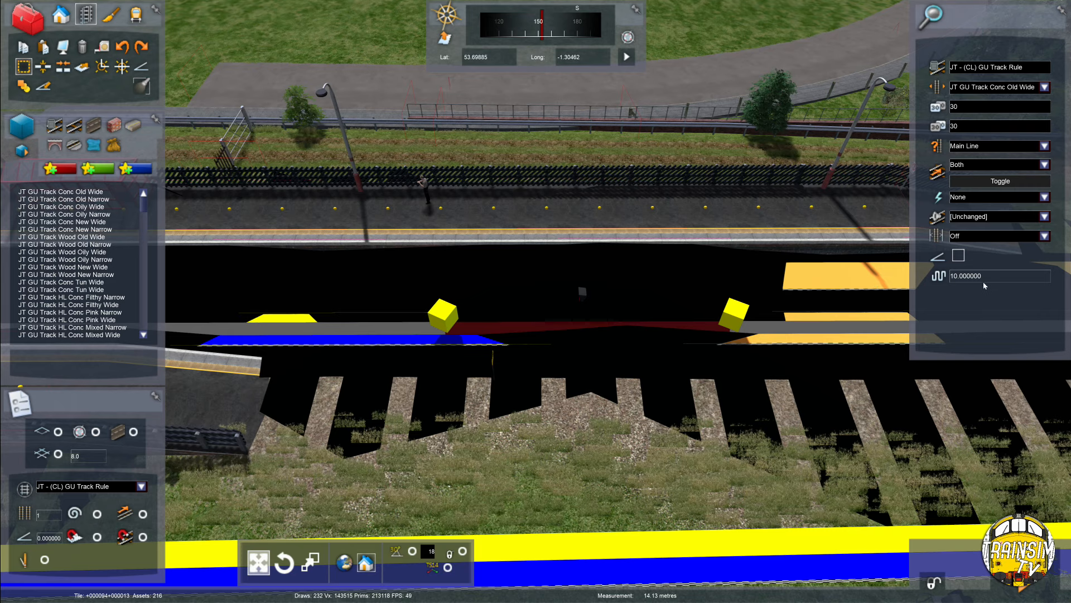
# Clear the waviness value of the short track section selected opposite the platform.
pyautogui.moveTo(531, 261); pyautogui.dragTo(530, 260, button='right')
pyautogui.press('Delete')
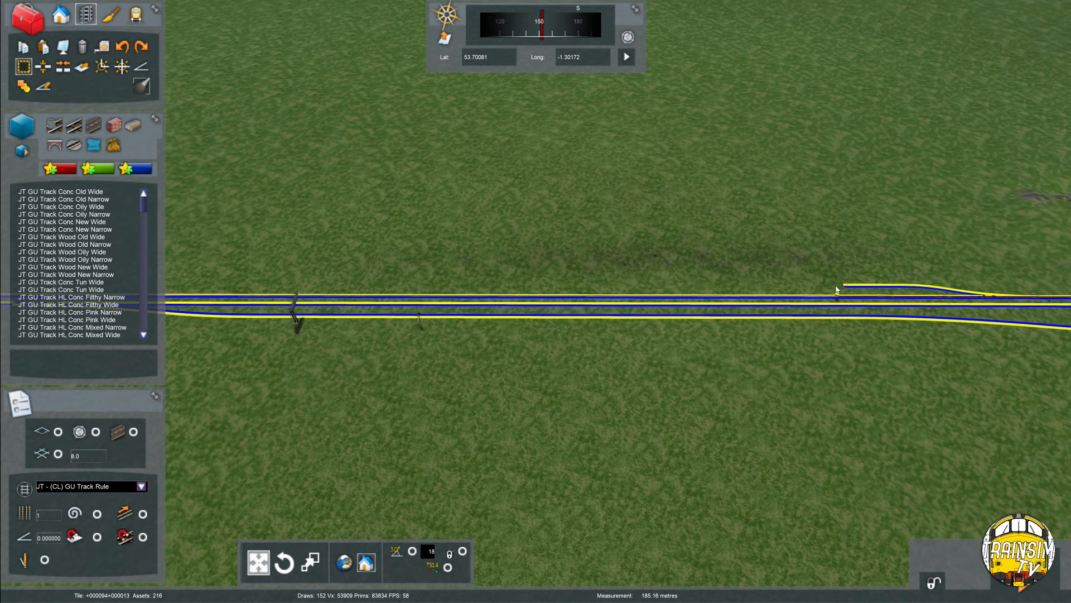
# Extend the track selection eastwards along the main line, checking the surroundings against the satellite overlay.
pyautogui.press('Left')
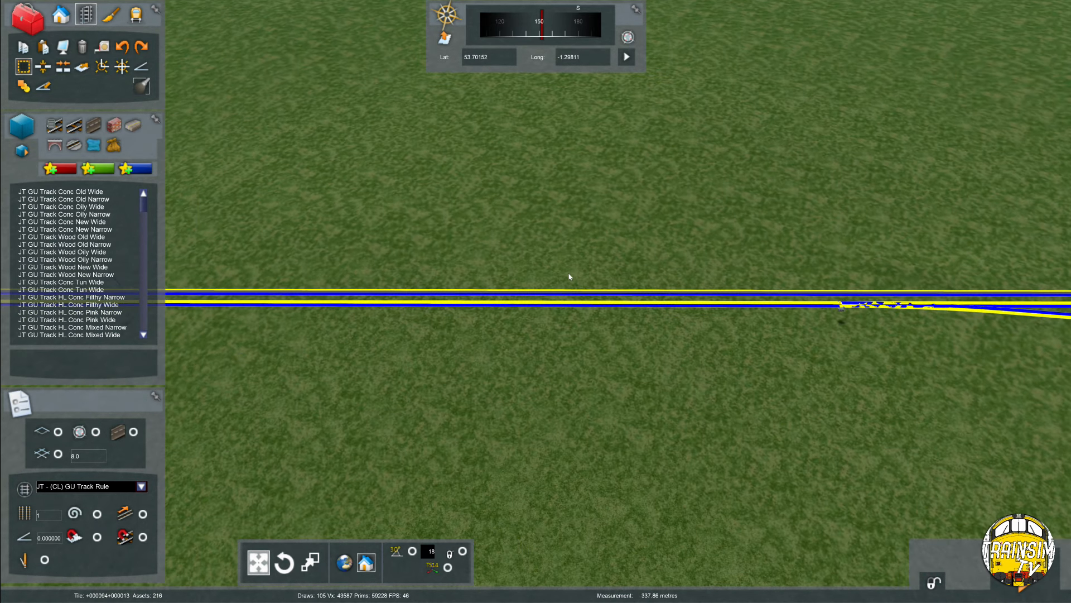
pyautogui.press('F8')
pyautogui.moveTo(586, 309); pyautogui.dragTo(550, 309, button='right')
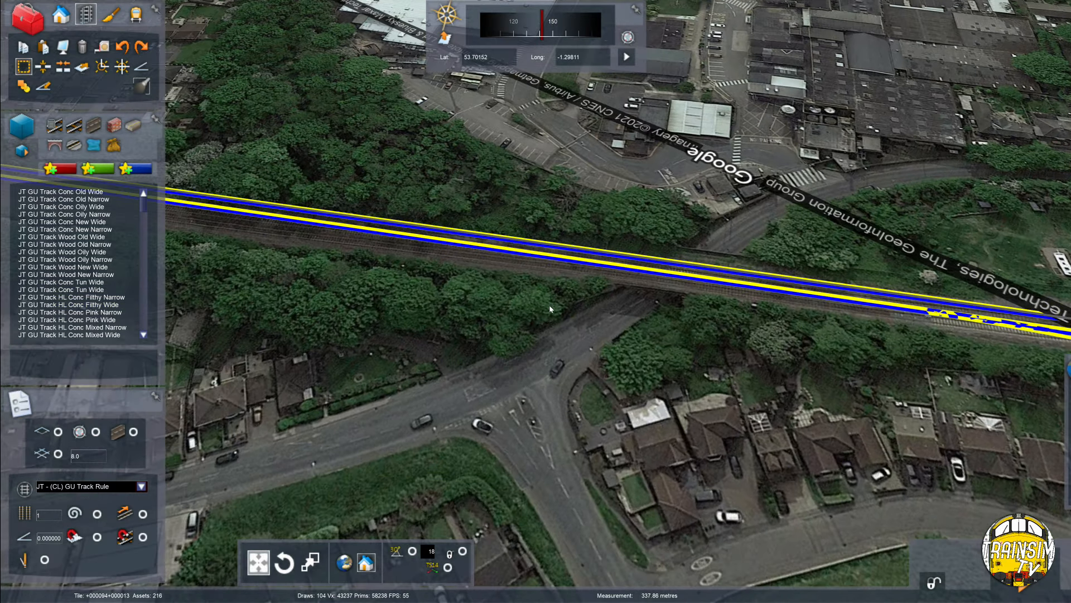
pyautogui.press('F8')
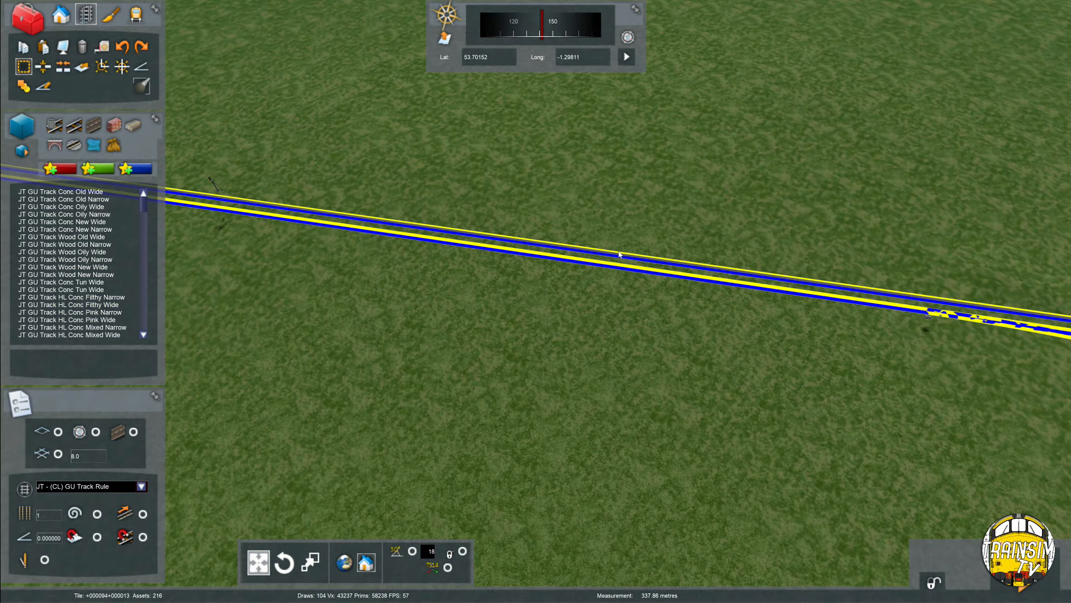
pyautogui.scroll(5, 732, 145)
pyautogui.moveTo(731, 146); pyautogui.dragTo(848, 112, button='right')
pyautogui.moveTo(658, 184); pyautogui.dragTo(698, 175, button='right')
pyautogui.press('Down')
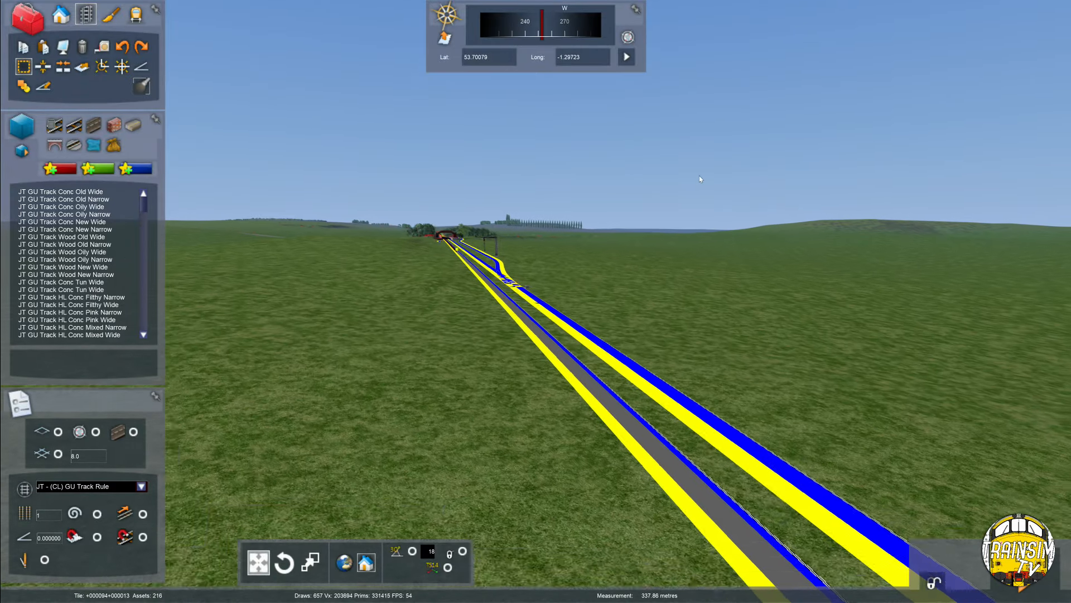
# Lengthen the main-line selection to about 542 m and set both of its speed limits to 30.
pyautogui.moveTo(455, 251); pyautogui.dragTo(583, 434)
pyautogui.press('F8')
pyautogui.press('F8')
pyautogui.moveTo(497, 376); pyautogui.dragTo(838, 112, button='right')
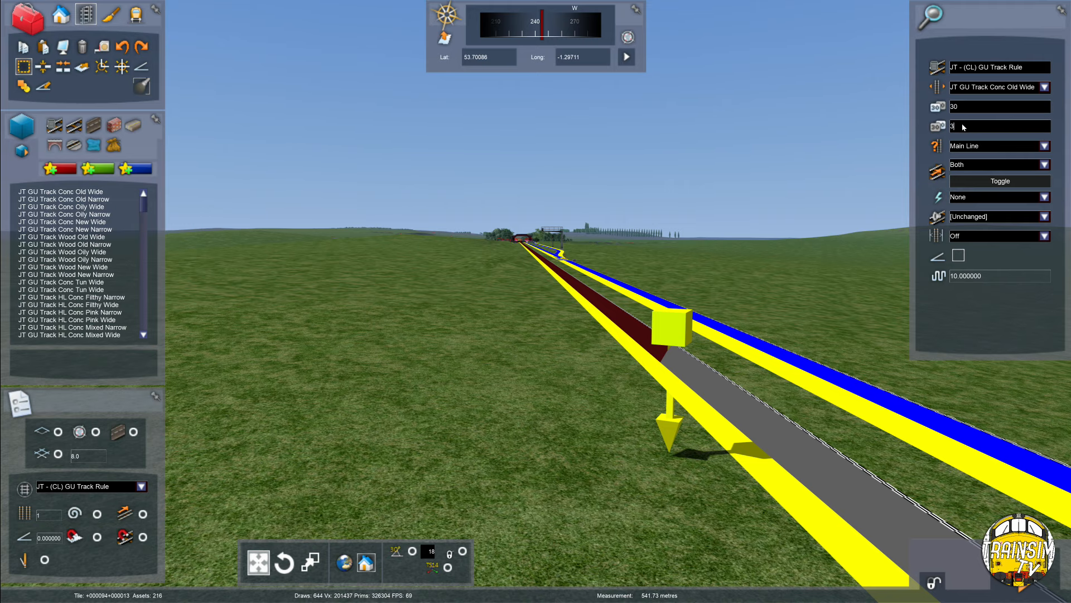
# Select the parallel main line from the short section opposite the platform eastwards past the turnout, about 524 m long.
pyautogui.moveTo(360, 296); pyautogui.dragTo(352, 249, button='right')
pyautogui.press('Up')
pyautogui.press('space')
pyautogui.press('Up')
pyautogui.moveTo(509, 301); pyautogui.dragTo(311, 386, button='right')
pyautogui.press('Up')
pyautogui.press('Down')
pyautogui.press('Right')
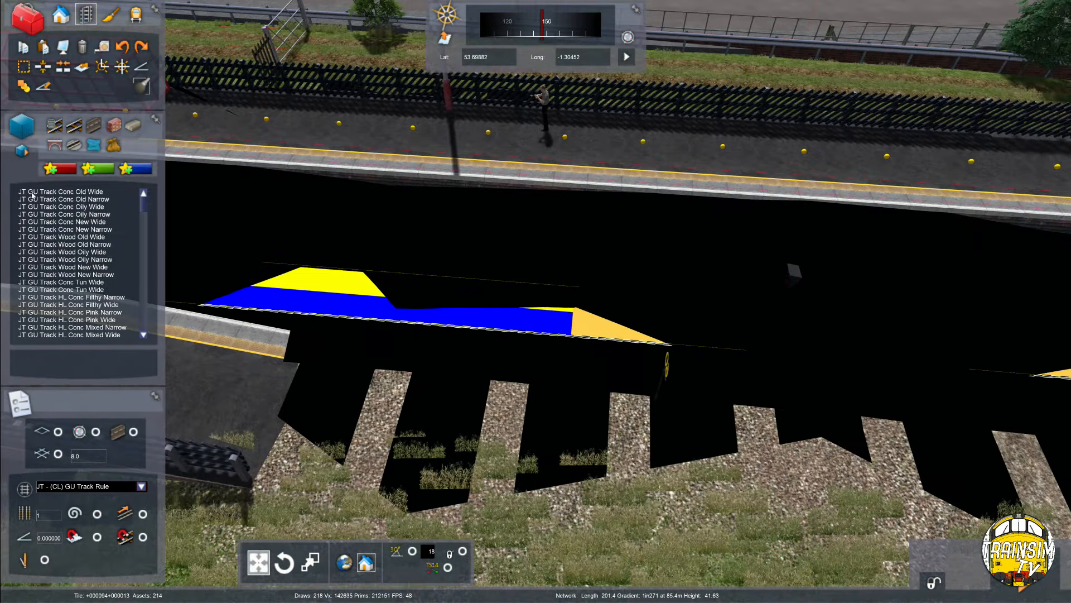
pyautogui.click(24, 69)
pyautogui.click(606, 286)
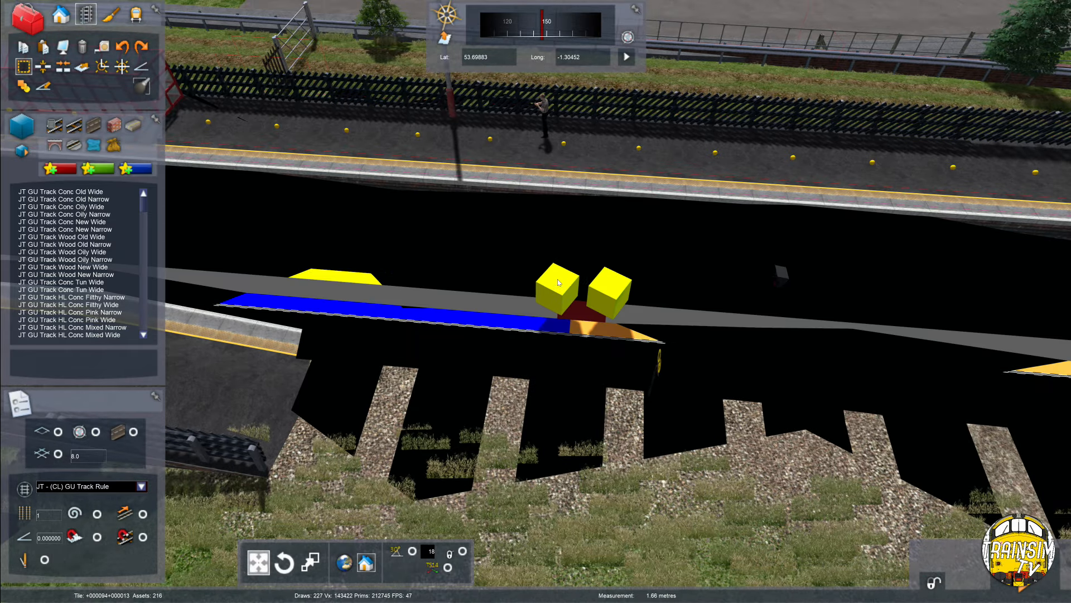
pyautogui.press('Down')
pyautogui.moveTo(603, 288); pyautogui.dragTo(445, 348, button='right')
pyautogui.press('Up')
pyautogui.press('Up')
pyautogui.click(551, 319)
pyautogui.click(527, 161)
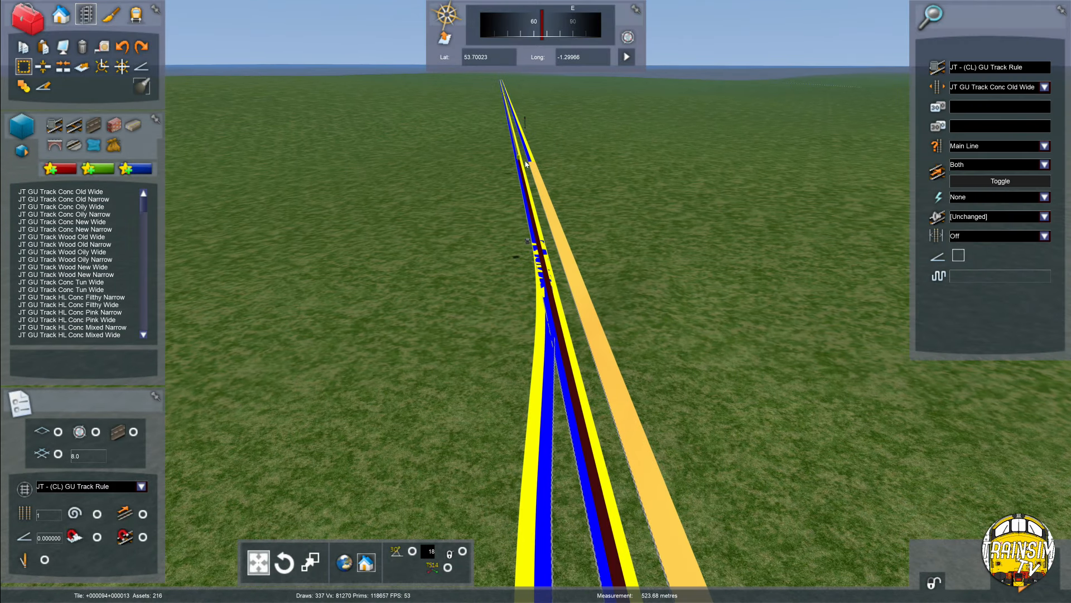
# Set the speed limits of the selected main-line track to 50.
pyautogui.click(979, 105)
pyautogui.write('5')
pyautogui.write('-')
pyautogui.click(968, 125)
pyautogui.write('50')
pyautogui.rightClick(742, 236)
# Select both parallel tracks that curve away westwards from the junction beyond the station, over about 290 m.
pyautogui.moveTo(742, 236); pyautogui.dragTo(985, 304, button='right')
pyautogui.press('Up')
pyautogui.press('Up')
pyautogui.press('Up')
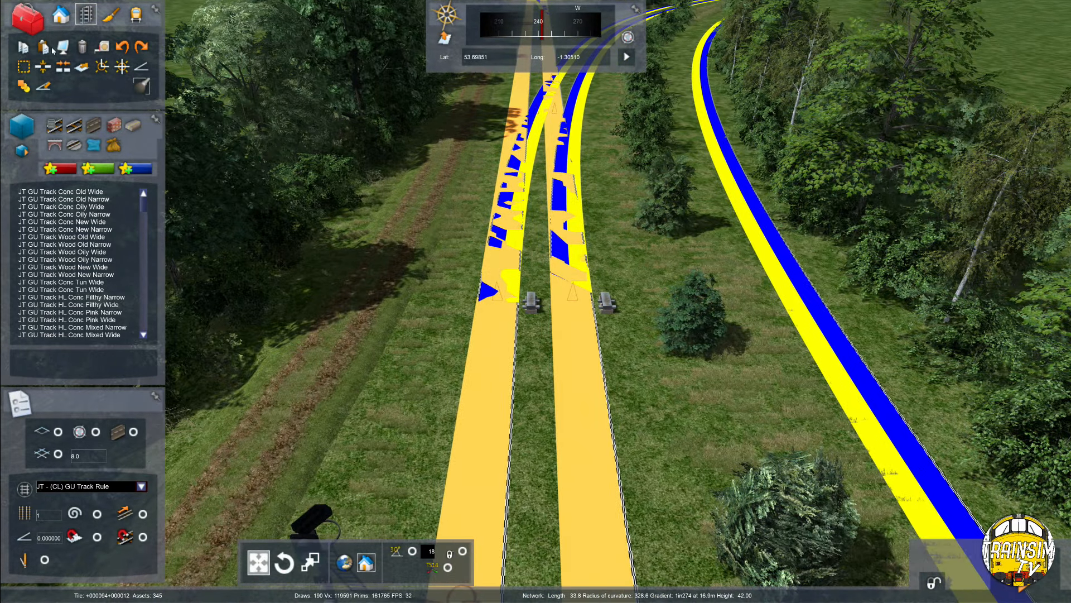
pyautogui.click(24, 66)
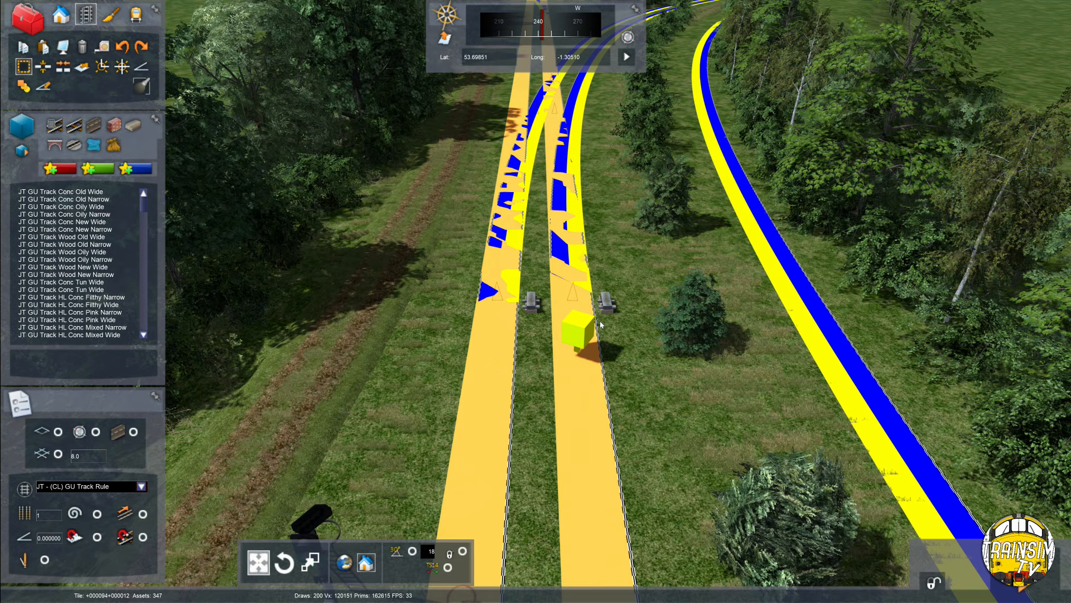
pyautogui.moveTo(540, 327); pyautogui.dragTo(513, 92)
pyautogui.press('Up')
pyautogui.press('Right')
pyautogui.press('Up')
pyautogui.moveTo(513, 92); pyautogui.dragTo(558, 64, button='right')
pyautogui.press('Up')
pyautogui.moveTo(426, 232)
pyautogui.mouseDown(button='right')
pyautogui.moveTo(452, 184)
pyautogui.moveTo(426, 223)
pyautogui.mouseUp(button='right')
pyautogui.moveTo(425, 232); pyautogui.dragTo(554, 153)
pyautogui.press('Up')
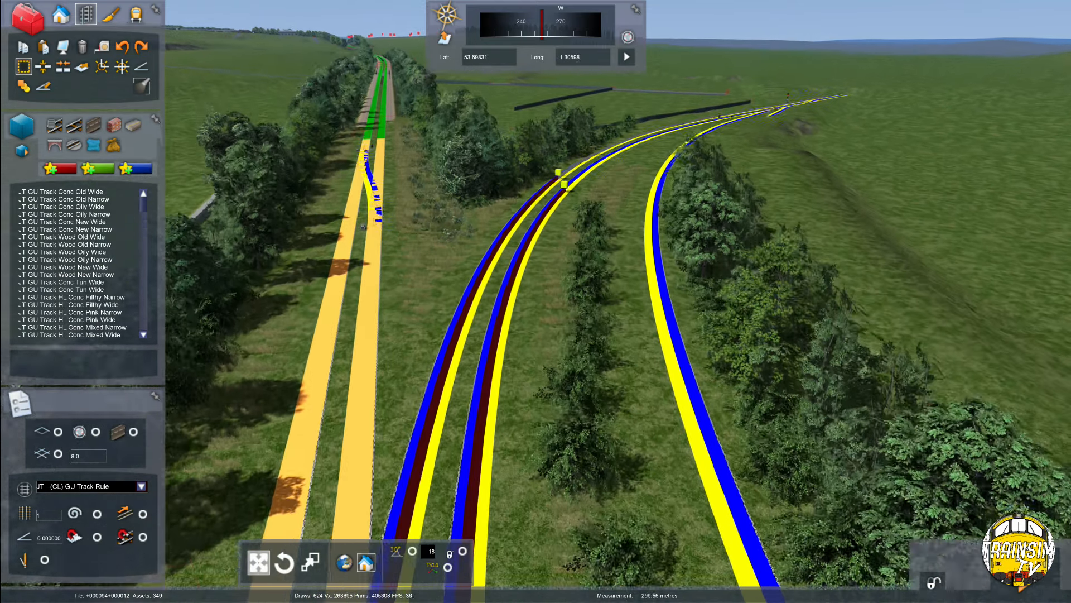
# Extend the selection of both curved tracks past the signals as far as the crossover, about 742 m.
pyautogui.moveTo(560, 167); pyautogui.dragTo(564, 117, button='right')
pyautogui.moveTo(563, 168); pyautogui.dragTo(608, 226, button='right')
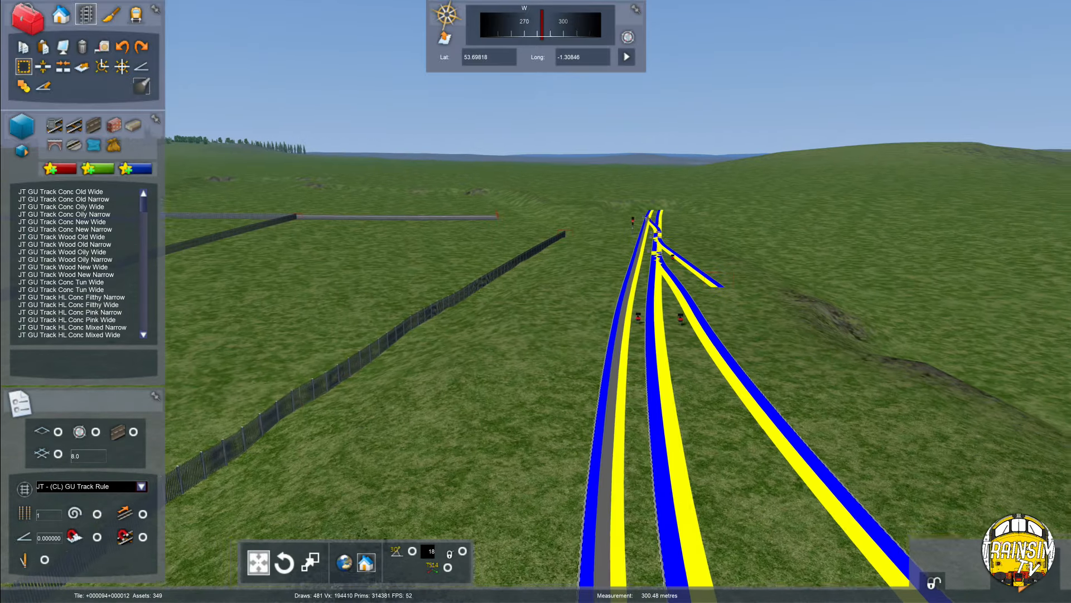
pyautogui.moveTo(614, 313); pyautogui.dragTo(622, 278)
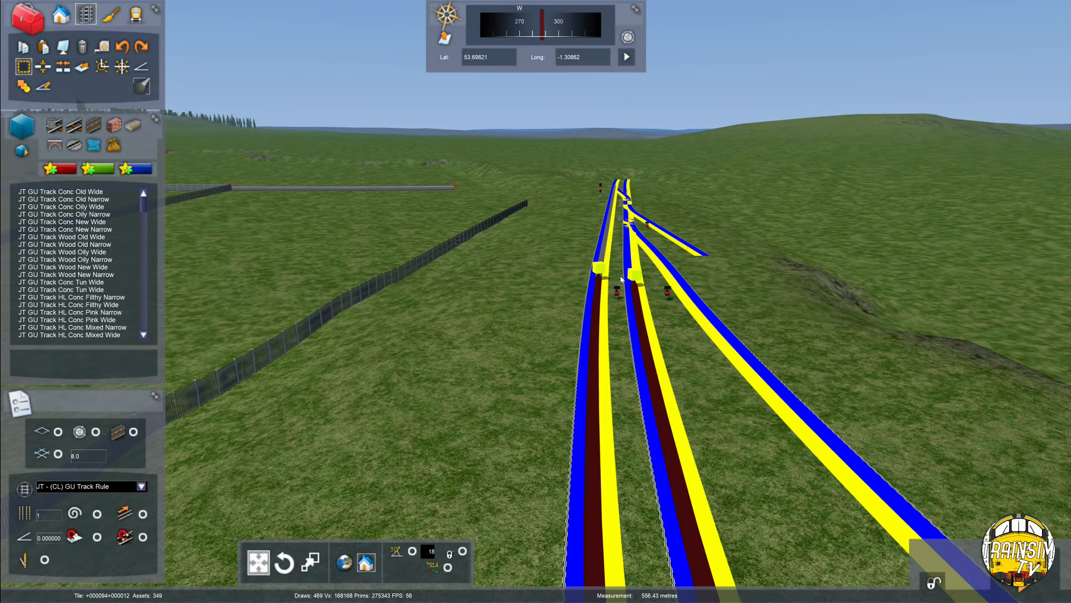
pyautogui.press('Up')
pyautogui.moveTo(622, 279)
pyautogui.mouseDown(button='right')
pyautogui.moveTo(643, 243)
pyautogui.moveTo(626, 273)
pyautogui.mouseUp(button='right')
pyautogui.moveTo(574, 296); pyautogui.dragTo(562, 225)
pyautogui.press('Down')
pyautogui.press('Down')
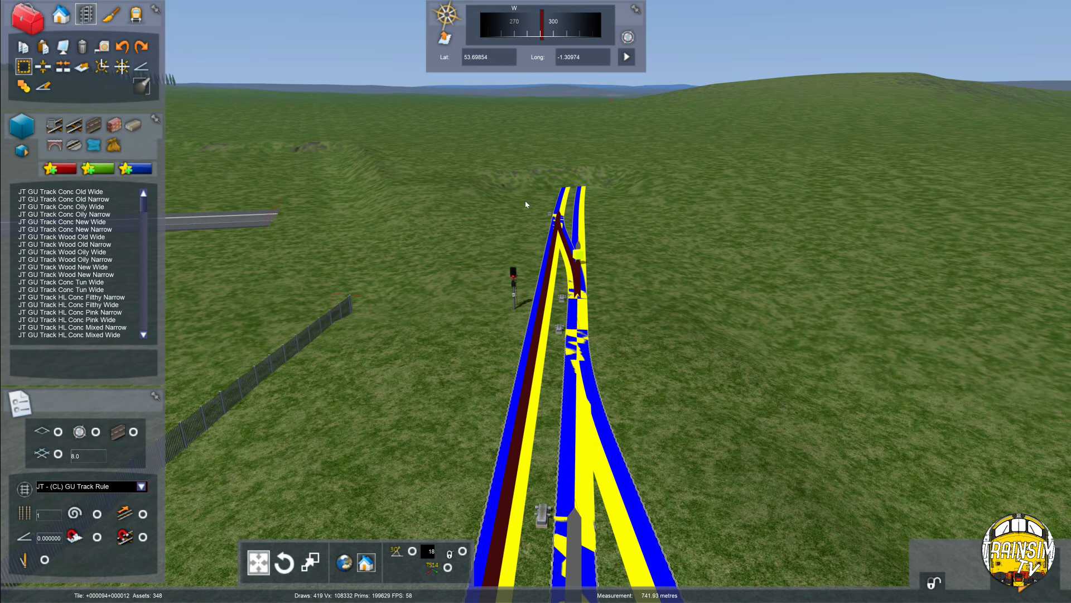
# Extend the selection on both lines past the crossover to about 856 m, with speed limits of 30 and a waviness value of 35.
pyautogui.click(581, 238)
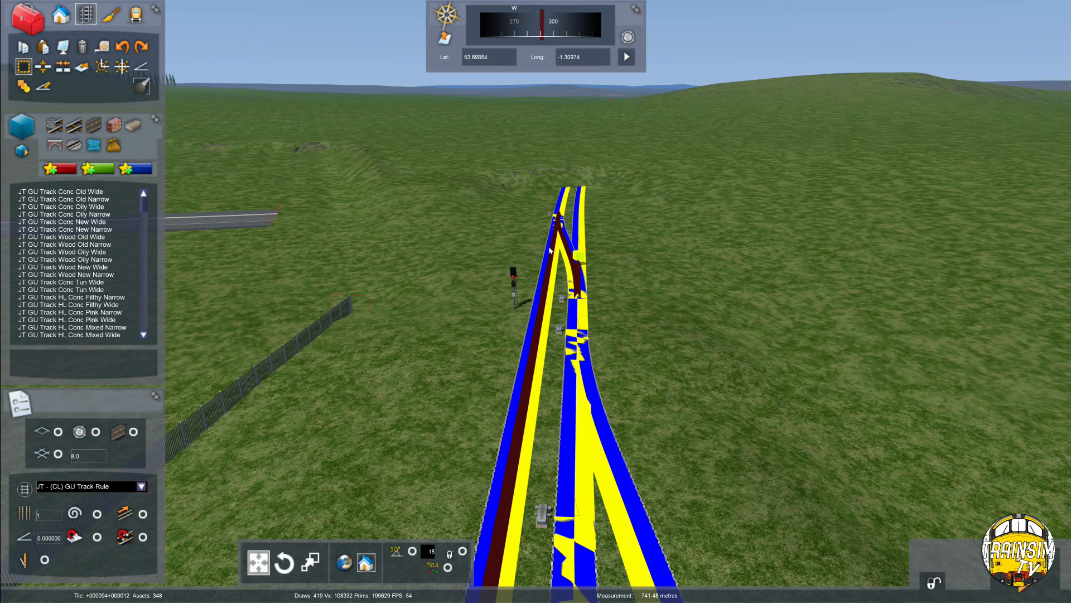
pyautogui.press('Down')
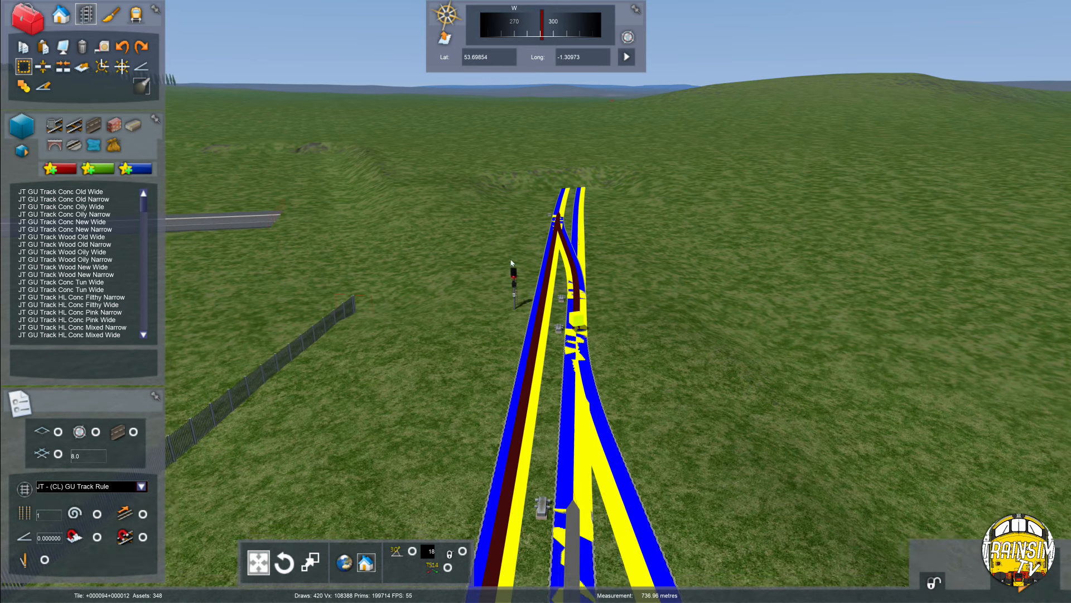
pyautogui.press('Up')
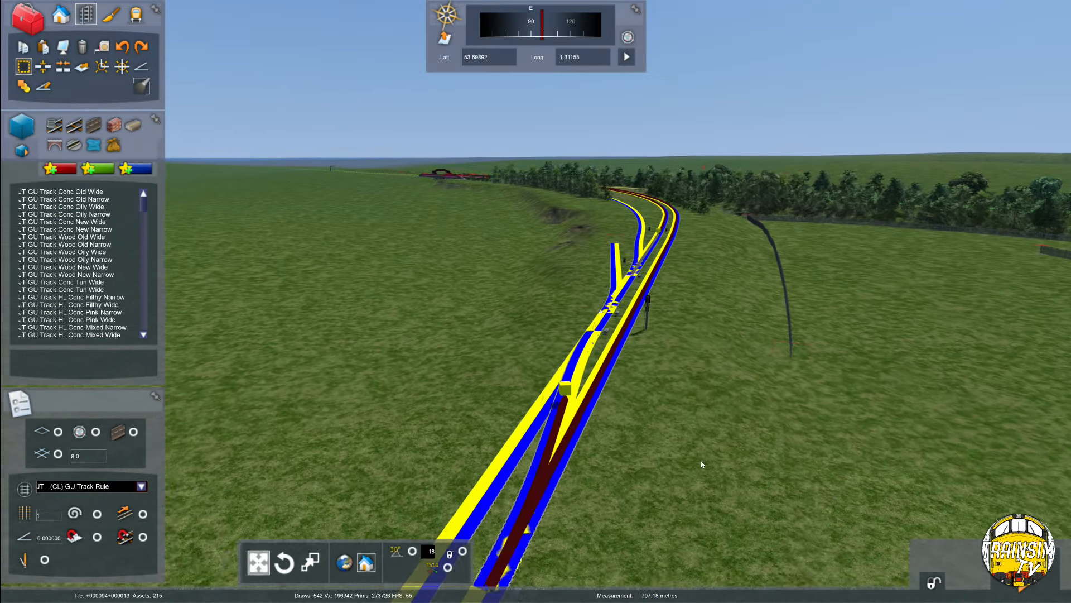
pyautogui.press('Down')
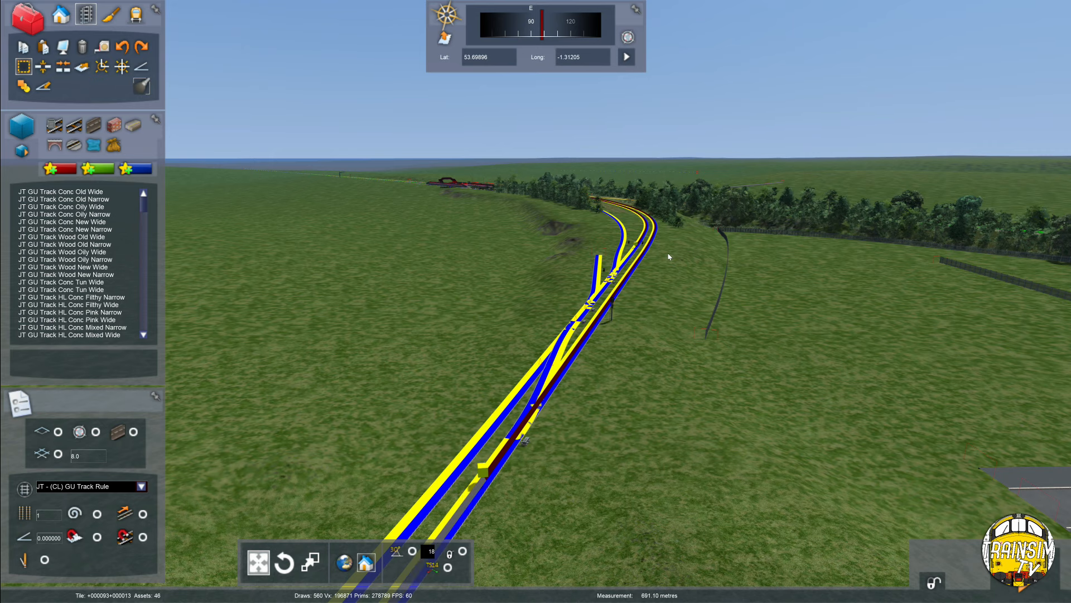
pyautogui.press('Down')
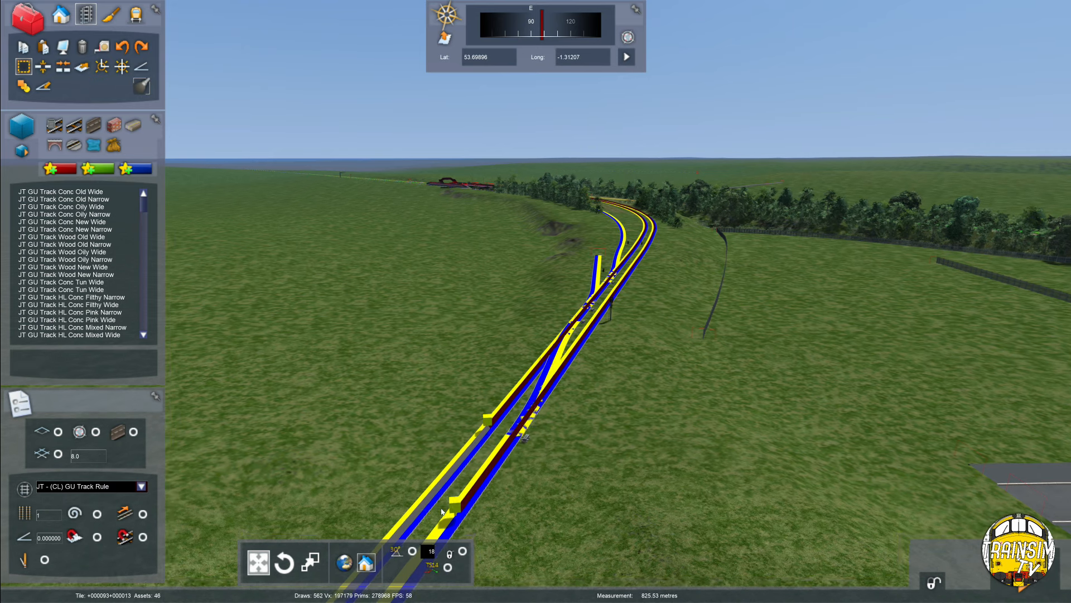
pyautogui.click(552, 459)
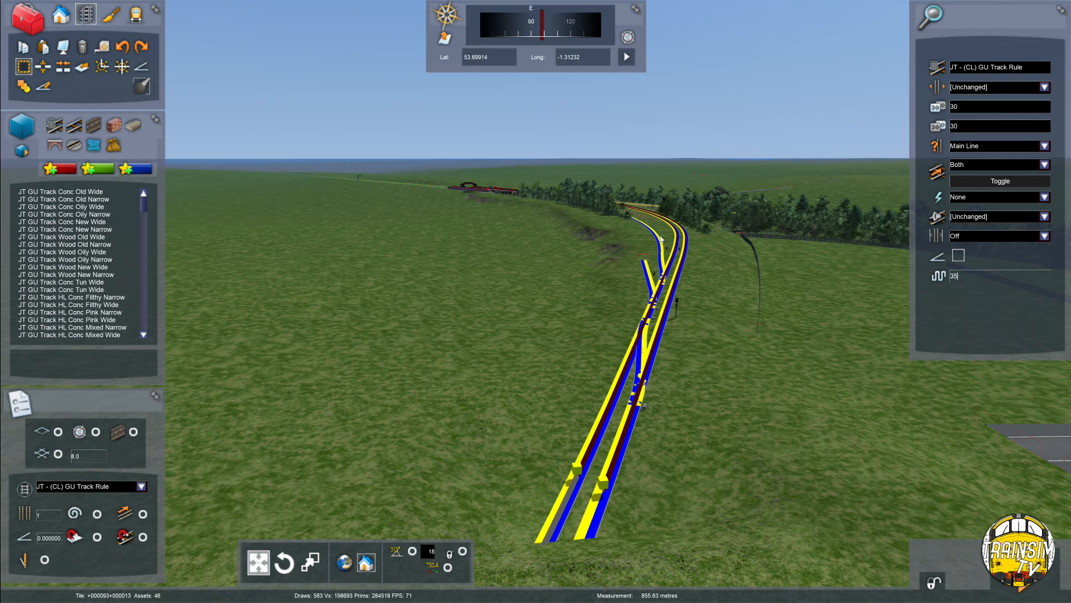
pyautogui.click(592, 230)
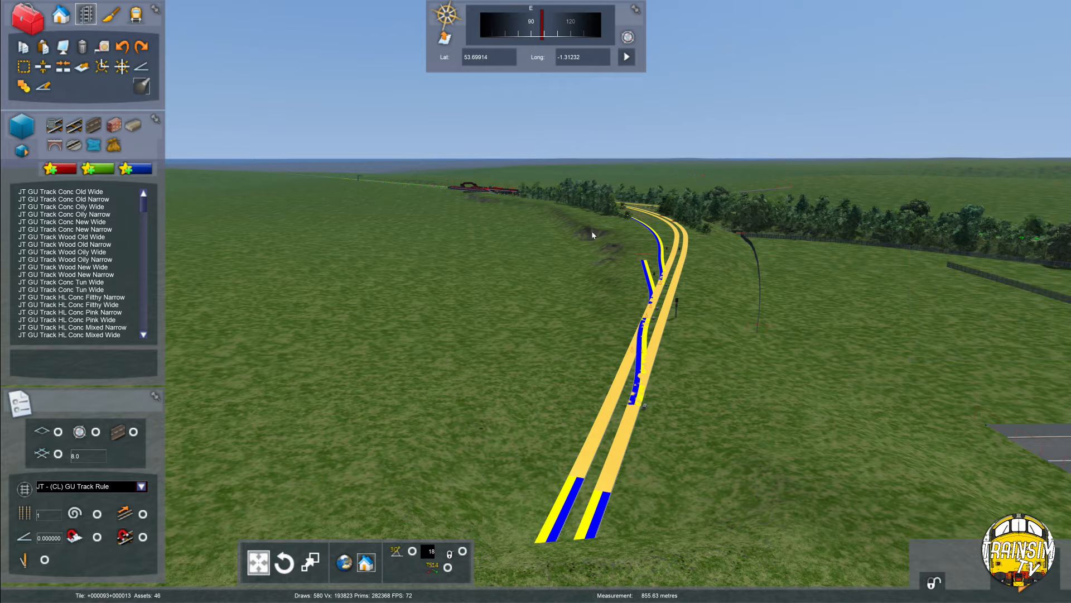
# Select about 54 m of the left-hand line from the station end into the junction's crossing.
pyautogui.press('Up')
pyautogui.press('Up')
pyautogui.moveTo(680, 226); pyautogui.dragTo(640, 247, button='right')
pyautogui.press('Up')
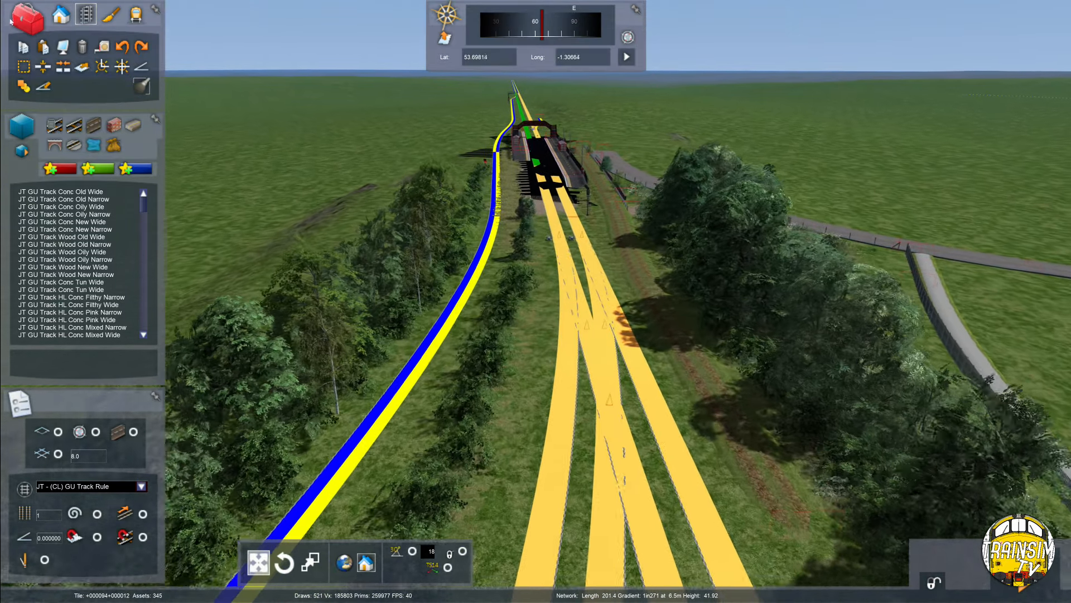
pyautogui.click(23, 72)
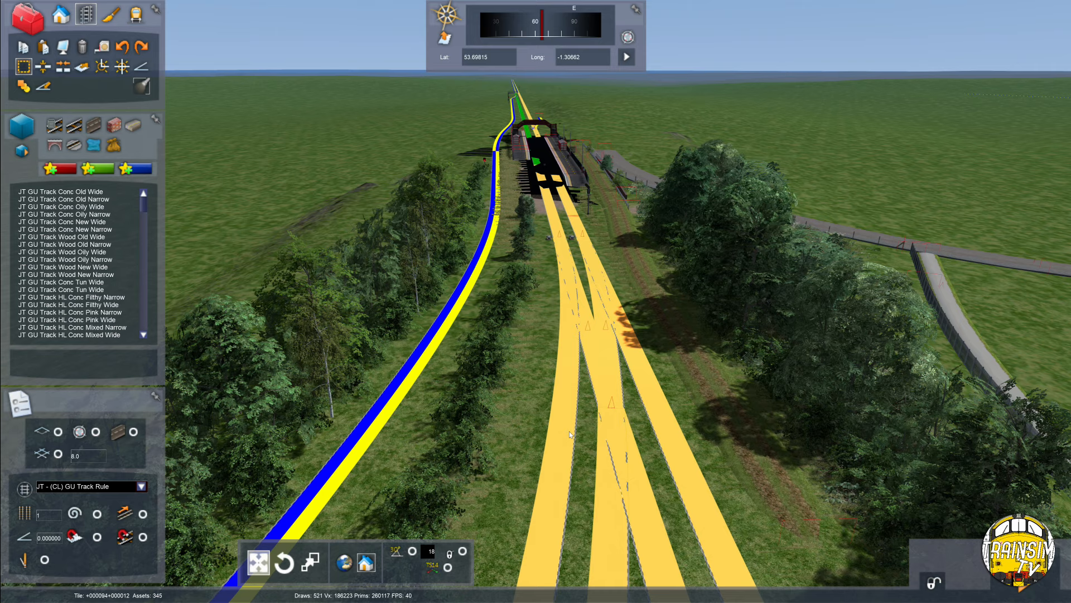
pyautogui.press('Up')
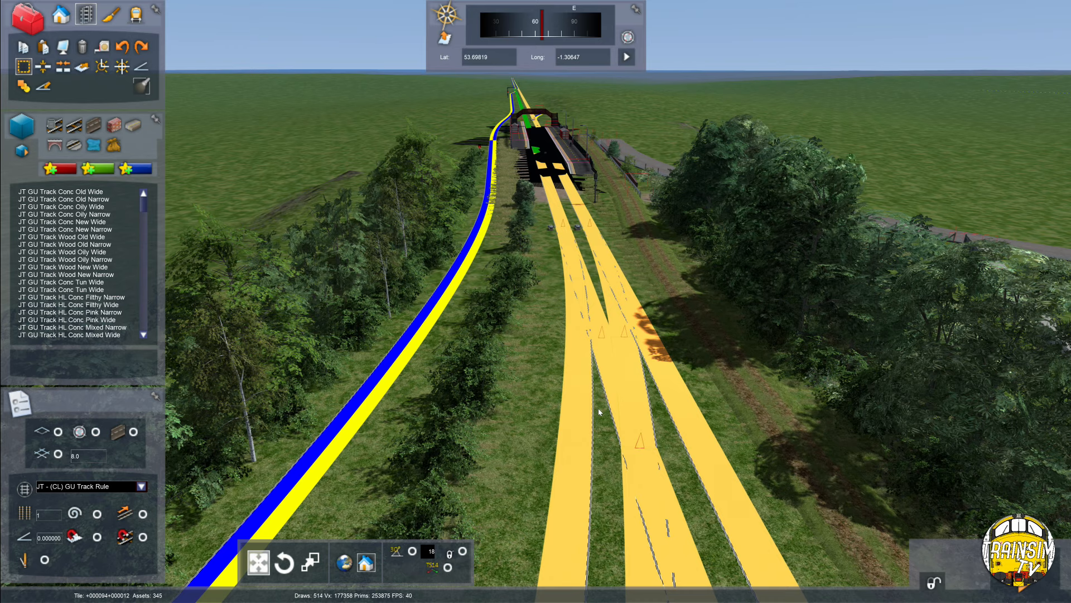
pyautogui.press('Up')
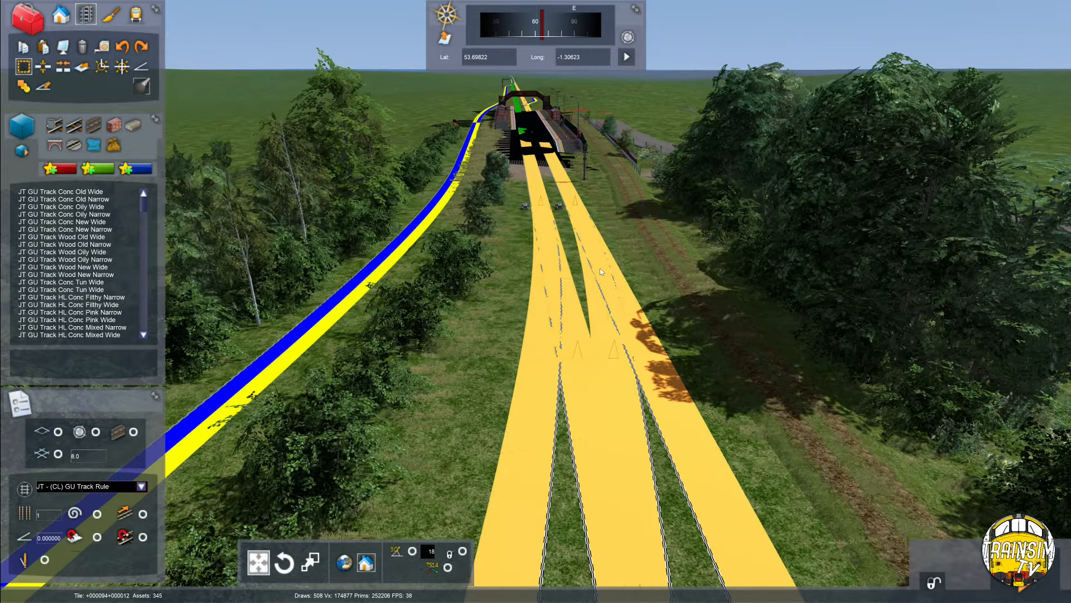
pyautogui.press('Right')
pyautogui.click(516, 197)
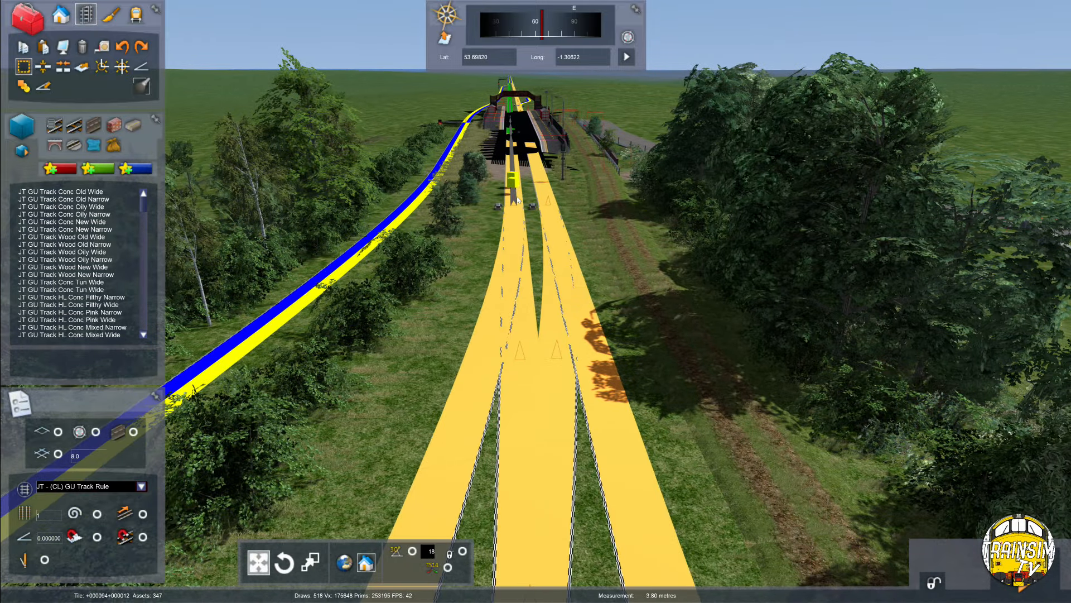
pyautogui.moveTo(517, 197); pyautogui.dragTo(520, 321, button='right')
pyautogui.click(527, 363)
pyautogui.press('Down')
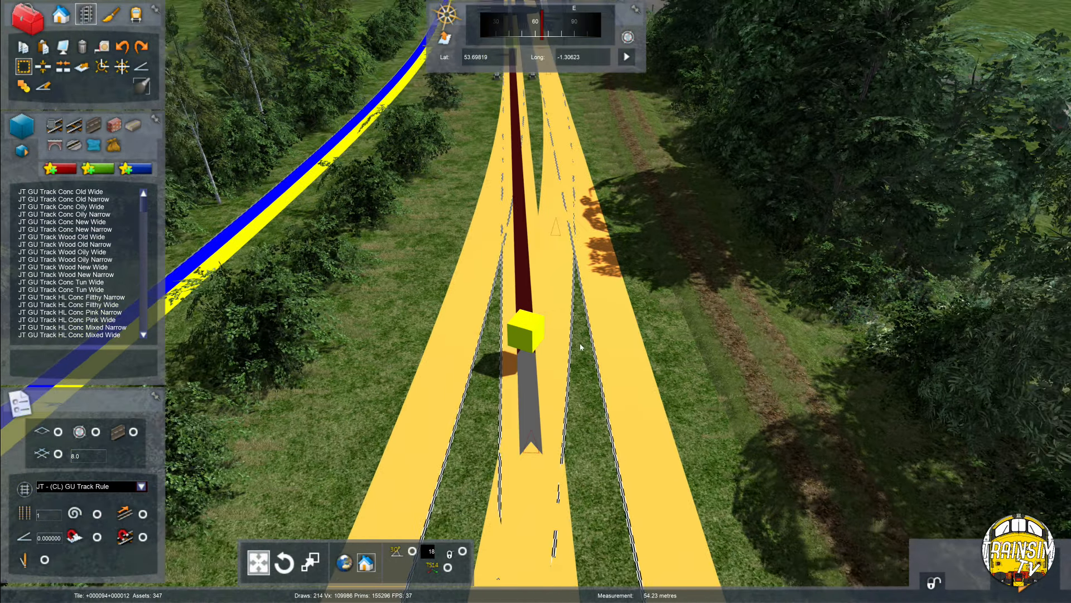
# Extend the selection through the crossing onto the diverging track to about 70 m and update its waviness value.
pyautogui.moveTo(555, 352); pyautogui.dragTo(595, 517)
pyautogui.moveTo(595, 516); pyautogui.dragTo(630, 421, button='right')
pyautogui.press('Down')
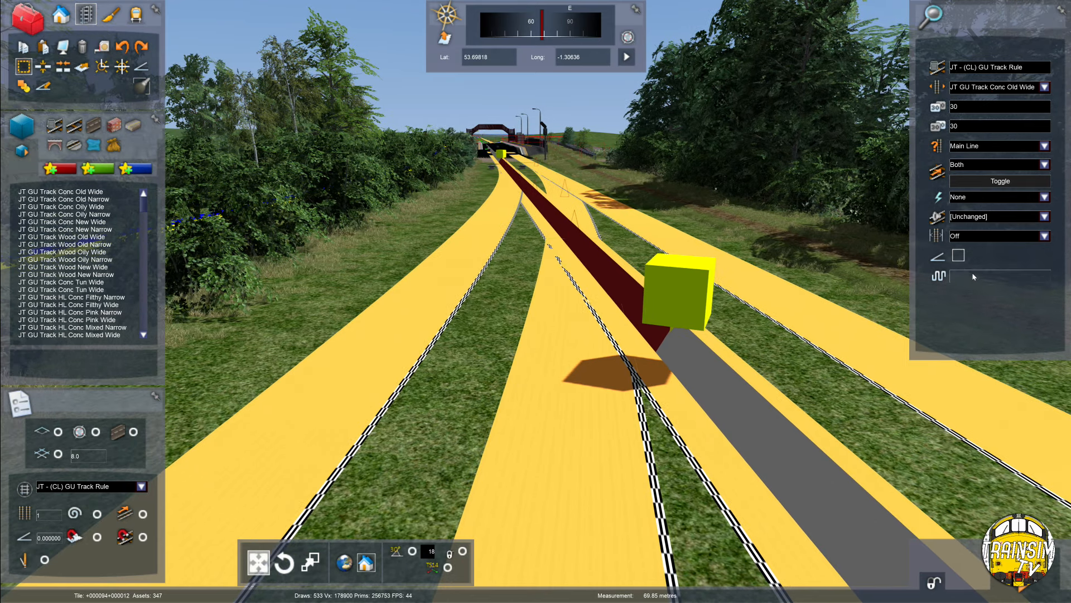
pyautogui.rightClick(674, 273)
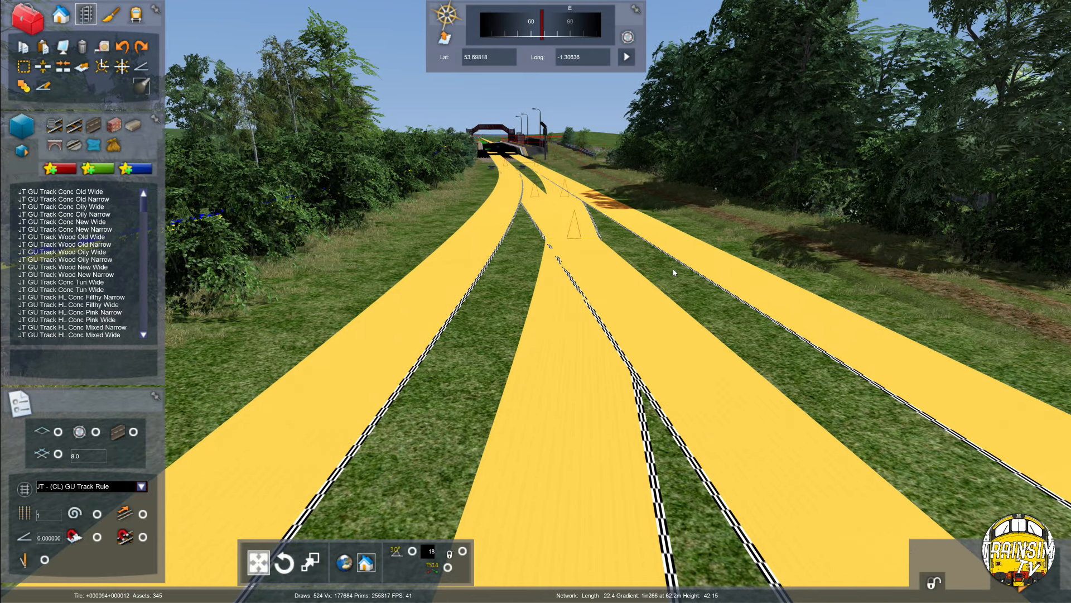
# Select about 37 m of the right-hand line between the junction and the station and set its waviness value to 40.
pyautogui.press('Right')
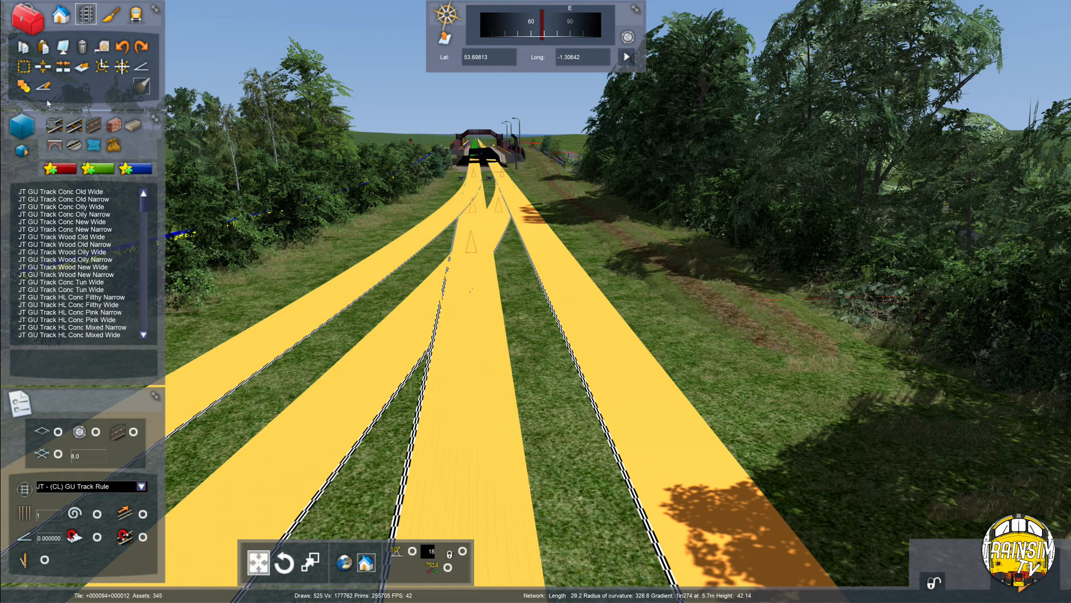
pyautogui.click(24, 66)
pyautogui.moveTo(550, 256)
pyautogui.mouseDown(button='right')
pyautogui.moveTo(534, 221)
pyautogui.moveTo(550, 256)
pyautogui.mouseUp(button='right')
pyautogui.press('Right')
pyautogui.press('Up')
pyautogui.moveTo(514, 251); pyautogui.dragTo(497, 283)
pyautogui.moveTo(551, 256); pyautogui.dragTo(559, 327)
pyautogui.moveTo(556, 370); pyautogui.dragTo(556, 386)
pyautogui.click(977, 274)
pyautogui.write('40')
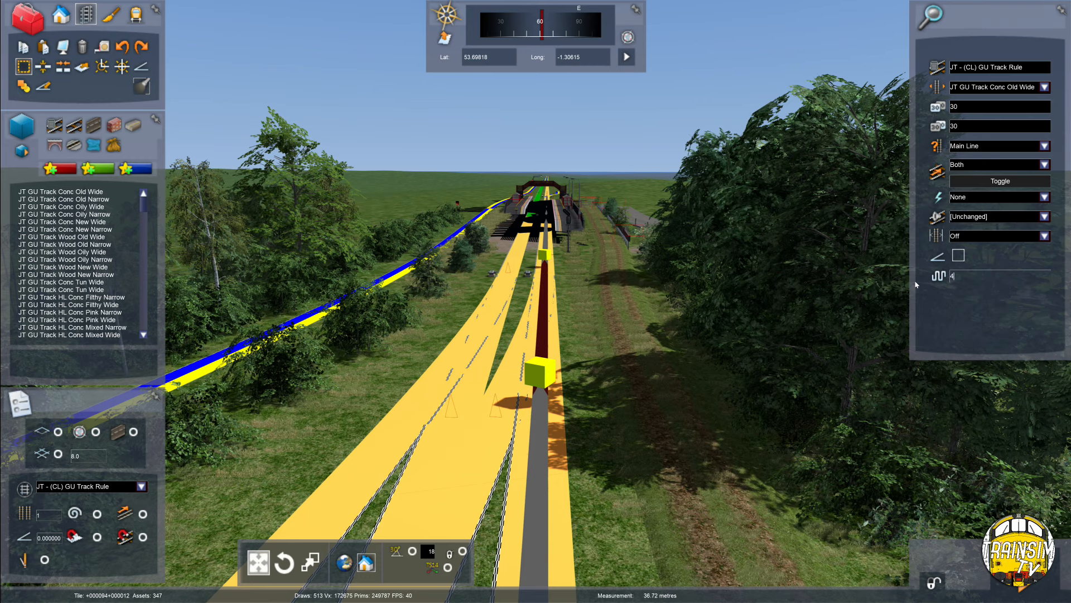
pyautogui.rightClick(638, 219)
# Select about 47 m of the diverging track through the junction's crossing and update its waviness value.
pyautogui.click(24, 66)
pyautogui.press('Down')
pyautogui.press('Left')
pyautogui.moveTo(455, 215); pyautogui.dragTo(519, 305, button='right')
pyautogui.press('Down')
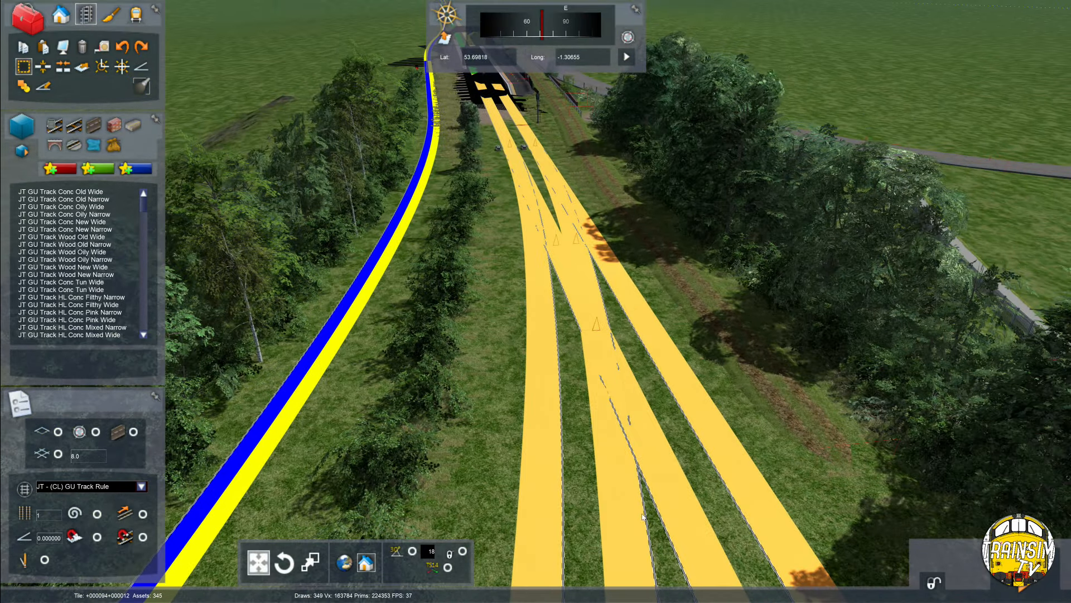
pyautogui.click(539, 510)
pyautogui.click(625, 511)
pyautogui.click(540, 287)
pyautogui.click(568, 259)
pyautogui.moveTo(614, 238); pyautogui.dragTo(617, 255)
pyautogui.moveTo(618, 255); pyautogui.dragTo(627, 290, button='right')
pyautogui.moveTo(618, 255)
pyautogui.mouseDown()
pyautogui.moveTo(663, 422)
pyautogui.moveTo(664, 477)
pyautogui.moveTo(584, 131)
pyautogui.mouseUp()
pyautogui.moveTo(599, 215)
pyautogui.mouseDown()
pyautogui.moveTo(666, 220)
pyautogui.moveTo(518, 120)
pyautogui.moveTo(501, 146)
pyautogui.mouseUp()
pyautogui.press('Right')
pyautogui.press('Up')
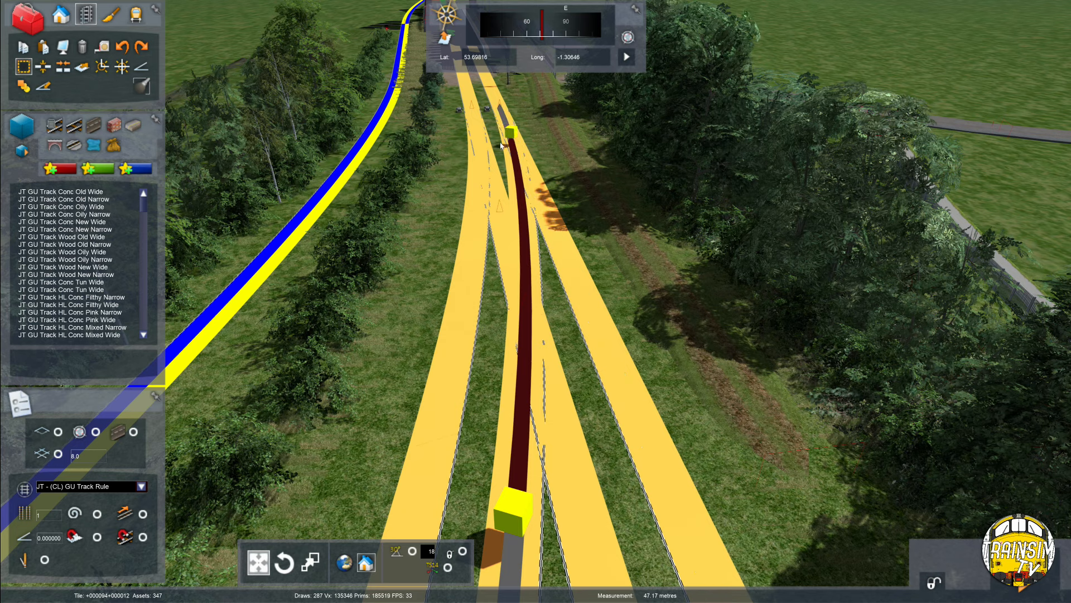
pyautogui.moveTo(1069, 106)
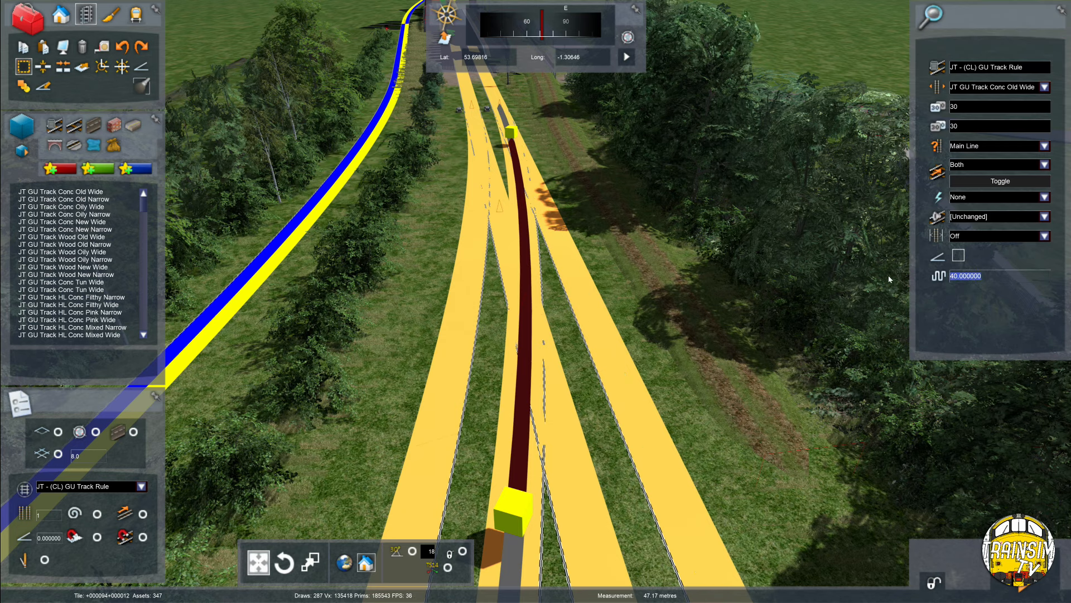
pyautogui.write('5')
pyautogui.rightClick(627, 270)
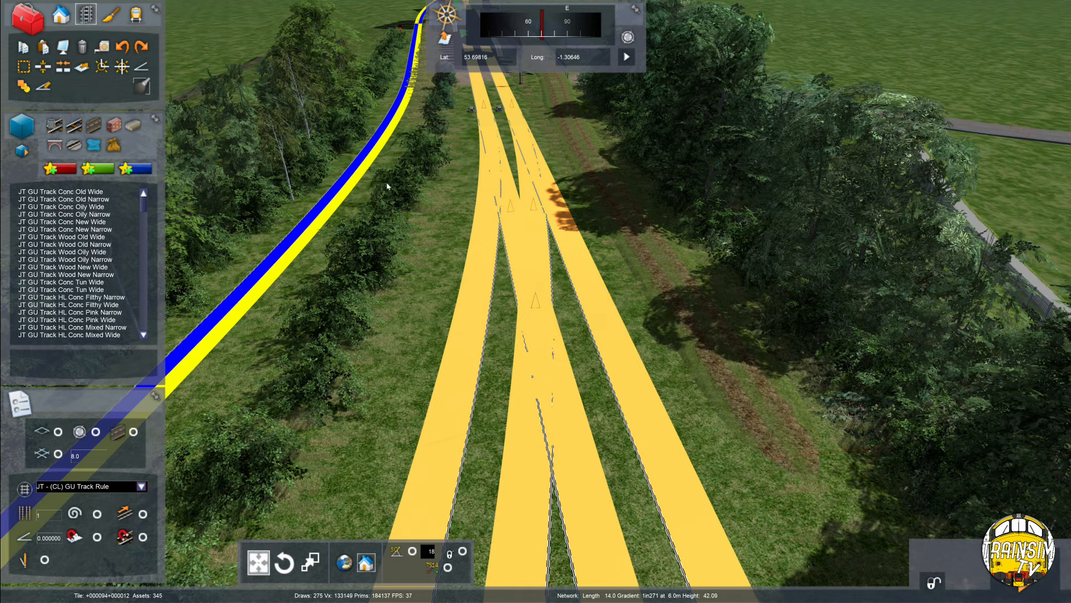
# Select about 42 m of the left-hand line alongside the crossing and update its waviness value.
pyautogui.press('Up')
pyautogui.keyDown('shift'); pyautogui.moveTo(587, 289); pyautogui.dragTo(555, 103); pyautogui.keyUp('shift')
pyautogui.press('Left')
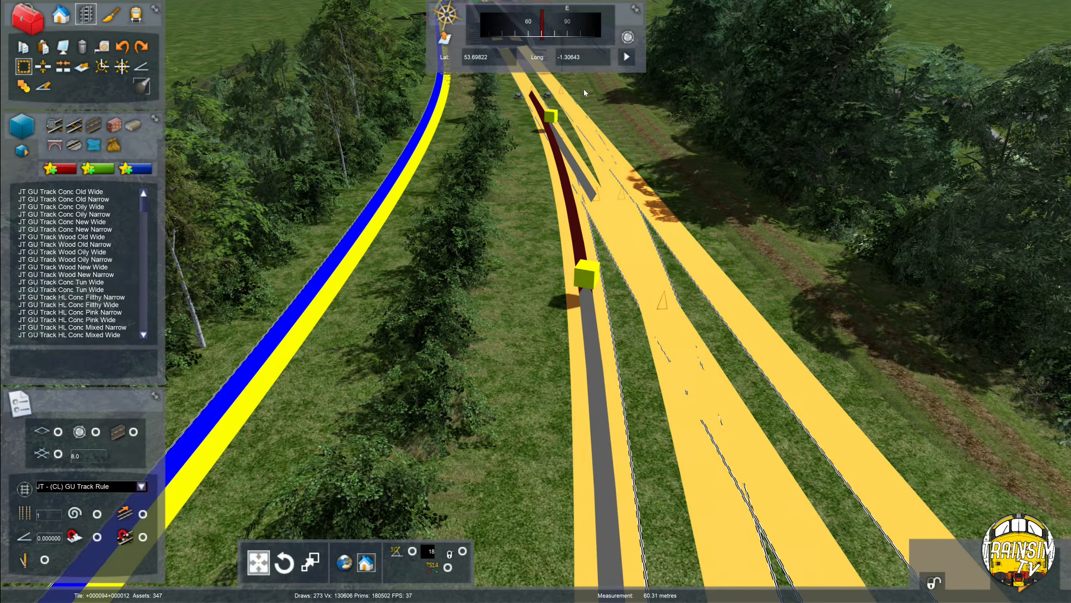
pyautogui.keyDown('shift'); pyautogui.moveTo(568, 243); pyautogui.dragTo(529, 83); pyautogui.keyUp('shift')
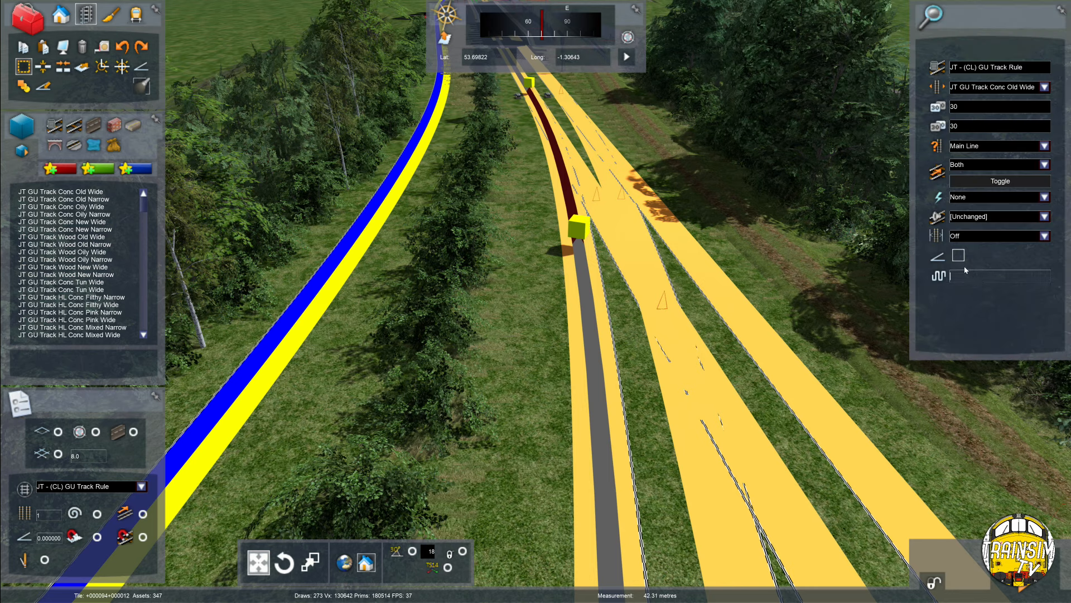
pyautogui.click(758, 234)
pyautogui.scroll(-5, 758, 234)
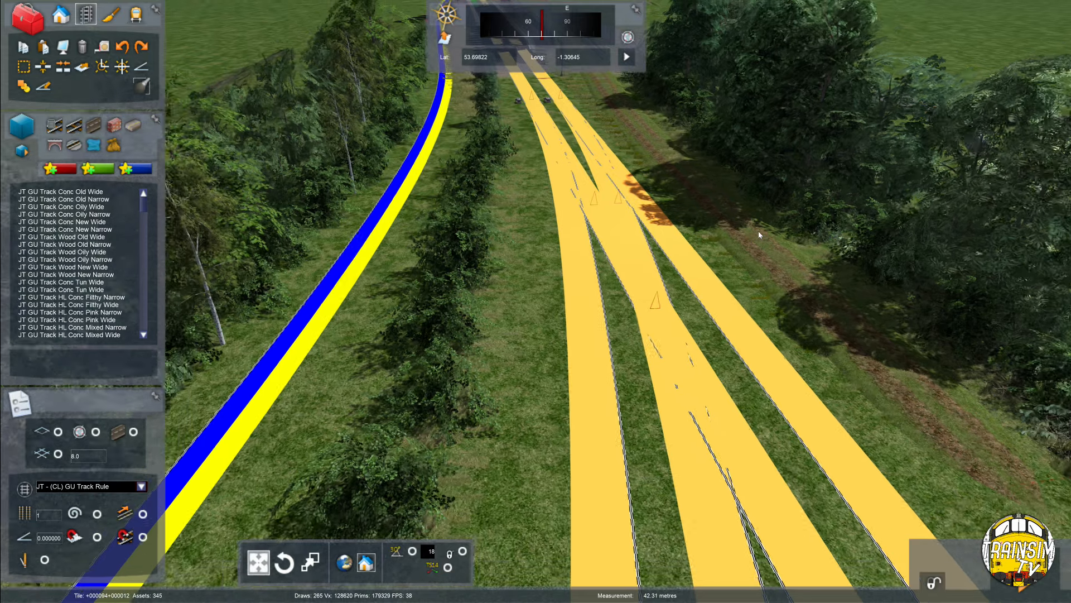
# Save the route with the updated junction track properties.
pyautogui.scroll(1, 500, 243)
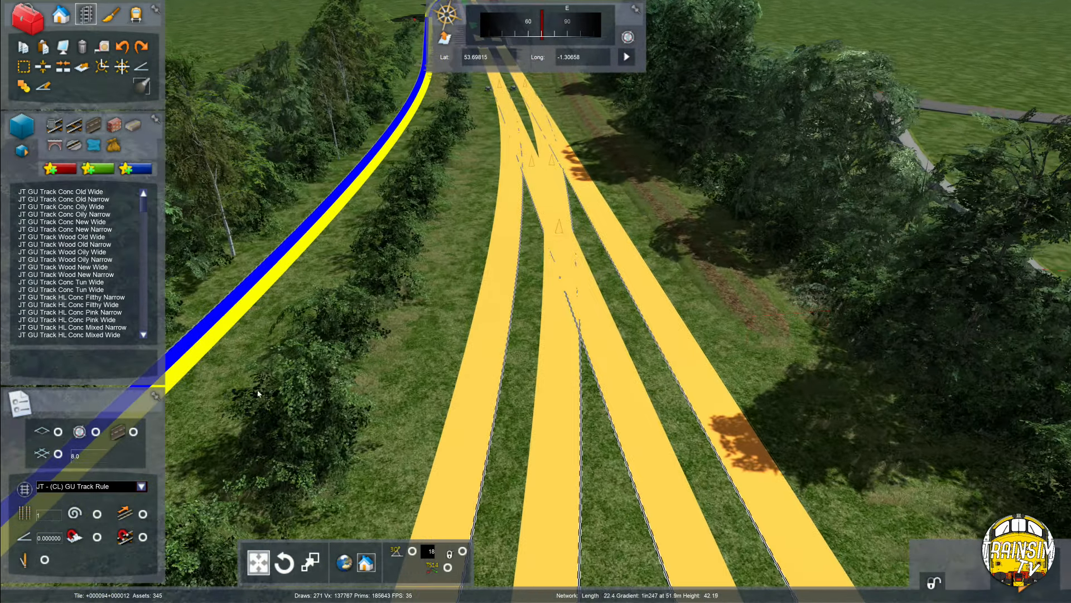
pyautogui.scroll(2, 724, 230)
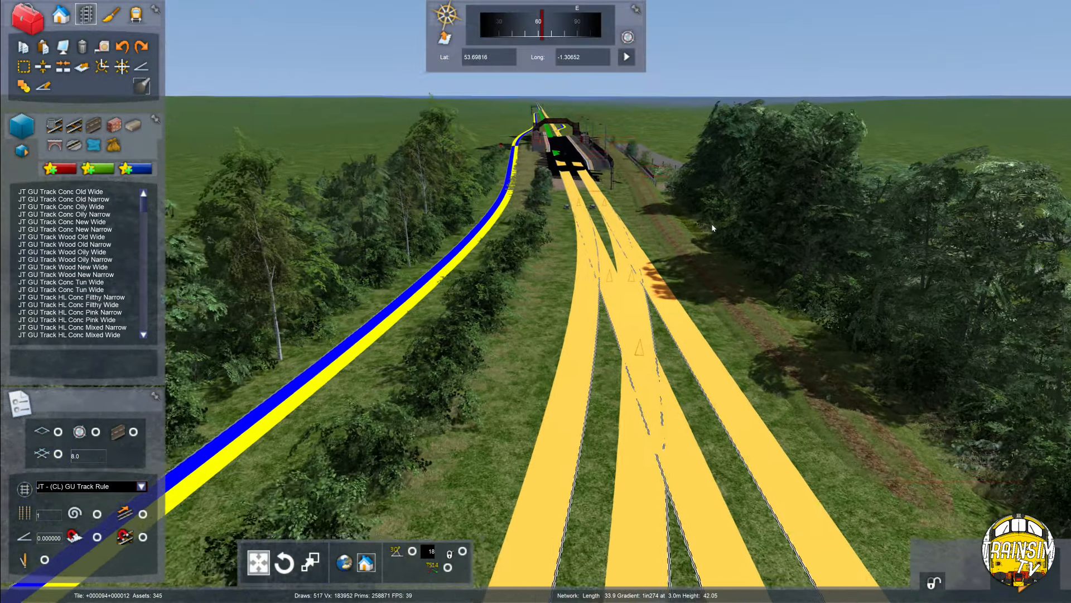
pyautogui.press('F2')
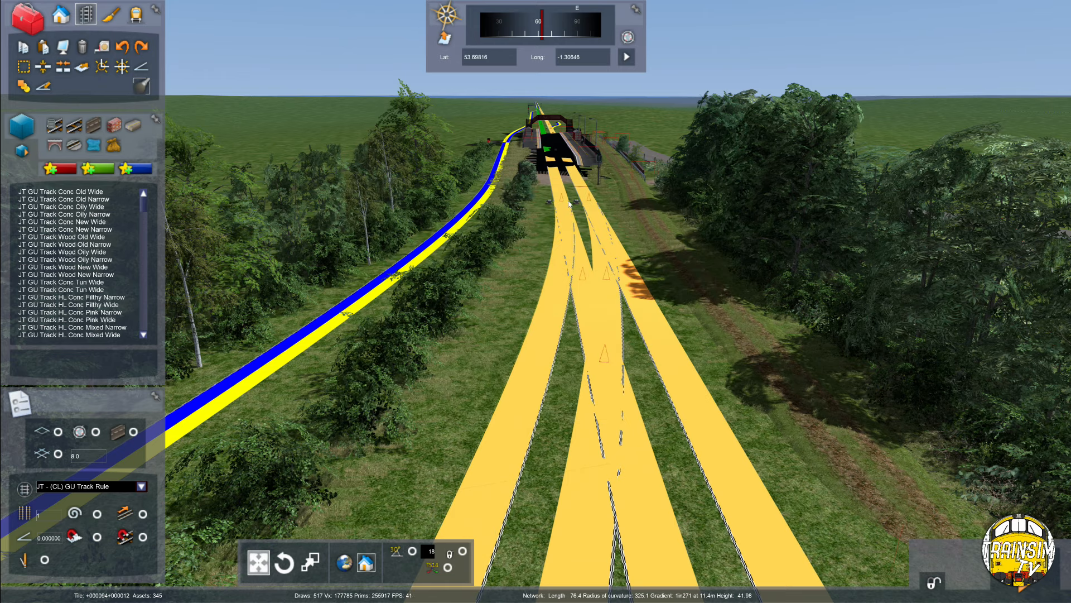
# Select the 60 speed sign beside the platform ramp and examine its track link, direction arrows and orientation.
pyautogui.scroll(5, 671, 236)
pyautogui.press('Up')
pyautogui.scroll(8, 672, 239)
pyautogui.click(603, 258)
pyautogui.moveTo(603, 258)
pyautogui.mouseDown(button='right')
pyautogui.moveTo(631, 306)
pyautogui.moveTo(595, 281)
pyautogui.mouseUp(button='right')
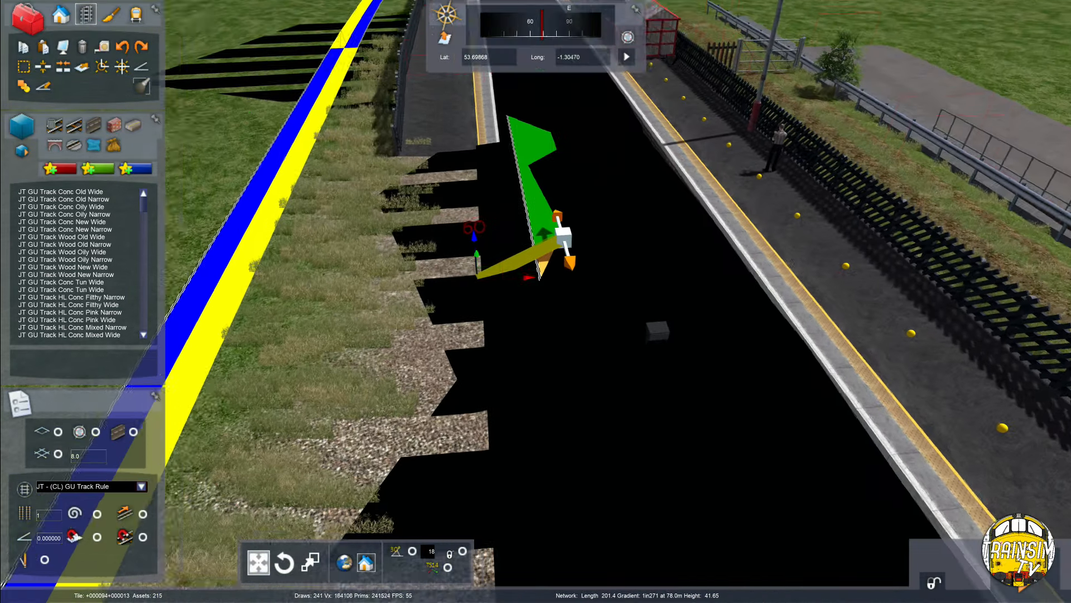
pyautogui.scroll(3, 596, 281)
pyautogui.moveTo(669, 198); pyautogui.dragTo(666, 177)
pyautogui.moveTo(666, 177); pyautogui.dragTo(463, 274, button='right')
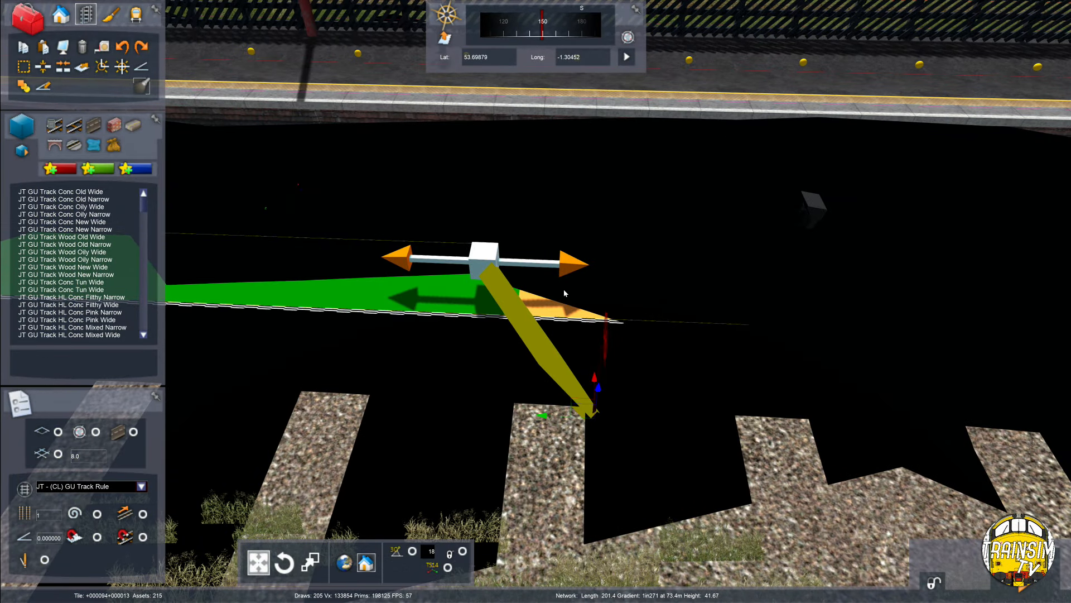
pyautogui.scroll(3, 503, 354)
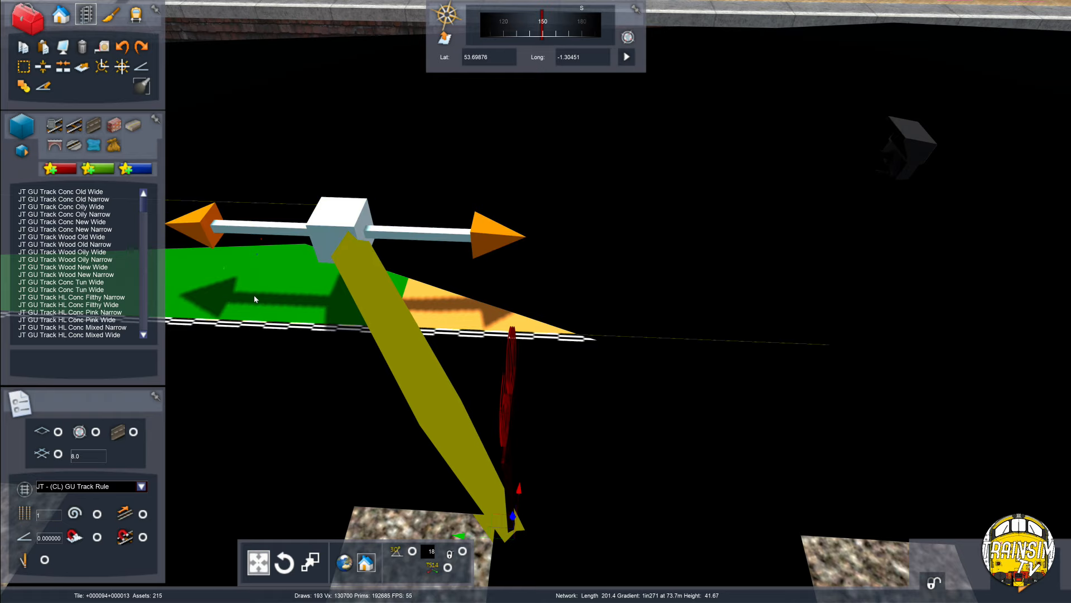
pyautogui.scroll(-4, 254, 299)
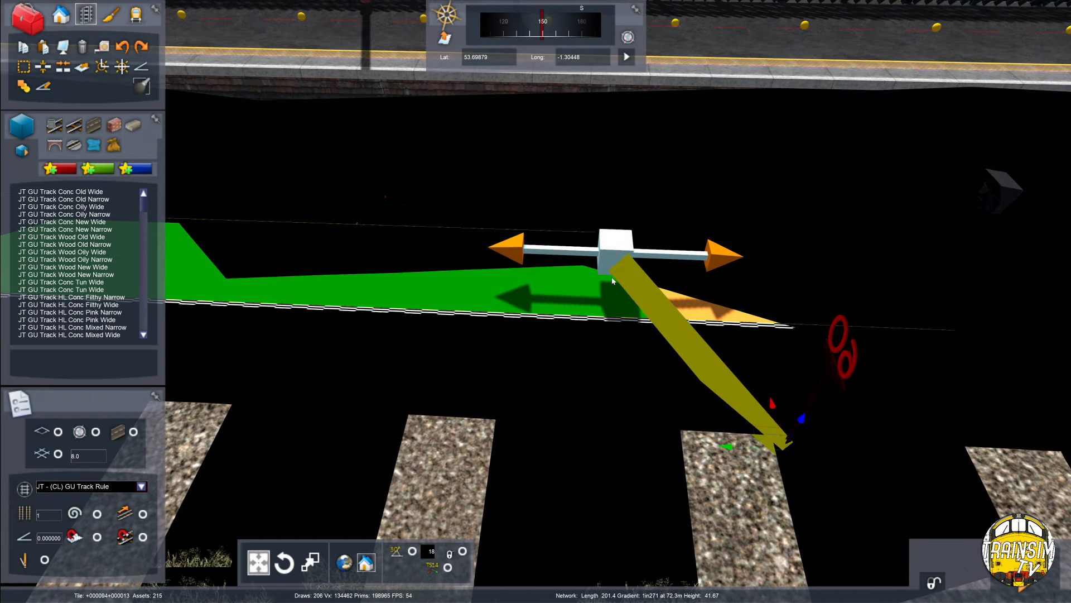
pyautogui.scroll(2, 631, 396)
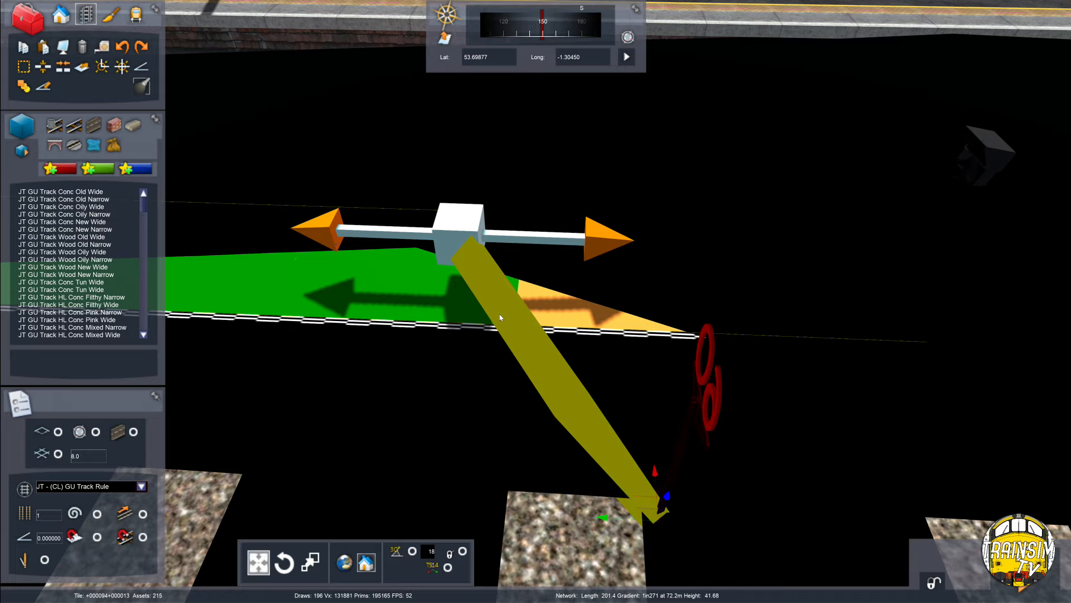
pyautogui.scroll(2, 500, 317)
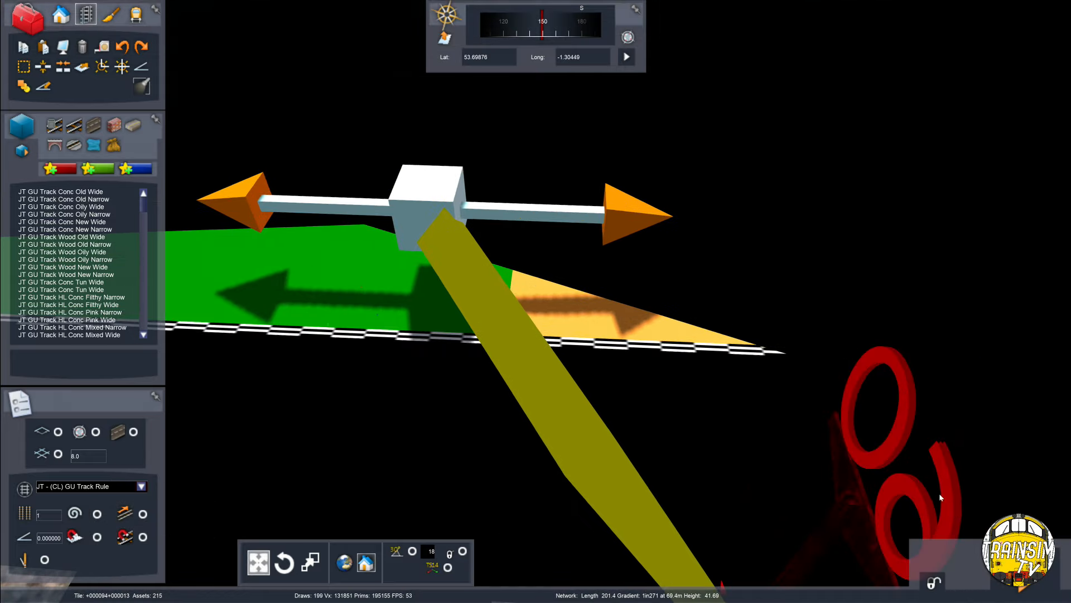
pyautogui.scroll(-3, 570, 304)
pyautogui.moveTo(581, 306); pyautogui.dragTo(527, 296, button='right')
pyautogui.scroll(1, 530, 301)
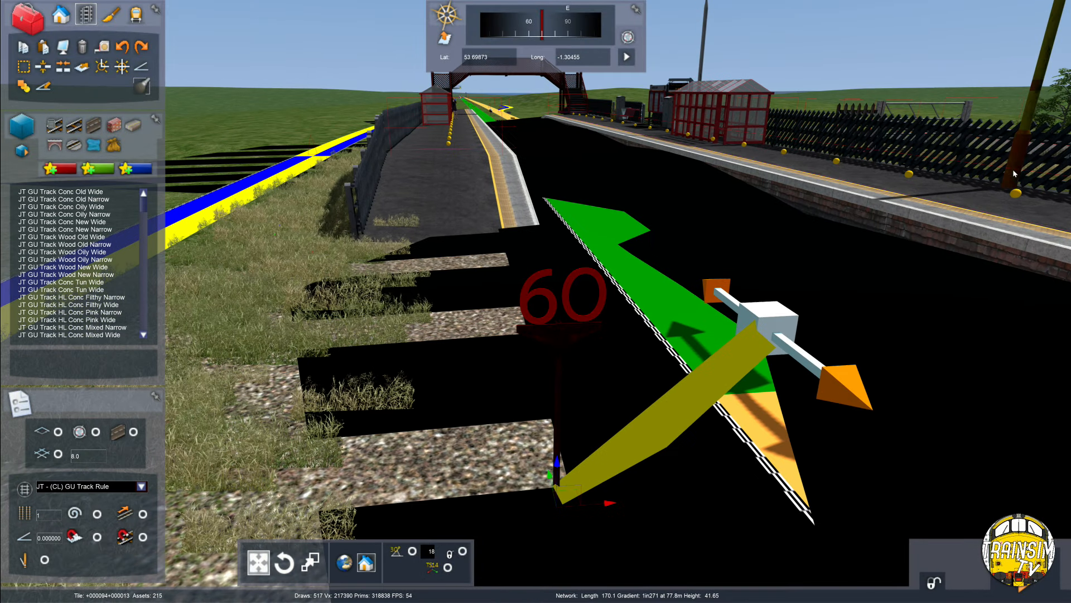
pyautogui.scroll(2, 552, 313)
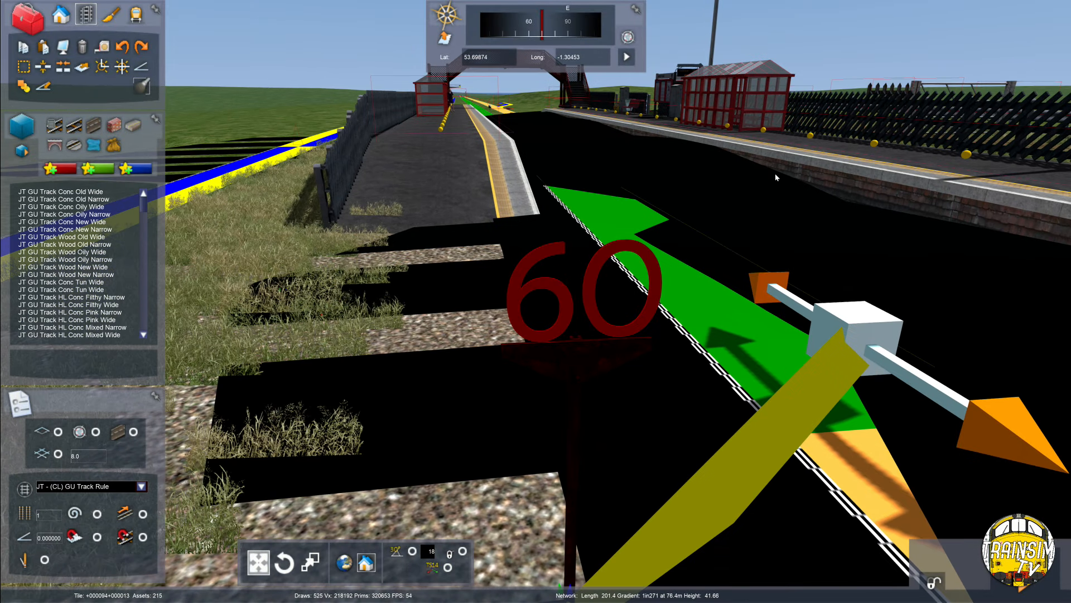
# Deselect the 60 speed sign and save the changes to the route.
pyautogui.moveTo(775, 174); pyautogui.dragTo(777, 173, button='right')
pyautogui.press('F2')
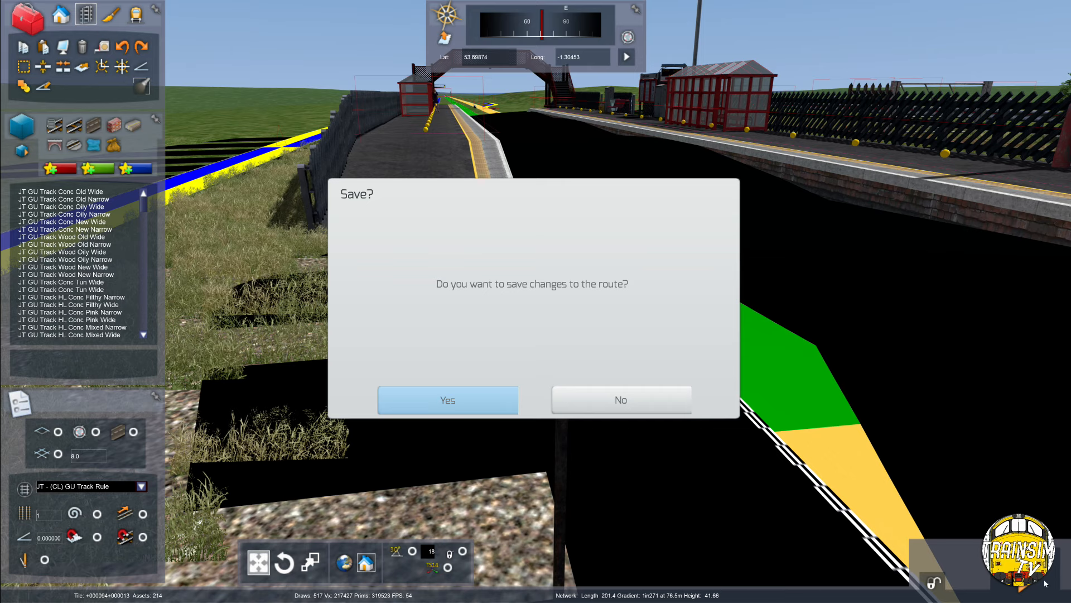
pyautogui.press('Return')
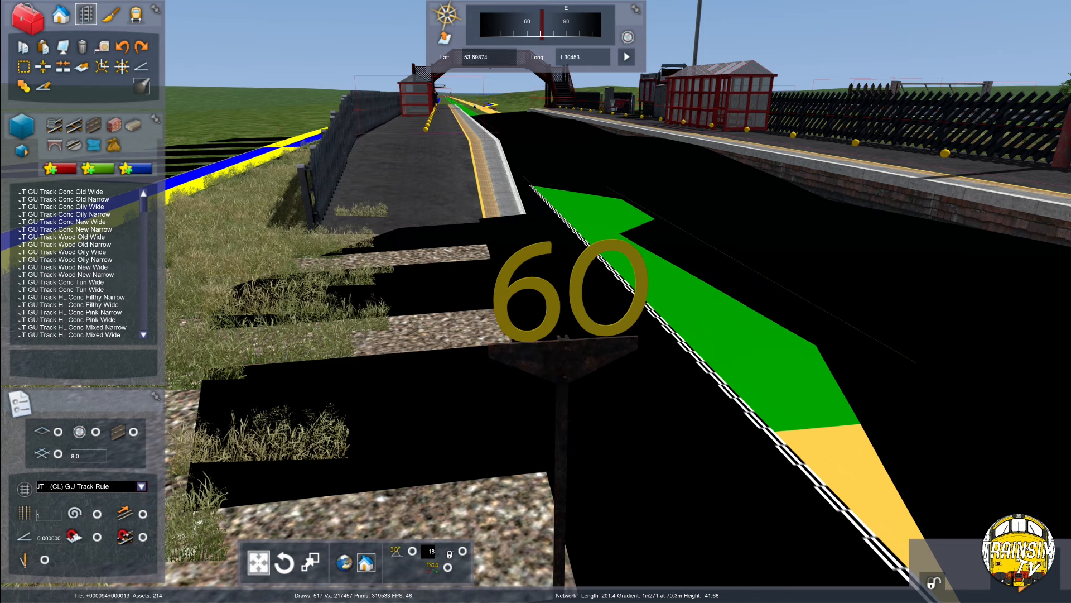
# Rotate the 60 speed sign so that its post leans sideways away from the track.
pyautogui.click(551, 354)
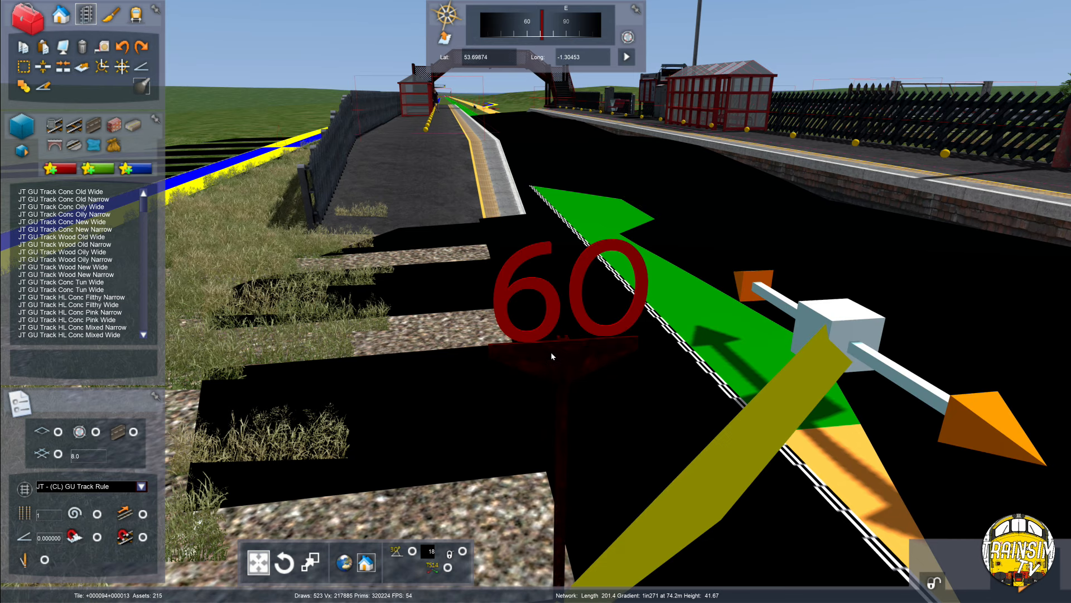
pyautogui.click(284, 562)
pyautogui.scroll(-2, 518, 373)
pyautogui.moveTo(574, 452); pyautogui.dragTo(553, 444)
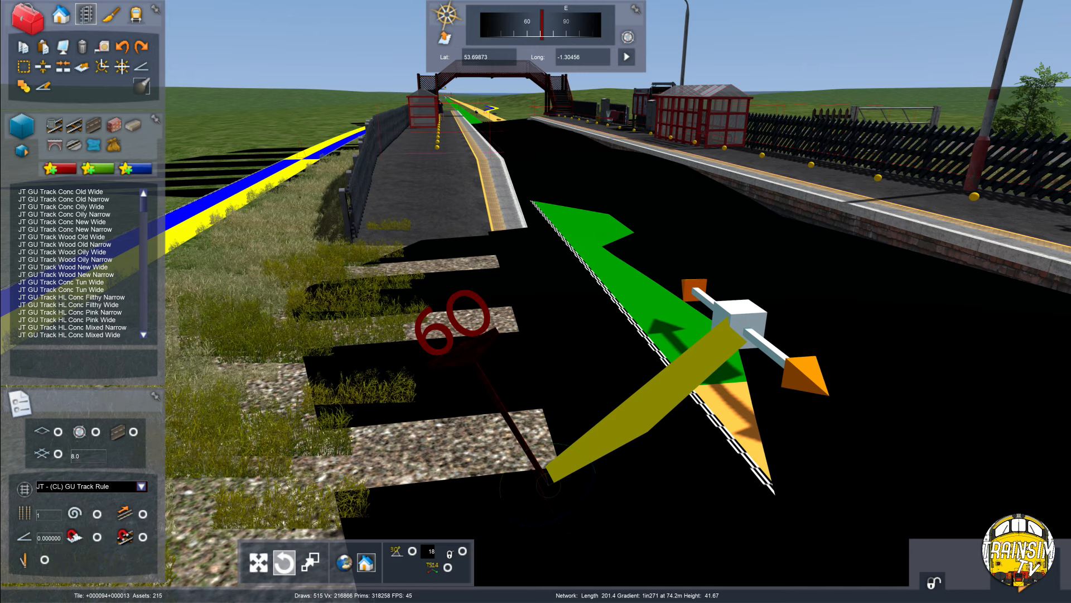
pyautogui.moveTo(552, 445); pyautogui.dragTo(656, 367, button='right')
pyautogui.press('Left')
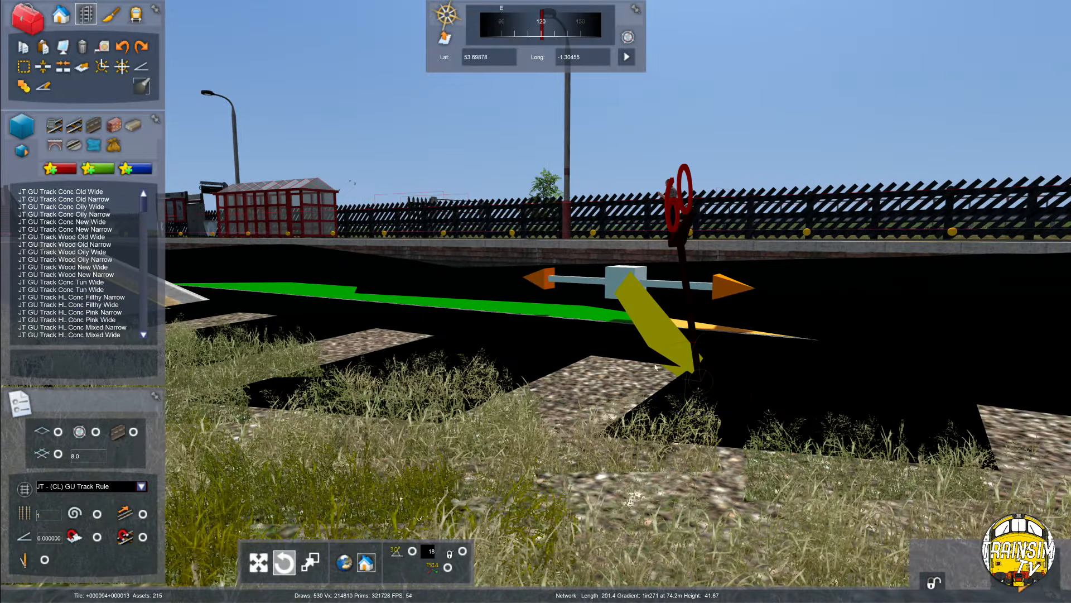
pyautogui.click(728, 356)
pyautogui.press('Delete')
pyautogui.press('Up')
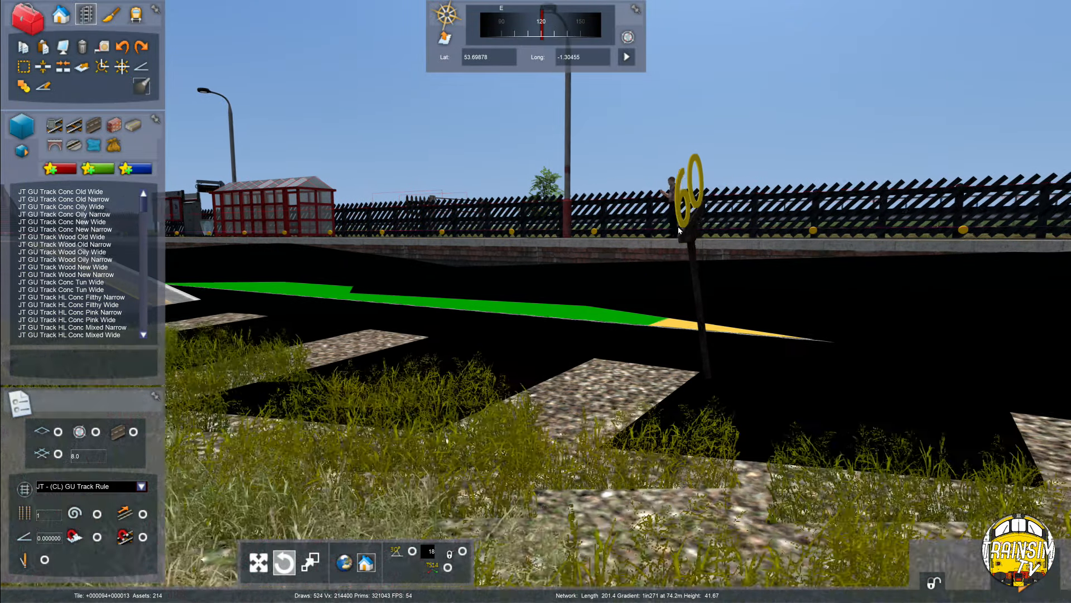
# Reselect the leaning 60 speed sign and adjust its rotation about its base from the opposite side.
pyautogui.moveTo(728, 356); pyautogui.dragTo(678, 226, button='right')
pyautogui.press('Up')
pyautogui.press('Left')
pyautogui.moveTo(704, 320); pyautogui.dragTo(711, 318, button='right')
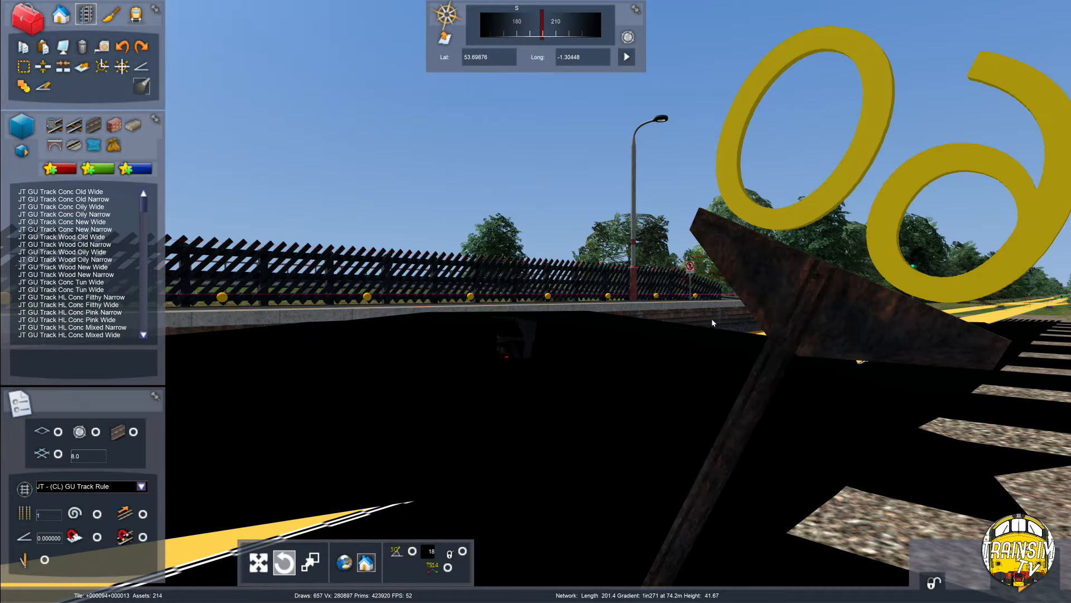
pyautogui.click(885, 343)
pyautogui.press('Down')
pyautogui.press('Down')
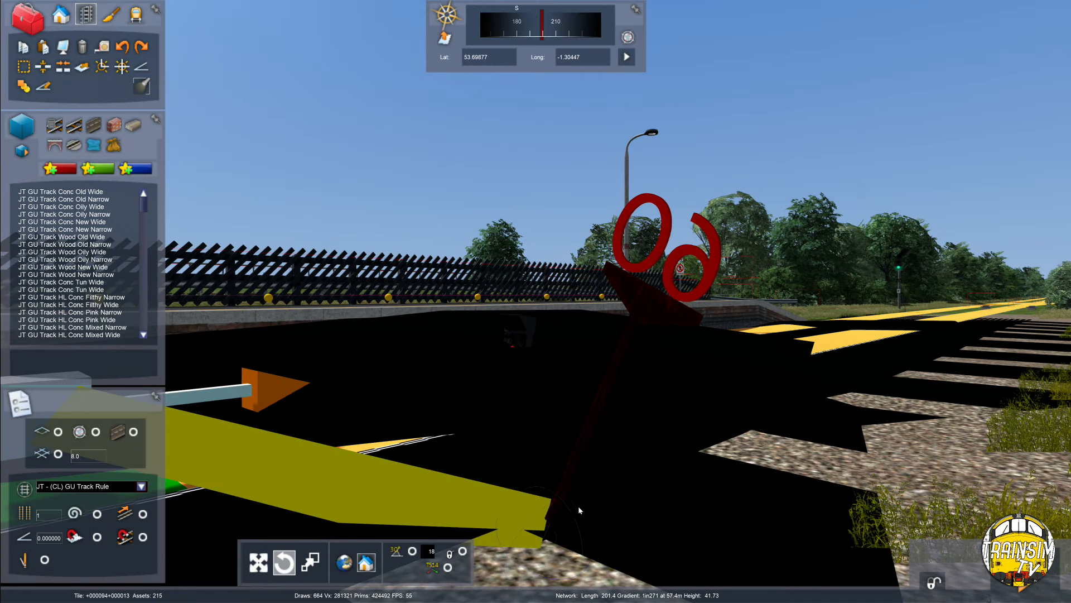
pyautogui.press('Up')
pyautogui.press('Right')
pyautogui.moveTo(572, 523); pyautogui.dragTo(464, 479, button='right')
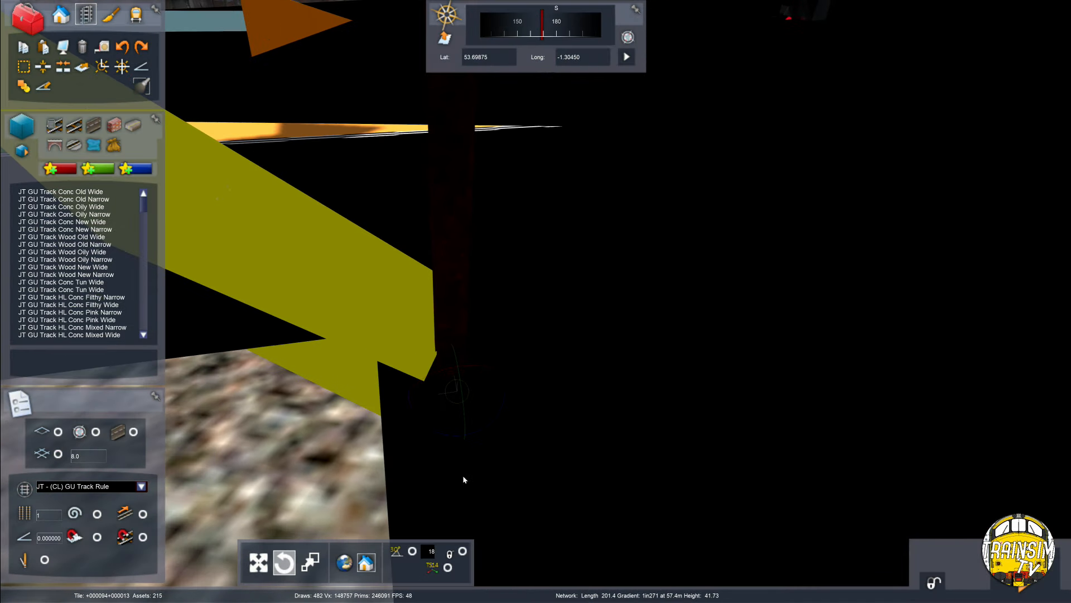
pyautogui.moveTo(462, 402); pyautogui.dragTo(429, 408)
pyautogui.moveTo(498, 363); pyautogui.dragTo(486, 363)
pyautogui.press('Down')
pyautogui.moveTo(486, 367); pyautogui.dragTo(487, 367, button='right')
pyautogui.moveTo(578, 364); pyautogui.dragTo(743, 375)
pyautogui.click(745, 377)
pyautogui.moveTo(746, 378); pyautogui.dragTo(746, 377, button='right')
pyautogui.press('Down')
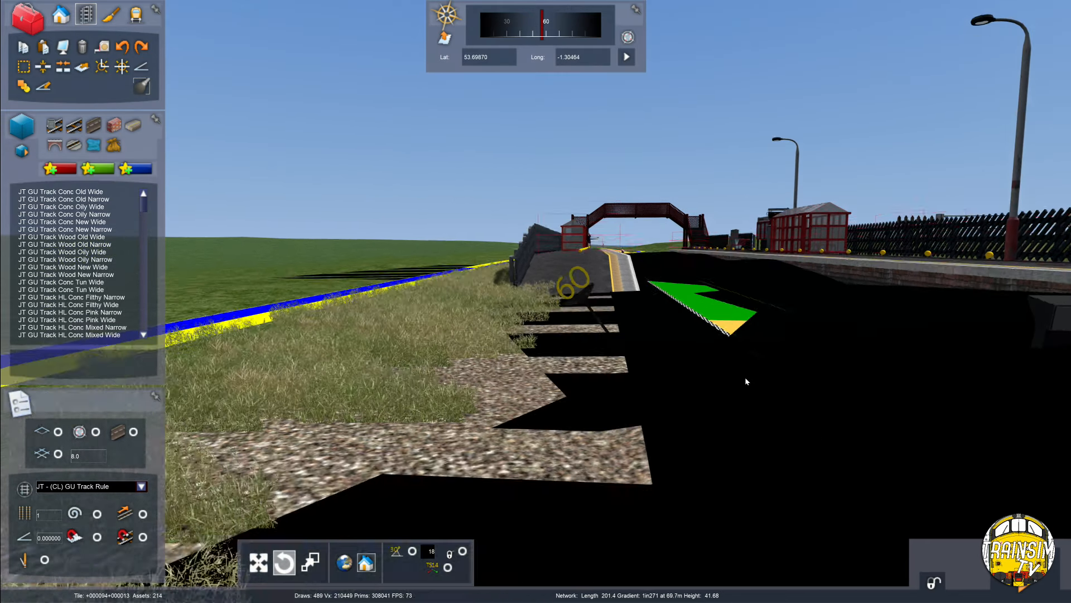
# Fine-tune the tilt of the 60 speed sign as seen along the track towards the footbridge.
pyautogui.scroll(-2, 745, 377)
pyautogui.click(579, 238)
pyautogui.moveTo(622, 265); pyautogui.dragTo(630, 269)
pyautogui.click(624, 264)
pyautogui.click(602, 244)
pyautogui.moveTo(631, 271); pyautogui.dragTo(630, 271, button='right')
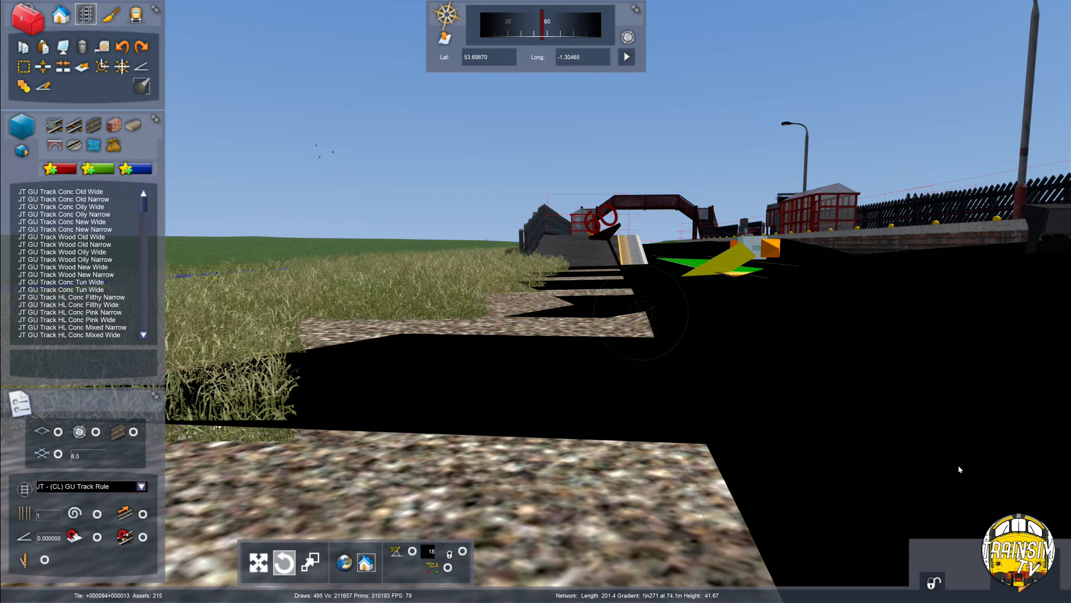
# Preview the tilted 60 speed sign from both directions outside the editor, and return to the route editor.
pyautogui.click(1039, 585)
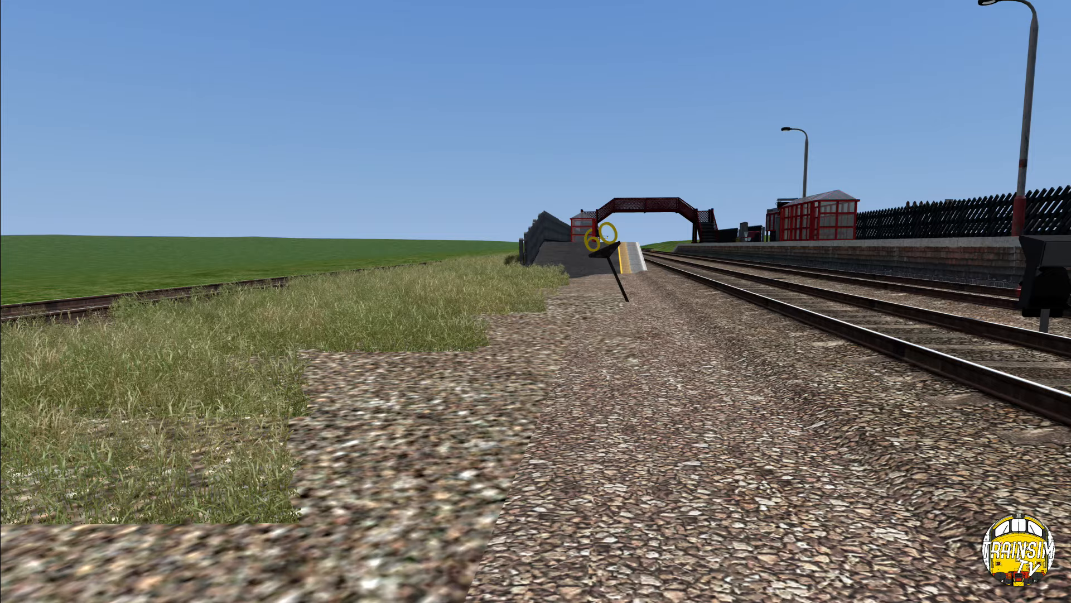
pyautogui.press('Up')
pyautogui.moveTo(403, 434); pyautogui.dragTo(792, 419, button='right')
pyautogui.press('Up')
pyautogui.press('Left')
pyautogui.moveTo(490, 263); pyautogui.dragTo(607, 277, button='right')
pyautogui.press('Down')
pyautogui.press('Up')
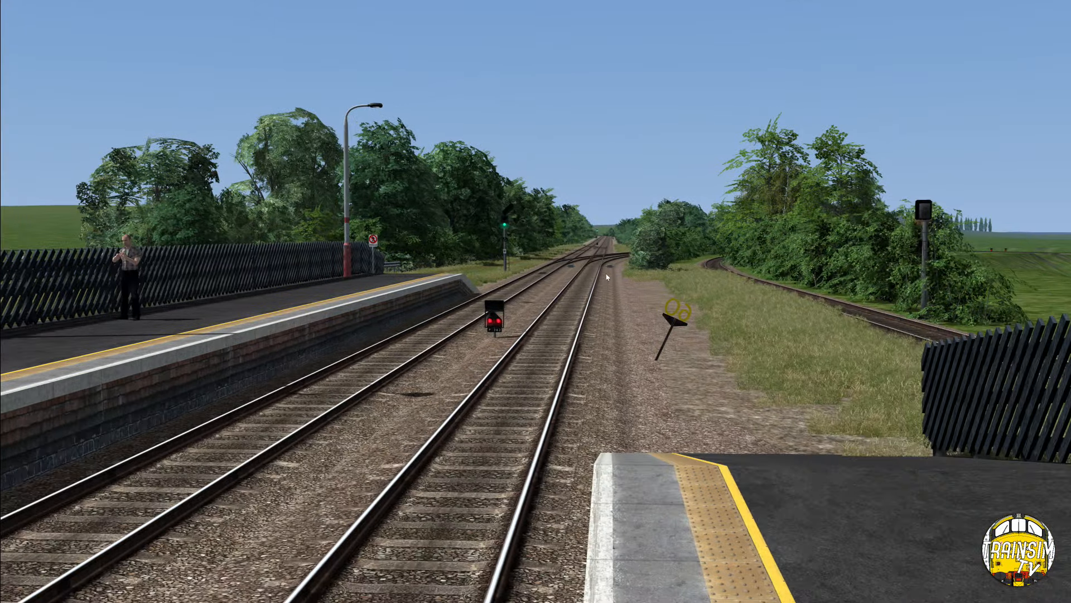
pyautogui.press('Up')
pyautogui.hotkey('ctrl', 'e')
# Copy the no-trespassing sign from the far end of the platform and place it beside the fence on the opposite platform.
pyautogui.moveTo(751, 262); pyautogui.dragTo(694, 299, button='right')
pyautogui.press('Up')
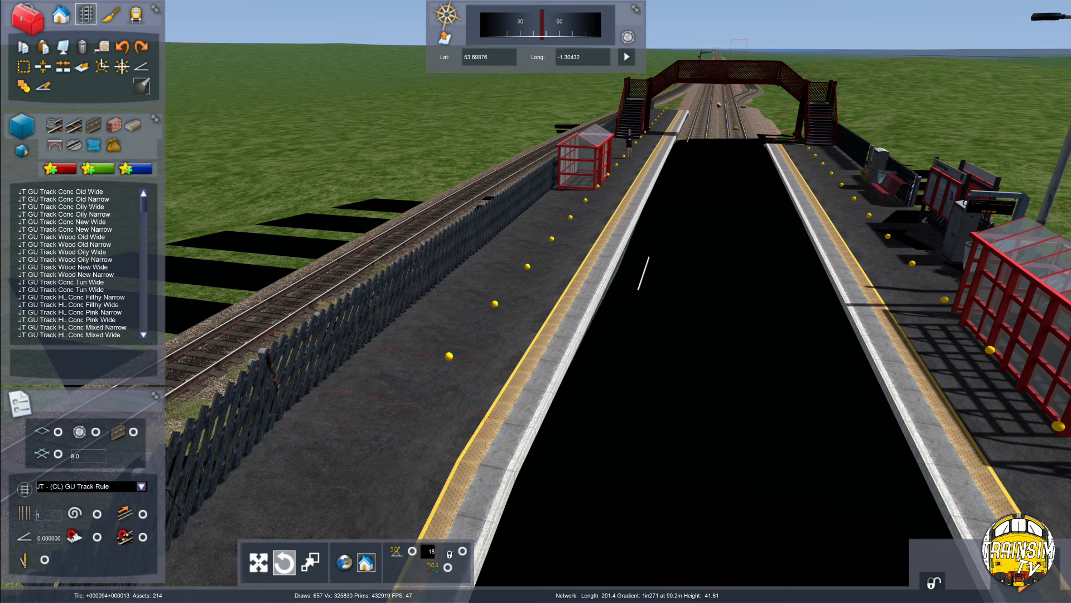
pyautogui.moveTo(589, 364); pyautogui.dragTo(499, 223, button='right')
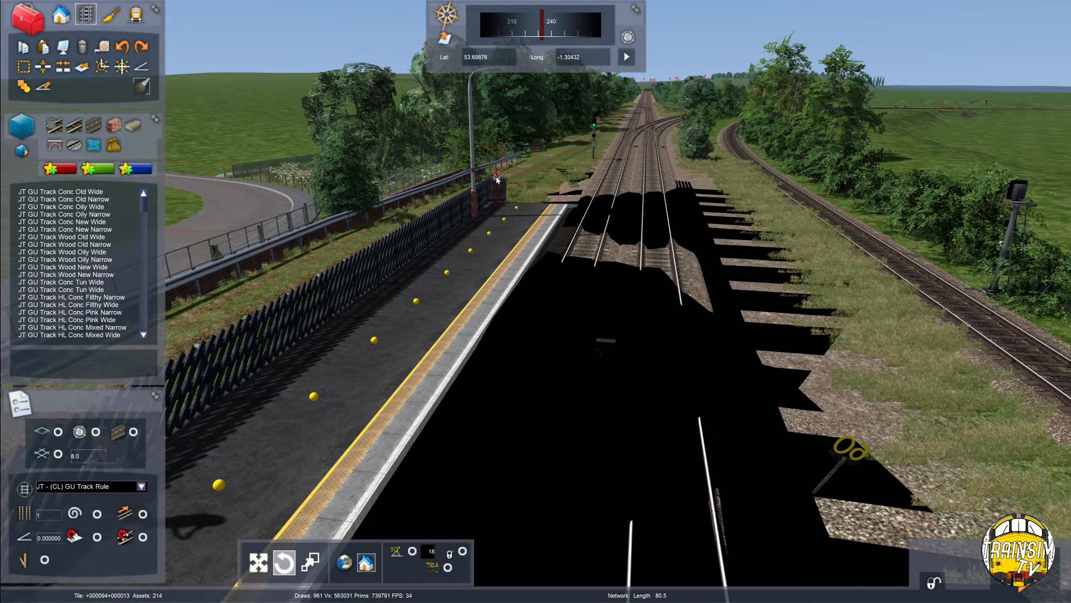
pyautogui.press('Up')
pyautogui.moveTo(496, 179); pyautogui.dragTo(403, 146, button='right')
pyautogui.press('Up')
pyautogui.press('Left')
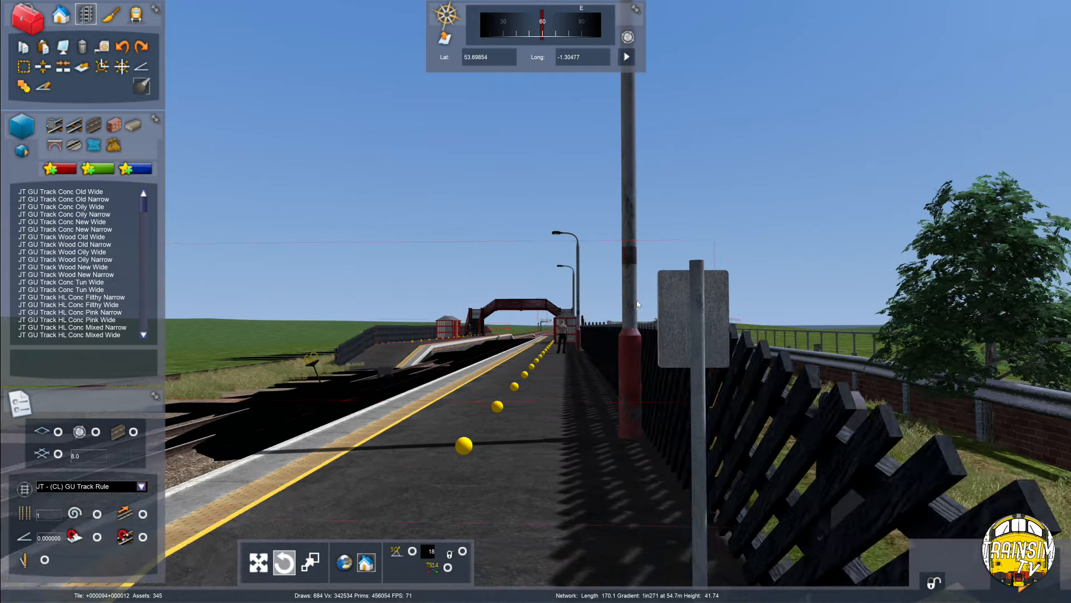
pyautogui.press('Right')
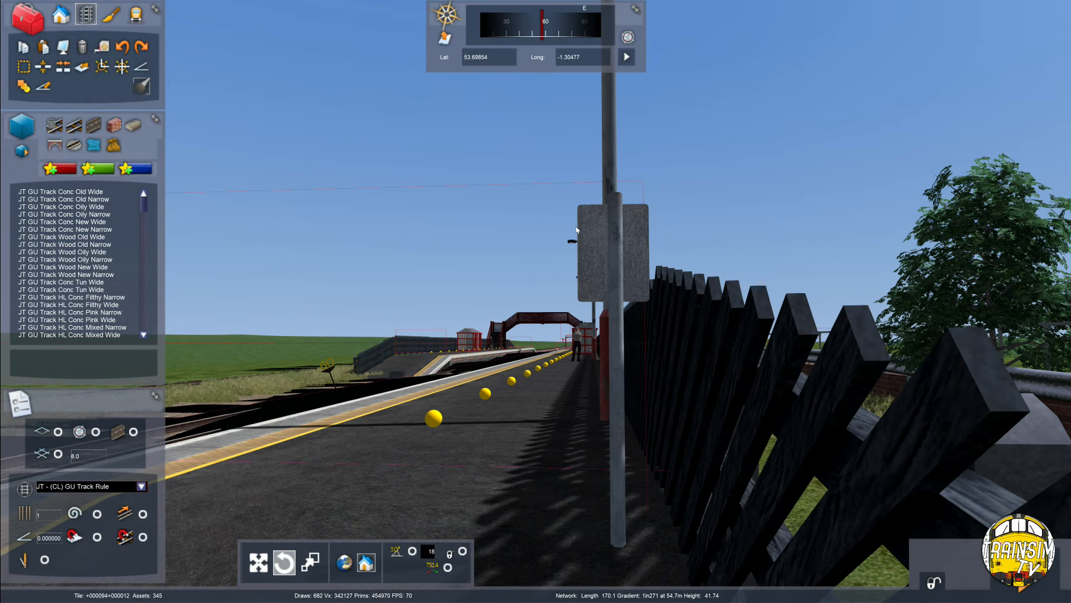
pyautogui.click(632, 222)
pyautogui.keyDown('ctrl'); pyautogui.click(618, 216); pyautogui.keyUp('ctrl')
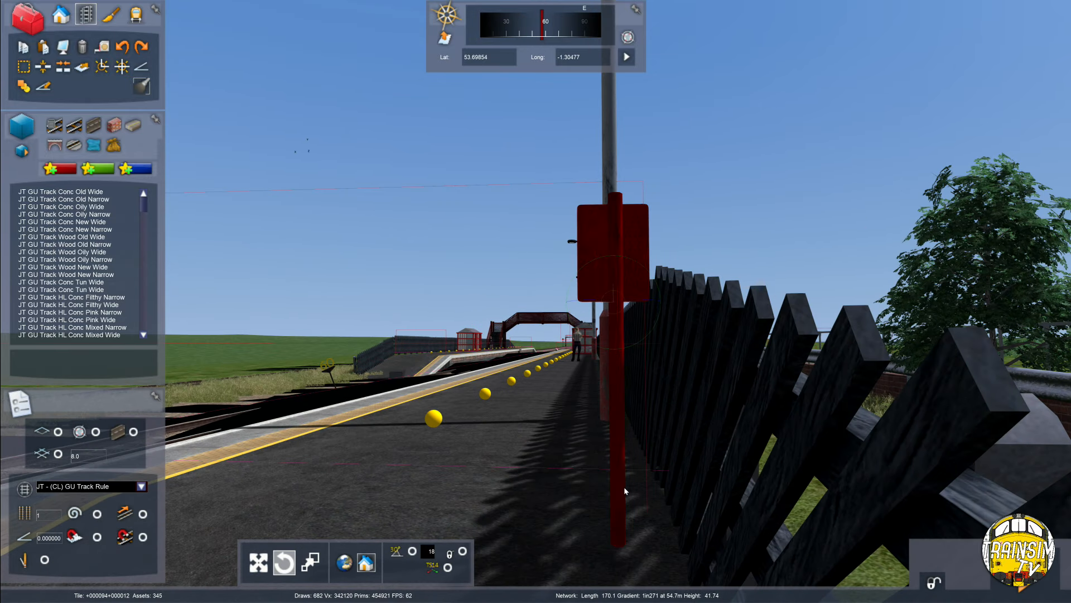
pyautogui.keyDown('shift'); pyautogui.moveTo(624, 487); pyautogui.dragTo(564, 477); pyautogui.keyUp('shift')
pyautogui.press('Up')
pyautogui.moveTo(565, 476)
pyautogui.mouseDown(button='right')
pyautogui.moveTo(560, 508)
pyautogui.moveTo(566, 488)
pyautogui.mouseUp(button='right')
pyautogui.press('Up')
pyautogui.press('Up')
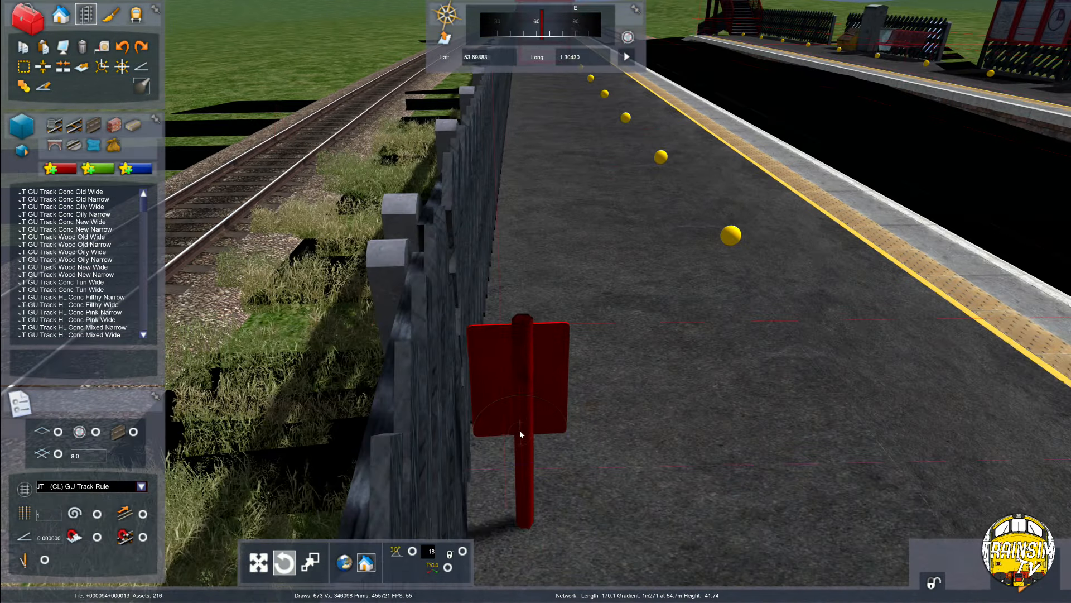
# Raise the copied no-trespassing sign so its post stands at full height on the platform beside the fence.
pyautogui.keyDown('shift'); pyautogui.moveTo(511, 399); pyautogui.dragTo(538, 403); pyautogui.keyUp('shift')
pyautogui.hotkey('ctrl', 'z')
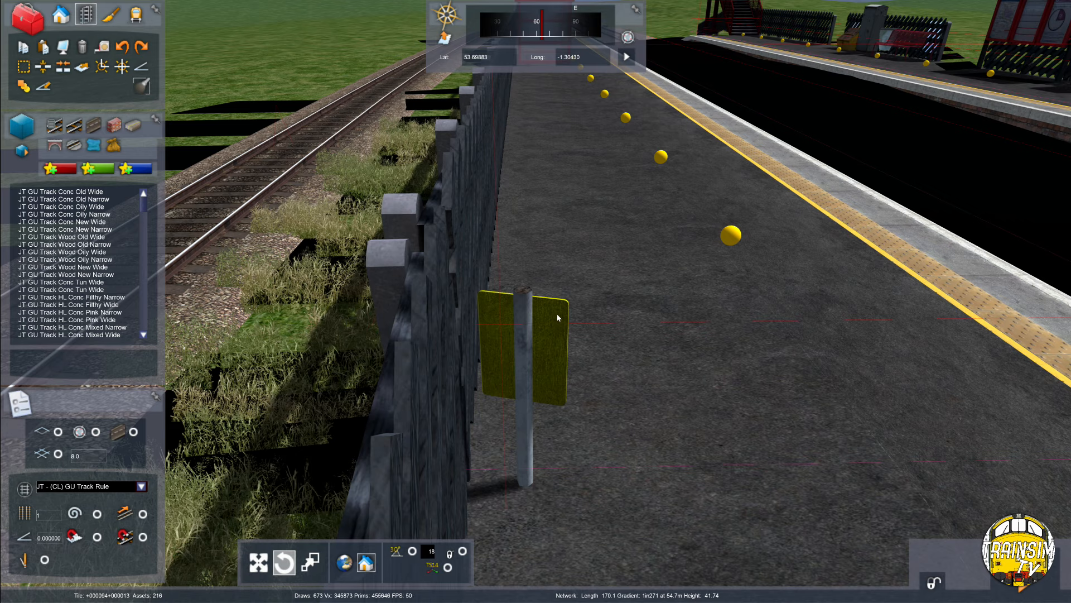
pyautogui.click(557, 314)
pyautogui.keyDown('ctrl'); pyautogui.click(522, 300); pyautogui.keyUp('ctrl')
pyautogui.press('y')
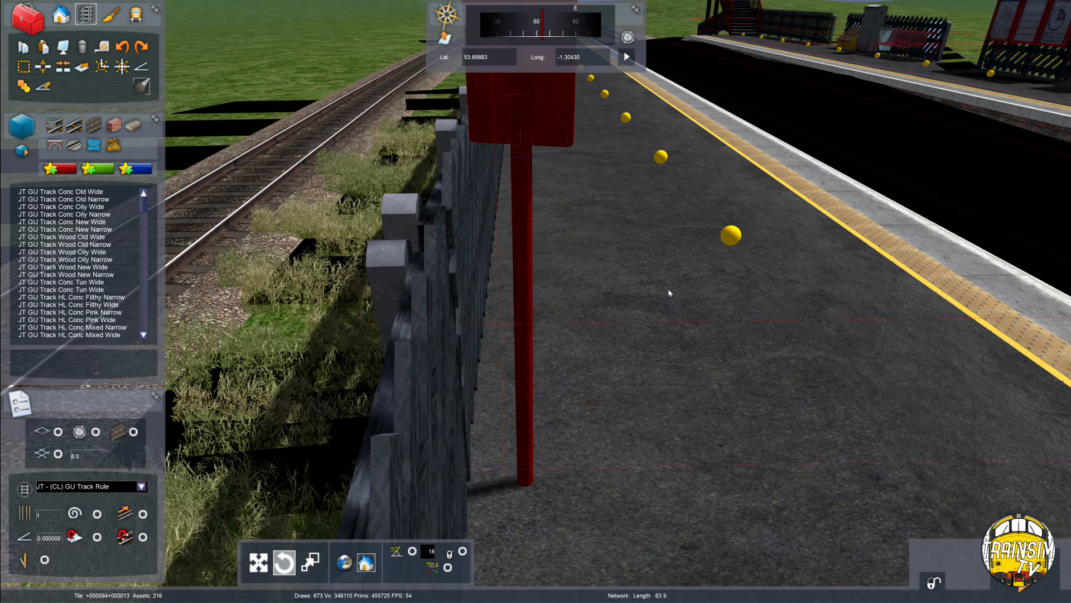
pyautogui.press('h')
pyautogui.moveTo(671, 299); pyautogui.dragTo(562, 159, button='right')
pyautogui.press('Down')
pyautogui.press('h')
pyautogui.click(674, 305)
# Save the route with the new sign at the opposite platform's end.
pyautogui.press('Up')
pyautogui.moveTo(675, 304); pyautogui.dragTo(684, 341, button='right')
pyautogui.press('Up')
pyautogui.press('Down')
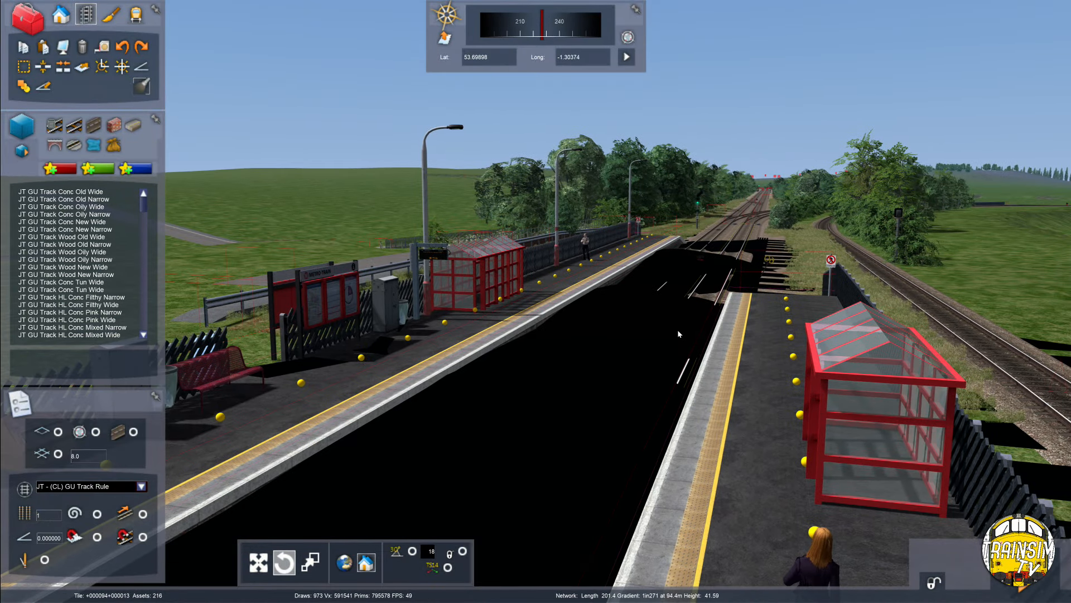
pyautogui.hotkey('ctrl', 's')
pyautogui.click(466, 398)
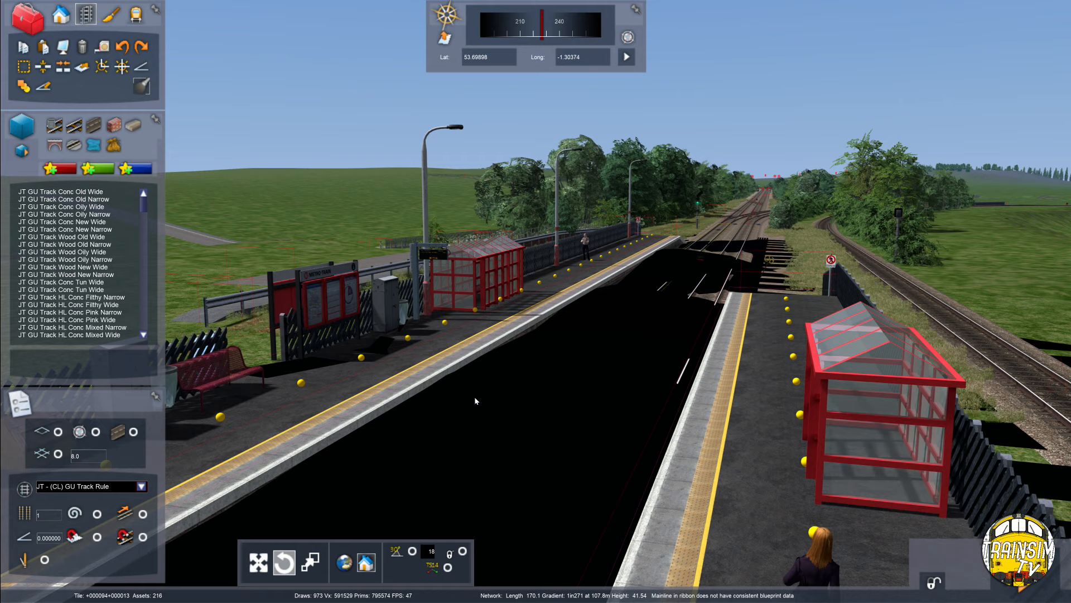
# Duplicate a platform lamp post and place the copy against the fence on the opposite platform, short of the shelter.
pyautogui.press('Up')
pyautogui.moveTo(549, 351); pyautogui.dragTo(586, 345, button='right')
pyautogui.press('Up')
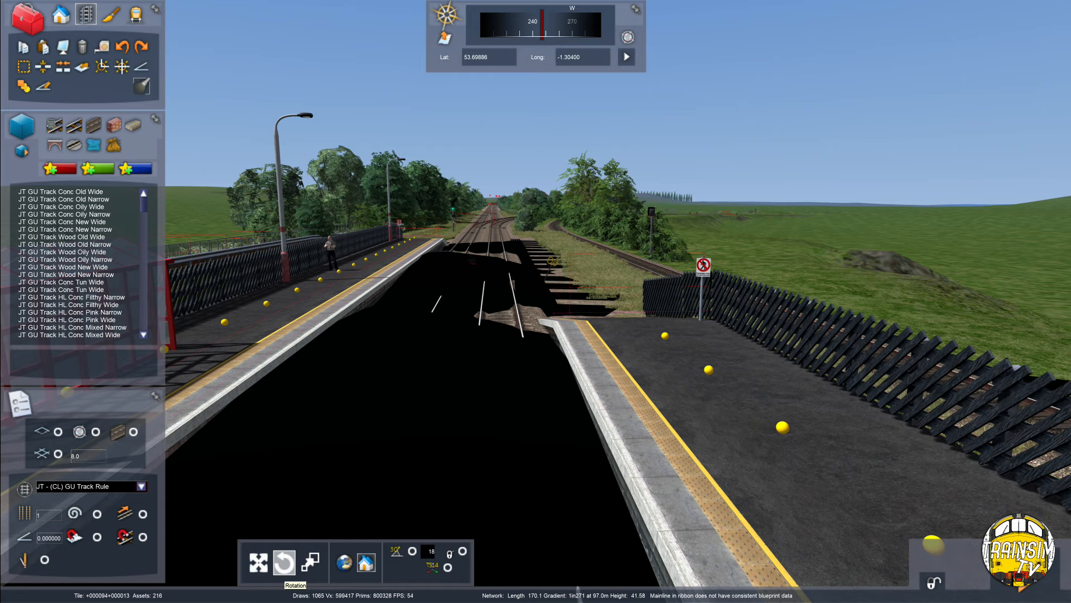
pyautogui.click(392, 236)
pyautogui.hotkey('ctrl', 'c')
pyautogui.hotkey('ctrl', 'v')
pyautogui.moveTo(773, 440); pyautogui.dragTo(960, 536, button='right')
pyautogui.press('Up')
pyautogui.press('Down')
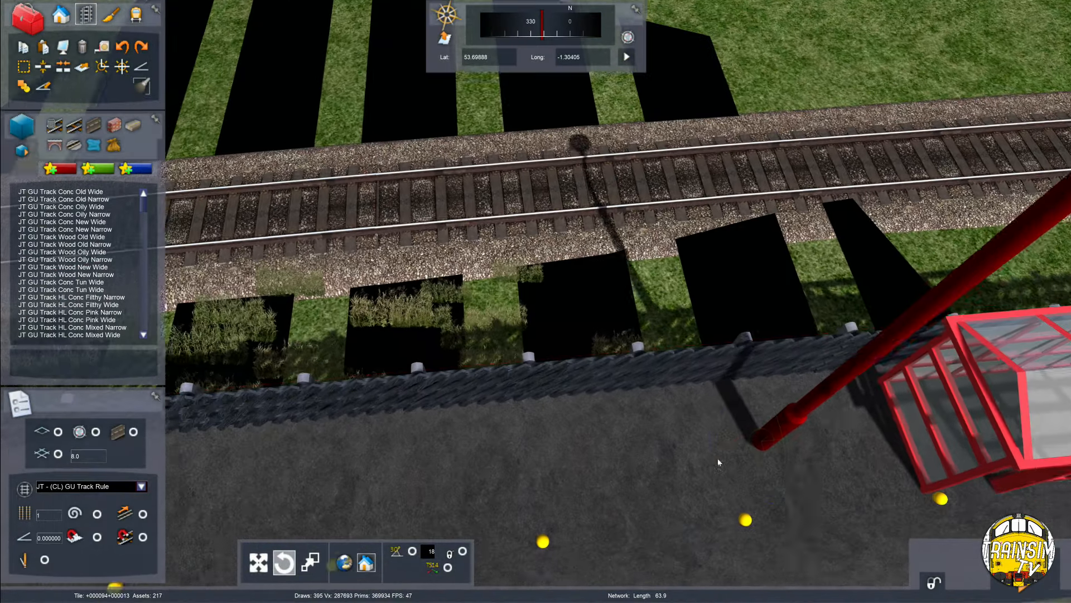
pyautogui.press('Up')
pyautogui.moveTo(527, 421); pyautogui.dragTo(680, 416)
pyautogui.press('Down')
pyautogui.click(540, 415)
pyautogui.moveTo(541, 415); pyautogui.dragTo(539, 415)
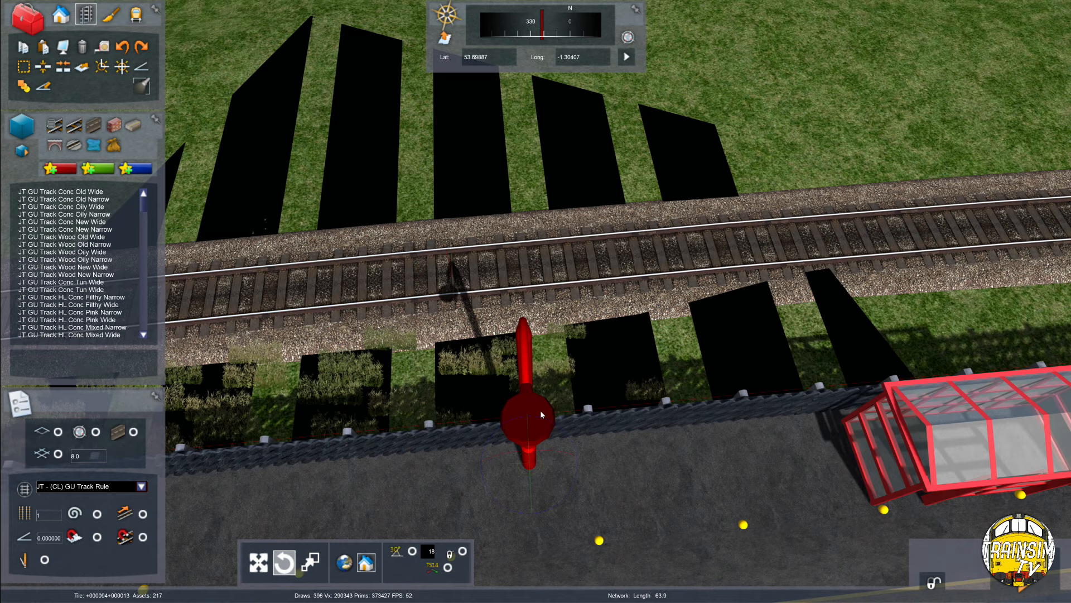
# Place a red metal bench against the fence between the new lamp post and the shelter.
pyautogui.moveTo(540, 414); pyautogui.dragTo(669, 355, button='right')
pyautogui.press('Down')
pyautogui.moveTo(595, 363); pyautogui.dragTo(474, 415, button='right')
pyautogui.press('Up')
pyautogui.moveTo(569, 350); pyautogui.dragTo(562, 358, button='right')
pyautogui.moveTo(562, 359); pyautogui.dragTo(695, 340)
pyautogui.moveTo(677, 349); pyautogui.dragTo(627, 340, button='right')
pyautogui.press('Up')
pyautogui.moveTo(595, 320); pyautogui.dragTo(601, 314)
pyautogui.moveTo(601, 314); pyautogui.dragTo(586, 237, button='right')
pyautogui.press('Down')
pyautogui.moveTo(538, 329); pyautogui.dragTo(574, 345)
pyautogui.click(600, 371)
# Adjust the height of the lamp post standing beside the new bench.
pyautogui.press('Down')
pyautogui.click(487, 182)
pyautogui.keyDown('shift'); pyautogui.moveTo(487, 190); pyautogui.dragTo(491, 217); pyautogui.keyUp('shift')
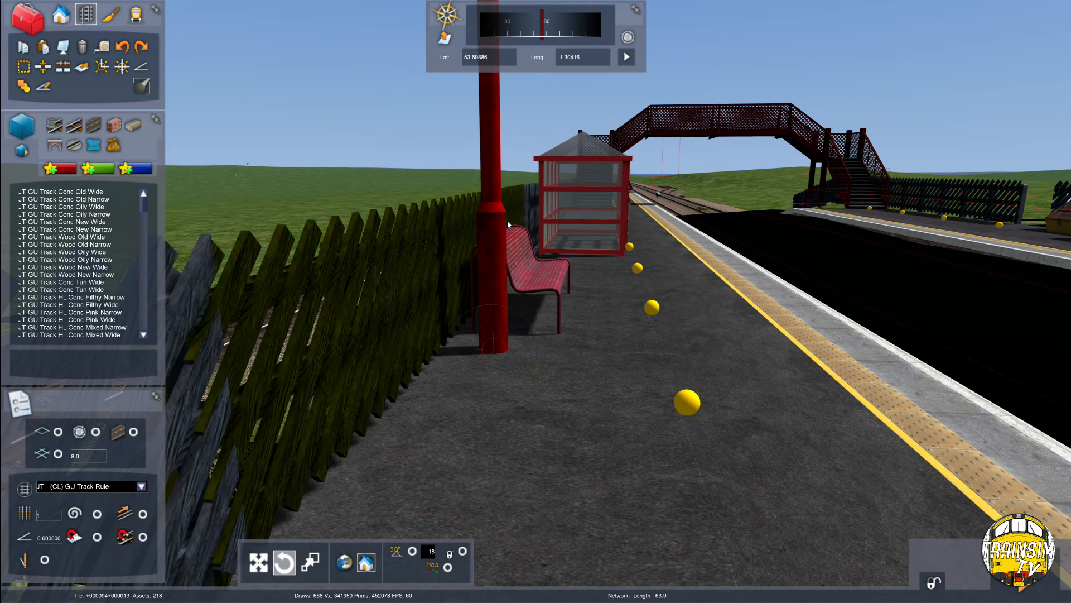
pyautogui.moveTo(508, 219); pyautogui.dragTo(519, 123, button='right')
pyautogui.moveTo(587, 216); pyautogui.dragTo(593, 374, button='right')
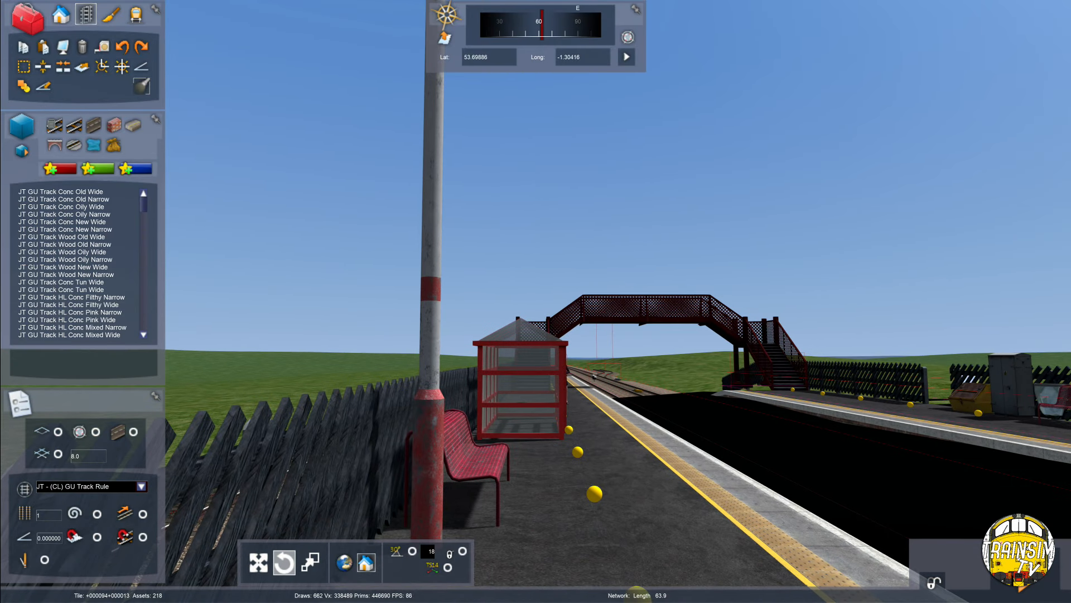
# Paste a red perforated bench inside the shelter and position it along the back wall.
pyautogui.press('Up')
pyautogui.moveTo(524, 341); pyautogui.dragTo(564, 385, button='right')
pyautogui.press('Up')
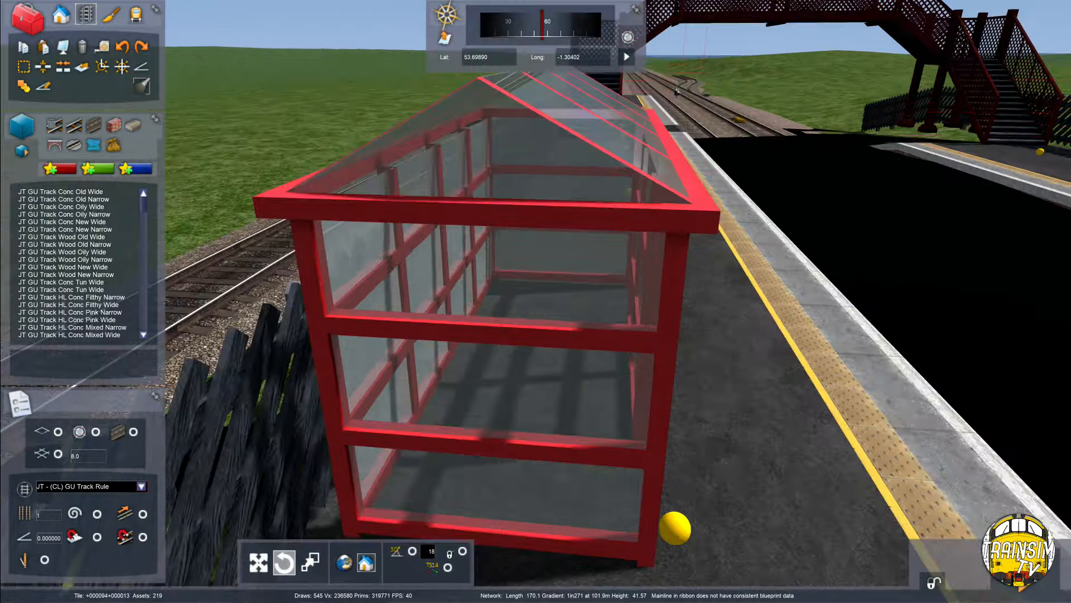
pyautogui.moveTo(658, 224); pyautogui.dragTo(659, 283, button='right')
pyautogui.hotkey('ctrl', 'v')
pyautogui.scroll(-3, 658, 225)
pyautogui.scroll(2, 655, 215)
pyautogui.moveTo(655, 215); pyautogui.dragTo(632, 201)
pyautogui.rightClick(636, 210)
pyautogui.scroll(2, 638, 216)
pyautogui.moveTo(638, 215); pyautogui.dragTo(568, 141, button='right')
pyautogui.scroll(2, 638, 212)
pyautogui.click(639, 212)
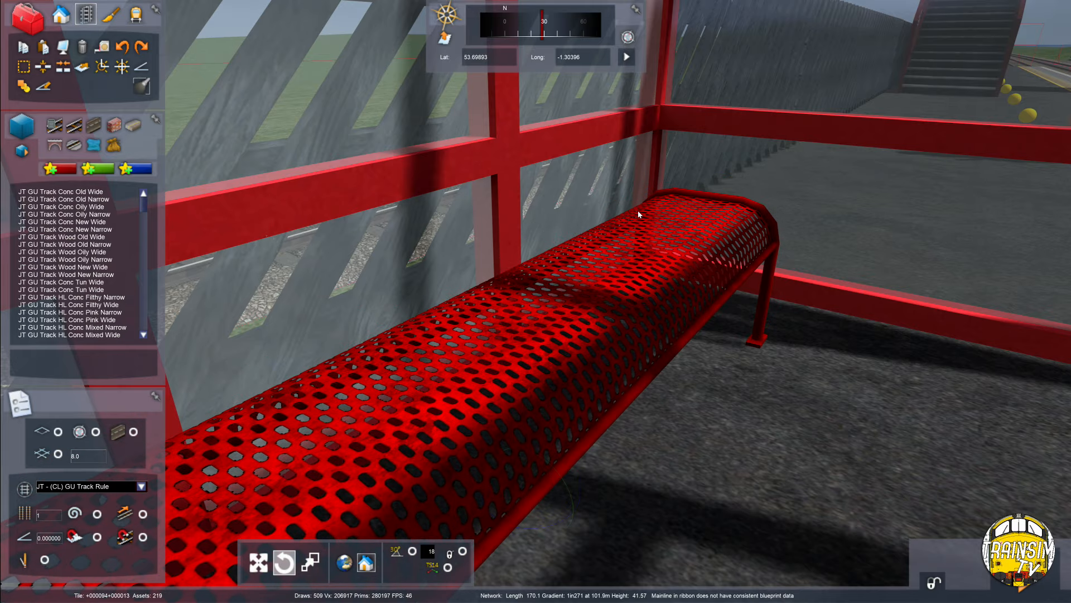
# Try to line up a second perforated bench end to end with the first inside the shelter.
pyautogui.rightClick(639, 212)
pyautogui.moveTo(638, 212); pyautogui.dragTo(552, 307, button='right')
pyautogui.click(553, 310)
pyautogui.moveTo(630, 300); pyautogui.dragTo(558, 301, button='right')
pyautogui.keyDown('shift'); pyautogui.moveTo(519, 346); pyautogui.dragTo(410, 191); pyautogui.keyUp('shift')
pyautogui.moveTo(410, 191); pyautogui.dragTo(525, 223, button='right')
pyautogui.press('Delete')
pyautogui.click(414, 360)
pyautogui.press('Left')
pyautogui.moveTo(414, 360); pyautogui.dragTo(455, 380, button='right')
pyautogui.keyDown('shift'); pyautogui.moveTo(455, 383); pyautogui.dragTo(539, 370); pyautogui.keyUp('shift')
pyautogui.click(539, 368)
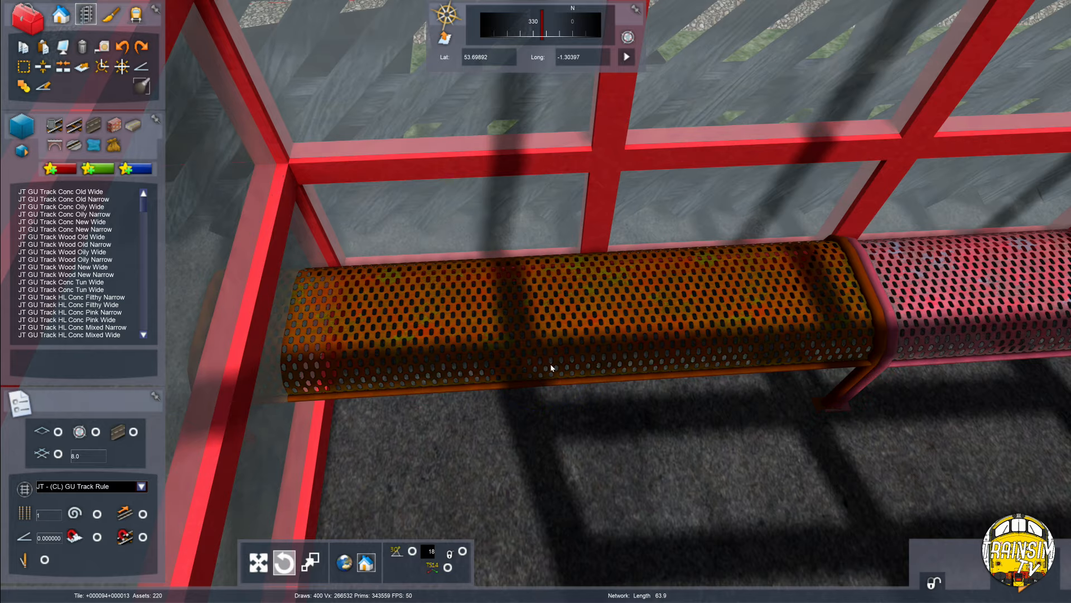
# Delete the extra perforated bench from inside the shelter.
pyautogui.press('Down')
pyautogui.moveTo(551, 367); pyautogui.dragTo(720, 301, button='right')
pyautogui.press('Up')
pyautogui.press('Down')
pyautogui.press('Up')
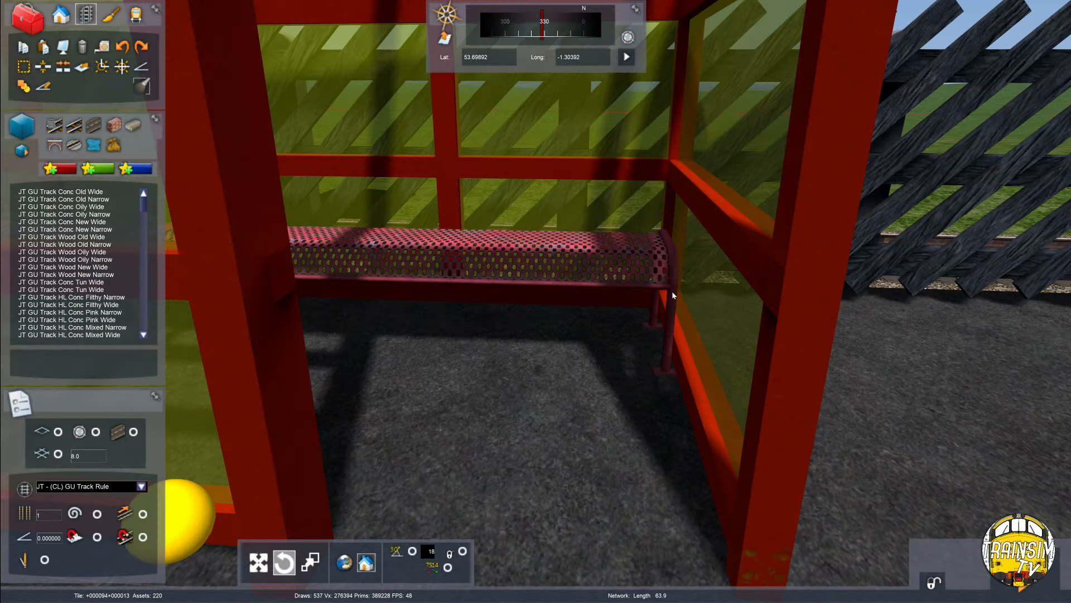
pyautogui.press('Down')
pyautogui.press('Left')
pyautogui.click(680, 273)
pyautogui.press('Delete')
# Slide the remaining bench along the shelter's back wall, away from the end panel, with the move tool.
pyautogui.press('Up')
pyautogui.moveTo(743, 274); pyautogui.dragTo(793, 273, button='right')
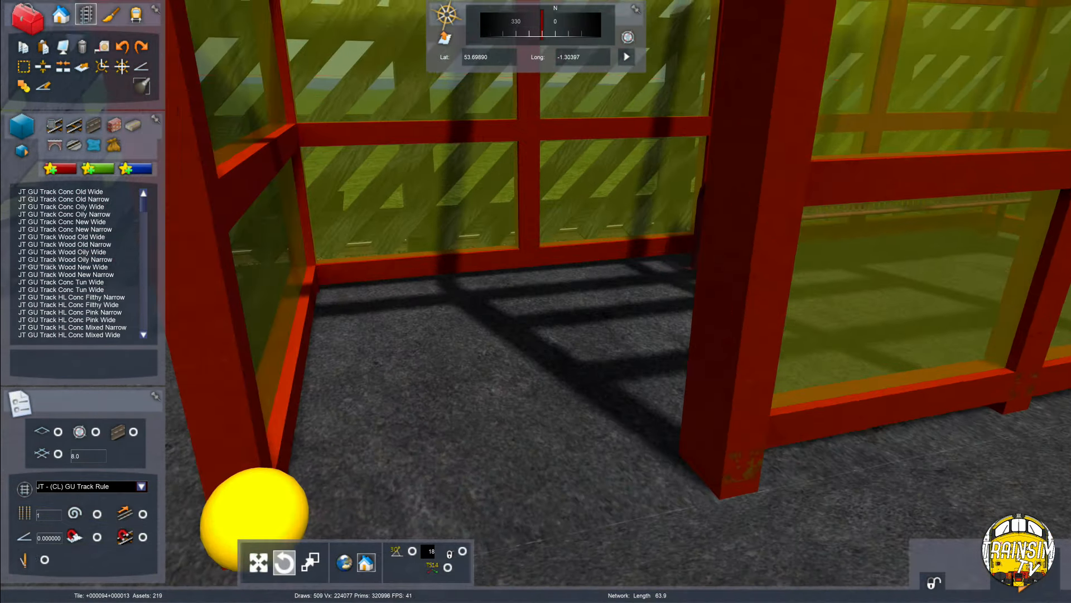
pyautogui.press('Left')
pyautogui.moveTo(535, 287); pyautogui.dragTo(640, 288, button='right')
pyautogui.click(577, 279)
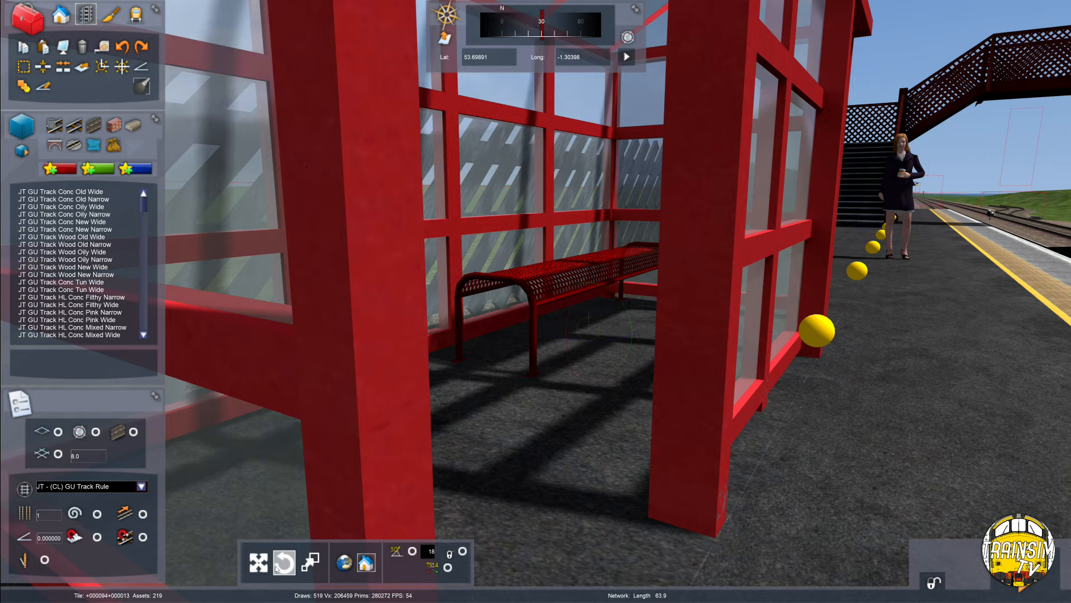
pyautogui.click(258, 564)
pyautogui.press('Right')
pyautogui.moveTo(633, 338); pyautogui.dragTo(491, 379, button='right')
pyautogui.press('Up')
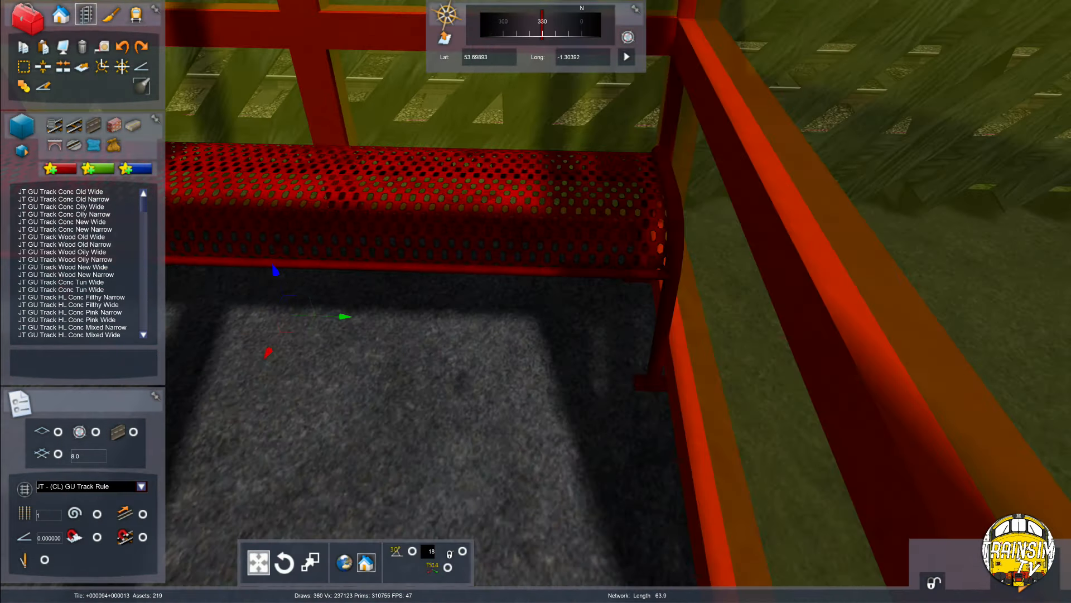
pyautogui.press('Down')
pyautogui.moveTo(547, 357); pyautogui.dragTo(522, 349, button='right')
pyautogui.moveTo(471, 329); pyautogui.dragTo(358, 327)
# Fine-tune the bench's position lengthwise so it sits centred behind the shelter's front panels.
pyautogui.press('Down')
pyautogui.press('Left')
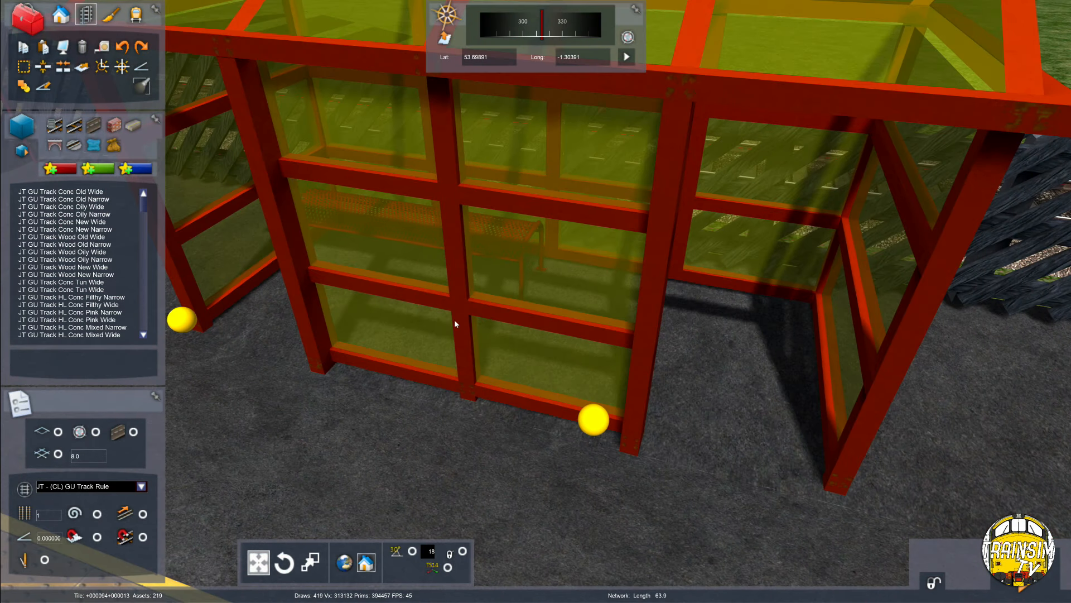
pyautogui.press('Left')
pyautogui.moveTo(492, 308); pyautogui.dragTo(591, 285, button='right')
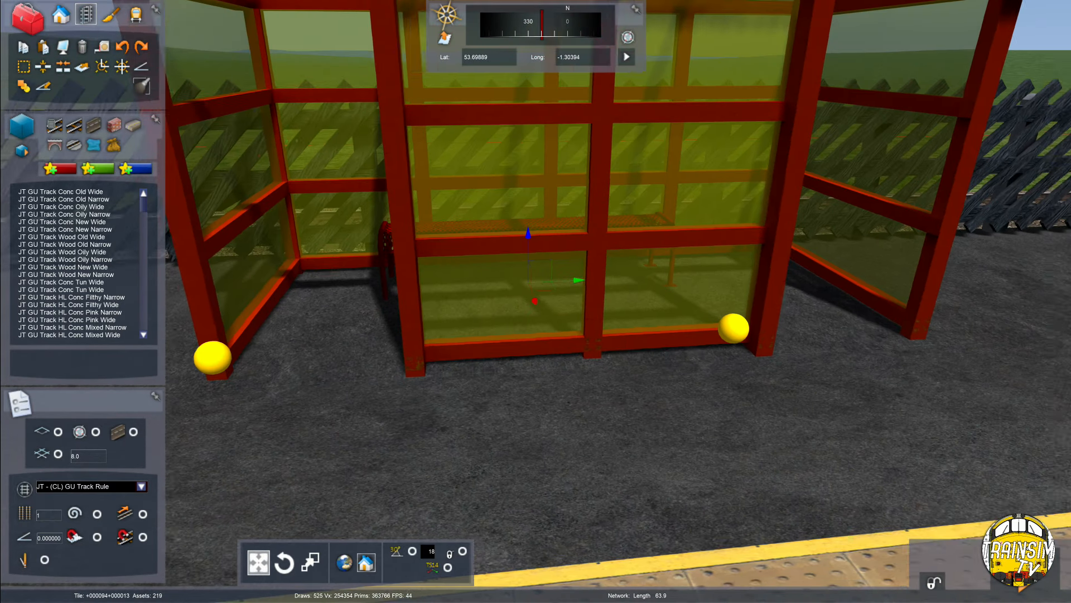
pyautogui.press('Right')
pyautogui.moveTo(650, 304); pyautogui.dragTo(631, 296, button='right')
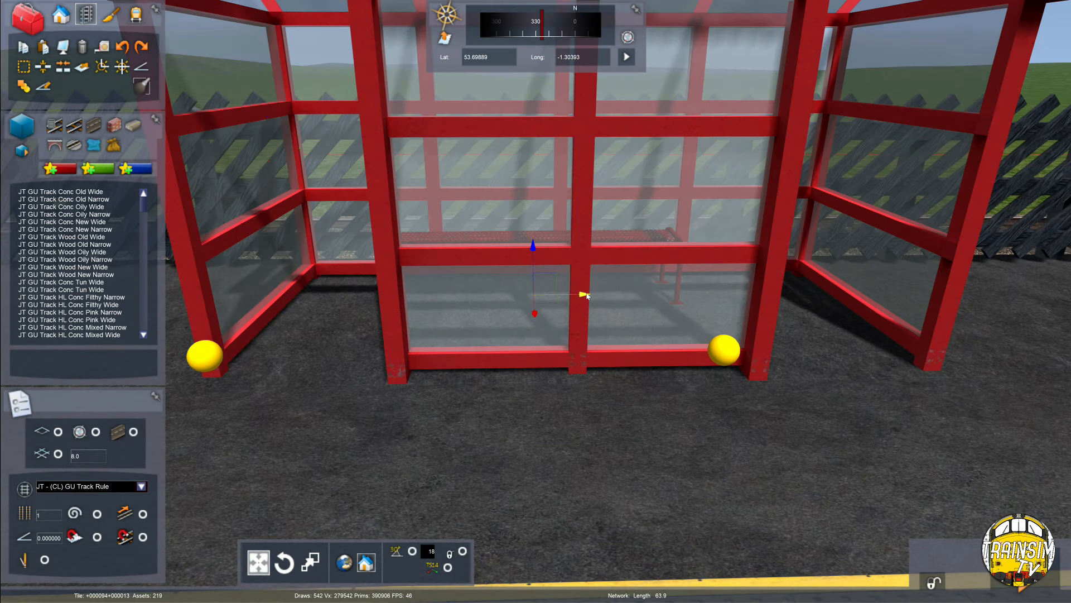
pyautogui.moveTo(586, 294); pyautogui.dragTo(615, 297)
# Save the route with the bench positioned inside the shelter.
pyautogui.press('Left')
pyautogui.moveTo(616, 296)
pyautogui.mouseDown(button='right')
pyautogui.moveTo(678, 276)
pyautogui.moveTo(692, 283)
pyautogui.moveTo(610, 293)
pyautogui.mouseUp(button='right')
pyautogui.press('Up')
pyautogui.press('Up')
pyautogui.press('Down')
pyautogui.press('Up')
pyautogui.press('Down')
pyautogui.press('Right')
pyautogui.moveTo(631, 307); pyautogui.dragTo(636, 313, button='right')
pyautogui.press('F2')
pyautogui.click(462, 393)
# Place the departure display beside the shelter's end with its arm reaching over the platform, and save the route.
pyautogui.moveTo(462, 394); pyautogui.dragTo(564, 369, button='right')
pyautogui.press('Up')
pyautogui.press('Up')
pyautogui.moveTo(658, 394); pyautogui.dragTo(598, 403, button='right')
pyautogui.press('Right')
pyautogui.press('Down')
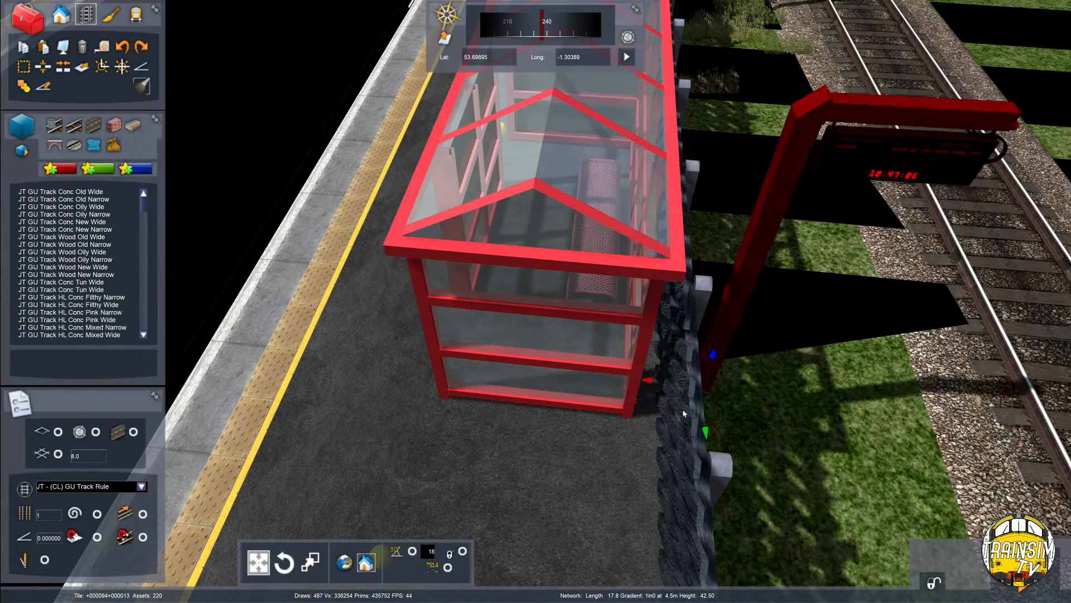
pyautogui.moveTo(682, 410); pyautogui.dragTo(752, 443)
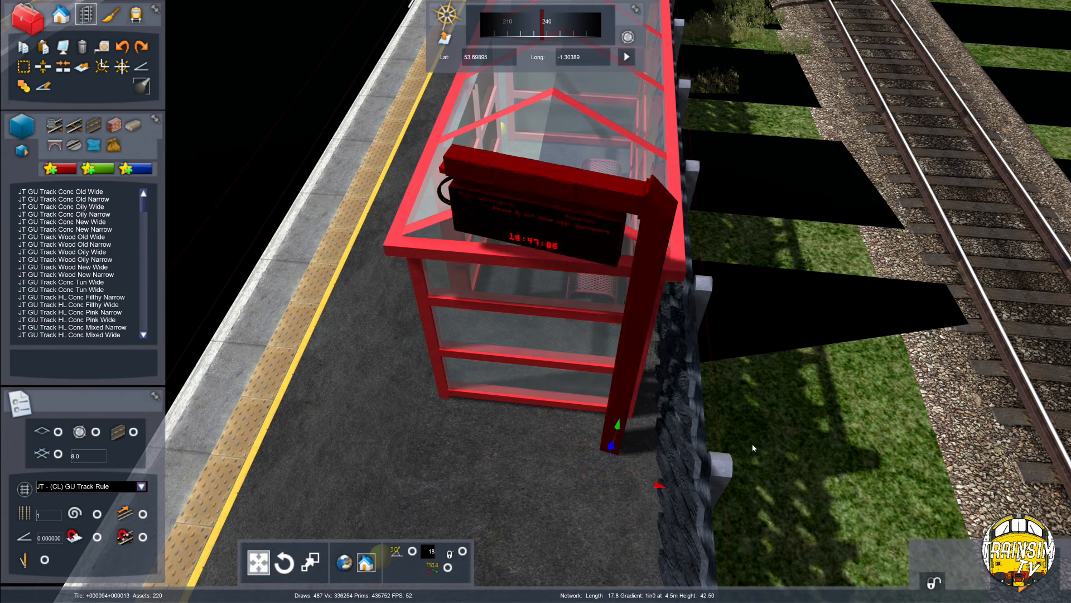
pyautogui.click(748, 441)
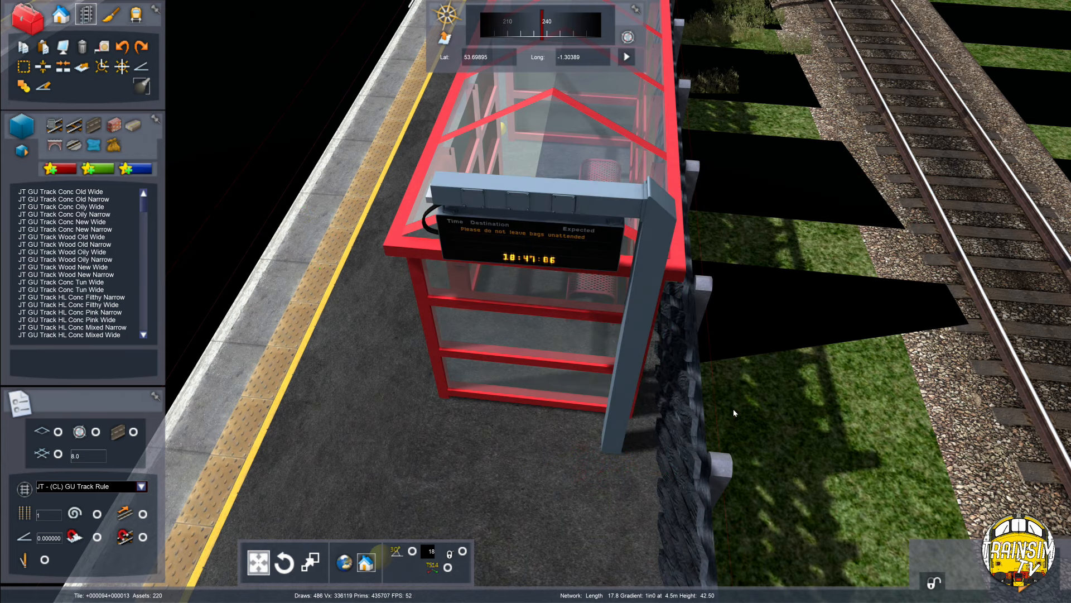
pyautogui.click(647, 343)
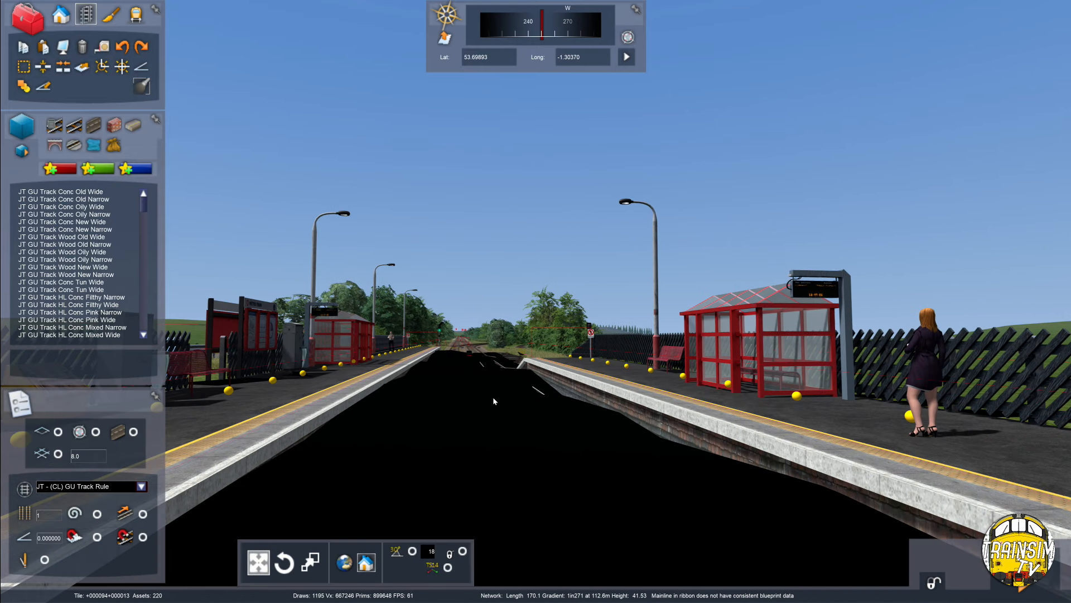
pyautogui.hotkey('ctrl', 's')
pyautogui.click(453, 401)
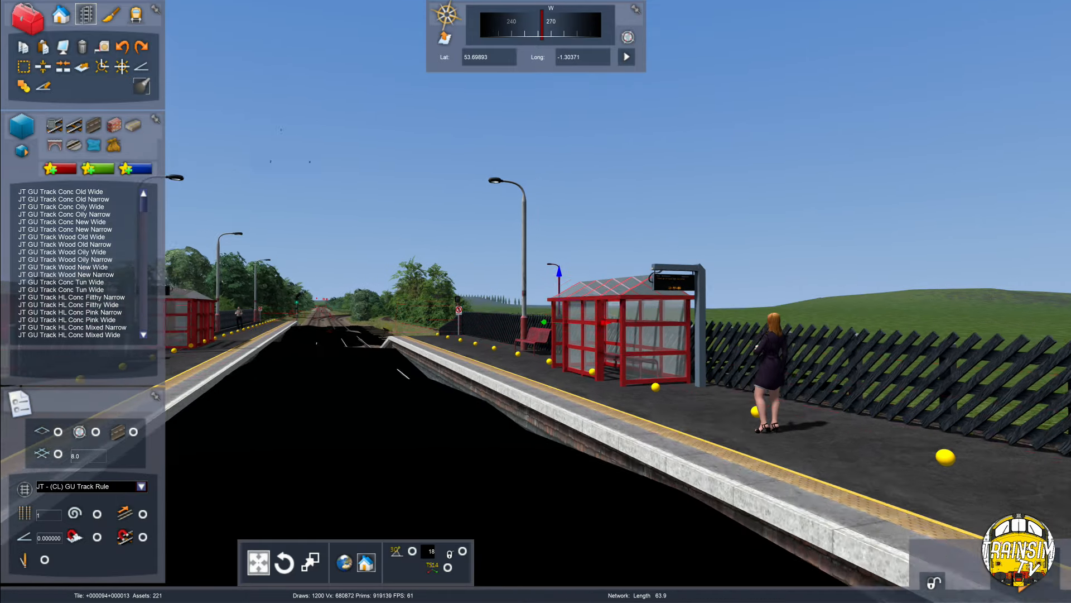
# Position another lamp post against the fence between the departure display and the footbridge stairs.
pyautogui.moveTo(558, 322); pyautogui.dragTo(615, 318, button='right')
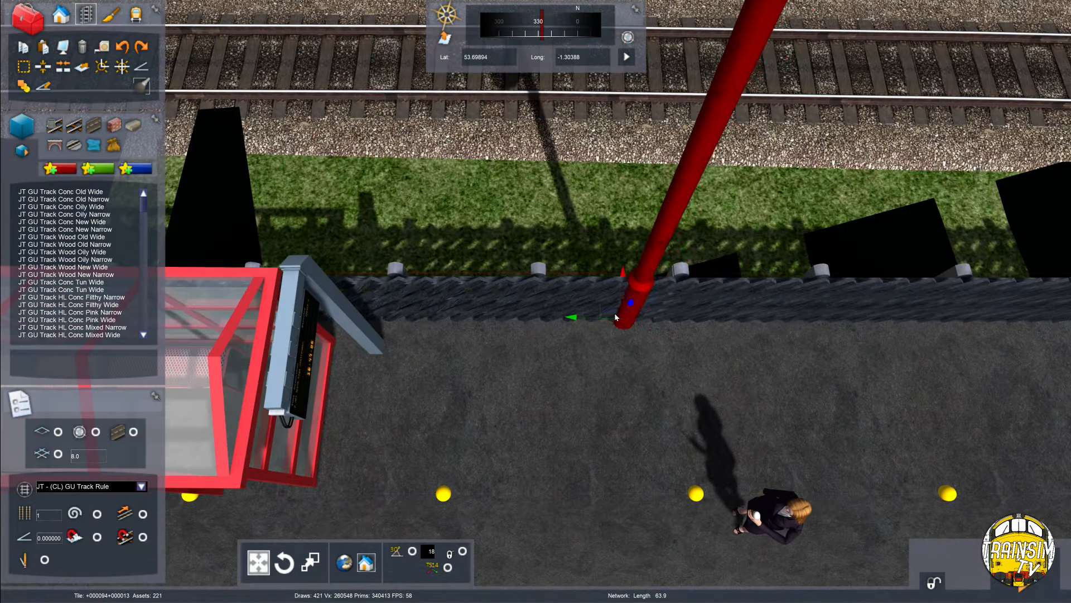
pyautogui.moveTo(614, 315); pyautogui.dragTo(583, 334)
pyautogui.scroll(-5, 586, 333)
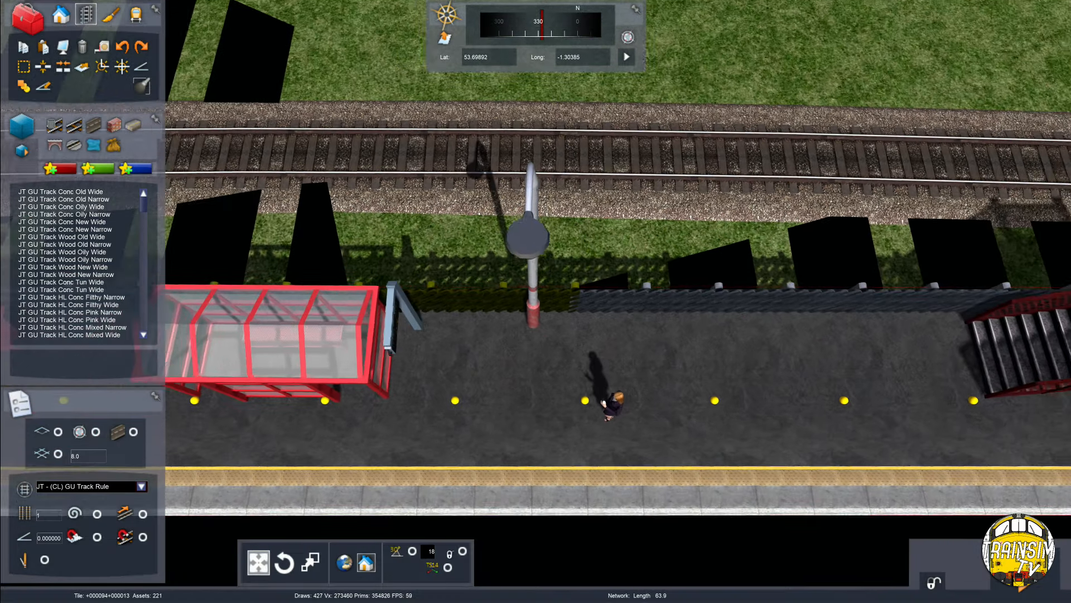
pyautogui.moveTo(583, 333); pyautogui.dragTo(561, 303, button='right')
pyautogui.click(553, 302)
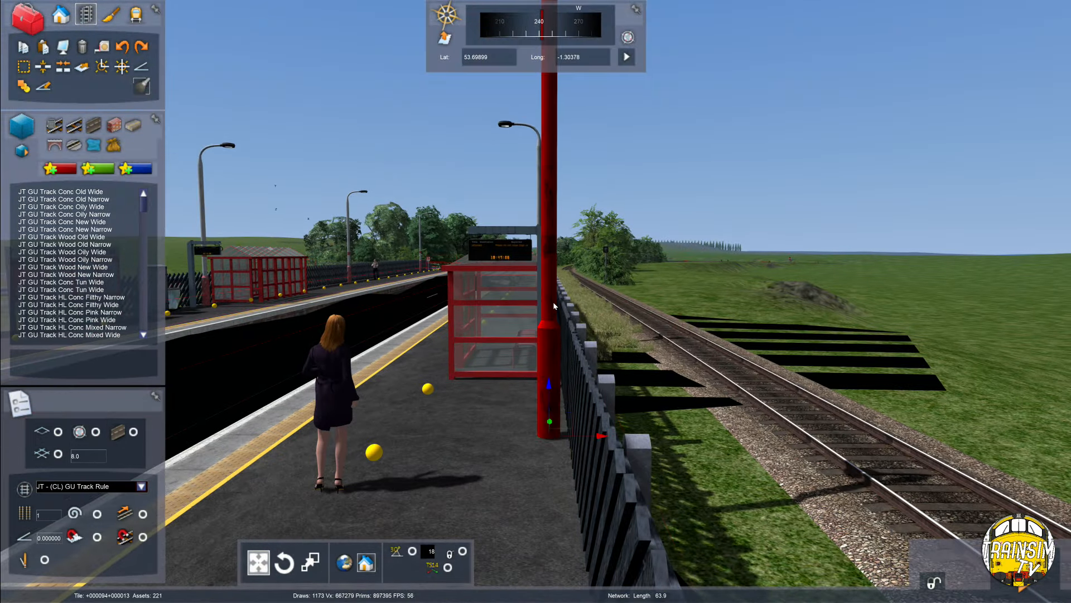
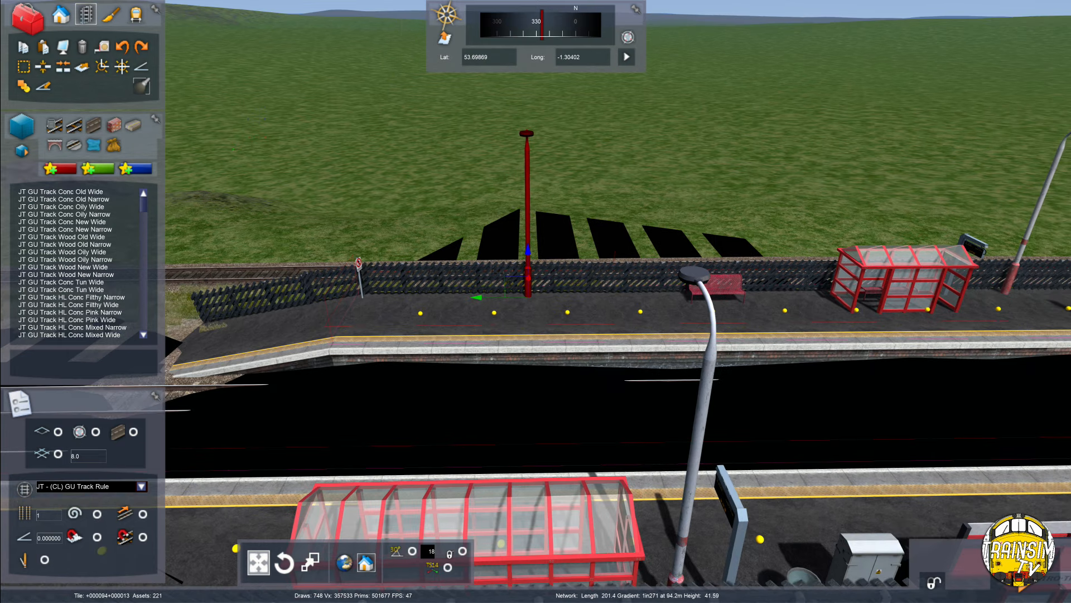
# Place an (OTSLib) Metro Bench C three-seat bench against the far platform's fence, on the lamp post side of the mesh bench.
pyautogui.scroll(5, 624, 347)
pyautogui.scroll(5, 624, 347)
pyautogui.click(646, 282)
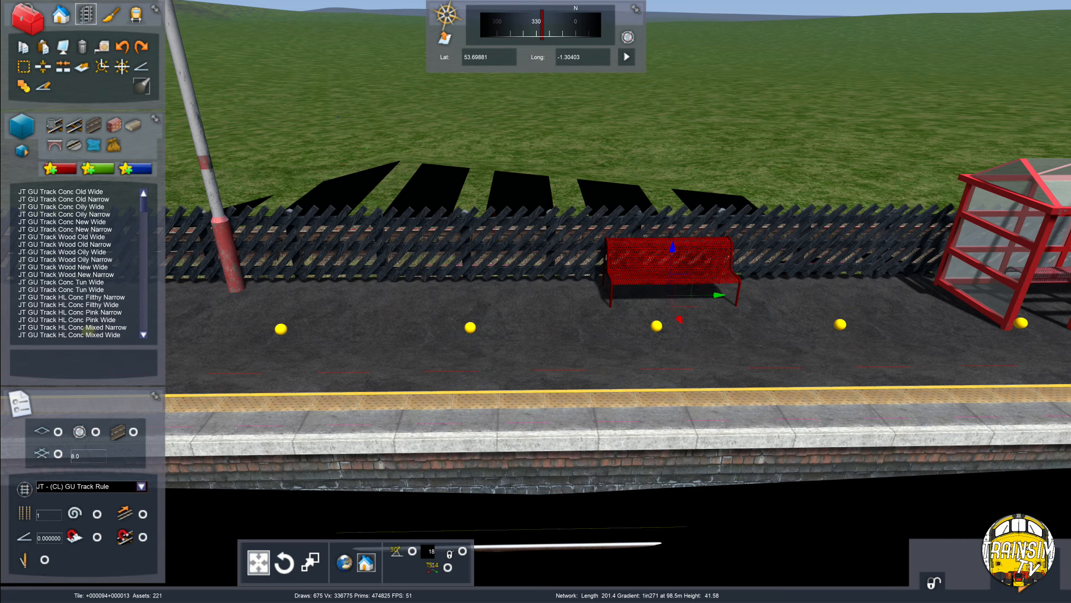
pyautogui.scroll(5, 312, 539)
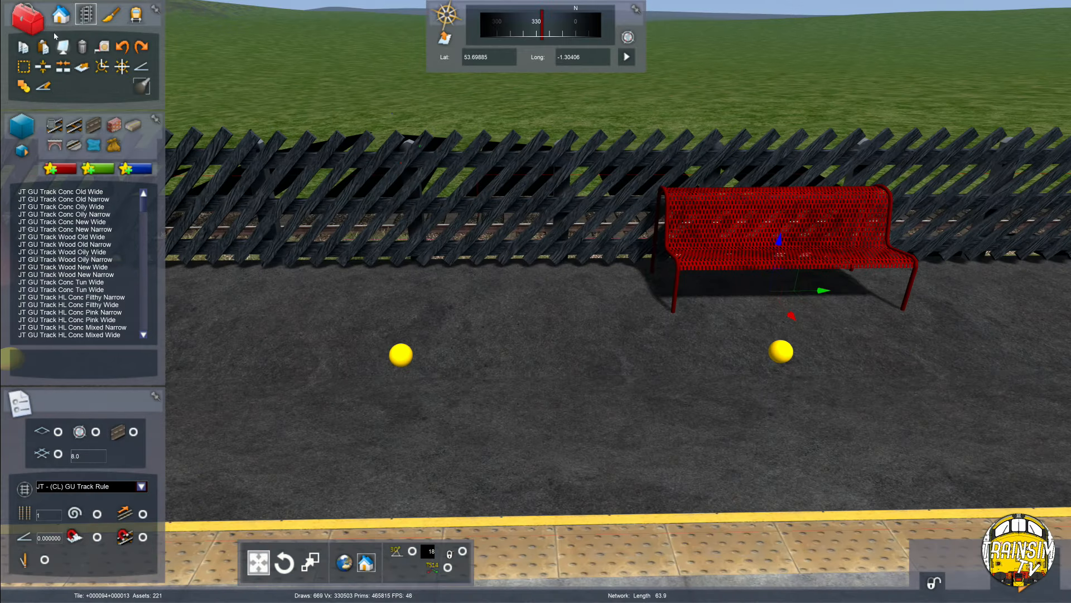
pyautogui.click(58, 17)
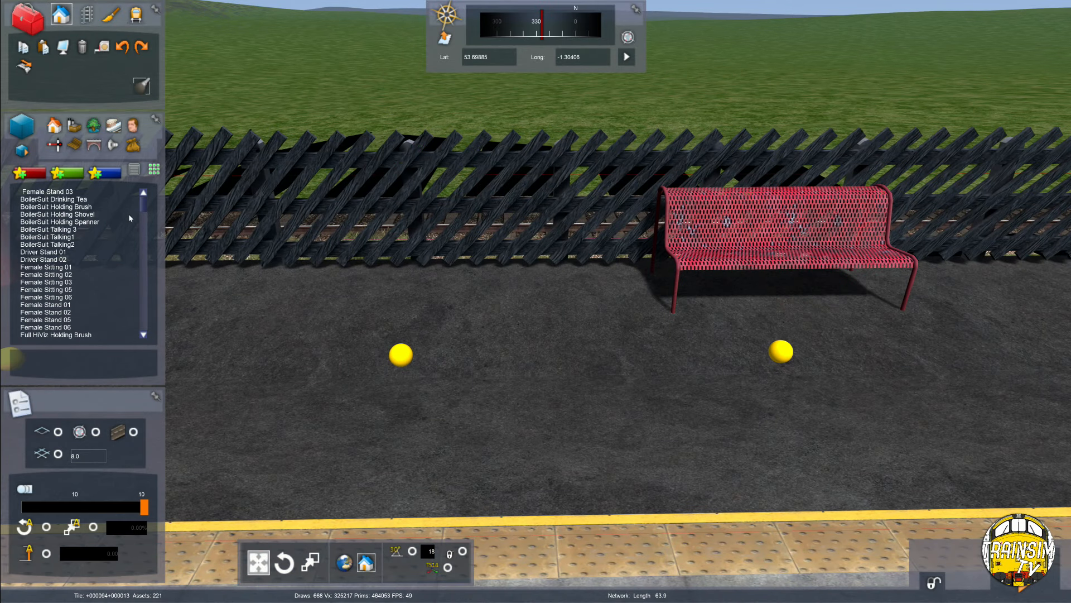
pyautogui.click(113, 125)
pyautogui.scroll(-4, 91, 240)
pyautogui.click(91, 215)
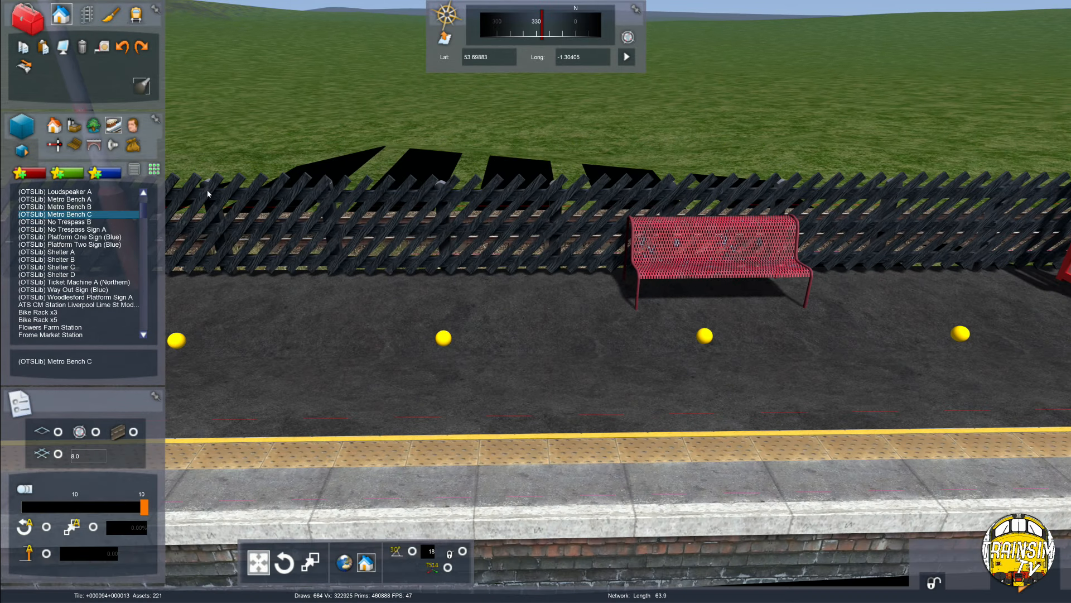
pyautogui.scroll(-3, 503, 312)
pyautogui.moveTo(503, 312); pyautogui.dragTo(527, 436, button='right')
pyautogui.scroll(2, 527, 436)
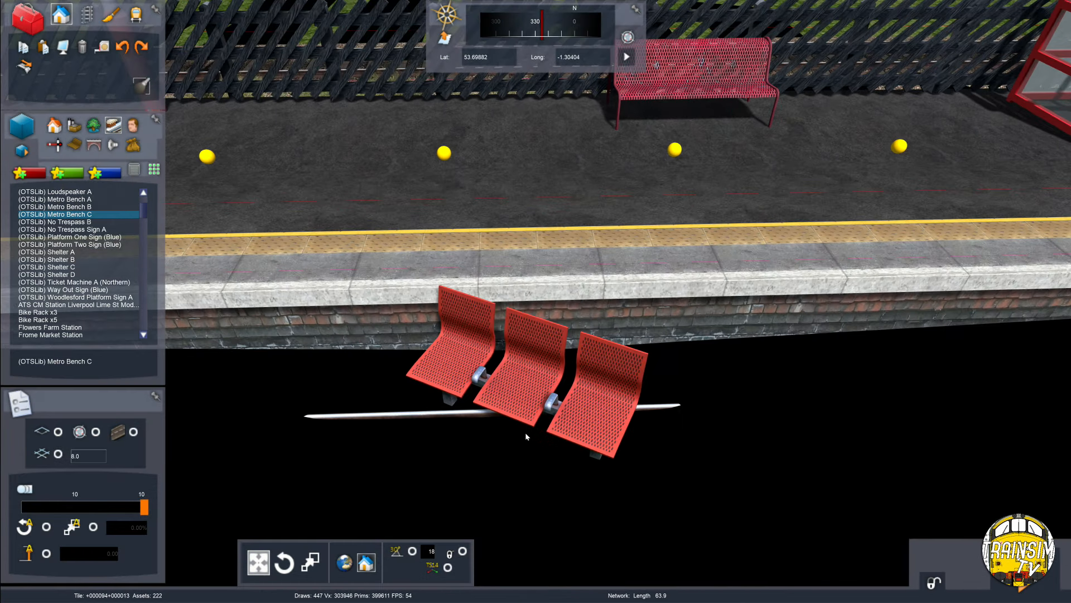
pyautogui.click(588, 394)
pyautogui.moveTo(589, 394); pyautogui.dragTo(515, 324)
pyautogui.press('Up')
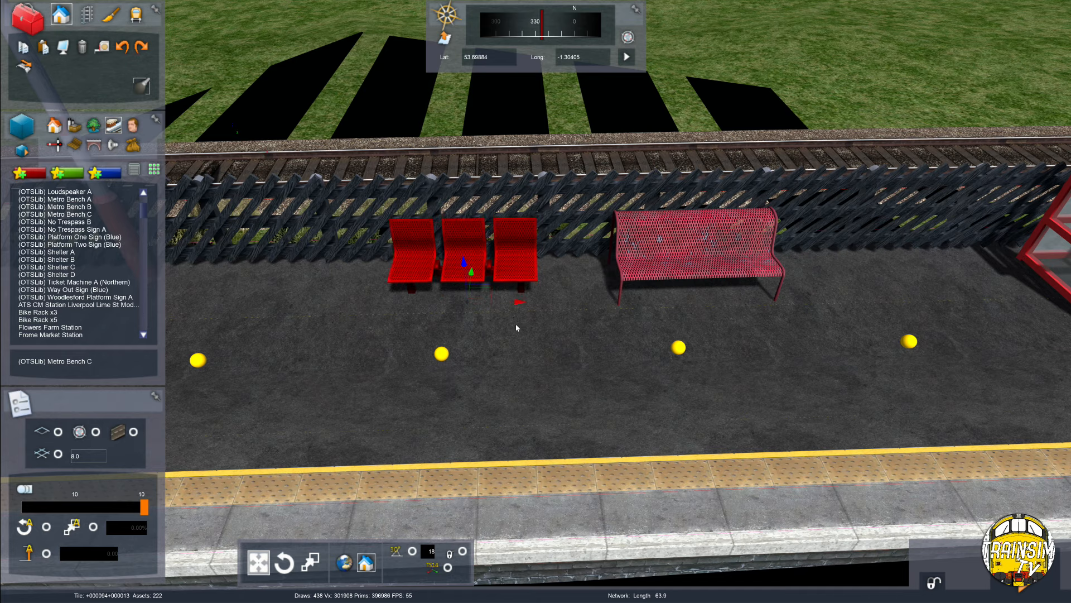
# Copy the three-seat bench to the shelter side of the mesh bench and set it along the fence.
pyautogui.scroll(3, 516, 324)
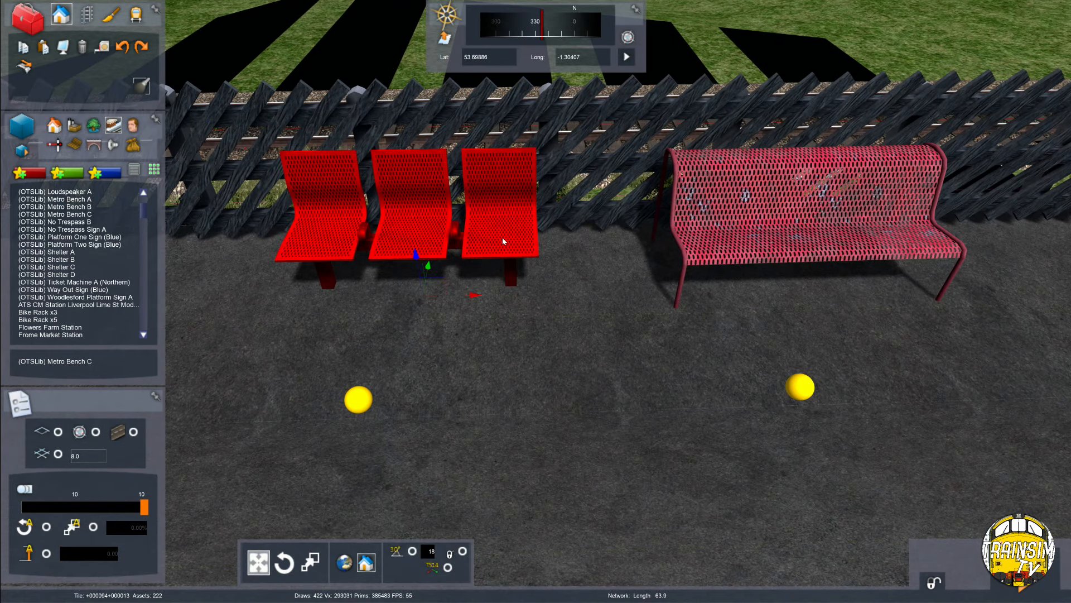
pyautogui.keyDown('shift'); pyautogui.moveTo(503, 239); pyautogui.dragTo(584, 288); pyautogui.keyUp('shift')
pyautogui.press('Right')
pyautogui.press('Right')
pyautogui.moveTo(585, 287); pyautogui.dragTo(484, 365, button='right')
pyautogui.moveTo(429, 409); pyautogui.dragTo(462, 405)
pyautogui.moveTo(462, 405); pyautogui.dragTo(450, 298, button='right')
pyautogui.press('Down')
pyautogui.press('Up')
pyautogui.click(457, 406)
pyautogui.scroll(-4, 457, 406)
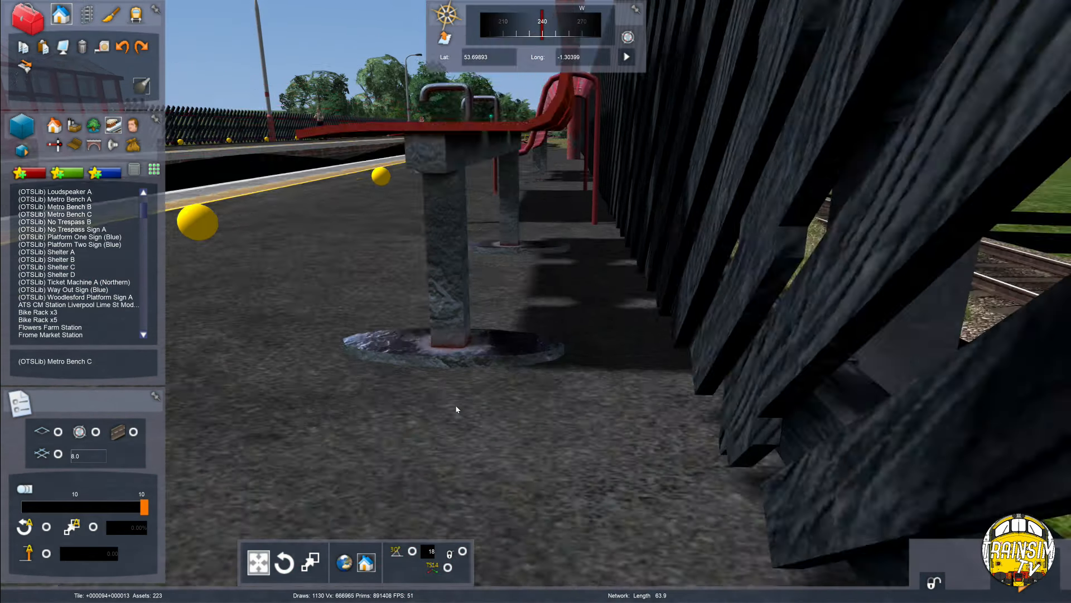
# Adjust the three-seat benches' distance from the fence so they line up with the mesh bench between them.
pyautogui.moveTo(457, 407); pyautogui.dragTo(463, 441, button='right')
pyautogui.moveTo(536, 253); pyautogui.dragTo(554, 253)
pyautogui.press('Left')
pyautogui.moveTo(547, 257); pyautogui.dragTo(575, 217, button='right')
pyautogui.press('Down')
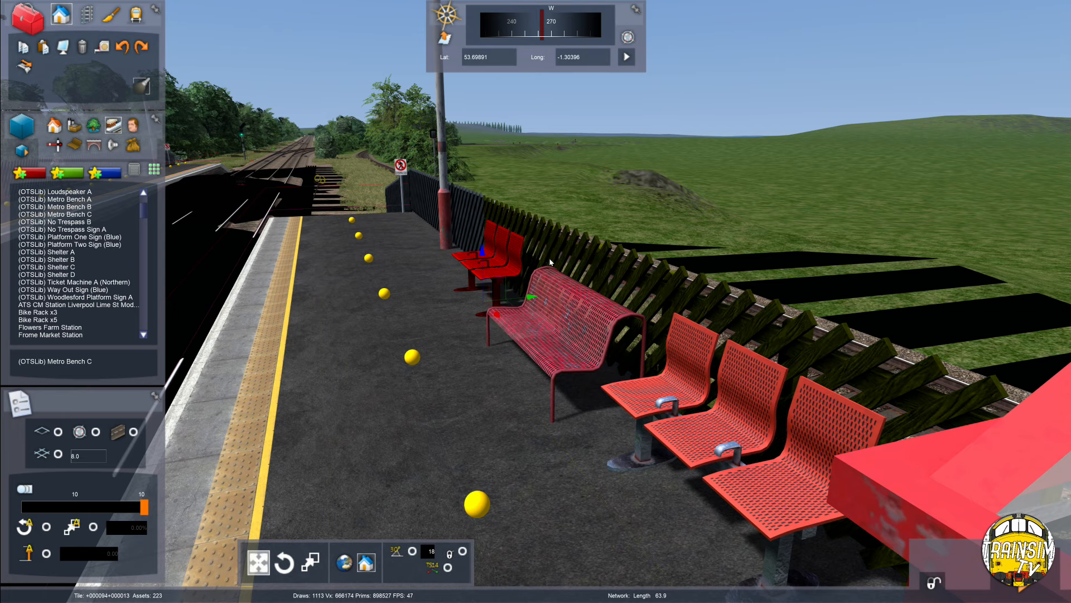
pyautogui.moveTo(554, 260); pyautogui.dragTo(574, 260, button='right')
pyautogui.scroll(3, 554, 259)
pyautogui.click(554, 260)
pyautogui.click(712, 261)
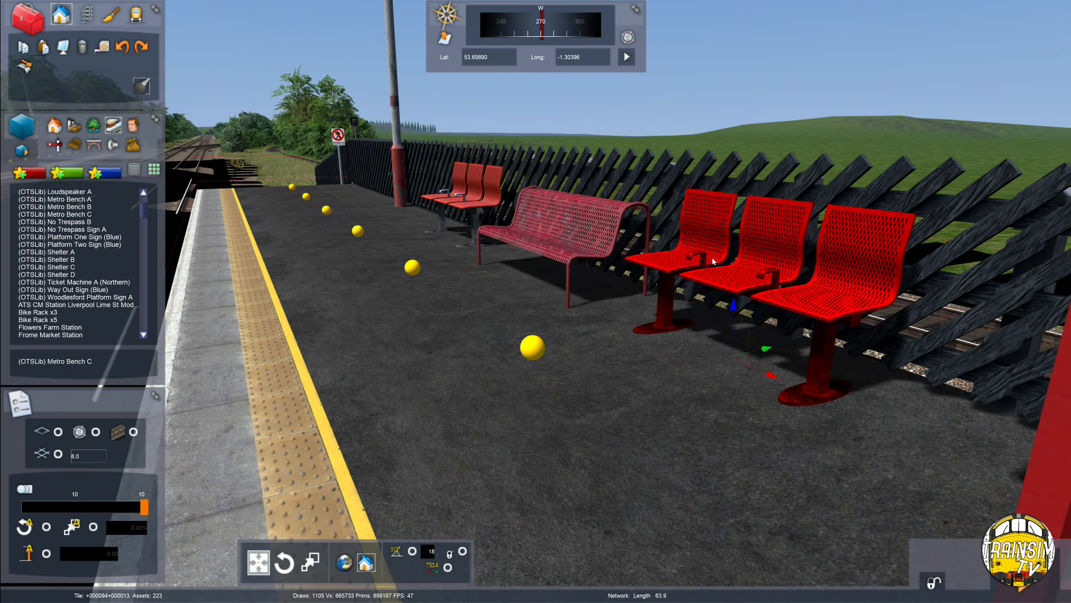
# Move the mesh bench and both three-seat benches together along the platform towards the lamp post.
pyautogui.click(564, 250)
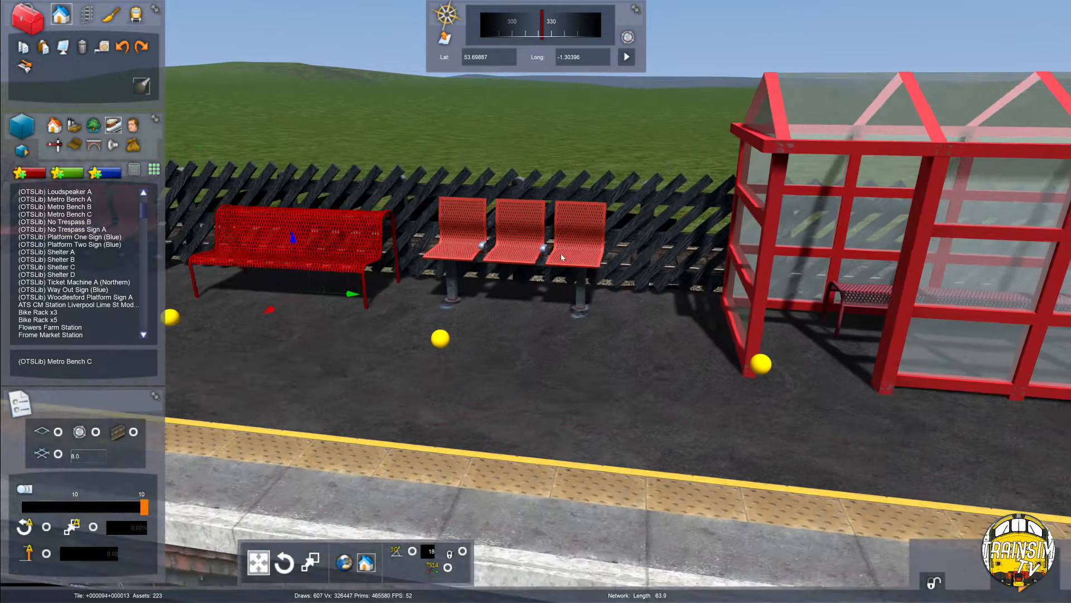
pyautogui.press('Down')
pyautogui.press('Left')
pyautogui.keyDown('ctrl'); pyautogui.click(487, 259); pyautogui.keyUp('ctrl')
pyautogui.keyDown('ctrl'); pyautogui.click(753, 281); pyautogui.keyUp('ctrl')
pyautogui.keyDown('ctrl'); pyautogui.click(750, 273); pyautogui.keyUp('ctrl')
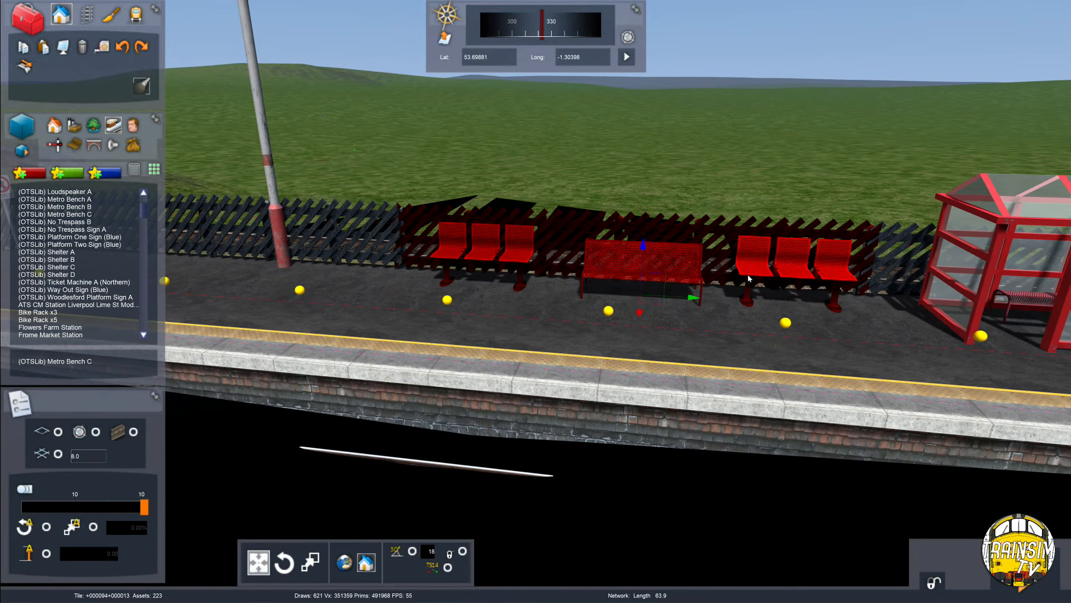
pyautogui.keyDown('ctrl'); pyautogui.click(748, 279); pyautogui.keyUp('ctrl')
pyautogui.moveTo(691, 298); pyautogui.dragTo(595, 299)
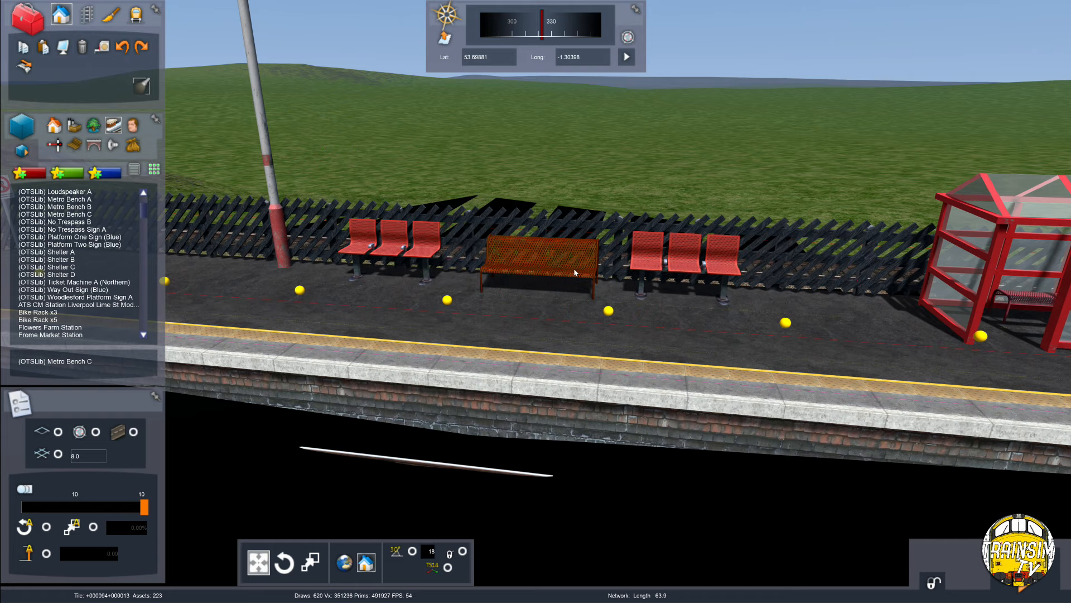
# Copy the mesh bench into the gap between the three-seat bench and the shelter, in line with the other seats.
pyautogui.press('Right')
pyautogui.press('Up')
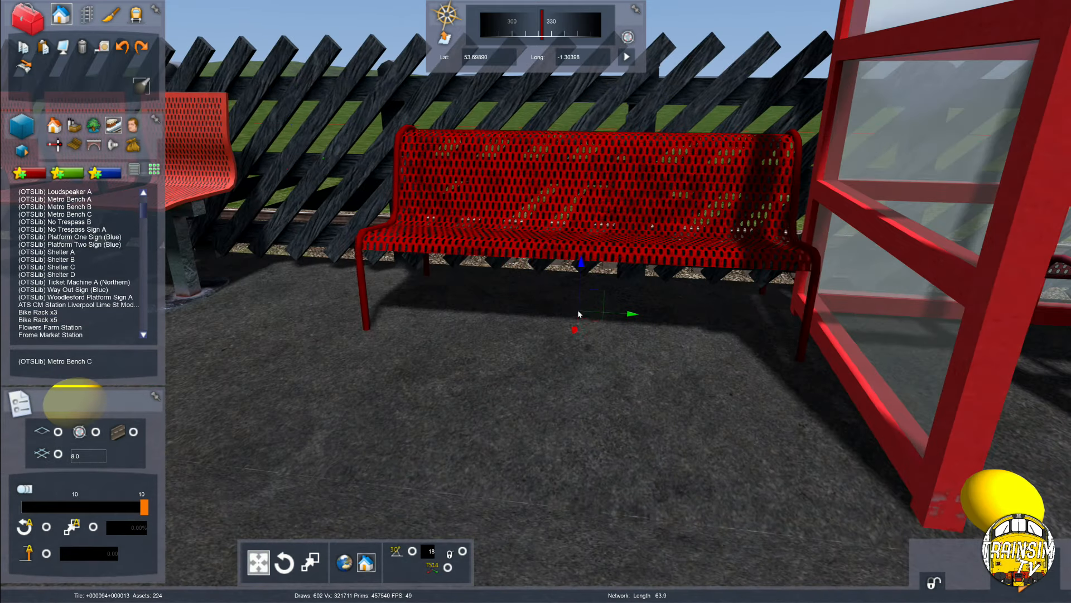
pyautogui.click(533, 321)
pyautogui.moveTo(534, 320); pyautogui.dragTo(554, 366, button='right')
pyautogui.moveTo(554, 366)
pyautogui.mouseDown()
pyautogui.moveTo(553, 344)
pyautogui.moveTo(540, 350)
pyautogui.mouseUp()
pyautogui.moveTo(540, 350); pyautogui.dragTo(578, 290, button='right')
pyautogui.press('Down')
pyautogui.press('Up')
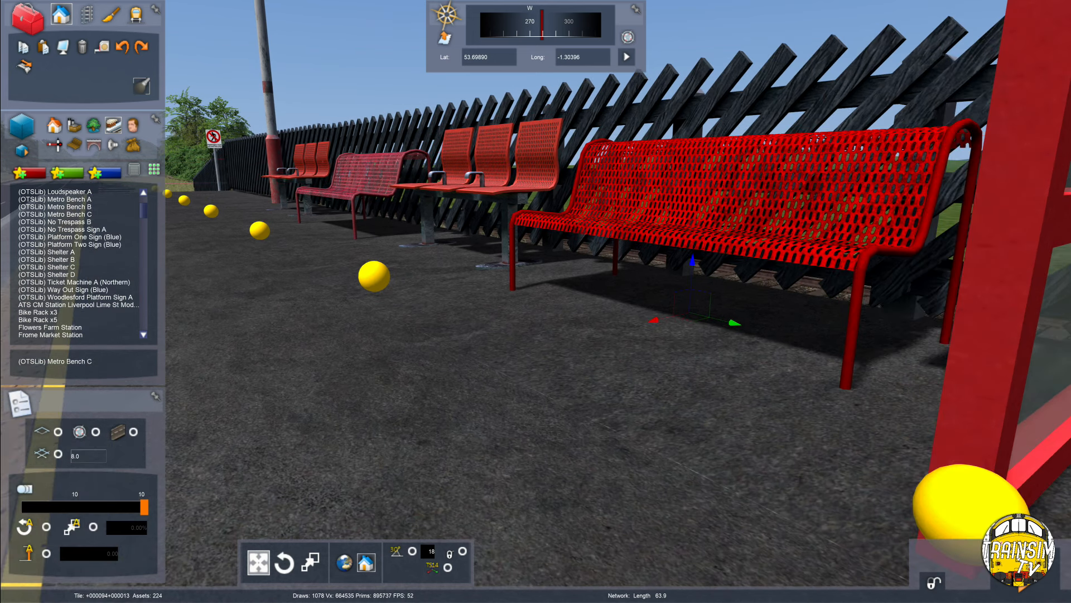
pyautogui.click(500, 352)
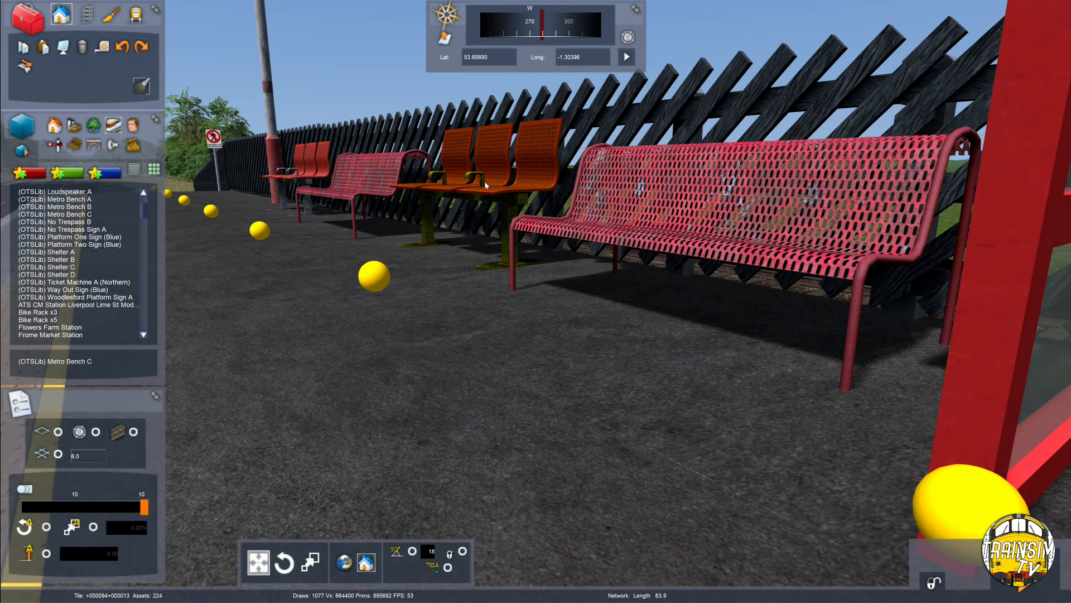
# Lower the three-seat benches to match the mesh benches' seat height, and save the route.
pyautogui.click(470, 191)
pyautogui.keyDown('shift'); pyautogui.moveTo(471, 191); pyautogui.dragTo(470, 203); pyautogui.keyUp('shift')
pyautogui.click(470, 196)
pyautogui.click(306, 176)
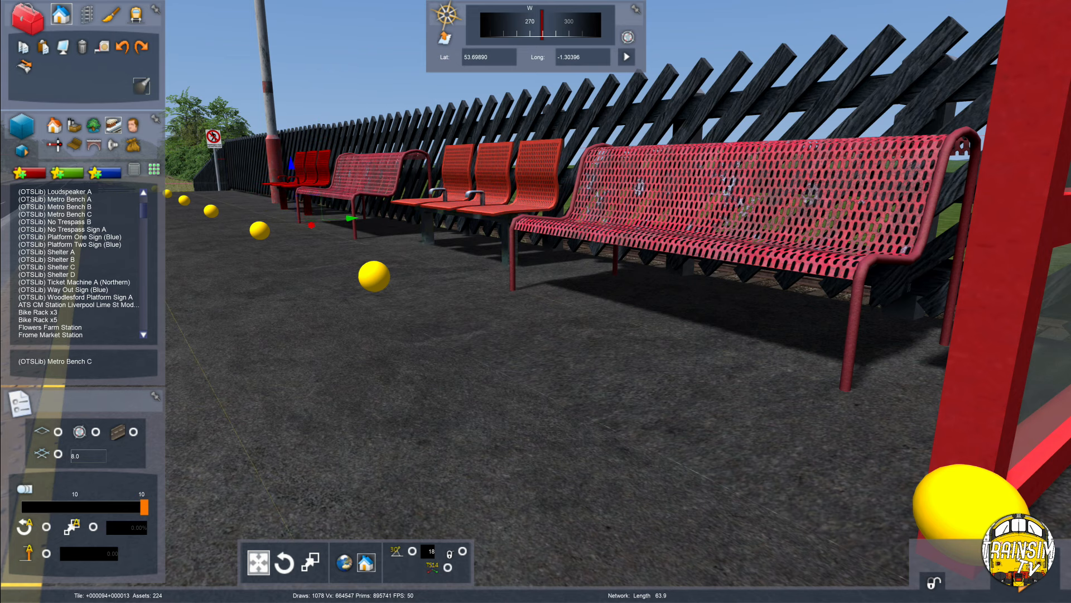
pyautogui.press('Down')
pyautogui.moveTo(307, 569); pyautogui.dragTo(359, 524, button='right')
pyautogui.click(360, 524)
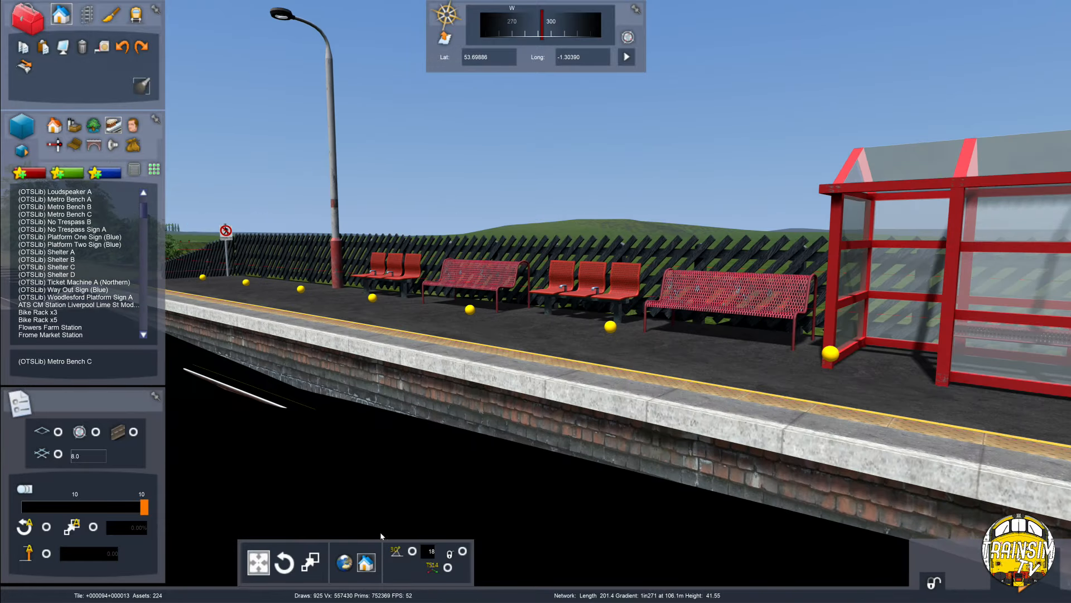
pyautogui.hotkey('ctrl', 's')
pyautogui.click(476, 395)
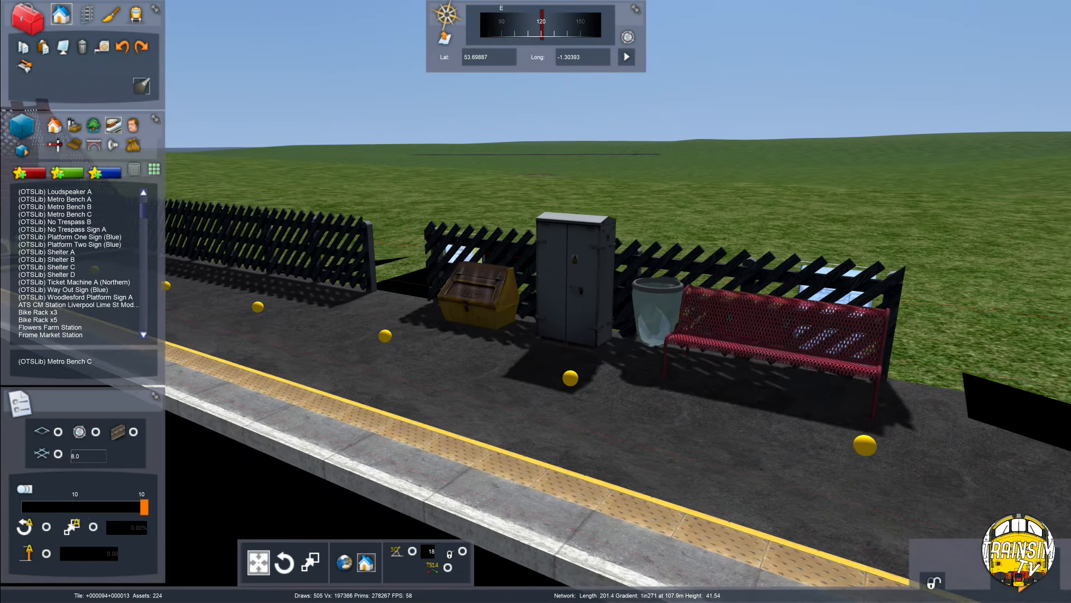
# Move the grey electrical cabinet and the salt bin to the fence section beside the footbridge stairs.
pyautogui.press('Down')
pyautogui.press('Left')
pyautogui.moveTo(543, 453); pyautogui.dragTo(543, 420, button='right')
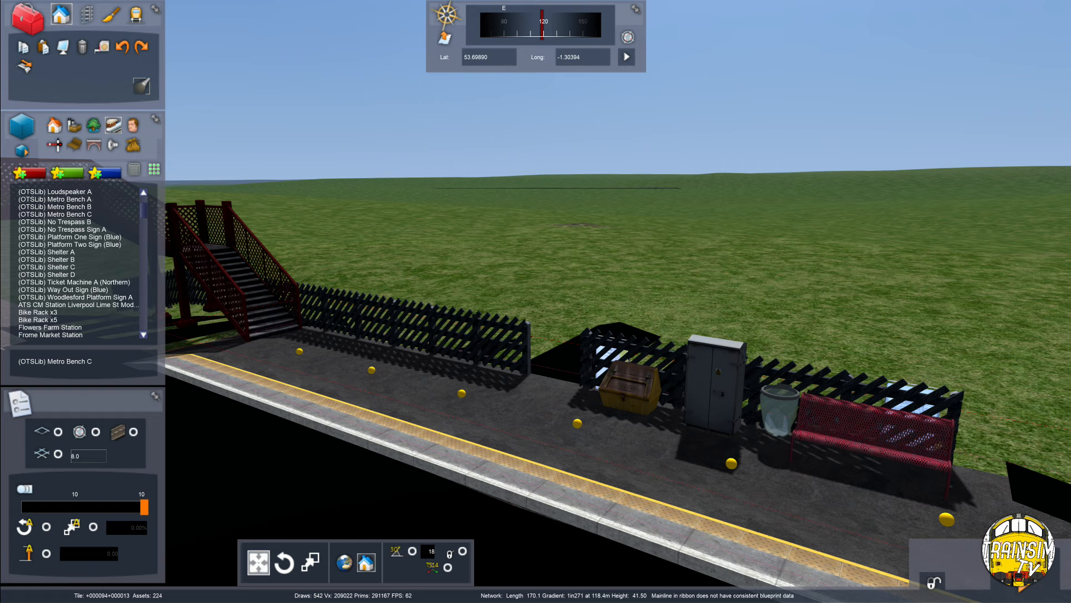
pyautogui.moveTo(698, 390); pyautogui.dragTo(459, 346)
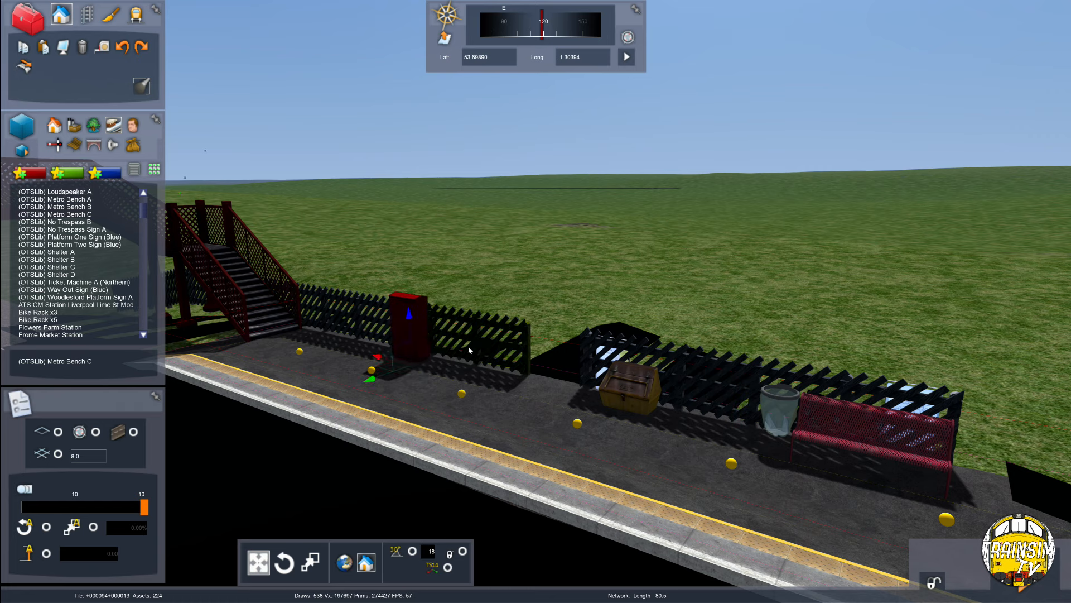
pyautogui.rightClick(468, 349)
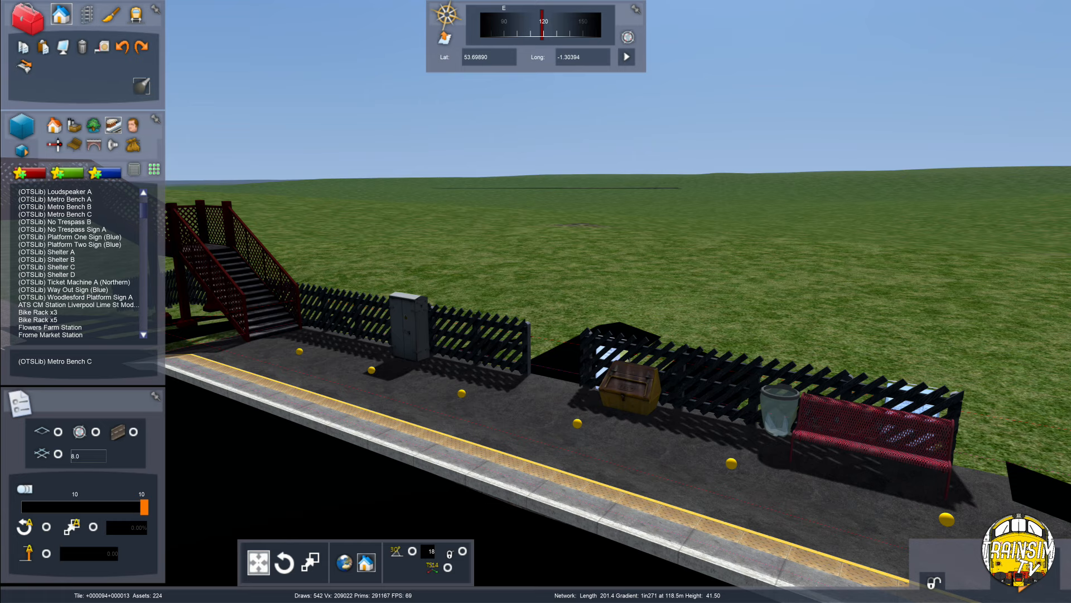
pyautogui.moveTo(603, 398); pyautogui.dragTo(488, 370)
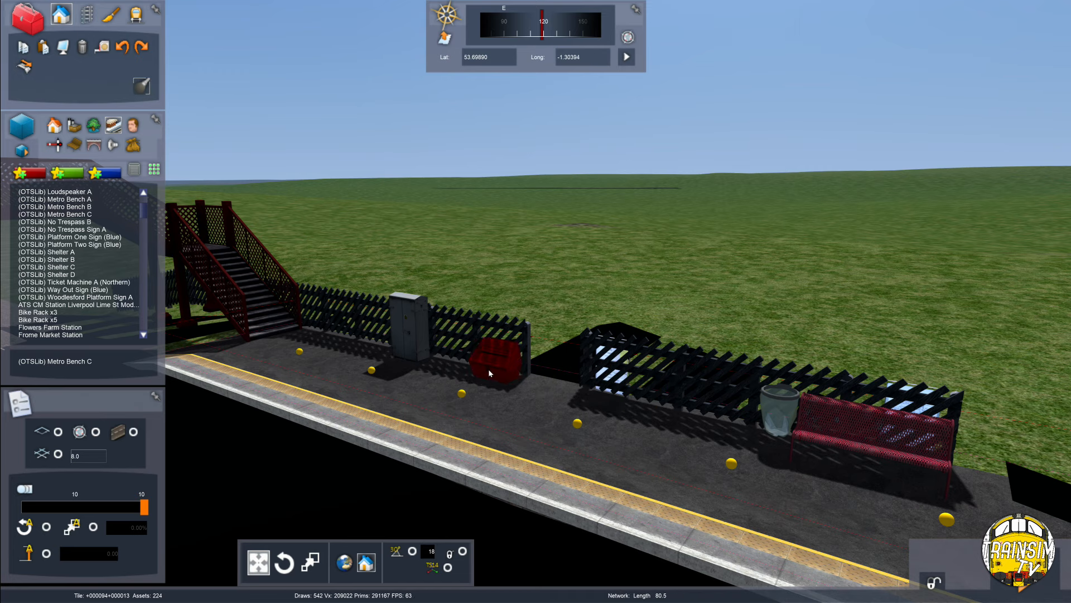
pyautogui.rightClick(477, 369)
pyautogui.scroll(2, 589, 355)
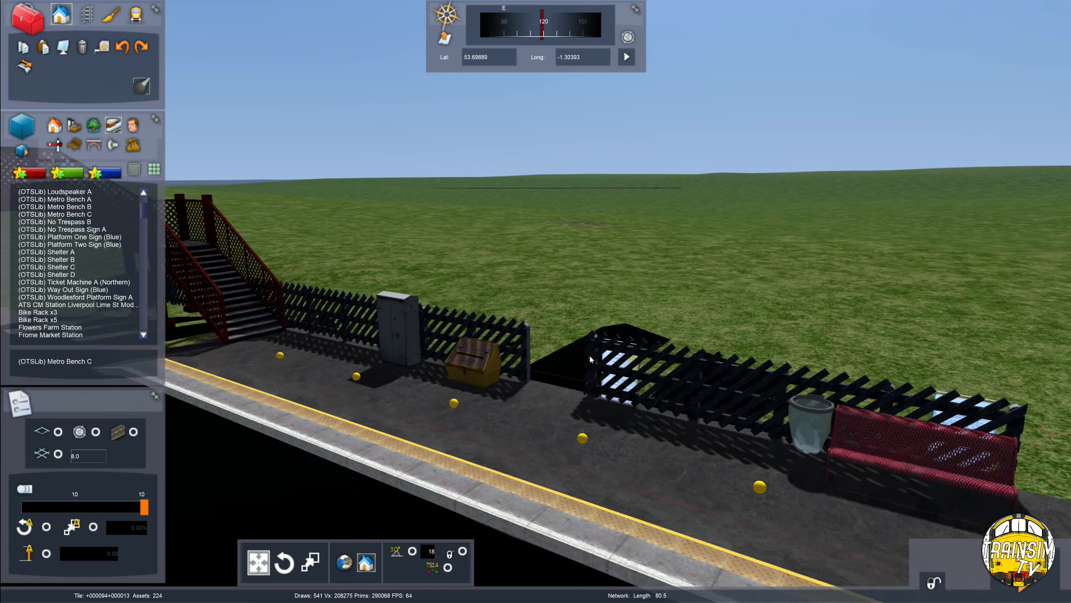
pyautogui.click(620, 370)
pyautogui.rightClick(622, 371)
pyautogui.click(623, 366)
pyautogui.keyDown('shift'); pyautogui.moveTo(623, 366); pyautogui.dragTo(481, 335); pyautogui.keyUp('shift')
pyautogui.moveTo(481, 335); pyautogui.dragTo(502, 391, button='right')
pyautogui.scroll(2, 452, 369)
pyautogui.scroll(-1, 463, 390)
pyautogui.moveTo(518, 392); pyautogui.dragTo(184, 575)
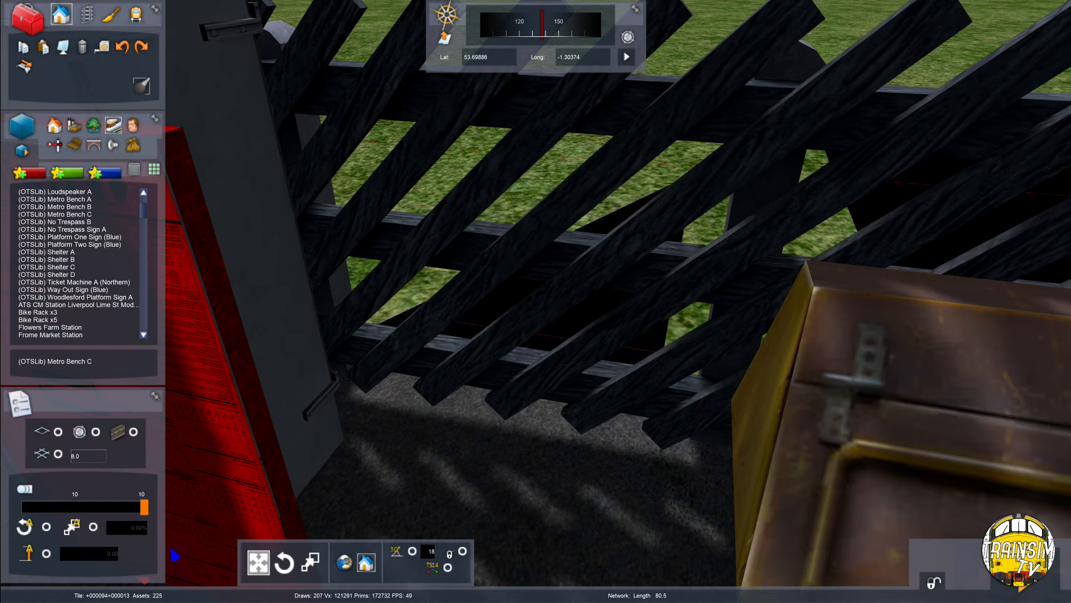
pyautogui.moveTo(184, 575); pyautogui.dragTo(651, 420)
pyautogui.scroll(-3, 413, 532)
pyautogui.press('Delete')
# Move the salt bin close to the grey cabinet and copy the train times board to the fence beside it.
pyautogui.moveTo(592, 392); pyautogui.dragTo(500, 380)
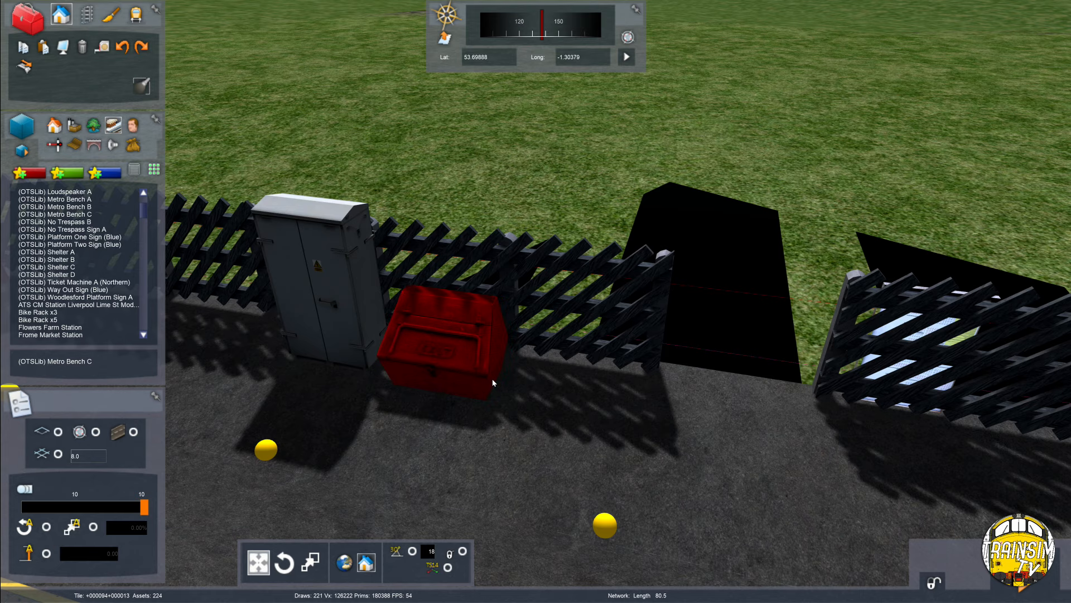
pyautogui.click(580, 370)
pyautogui.moveTo(581, 371); pyautogui.dragTo(463, 453)
pyautogui.scroll(2, 580, 337)
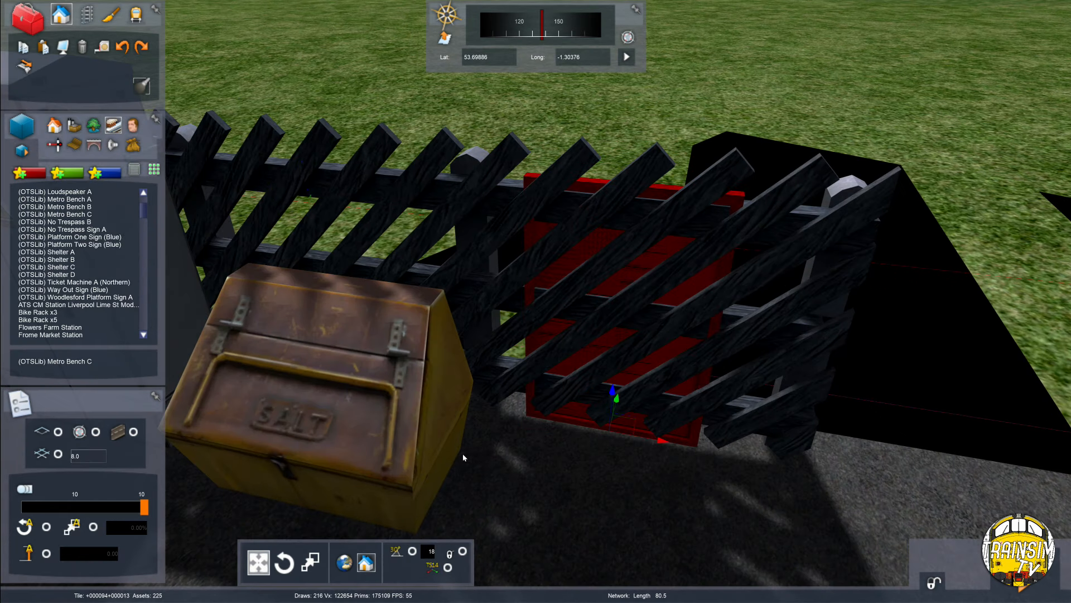
# Bring the train times board in front of the fence and fine-tune its height.
pyautogui.scroll(3, 463, 453)
pyautogui.rightClick(584, 374)
pyautogui.moveTo(618, 378); pyautogui.dragTo(614, 402)
pyautogui.moveTo(613, 401); pyautogui.dragTo(642, 335, button='right')
pyautogui.scroll(-5, 605, 397)
pyautogui.click(605, 397)
pyautogui.click(518, 254)
pyautogui.keyDown('shift'); pyautogui.moveTo(530, 255); pyautogui.dragTo(529, 253); pyautogui.keyUp('shift')
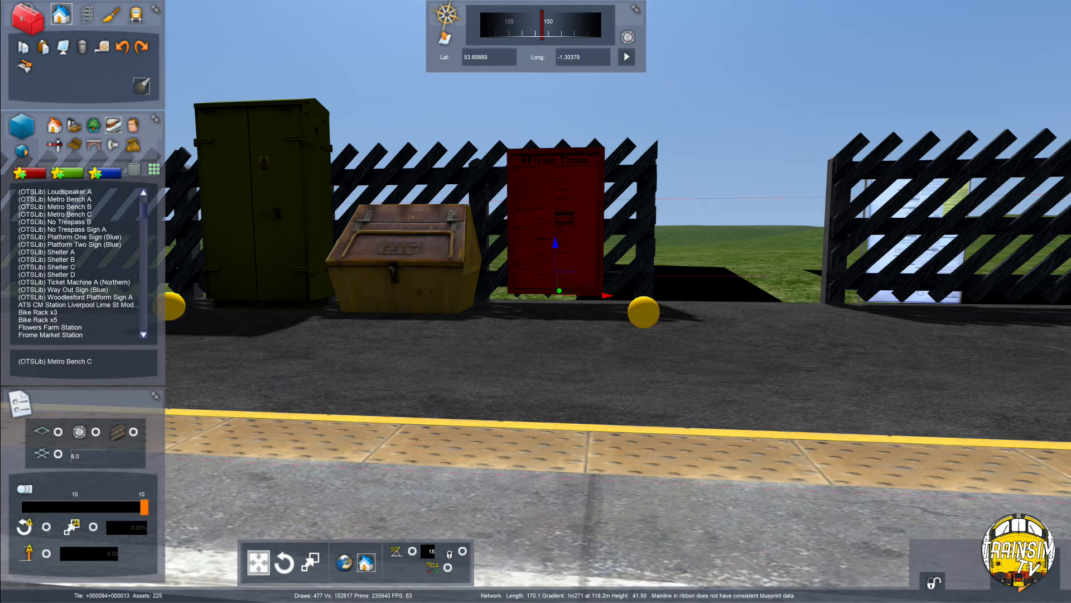
# Copy the lamp post near the shelter to the fence between the footbridge stairs and the grey cabinet.
pyautogui.moveTo(369, 363); pyautogui.dragTo(691, 167, button='right')
pyautogui.scroll(-3, 724, 108)
pyautogui.click(724, 108)
pyautogui.click(734, 110)
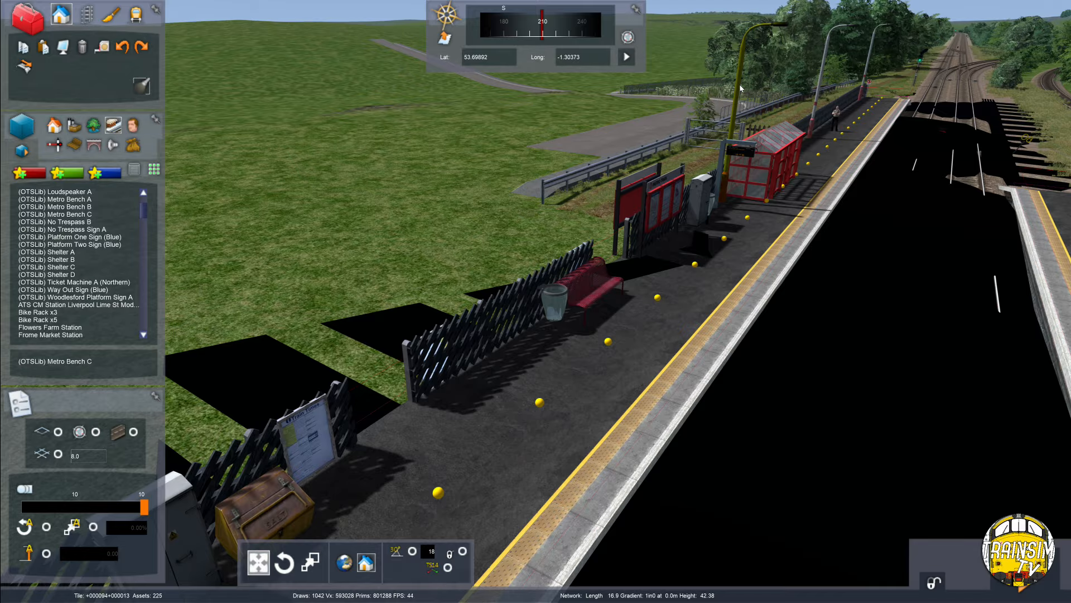
pyautogui.keyDown('shift'); pyautogui.moveTo(734, 109); pyautogui.dragTo(671, 112); pyautogui.keyUp('shift')
pyautogui.moveTo(670, 112); pyautogui.dragTo(457, 335, button='right')
pyautogui.moveTo(580, 296); pyautogui.dragTo(586, 275, button='right')
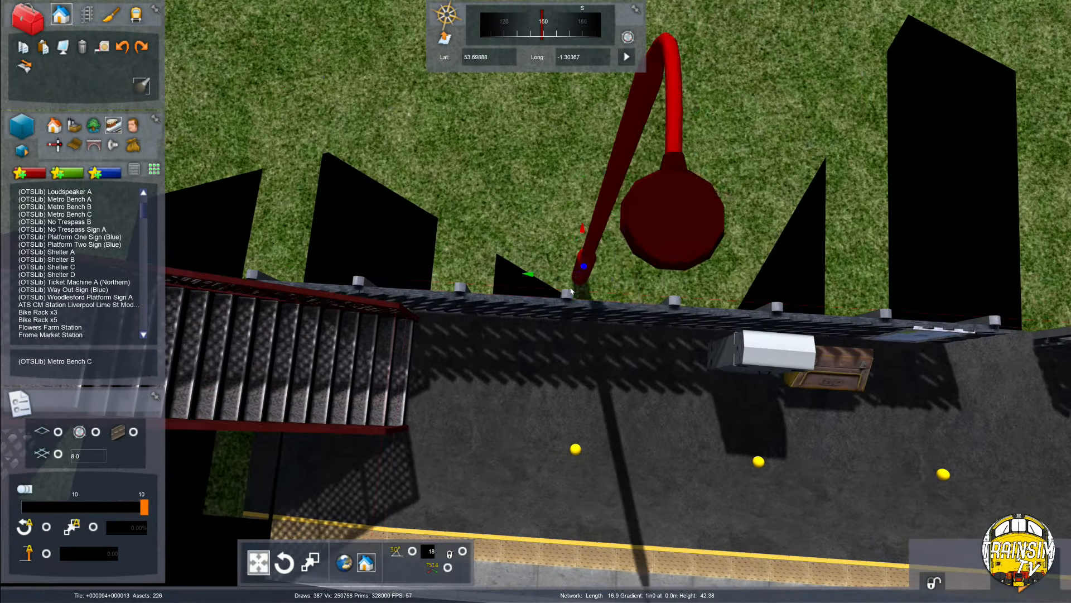
# Position the copied lamp post on the platform surface just in front of the fence.
pyautogui.scroll(2, 583, 279)
pyautogui.click(544, 328)
pyautogui.press('Delete')
pyautogui.moveTo(543, 329); pyautogui.dragTo(535, 224, button='right')
pyautogui.click(534, 181)
pyautogui.moveTo(534, 180); pyautogui.dragTo(534, 174)
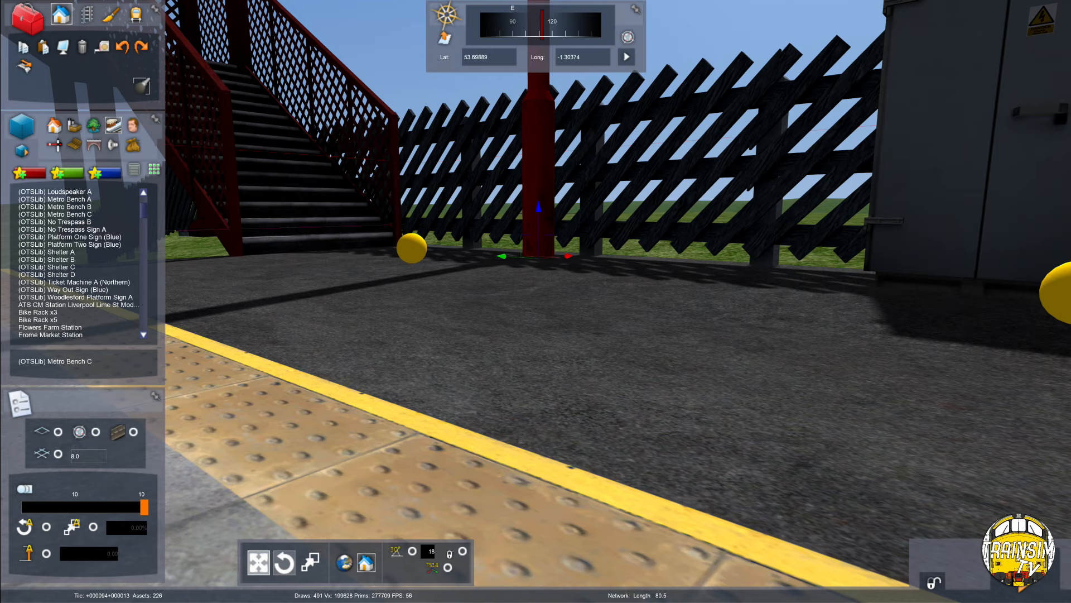
# Move the litter bin and the mesh bench together along the fence towards the salt bin.
pyautogui.moveTo(446, 363); pyautogui.dragTo(656, 346, button='right')
pyautogui.press('Down')
pyautogui.moveTo(473, 277); pyautogui.dragTo(407, 384, button='right')
pyautogui.press('Right')
pyautogui.moveTo(669, 315); pyautogui.dragTo(650, 312, button='right')
pyautogui.press('Down')
pyautogui.press('Left')
pyautogui.press('Up')
pyautogui.press('Right')
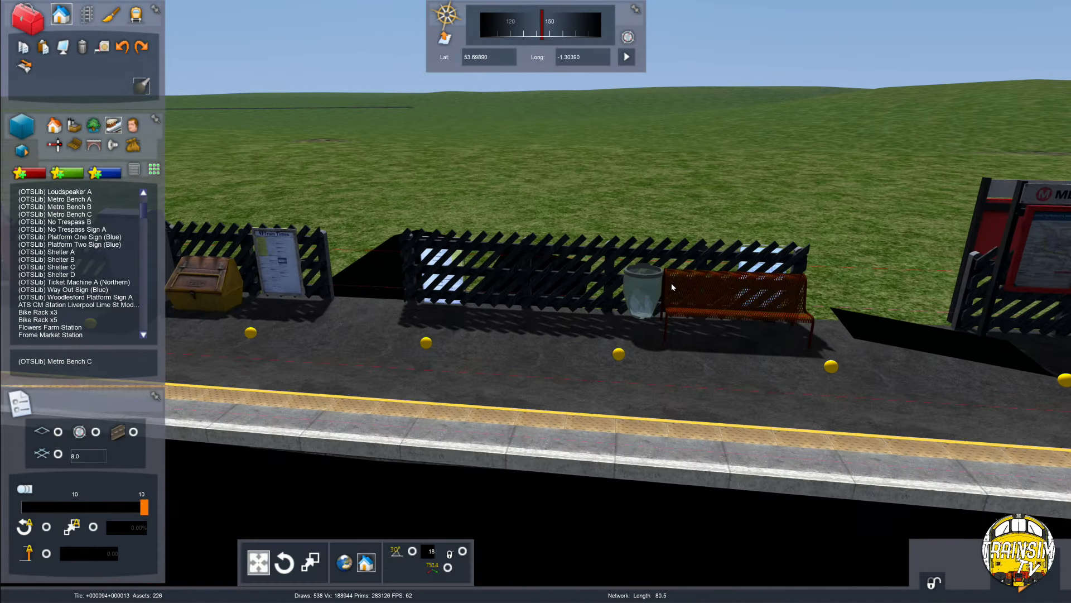
pyautogui.click(637, 292)
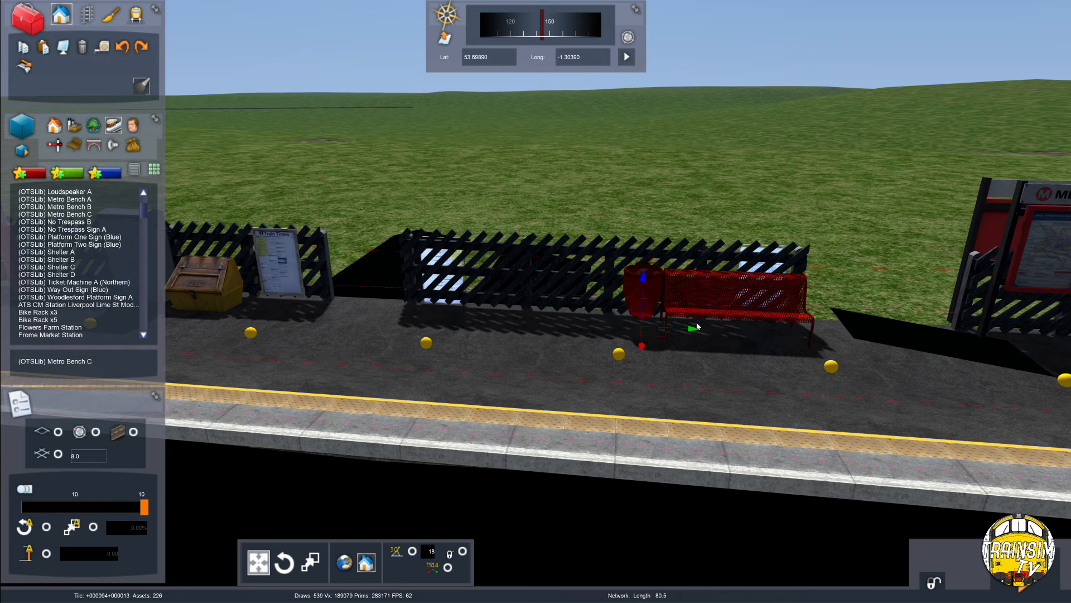
pyautogui.moveTo(697, 326); pyautogui.dragTo(648, 330)
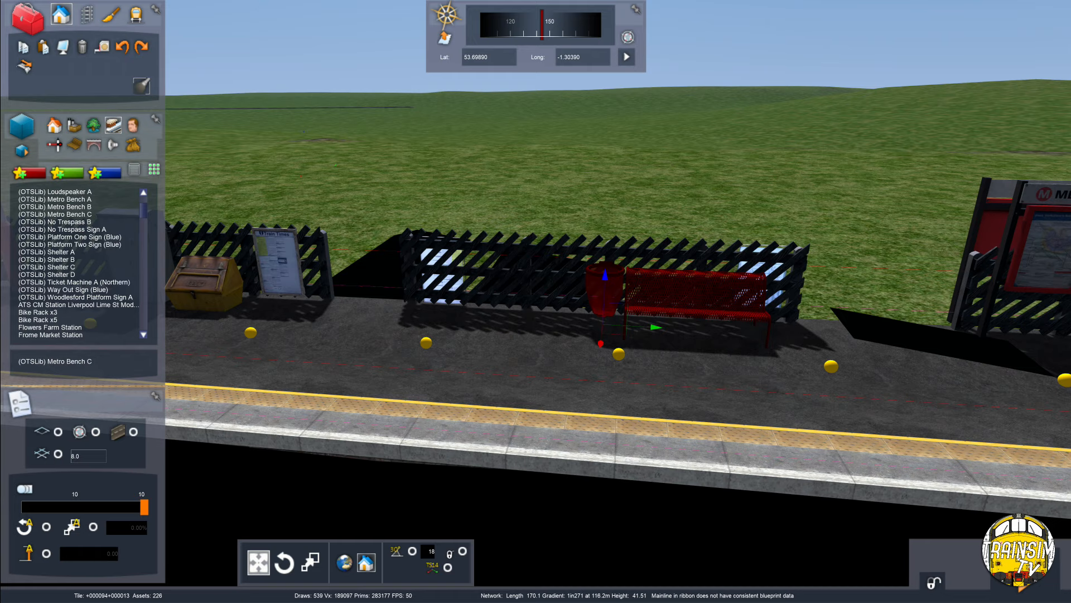
# Delete the mesh bench beside the litter bin, keeping the bin at the fence.
pyautogui.moveTo(677, 350); pyautogui.dragTo(695, 347, button='right')
pyautogui.click(603, 331)
pyautogui.click(635, 297)
pyautogui.press('Delete')
# Place an (OTSLib) Metro Bench C on the platform in front of the fence, next to the litter bin.
pyautogui.press('Up')
pyautogui.click(78, 214)
pyautogui.scroll(1, 473, 214)
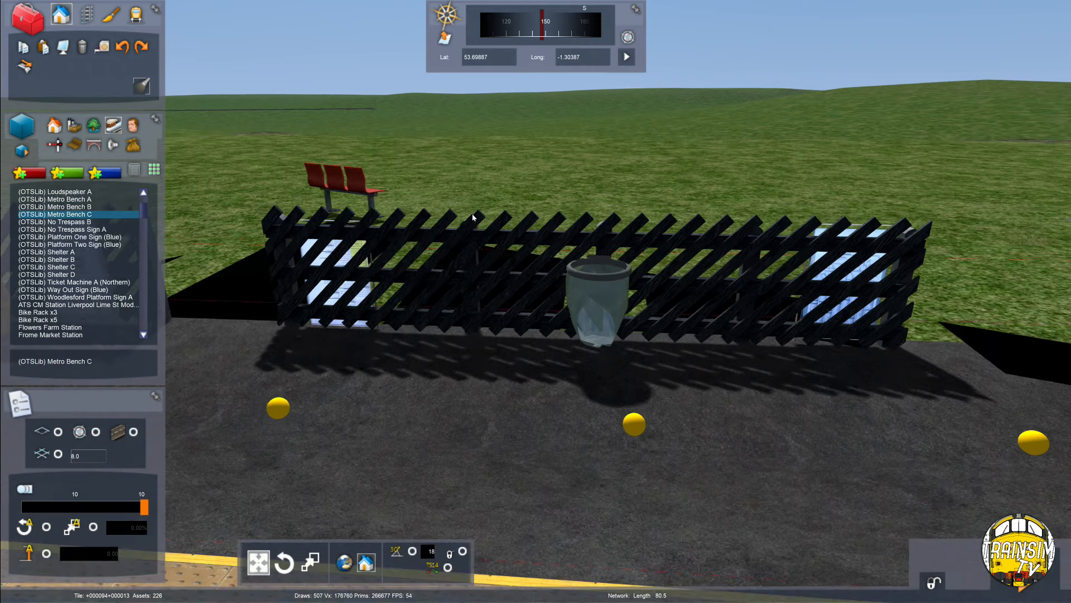
pyautogui.scroll(3, 535, 296)
pyautogui.press('Down')
pyautogui.moveTo(600, 370); pyautogui.dragTo(470, 367)
pyautogui.rightClick(483, 360)
pyautogui.moveTo(609, 313); pyautogui.dragTo(678, 377)
pyautogui.moveTo(677, 379); pyautogui.dragTo(648, 328, button='right')
pyautogui.press('Up')
# Try copying the red three-seat bench to the other side of the litter bin, and delete the copy.
pyautogui.keyDown('shift'); pyautogui.moveTo(620, 288); pyautogui.dragTo(611, 285); pyautogui.keyUp('shift')
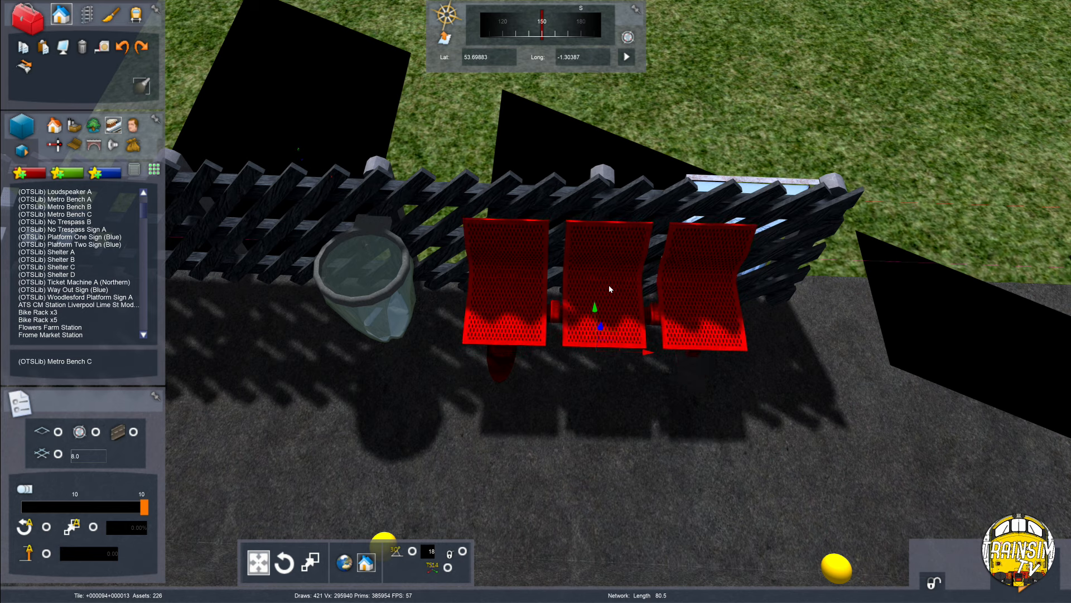
pyautogui.keyDown('shift'); pyautogui.moveTo(609, 285); pyautogui.dragTo(479, 339); pyautogui.keyUp('shift')
pyautogui.press('Left')
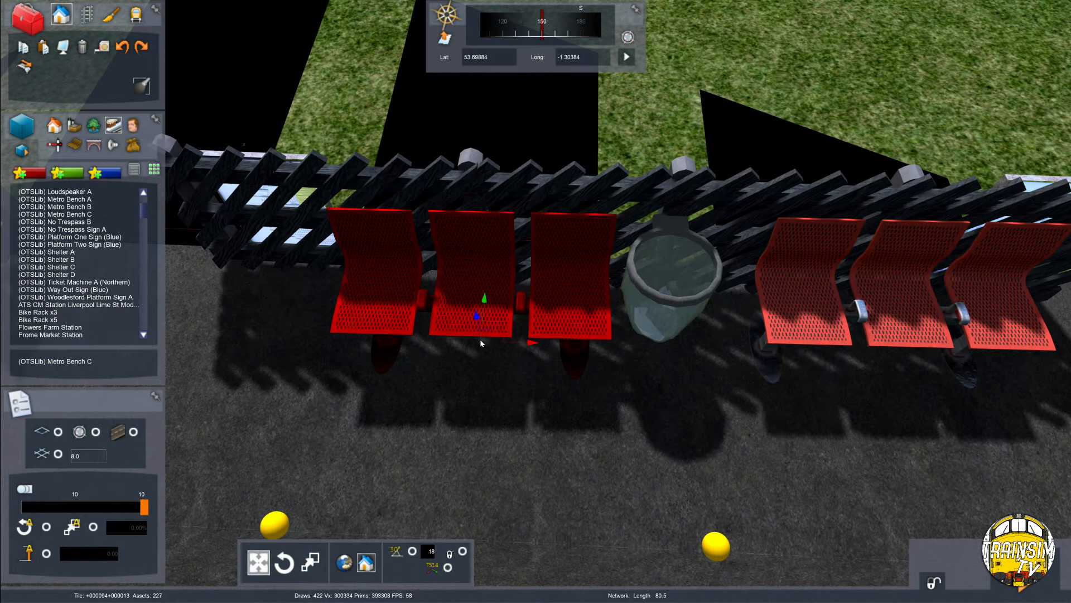
pyautogui.moveTo(480, 340); pyautogui.dragTo(530, 319, button='right')
pyautogui.press('Left')
pyautogui.press('Delete')
# Duplicate the red three-seat bench along the fence so one stands on each side of the litter bin.
pyautogui.press('Up')
pyautogui.click(597, 187)
pyautogui.click(594, 274)
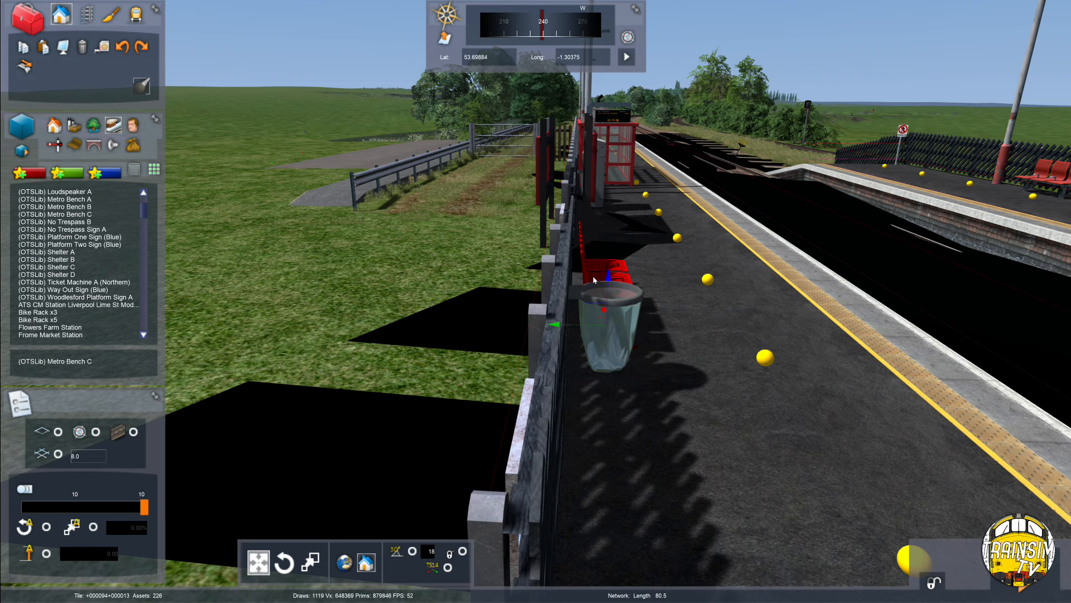
pyautogui.keyDown('shift'); pyautogui.moveTo(594, 275); pyautogui.dragTo(626, 492); pyautogui.keyUp('shift')
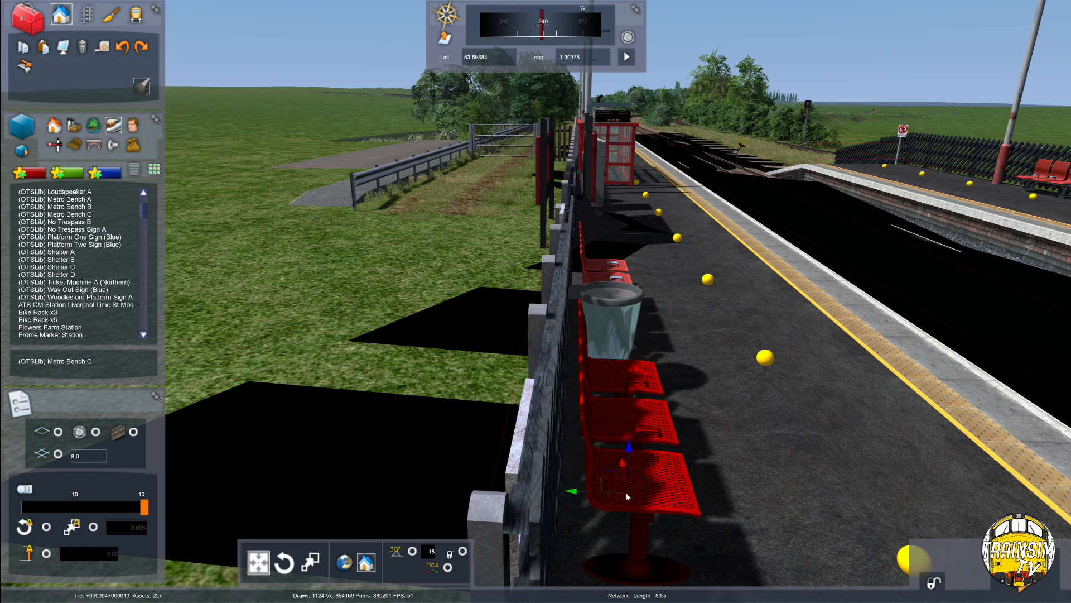
pyautogui.rightClick(626, 493)
pyautogui.press('Down')
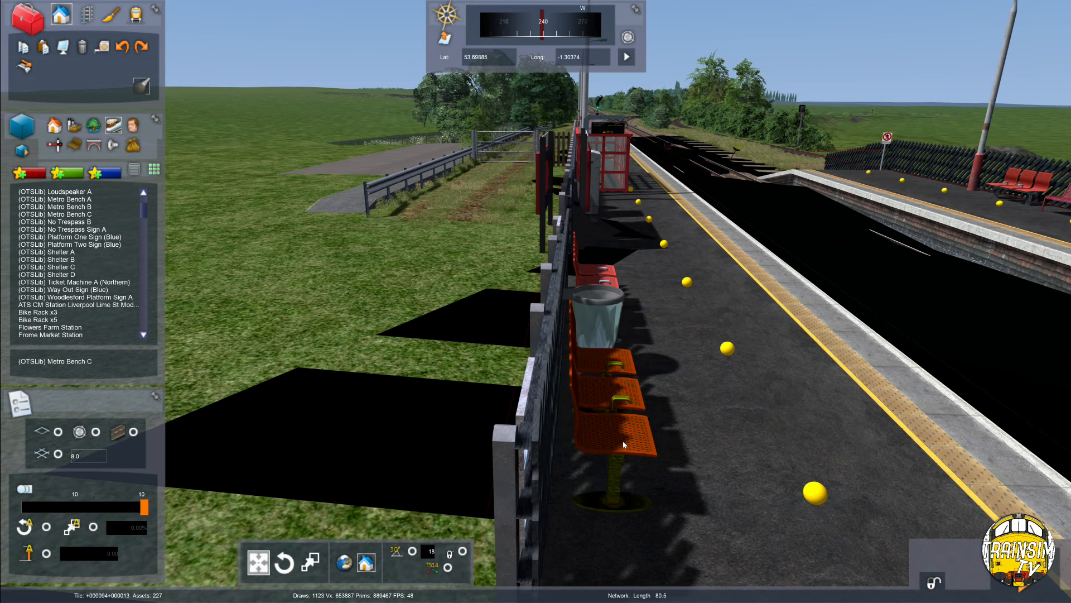
# Examine how the two red benches and the litter bin line up with the fence and platform surface.
pyautogui.click(623, 171)
pyautogui.rightClick(623, 169)
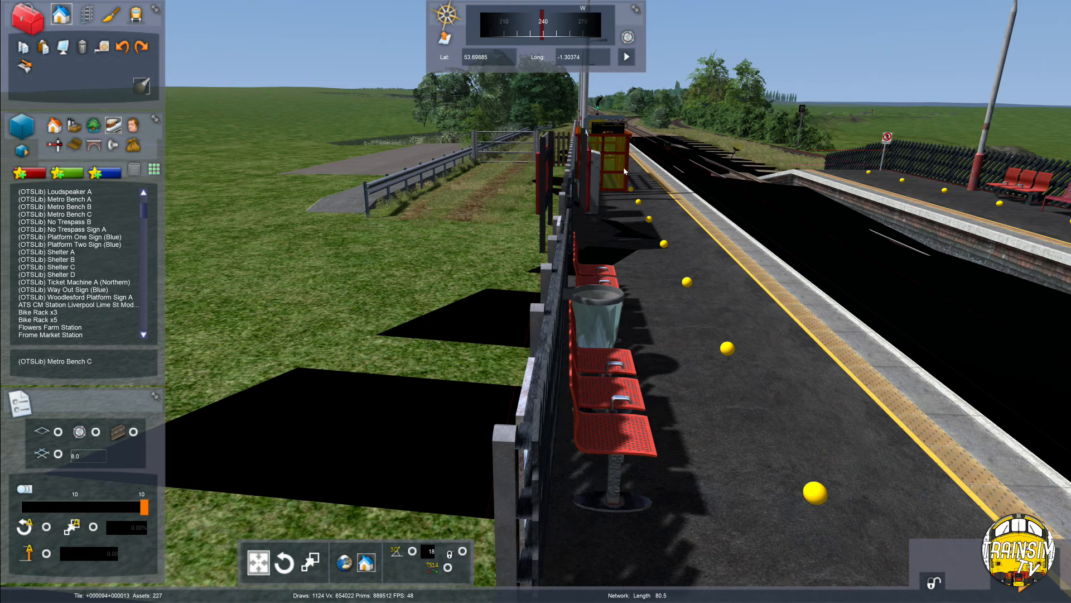
pyautogui.press('Up')
pyautogui.press('Down')
pyautogui.press('Up')
pyautogui.press('Down')
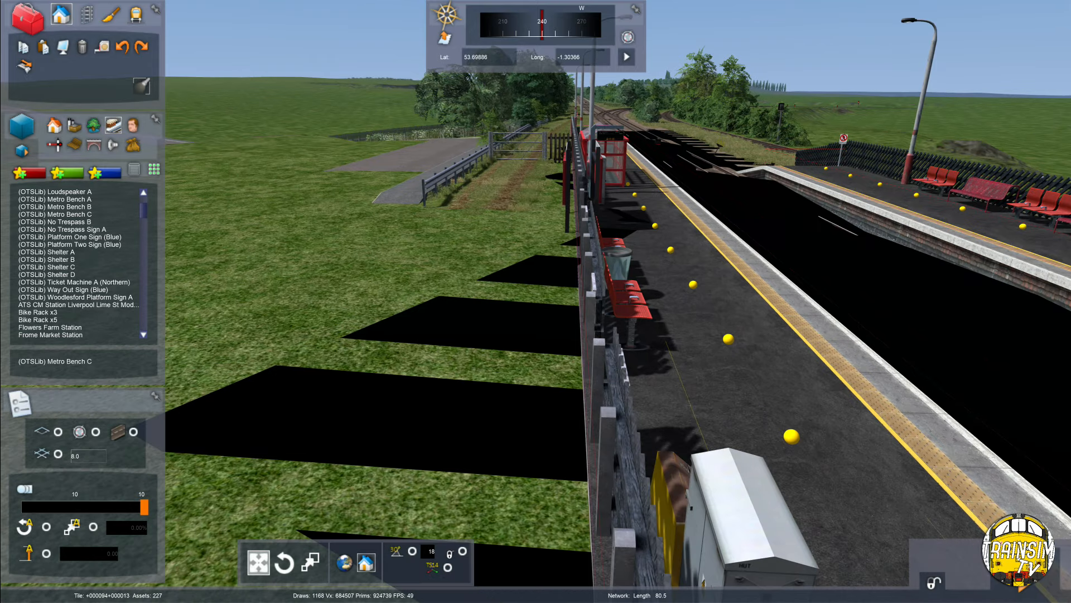
pyautogui.click(567, 161)
pyautogui.press('Right')
pyautogui.press('Up')
pyautogui.click(597, 264)
pyautogui.moveTo(598, 264); pyautogui.dragTo(596, 246, button='right')
pyautogui.press('Down')
pyautogui.press('Up')
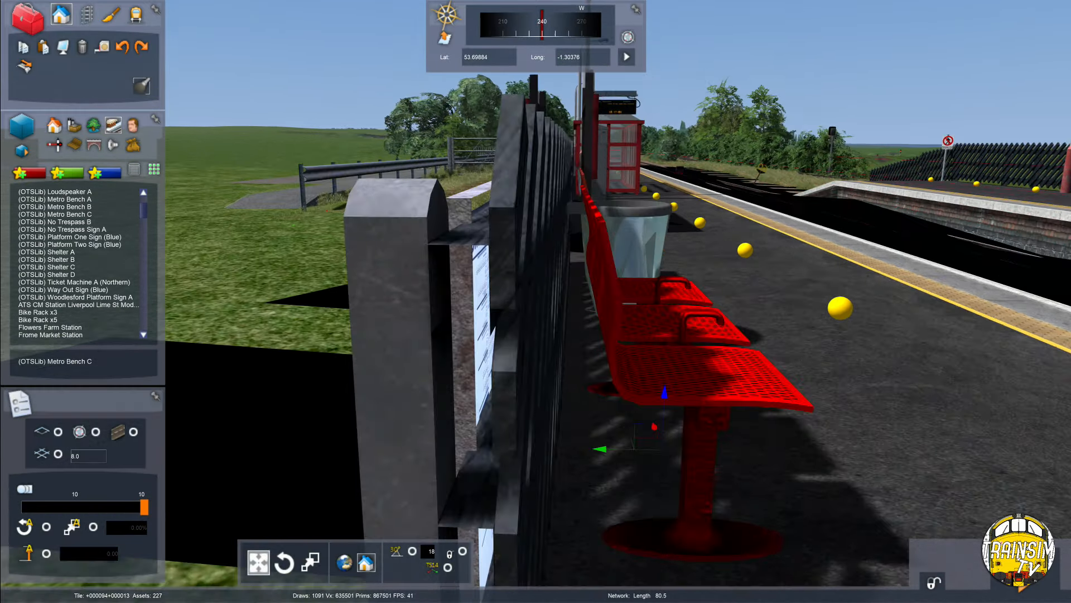
pyautogui.press('Down')
pyautogui.press('Left')
pyautogui.press('Down')
pyautogui.press('Up')
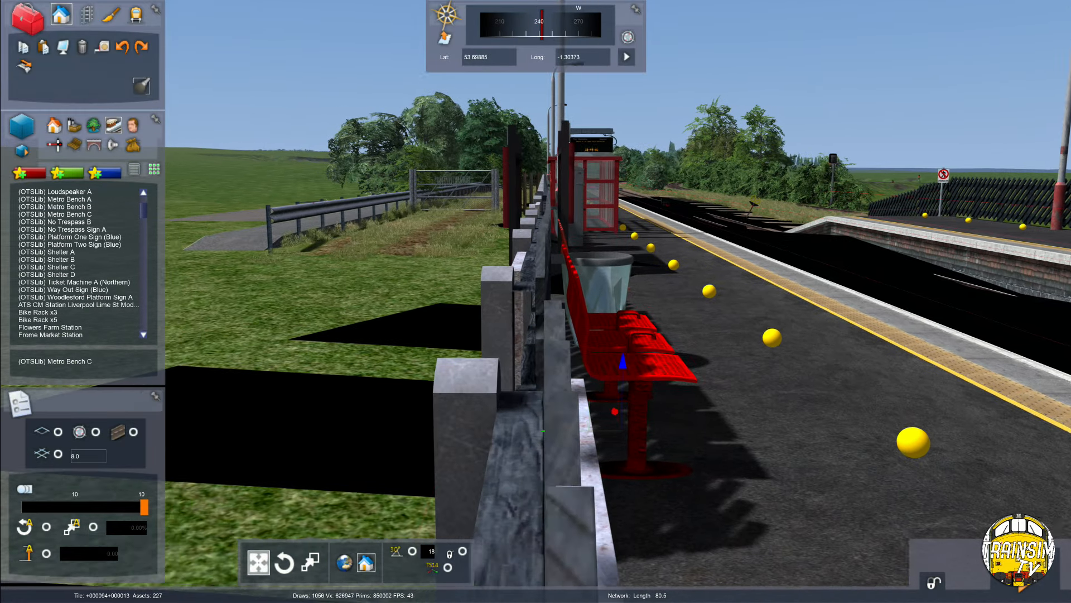
pyautogui.press('Down')
pyautogui.moveTo(596, 245); pyautogui.dragTo(597, 266, button='right')
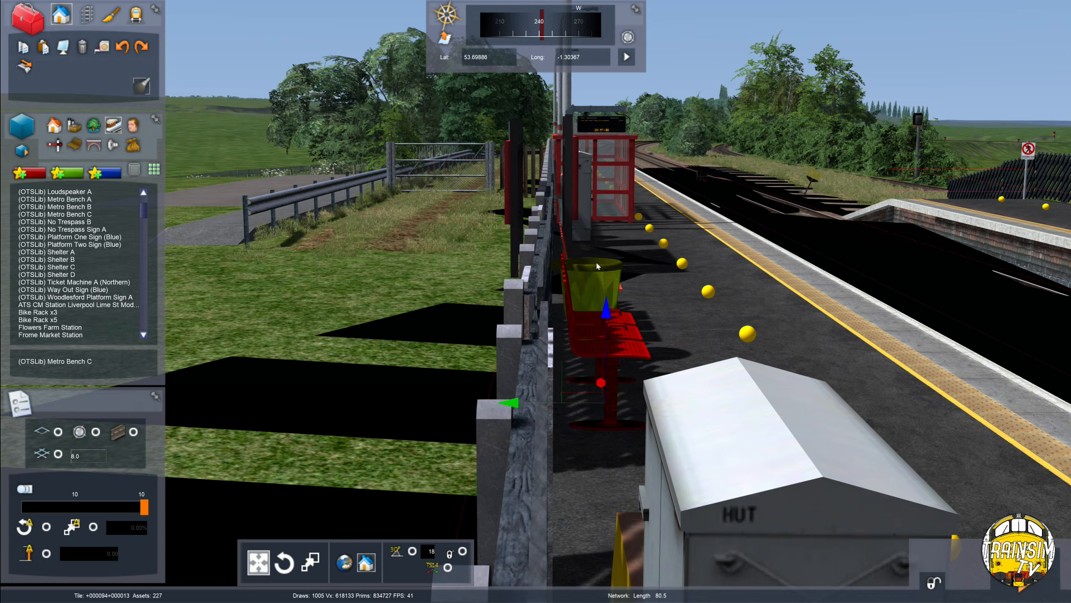
# Select both red benches beside the litter bin and lower them slightly together.
pyautogui.click(597, 265)
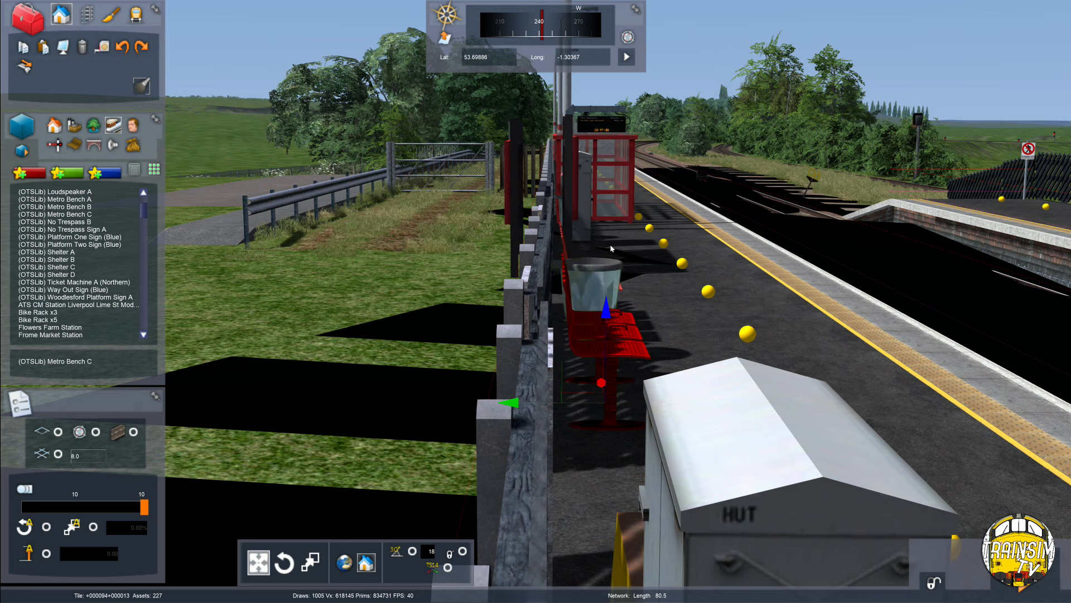
pyautogui.click(563, 240)
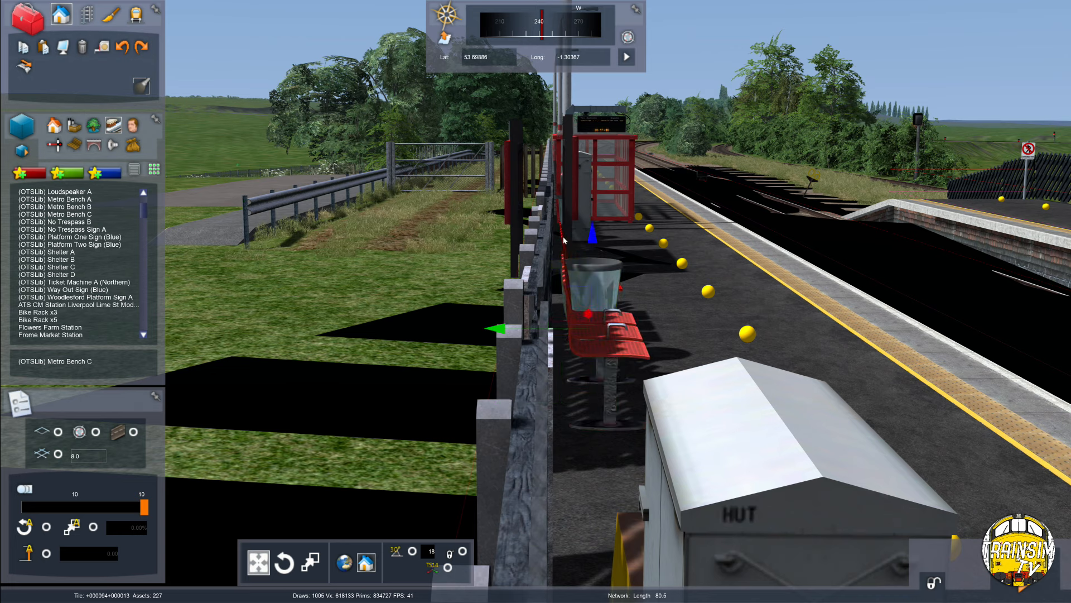
pyautogui.scroll(1, 564, 240)
pyautogui.click(620, 357)
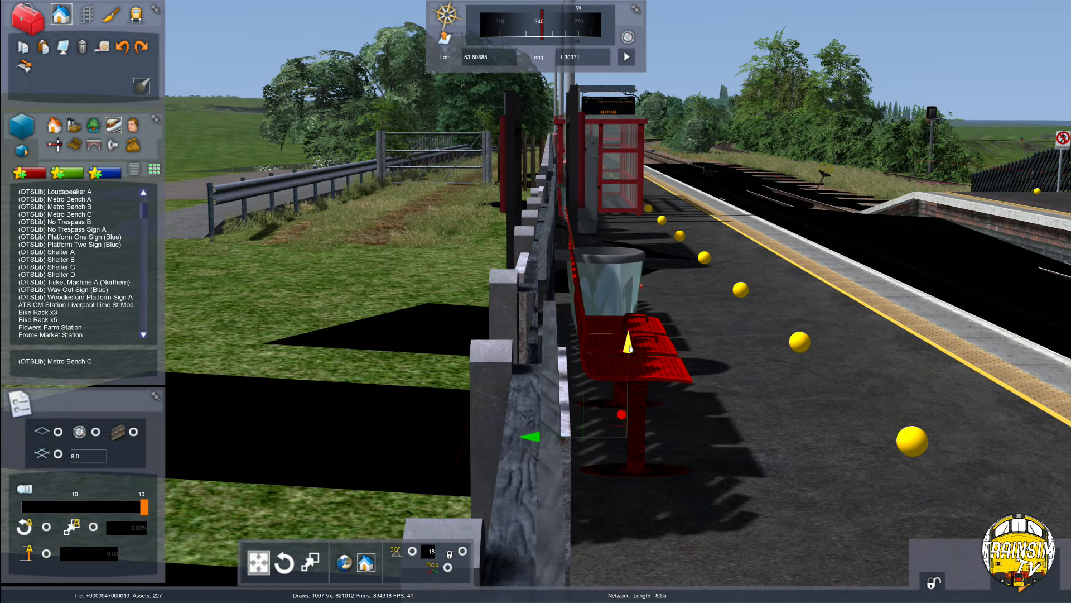
pyautogui.moveTo(630, 347); pyautogui.dragTo(631, 350)
pyautogui.click(695, 344)
# Save the route edits with the new benches in place.
pyautogui.press('Down')
pyautogui.moveTo(695, 344)
pyautogui.mouseDown(button='right')
pyautogui.moveTo(672, 329)
pyautogui.moveTo(695, 343)
pyautogui.mouseUp(button='right')
pyautogui.hotkey('ctrl', 's')
pyautogui.click(500, 385)
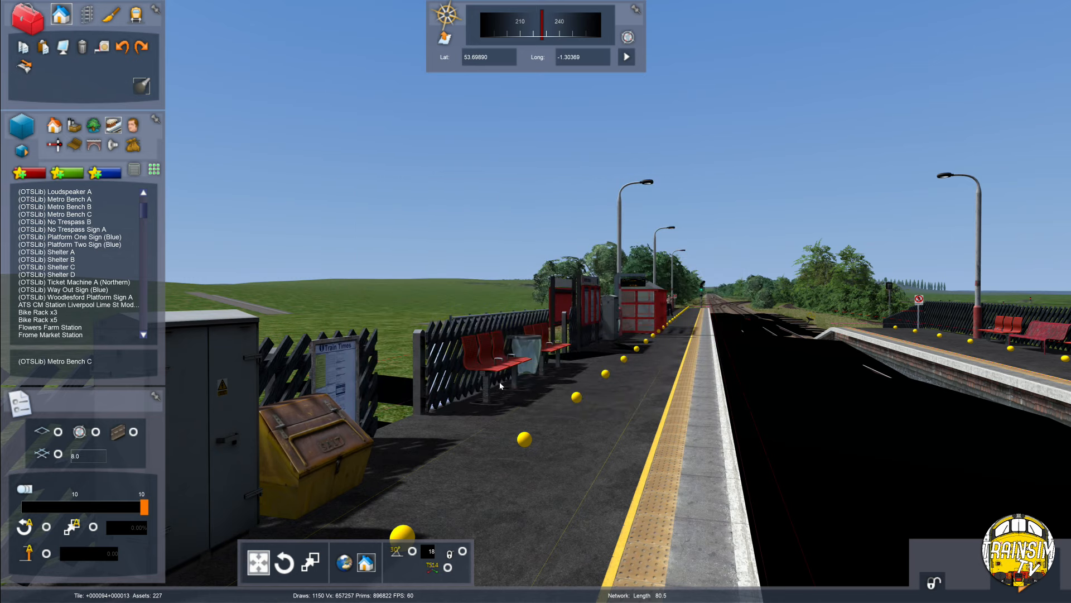
pyautogui.press('Down')
pyautogui.press('Right')
pyautogui.moveTo(581, 335); pyautogui.dragTo(609, 341, button='right')
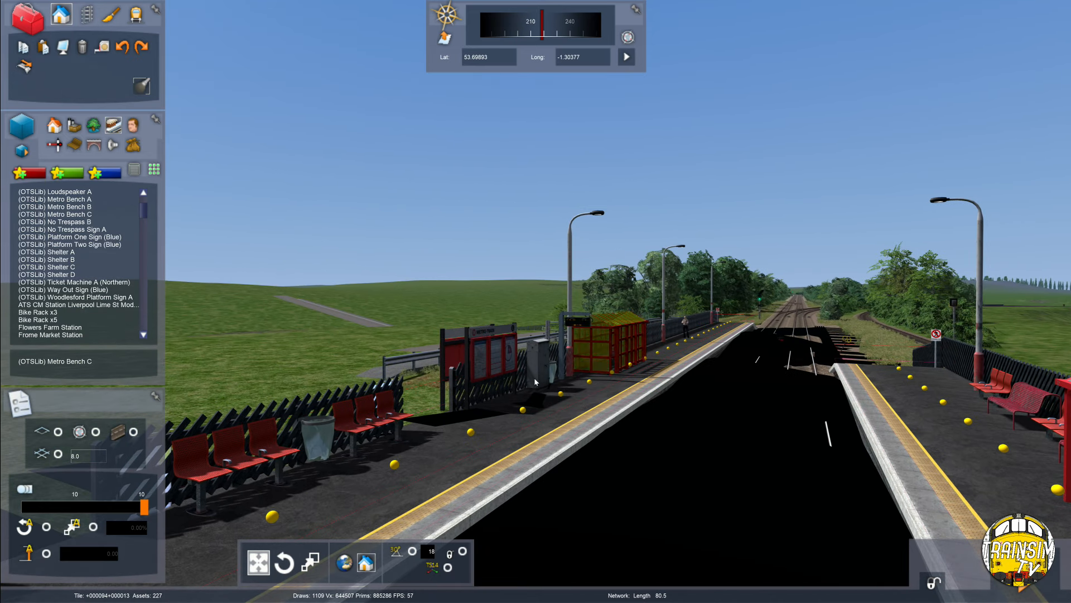